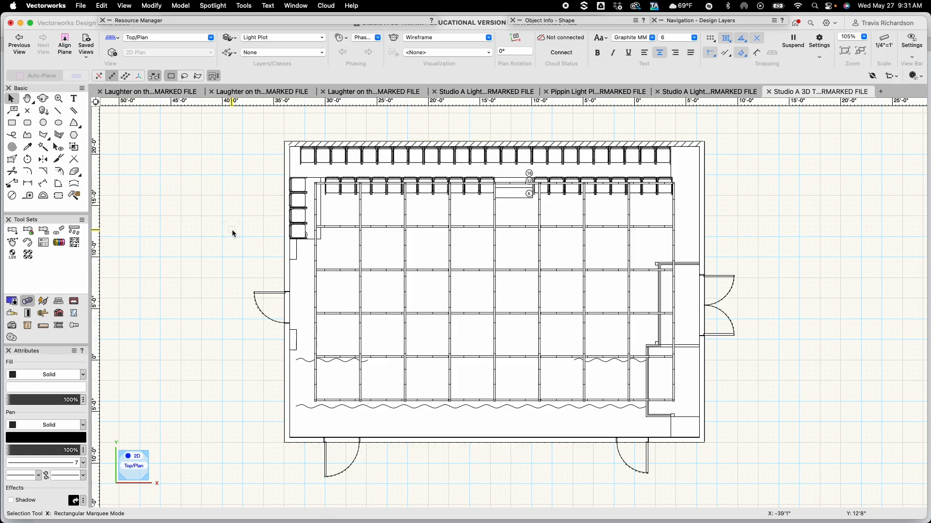
Save the drawing as a new file whose name ends in Light Plot Tutorial
key("u")
left_click(81, 6)
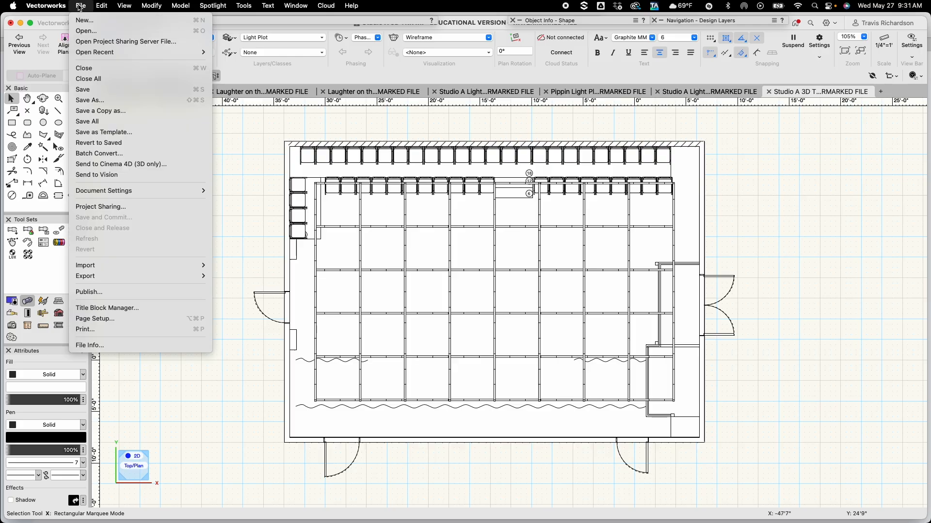
left_click(97, 100)
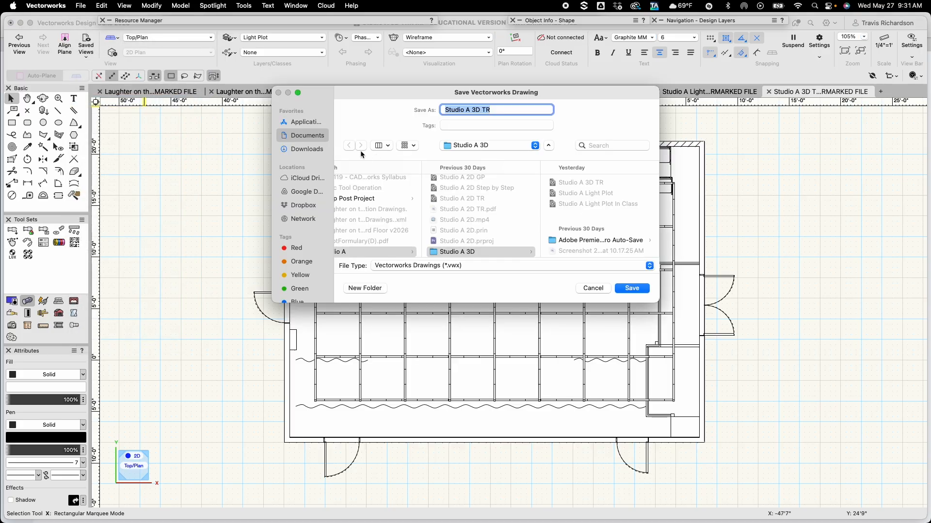
left_click(526, 111)
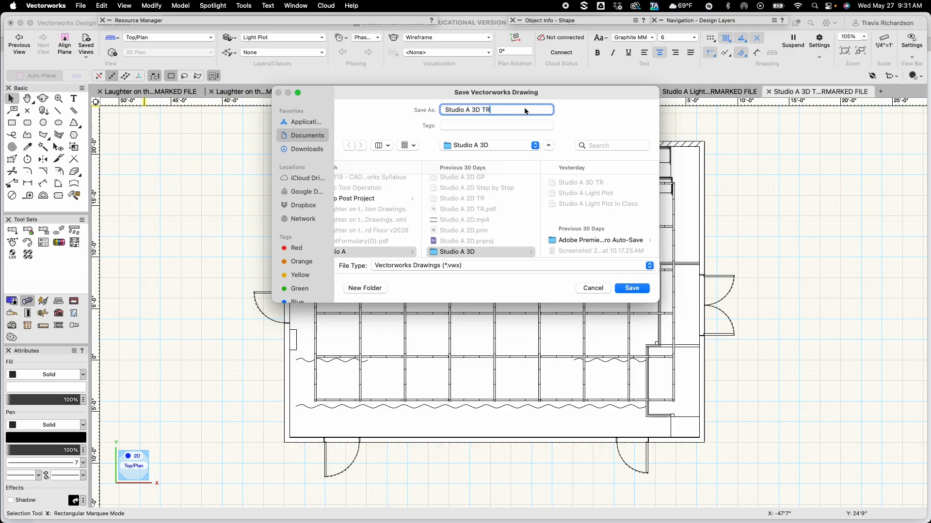
key("BackSpace")
key("BackSpace")
key("BackSpace")
key("BackSpace")
key("BackSpace")
type("Light Plot Tutorial")
left_click(631, 289)
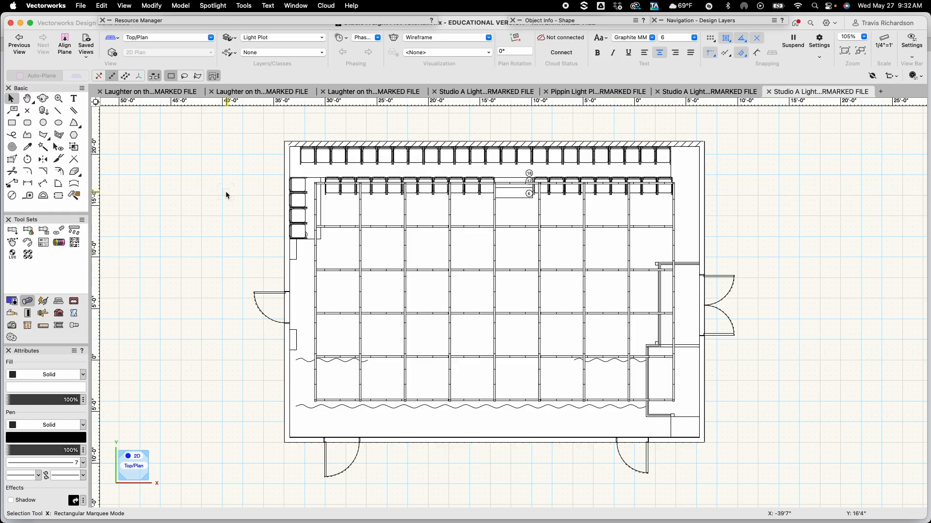
Open the layer organization and create a new design layer named Focus Points
key("space")
left_click(232, 38)
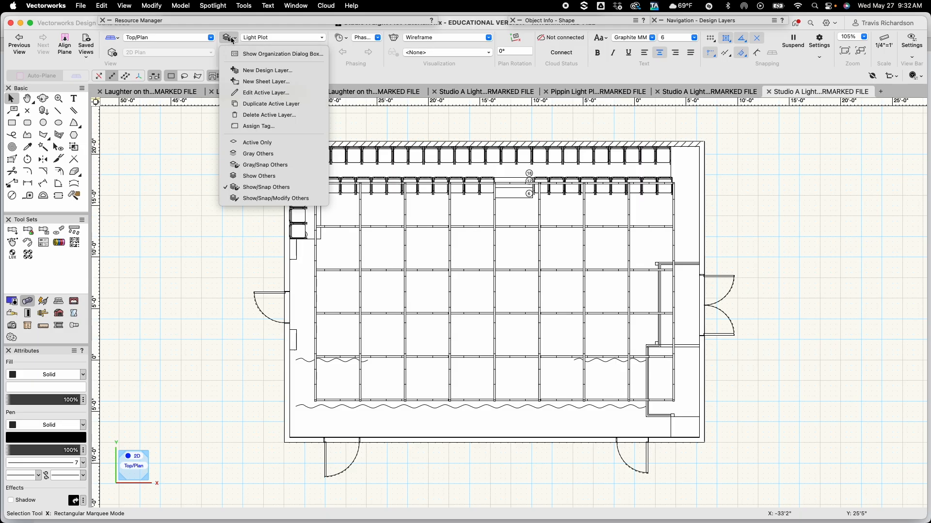
left_click(254, 55)
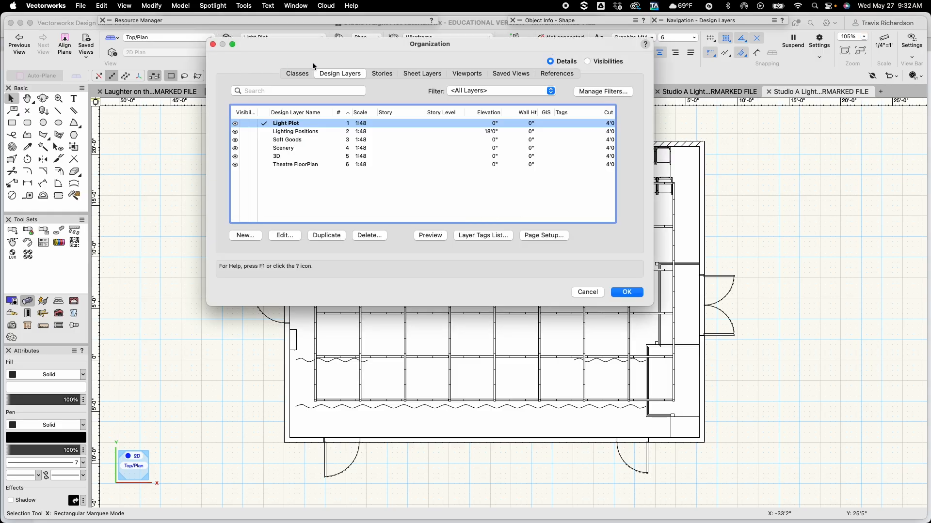
left_click(278, 142)
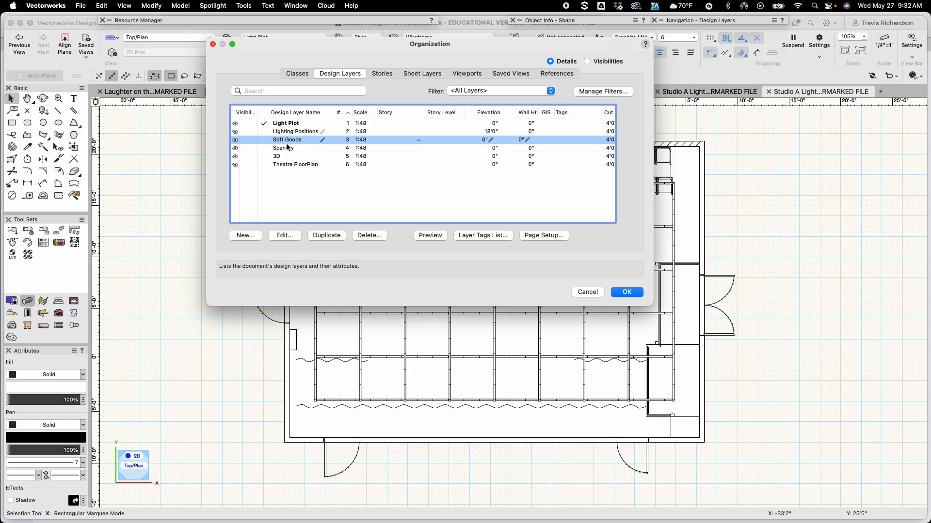
left_click(246, 236)
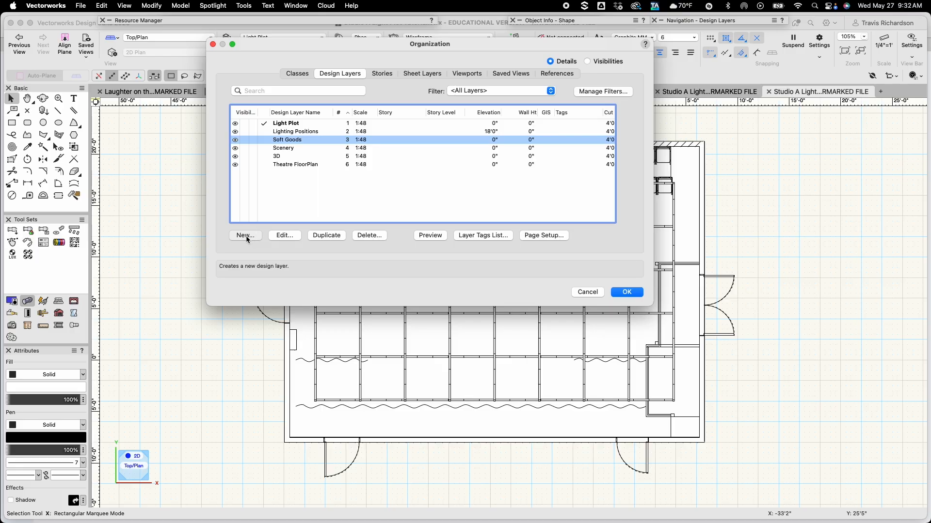
type("F")
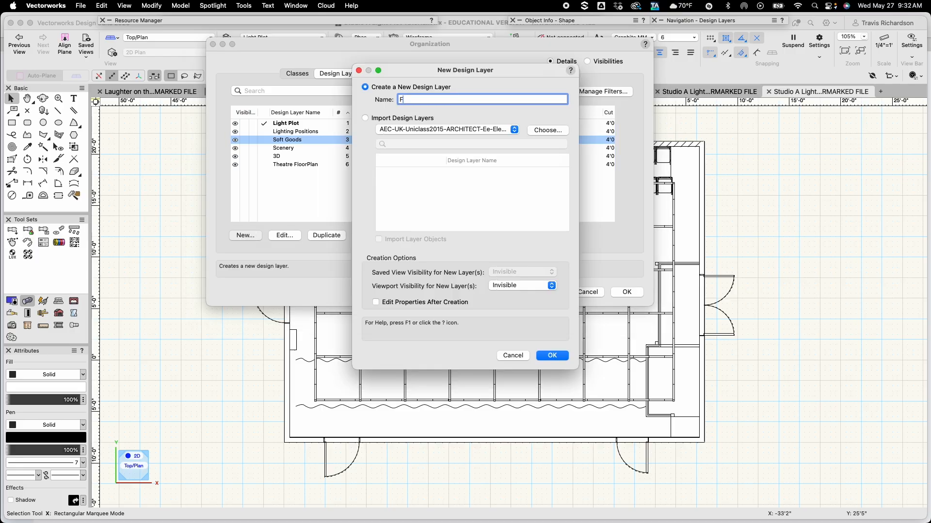
type("ocus Points")
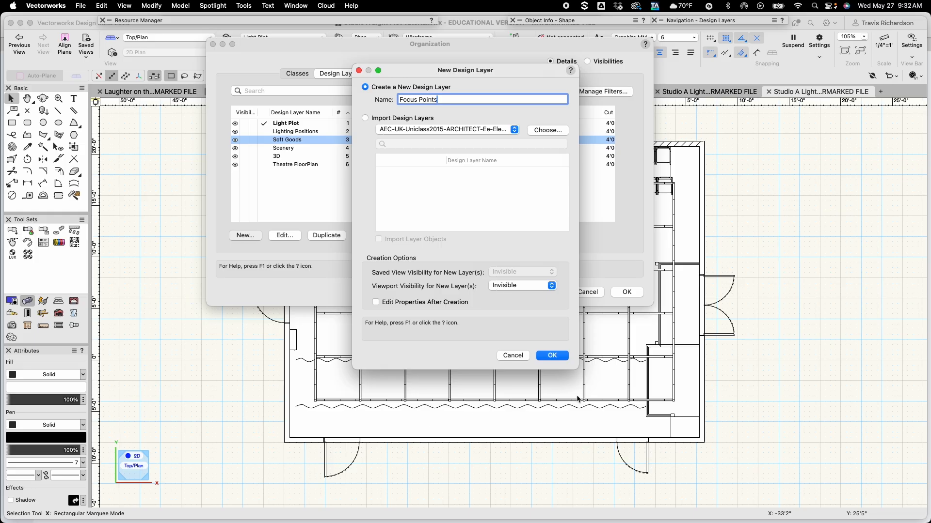
left_click(552, 356)
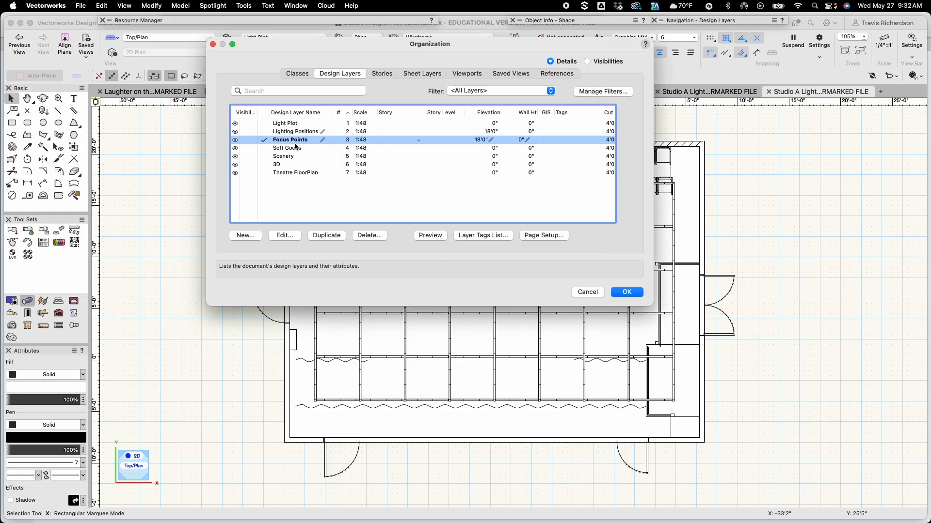
Set the Focus Points layer's elevation to 0 and close the organization dialog
left_click(484, 141)
type("0")
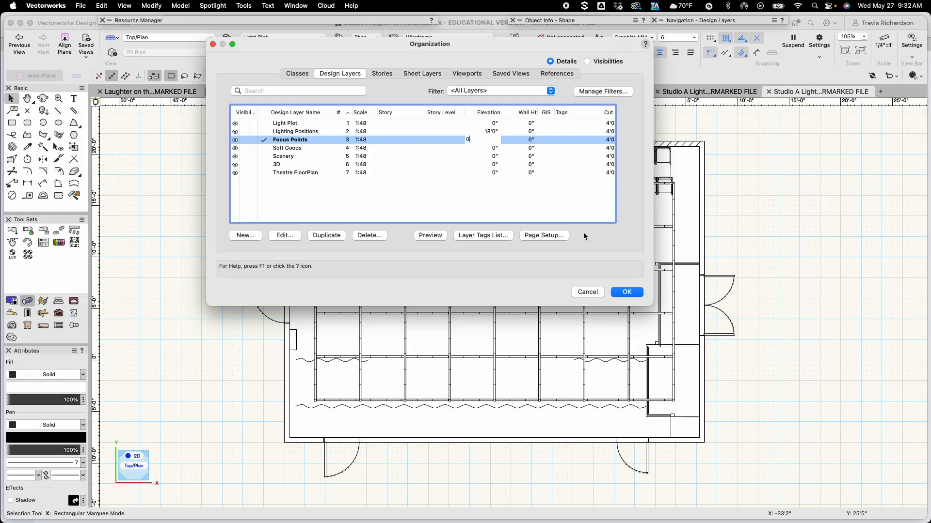
key("Return")
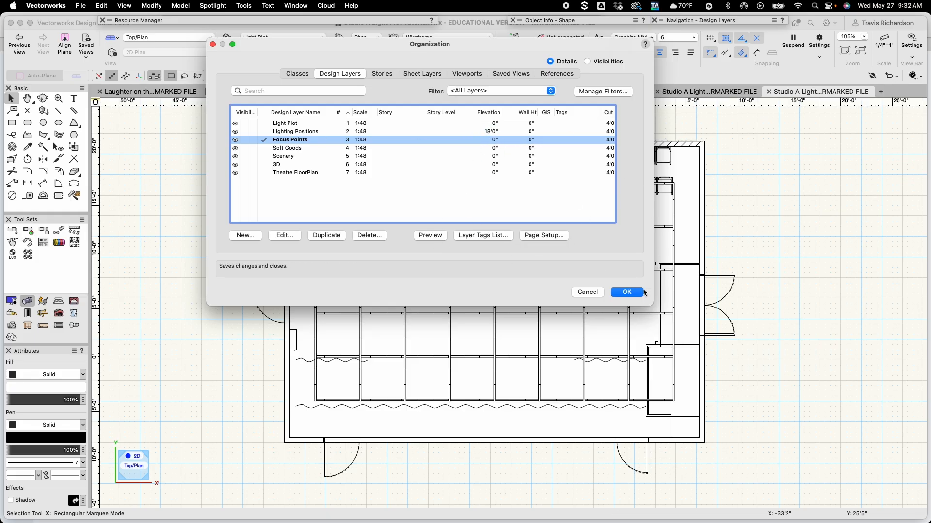
left_click(627, 293)
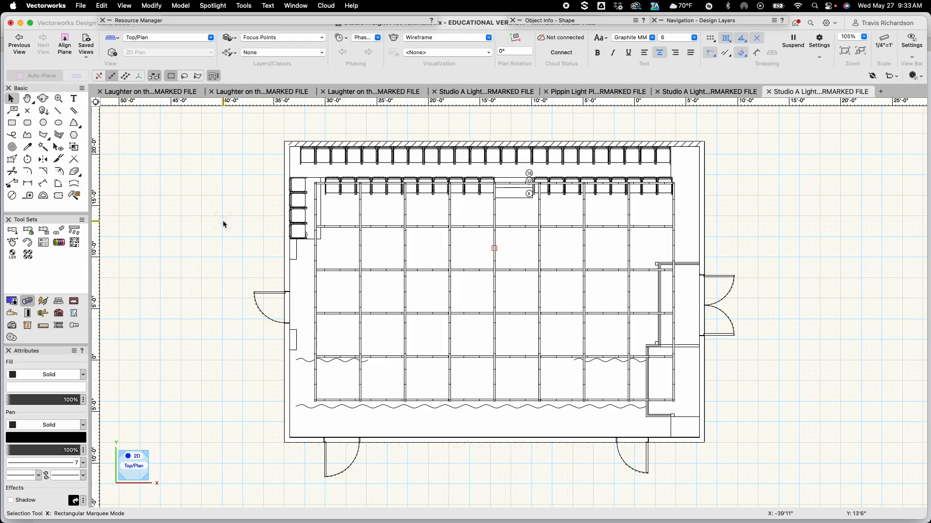
Inspect the first hanging pipe's properties on the Lighting Positions layer, then return to the Focus Points layer
key("super+Down")
left_click(331, 182)
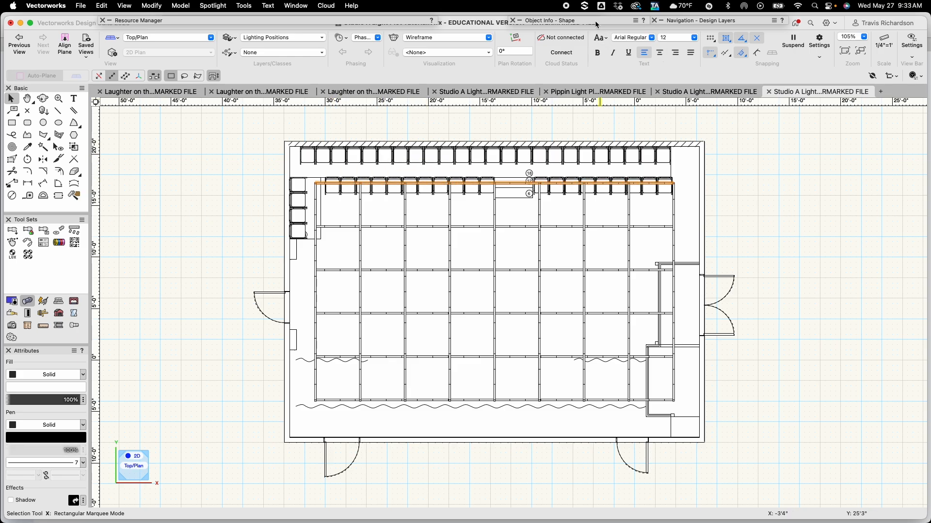
mouse_move(595, 20)
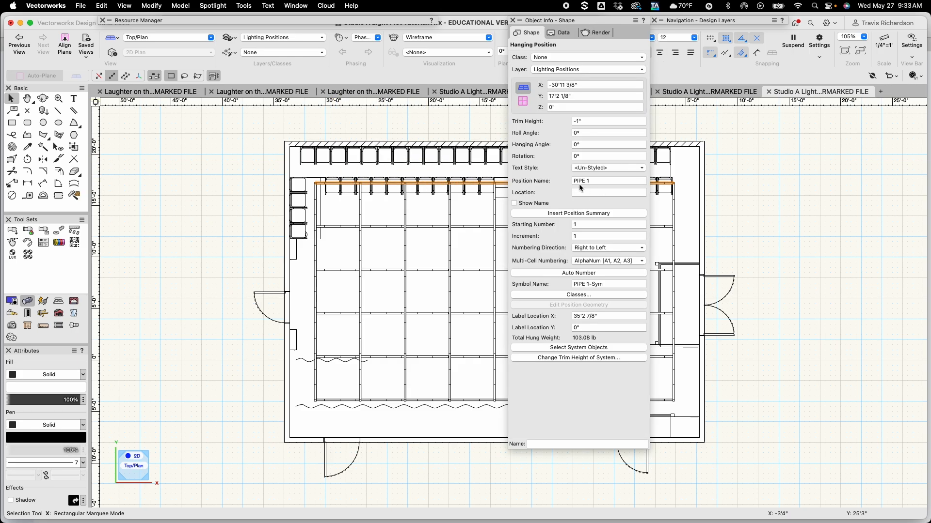
left_click(224, 184)
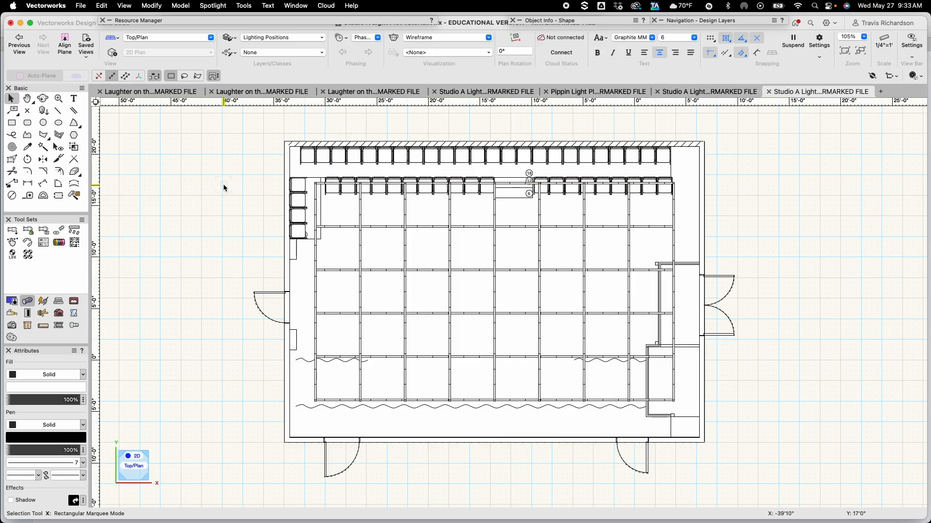
key("super+Up")
Place focus point C with a 5' focus height at the stage centre below the pipes
left_click(60, 232)
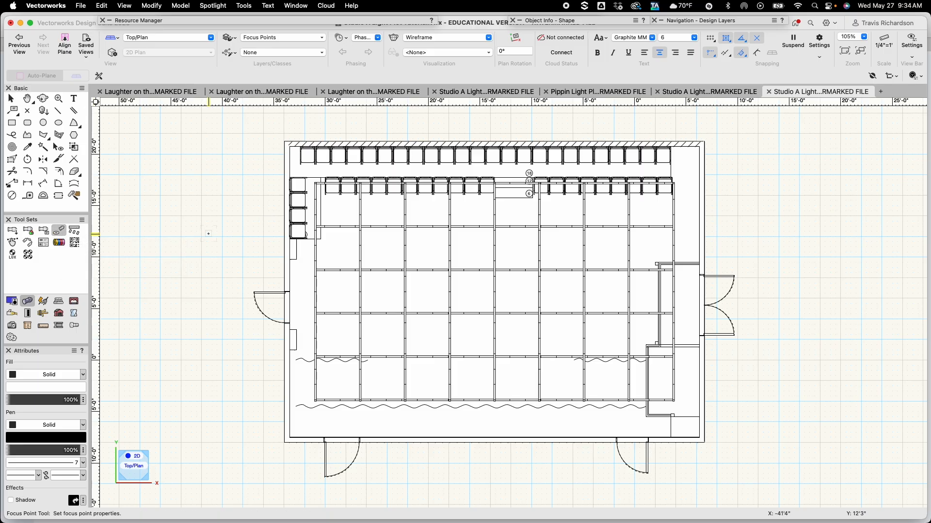
left_click(494, 246)
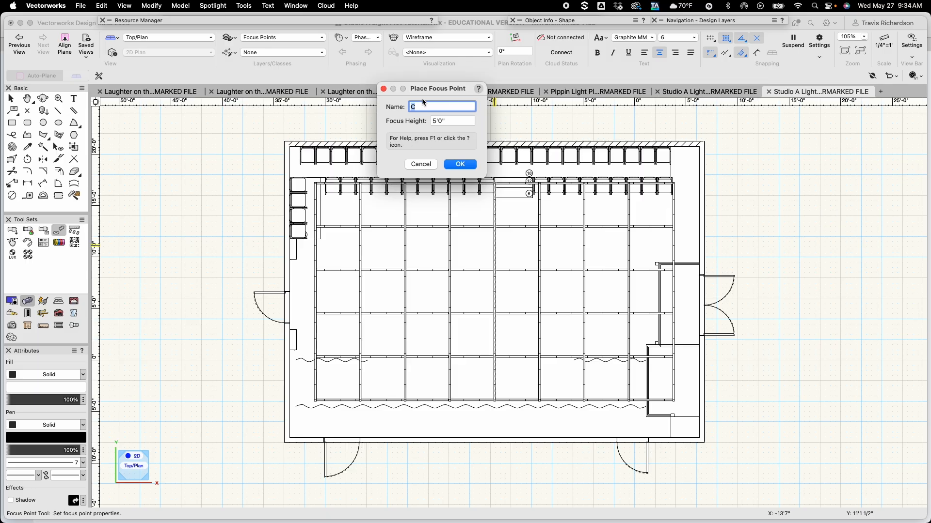
left_click(461, 164)
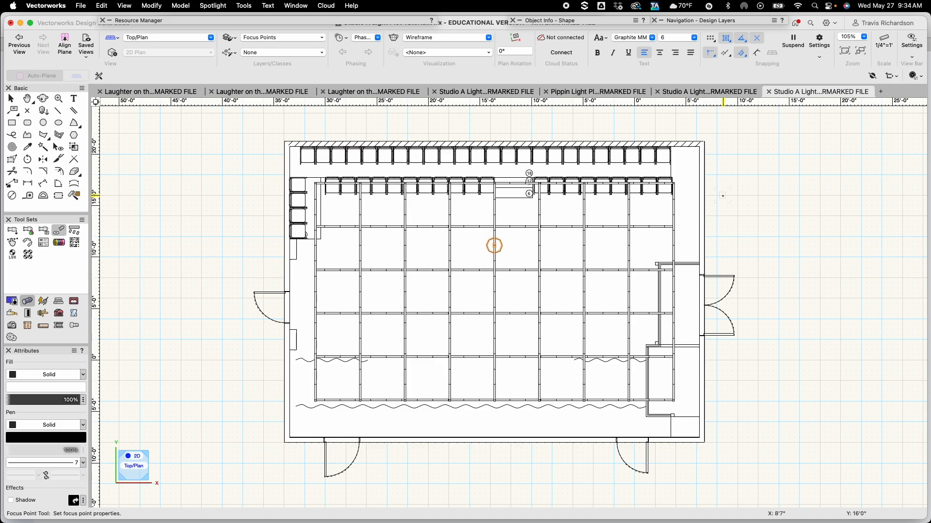
Move a copy of the focus point 6' to the right along X
key("super+m")
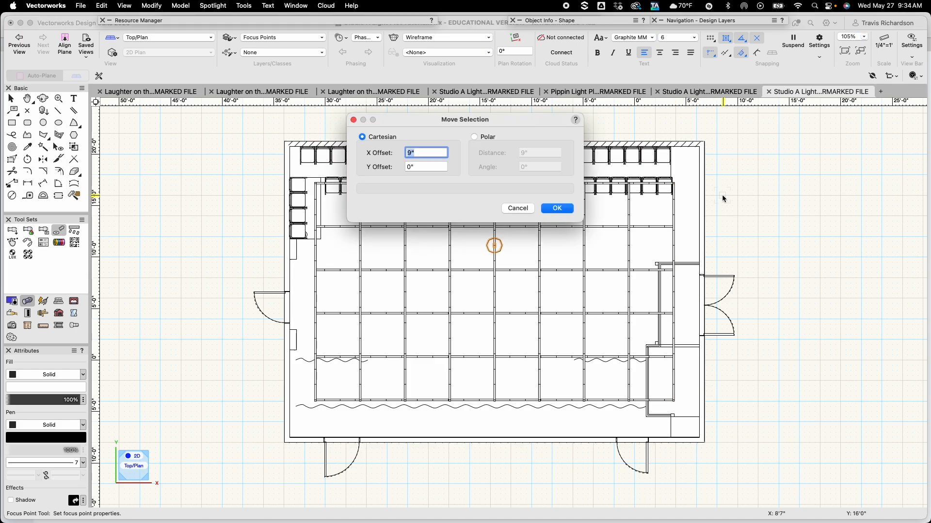
type("6")
key("Return")
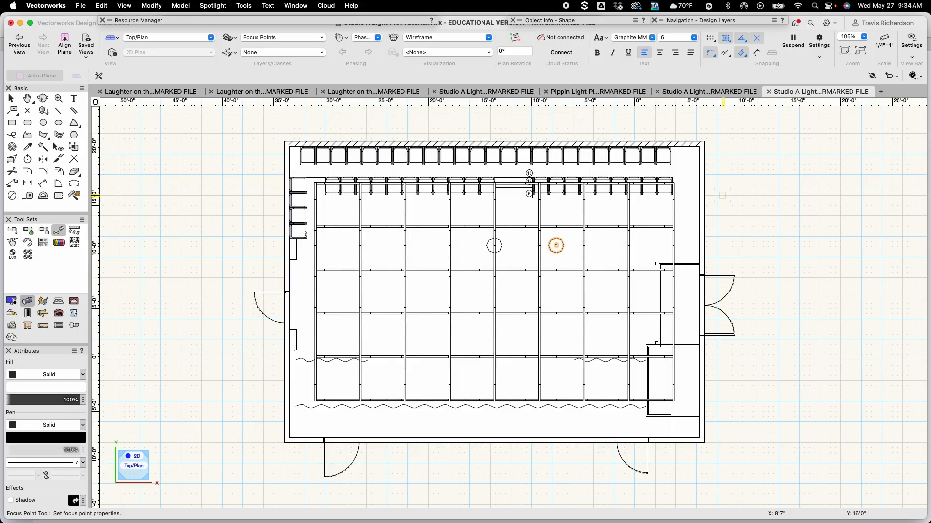
Rename the copied focus point to B
key("x")
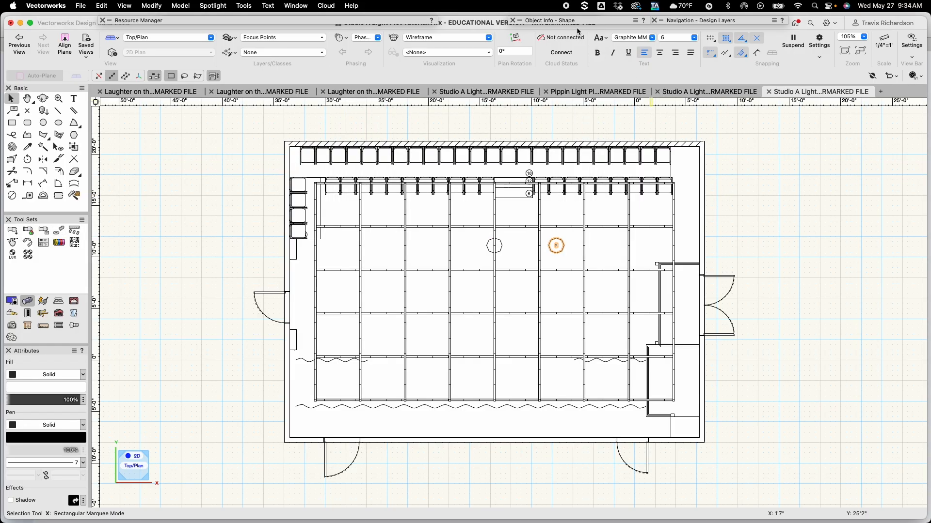
mouse_move(577, 27)
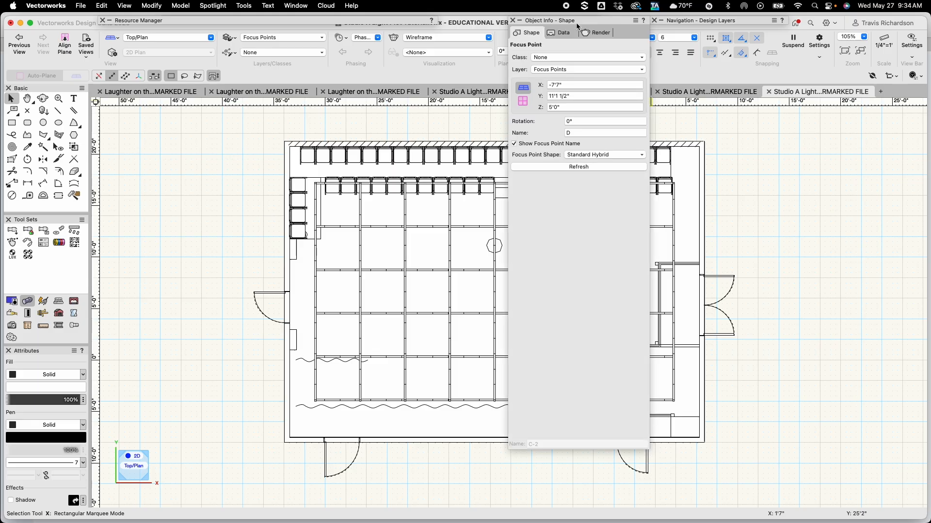
left_click(572, 135)
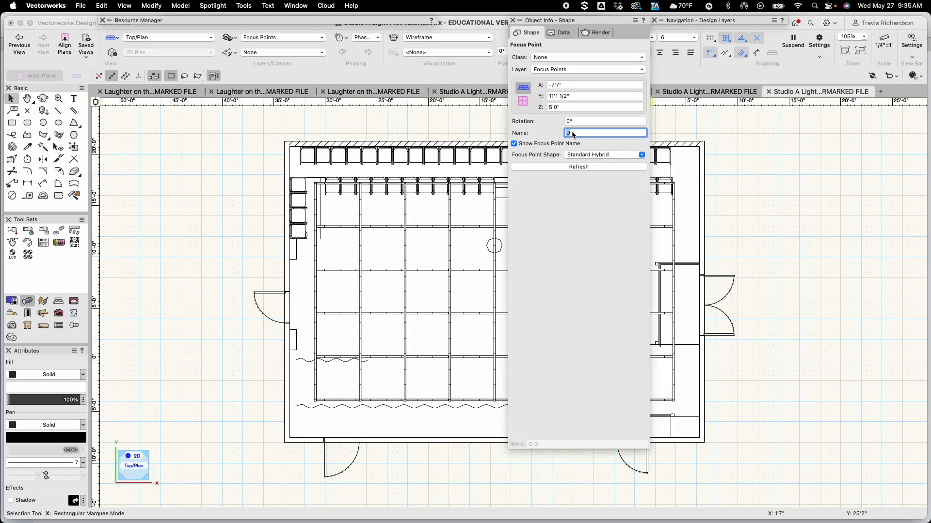
type("B")
key("Return")
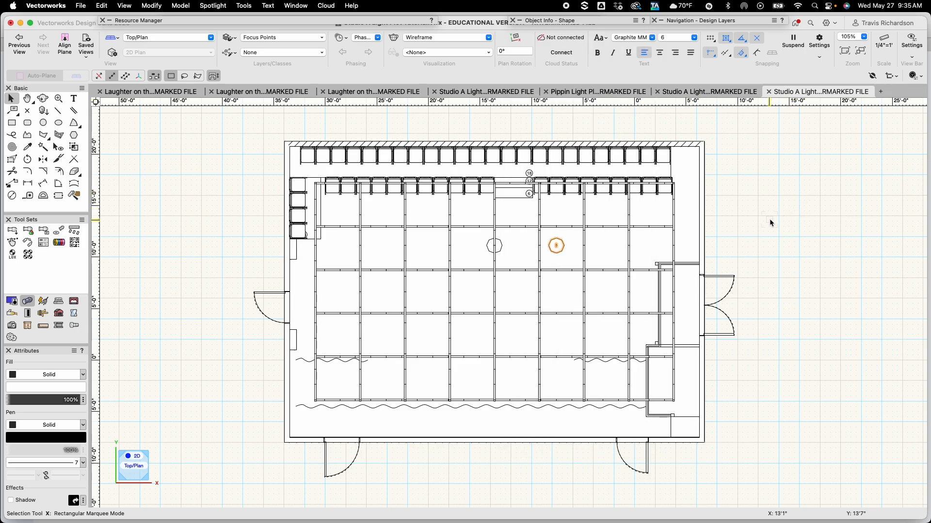
Move another copy 6' further right and rename it A
key("super+m")
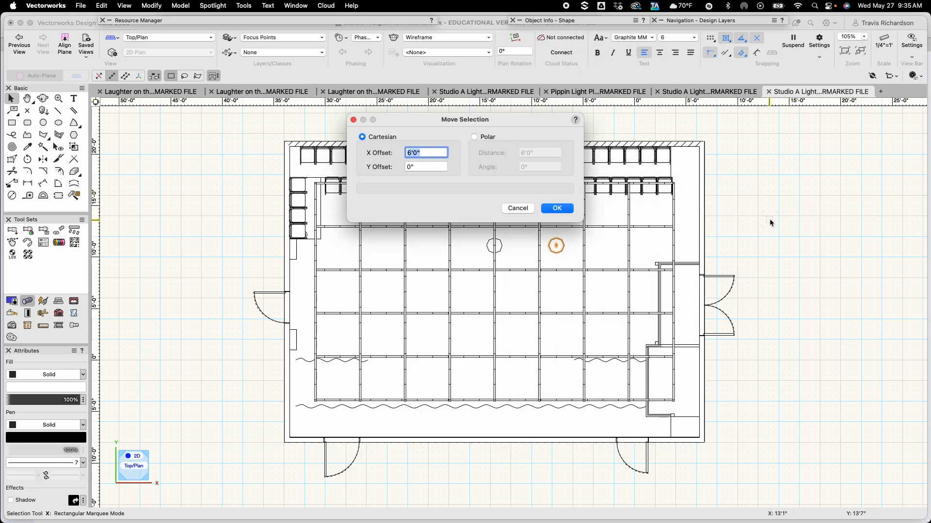
key("Return")
mouse_move(547, 22)
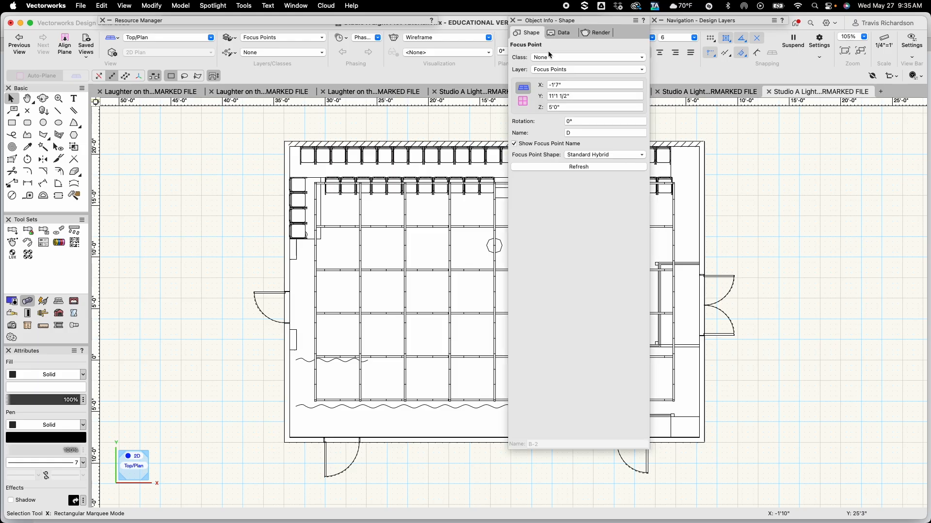
left_click(592, 133)
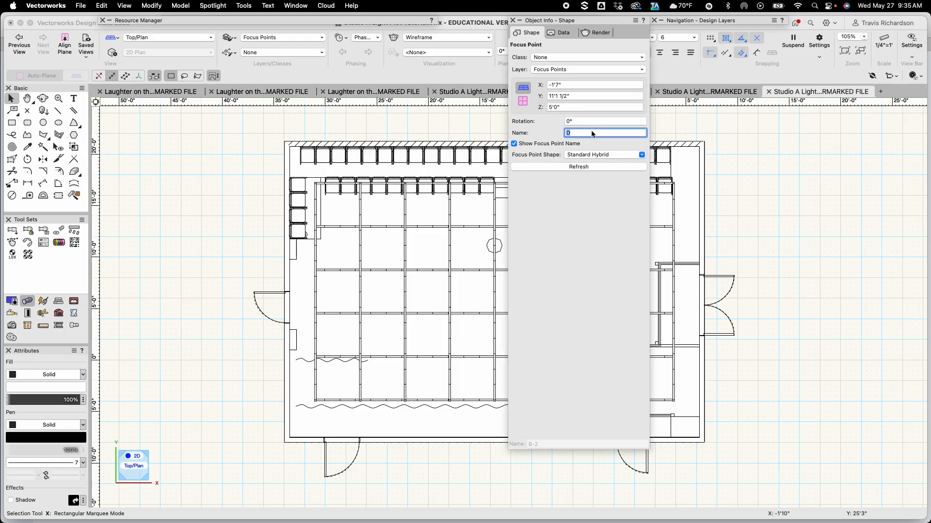
type("A")
key("Return")
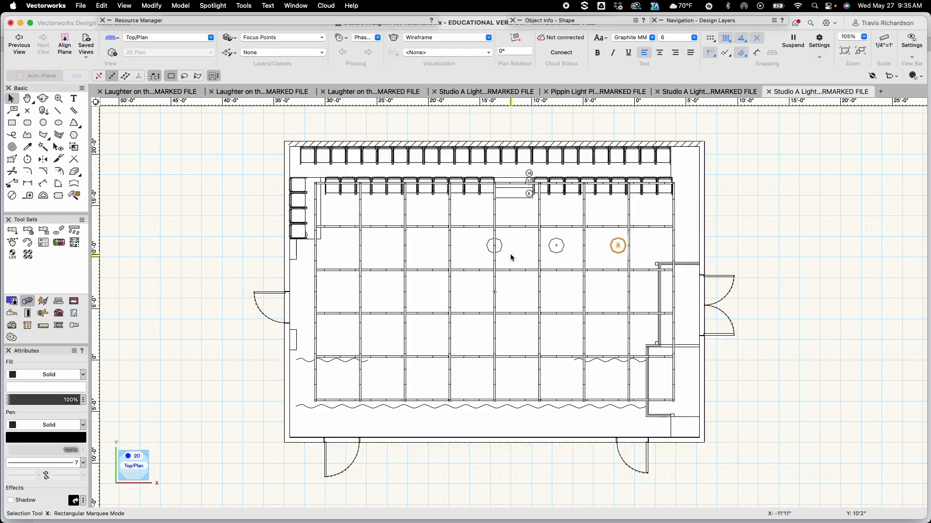
Select focus point C and move a copy of it 6' to the left (-6' along X)
left_click(499, 248)
key("super+shift+m")
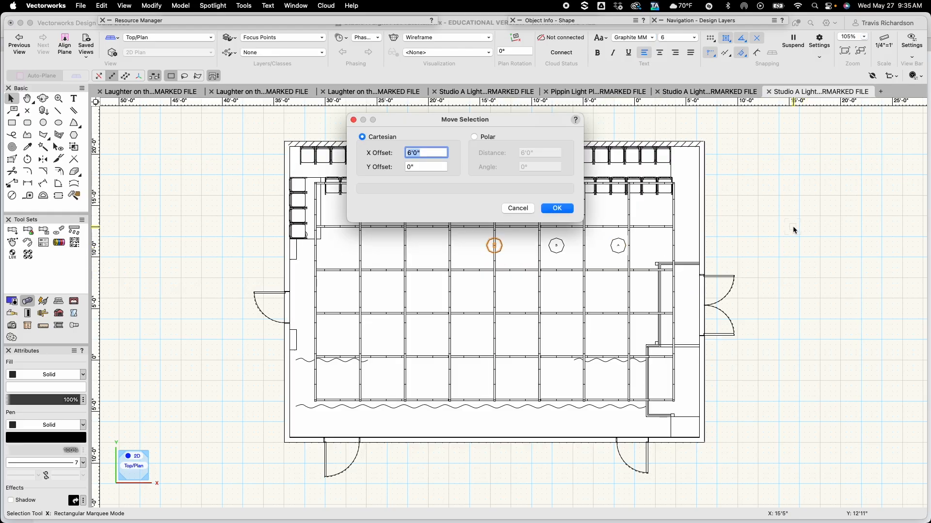
key("Left")
type("-")
key("Return")
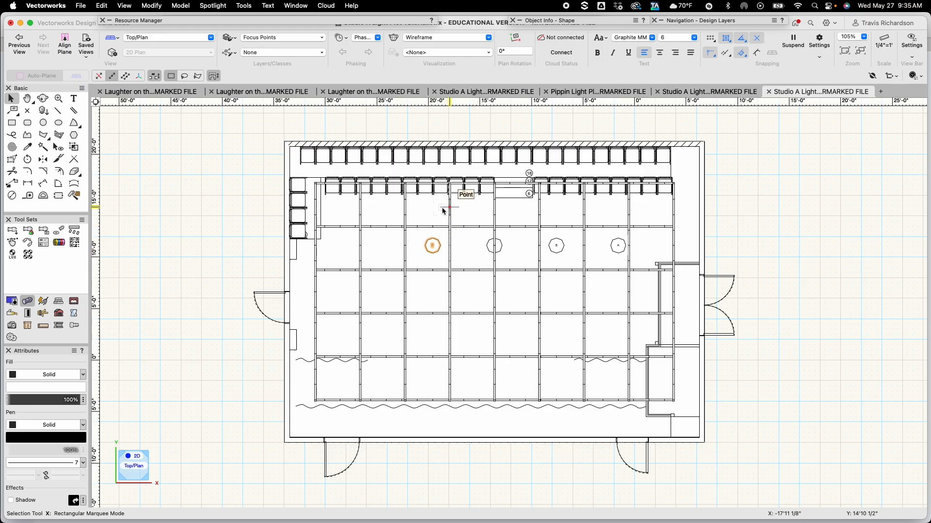
Move the selected focus point copy another 6' to the left (-6' along X)
key("super+m")
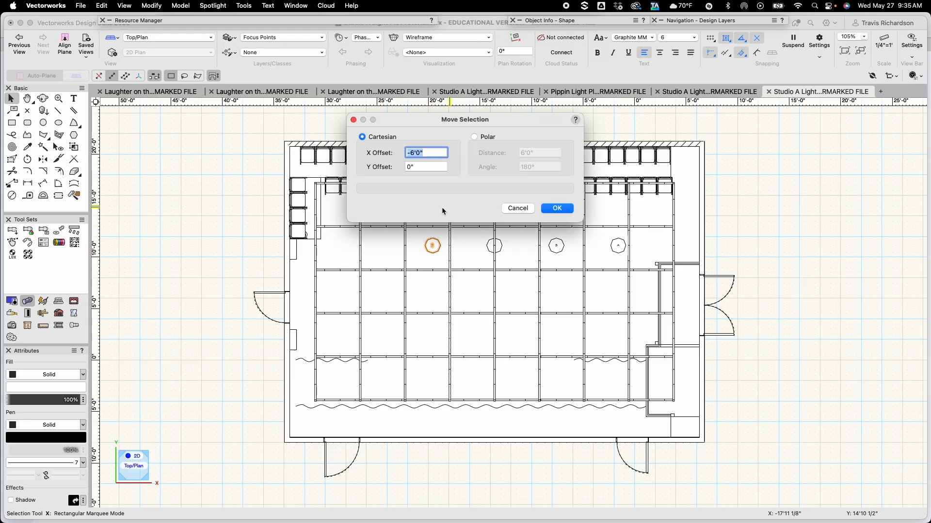
key("Return")
scroll(426, 228, "down", 3)
scroll(400, 246, "up", 1)
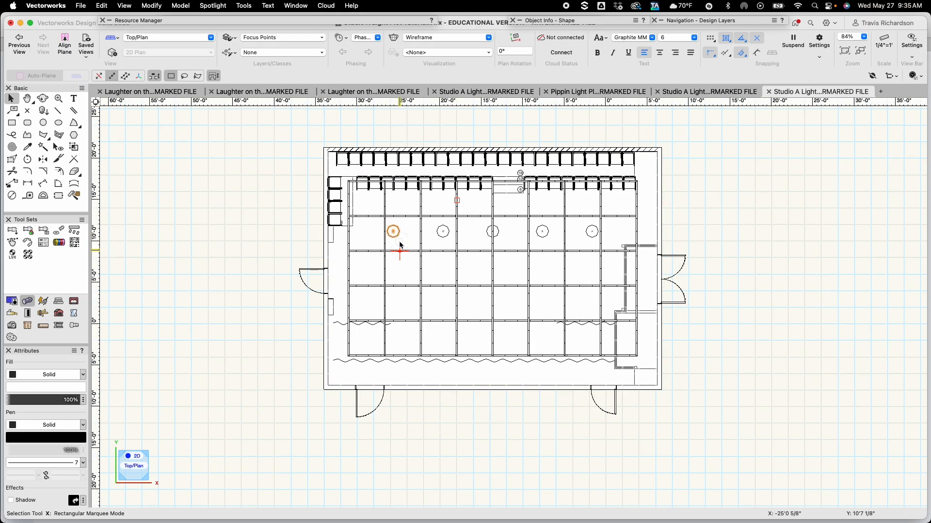
scroll(400, 242, "up", 5)
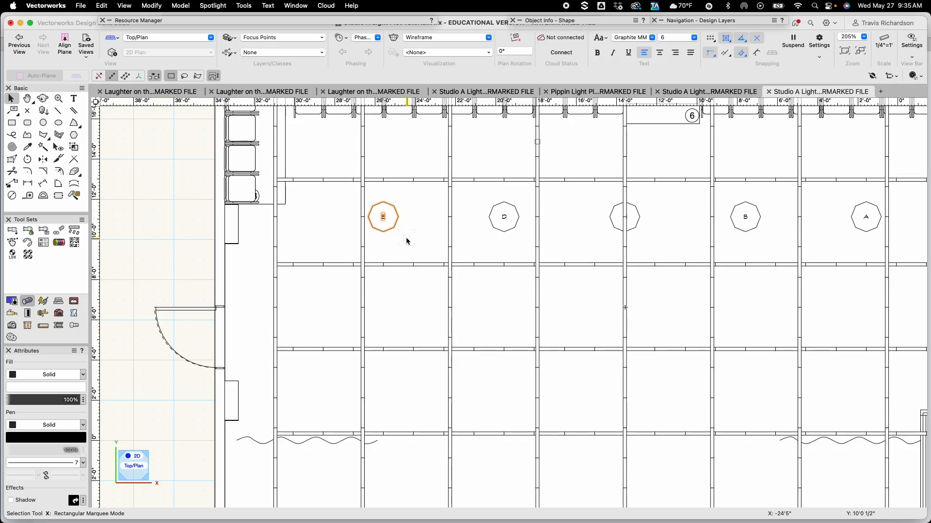
scroll(435, 242, "down", 1)
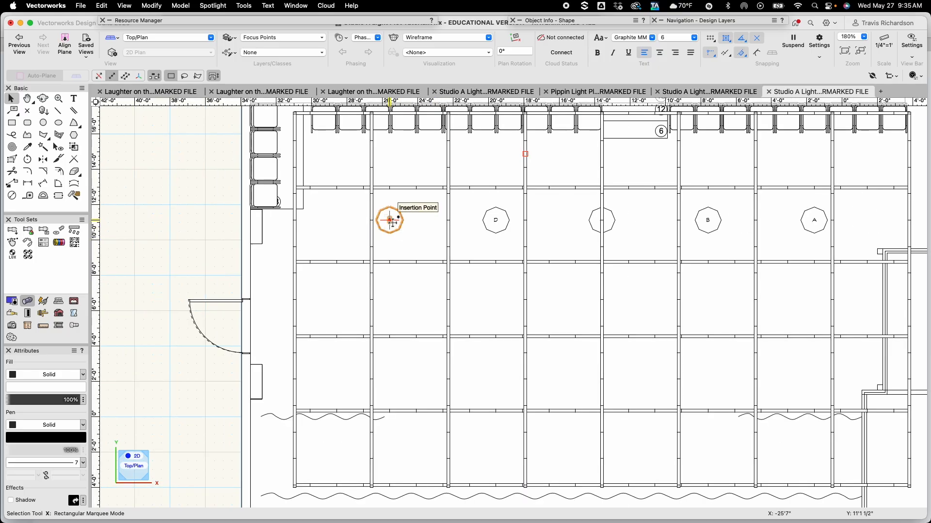
Copy a focus point onto point A's position and move it 4' down (-4' along Y) to start a second row
left_click_drag(389, 220, 813, 220)
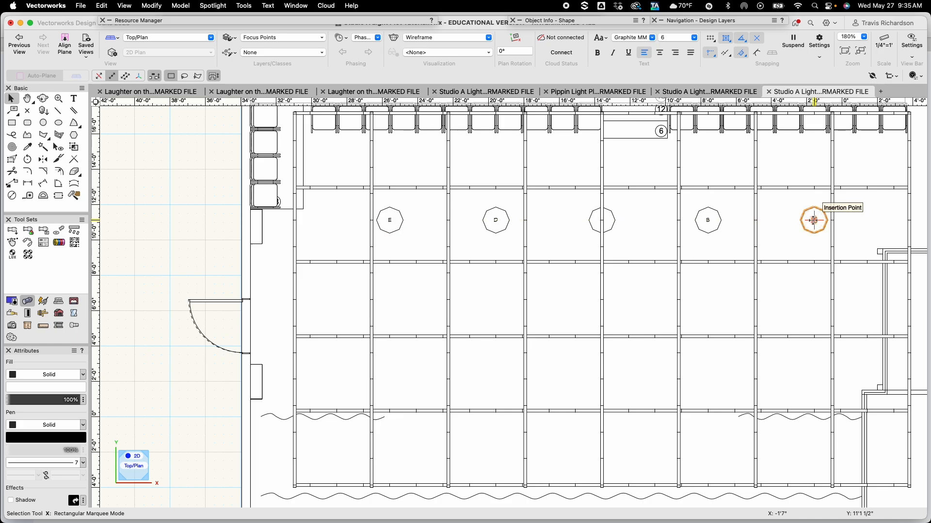
key("super+m")
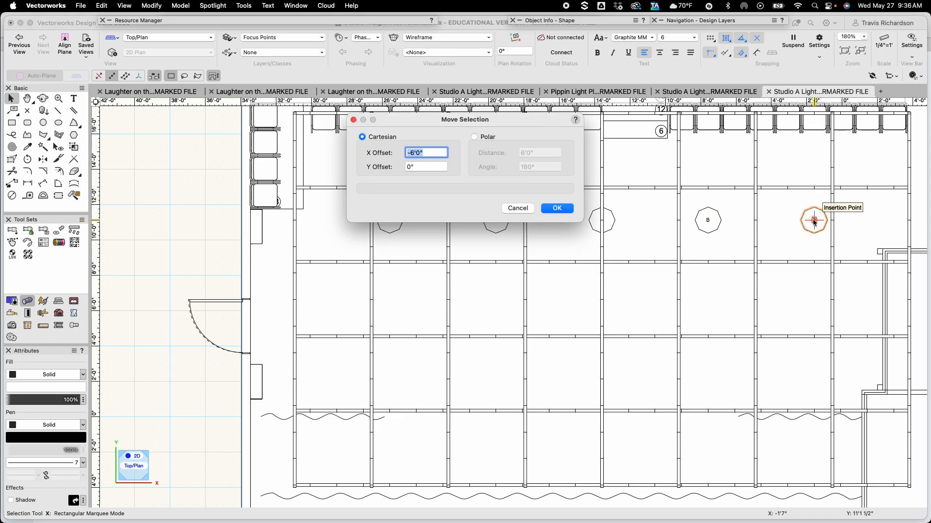
type("0")
key("Tab")
type("-")
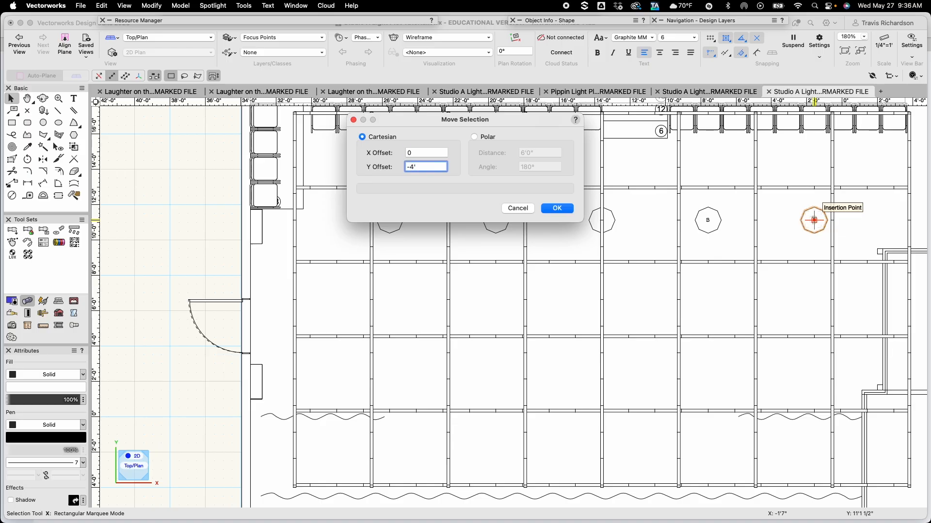
type("4'")
key("Return")
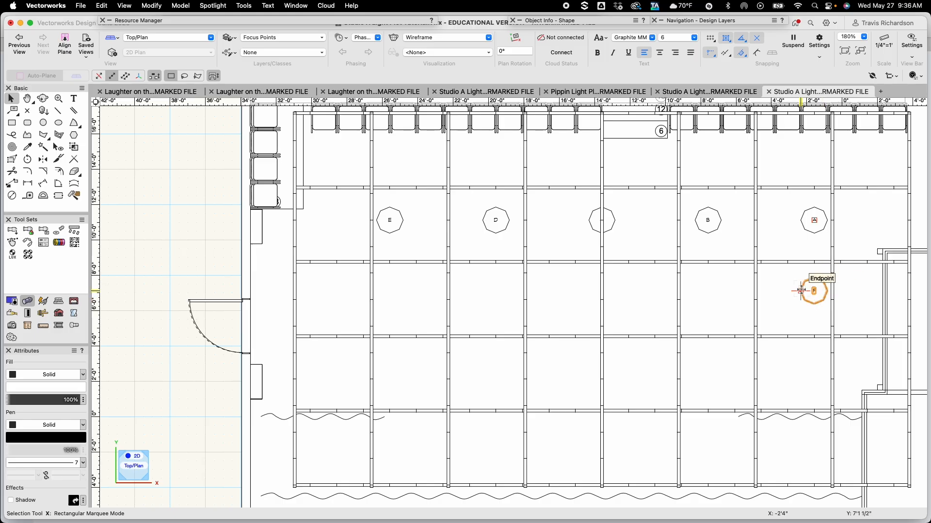
Move a copy of the new focus point 6' to the left (-6' along X)
key("super+m")
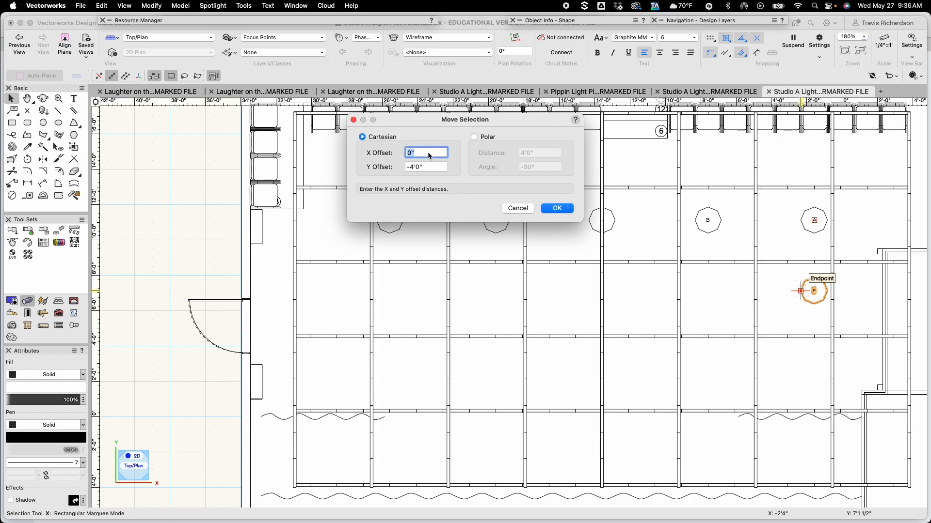
type("-6")
key("Tab")
type("0")
key("Return")
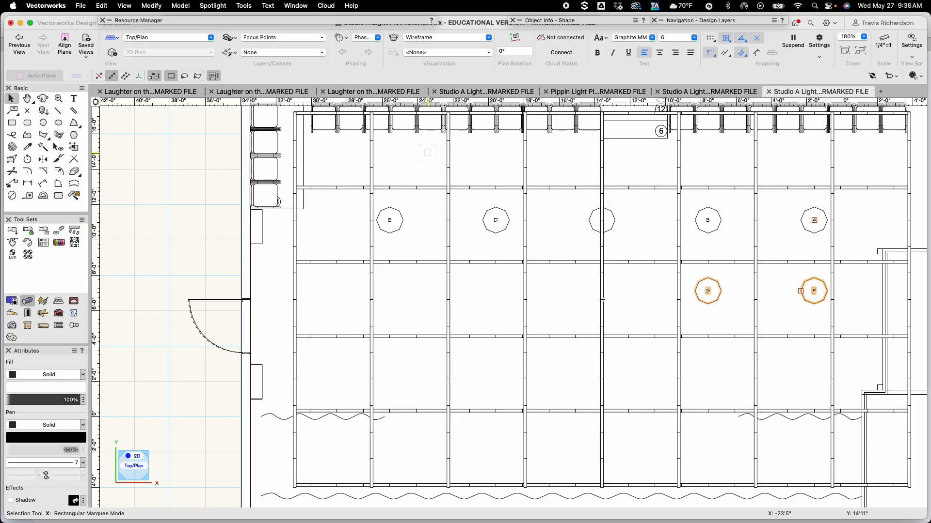
Duplicate and move copies 6' to the left three more times to complete the second row of focus points
key("super+d")
key("super+m")
key("Return")
key("super+d")
key("super+m")
key("Return")
key("super+d")
key("super+m")
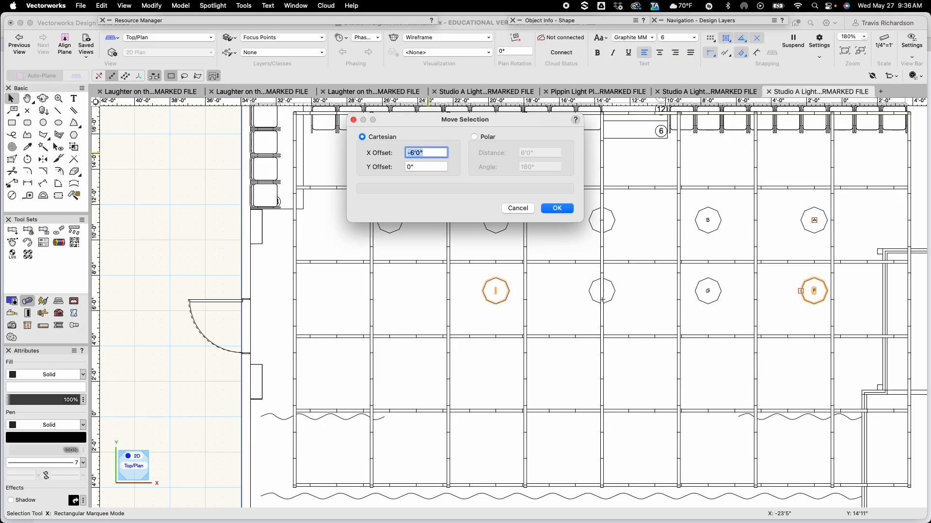
key("Return")
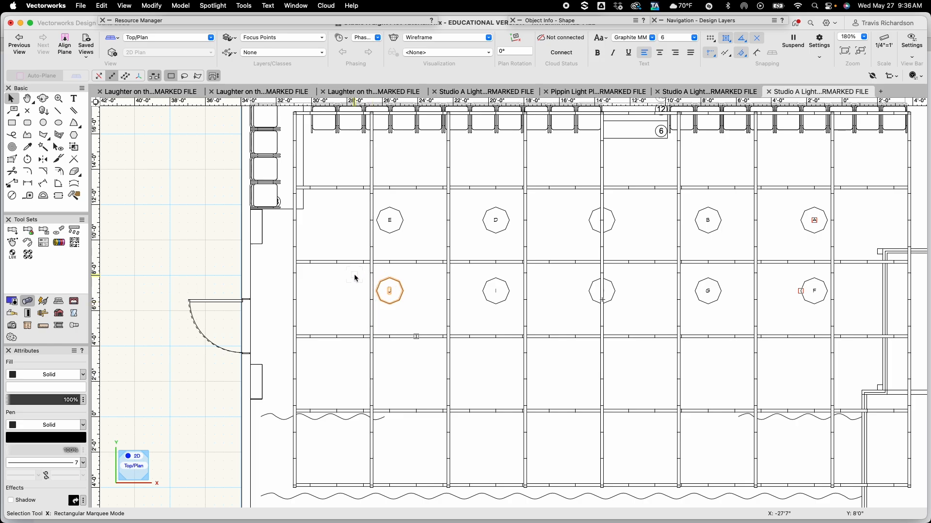
Select the whole second row of focus points and move a copy 4' down (-4' along Y) to form a third row
left_click_drag(350, 273, 851, 324)
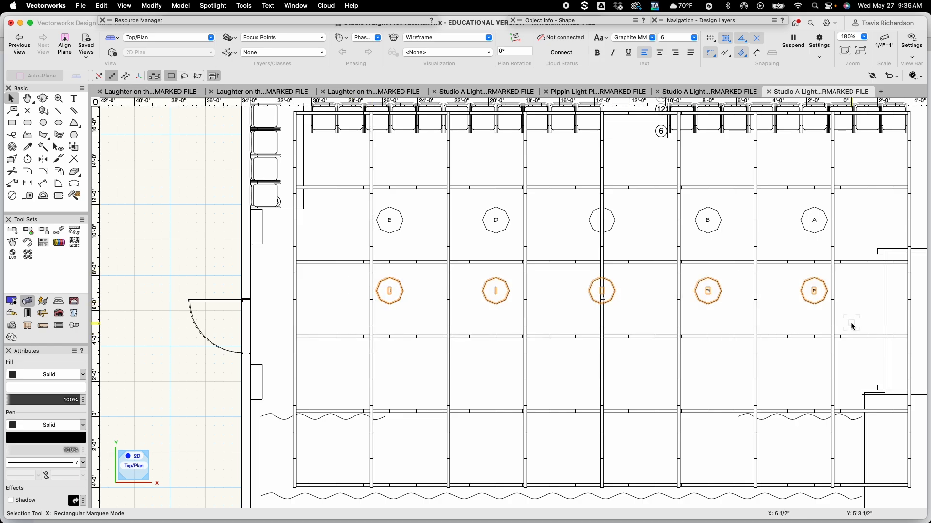
key("super+m")
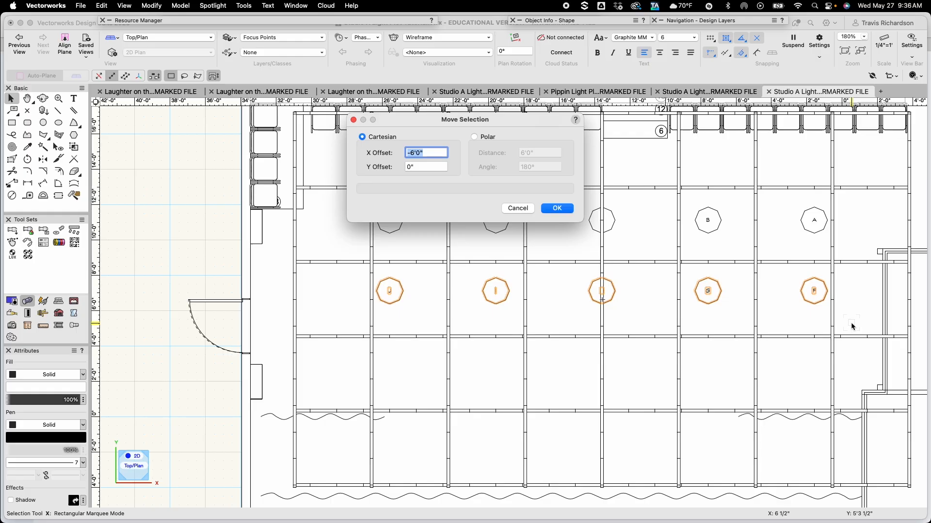
type("0")
key("Tab")
type("-")
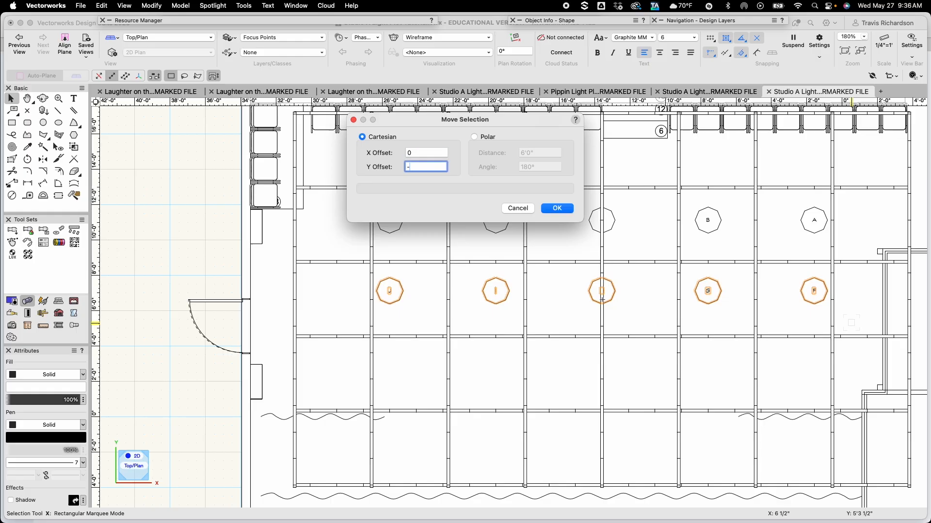
type("4")
key("Return")
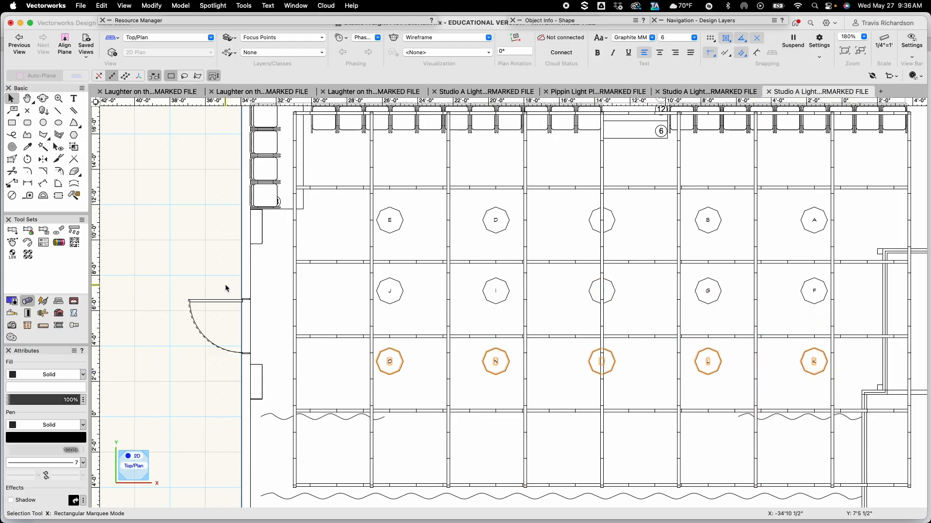
left_click(186, 260)
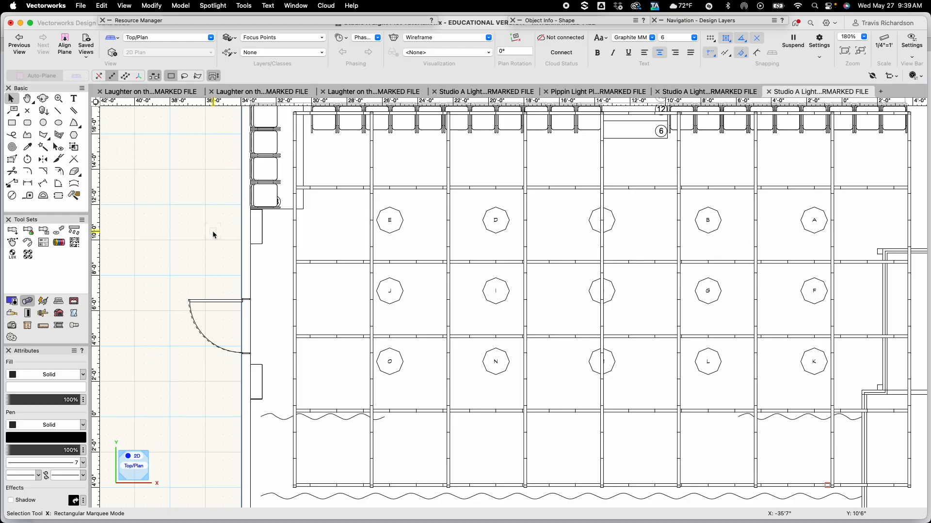
Pick the ETC Source 4 36deg fixture from Vectorworks Libraries > Entertainment > Lighting > Instruments > ETC Source Four.vwx for insertion
mouse_move(206, 22)
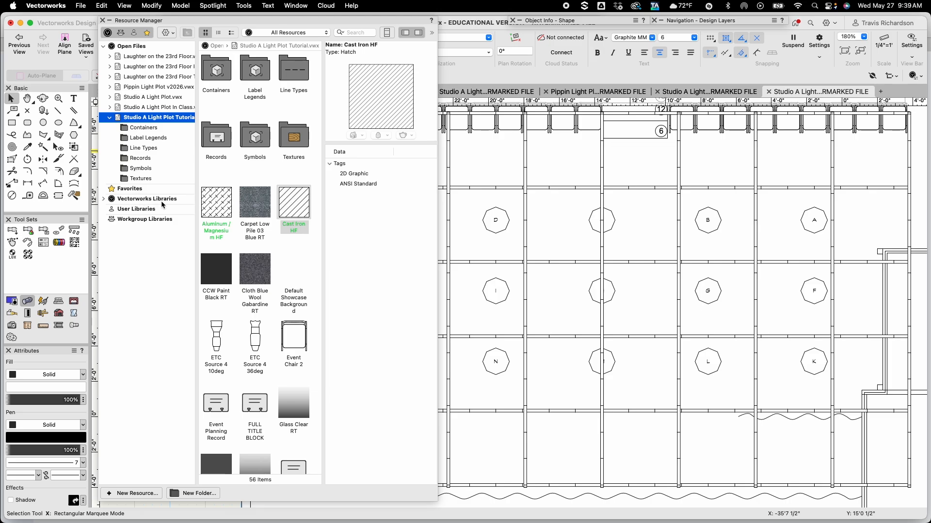
left_click(104, 199)
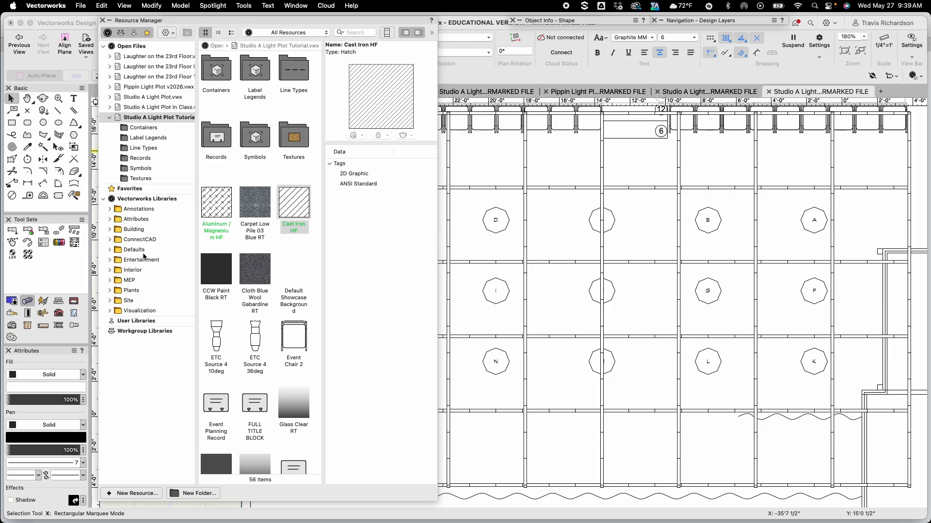
left_click(110, 262)
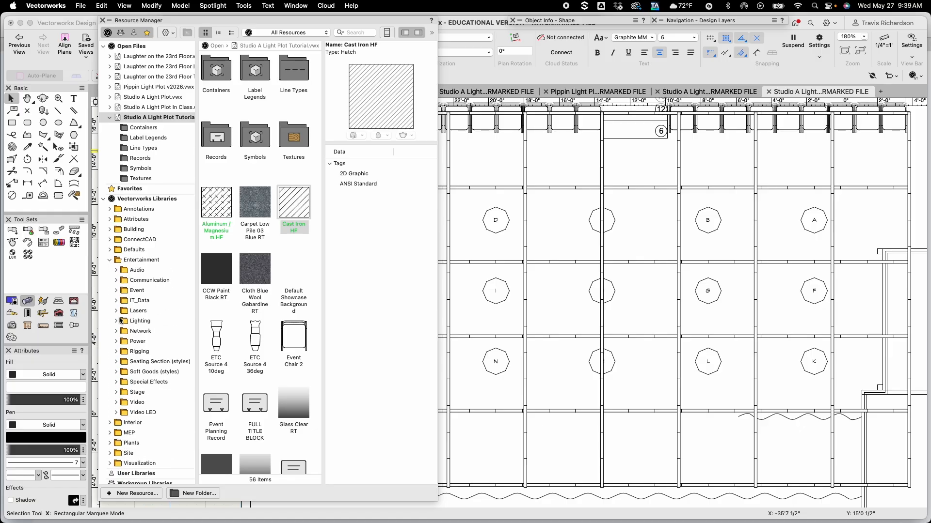
left_click(116, 321)
scroll(131, 312, "down", 2)
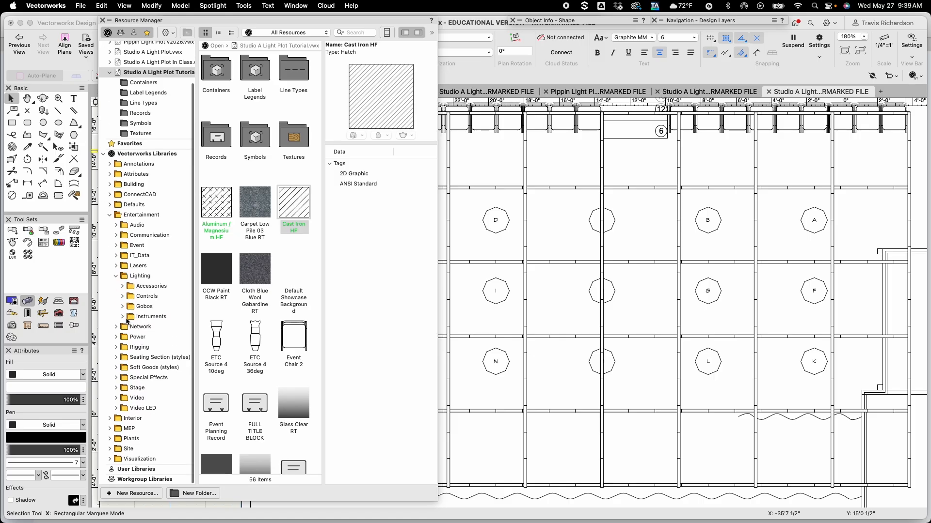
left_click(122, 317)
scroll(124, 321, "down", 5)
scroll(124, 320, "down", 15)
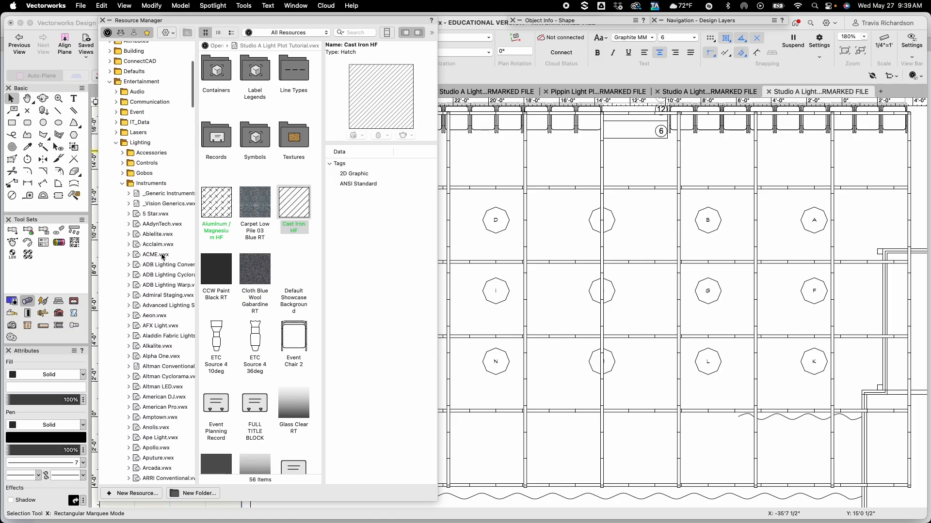
scroll(149, 345, "down", 15)
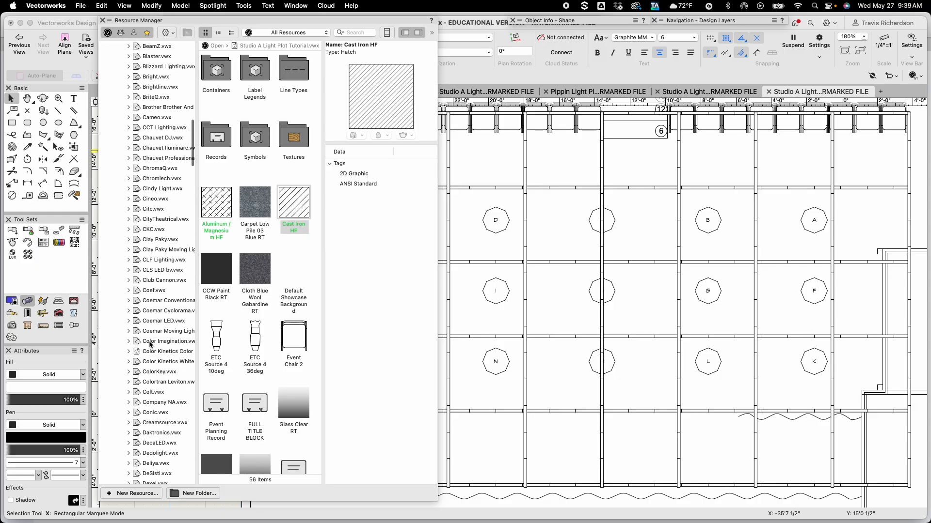
scroll(149, 345, "down", 15)
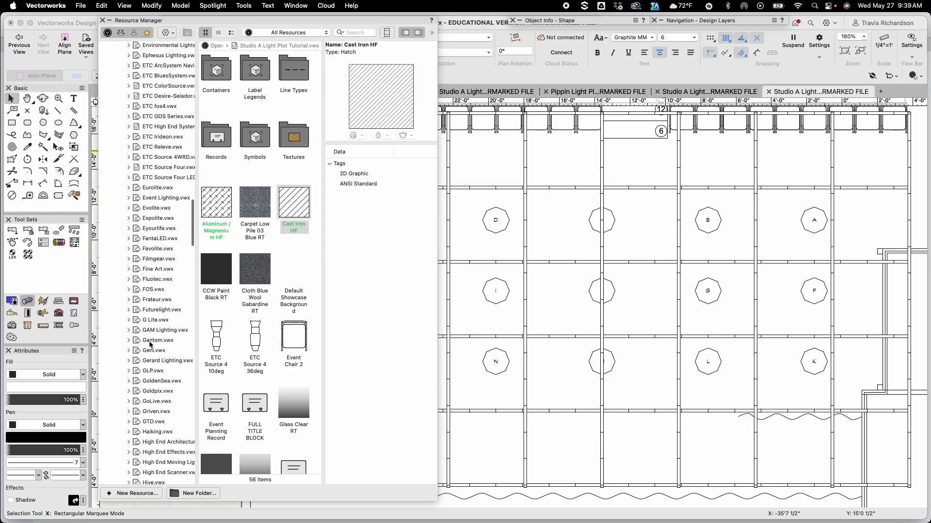
scroll(149, 345, "down", 15)
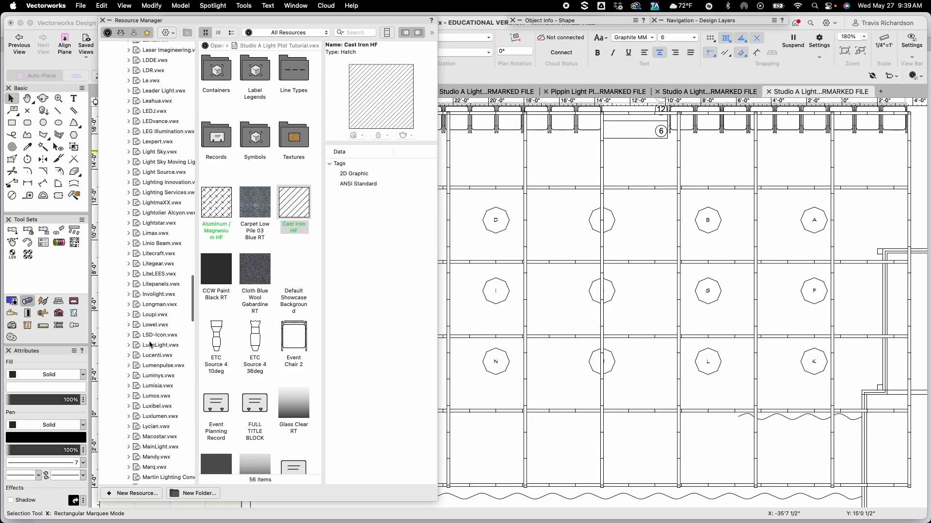
scroll(149, 346, "down", 15)
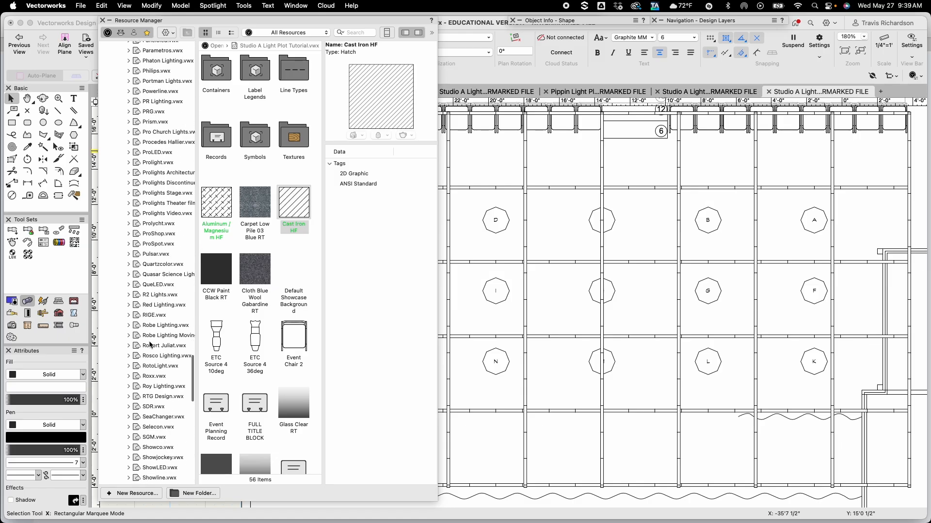
scroll(149, 346, "up", 20)
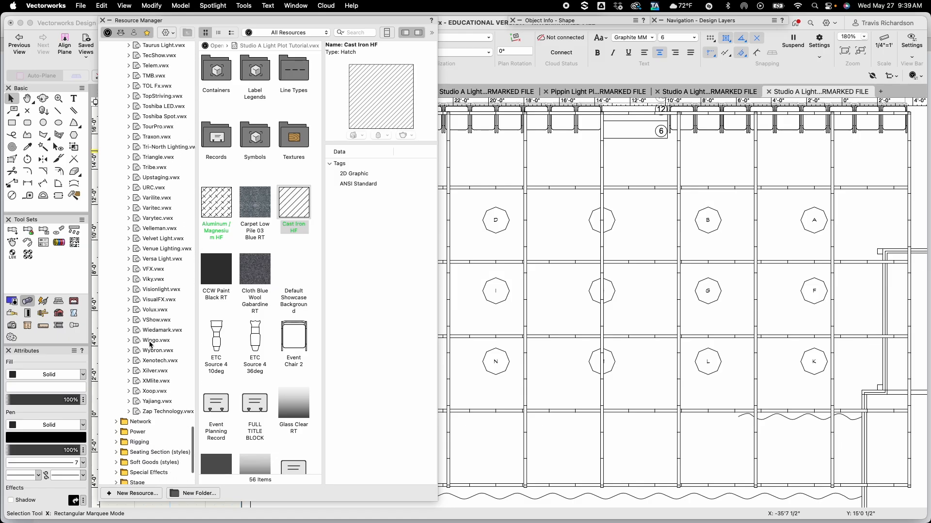
scroll(150, 345, "up", 15)
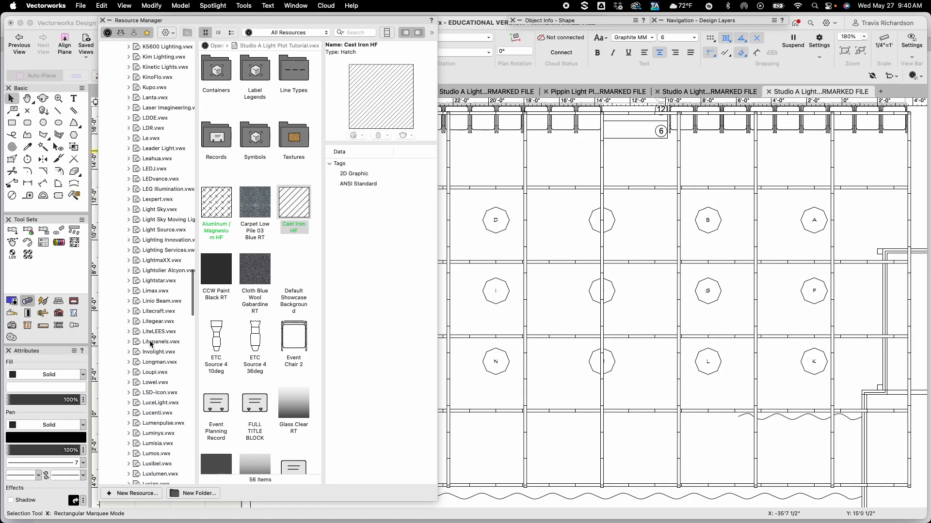
scroll(151, 343, "up", 8)
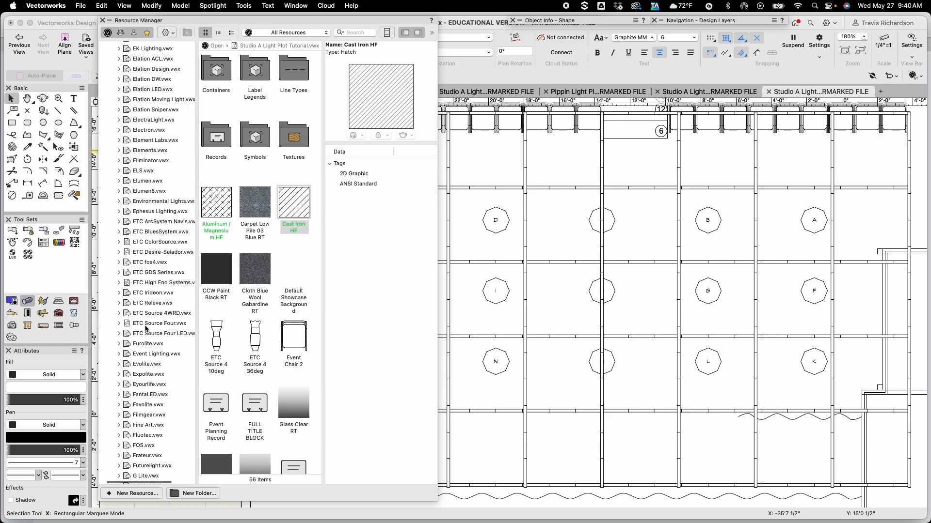
left_click(118, 323)
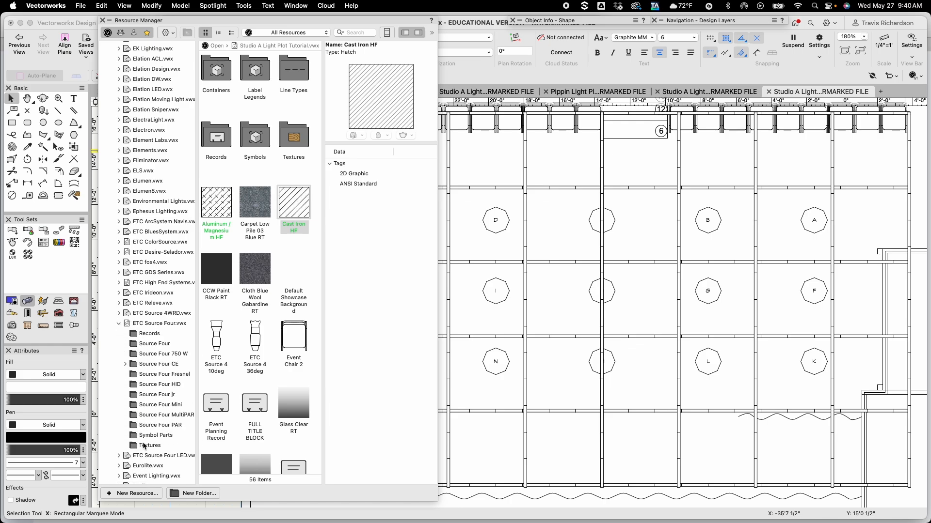
left_click(149, 345)
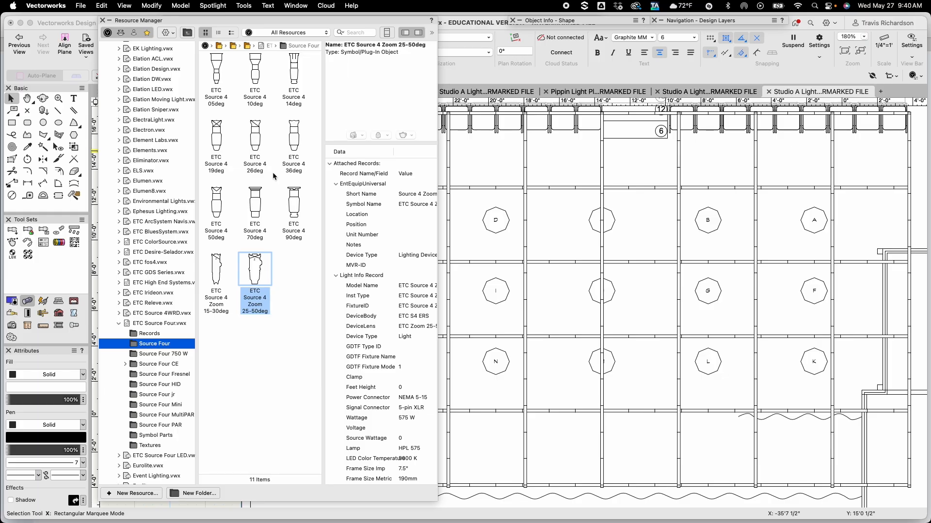
double_click(295, 141)
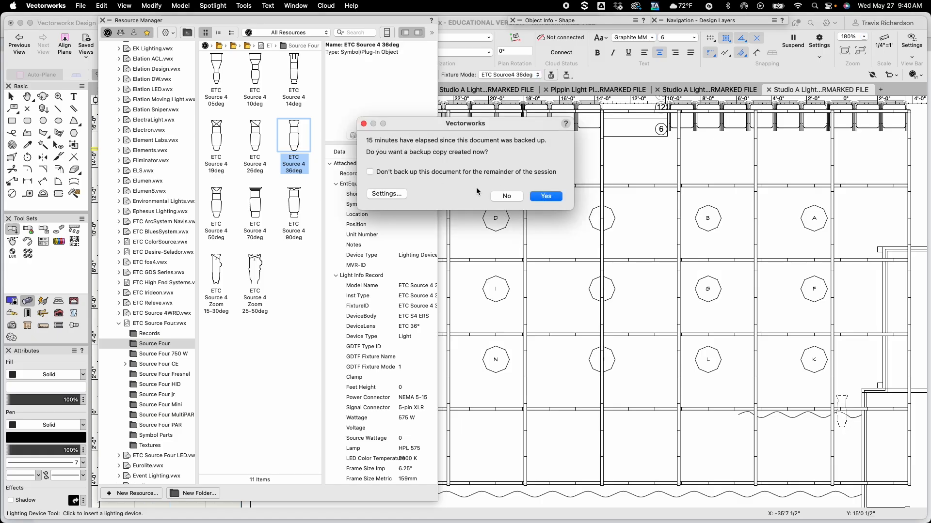
Skip backups for the rest of the session and close the Resource Manager, keeping the Lighting Device tool active
left_click(458, 172)
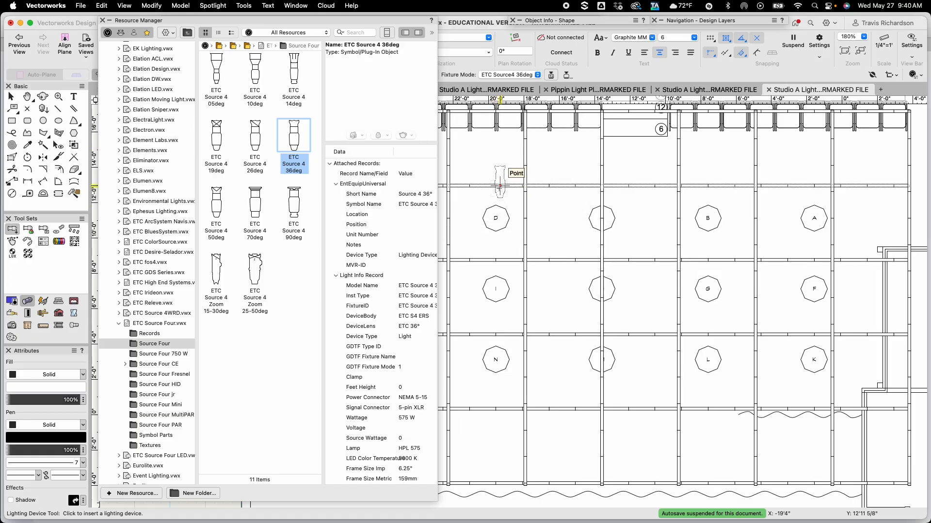
left_click(110, 21)
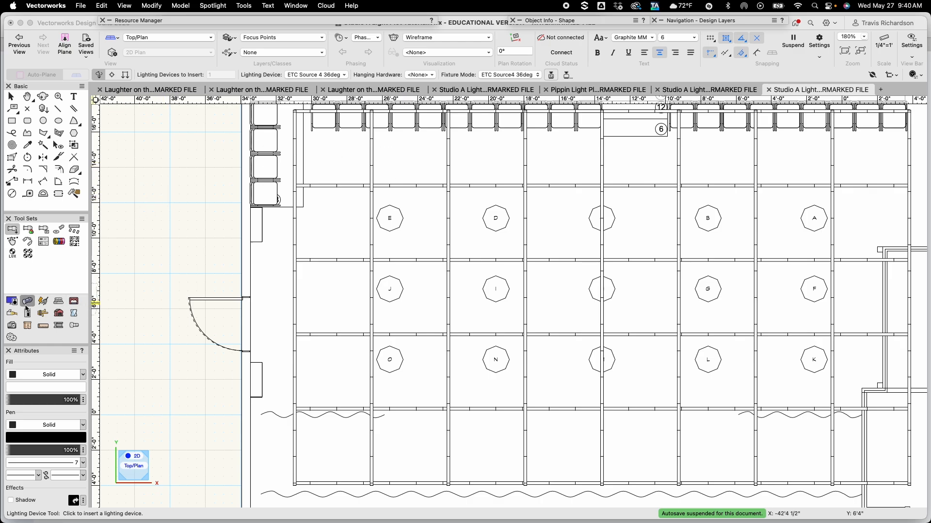
left_click(10, 231)
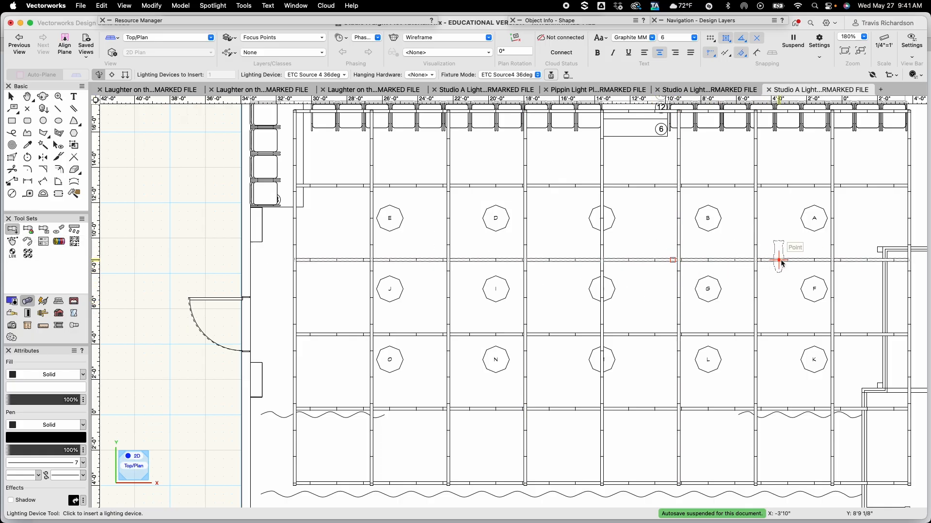
Insert an ETC Source 4 36deg fixture on the first electric pipe above focus point A, aimed toward that focus point
key("h")
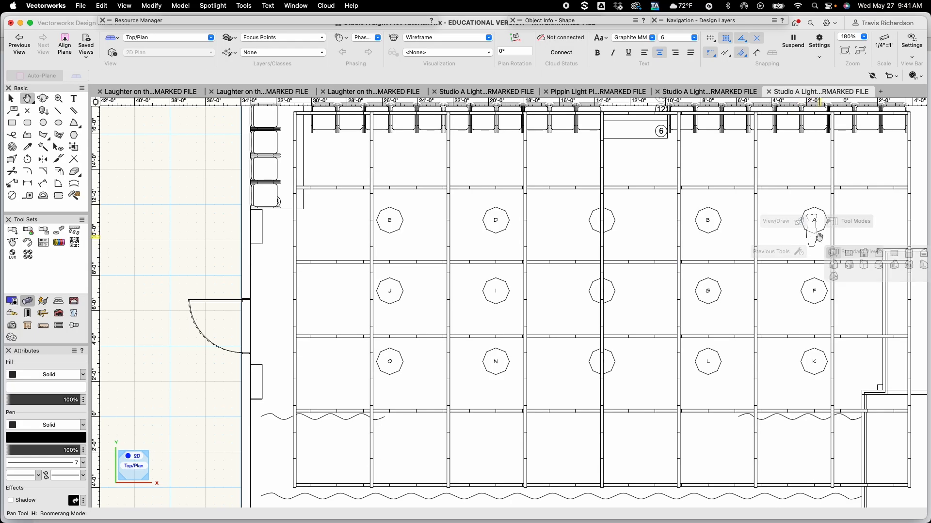
left_click_drag(818, 237, 560, 286)
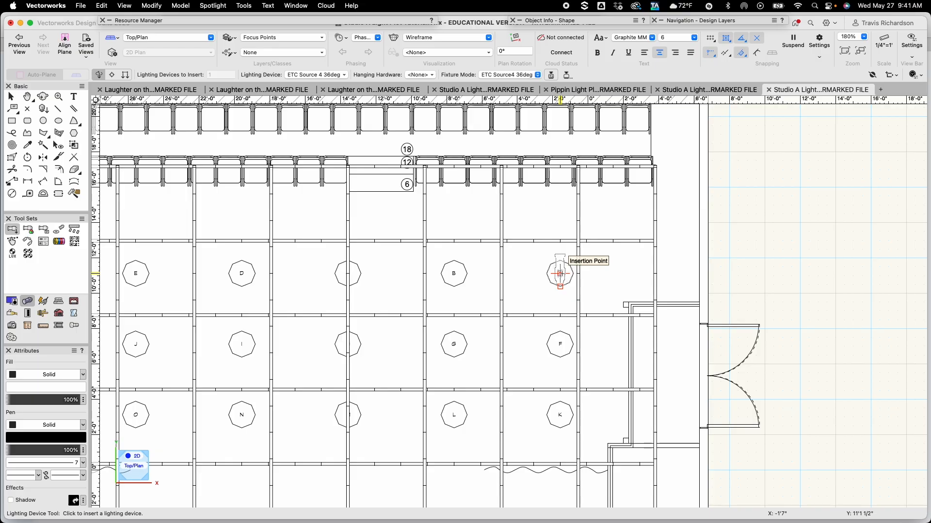
left_click(560, 274)
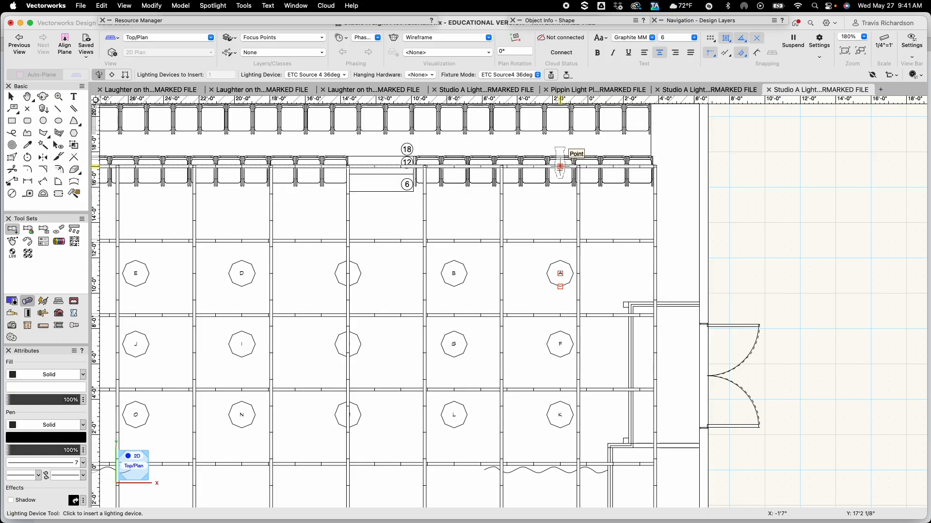
left_click(560, 167)
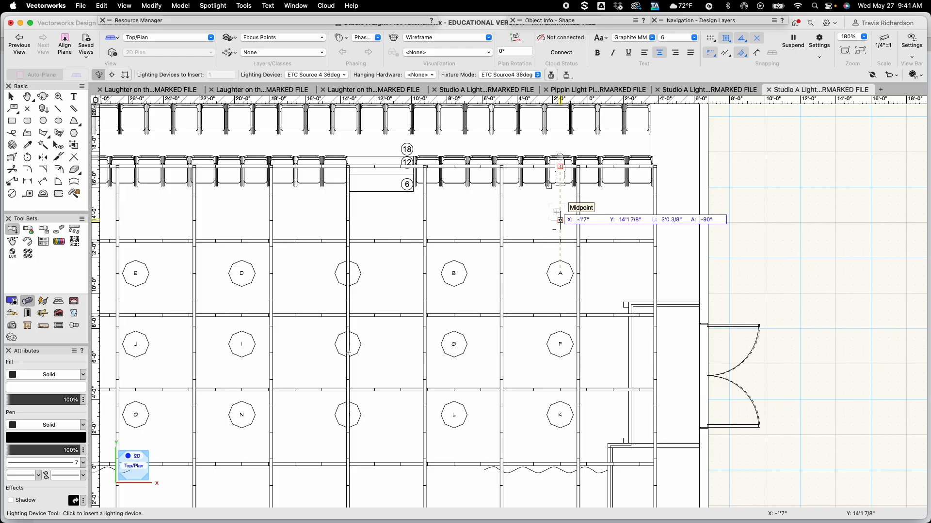
left_click(560, 219)
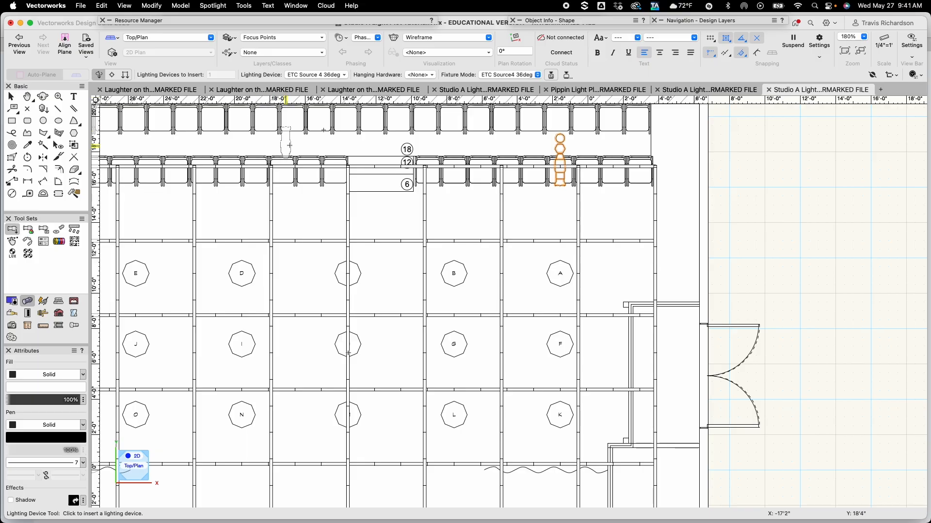
Assign the new fixture to the Light Plot layer
key("x")
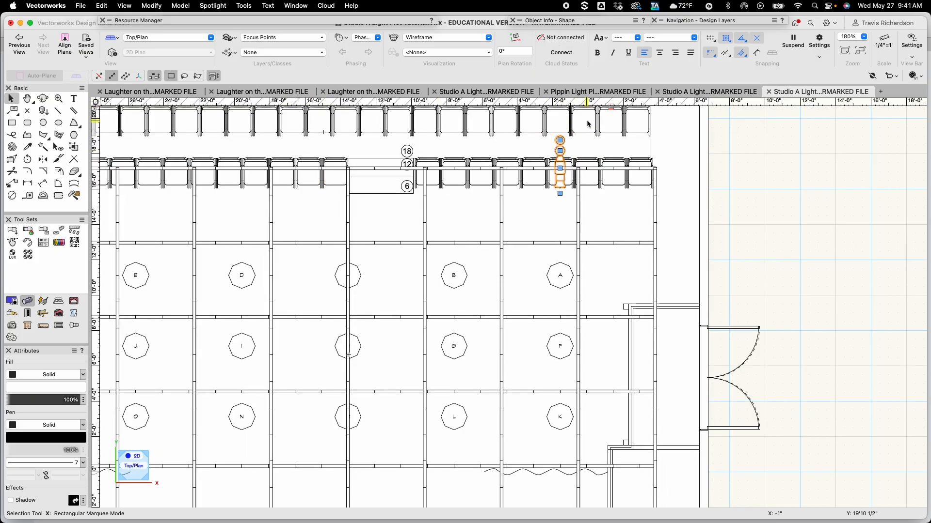
mouse_move(559, 22)
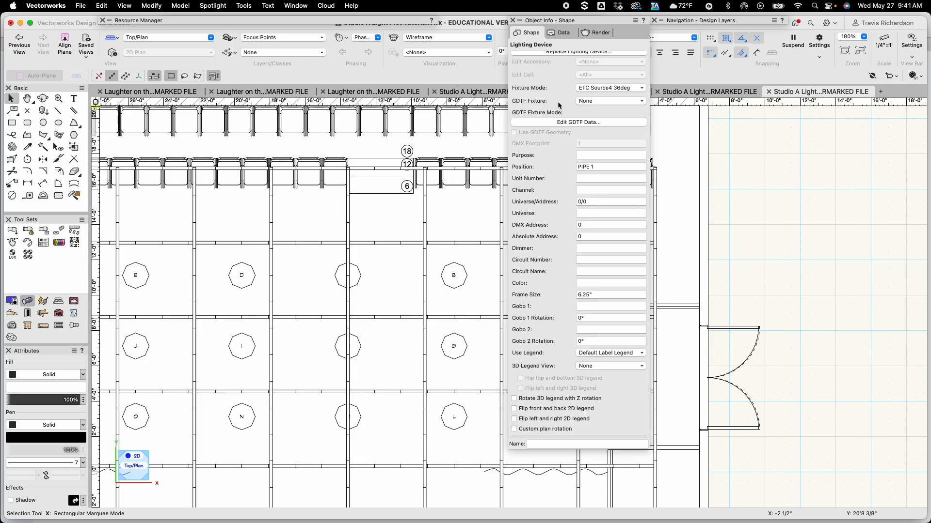
scroll(560, 105, "up", 5)
left_click(561, 72)
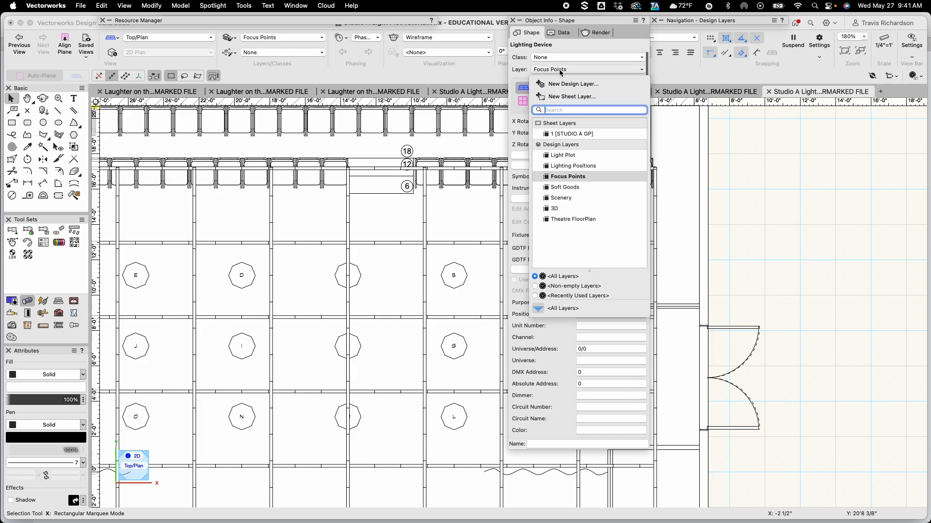
left_click(564, 156)
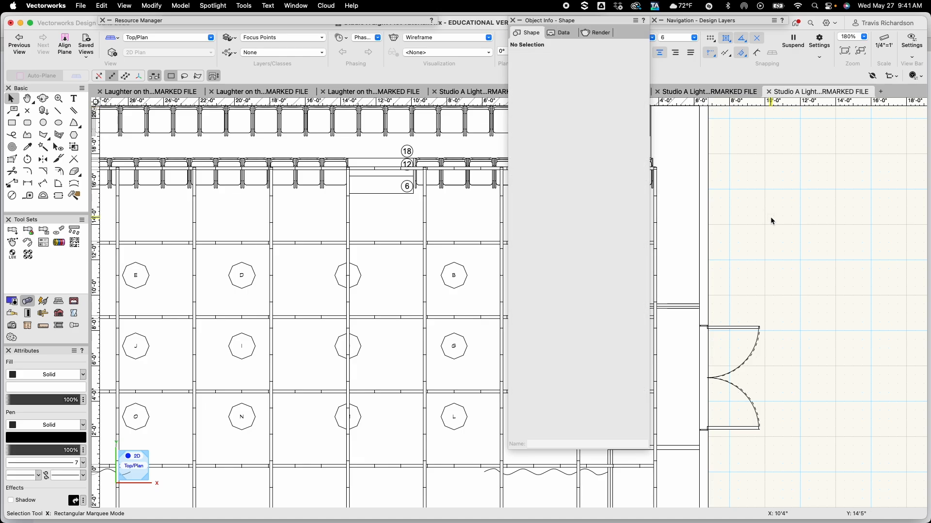
Make Light Plot the active layer and select the fixture
left_click(282, 38)
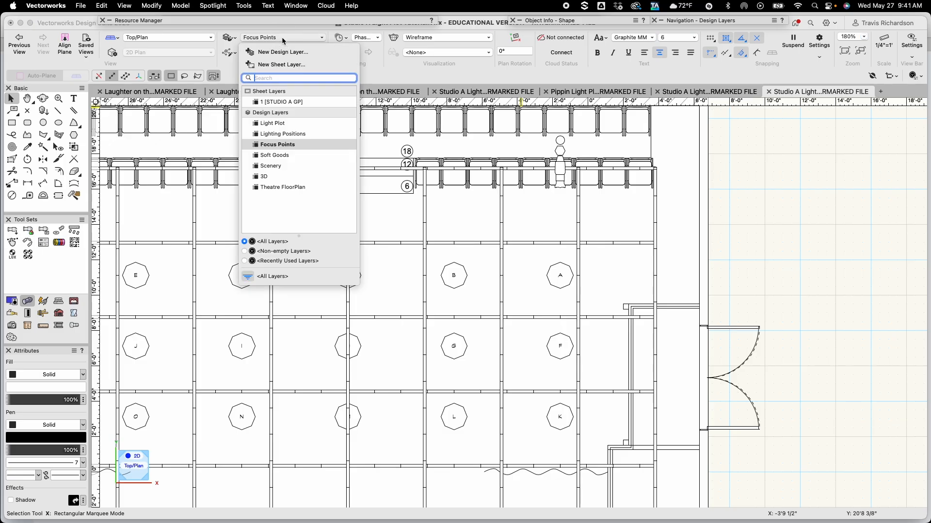
left_click(274, 124)
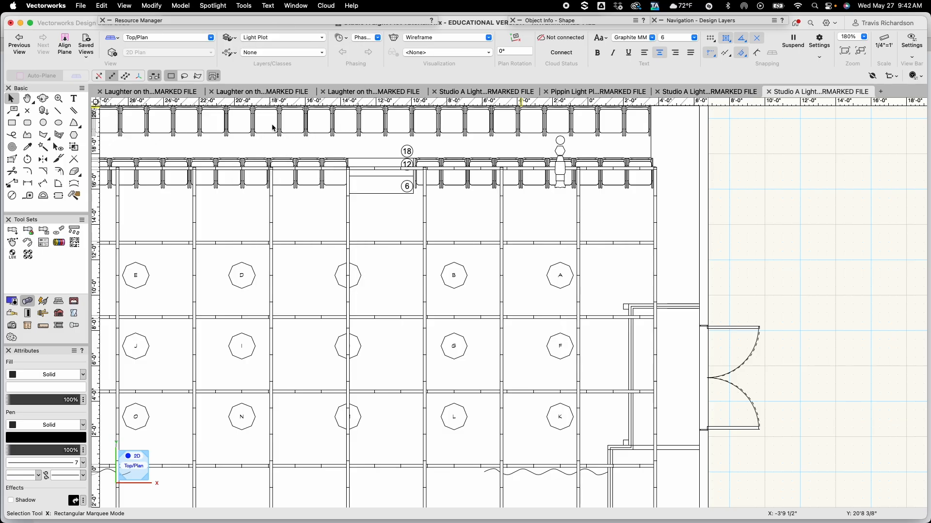
left_click(552, 222)
left_click(561, 181)
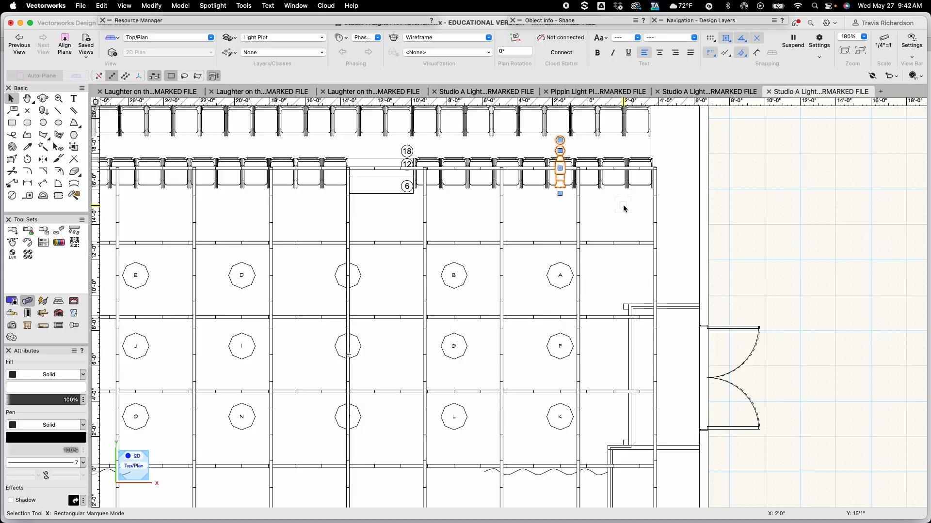
Move a copy of the fixture 1'6" to the left (Y offset 0) to form a pair
key("super+m")
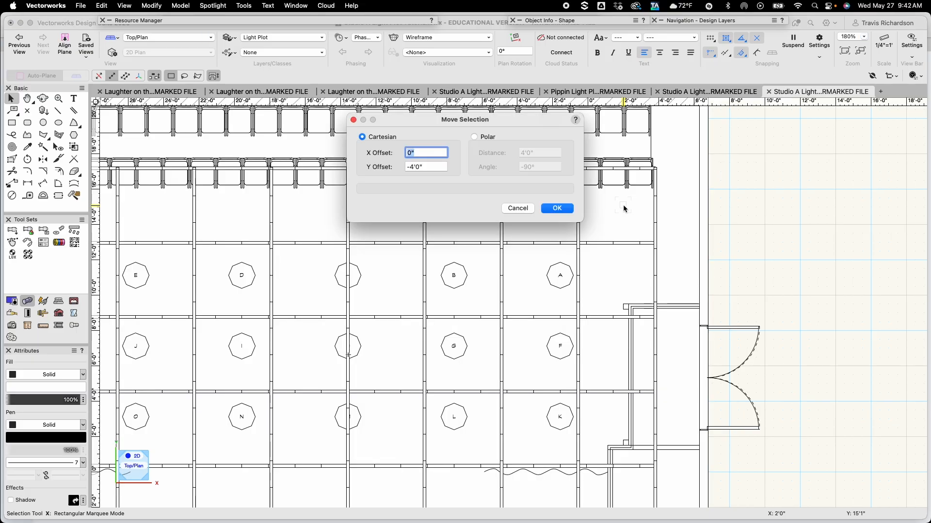
type("-1'6")
key("Tab")
type("0")
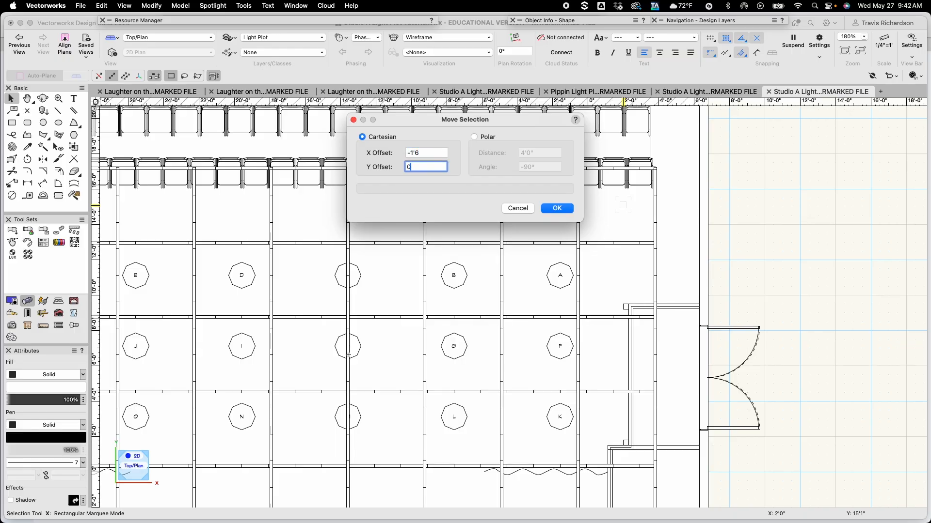
key("Return")
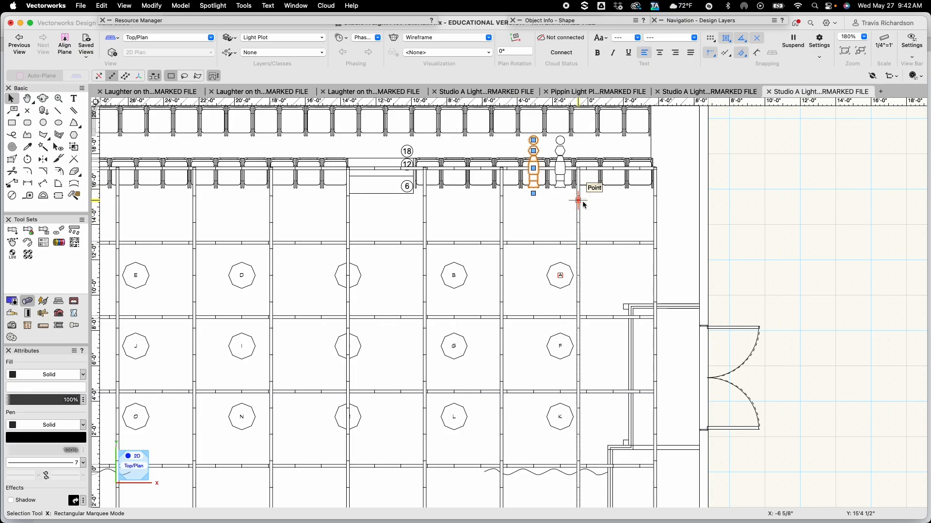
Select both fixtures and drag a copy of the pair left onto the pipe above the center focus point
left_click(564, 173, "shift")
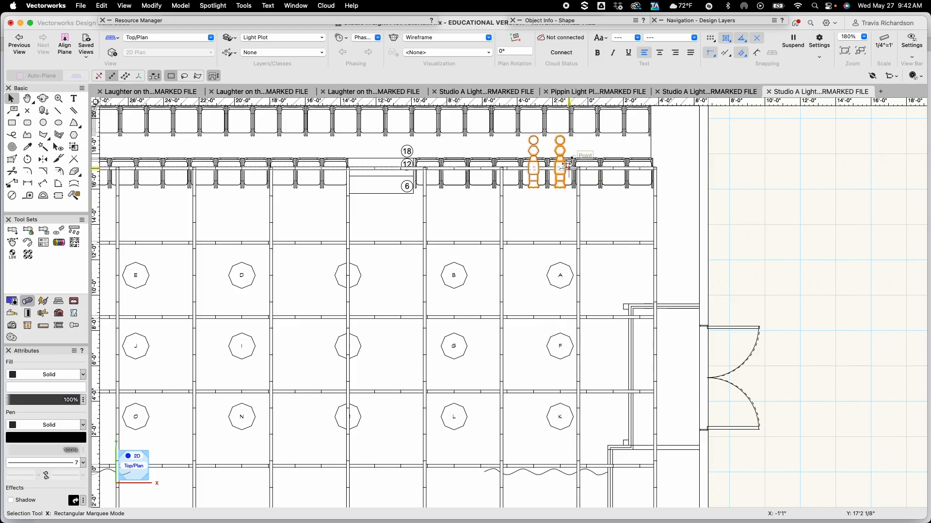
left_click_drag(560, 169, 347, 169)
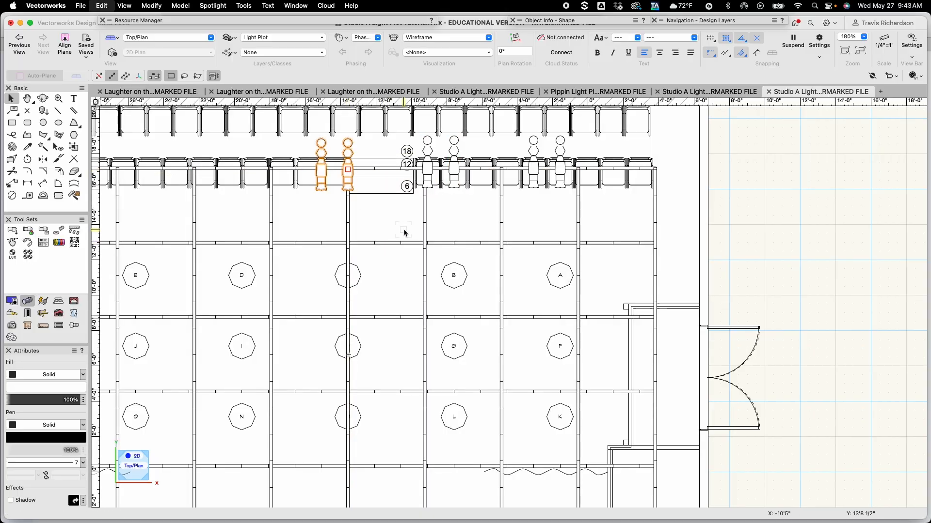
Move a copy of the selected fixture pair 6' to the left
key("super+m")
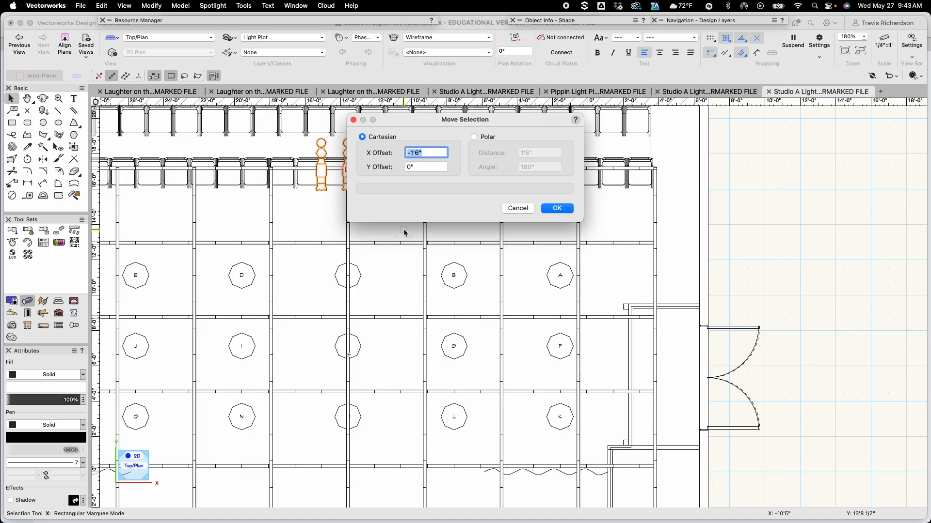
type("-6")
key("Return")
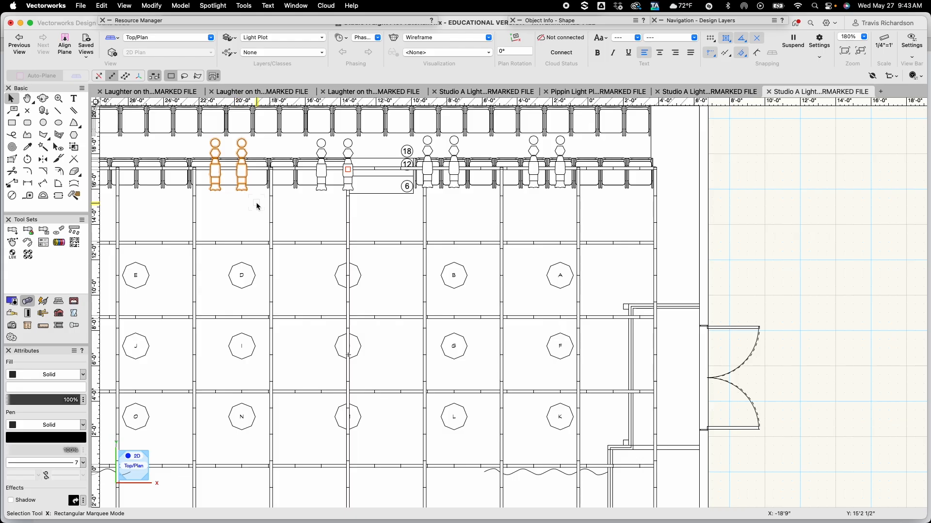
key("super+m")
key("Return")
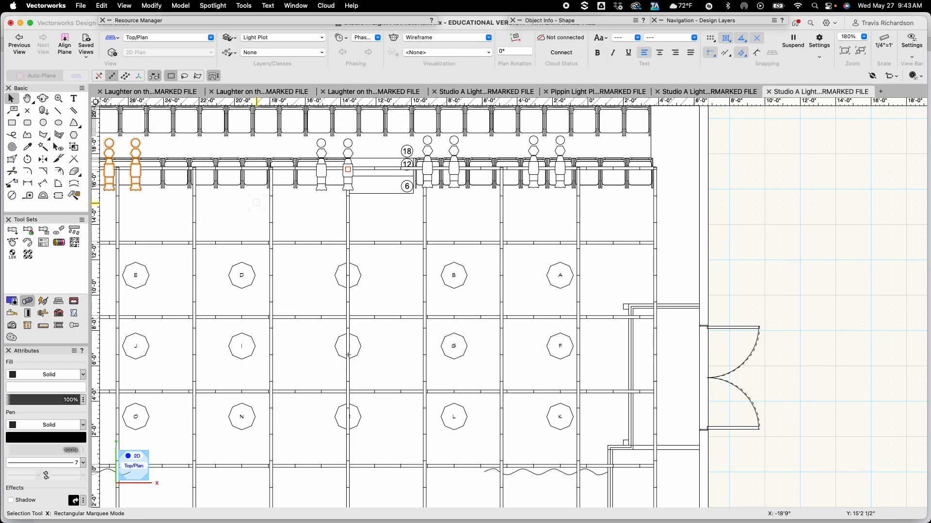
key("super+z")
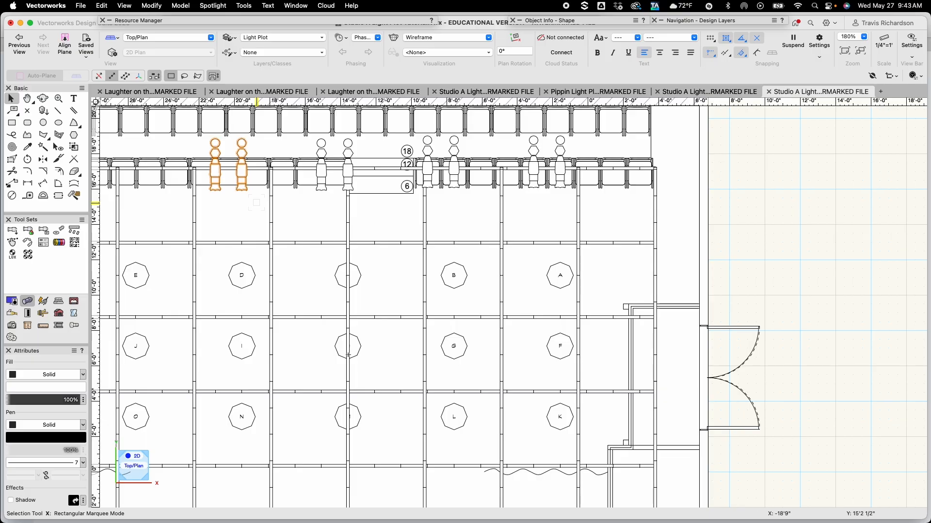
Move another copy of the pair 6' to the left, above focus point E
key("super+m")
key("Return")
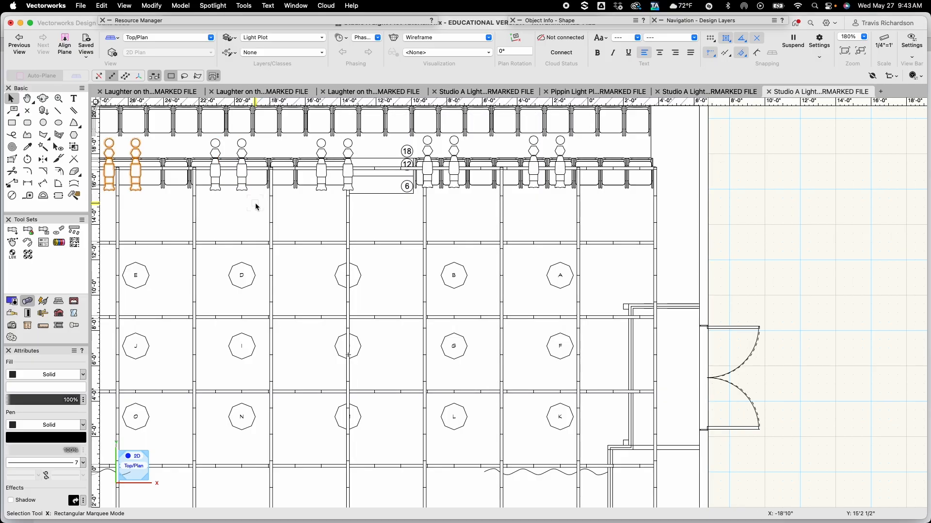
Select all fixtures on the first electric and drag a copy down to the pipe above the first row of focus points
key("h")
left_click_drag(239, 207, 322, 226)
key("x")
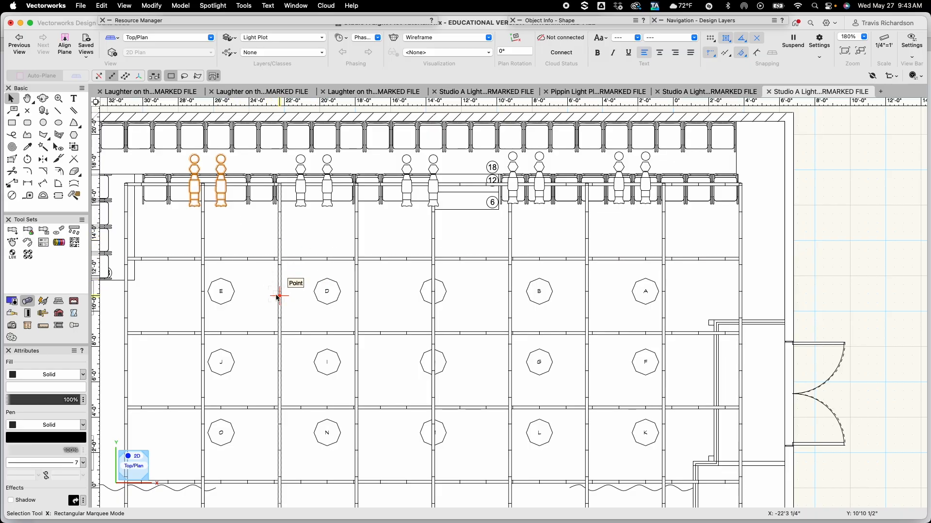
left_click_drag(162, 146, 684, 236)
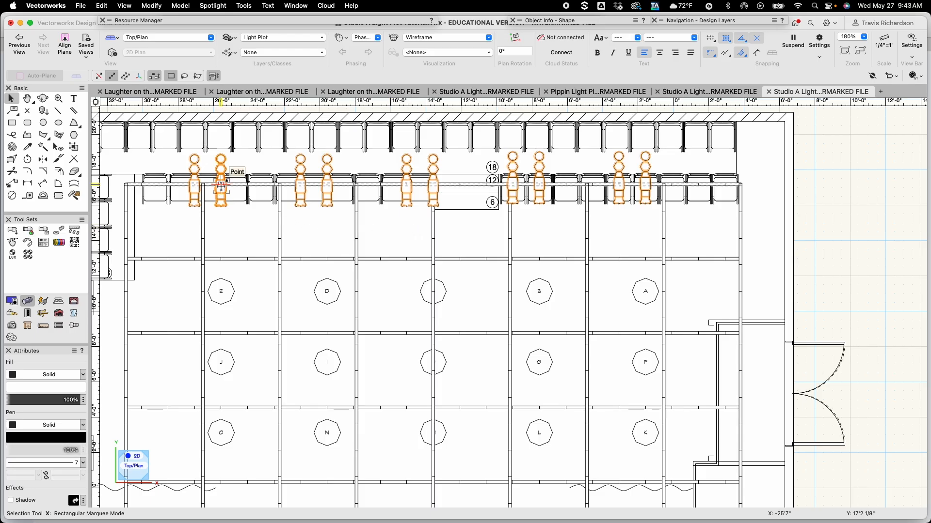
left_click_drag(220, 184, 222, 260)
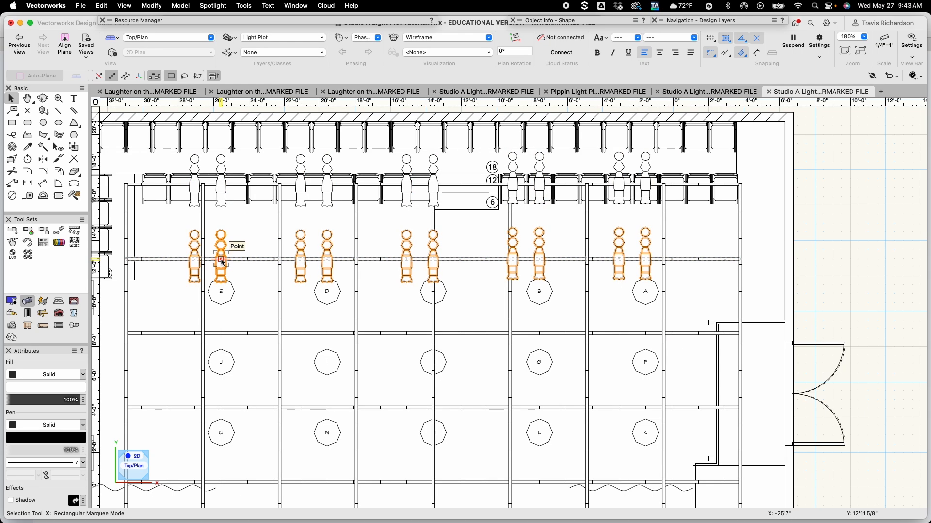
Drag another copy of the fixture row down to the pipe above the second row of focus points
left_click_drag(222, 260, 218, 333)
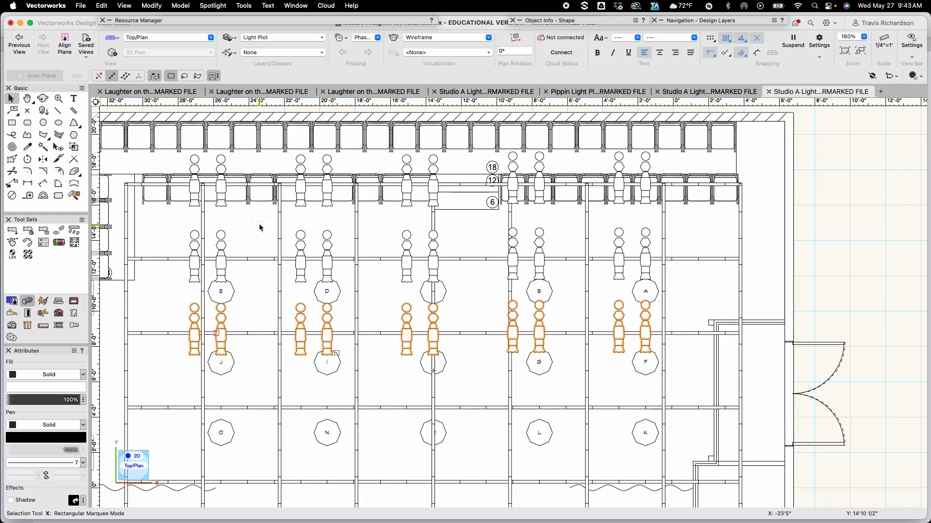
scroll(260, 228, "up", 2)
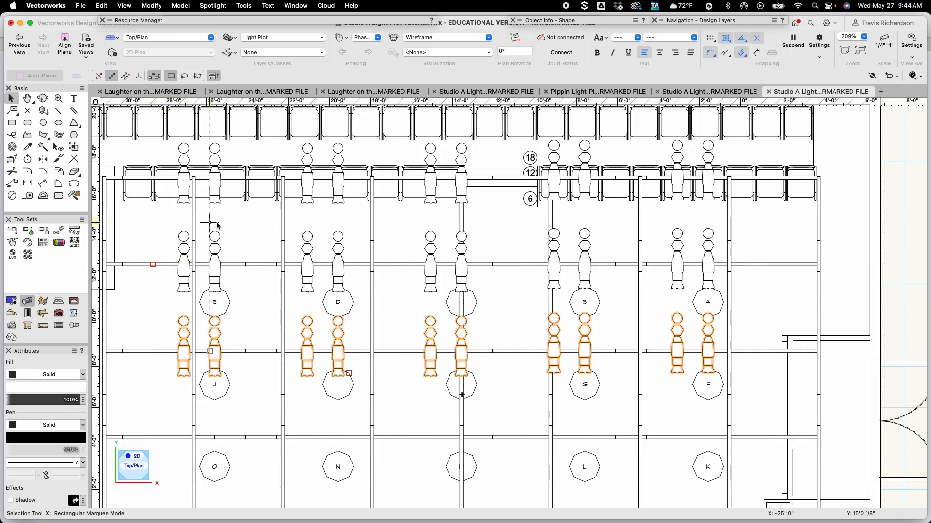
left_click(238, 231)
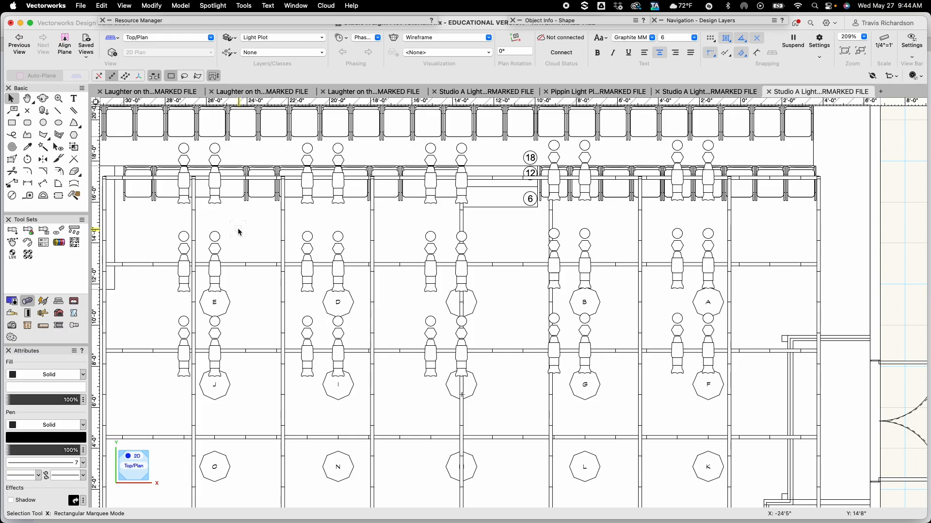
Select all the fixtures and move them 9" to the right
scroll(238, 232, "down", 2)
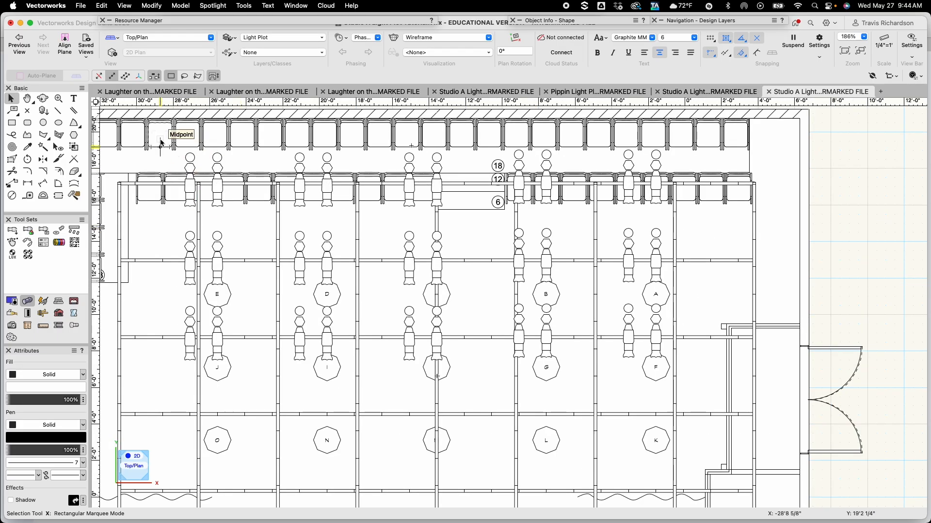
left_click_drag(161, 140, 742, 401)
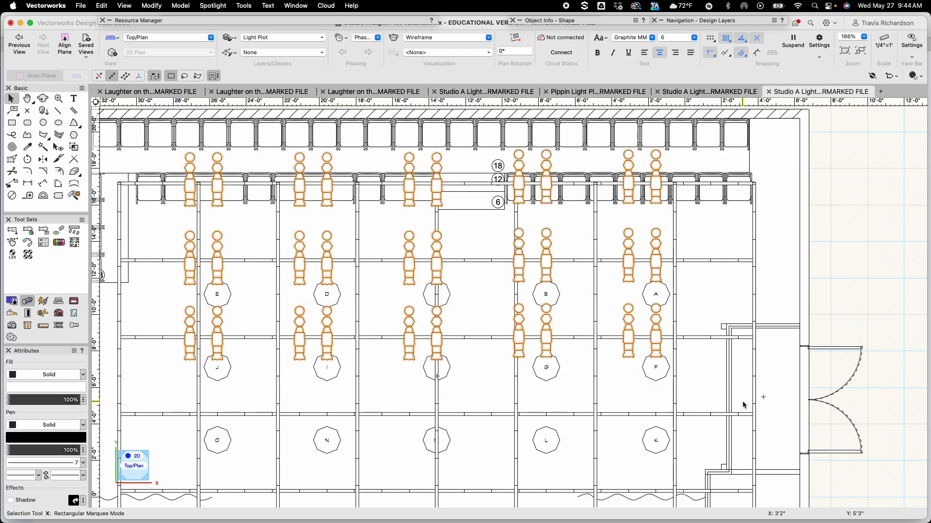
key("super+m")
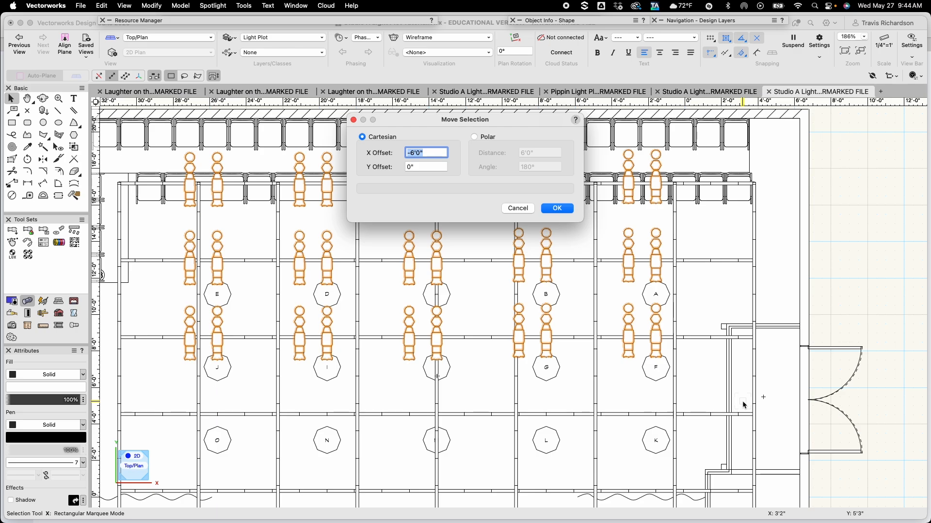
type("9")
key("Return")
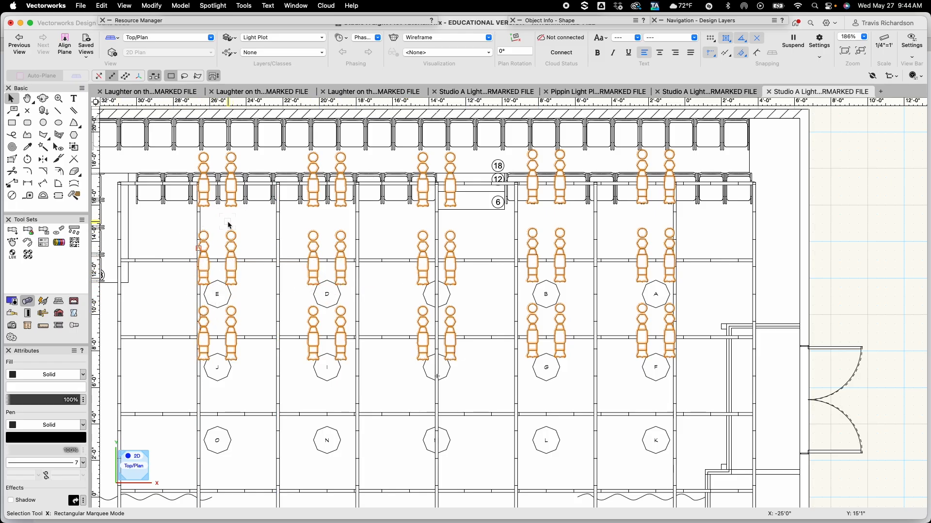
Select the fixture pair above focus point A on the first electric and set its focus to A
left_click(257, 228)
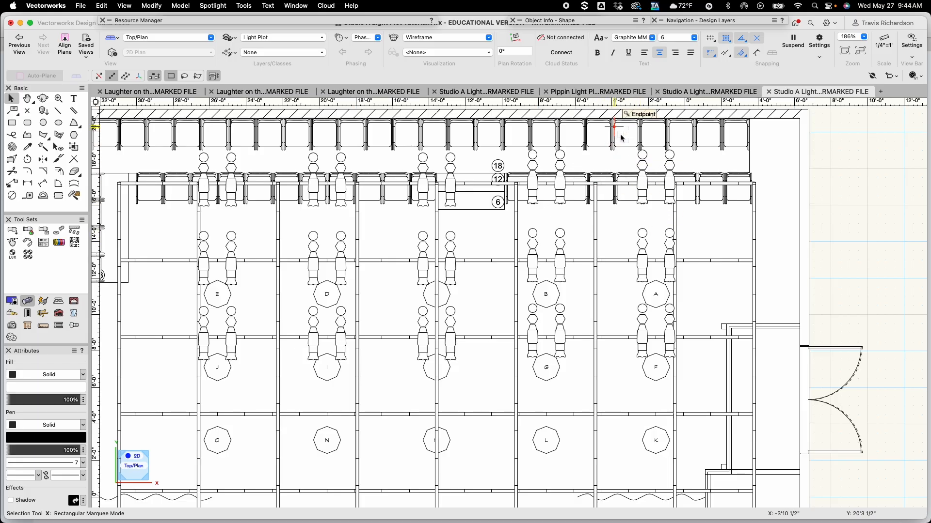
left_click_drag(621, 133, 703, 237)
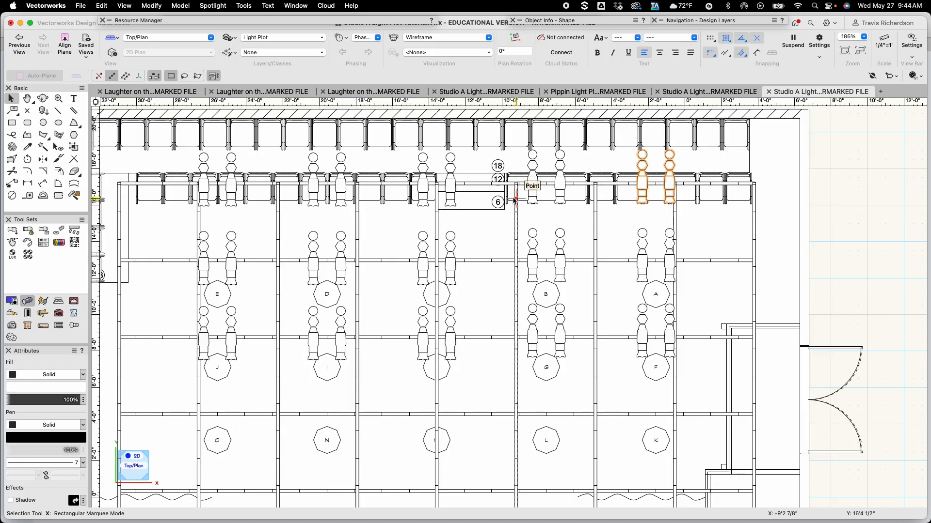
mouse_move(558, 22)
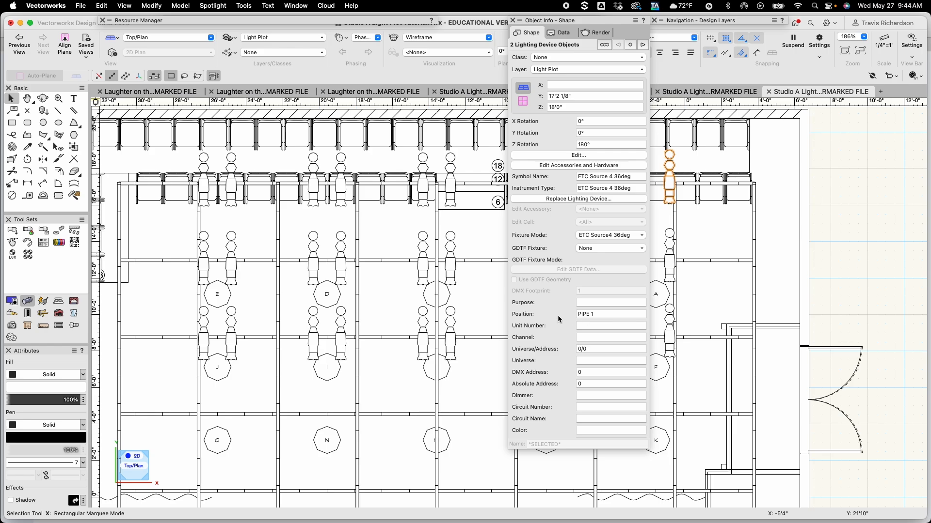
scroll(558, 319, "down", 3)
scroll(558, 320, "down", 9)
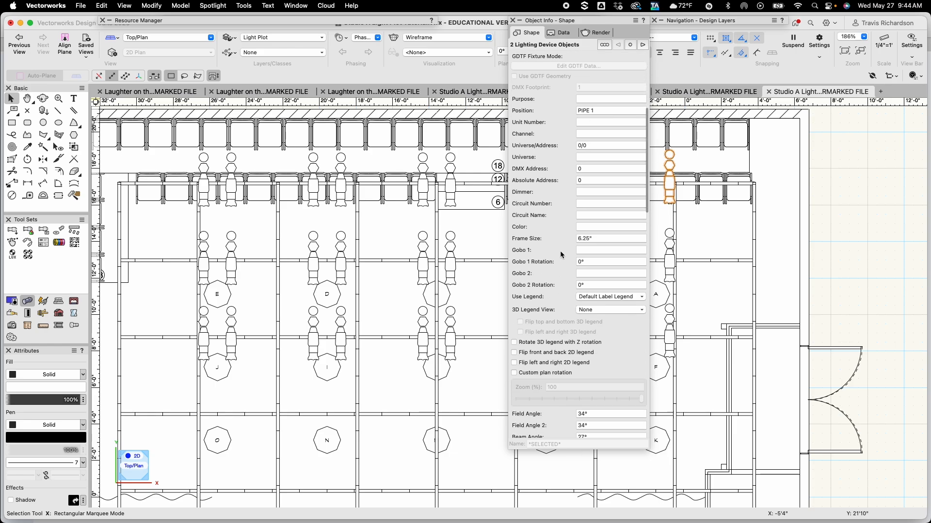
scroll(553, 263, "down", 9)
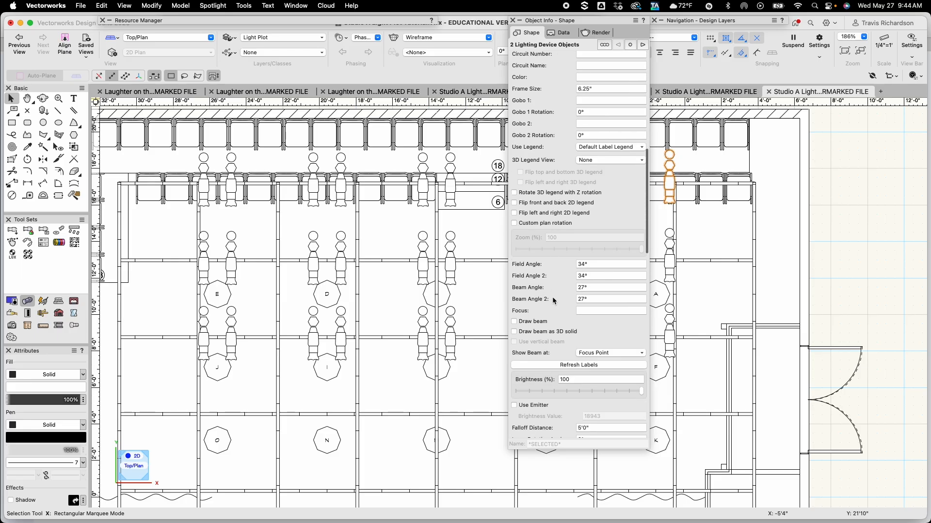
scroll(551, 297, "down", 10)
scroll(552, 296, "down", 7)
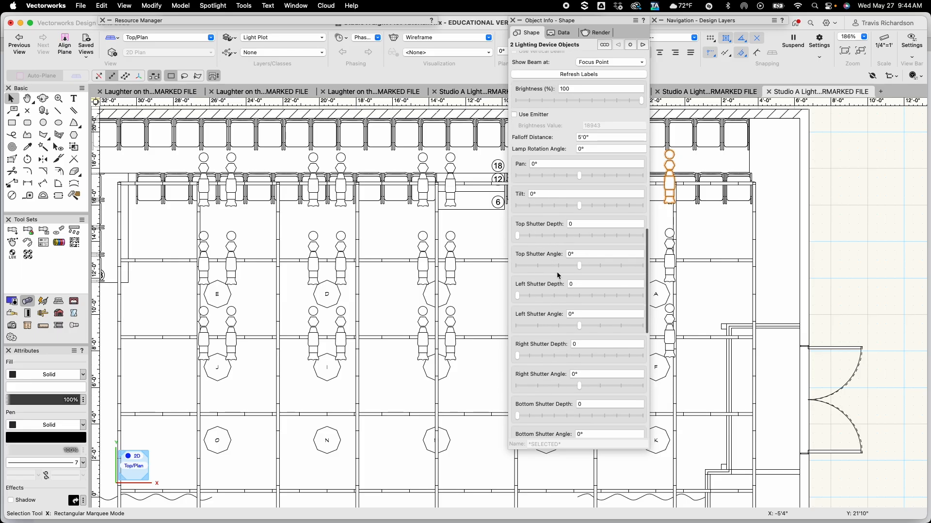
scroll(551, 332, "down", 9)
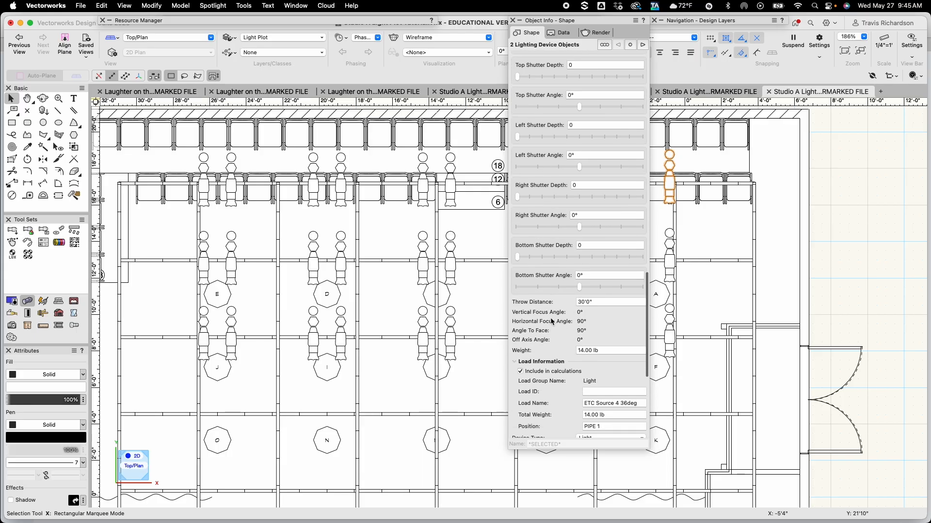
scroll(548, 276, "down", 9)
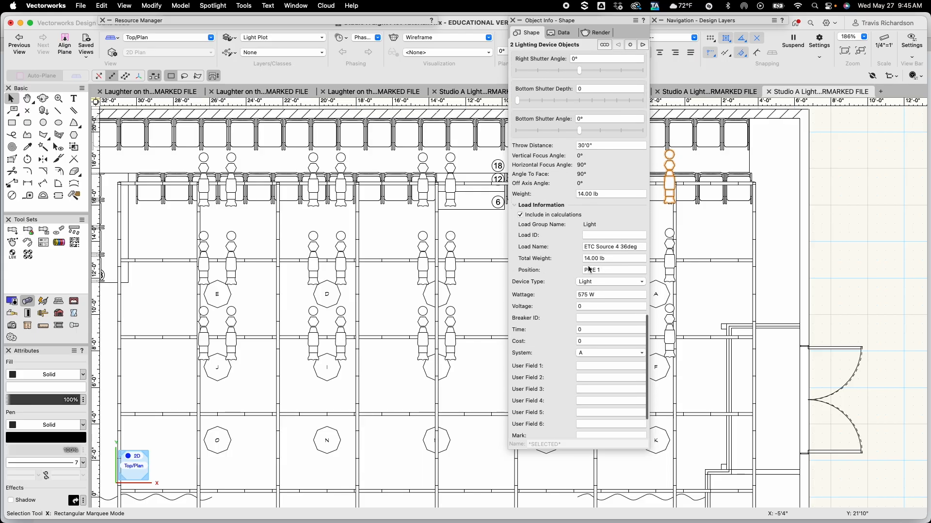
scroll(553, 241, "up", 15)
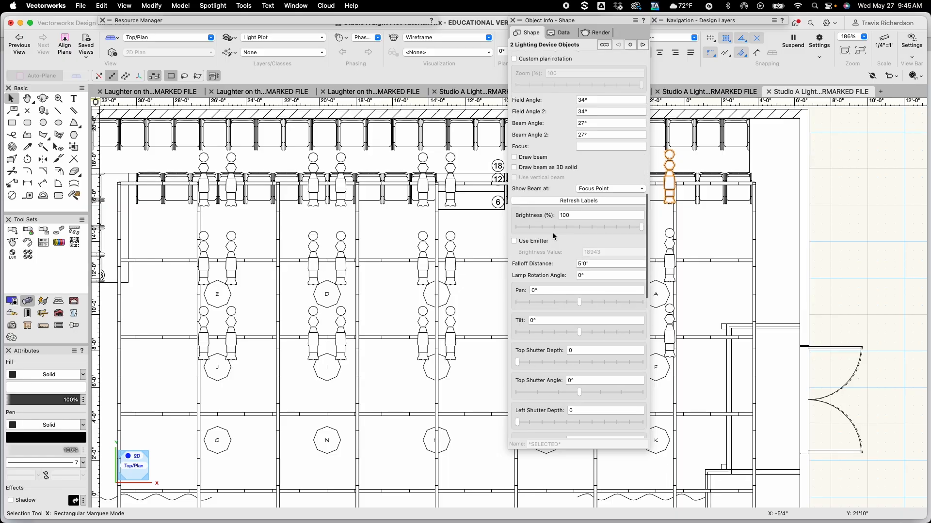
scroll(551, 239, "down", 10)
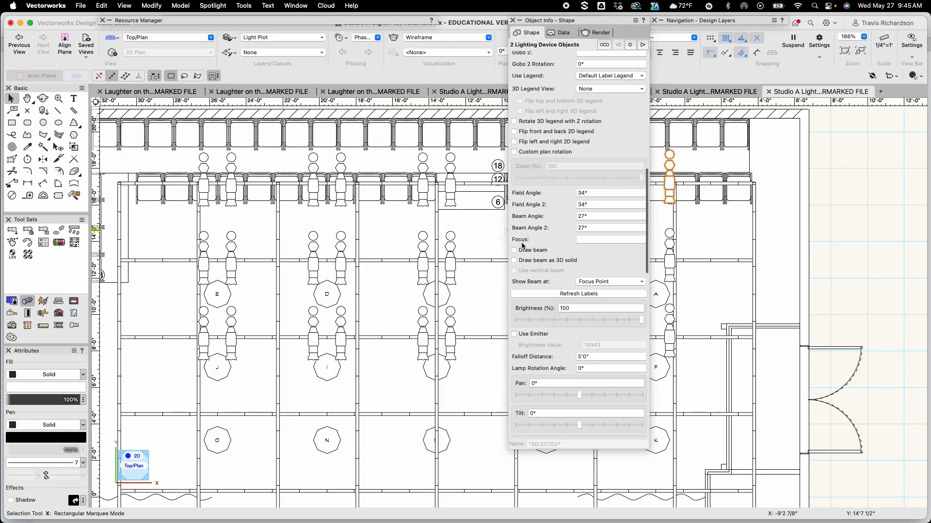
left_click(594, 240)
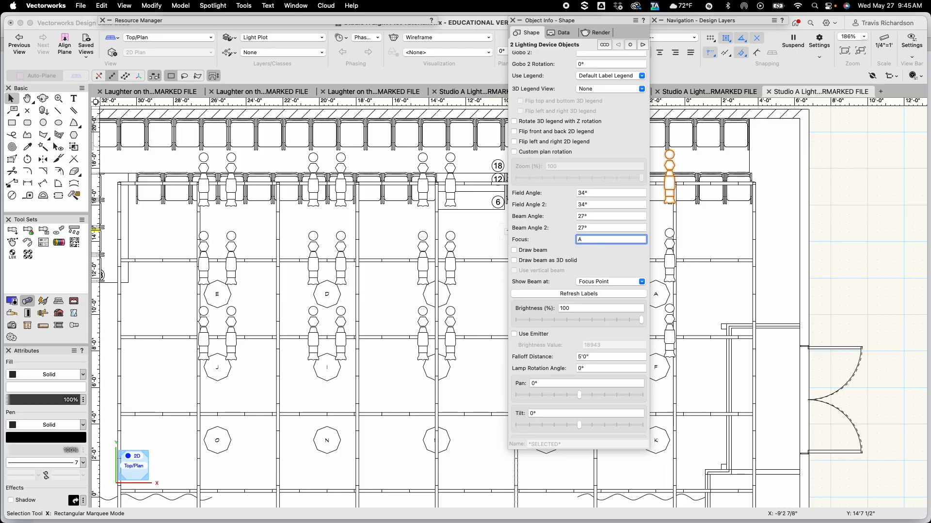
key("Return")
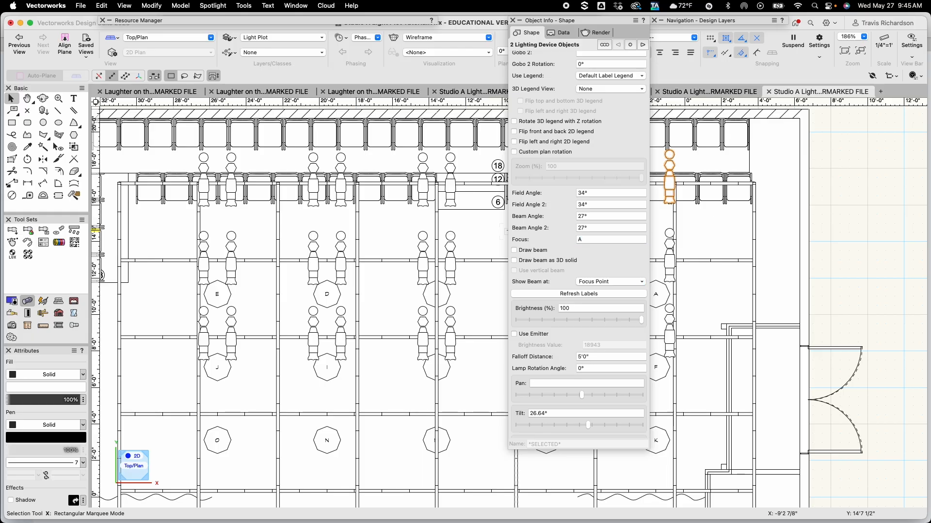
left_click(528, 251)
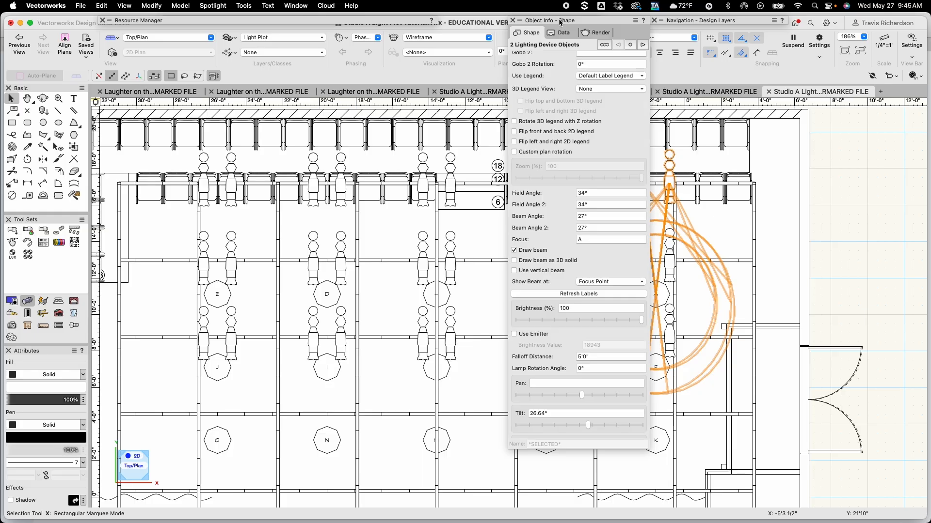
left_click(535, 250)
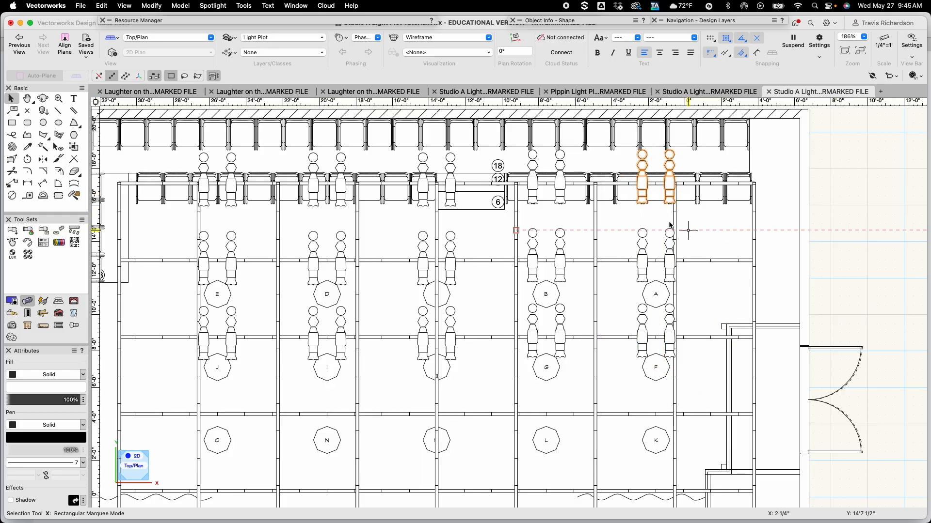
Select the fixture pair above focus point B on the first electric and set its focus to B
left_click_drag(579, 216, 504, 127)
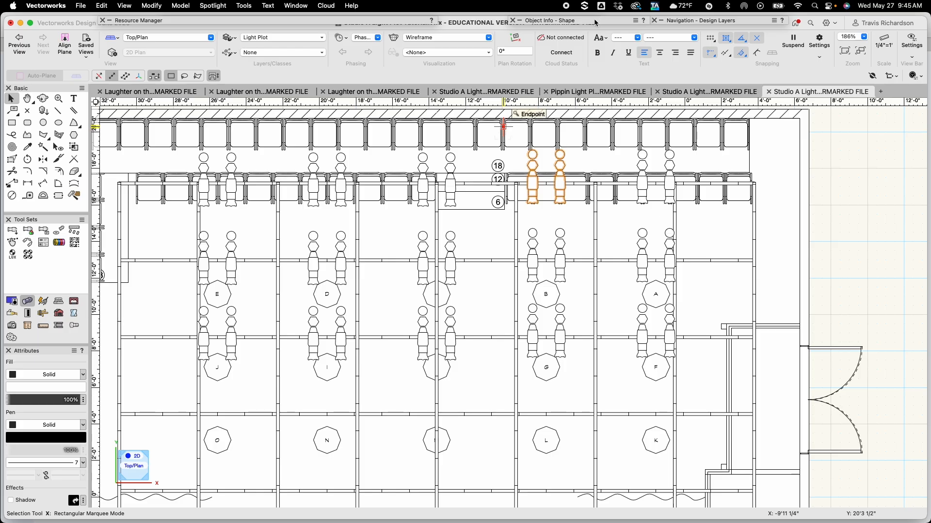
mouse_move(595, 23)
left_click(590, 241)
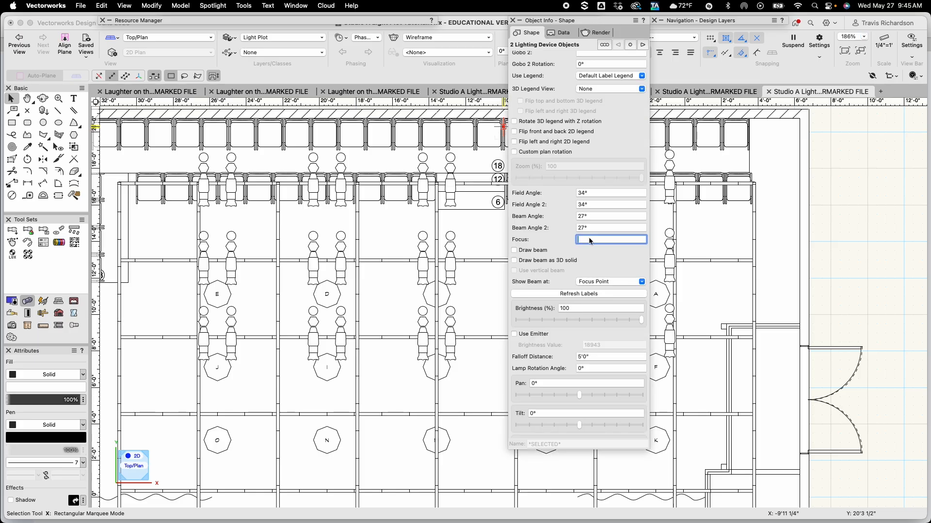
type("B")
key("Return")
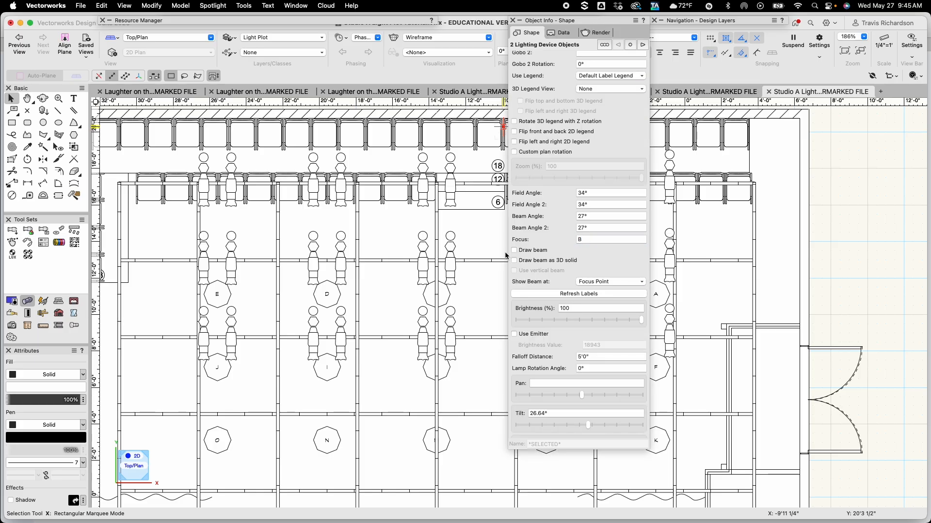
Select the fixture pair above the center focus point on the first electric and set its focus to C
left_click_drag(479, 223, 395, 142)
mouse_move(563, 19)
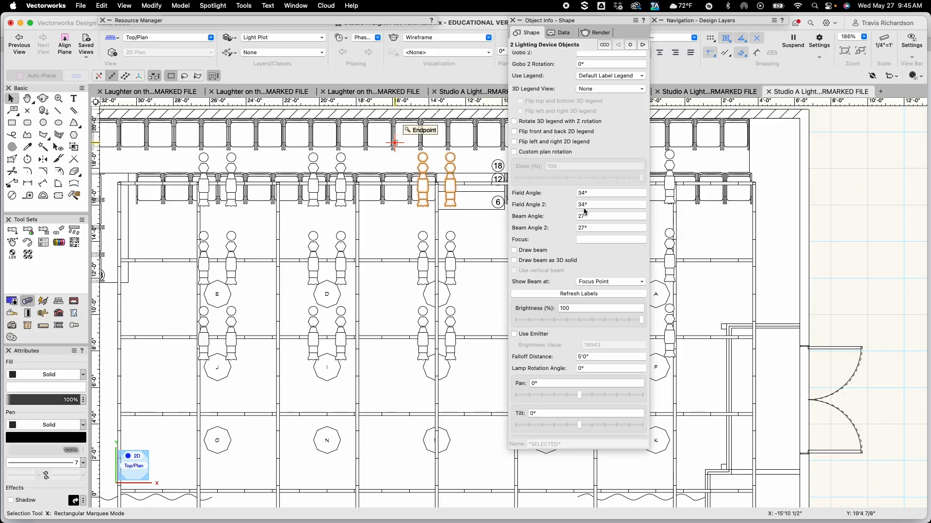
left_click(588, 240)
type("C")
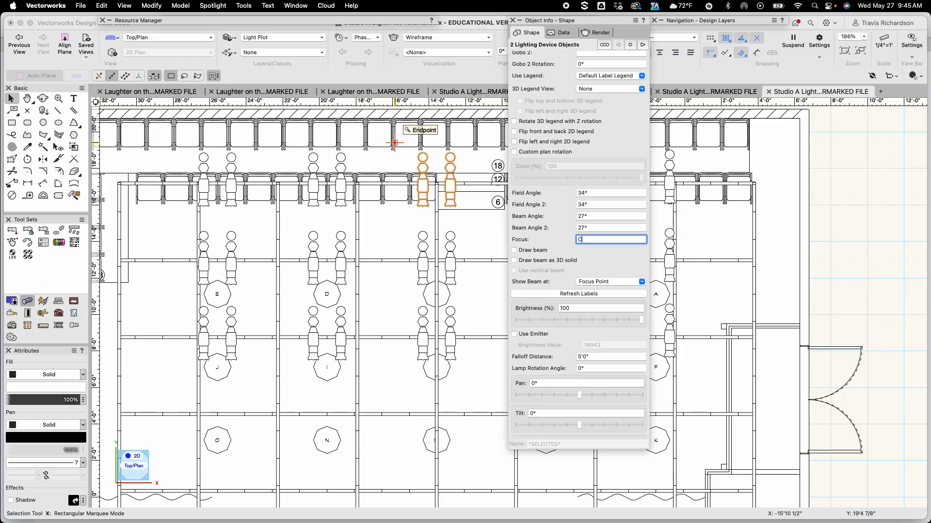
key("Return")
Select the fixture pair above focus point D on the first electric and set its focus to D
left_click_drag(378, 225, 280, 139)
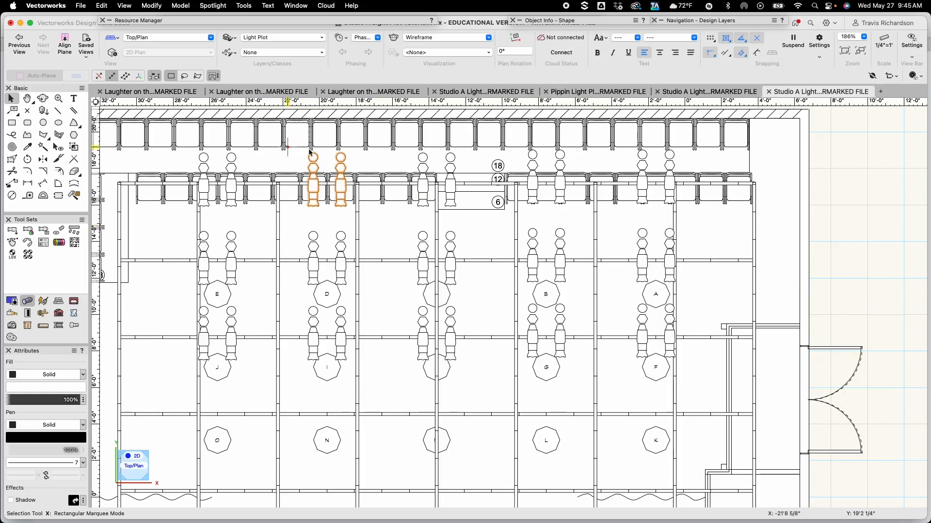
mouse_move(575, 23)
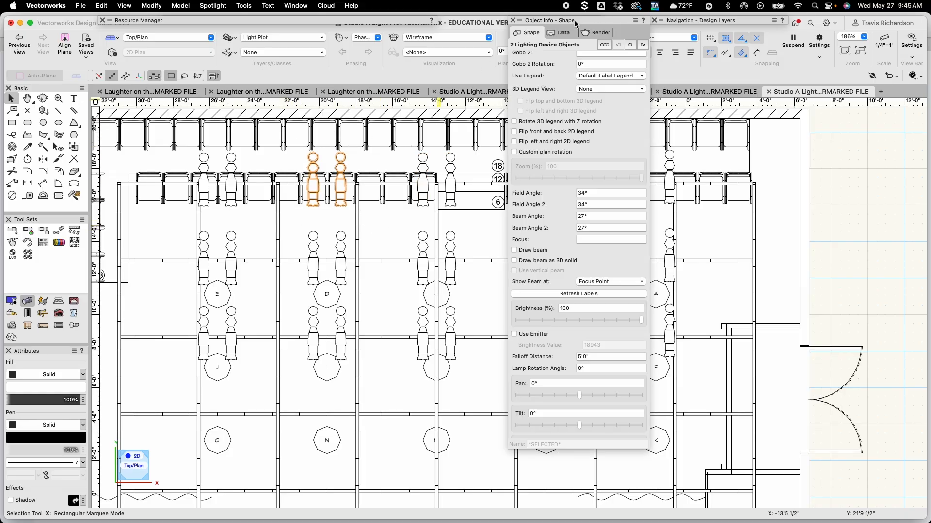
left_click(590, 240)
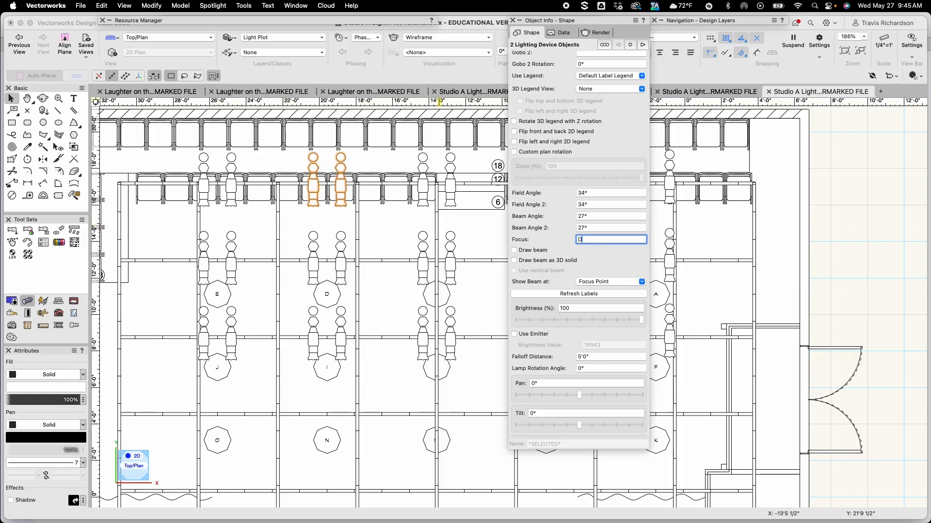
type("D")
key("Return")
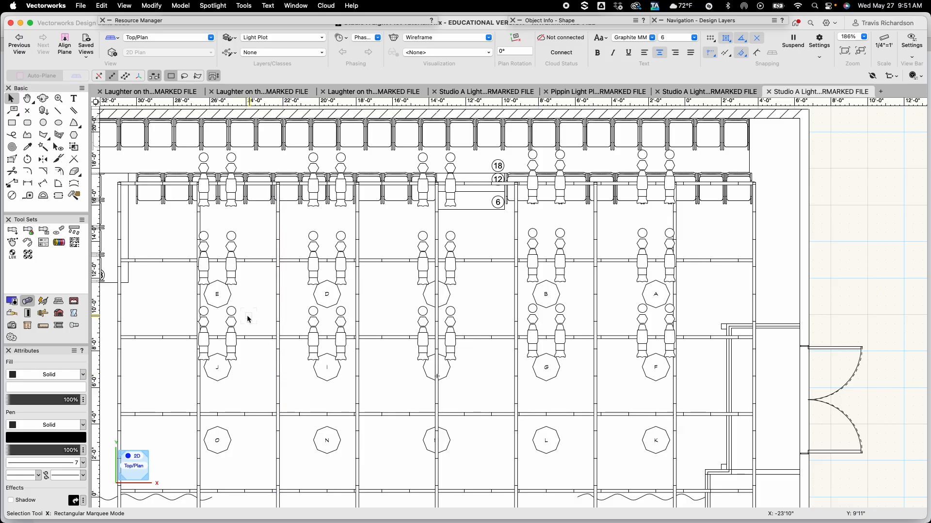
Insert an ETC Source 4 36deg lighting device, pointing right, on the stage-left side level with focus point E
middle_click_drag(265, 305, 372, 291)
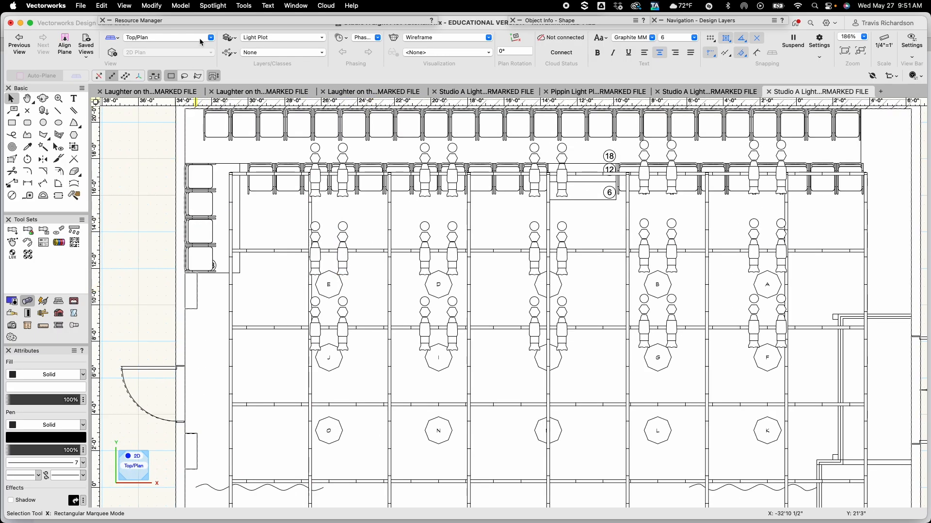
mouse_move(203, 19)
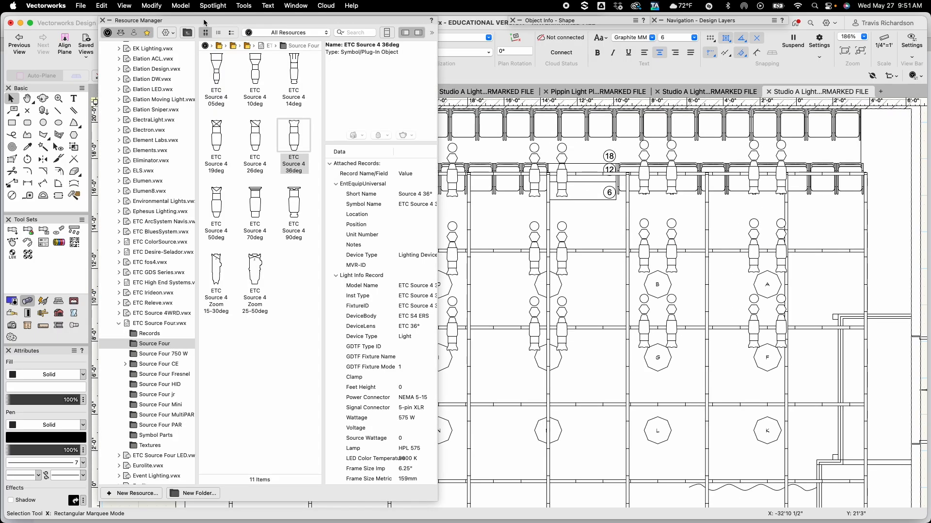
left_click(293, 141)
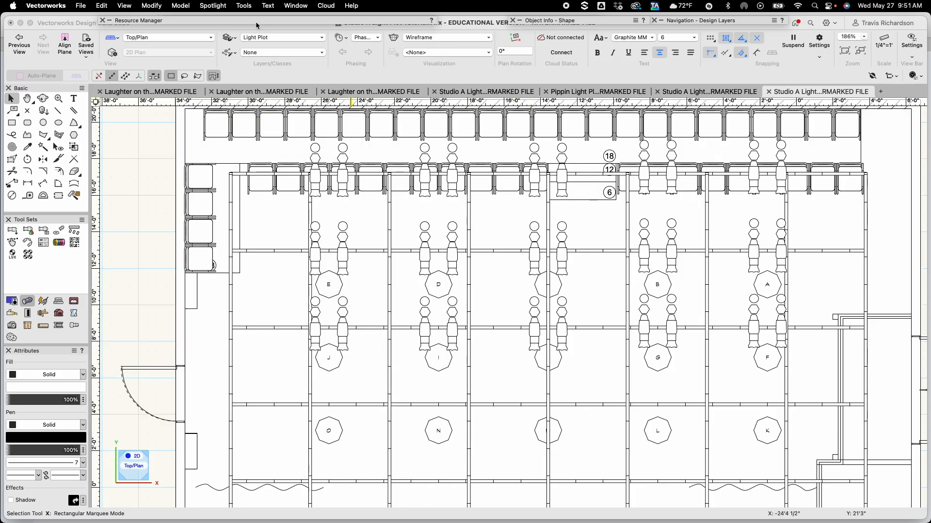
mouse_move(257, 24)
double_click(293, 138)
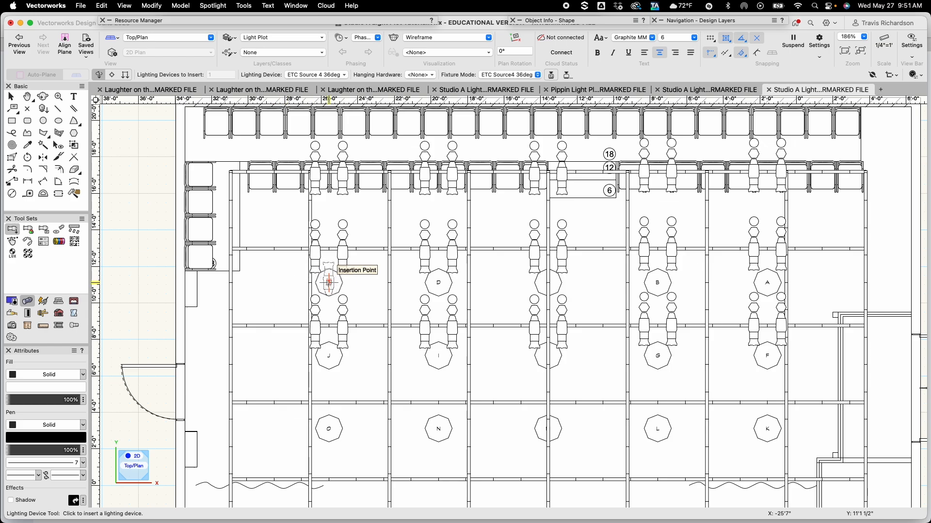
left_click(231, 283)
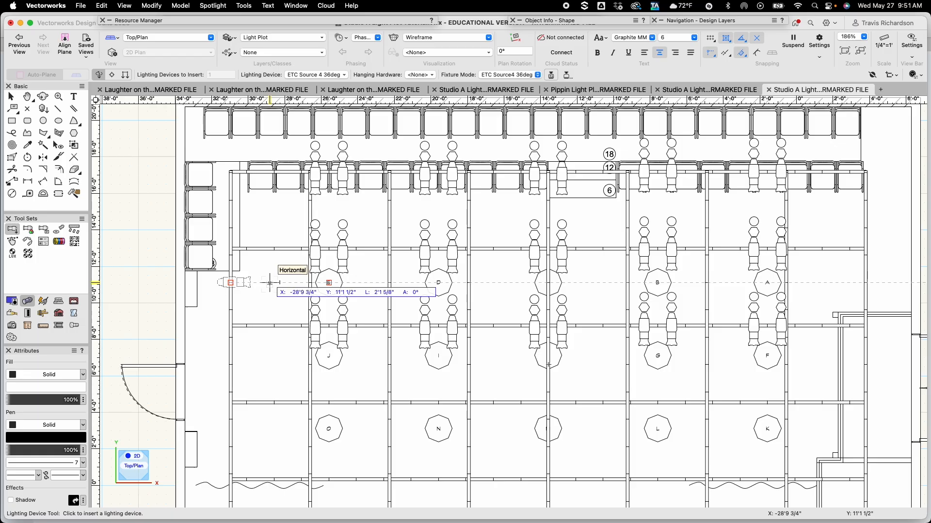
left_click(270, 283)
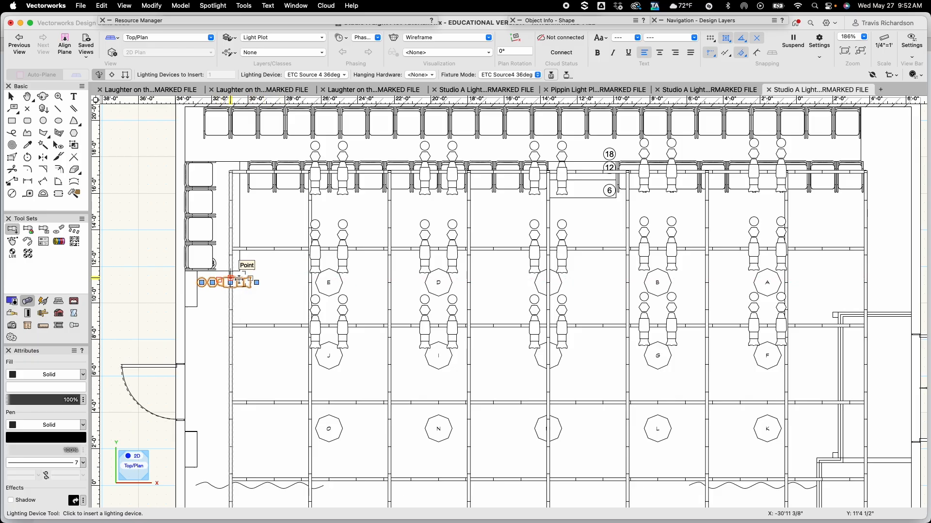
key("x")
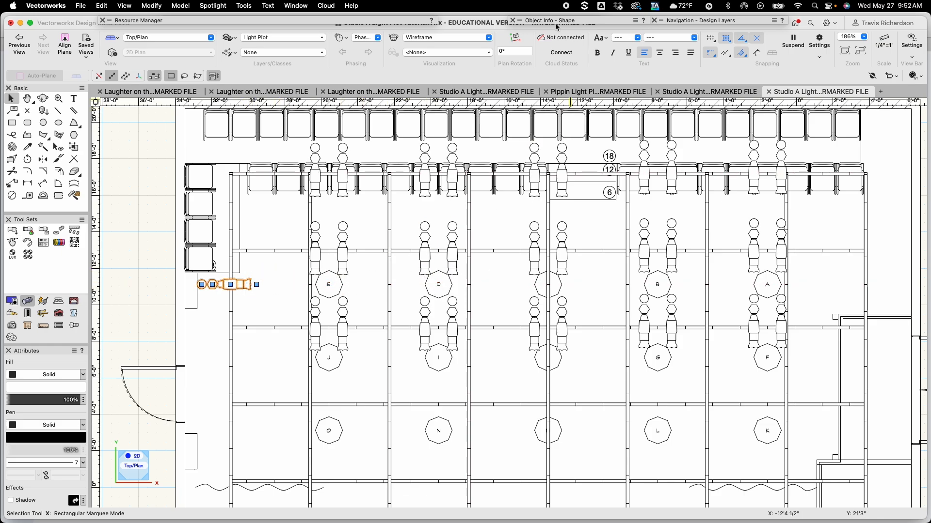
Set the new side fixture's focus to D
mouse_move(555, 21)
left_click(592, 240)
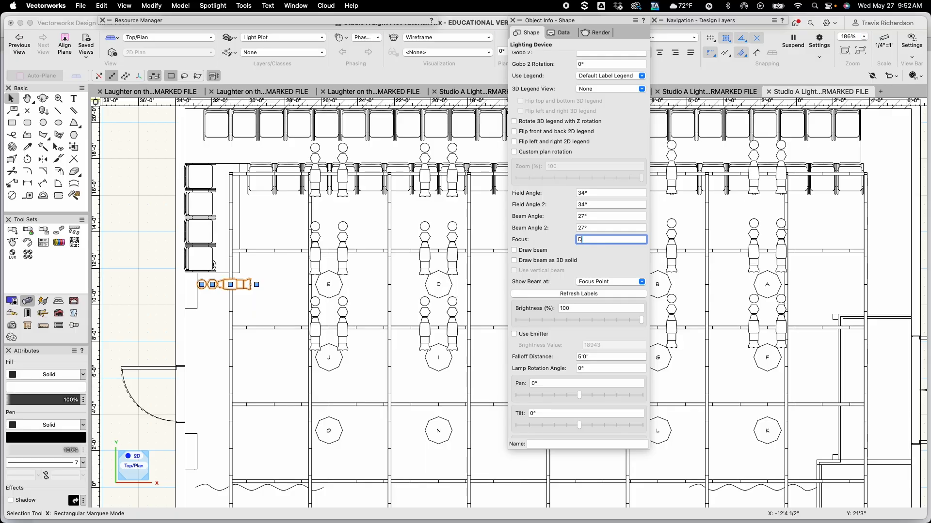
key("Return")
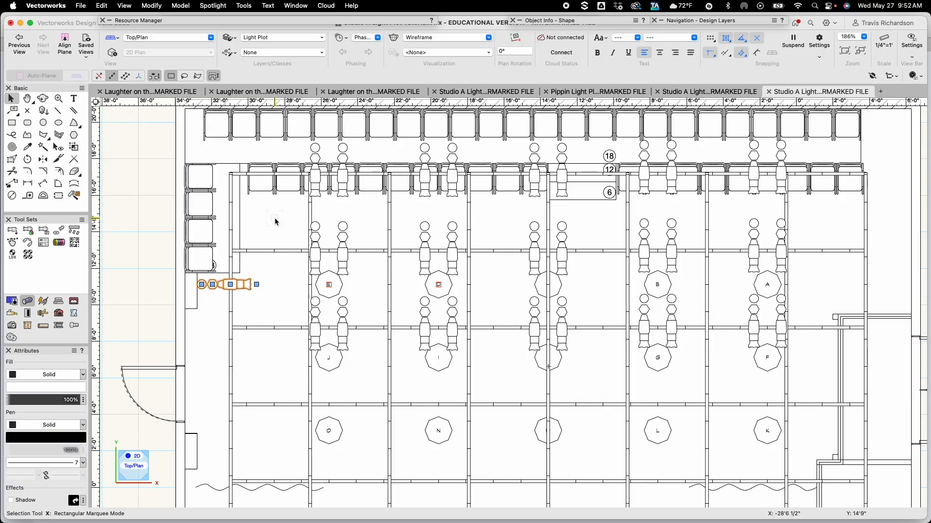
Move the side fixture to the right so it sits just left of focus point E
left_click(274, 220)
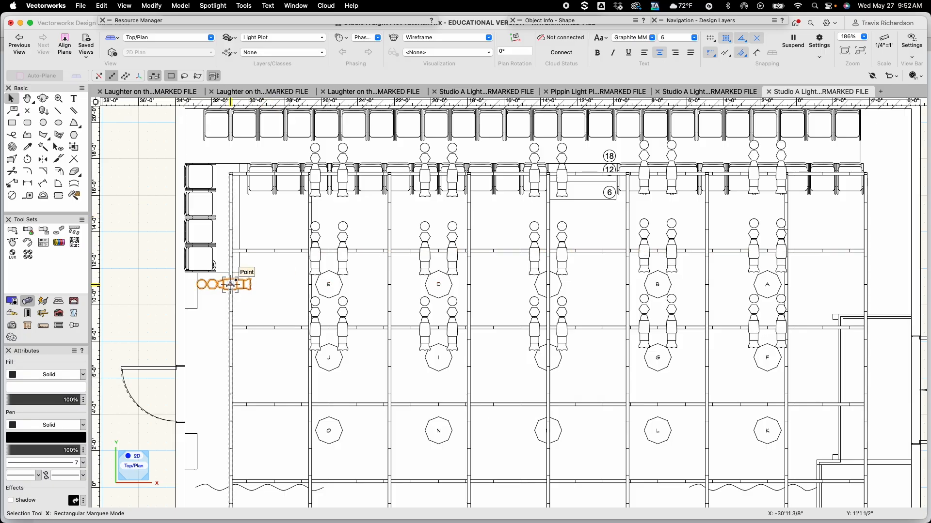
left_click_drag(230, 285, 311, 285)
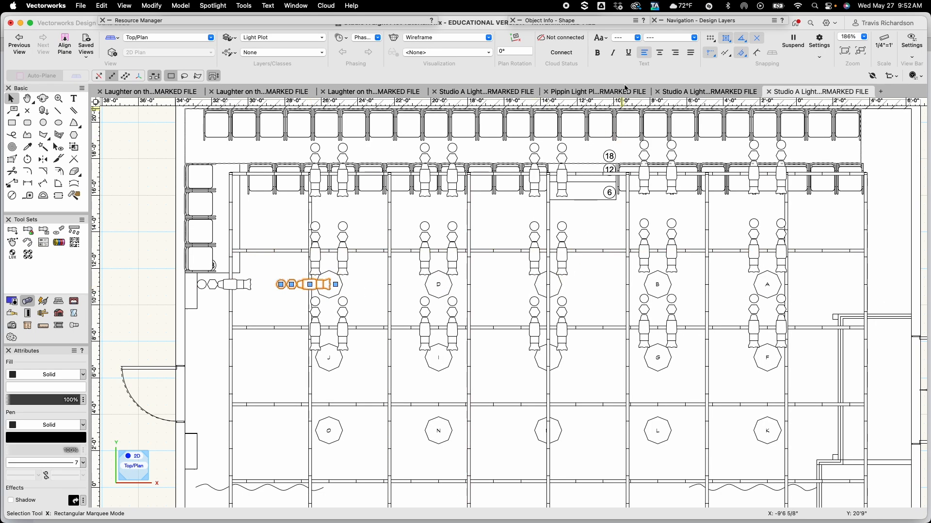
mouse_move(609, 17)
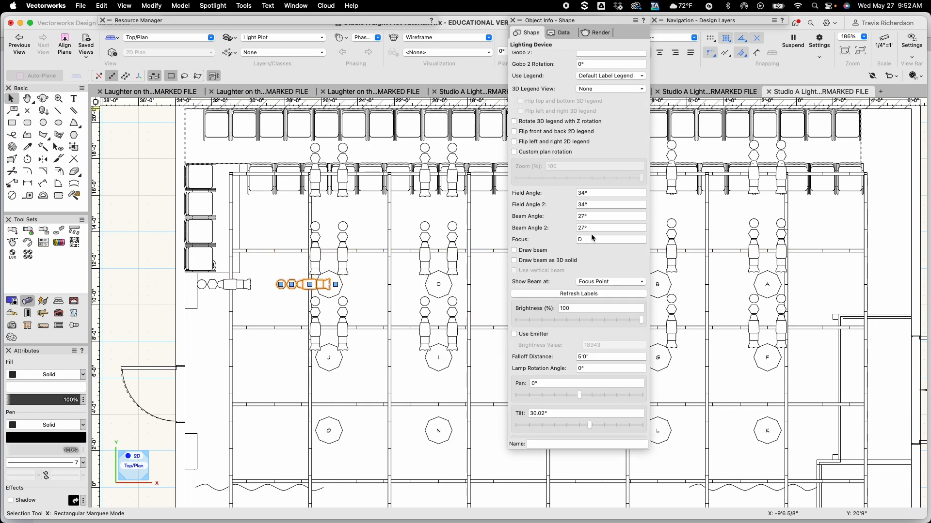
Change the selected stage-left side fixture's focus to C
left_click(591, 239)
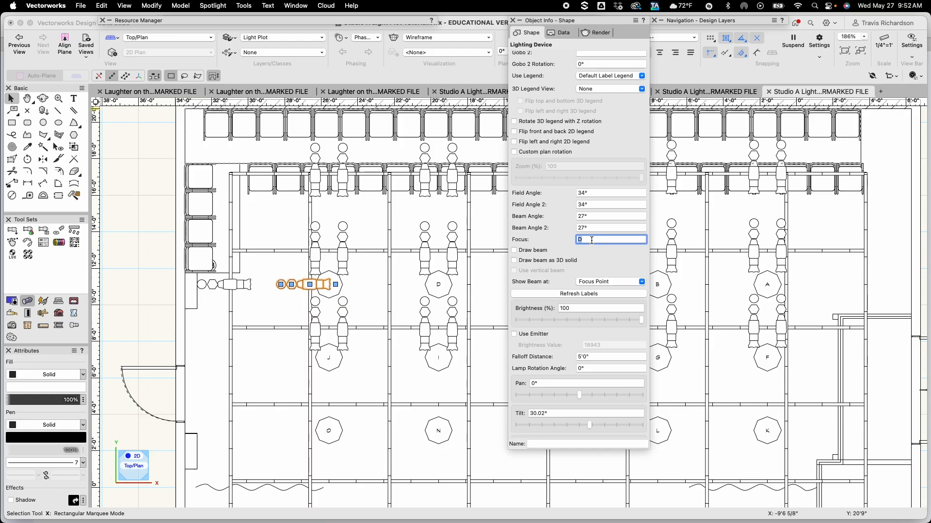
type("C")
key("Return")
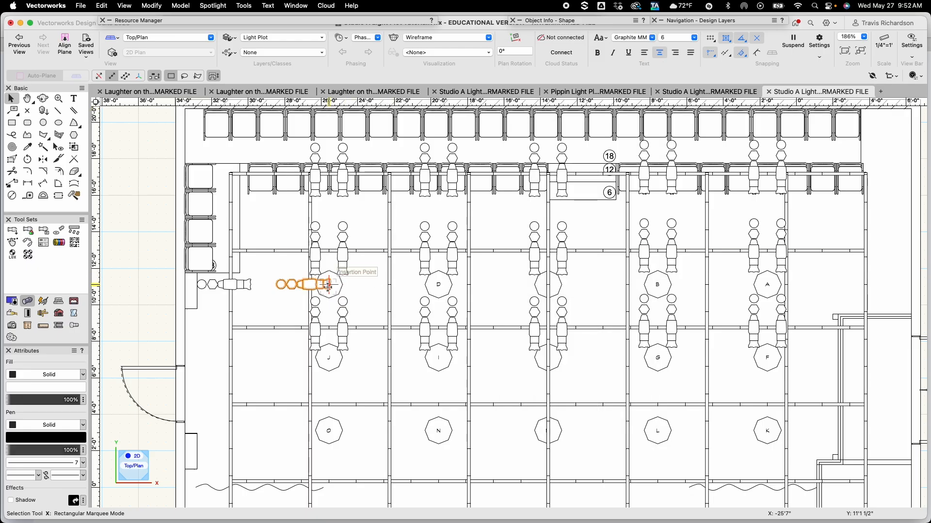
Duplicate the side fixture, move the copy one bay to the right, and set its focus to B
key("super+d")
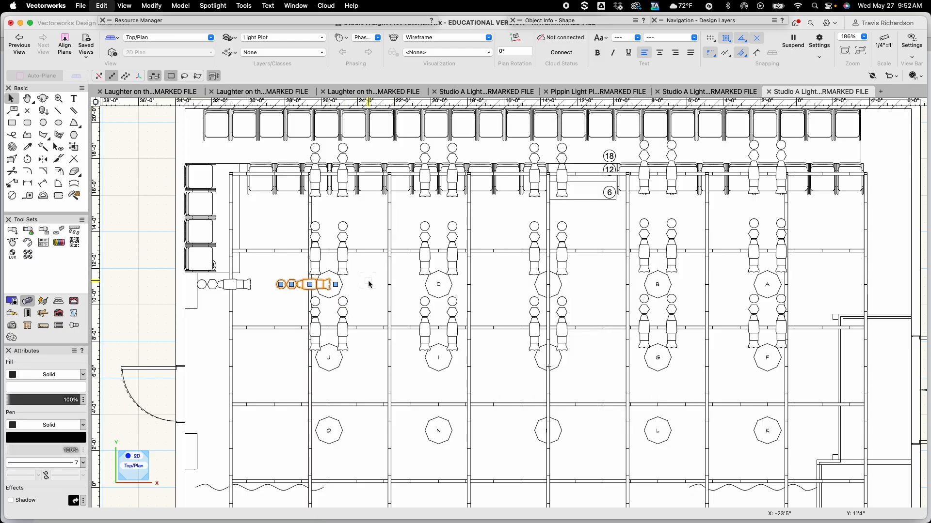
key("x")
key("x")
left_click_drag(310, 284, 390, 286)
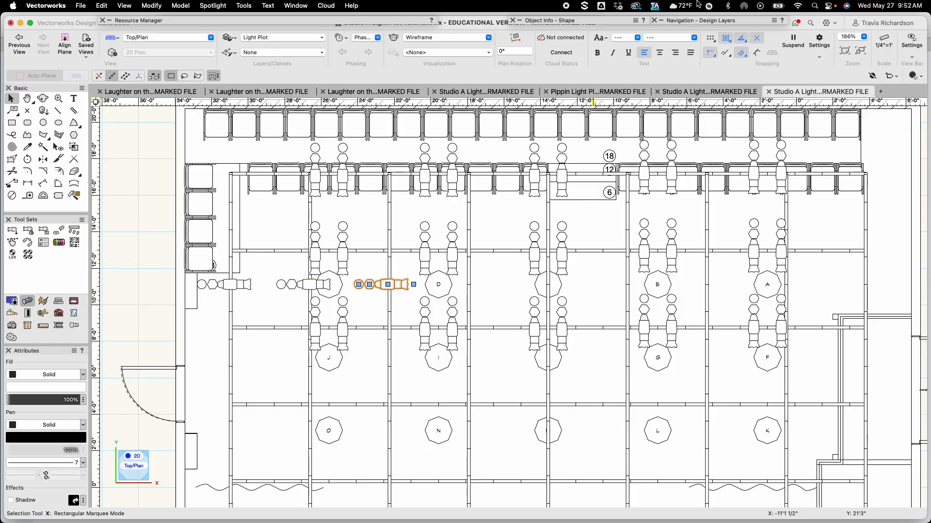
left_click(564, 18)
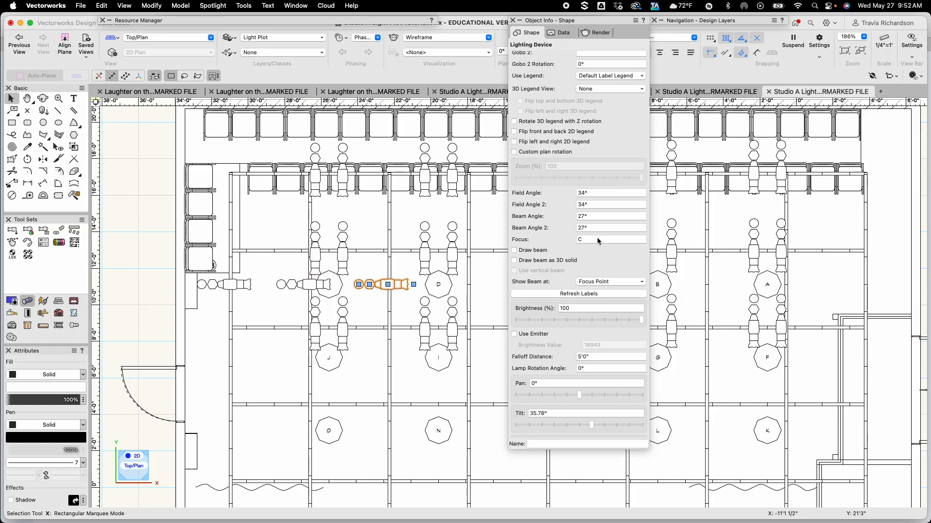
left_click(597, 238)
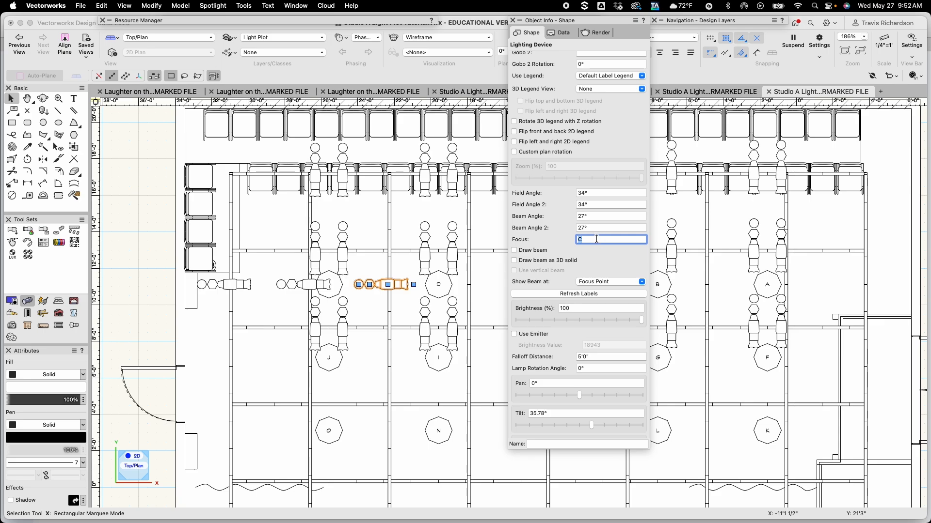
type("B")
key("Return")
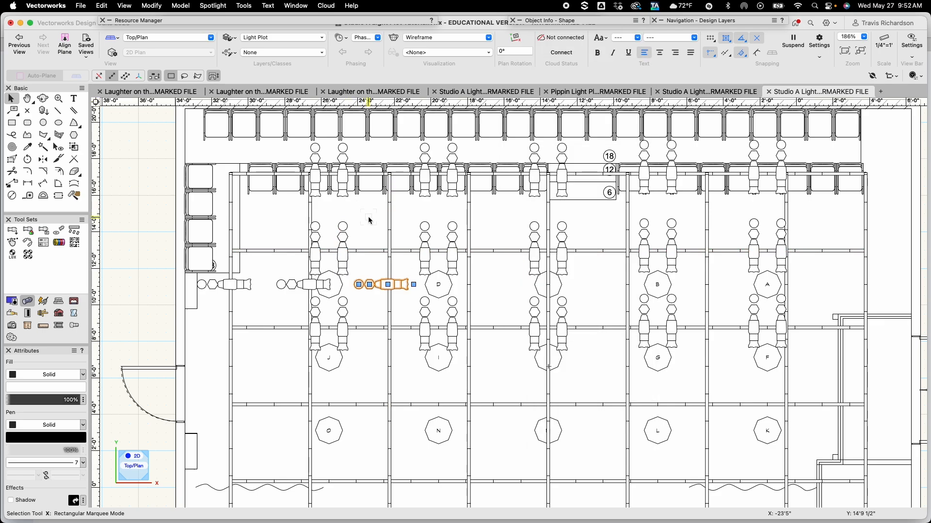
Duplicate that fixture another bay to the right, just left of focus point D, and set its focus to A
left_click(390, 267)
left_click_drag(388, 285, 470, 284)
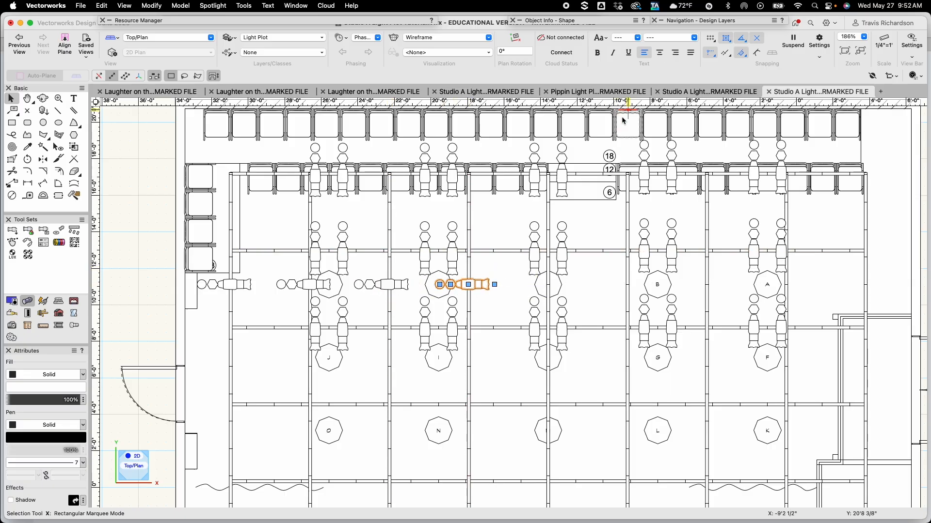
mouse_move(565, 23)
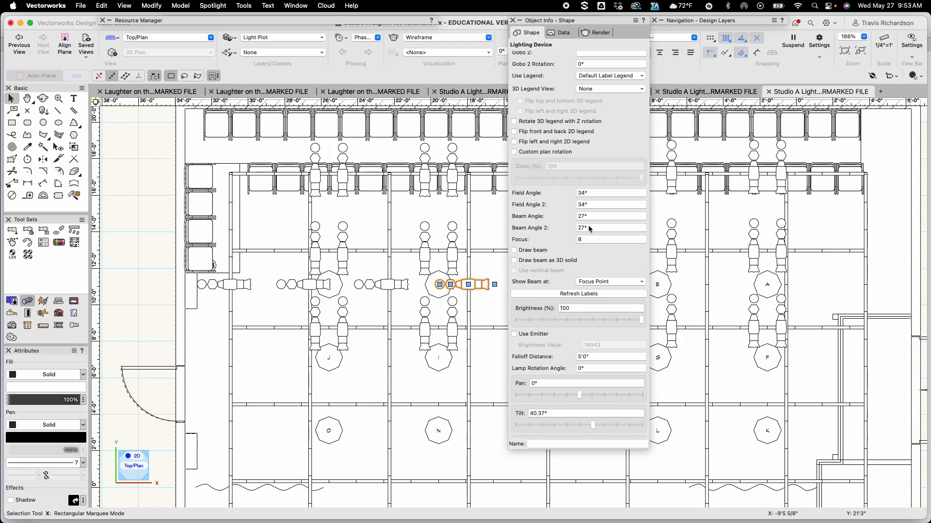
left_click(586, 240)
key("BackSpace")
type("A")
key("Return")
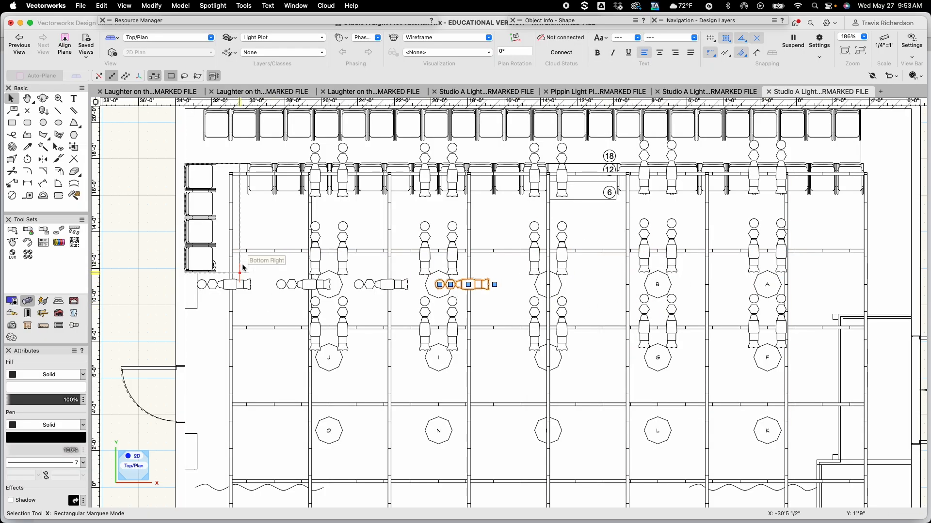
Select the four stage-left side fixtures and mirror copies of them across the stage centreline to stage right
left_click(266, 306)
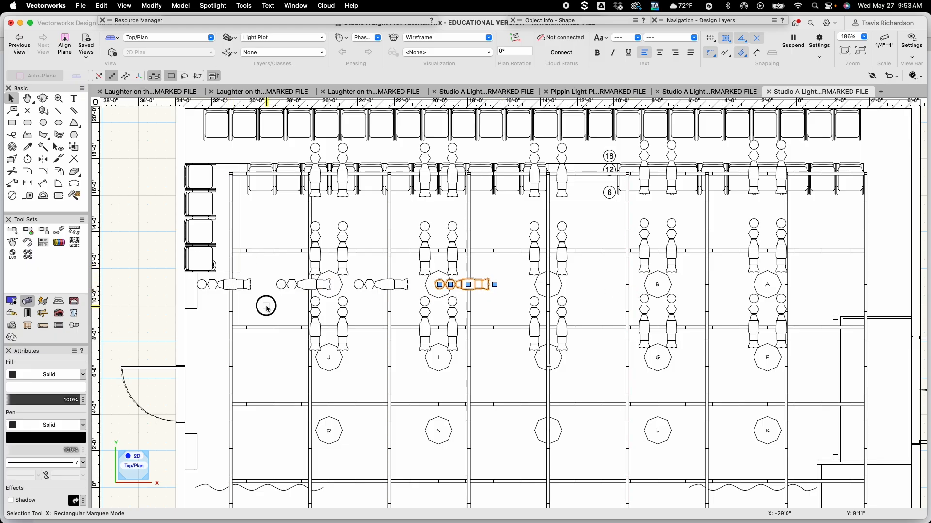
left_click(471, 287)
left_click(390, 285, "shift")
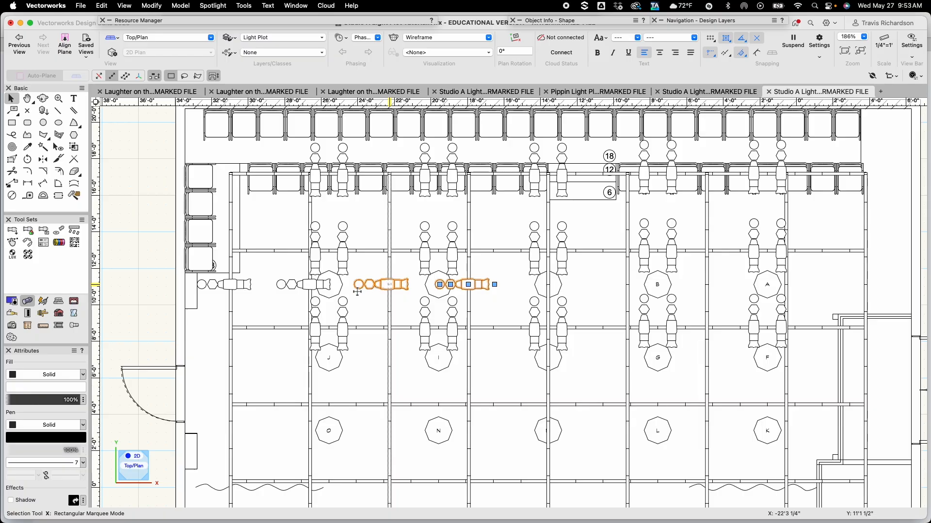
left_click(323, 285, "shift")
left_click(246, 286, "shift")
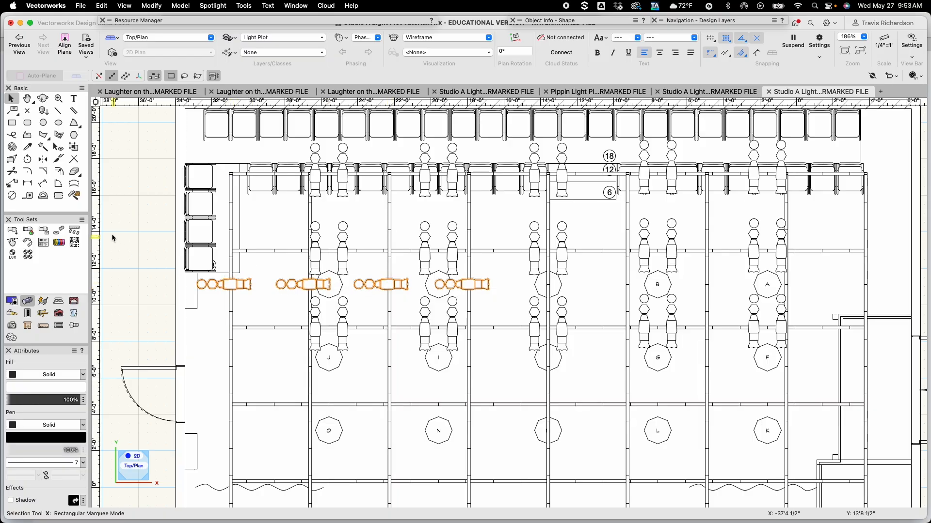
left_click(43, 159)
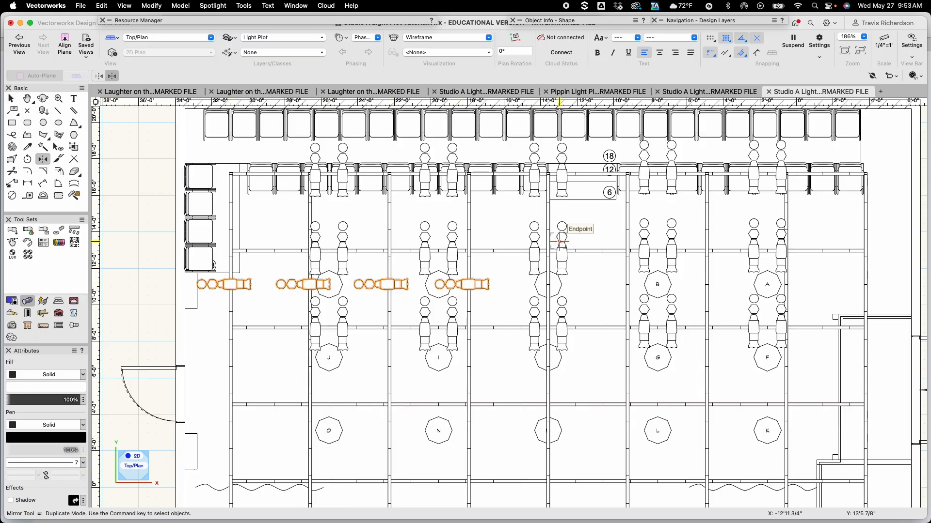
left_click(548, 216)
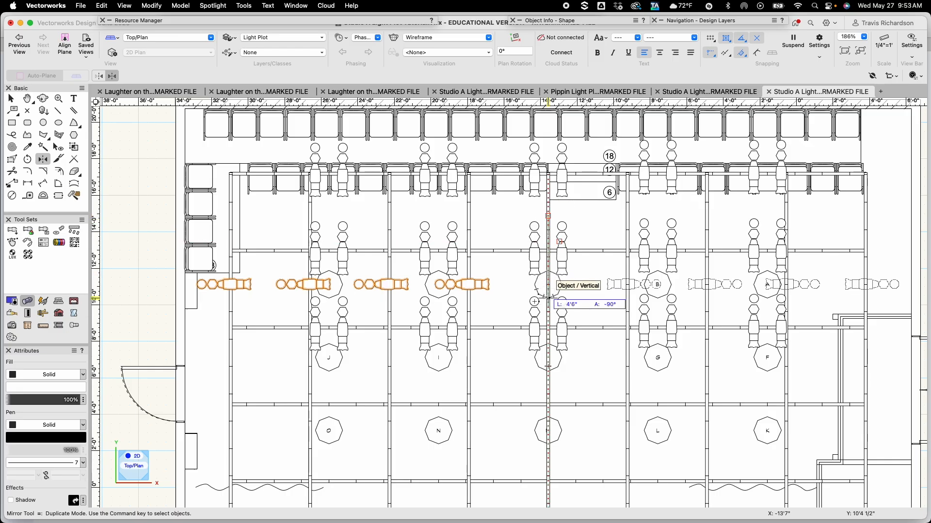
left_click(548, 299)
key("x")
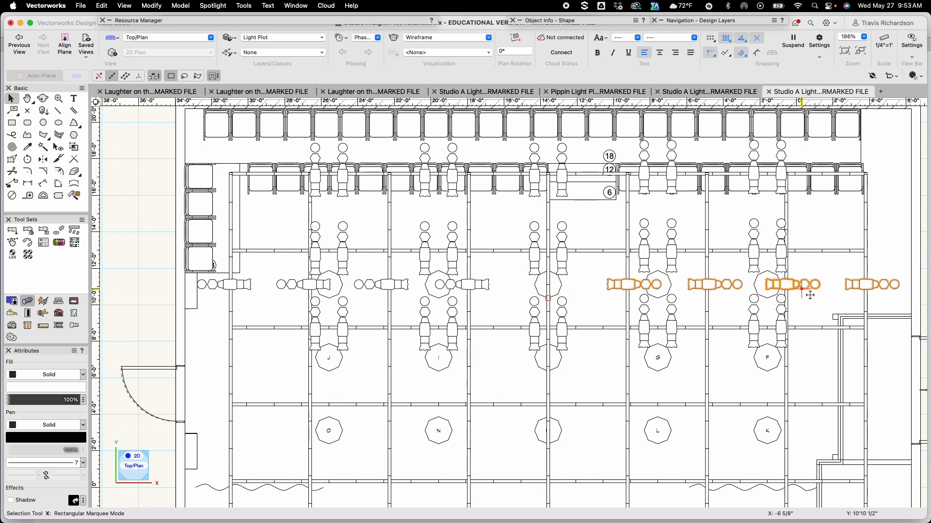
Inspect the focus setting of each mirrored stage-right side fixture in turn
left_click(605, 267)
middle_click_drag(615, 233, 393, 227)
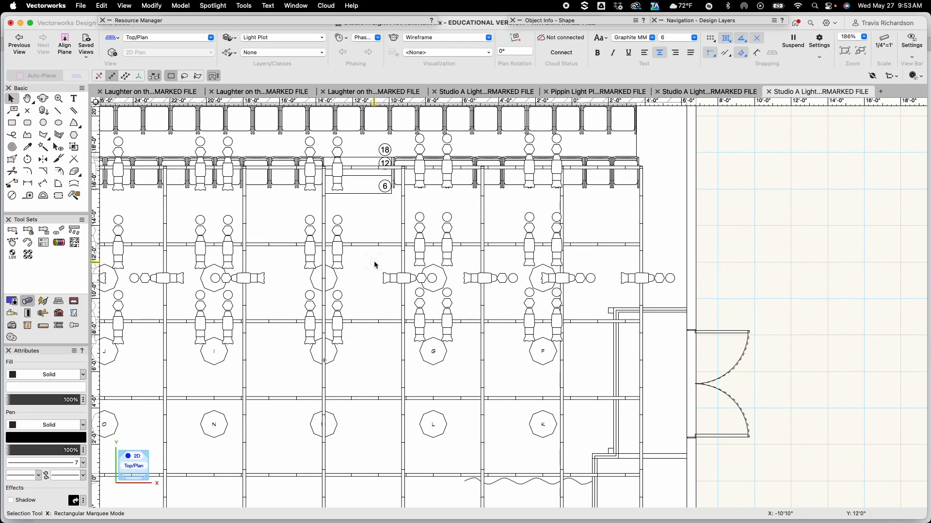
left_click(638, 279)
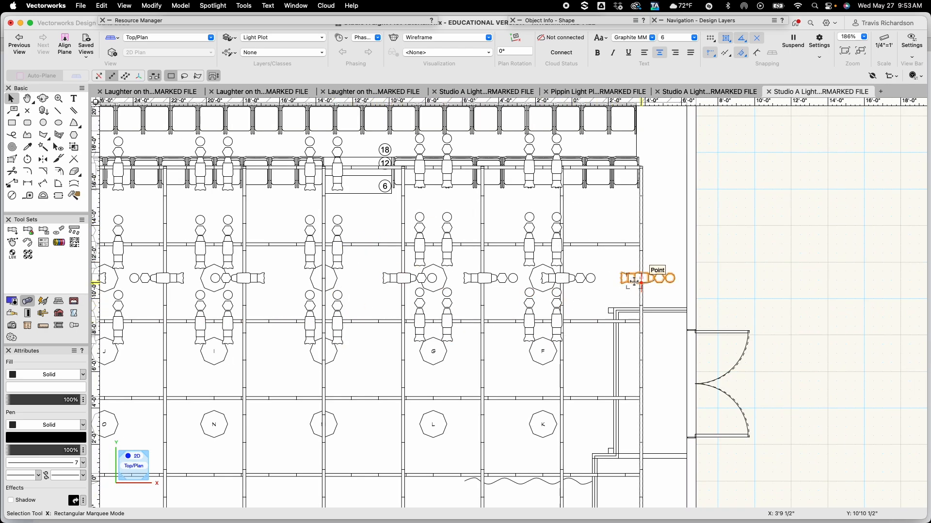
mouse_move(571, 20)
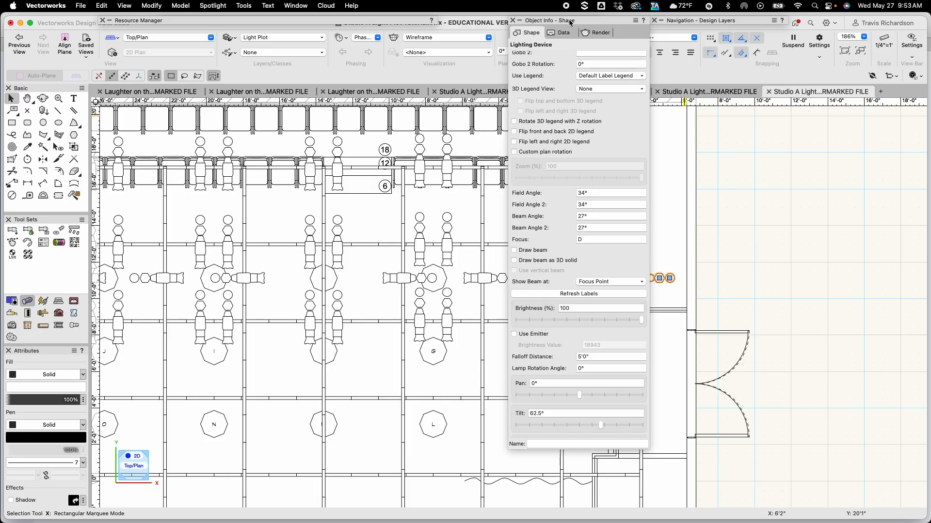
left_click(586, 239)
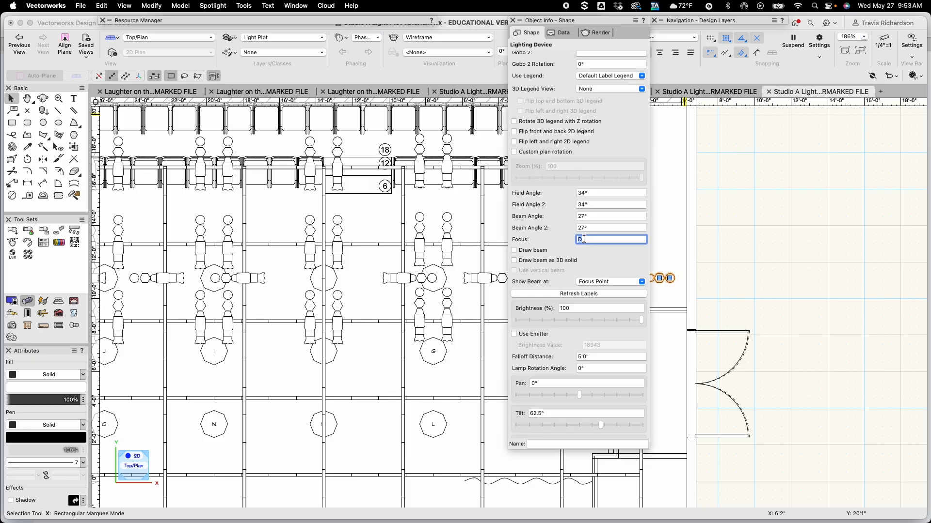
key("Return")
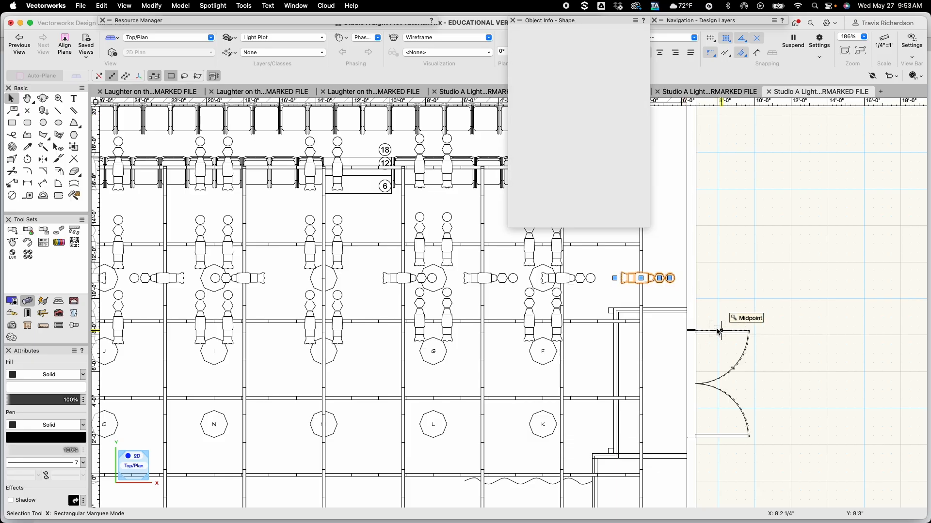
left_click(560, 280)
mouse_move(545, 24)
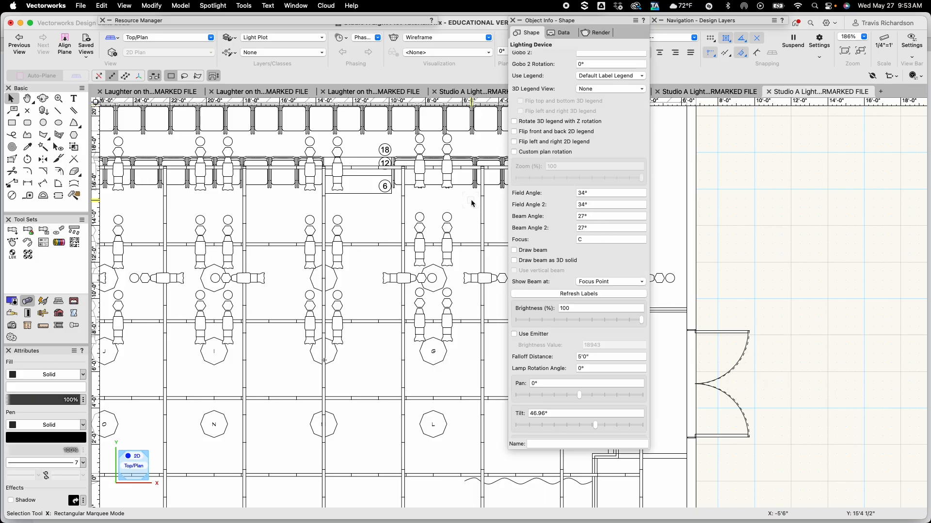
left_click(497, 277)
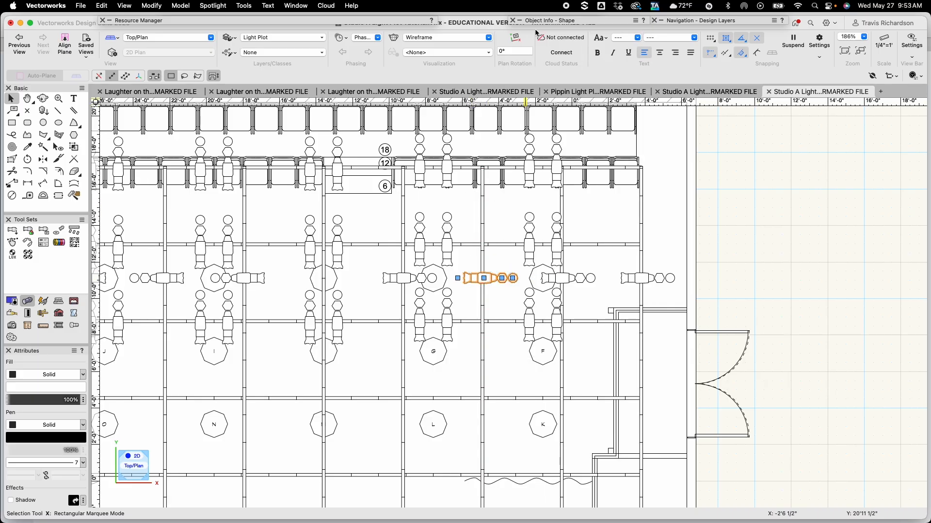
mouse_move(541, 24)
left_click(588, 240)
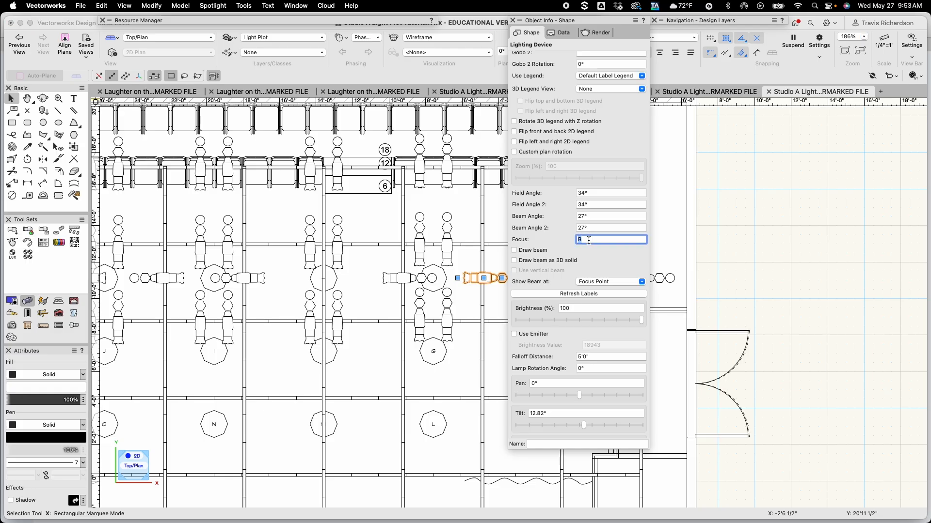
Set the innermost stage-right side fixture's focus to E
left_click(405, 277)
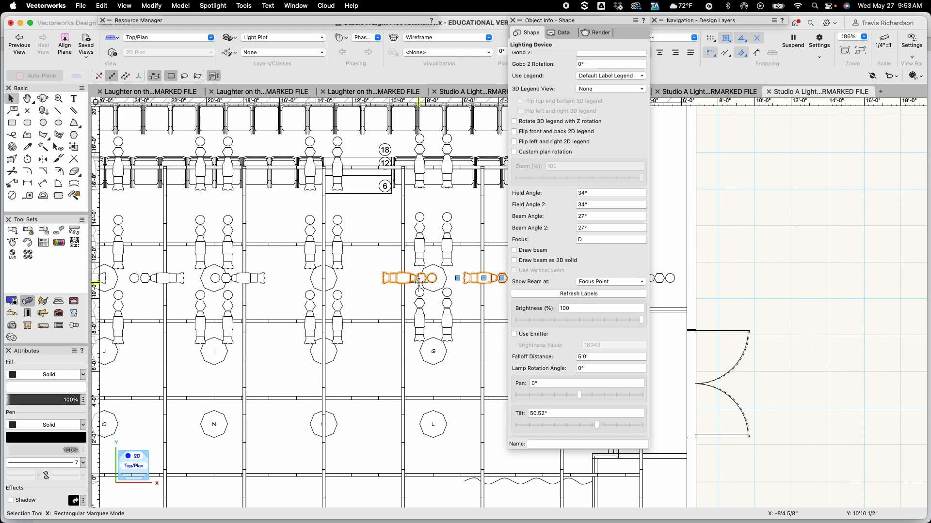
mouse_move(586, 21)
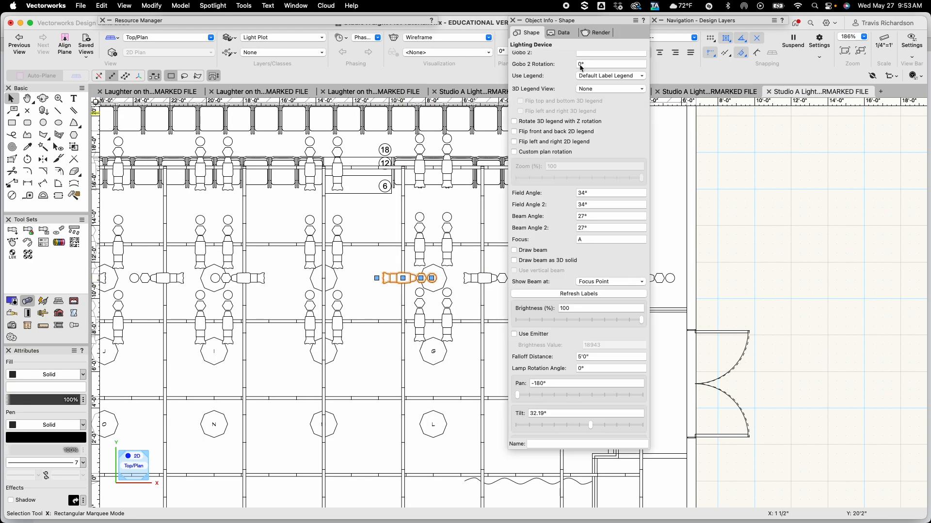
left_click(592, 240)
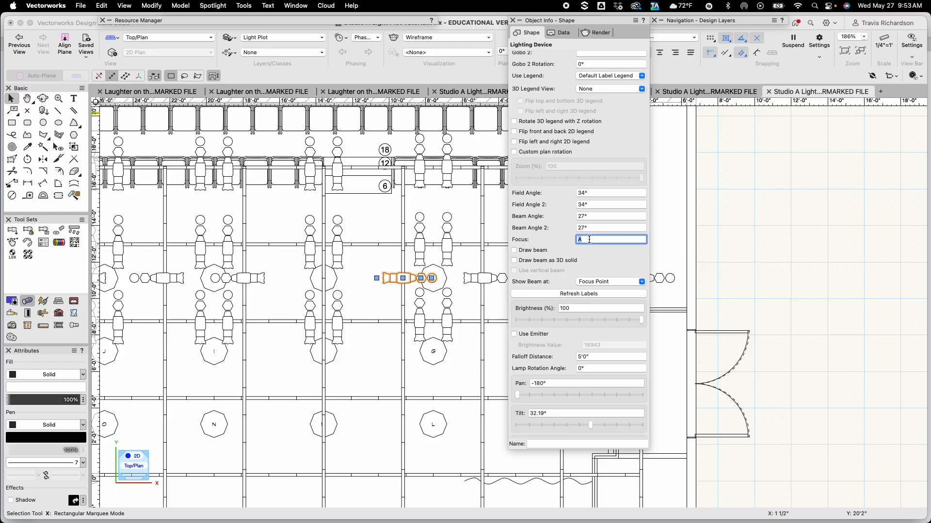
type("E")
key("Return")
Select the whole row of side fixtures and duplicate it down onto the next two side positions
left_click(787, 224)
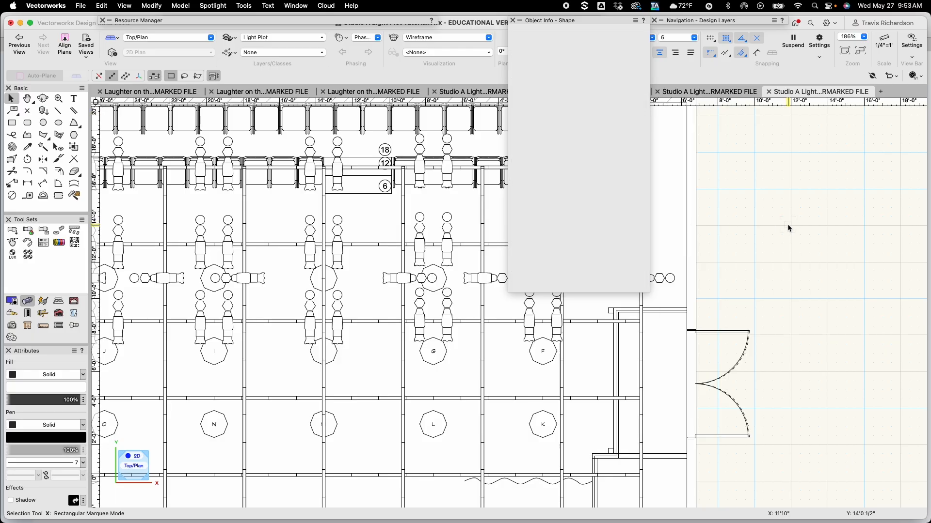
mouse_move(306, 265)
middle_mouse_down()
mouse_move(359, 208)
mouse_move(451, 234)
middle_mouse_up()
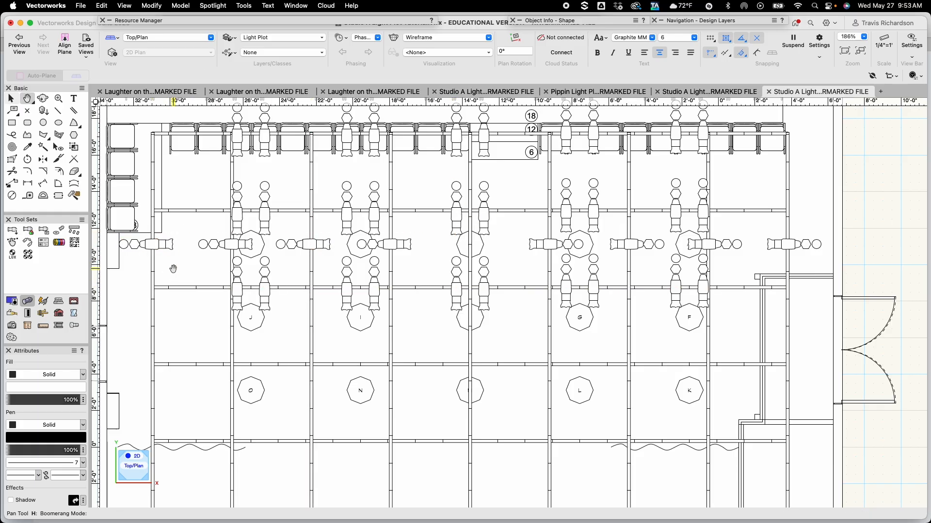
middle_click_drag(165, 264, 208, 264)
left_click_drag(142, 221, 819, 252)
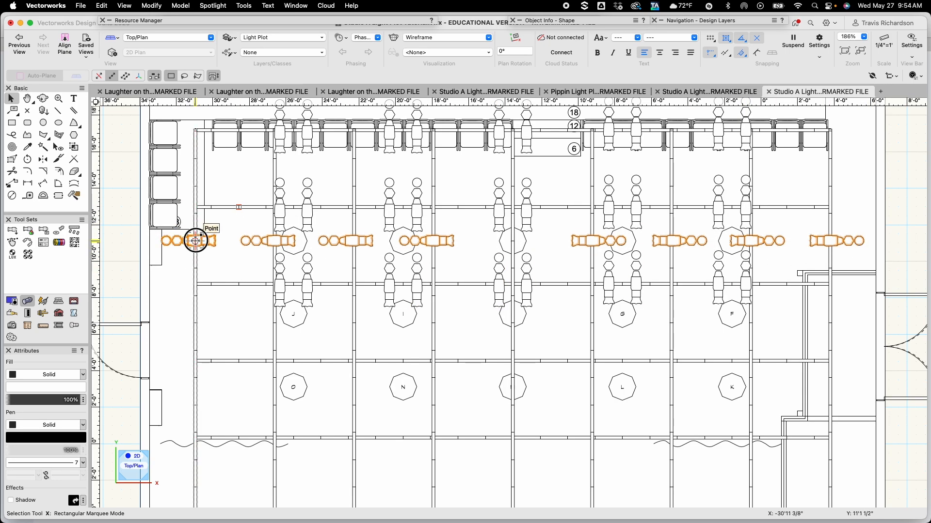
left_click_drag(196, 241, 193, 314)
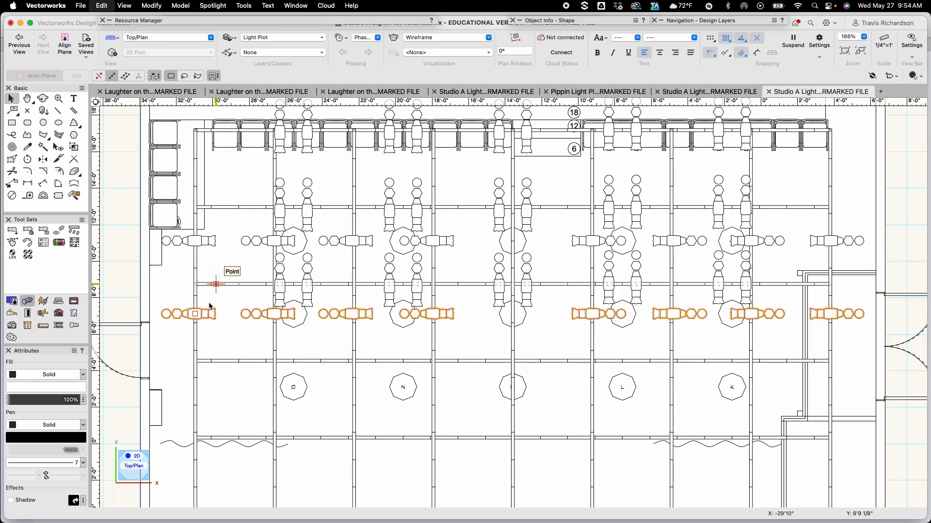
left_click_drag(194, 314, 199, 387)
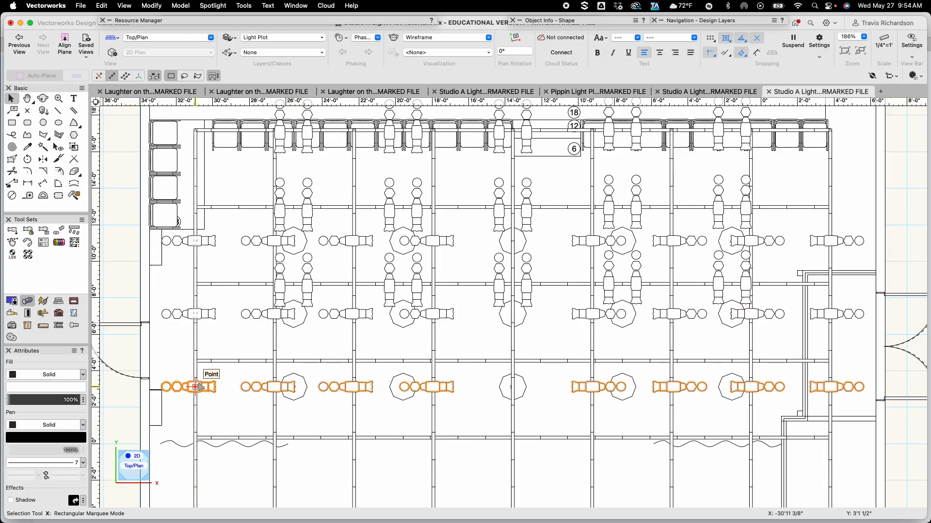
left_click(181, 339)
Remove the Default Label Legend from the drawing in the Label Legend Manager
left_click(433, 316)
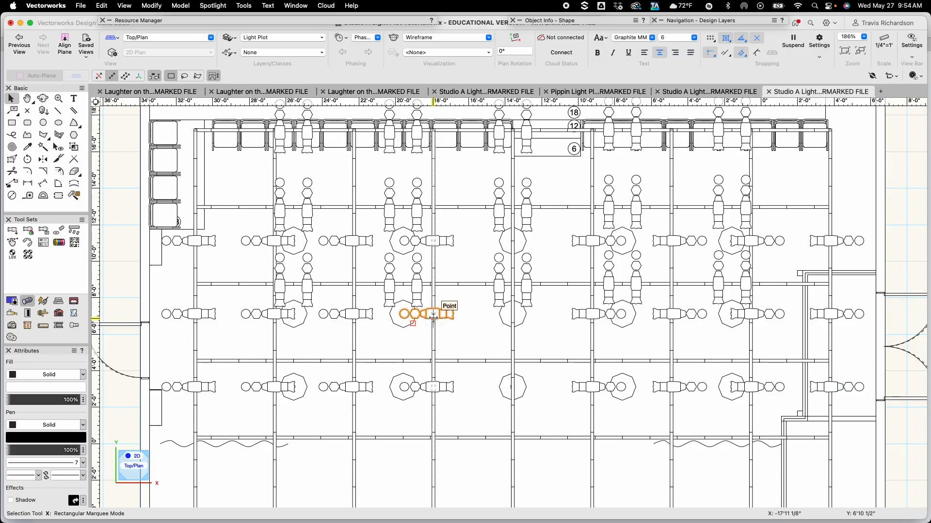
left_click_drag(433, 316, 390, 357)
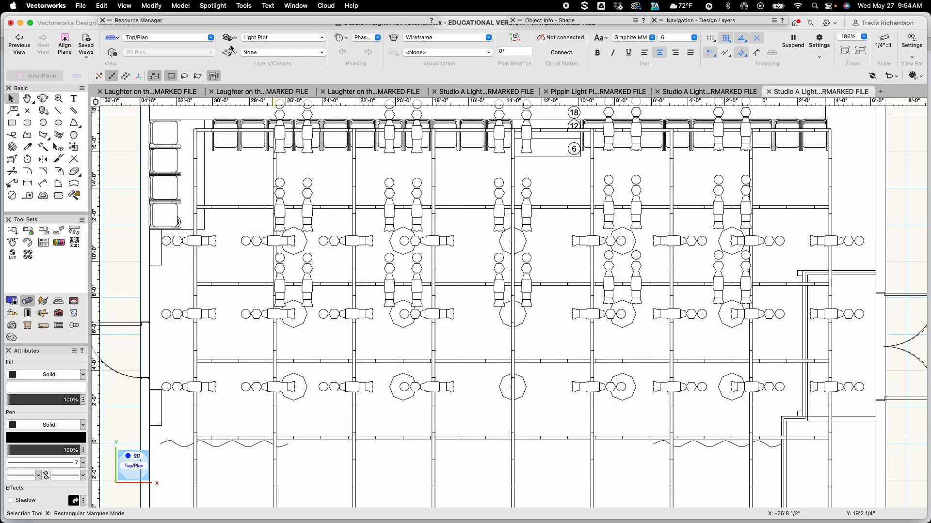
left_click(213, 6)
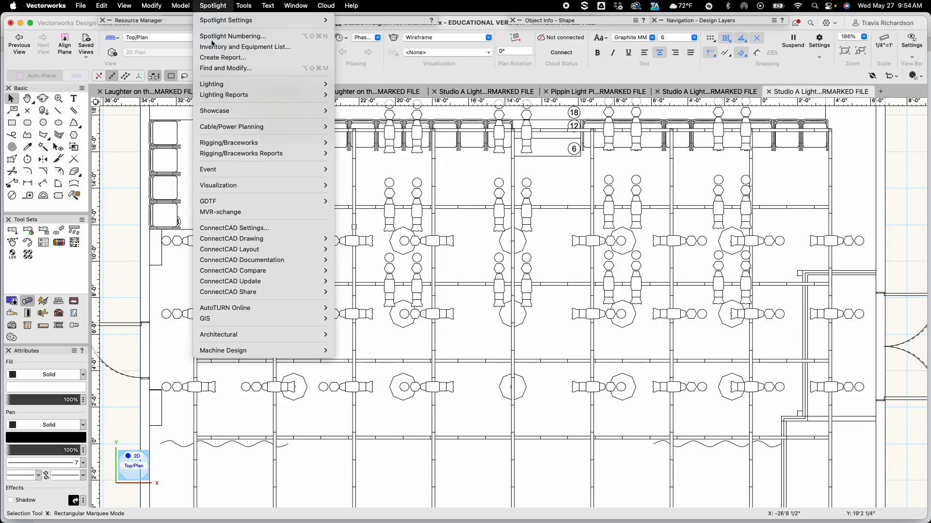
mouse_move(213, 85)
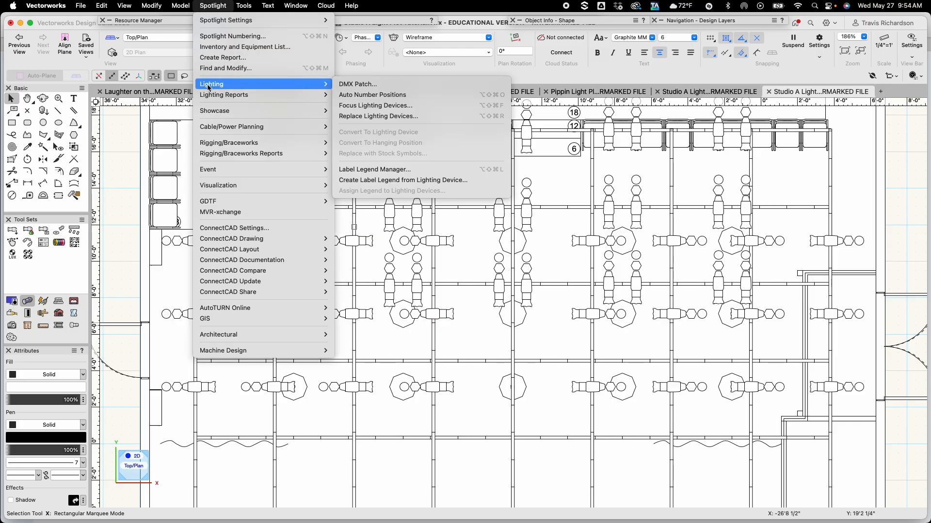
left_click(376, 170)
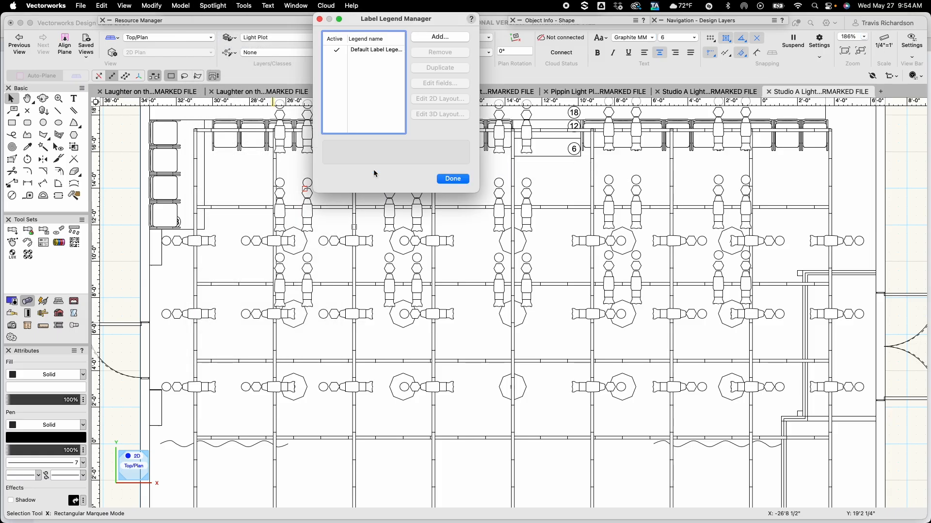
left_click(370, 50)
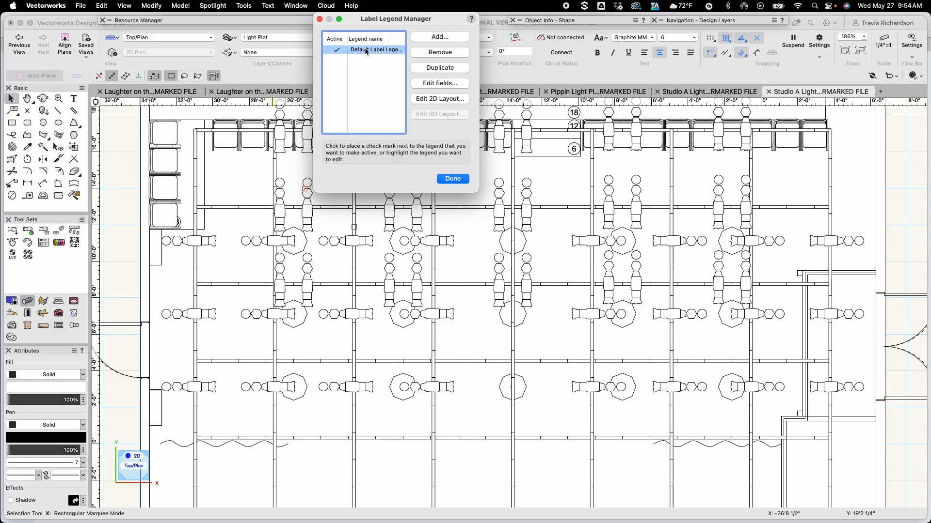
left_click(435, 51)
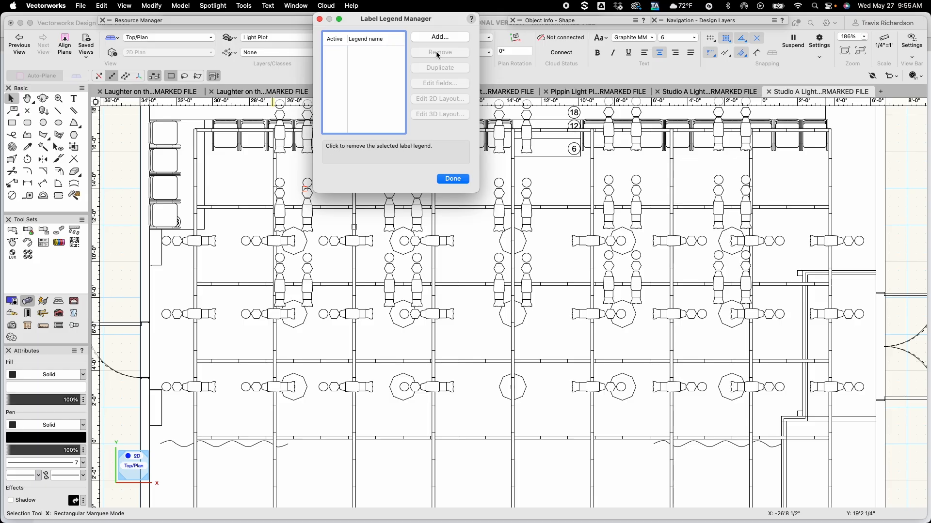
left_click(452, 179)
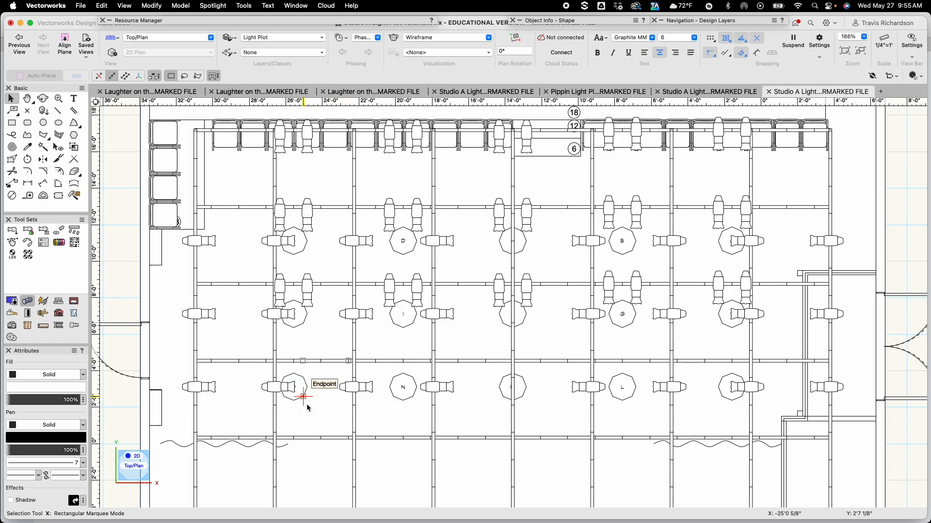
left_click(279, 388)
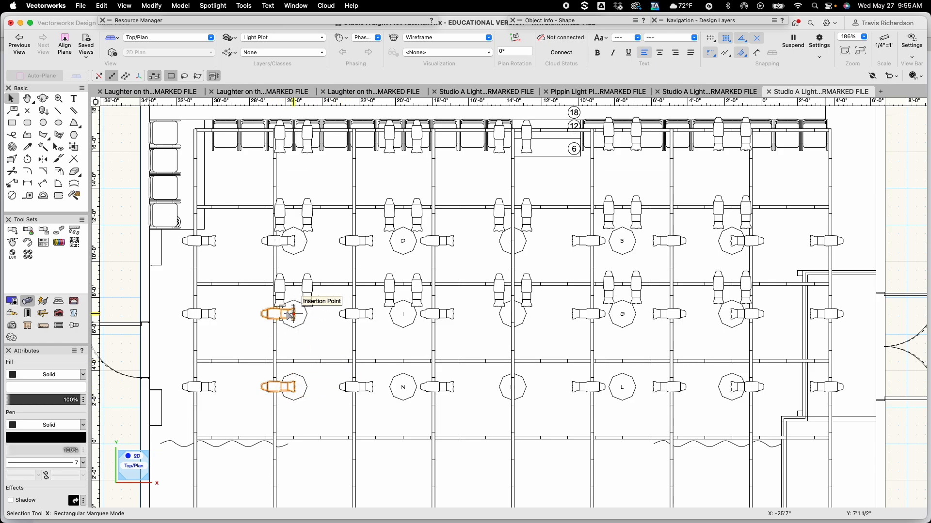
scroll(275, 241, "up", 5)
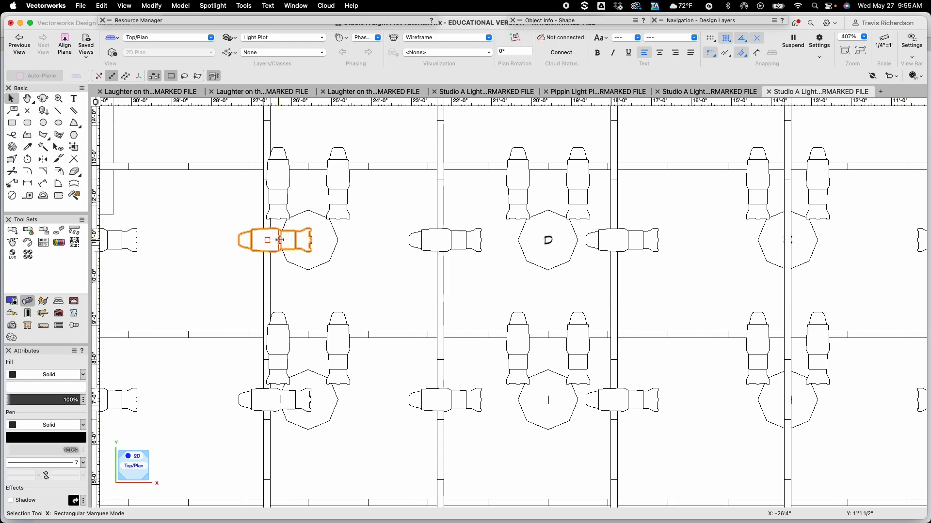
left_click_drag(268, 240, 261, 241)
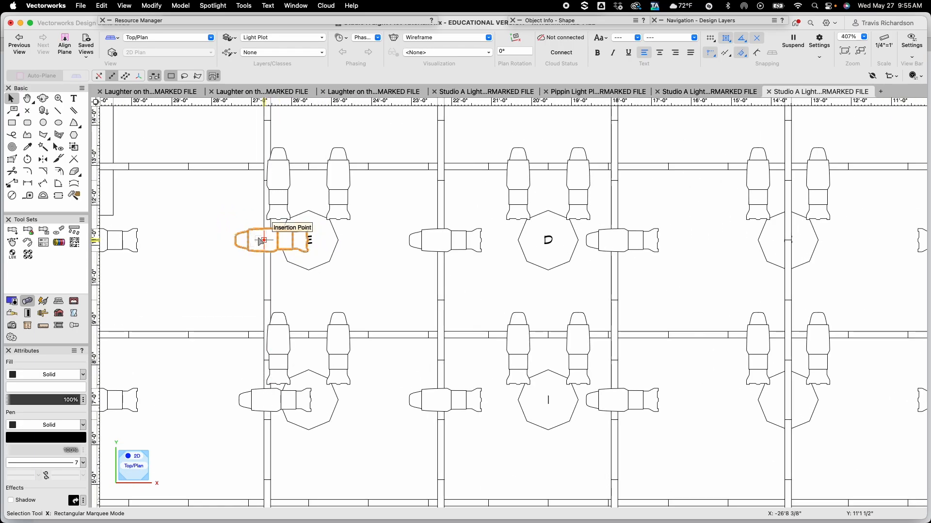
key("super+z")
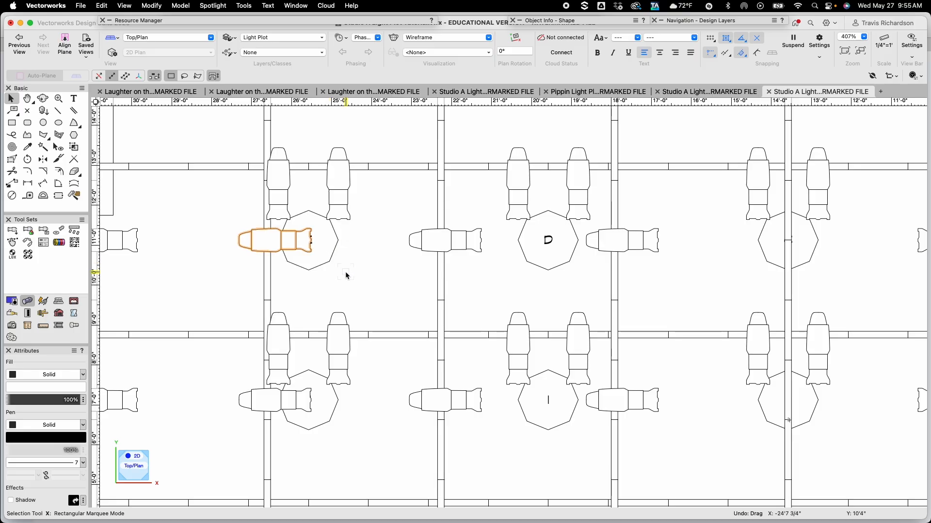
Set the focus of the outermost stage-right fixture on the middle side row to B
scroll(347, 275, "down", 2)
left_click(362, 286)
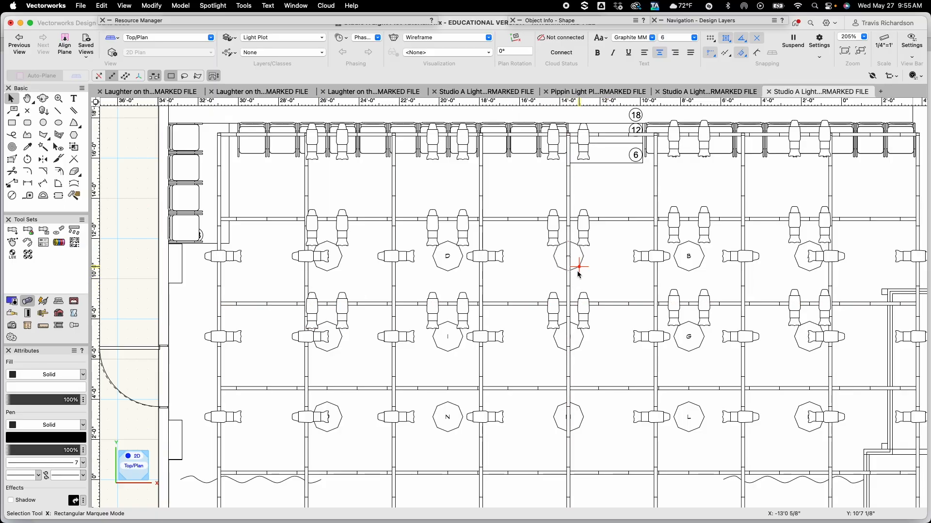
key("h")
left_click_drag(617, 272, 386, 254)
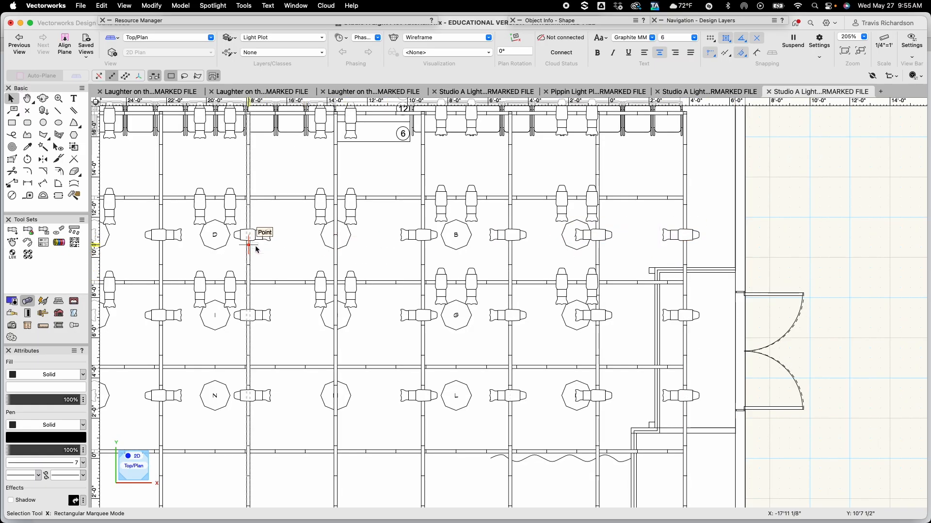
left_click(691, 318)
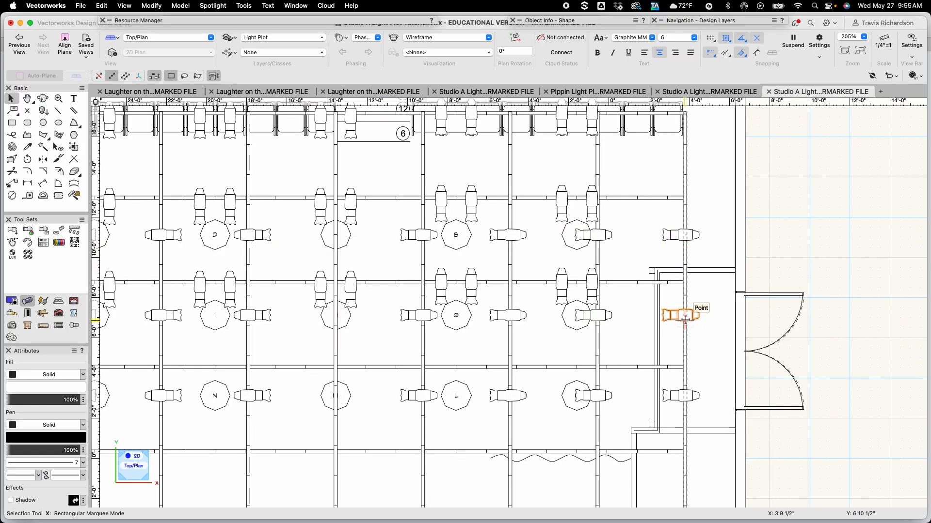
mouse_move(583, 29)
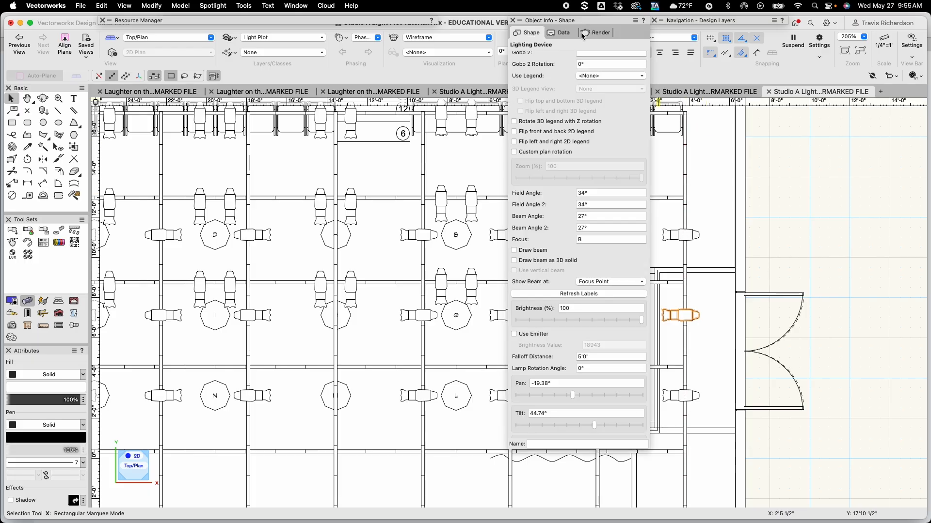
left_click(591, 238)
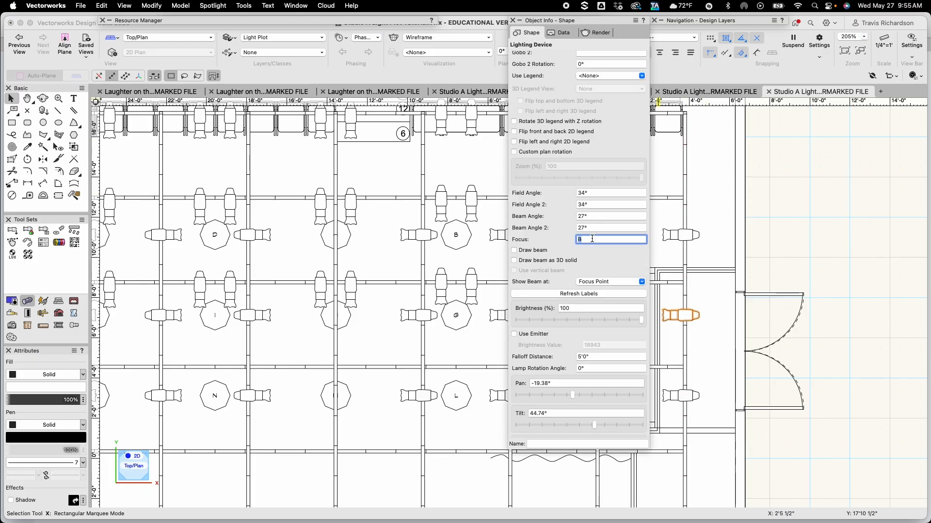
type("B")
key("Return")
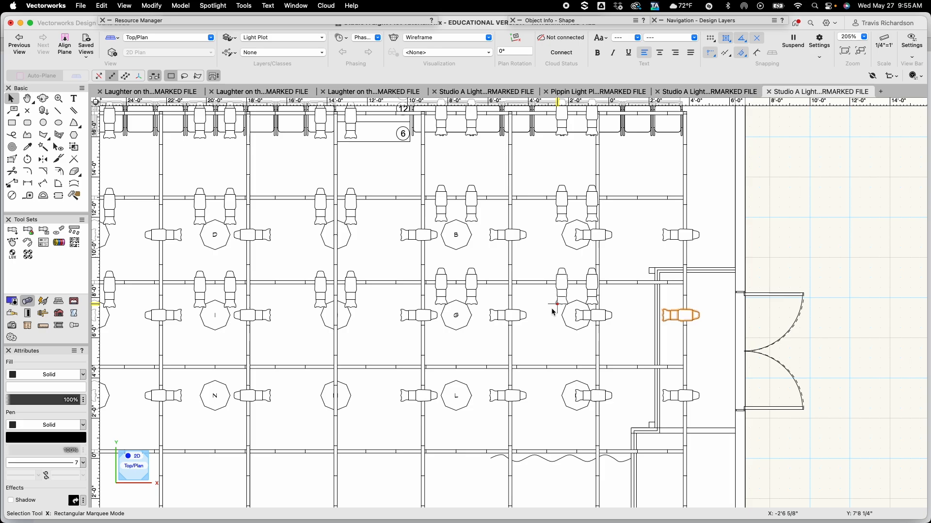
Inspect the focus setting of the next stage-right fixture on the middle side row
left_click(595, 316)
mouse_move(561, 25)
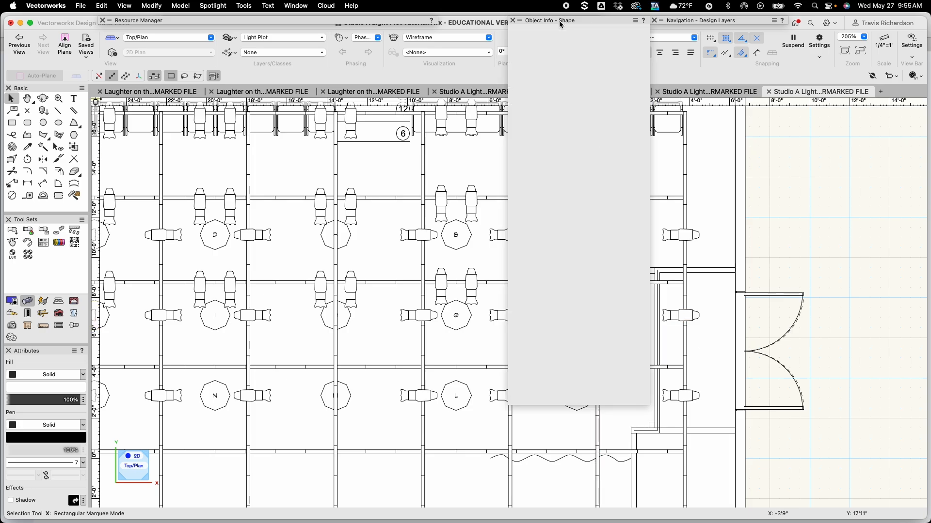
left_click(592, 240)
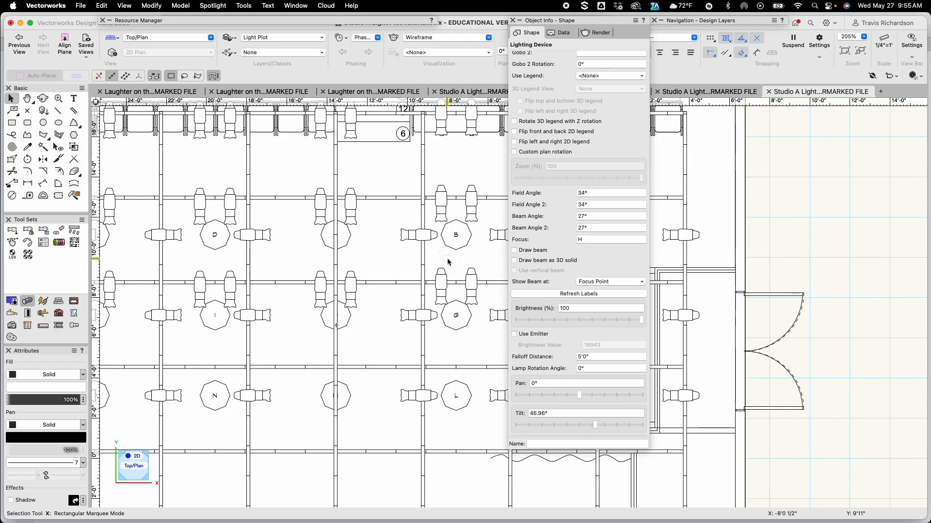
Set the focus of the fixture just stage right of focus point G to G
left_click(504, 317, "shift")
left_click(504, 317)
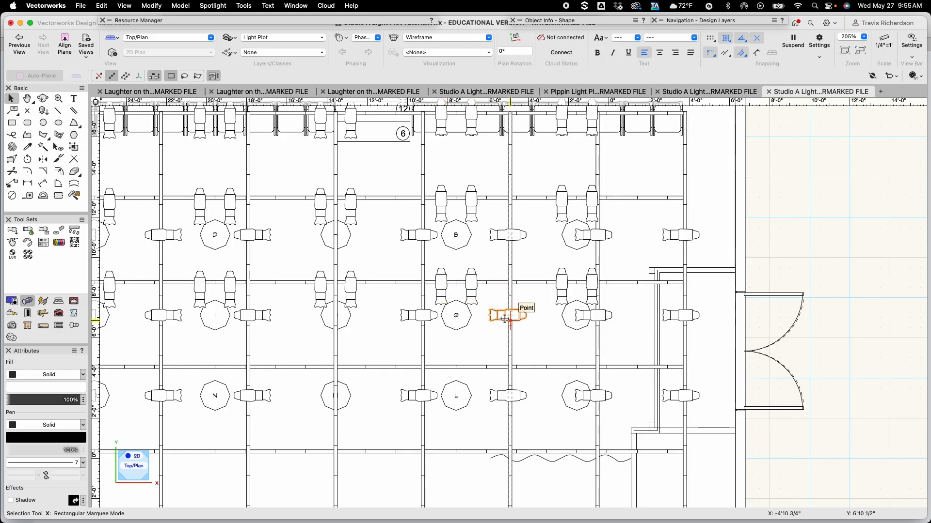
mouse_move(540, 25)
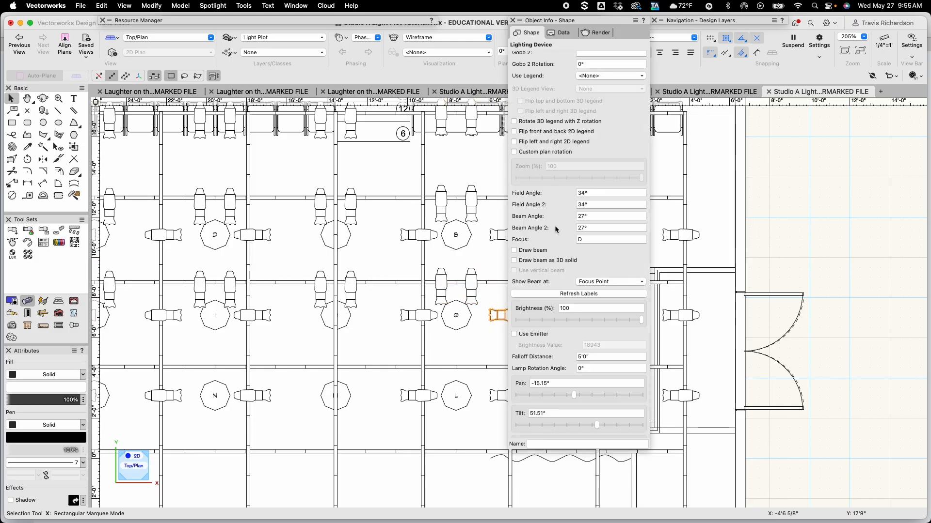
left_click(589, 241)
type("G")
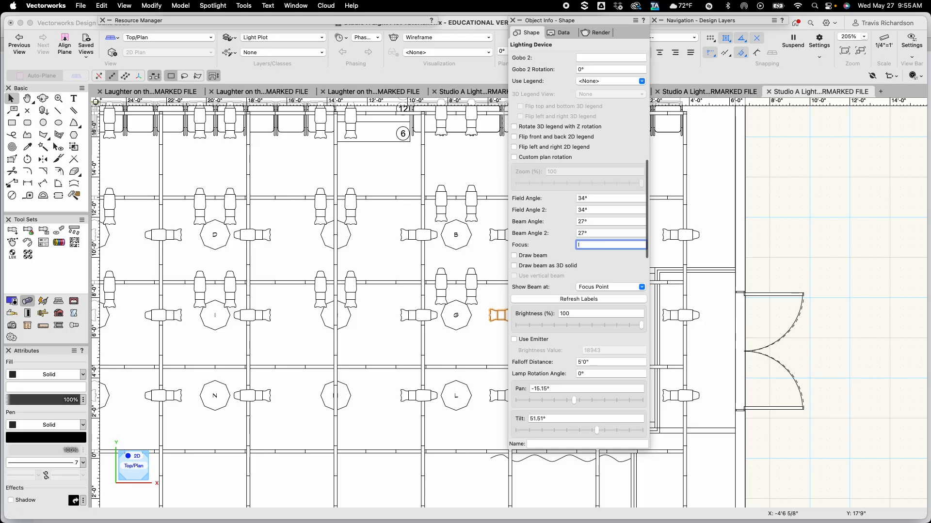
key("Return")
Set the focus of the fixture just stage left of focus point G to J
left_click(423, 315)
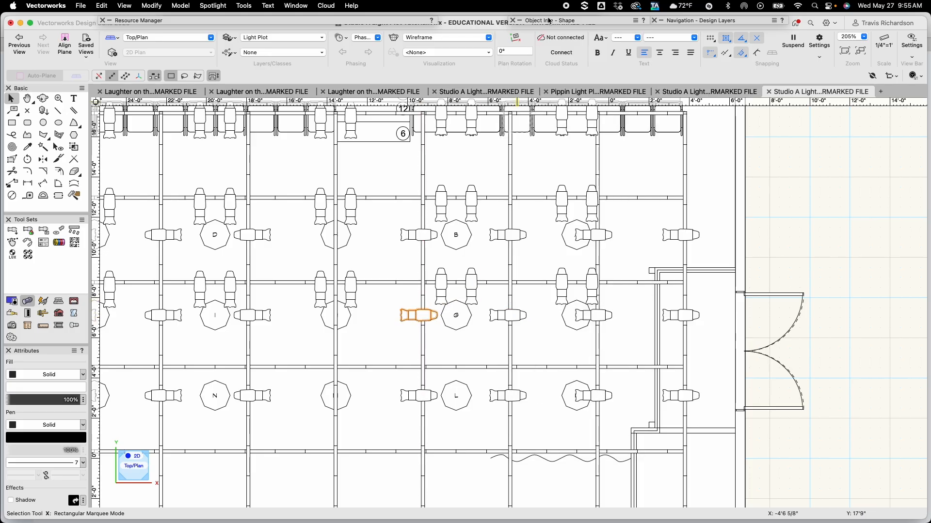
mouse_move(549, 21)
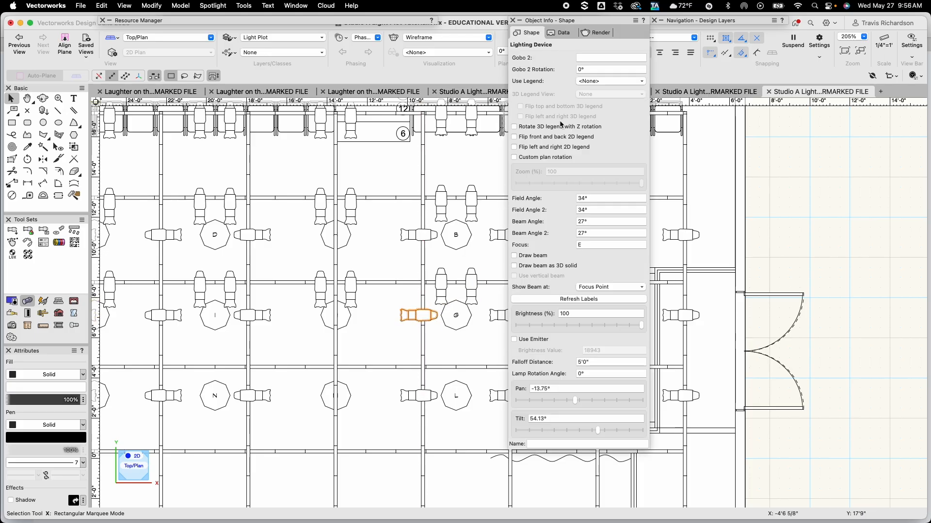
left_click(589, 245)
type("J")
key("Return")
Insert an ETC Source 4 50deg fixture on the downstage pipe below the stage-left side fixtures
scroll(373, 315, "up", 2)
left_click(378, 315)
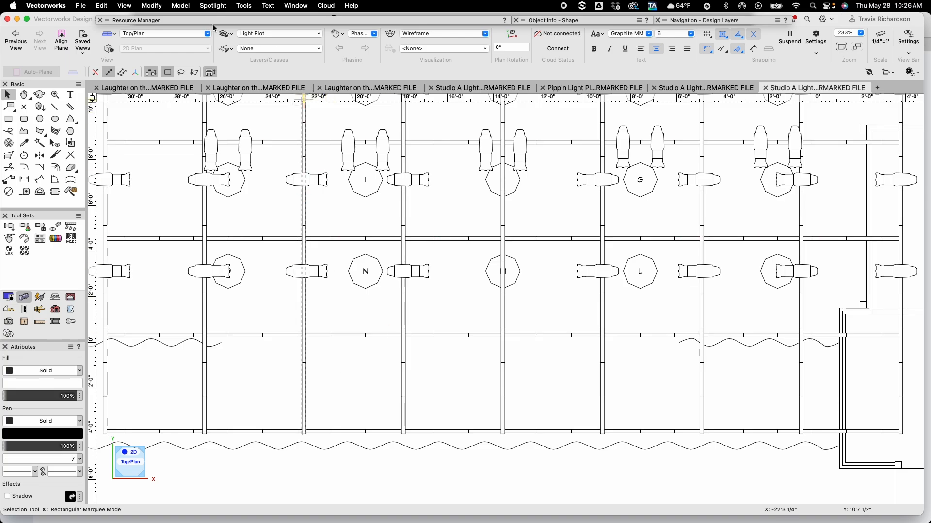
mouse_move(213, 21)
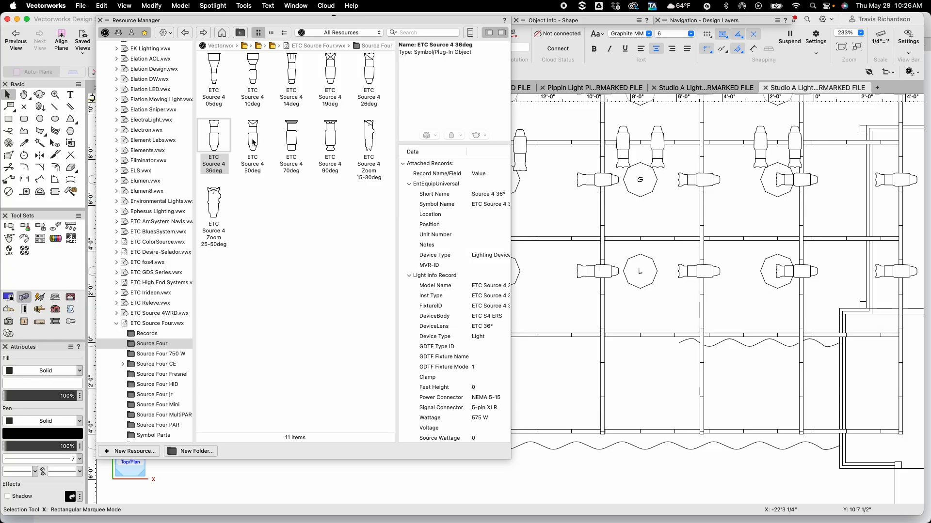
double_click(253, 142)
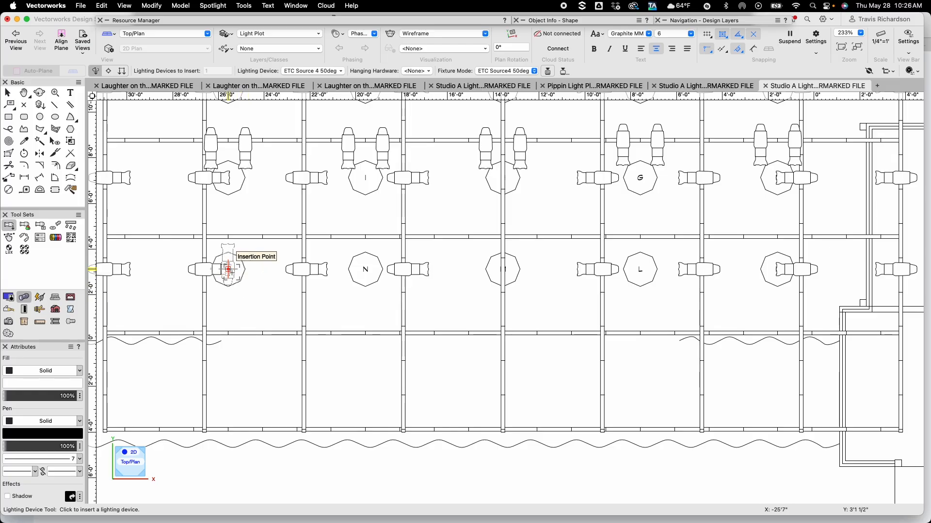
left_click(229, 269)
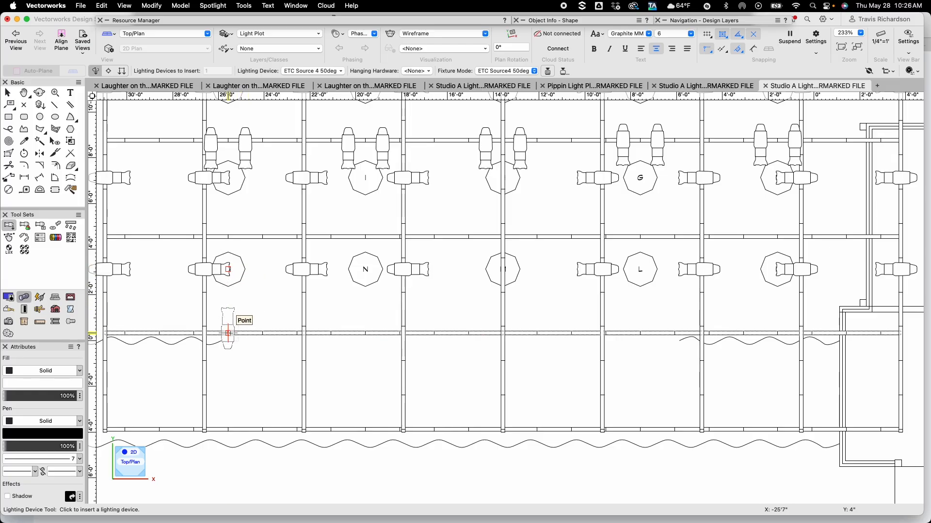
left_click(227, 333)
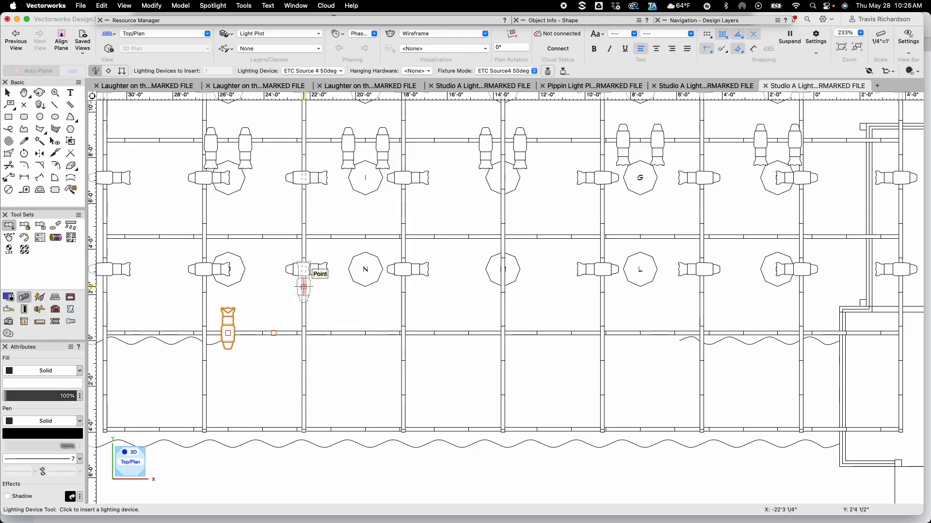
key("x")
Set the new fixture's focus to O and move it 9' along the X axis
mouse_move(589, 21)
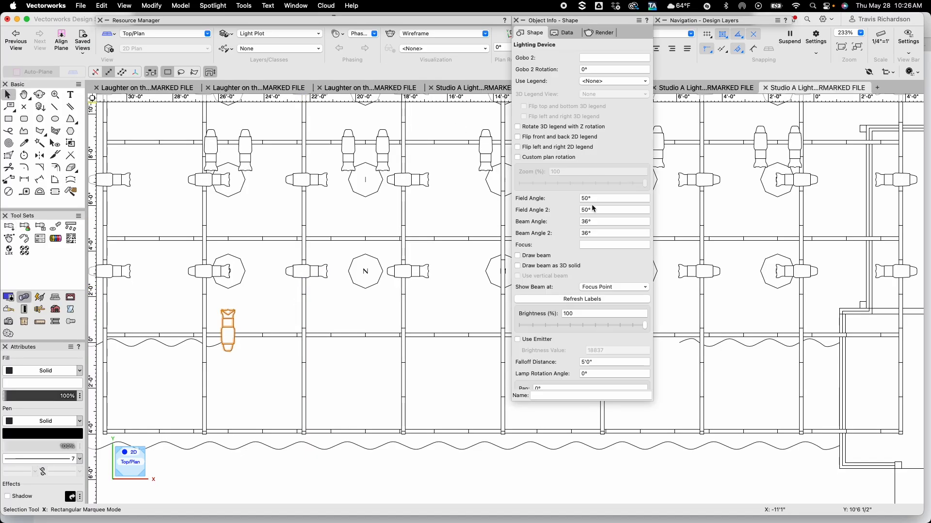
left_click(594, 241)
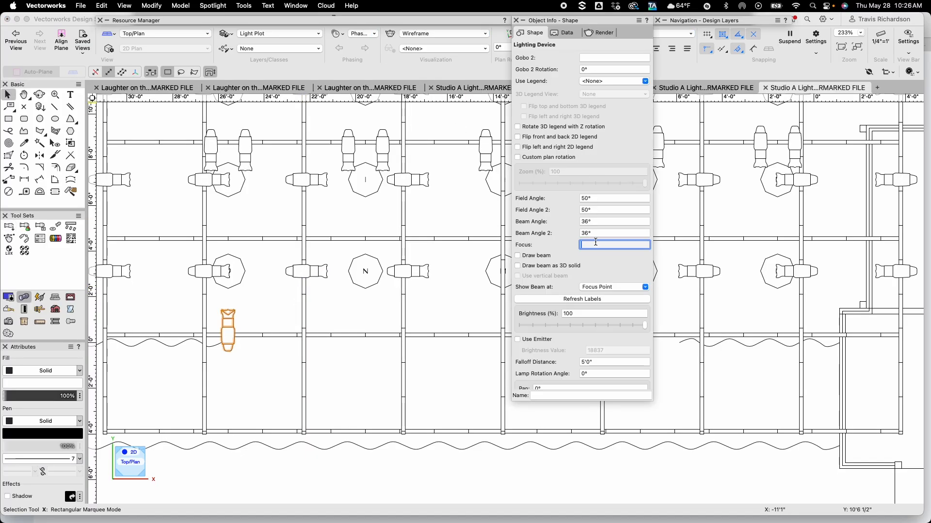
type("0")
key("Return")
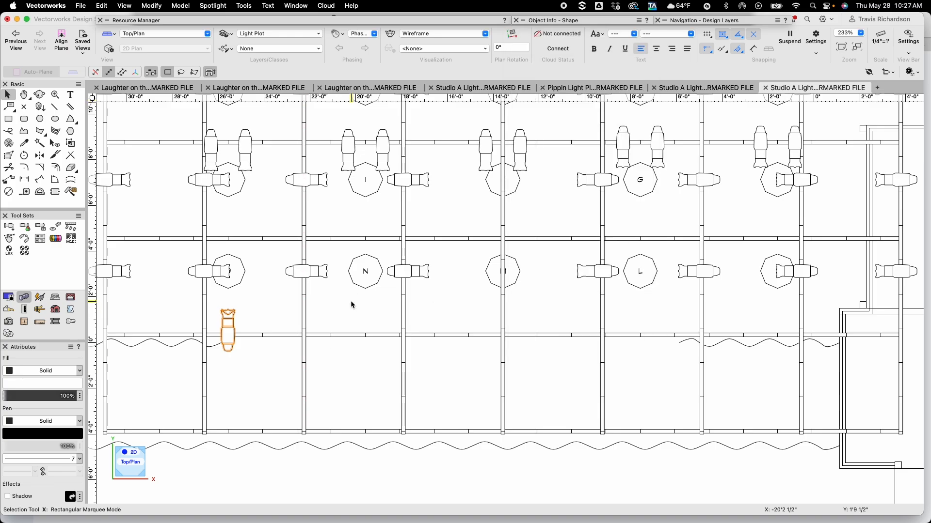
key("super+m")
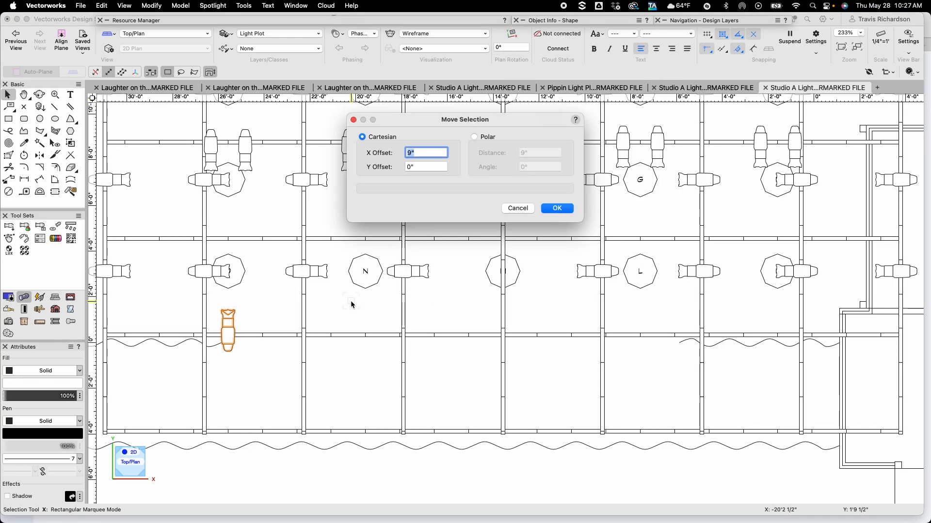
key("Return")
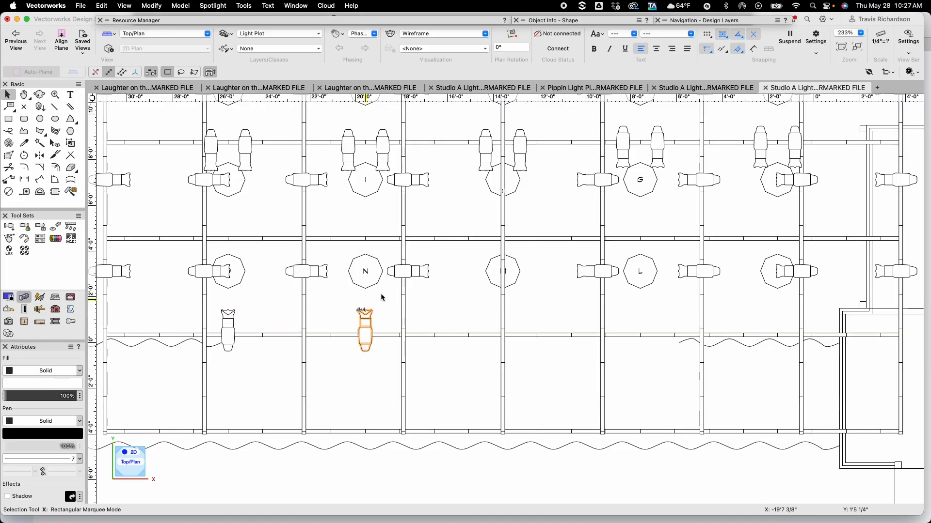
Set the selected fixture's focus to N and offset a copy 6'0" along the X axis
mouse_move(592, 22)
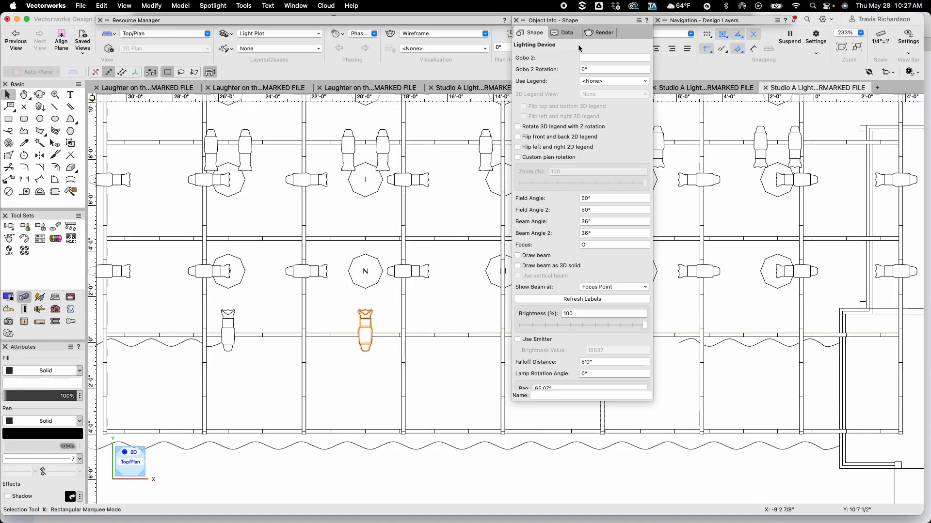
left_click(588, 245)
type("N")
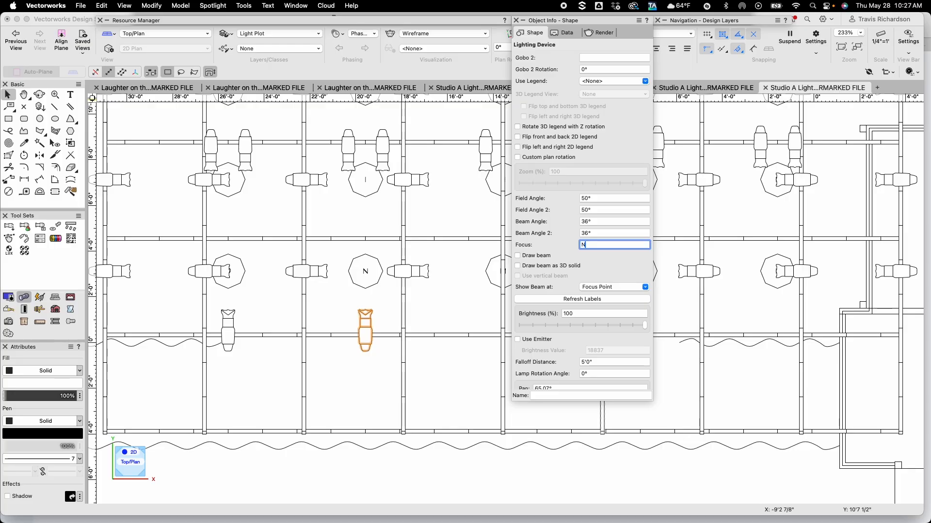
key("Return")
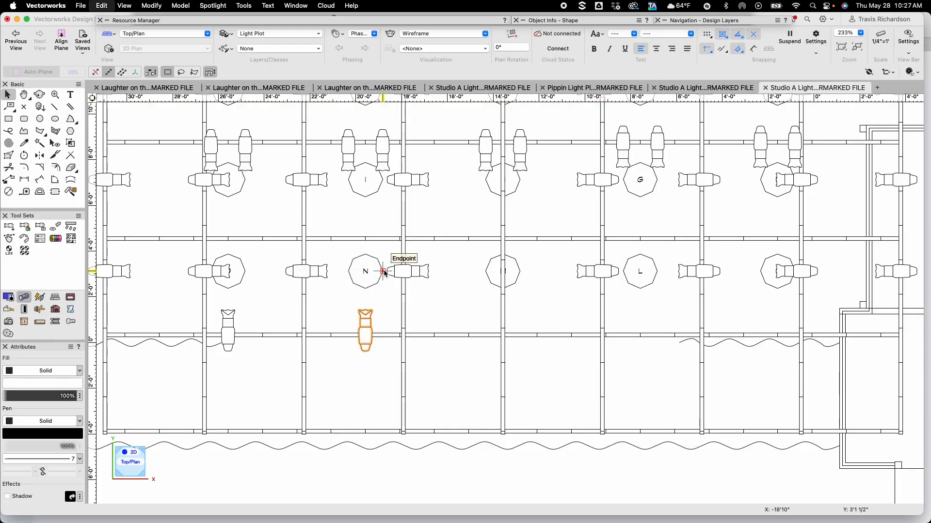
key("super+m")
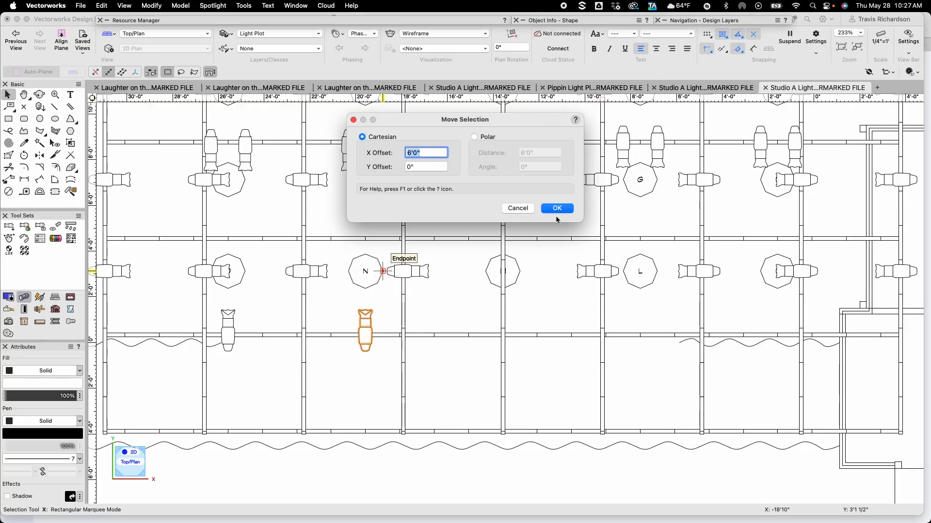
left_click(558, 209)
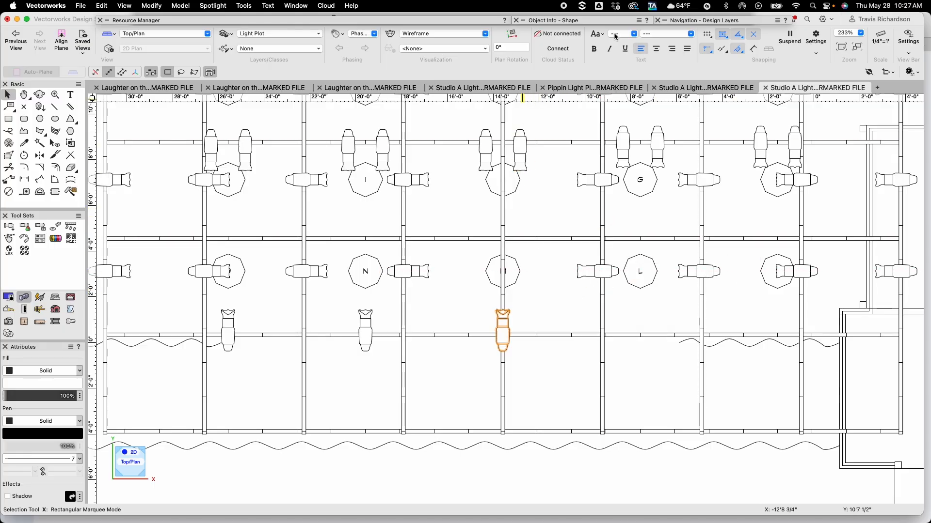
Set the copied fixture's focus to M and offset another copy 6'0" along the X axis
double_click(568, 21)
left_click(596, 244)
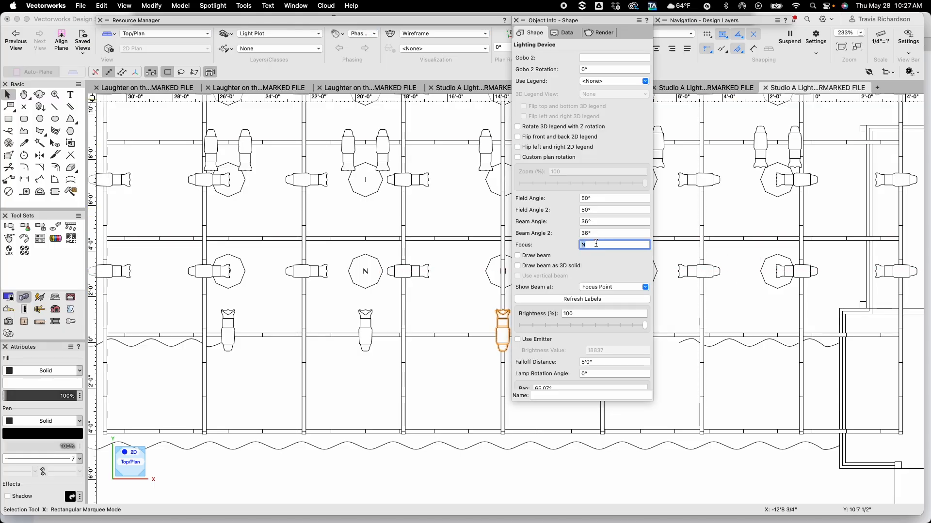
type("M")
key("Return")
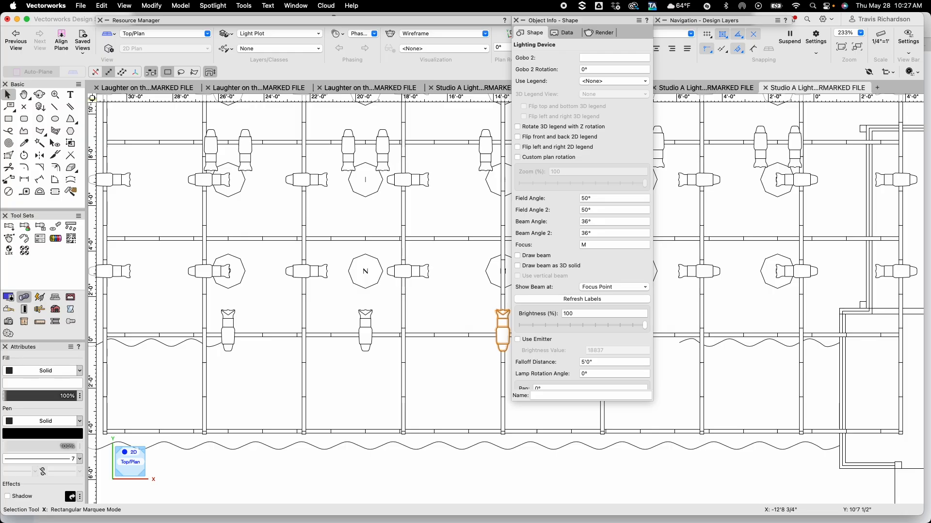
key("super+m")
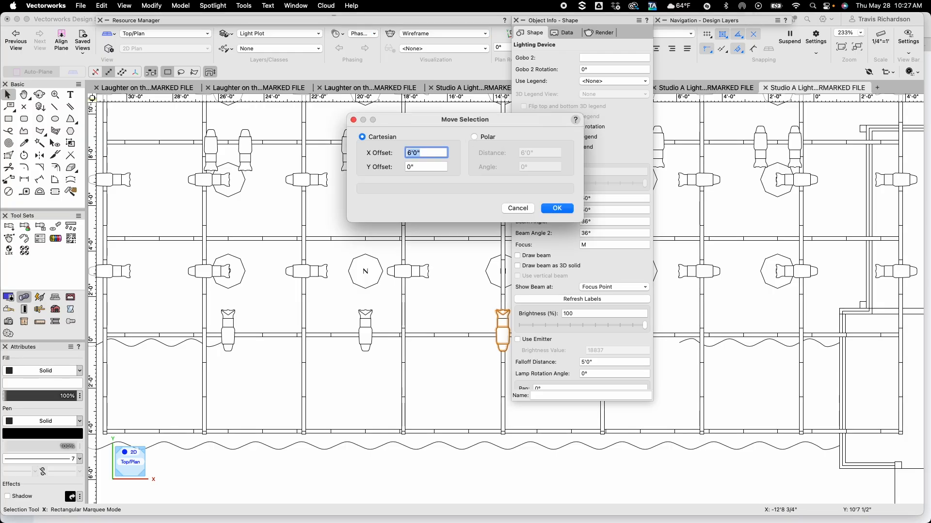
key("Return")
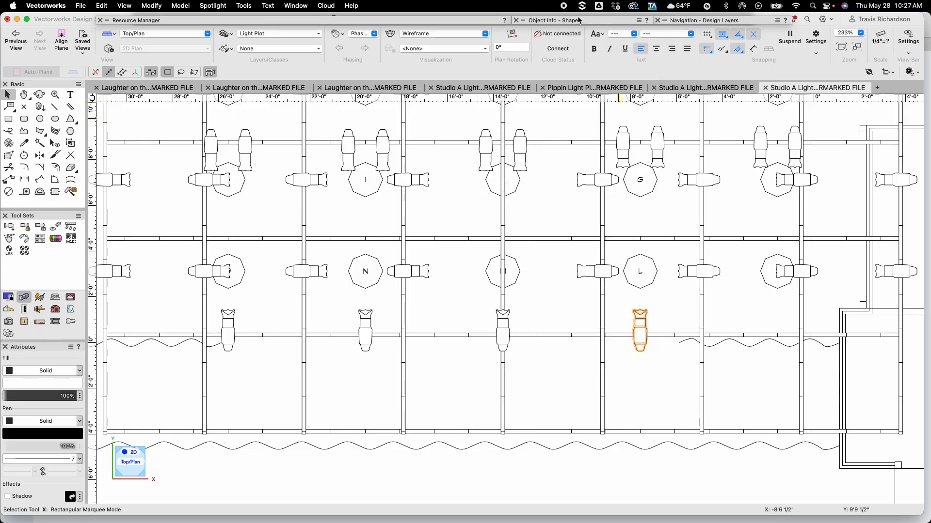
Set the next copy's focus to L and offset another copy 6'0" along the X axis
mouse_move(580, 25)
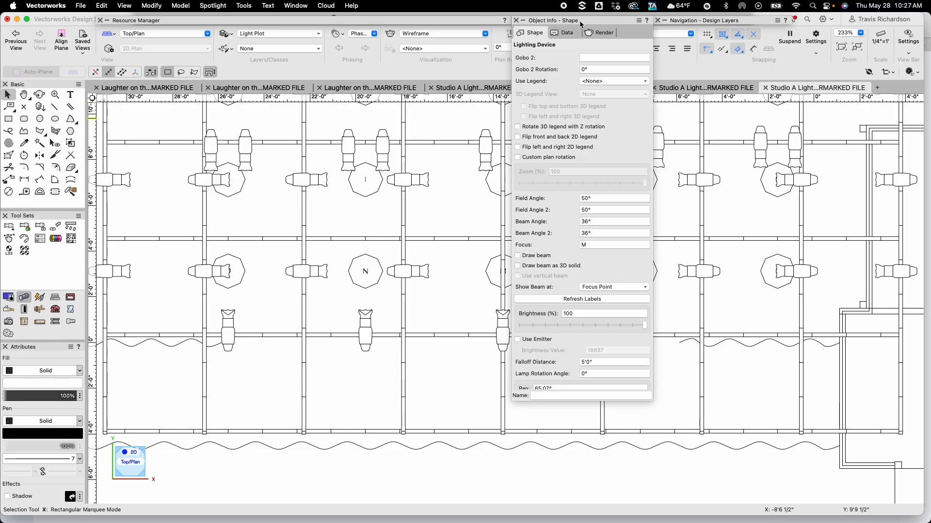
double_click(595, 243)
type("L")
key("Return")
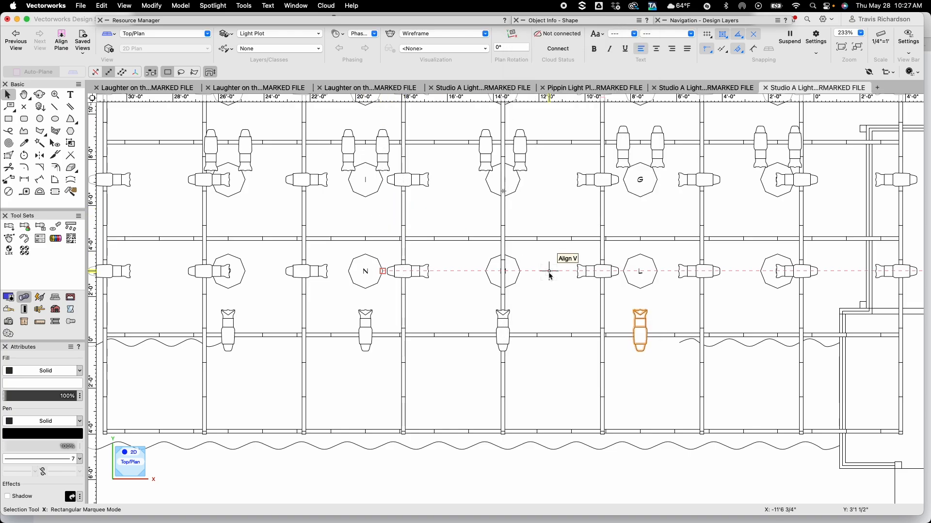
key("super+m")
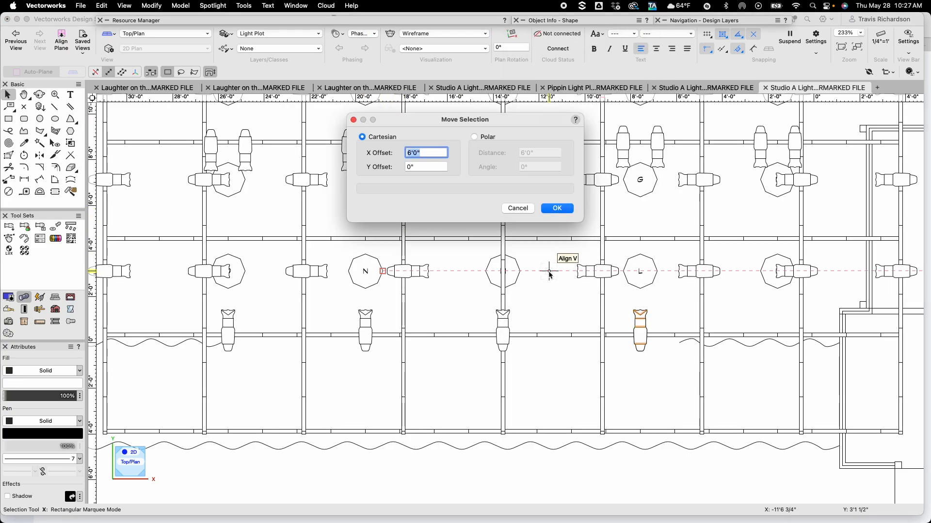
left_click(555, 209)
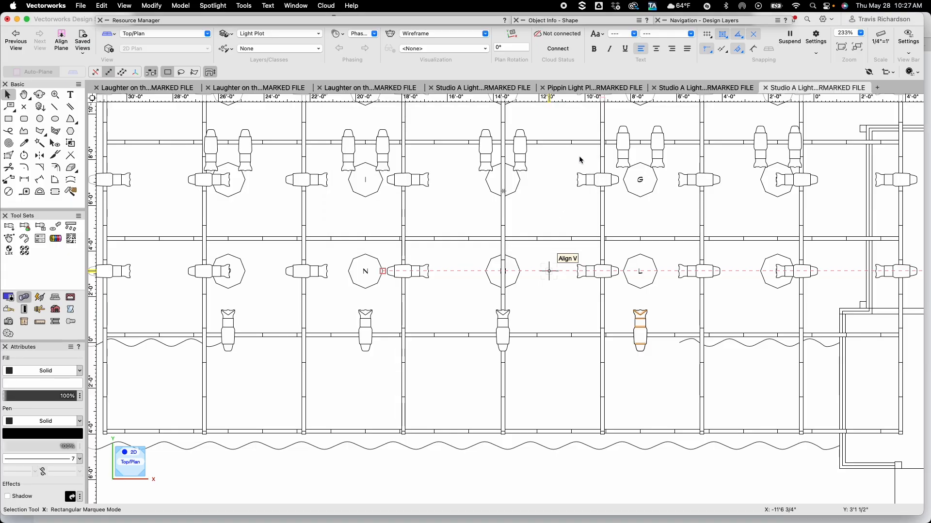
Open the focus setting of the last copied fixture on the downstage pipe
mouse_move(561, 20)
left_click(604, 244)
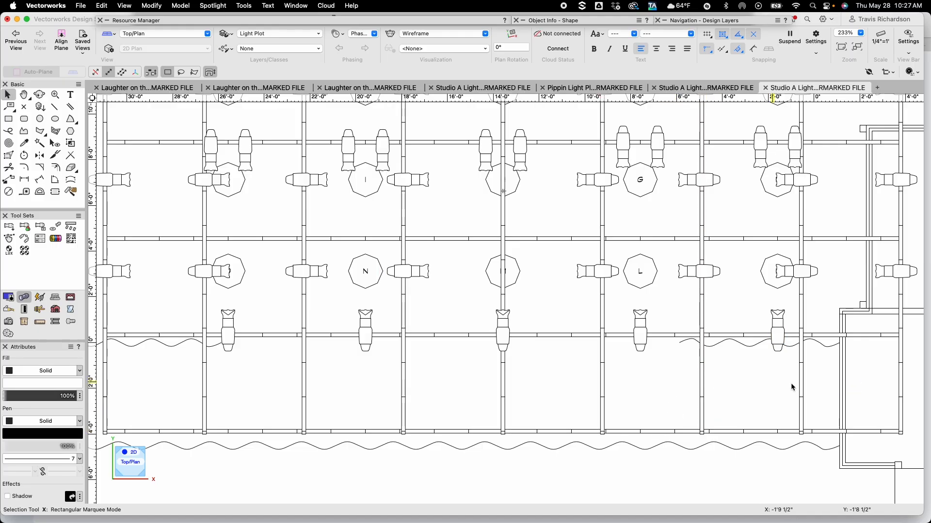
Select the five downstage fixtures and drag them up onto the electric just upstage of focus points I and G
left_click_drag(823, 380, 188, 299)
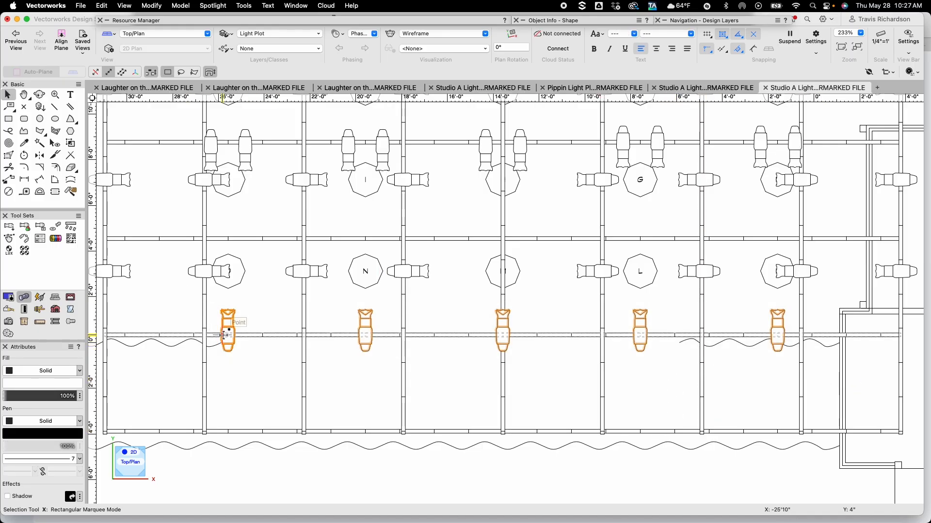
left_click_drag(227, 335, 228, 239)
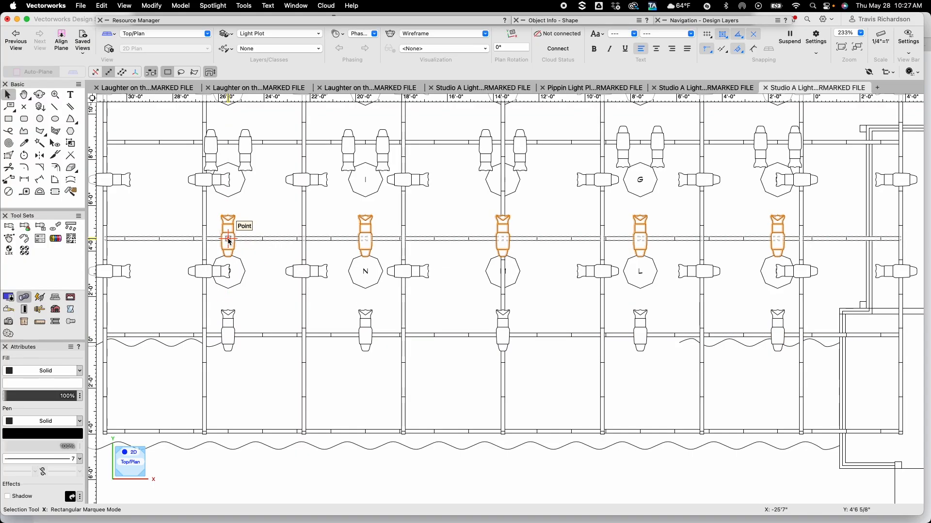
key("h")
mouse_move(290, 207)
left_mouse_down()
mouse_move(297, 382)
mouse_move(306, 369)
left_mouse_up()
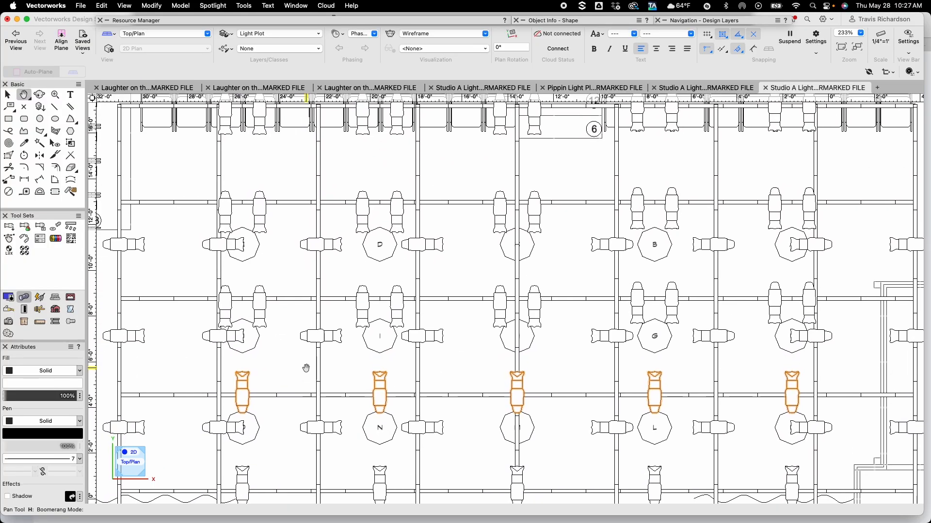
key("x")
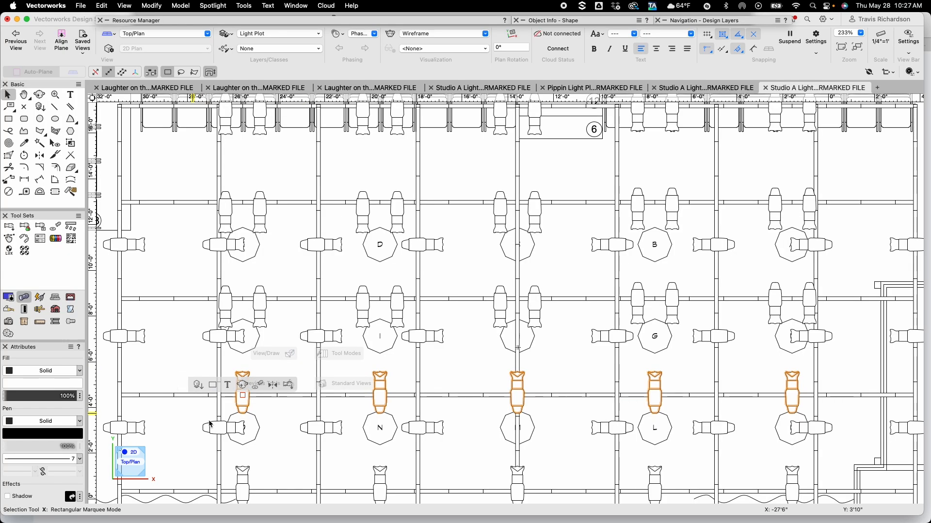
left_click_drag(243, 395, 244, 302)
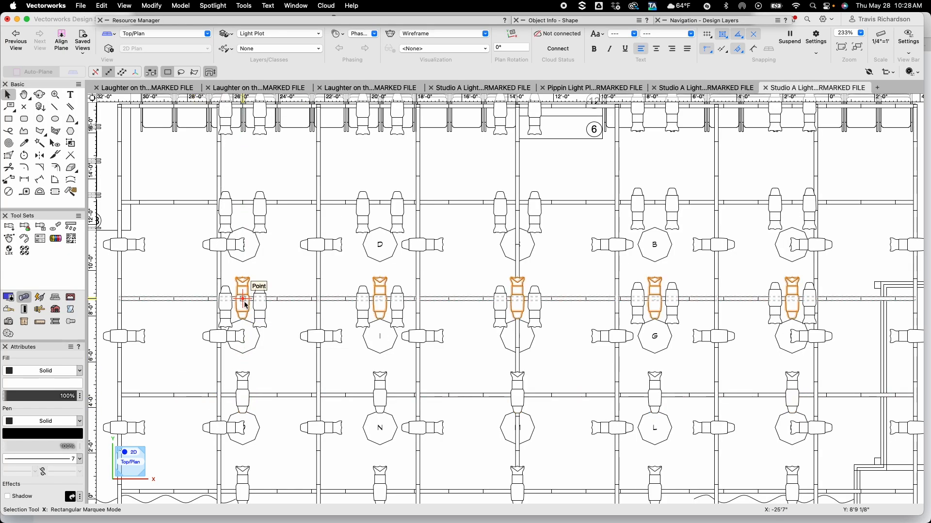
Insert an ETC ColorSource PAR MR fixture on the downstage pipe beside the stage-right Source 4
scroll(266, 385, "down", 5)
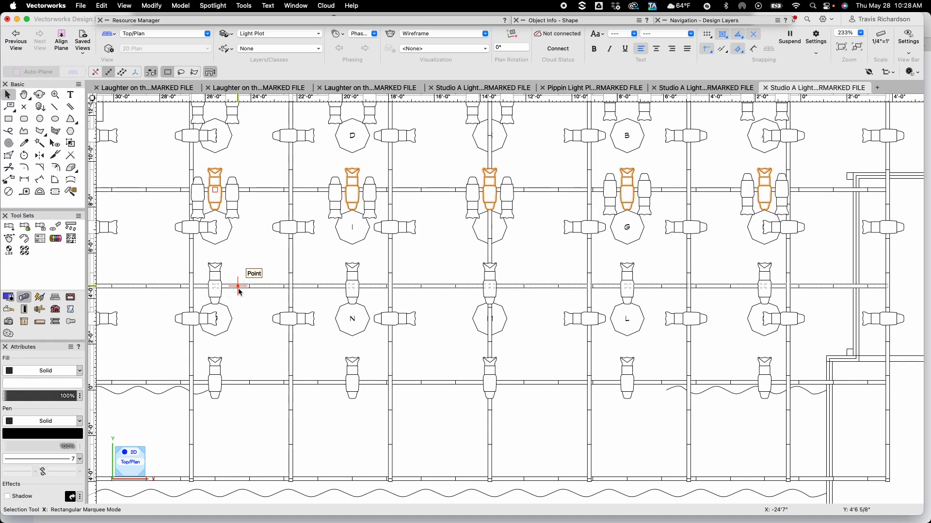
left_click(244, 258)
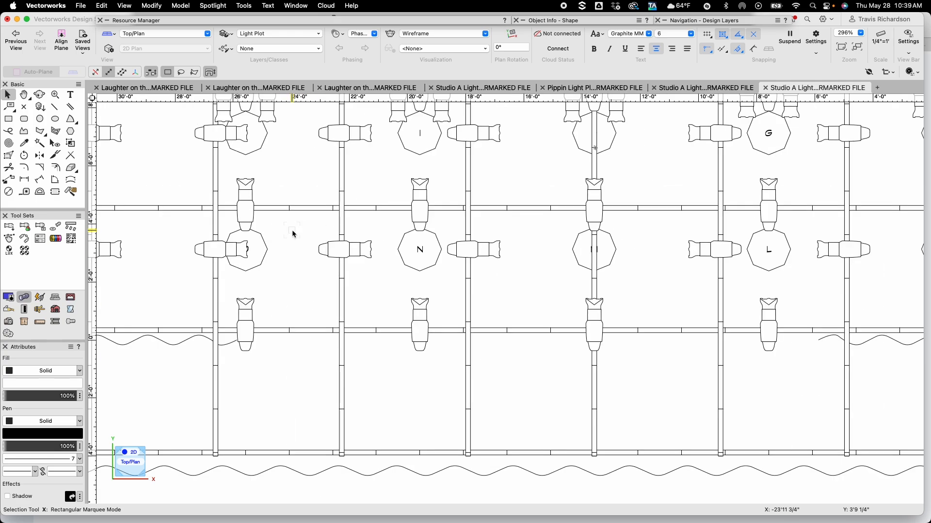
left_click(273, 22)
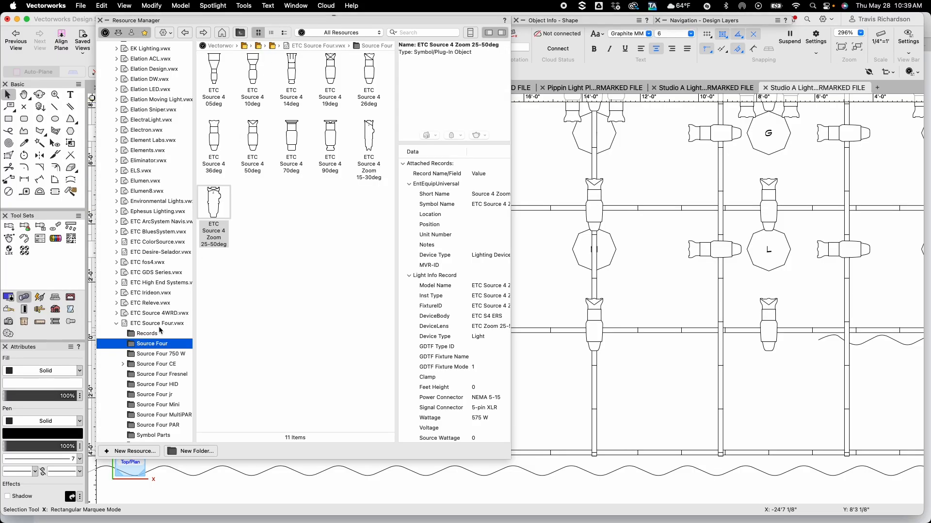
left_click(117, 324)
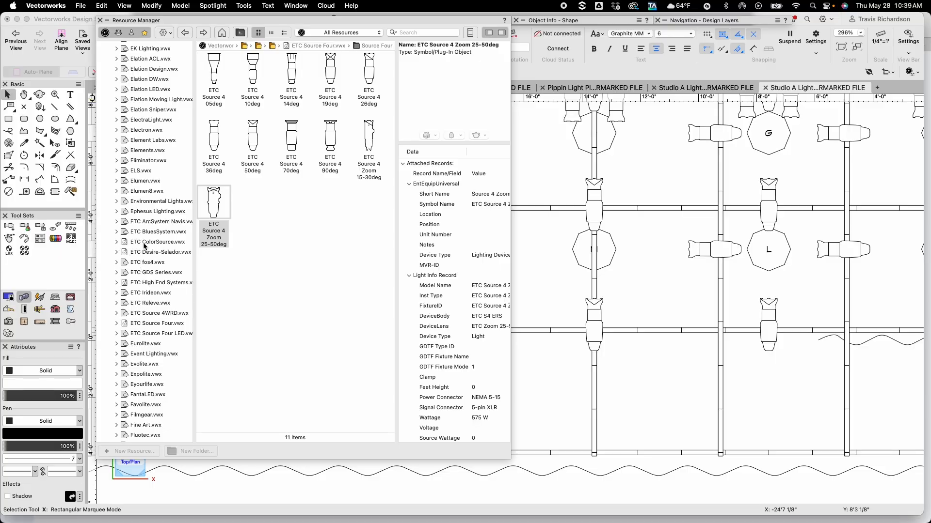
left_click(117, 242)
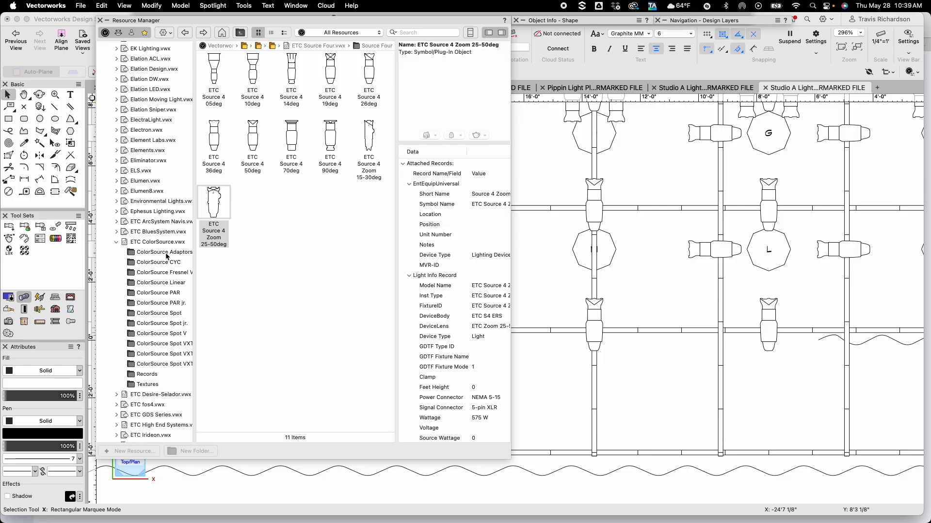
left_click(158, 293)
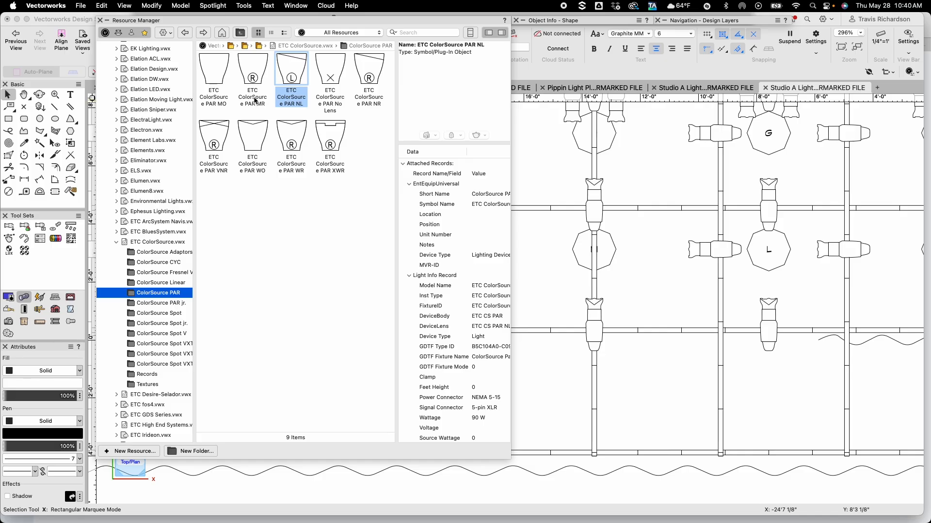
double_click(254, 71)
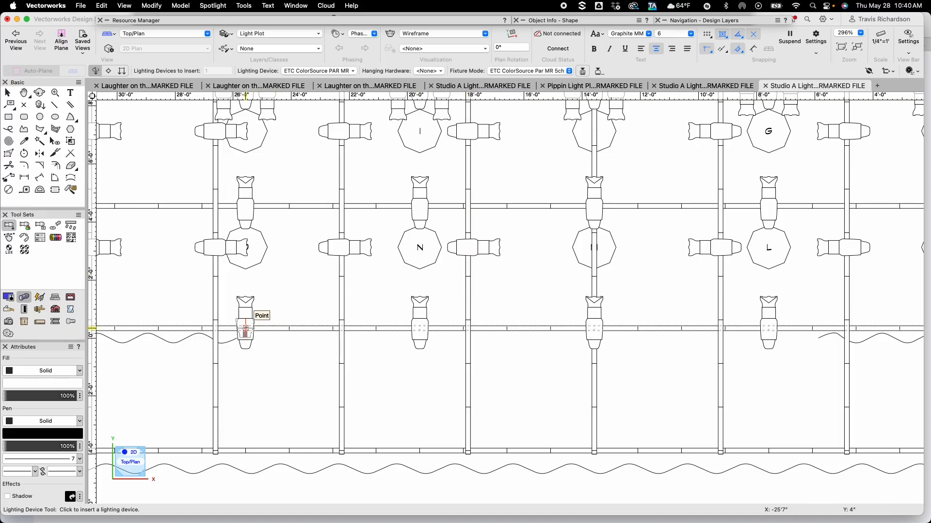
left_click(246, 328)
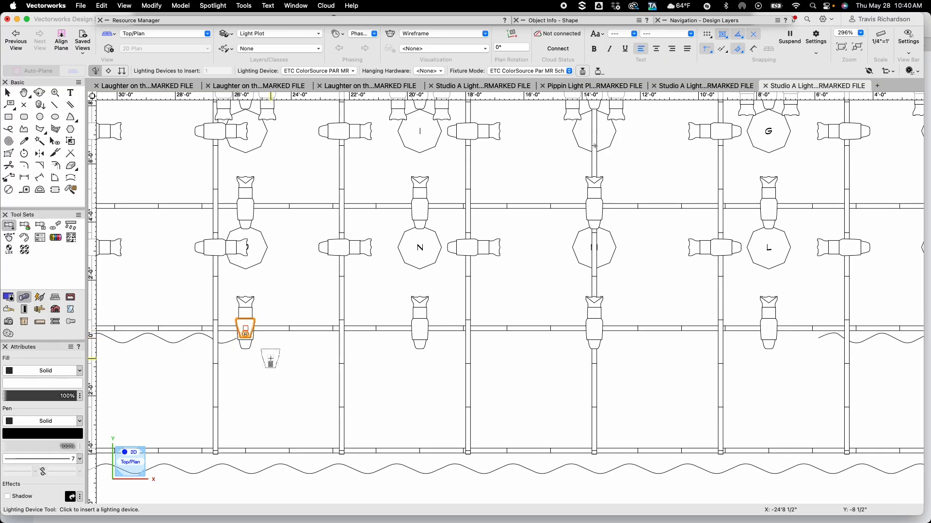
Move the PAR MR fixture 1'3" along the X axis
key("x")
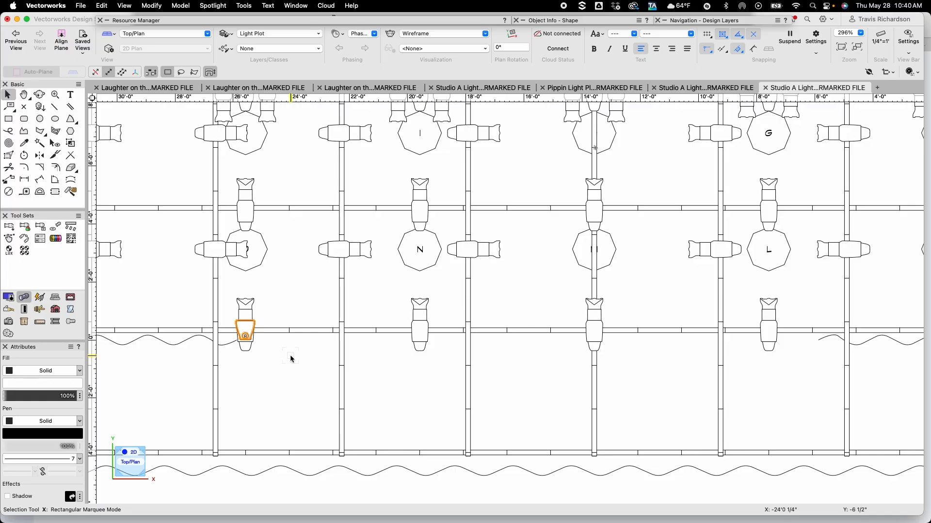
key("super+m")
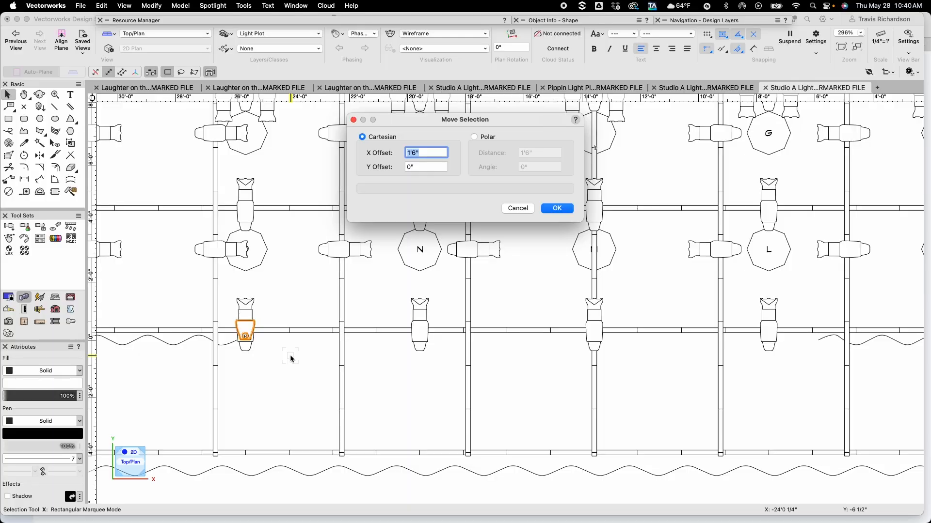
type("1'3")
key("Return")
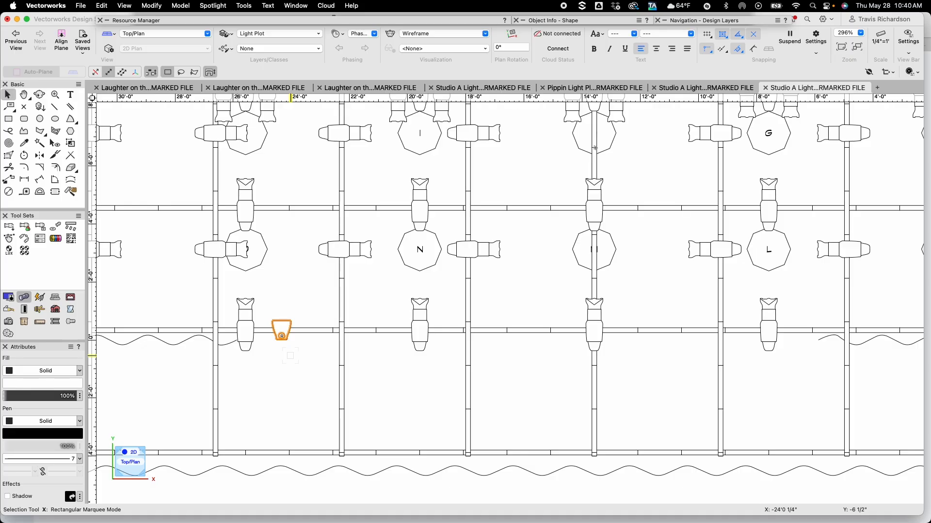
Copy the PAR MR fixture along the downstage pipe at 6'0" intervals so one sits beside each Source 4
key("super+m")
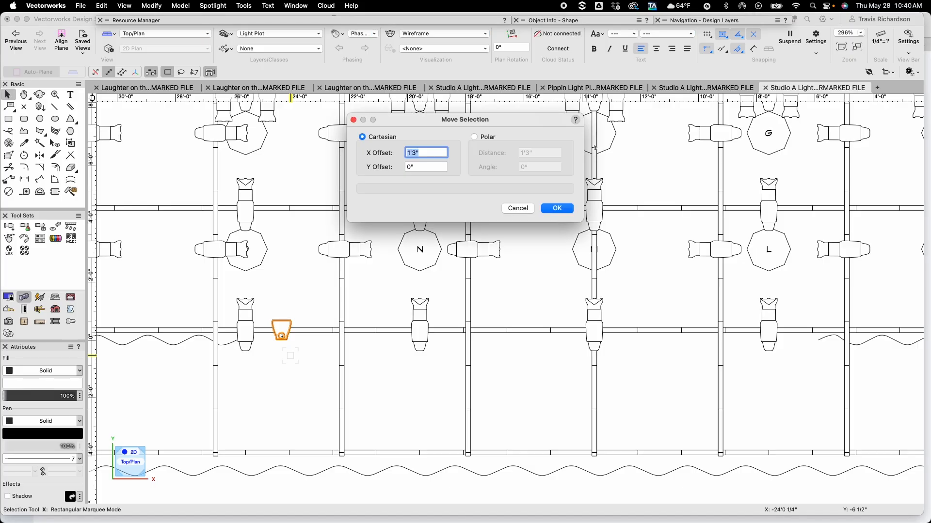
key("Return")
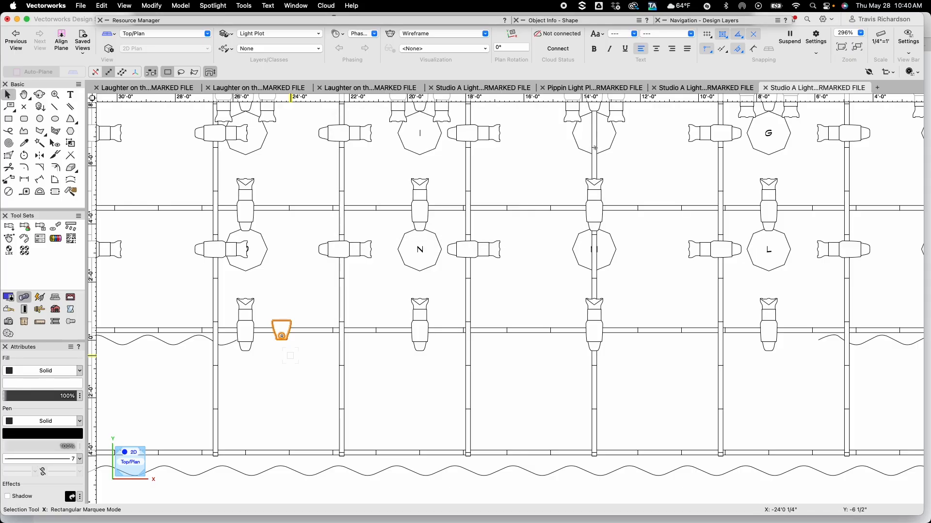
key("super+m")
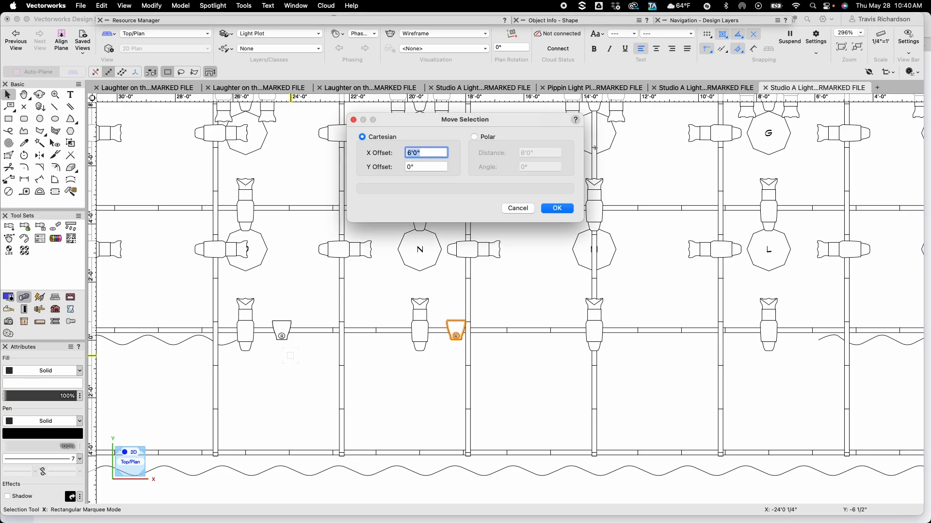
key("Return")
key("super+m")
key("Return")
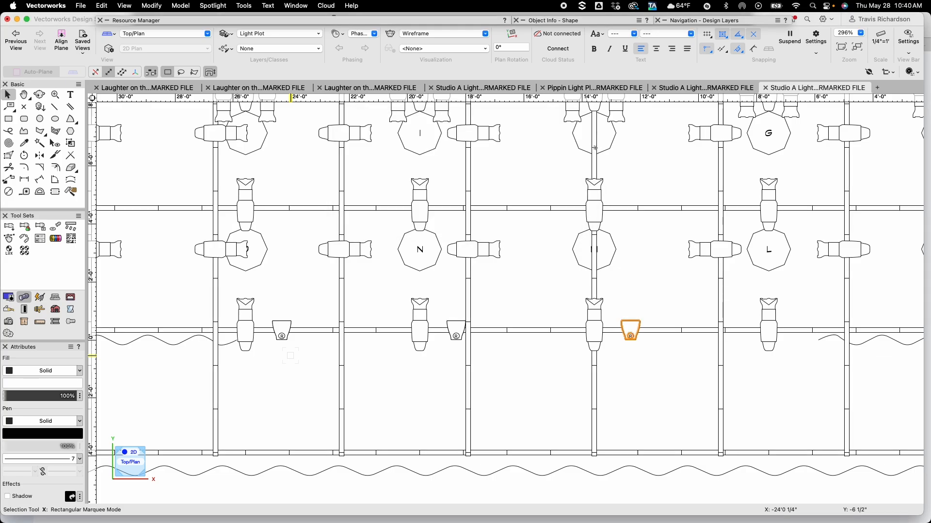
key("super+m")
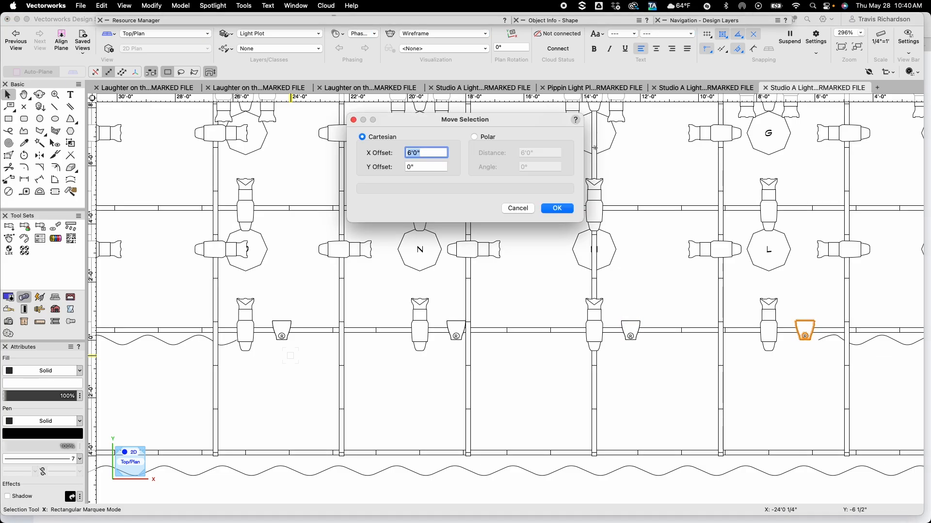
key("Return")
Select the five PAR MR fixtures on the downstage pipe and copy them up onto the next electric upstage
left_click(548, 391)
key("space")
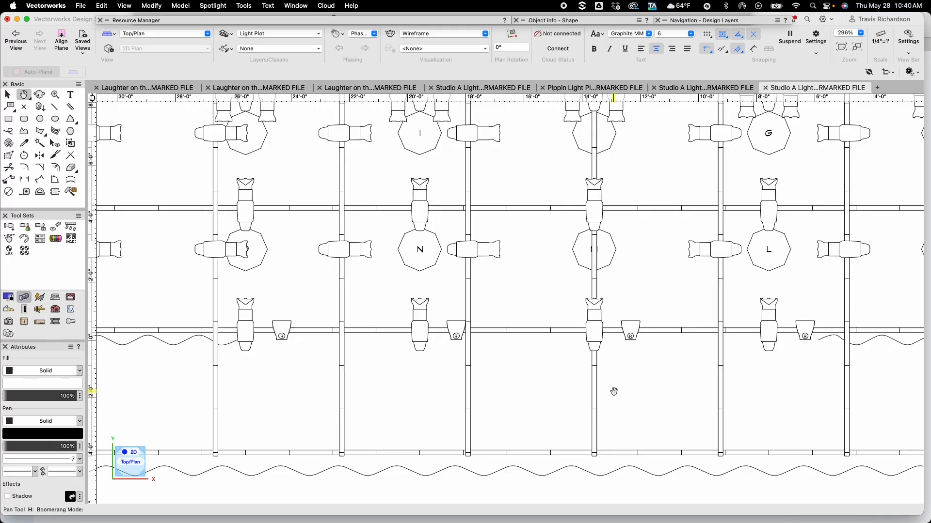
left_click_drag(610, 390, 496, 371)
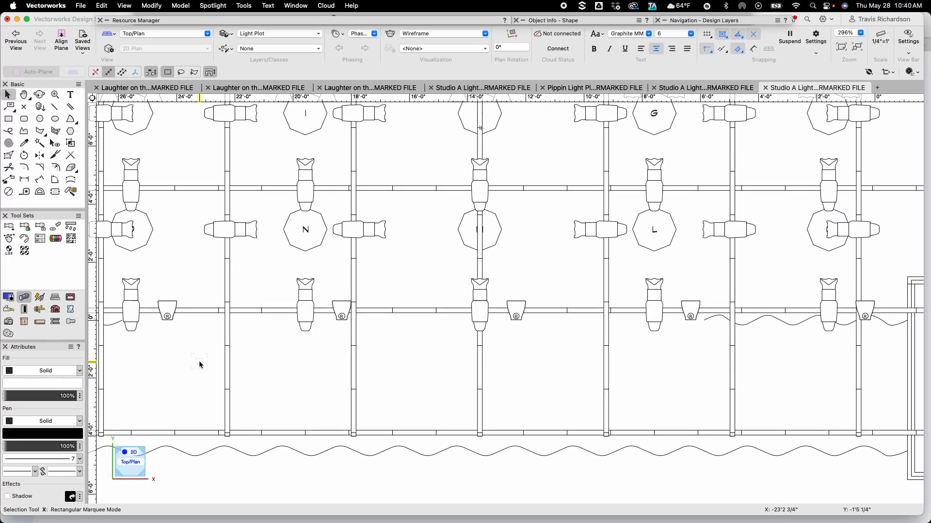
left_click(171, 316)
left_click(343, 314, "shift")
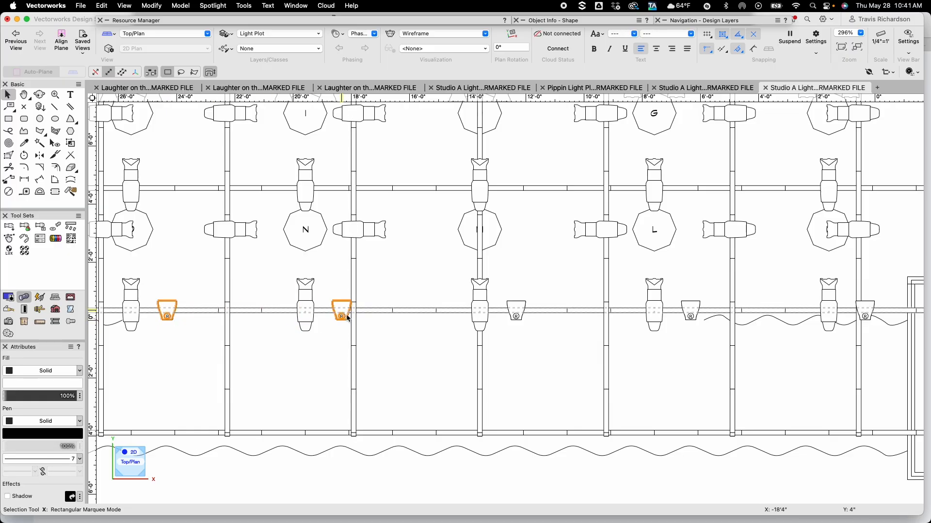
left_click(518, 314, "shift")
left_click(692, 313, "shift")
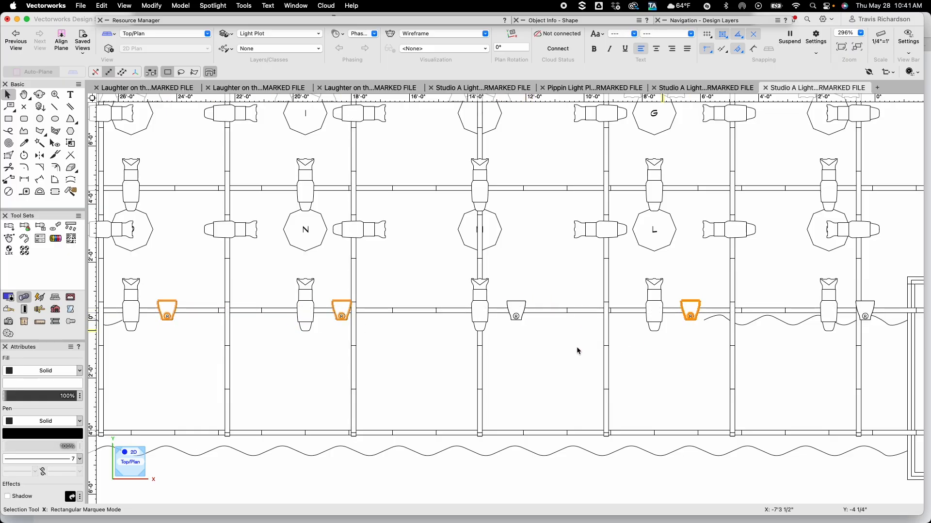
left_click(516, 314, "shift")
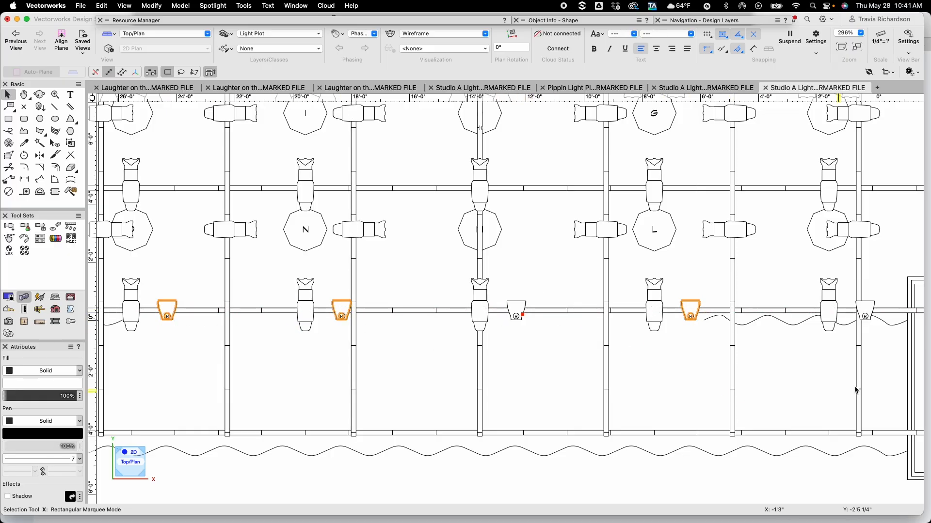
left_click(867, 312, "shift")
left_click(516, 313, "shift")
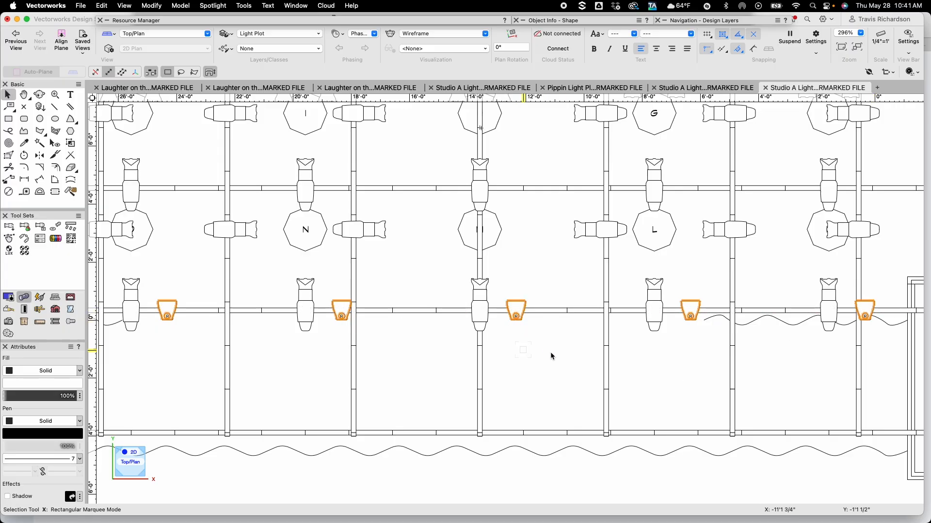
left_click_drag(514, 309, 515, 187)
middle_click_drag(527, 210, 542, 421)
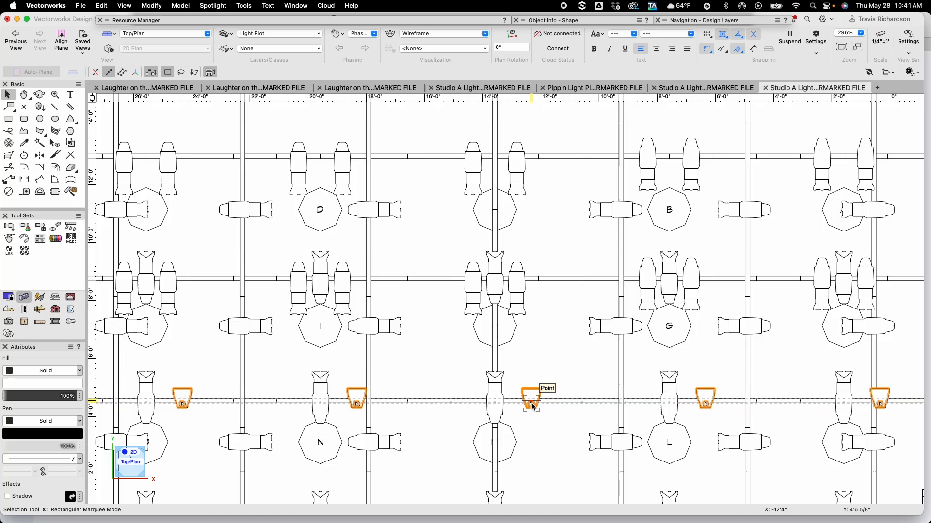
left_click_drag(535, 312, 532, 279, "alt")
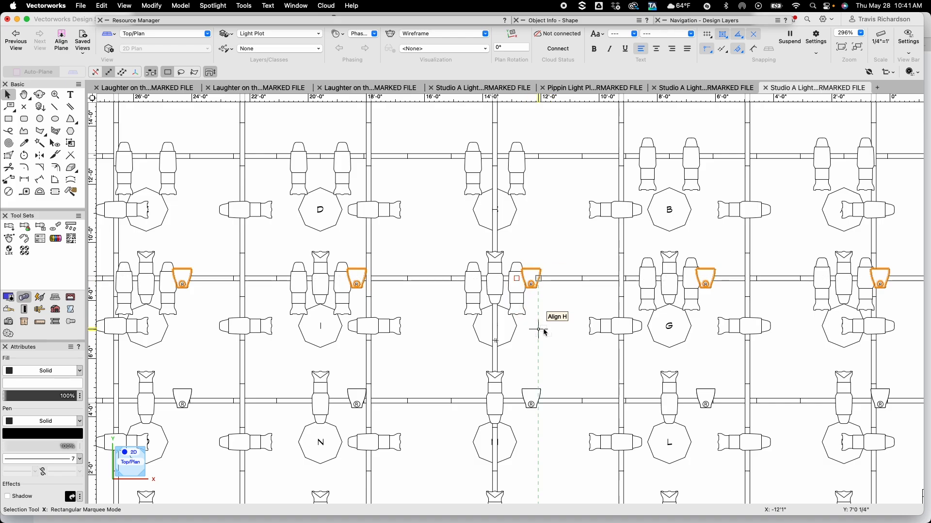
Shift the copied PAR MR fixtures 6 inches along the X axis, then deselect them
key("super+m")
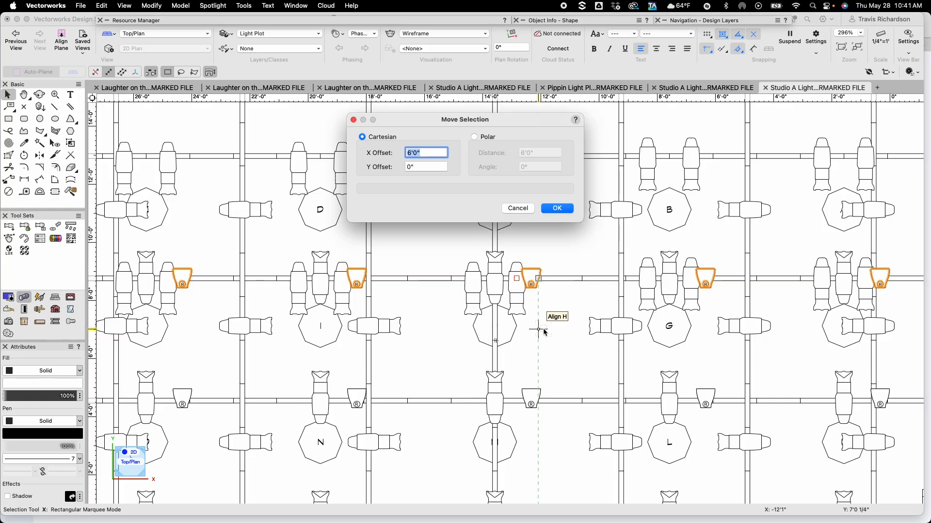
type("6")
key("Return")
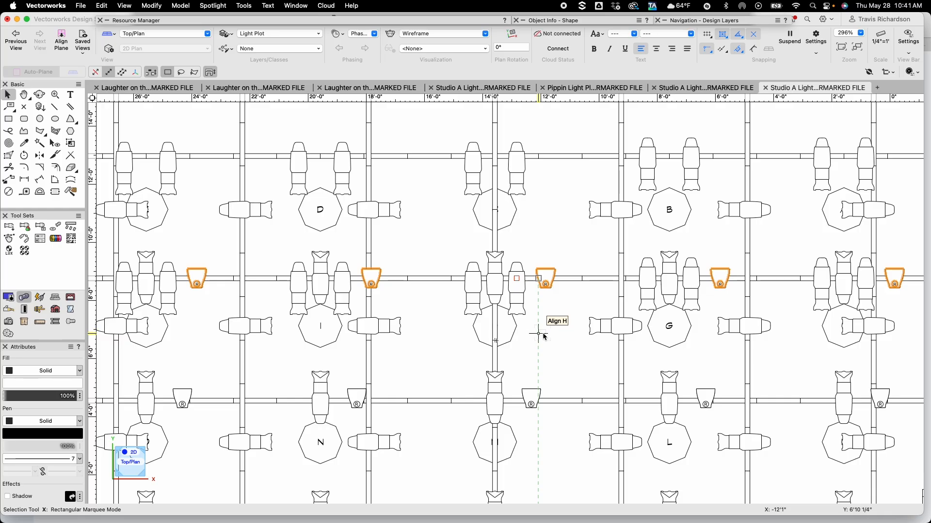
left_click(452, 357)
middle_click_drag(419, 383, 451, 262)
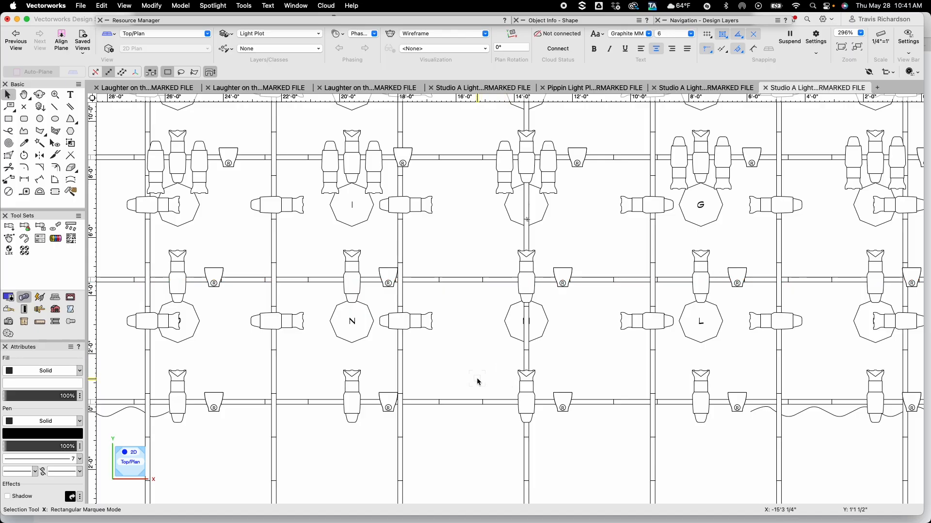
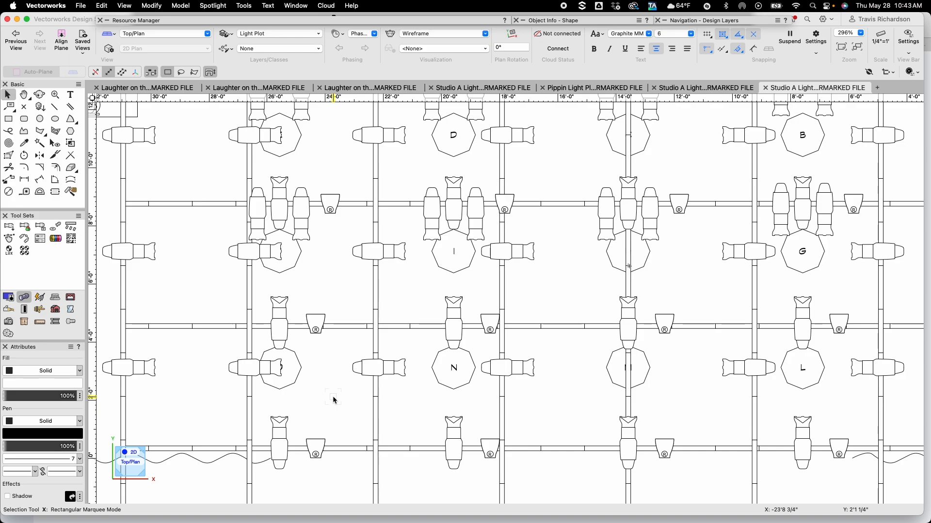
Open the Label Legend Manager and start adding a new label legend
mouse_move(333, 398)
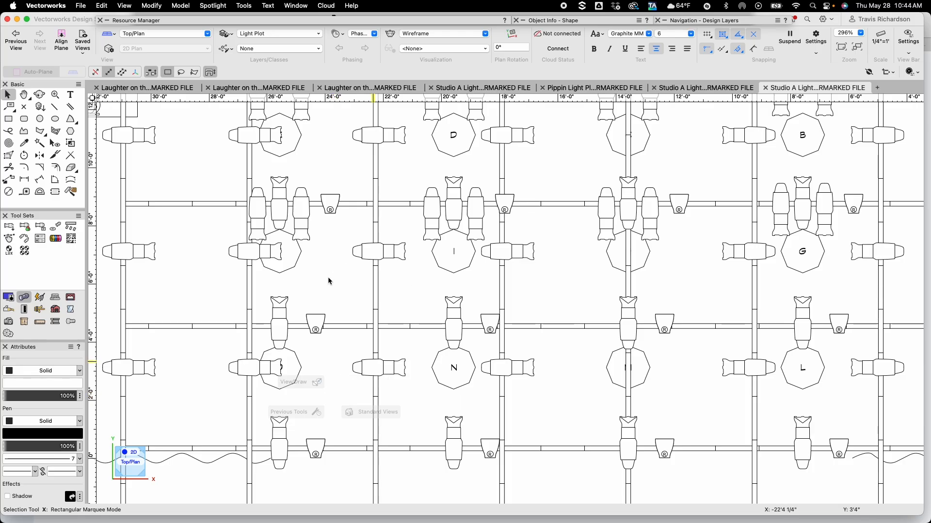
left_click(210, 5)
mouse_move(225, 90)
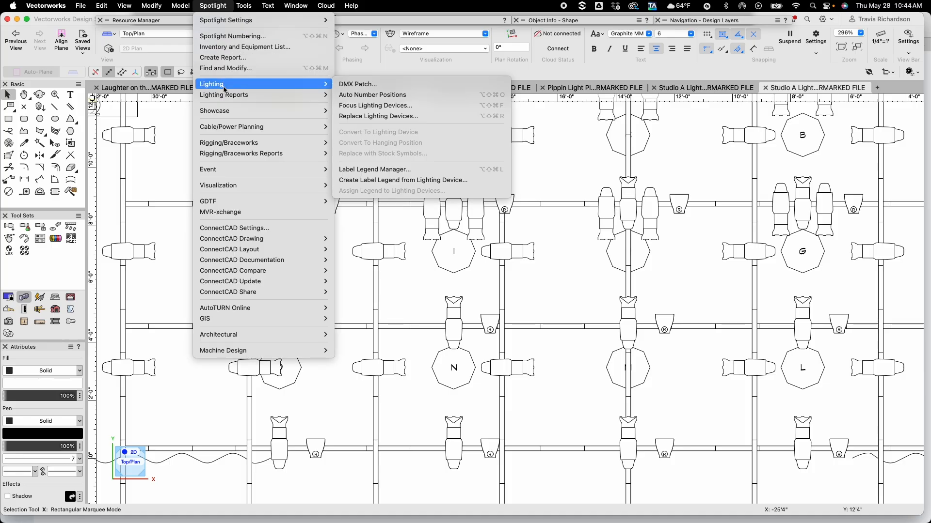
left_click(380, 169)
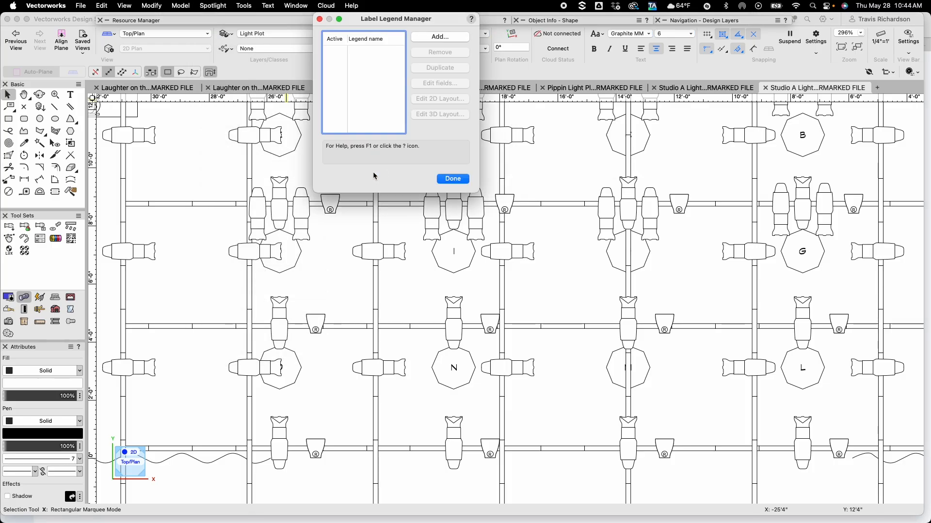
left_click_drag(384, 16, 418, 98)
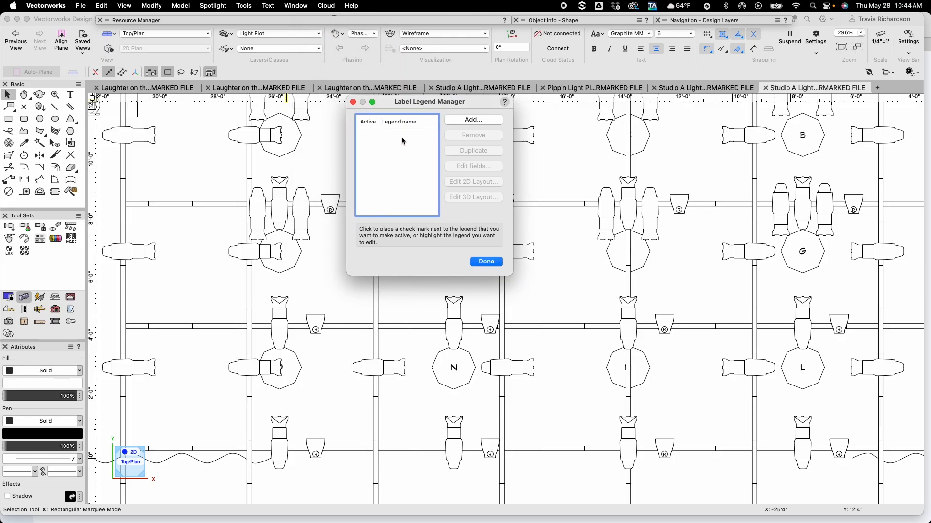
left_click(474, 122)
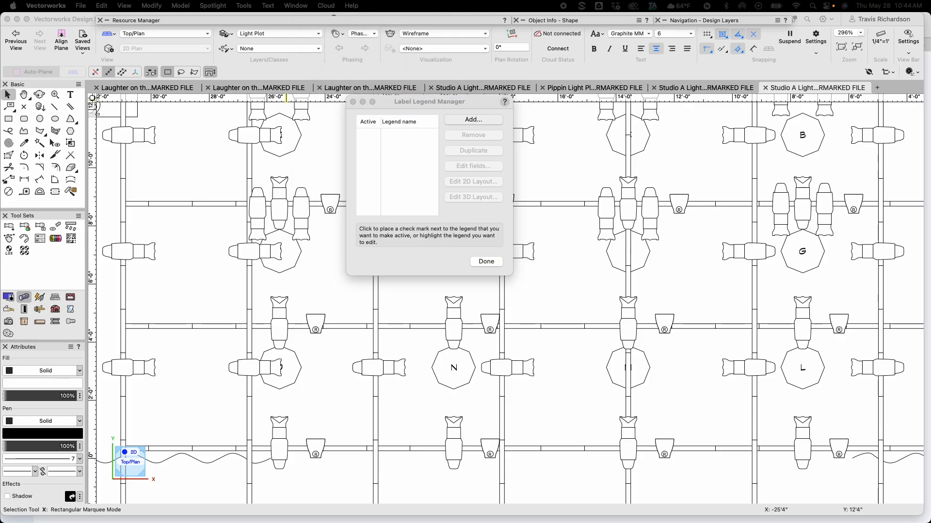
left_click_drag(171, 55, 446, 27)
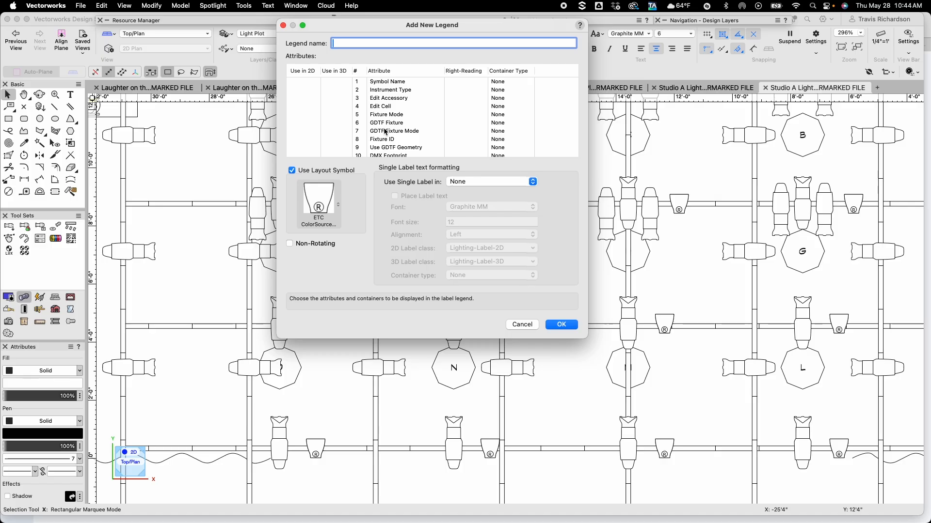
Turn on the Purpose, Unit Number and Channel attributes for use in 2D in the new legend
scroll(386, 132, "down", 3)
scroll(385, 132, "down", 5)
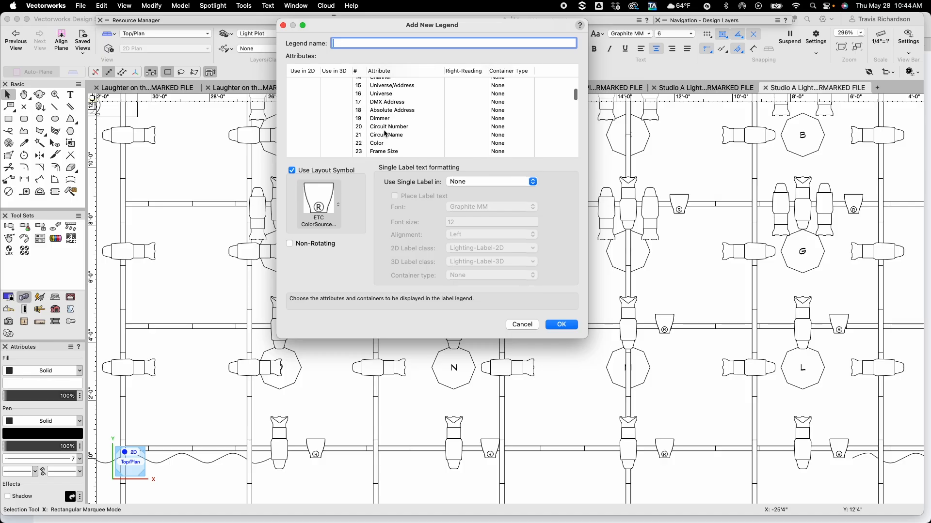
scroll(387, 134, "up", 3)
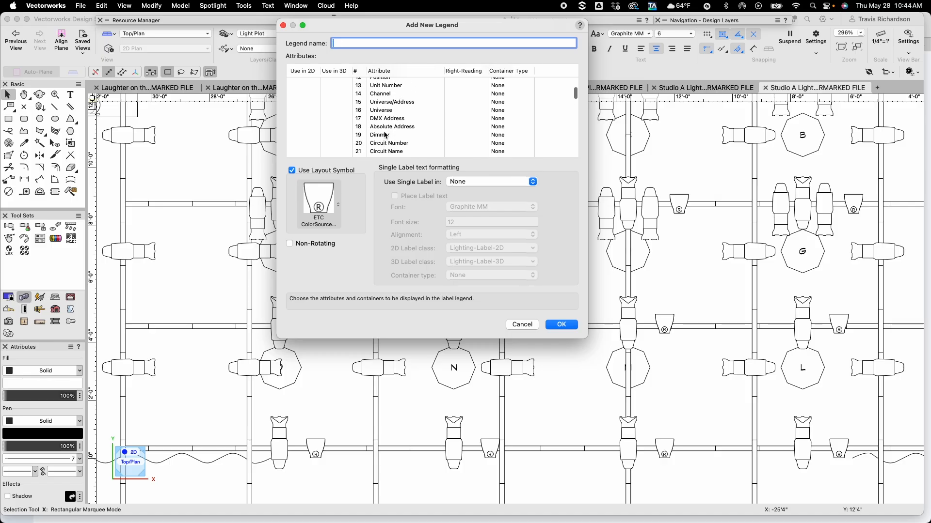
scroll(386, 135, "up", 1)
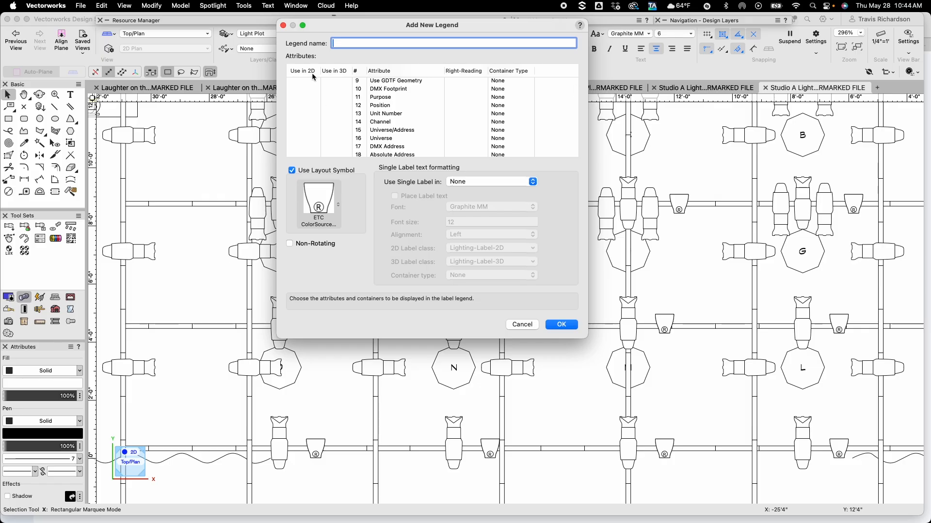
left_click(301, 105)
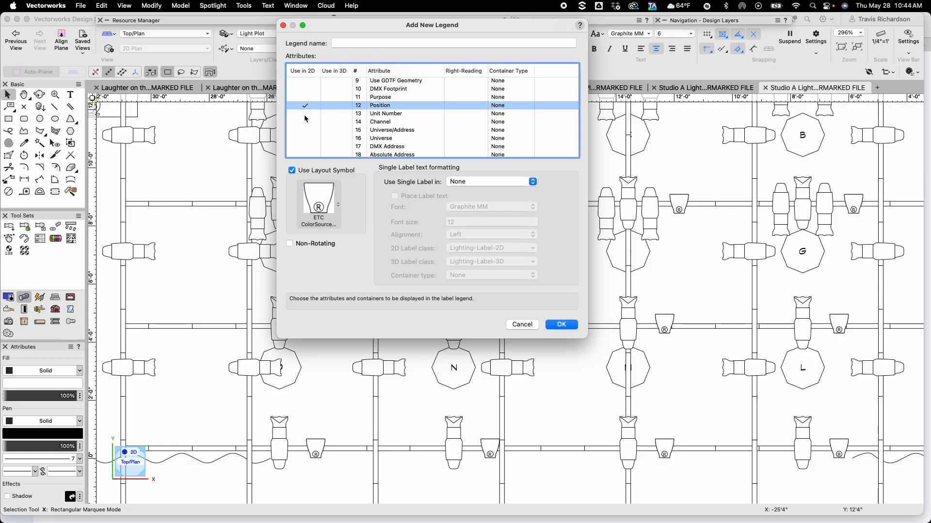
left_click(305, 114)
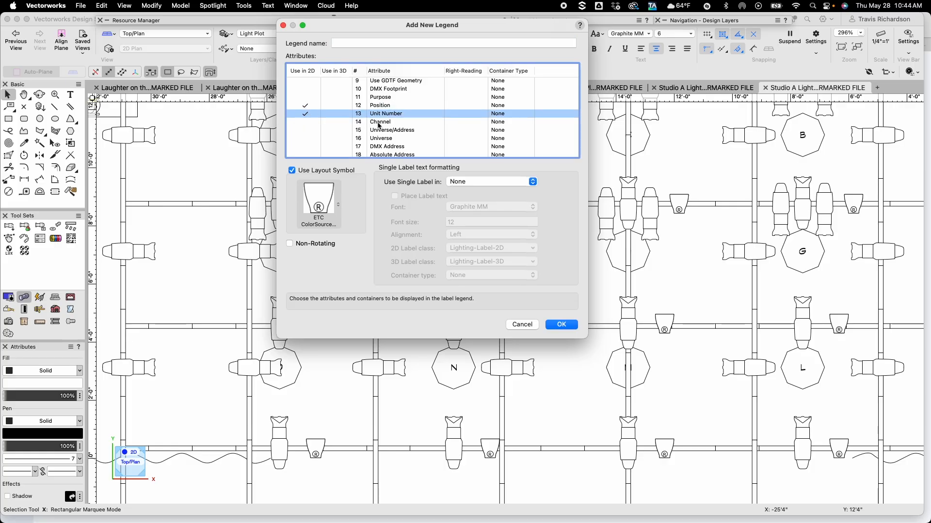
left_click(305, 105)
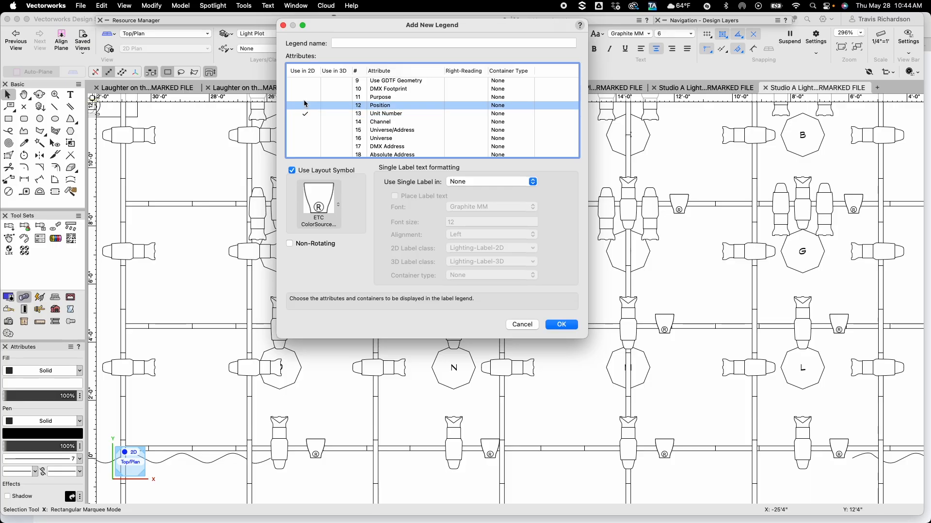
left_click(306, 98)
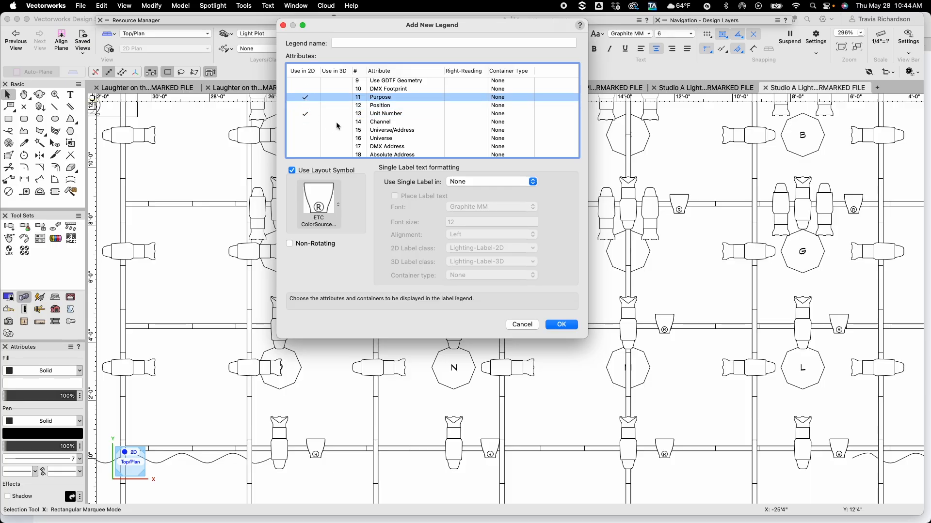
left_click(306, 122)
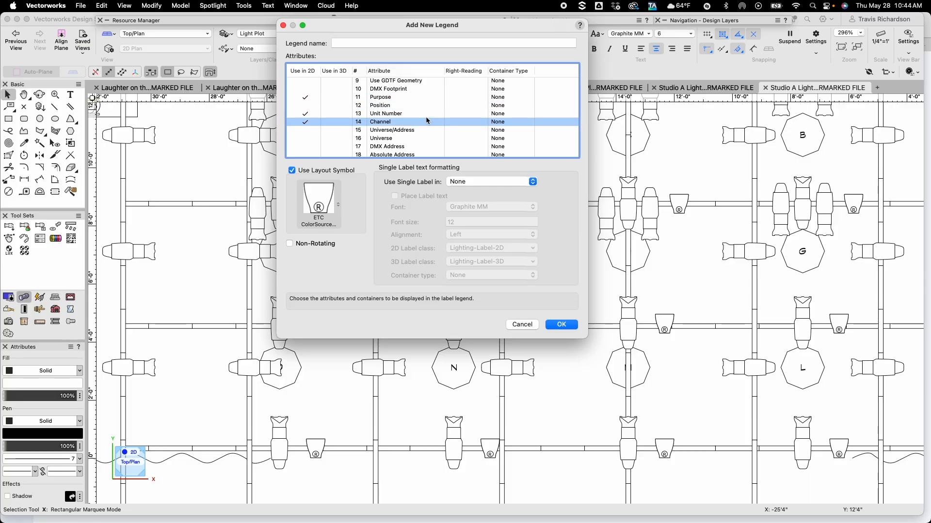
Set the Channel attribute's container type to Circle
left_click(502, 125)
left_click(502, 125)
left_click(502, 125)
left_click(502, 125)
Name the legend LED BAX and confirm the new legend
left_click(355, 45)
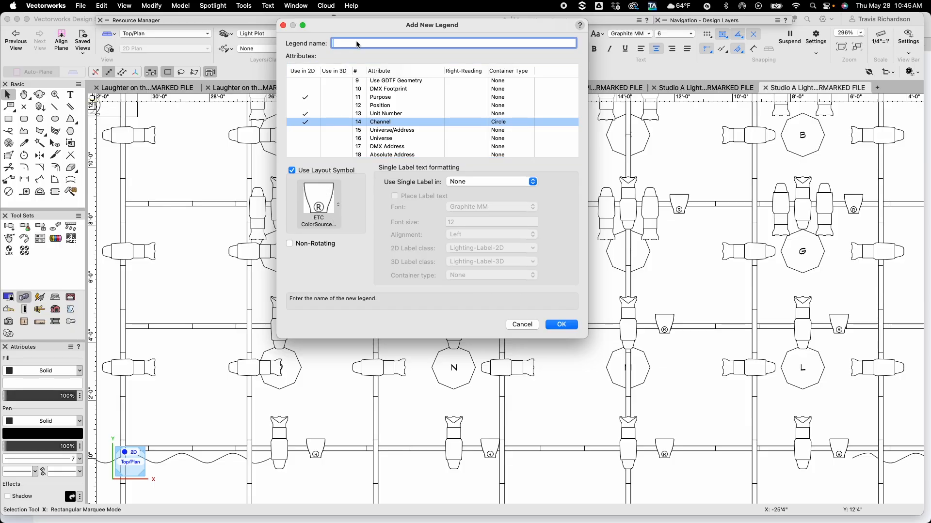
type("LED BAX")
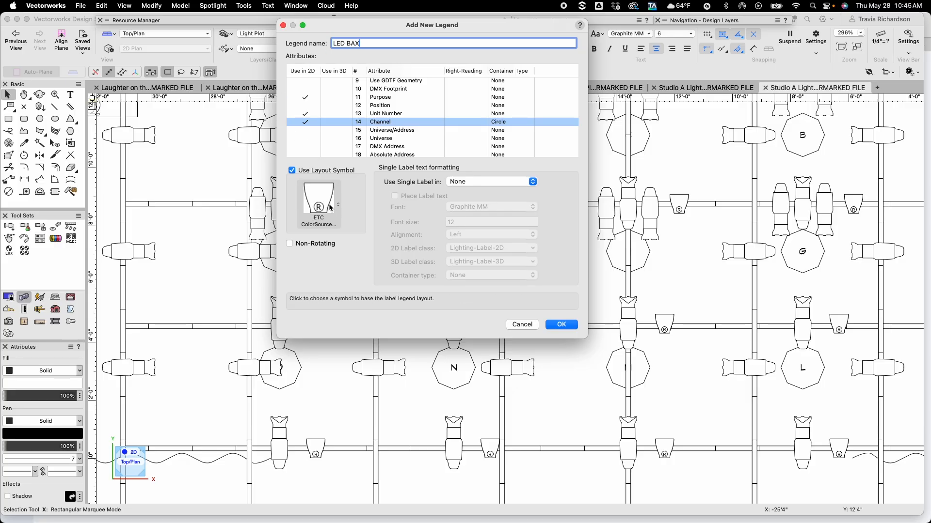
left_click(555, 331)
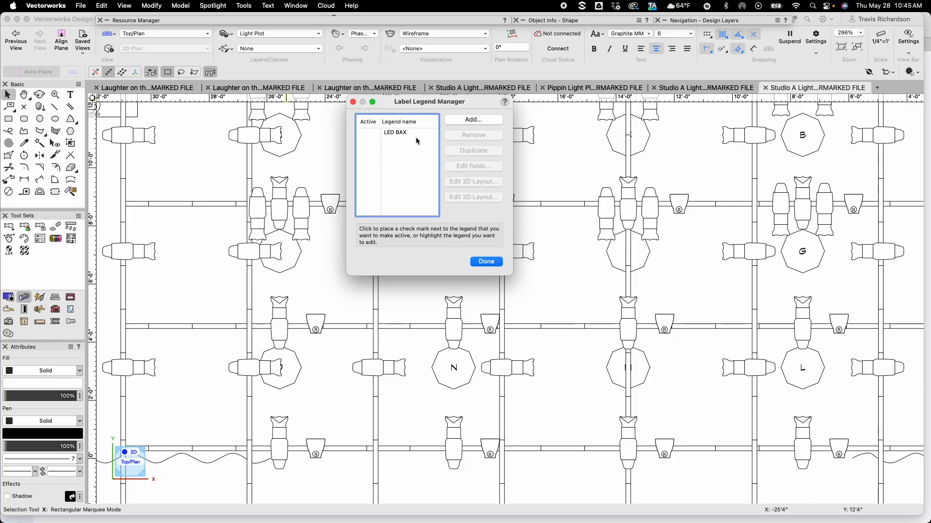
Open the 2D layout of the LED BAX legend and set the Purpose label's font size to 4
left_click(395, 135)
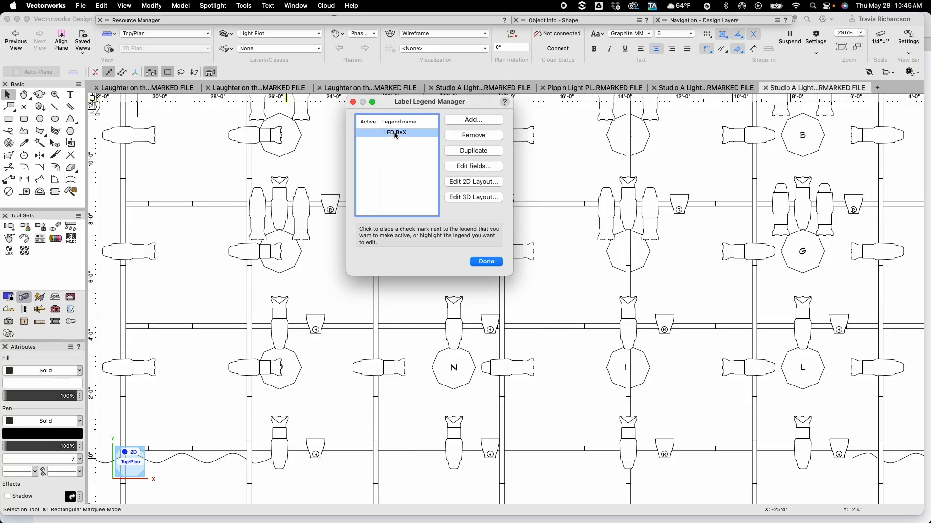
left_click(473, 183)
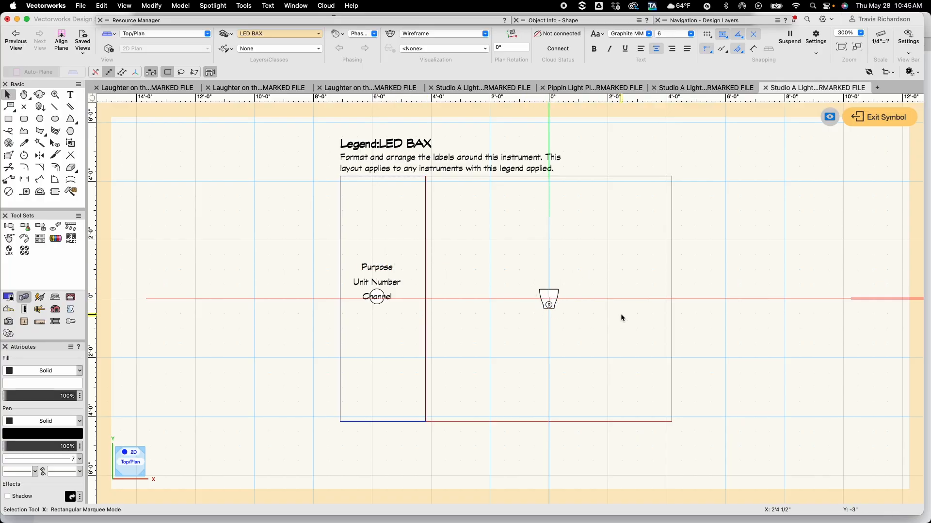
scroll(511, 317, "up", 2)
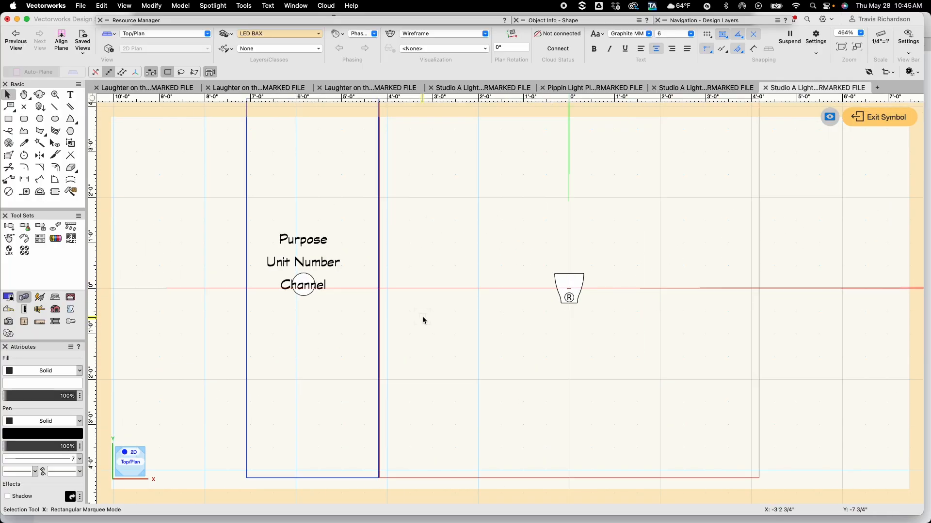
left_click(311, 239)
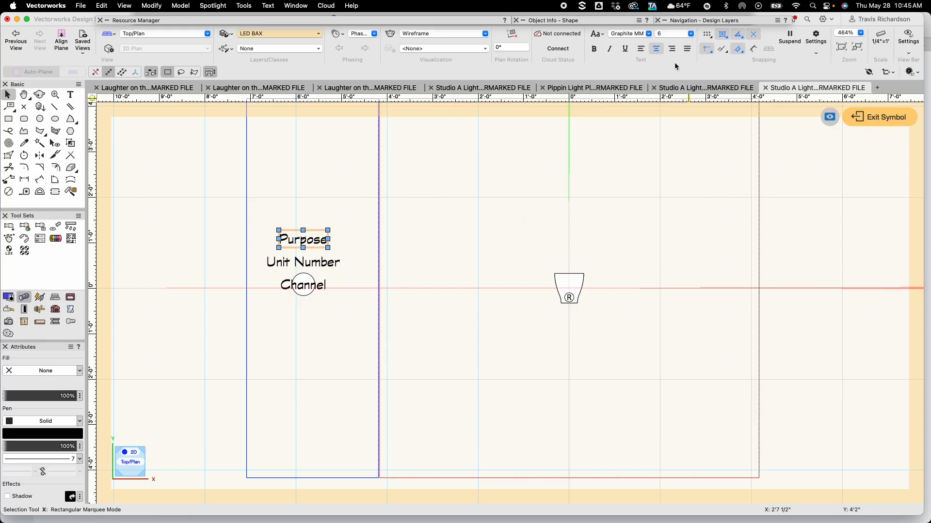
left_click(690, 34)
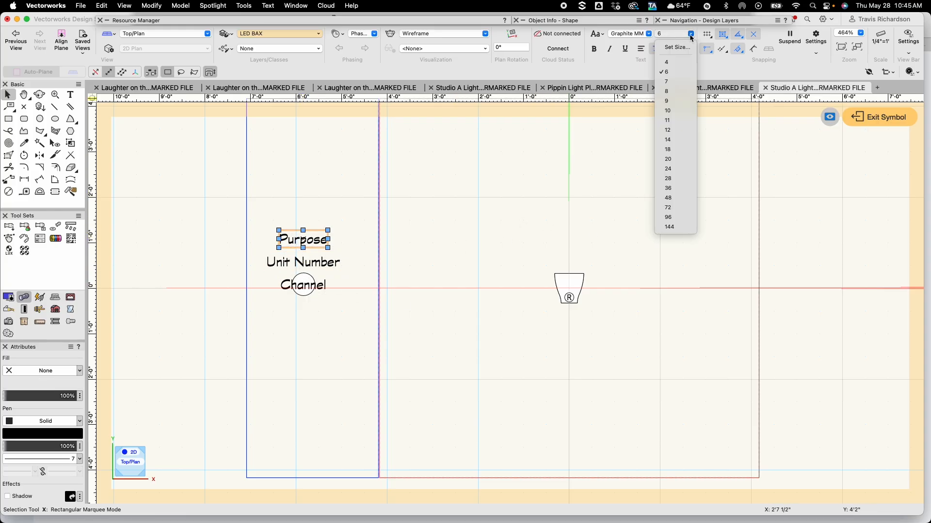
left_click(673, 63)
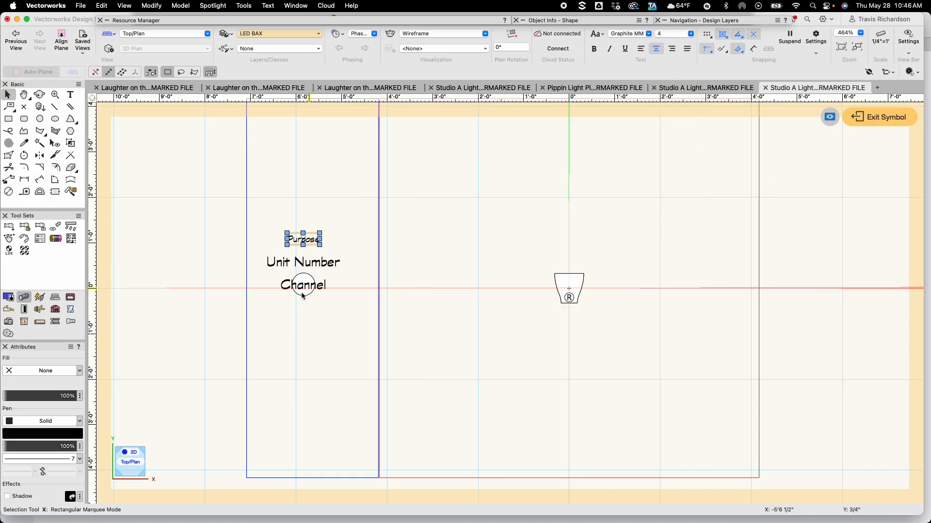
Make the Purpose label's color blue and rotate it 90 degrees
left_click(44, 439)
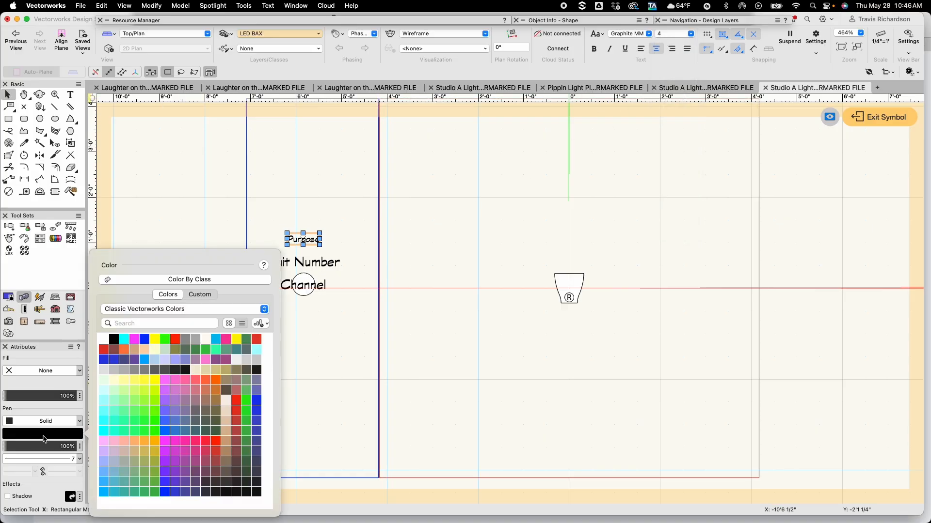
left_click(144, 338)
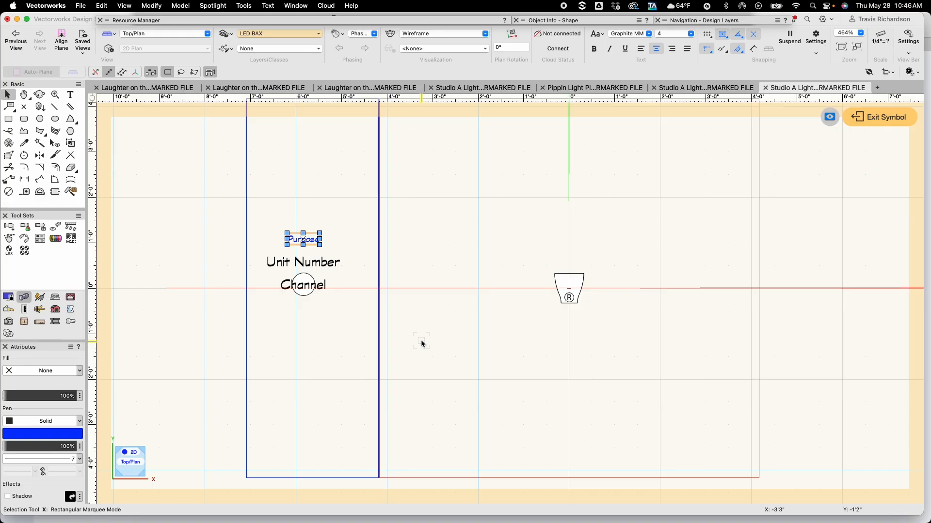
key("super+l")
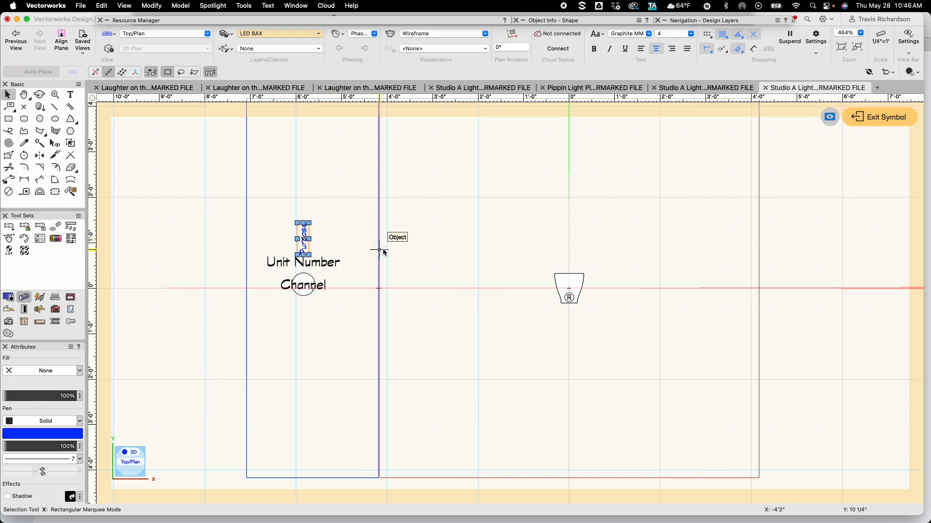
Arrange the labels on the instrument: Purpose beside its left edge, Unit Number across its centre, Channel below it
left_click_drag(303, 239, 547, 290)
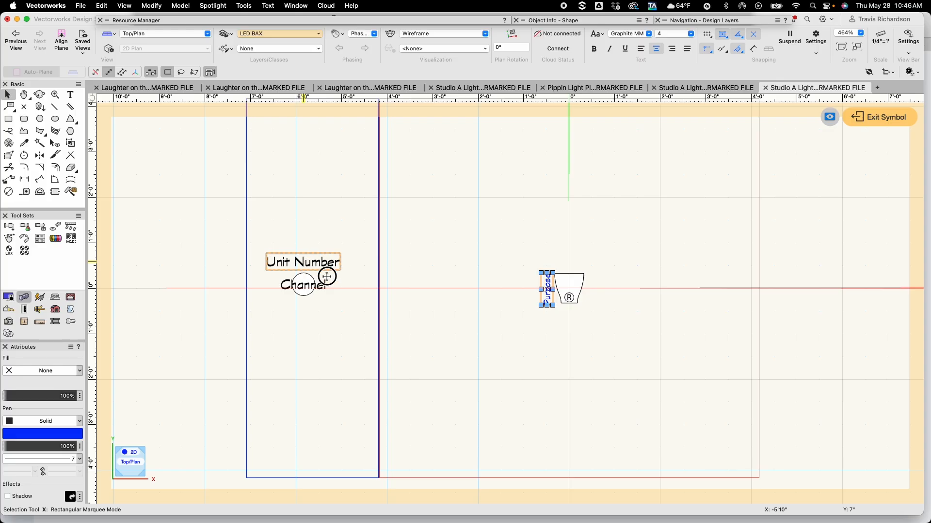
left_click_drag(330, 271, 568, 290)
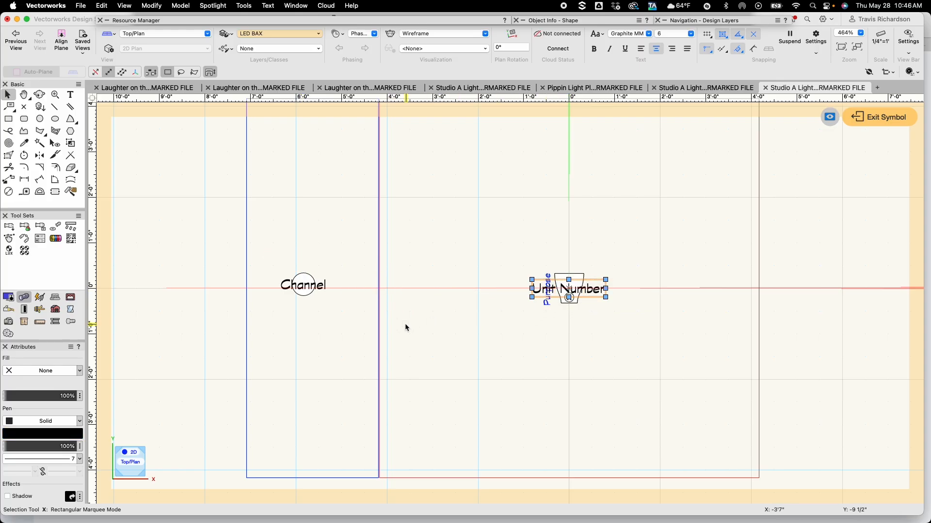
left_click_drag(271, 251, 349, 333)
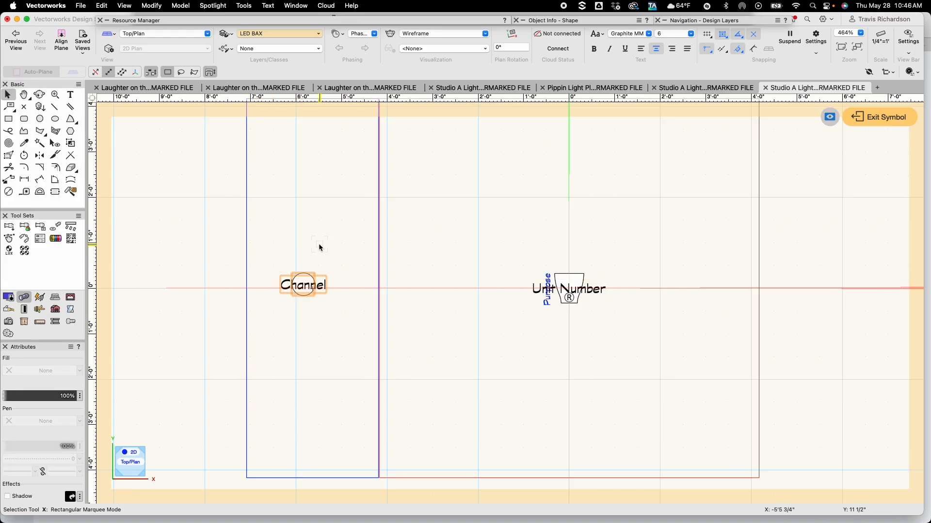
left_click_drag(304, 273, 566, 277)
scroll(566, 310, "up", 4)
scroll(565, 276, "down", 2)
scroll(565, 277, "down", 1)
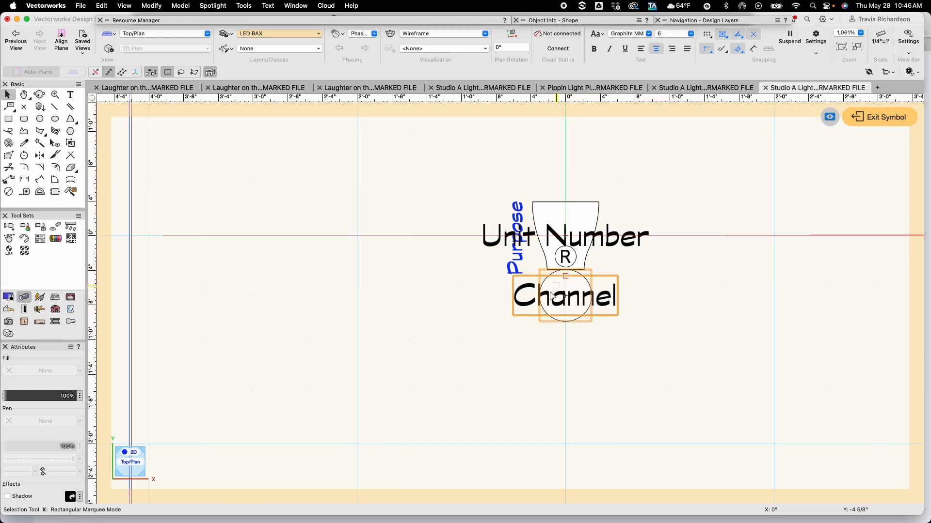
left_click(586, 361)
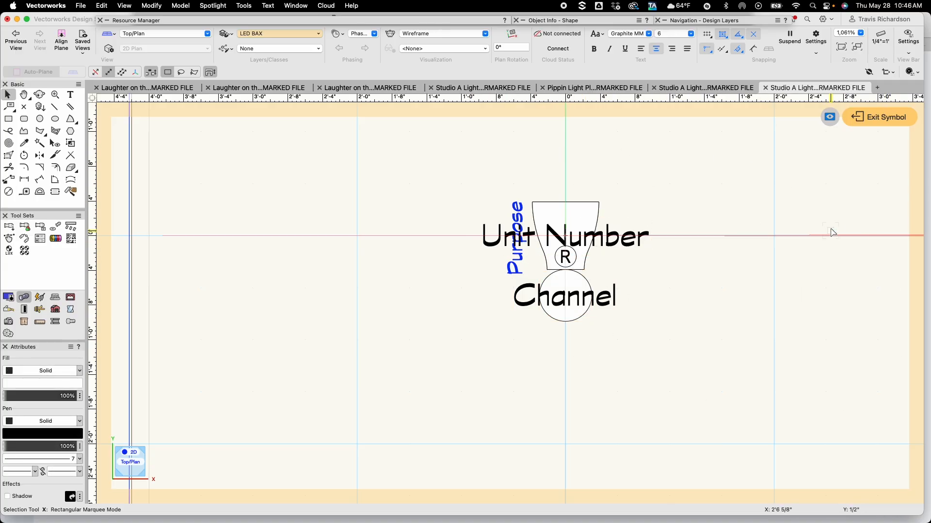
Exit the legend layout and reopen the Label Legend Manager
left_click(881, 120)
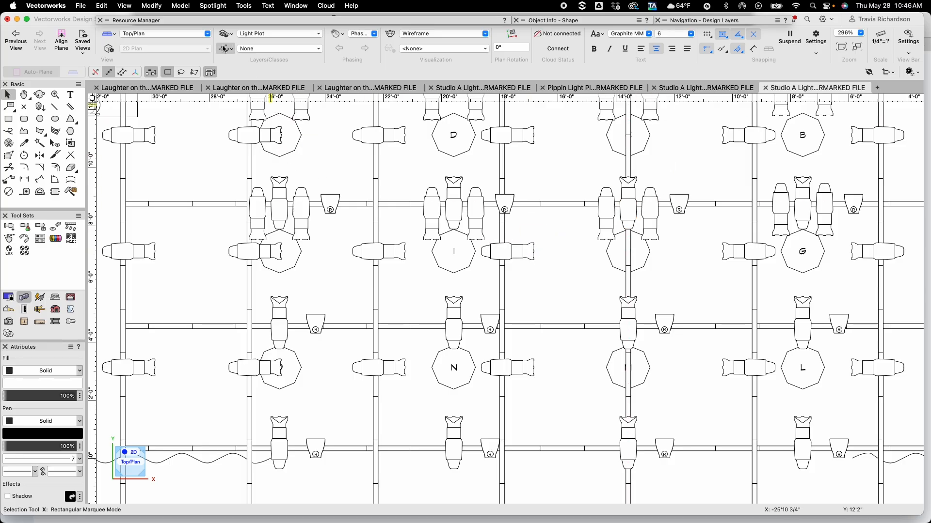
left_click(213, 6)
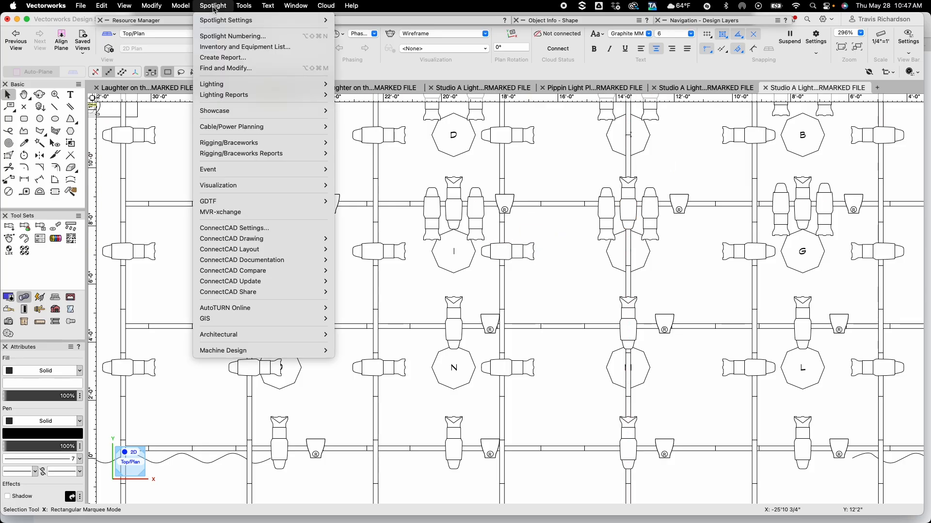
mouse_move(252, 86)
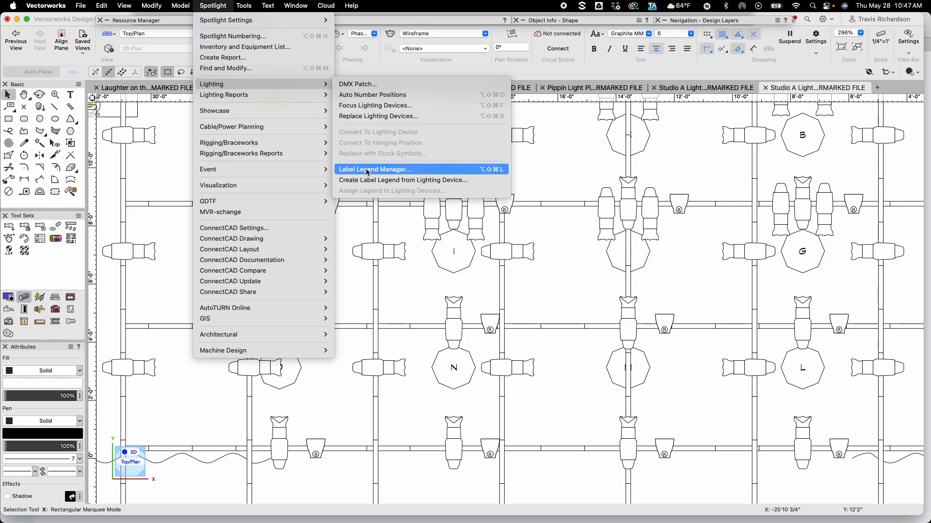
left_click(367, 170)
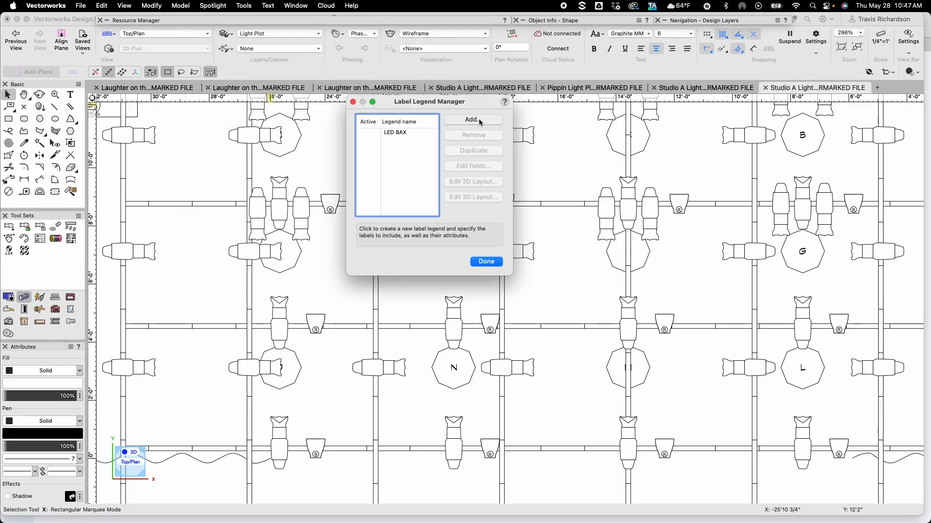
Add a new label legend named F/L showing Purpose, Unit Number and Channel in 2D, with Channel in a Circle container
left_click(474, 119)
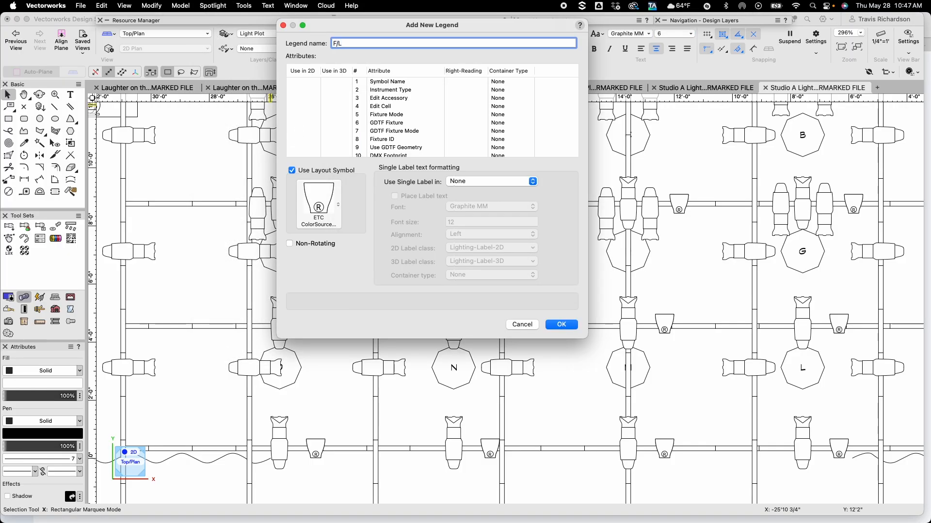
scroll(402, 128, "down", 2)
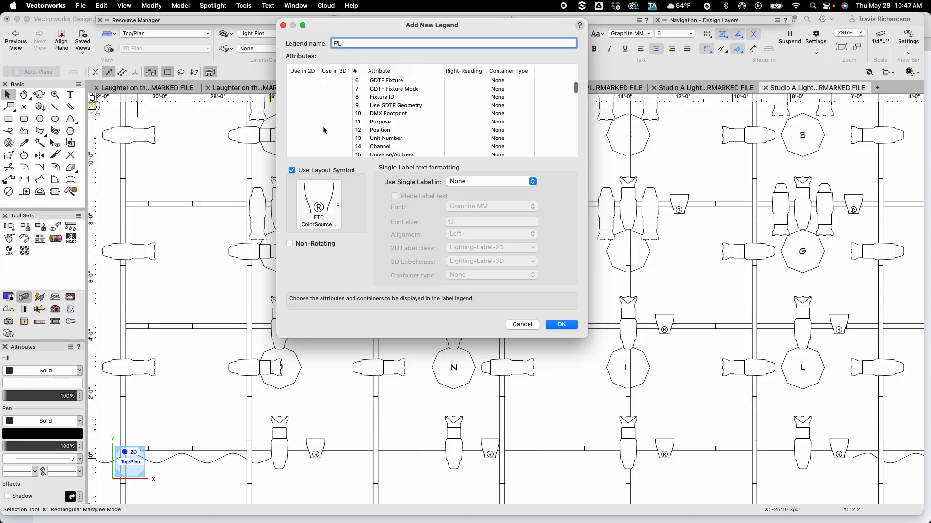
left_click(301, 121)
left_click(298, 139)
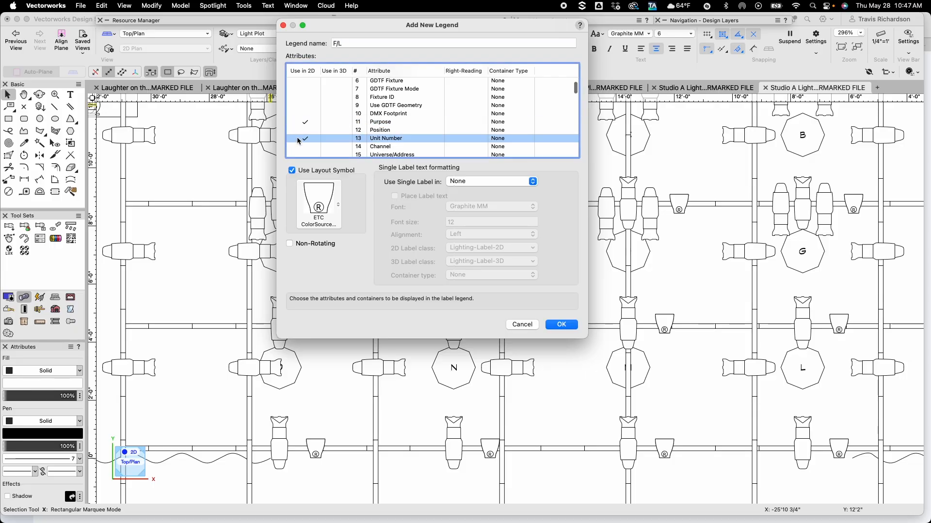
left_click(306, 147)
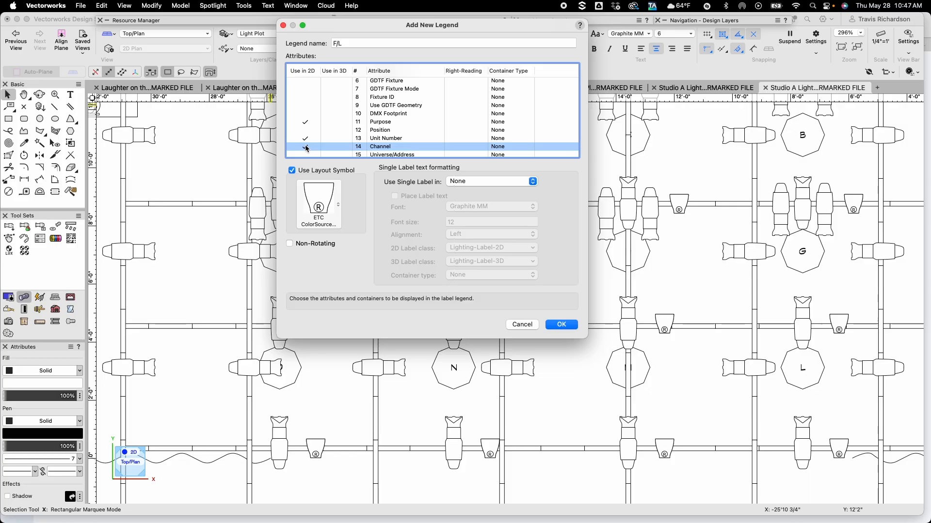
left_click(502, 147)
left_click(502, 146)
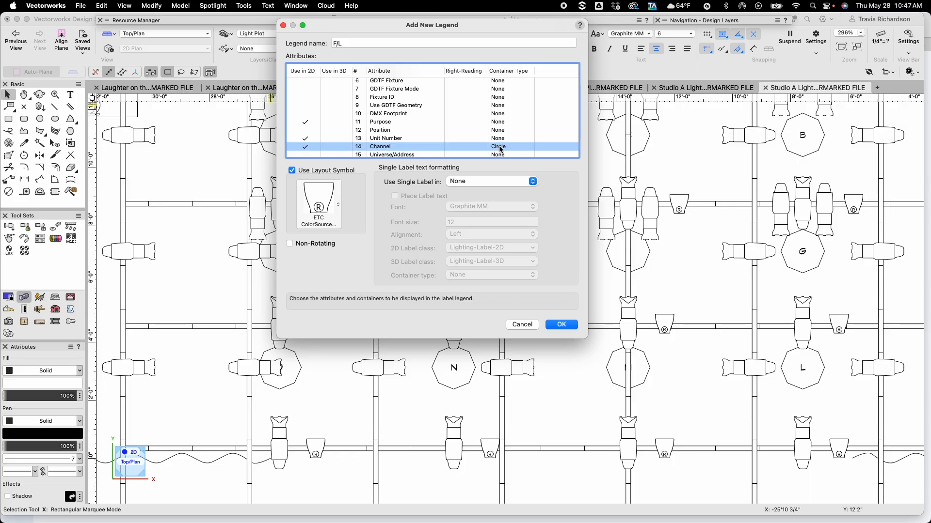
Choose ETC Source 4 36deg as the F/L legend's layout symbol and confirm the new legend
left_click(329, 201)
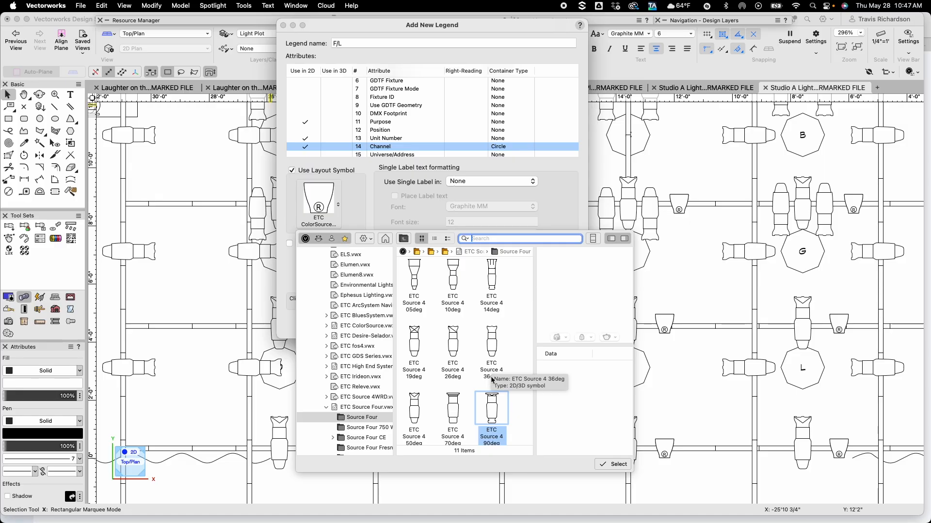
double_click(491, 346)
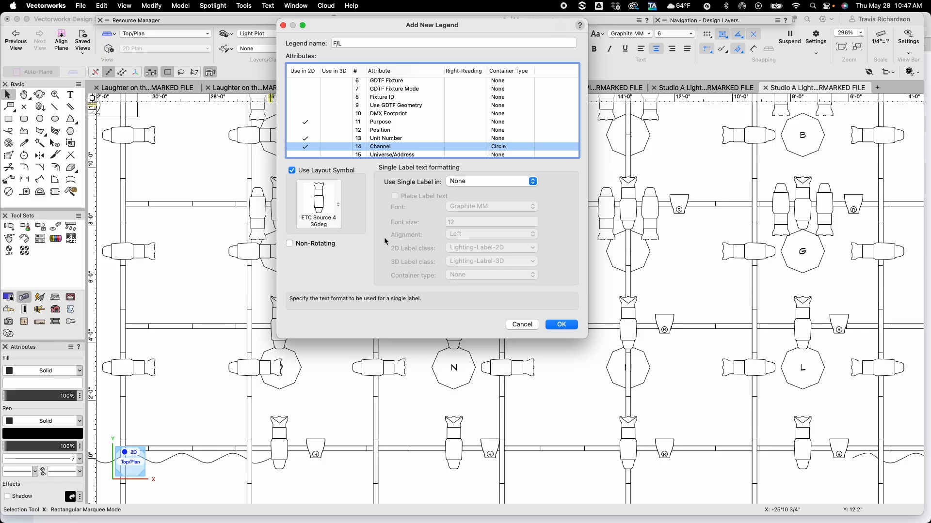
left_click(559, 326)
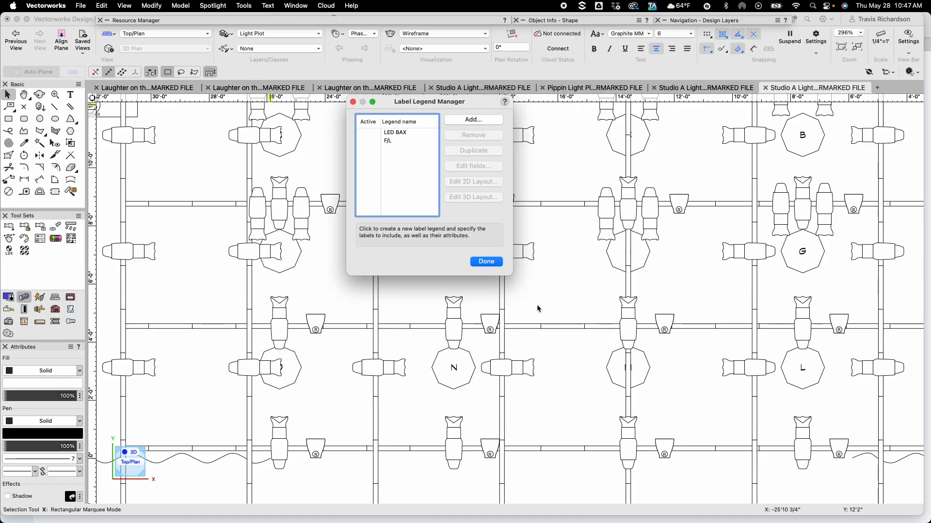
Open the 2D layout of the F/L legend and set the Purpose label's font size to 4
left_click(394, 140)
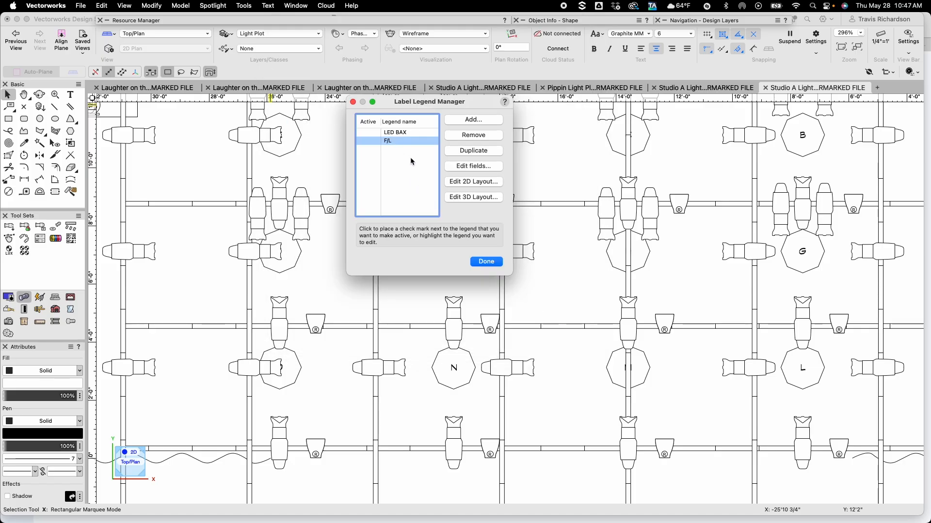
left_click(475, 182)
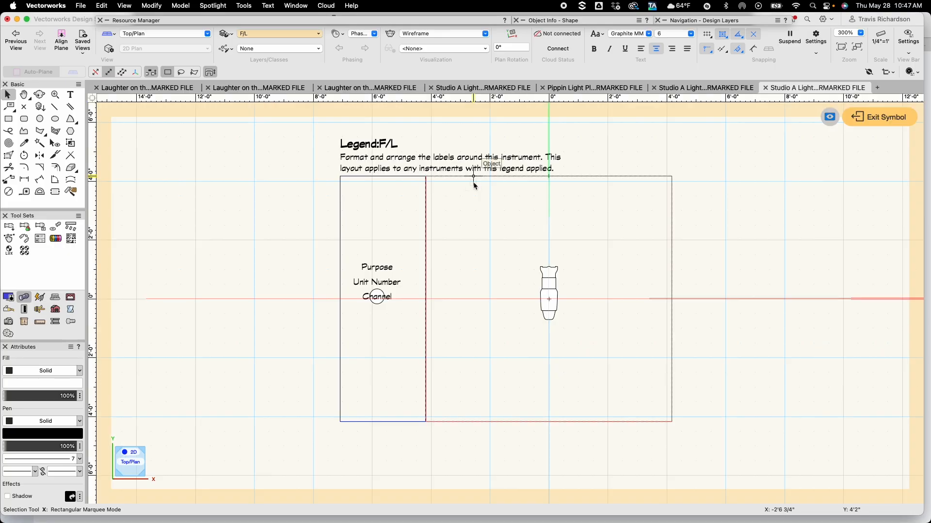
left_click(377, 267)
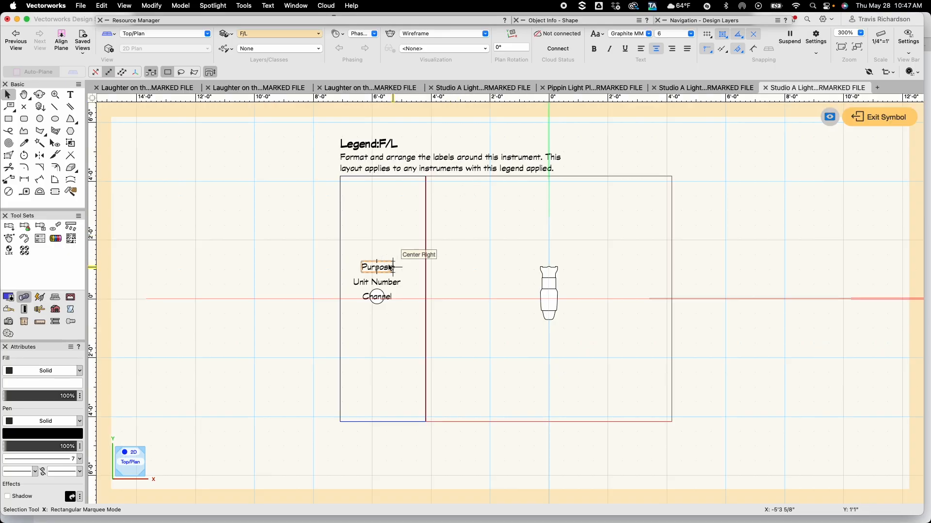
left_click(677, 38)
left_click(675, 63)
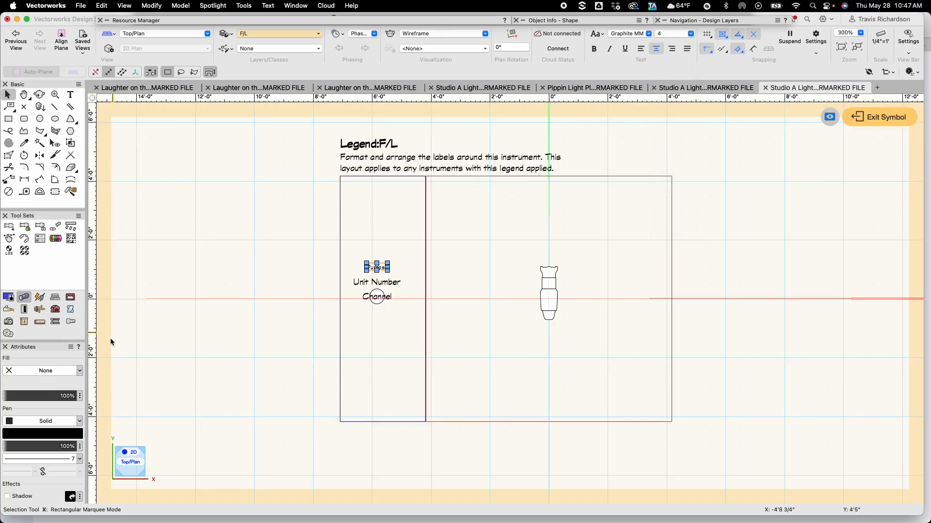
Make the Purpose label's color blue and rotate it 90 degrees
left_click(57, 439)
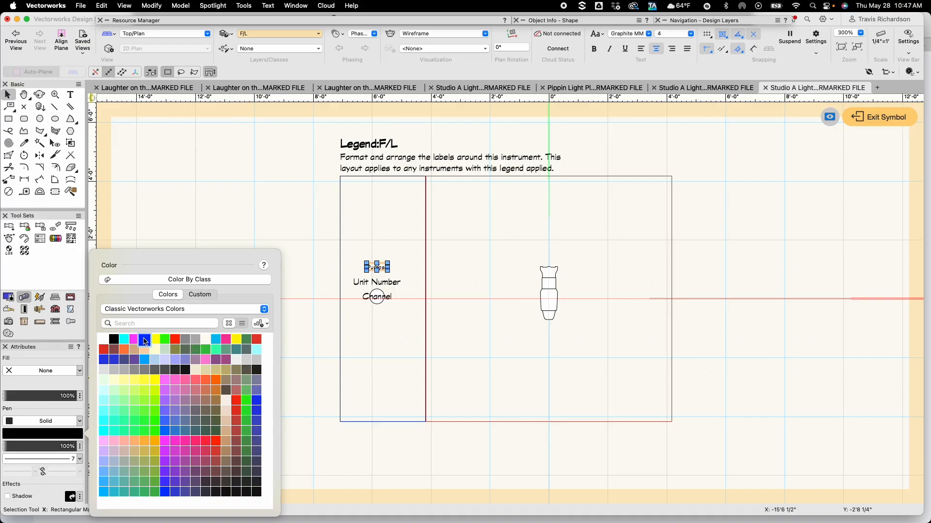
left_click(145, 341)
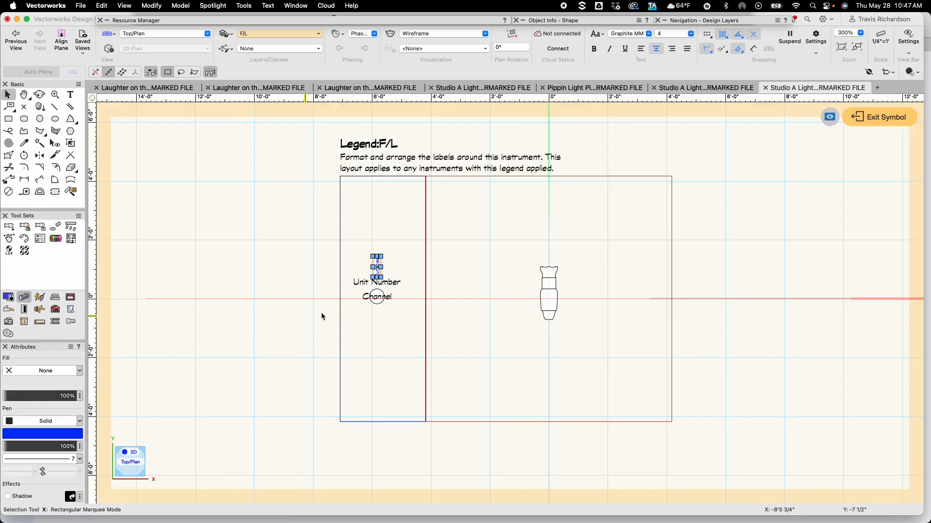
Arrange the labels on the instrument: Purpose beside its left edge, Unit Number across its centre, Channel below it
scroll(528, 289, "up", 5)
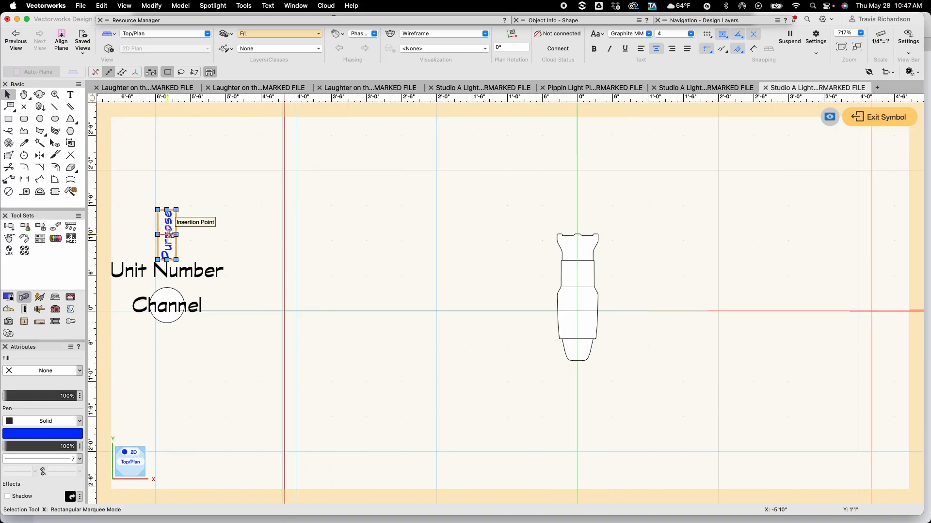
left_click_drag(167, 235, 548, 270)
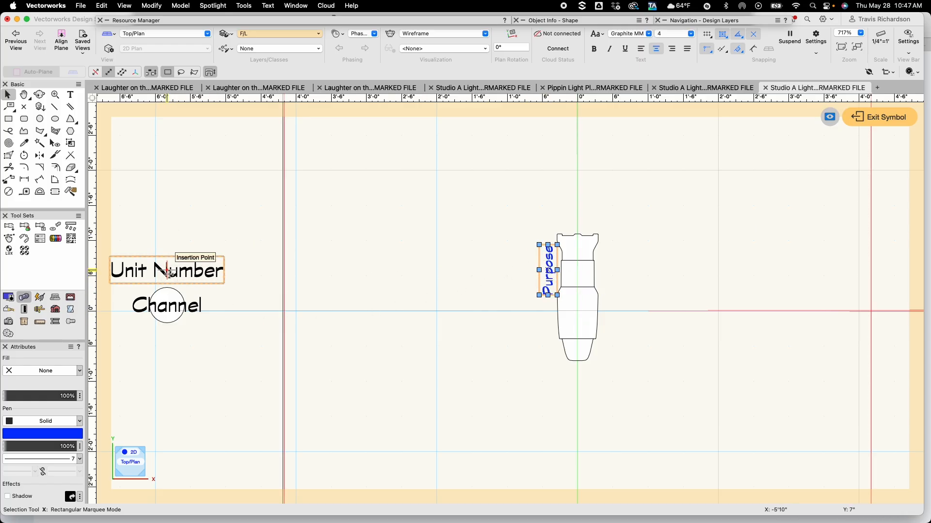
left_click_drag(167, 271, 576, 311)
left_click_drag(128, 270, 218, 353)
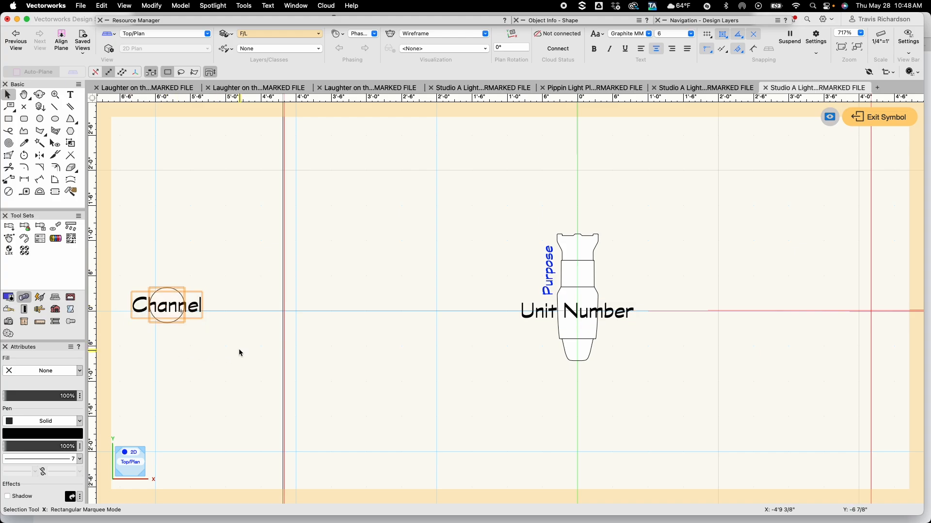
left_click_drag(167, 286, 577, 361)
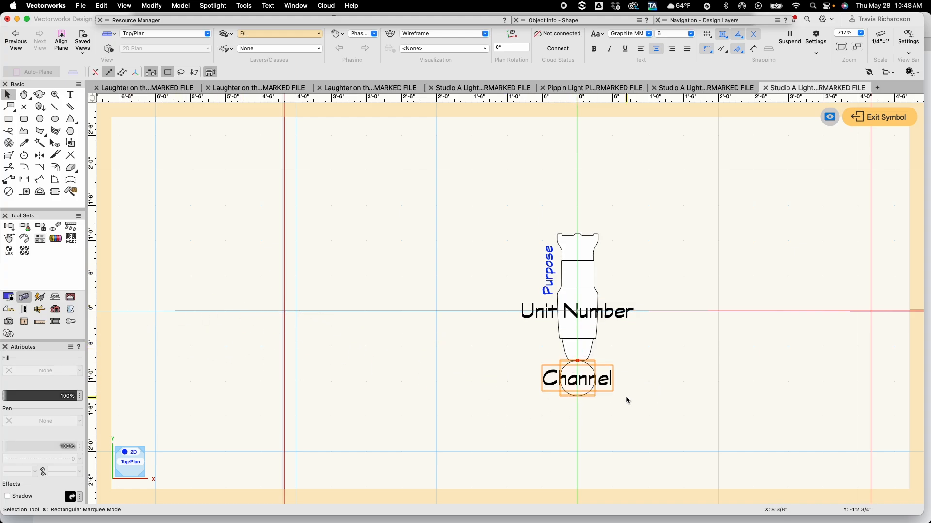
left_click(663, 406)
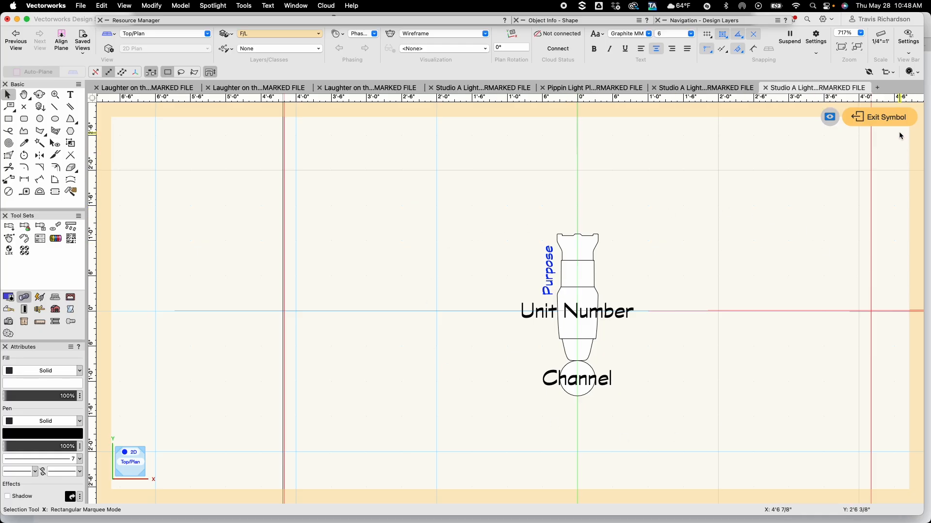
Exit the legend layout and reopen the Label Legend Manager
left_click(885, 121)
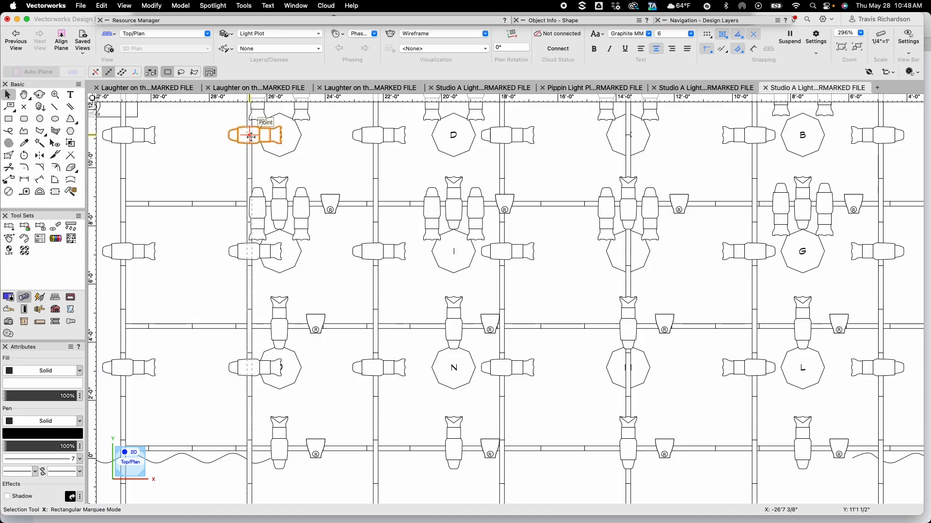
left_click(213, 5)
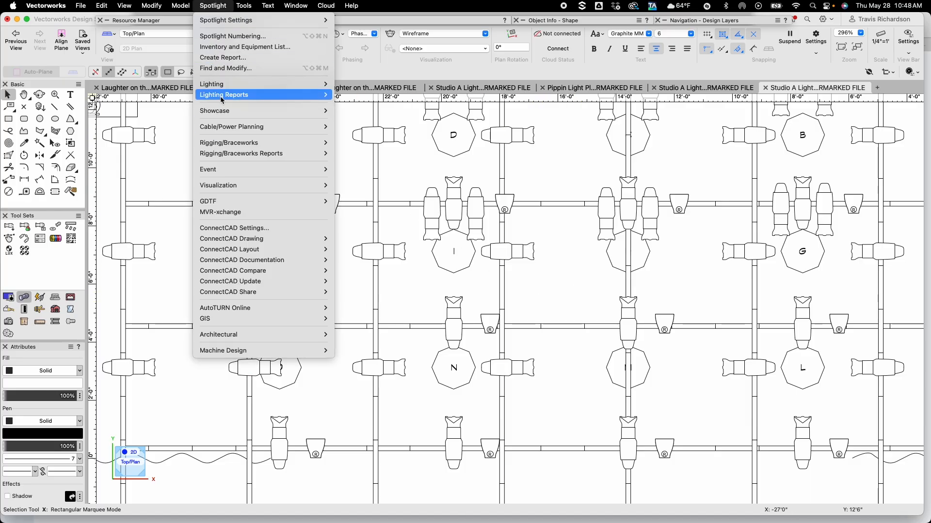
mouse_move(221, 86)
left_click(392, 168)
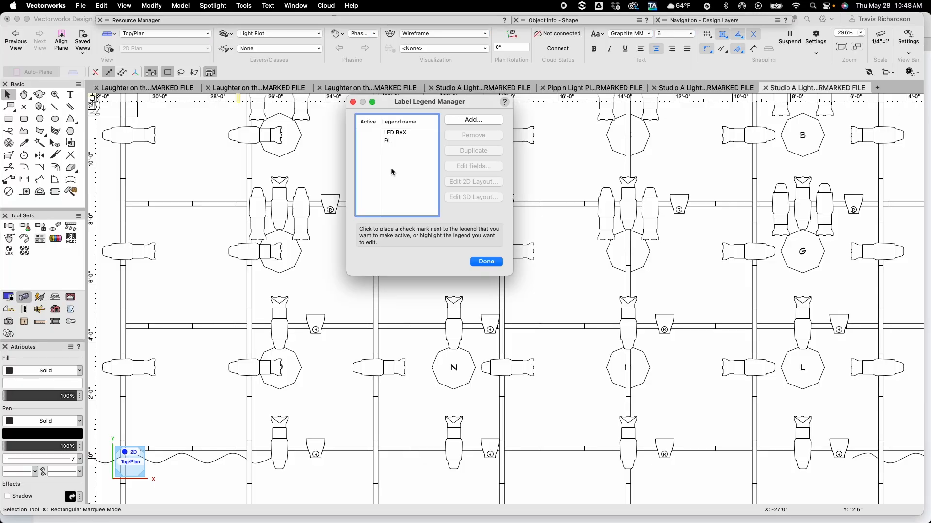
Add a label legend named S/L<L showing Purpose, Unit Number and Channel in 2D, with Channel in a Circle container
left_click(474, 120)
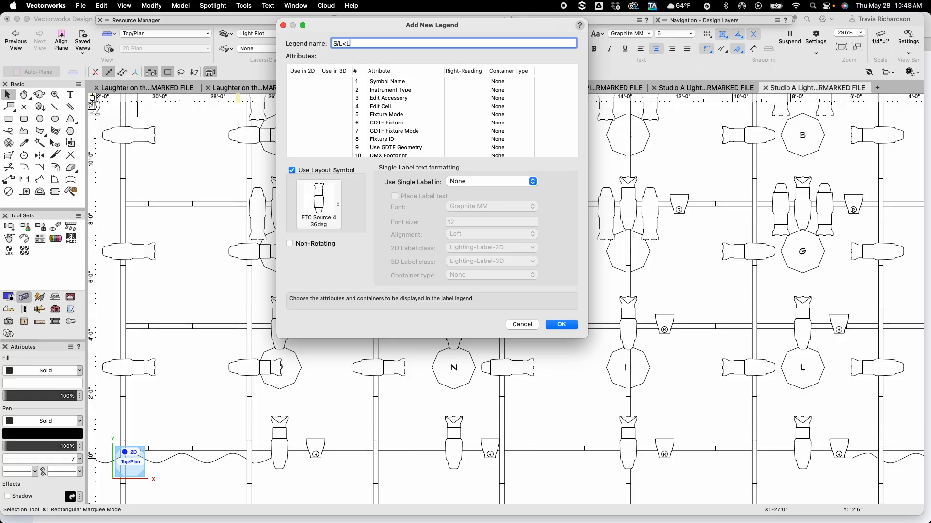
scroll(367, 130, "down", 3)
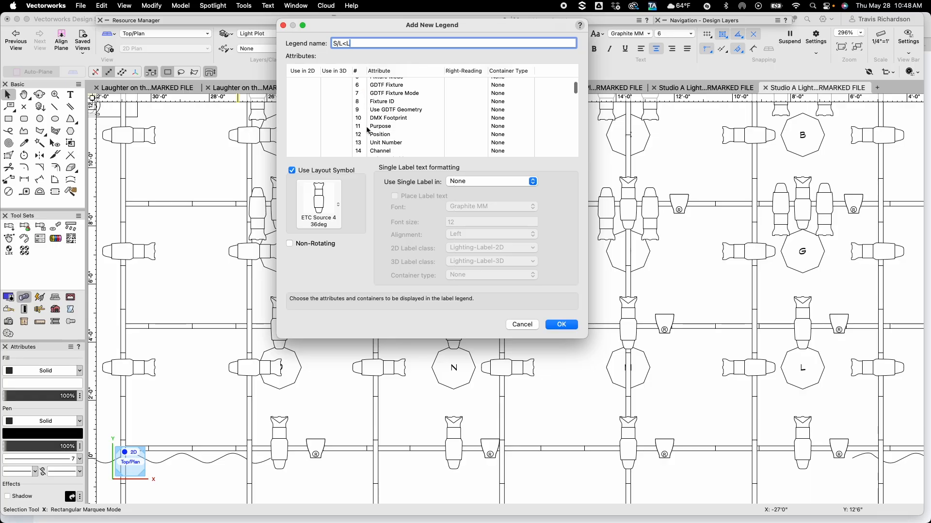
left_click(305, 127)
left_click(305, 142)
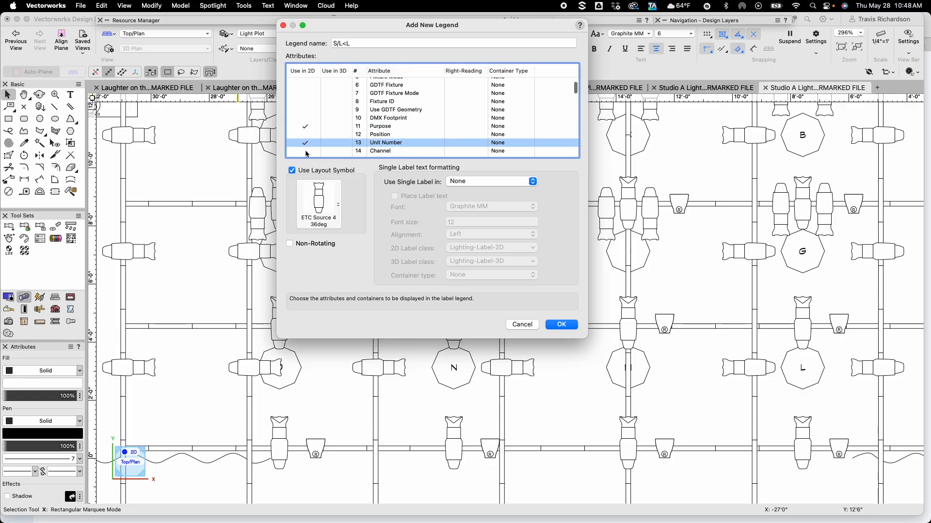
left_click(310, 152)
left_click(500, 153)
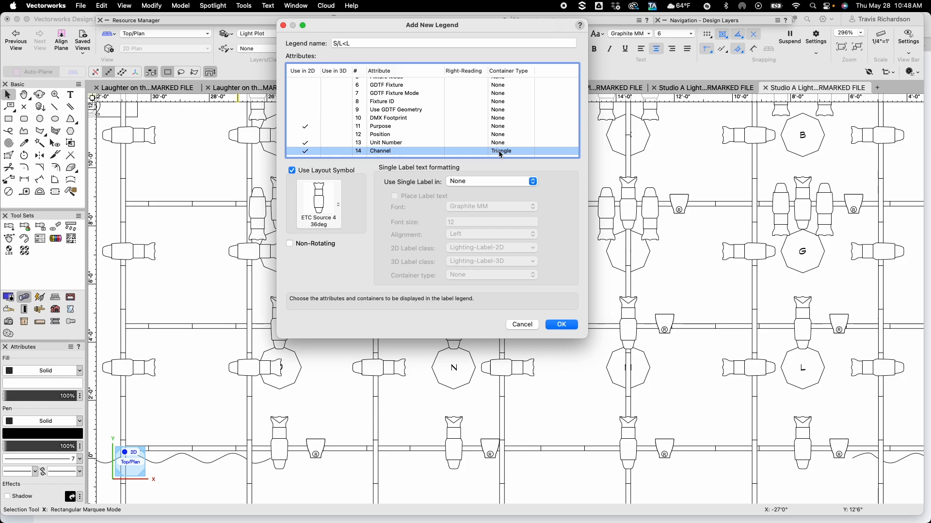
left_click(501, 153)
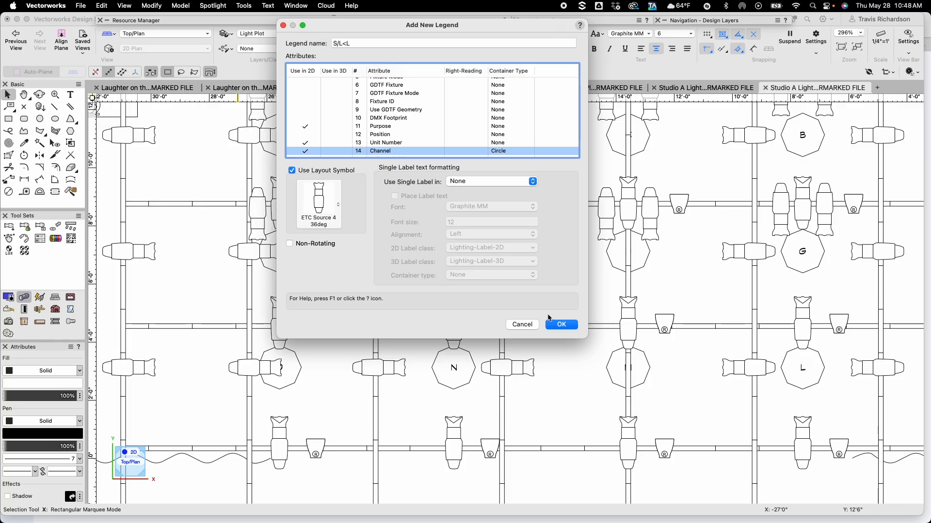
left_click(561, 325)
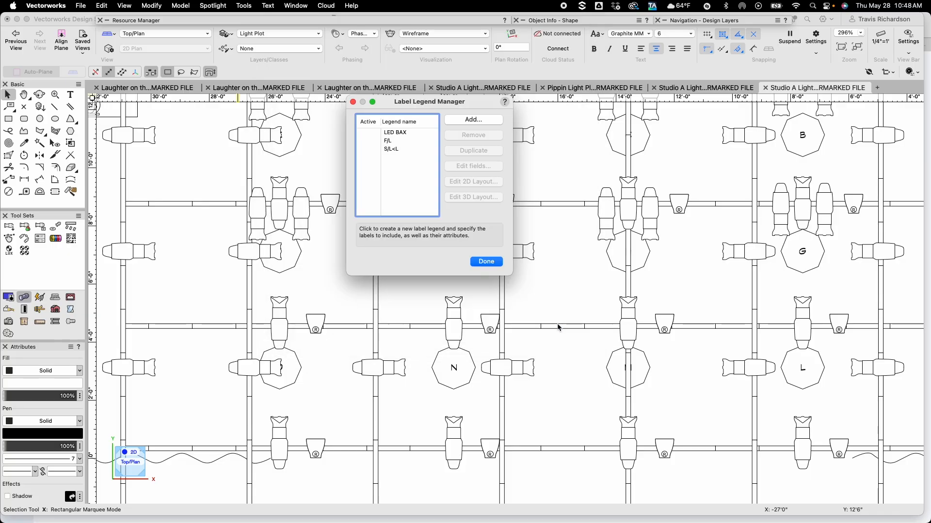
Open the 2D layout of the S/L<L legend and set the Purpose label's font size to 4
left_click(395, 151)
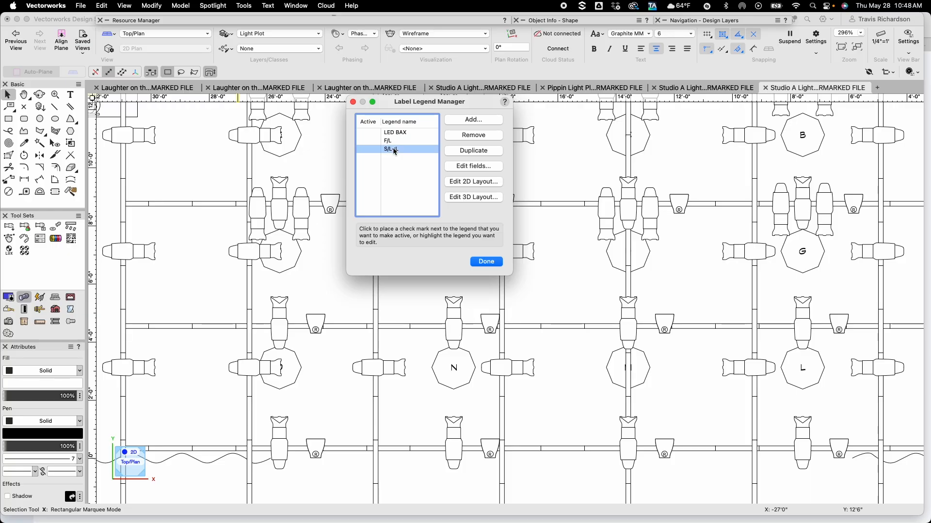
left_click(474, 181)
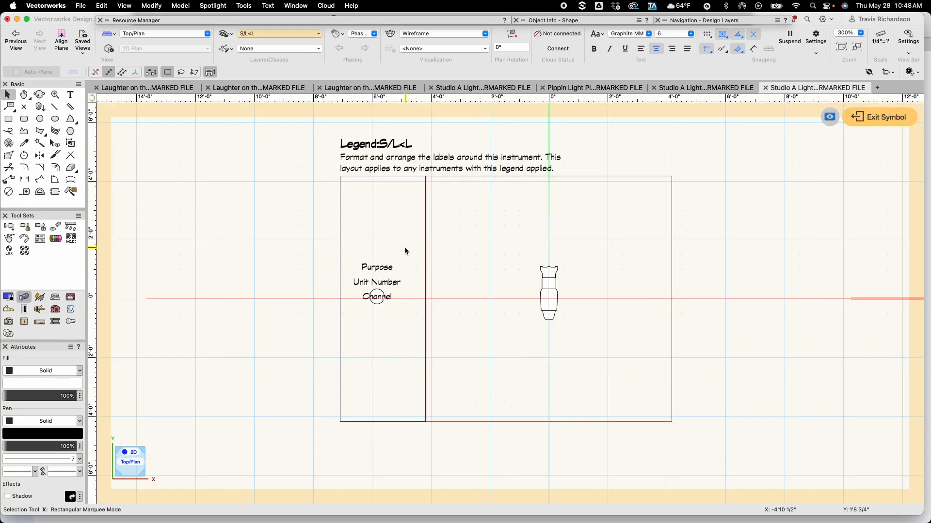
left_click(377, 267)
left_click(675, 38)
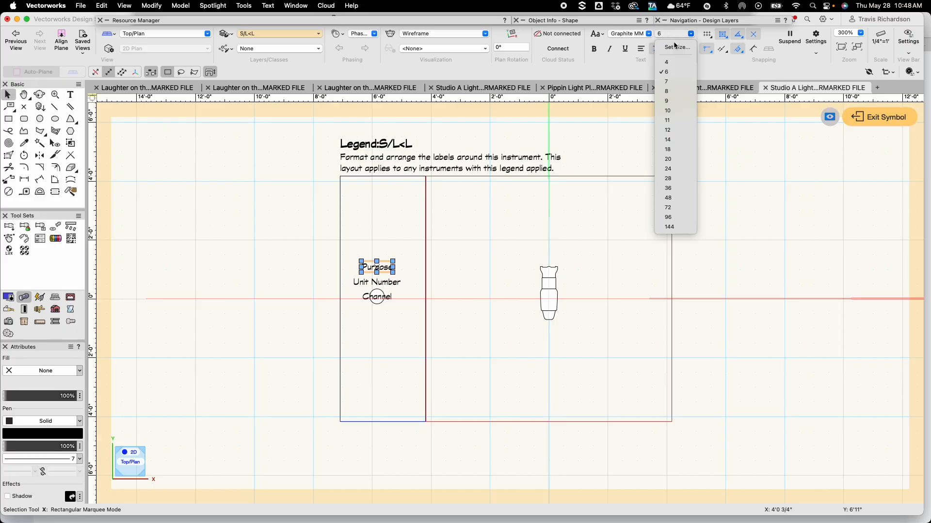
left_click(666, 63)
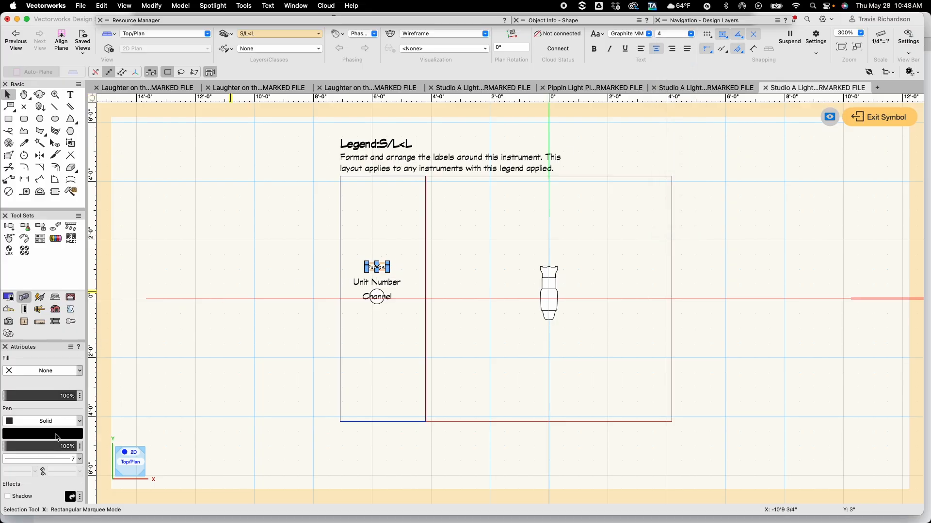
Make the Purpose label's color blue and rotate it 90 degrees
left_click(57, 435)
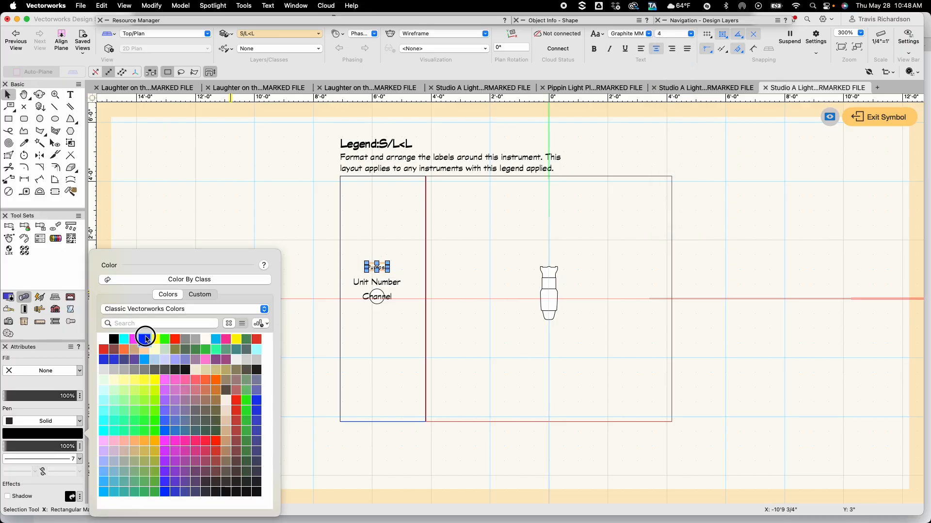
left_click(145, 339)
key("super+l")
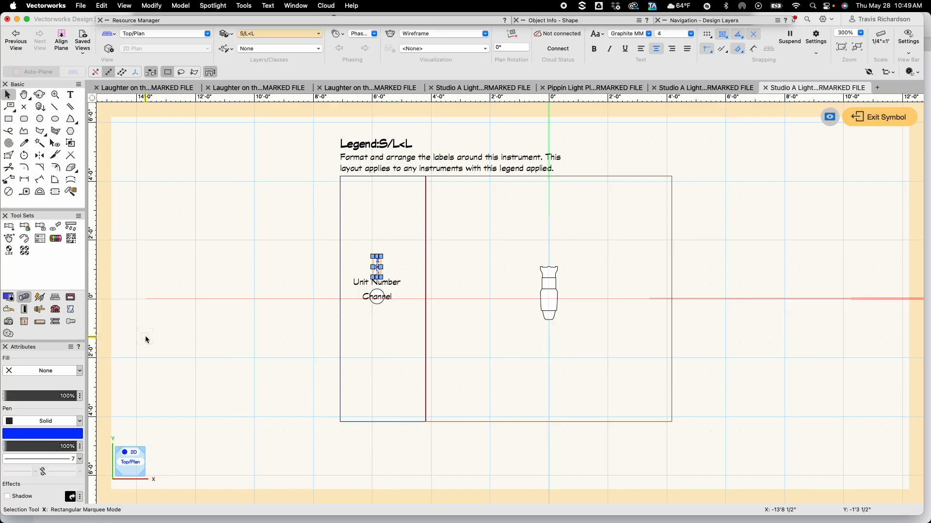
scroll(405, 262, "up", 4)
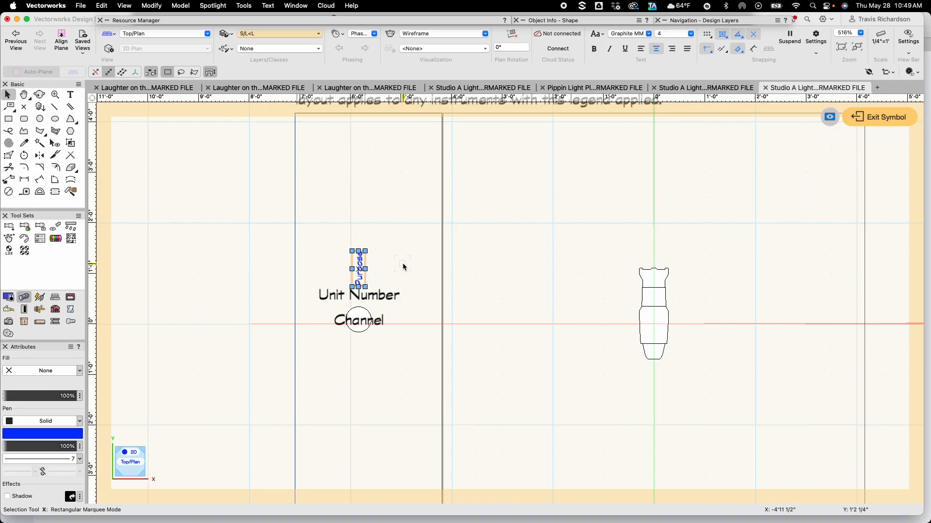
Arrange the S/L<L labels with Purpose beside the fixture, Unit Number across it and Channel below it, then exit the layout
left_click_drag(359, 271, 753, 303)
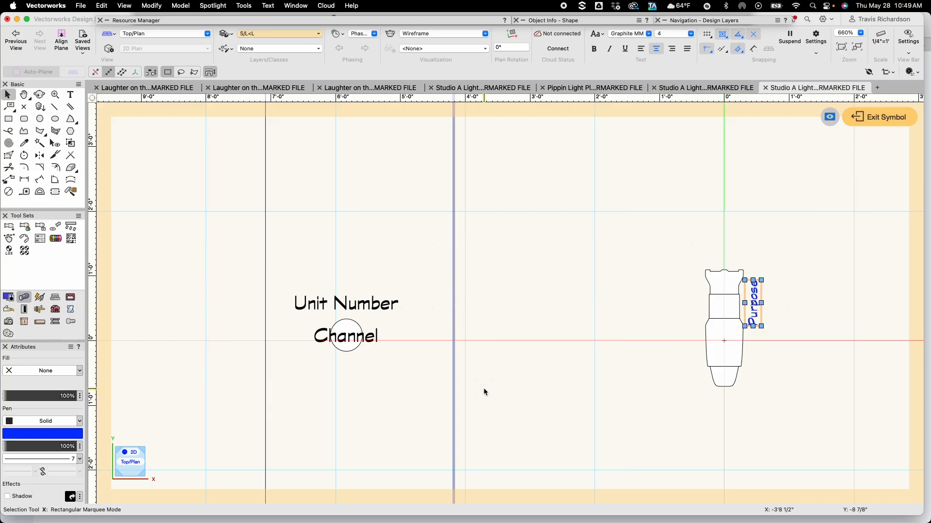
left_click_drag(346, 304, 724, 341)
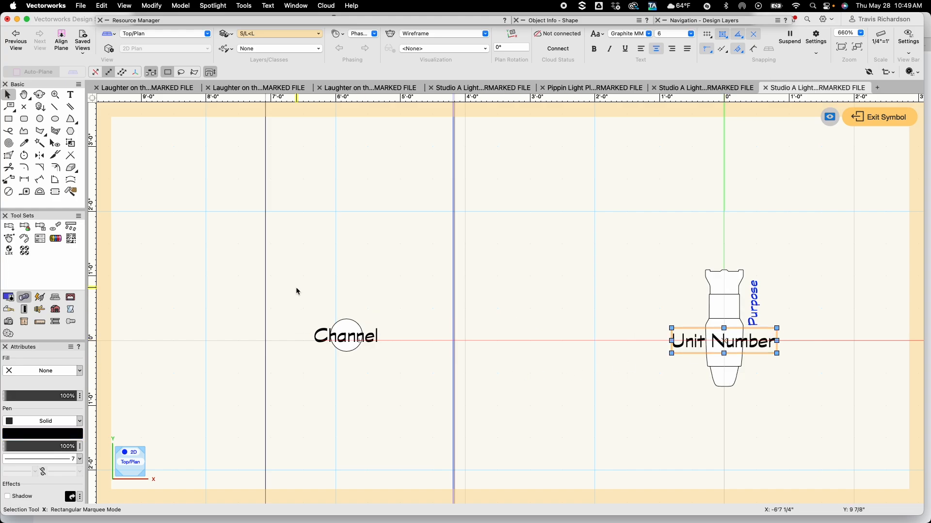
left_click_drag(296, 288, 417, 397)
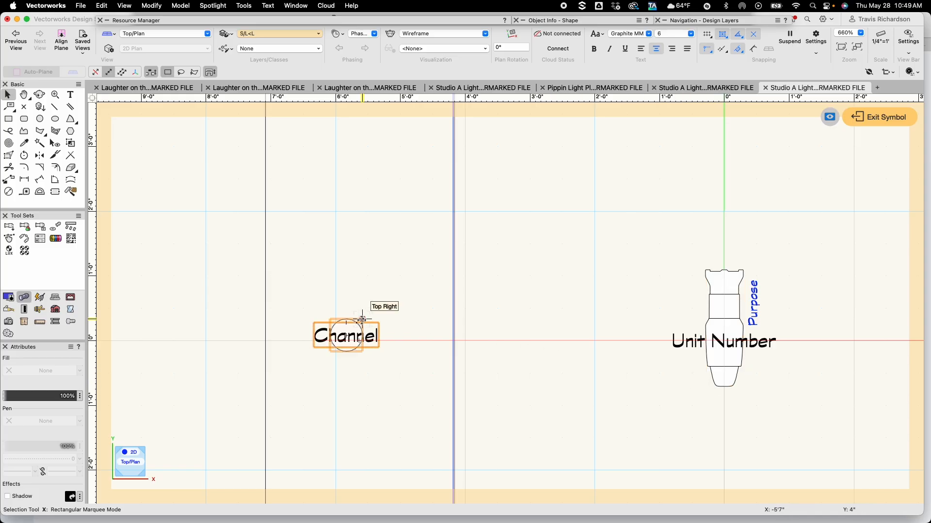
left_click_drag(362, 319, 708, 384)
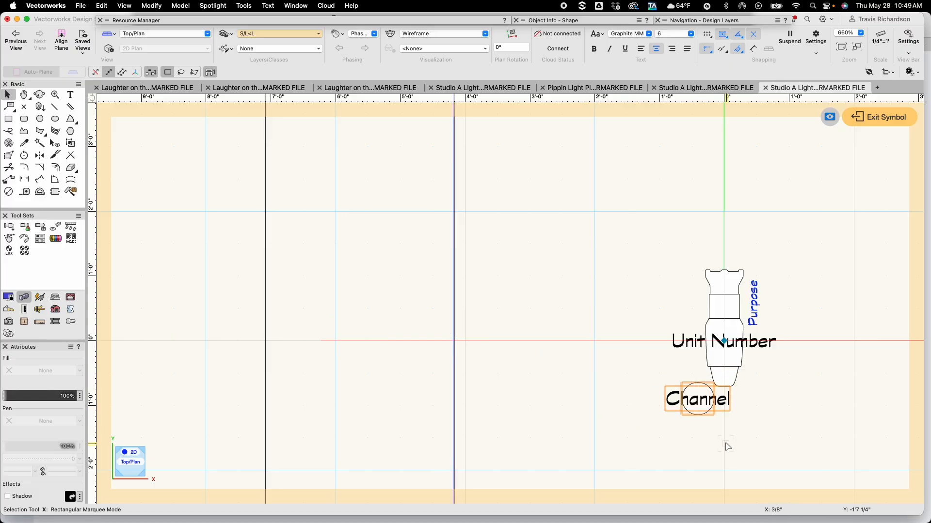
left_click(745, 432)
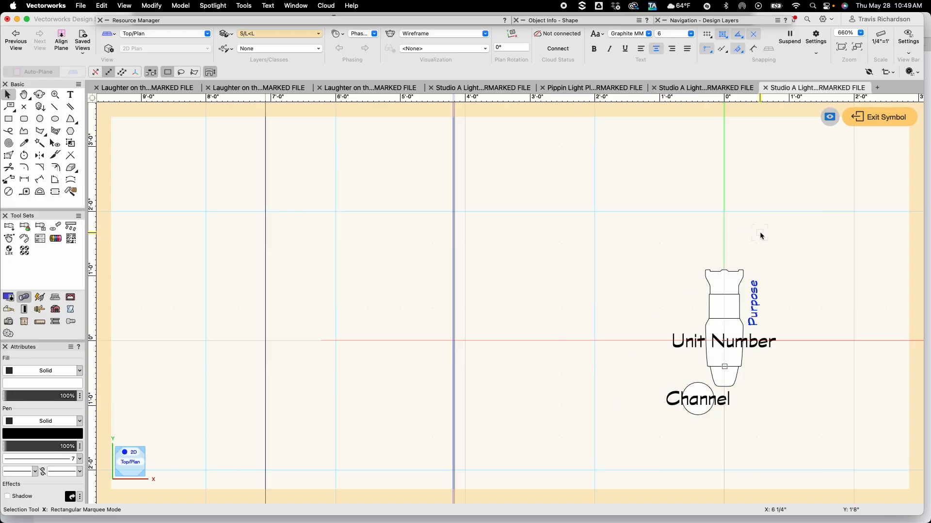
left_click(884, 118)
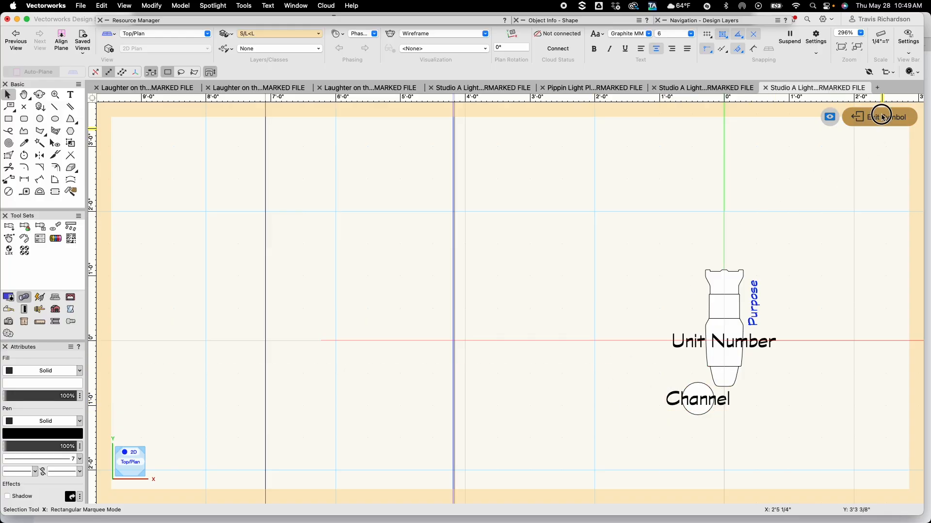
Reopen the Label Legend Manager and add a legend named S/L>R showing Purpose, Unit Number and Channel in 2D, Channel in a Circle container
left_click(220, 6)
mouse_move(229, 83)
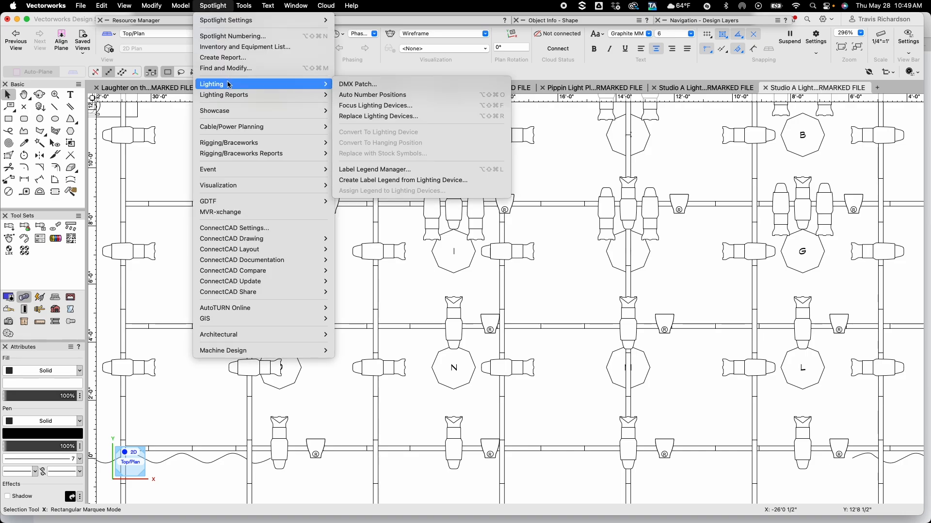
left_click(382, 170)
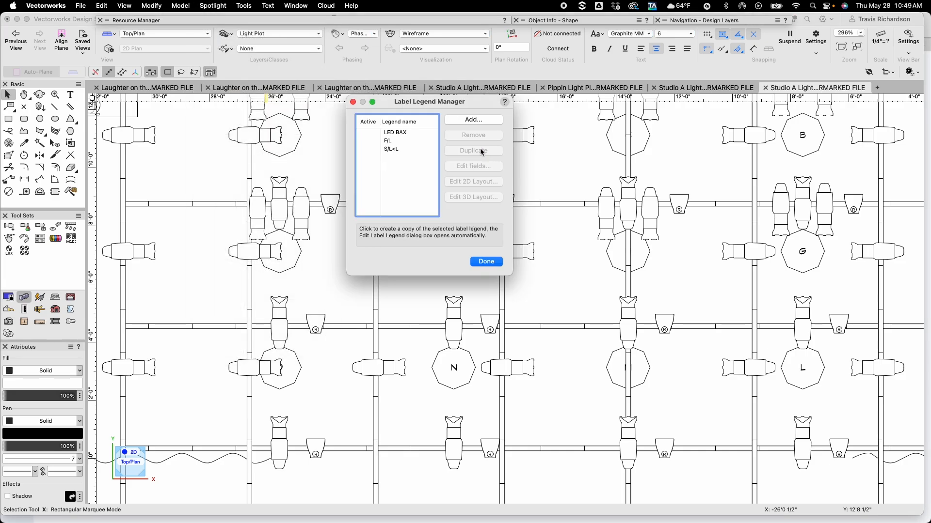
left_click(463, 119)
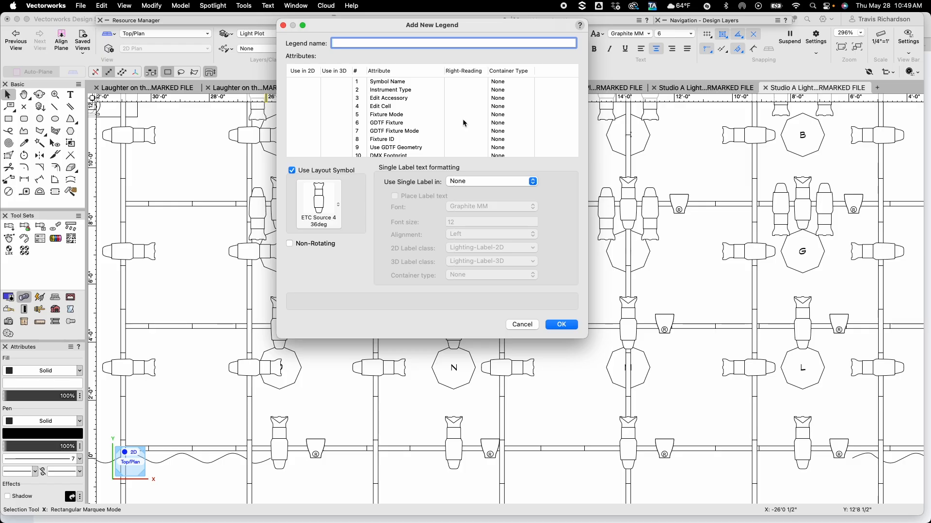
type("S/L>R")
scroll(334, 122, "down", 3)
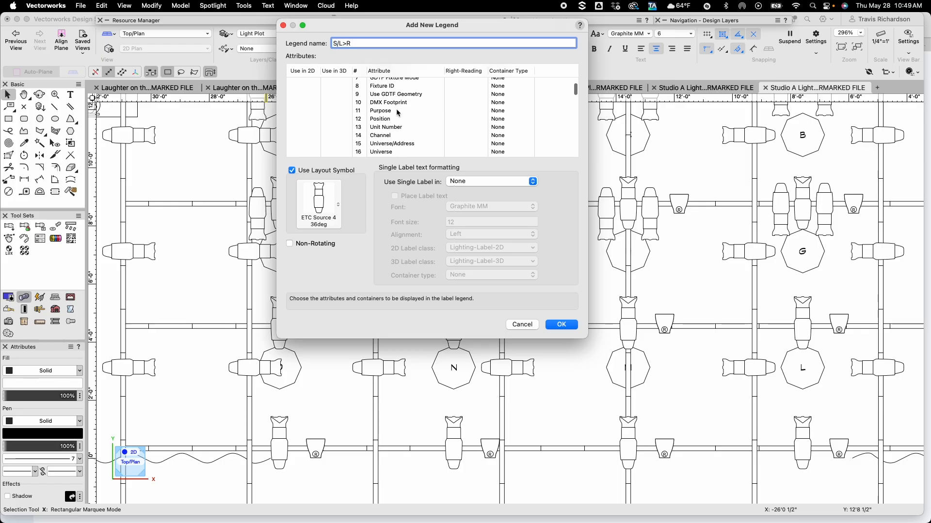
left_click(301, 107)
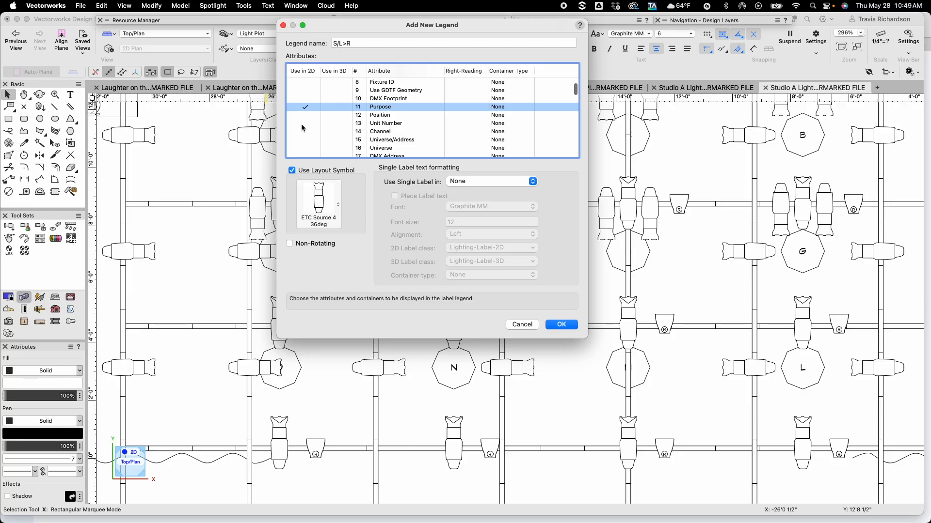
left_click(302, 124)
left_click(304, 133)
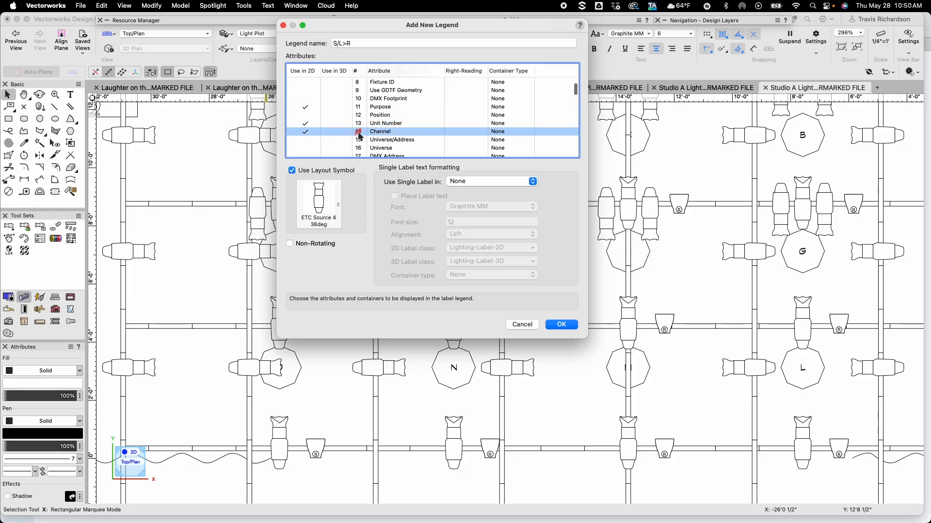
left_click(499, 132)
left_click(497, 135)
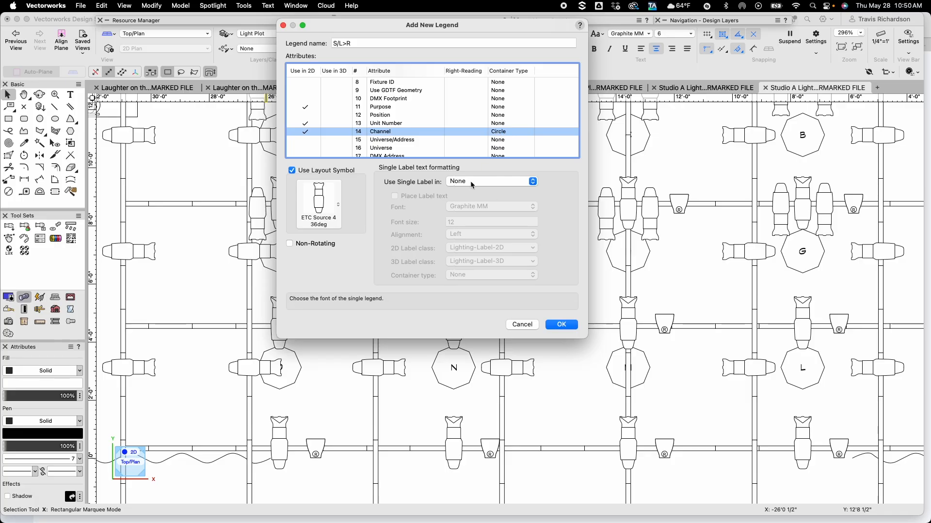
left_click(561, 324)
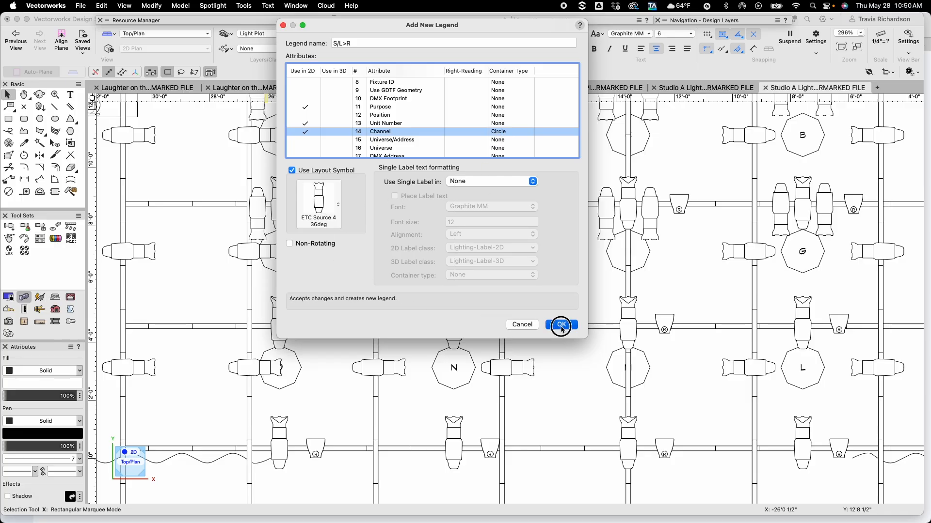
Open the 2D layout of the S/L>R legend and set the Purpose label's font size to 4
left_click(397, 158)
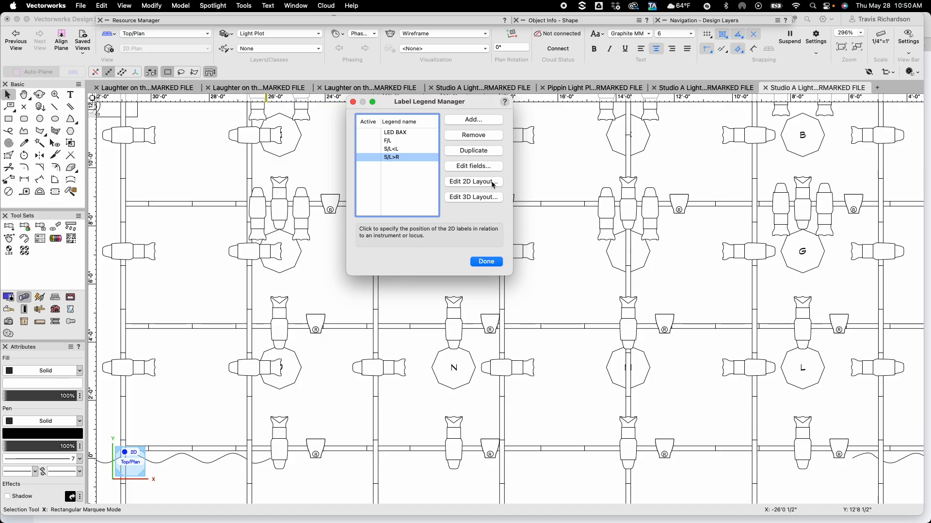
left_click(476, 182)
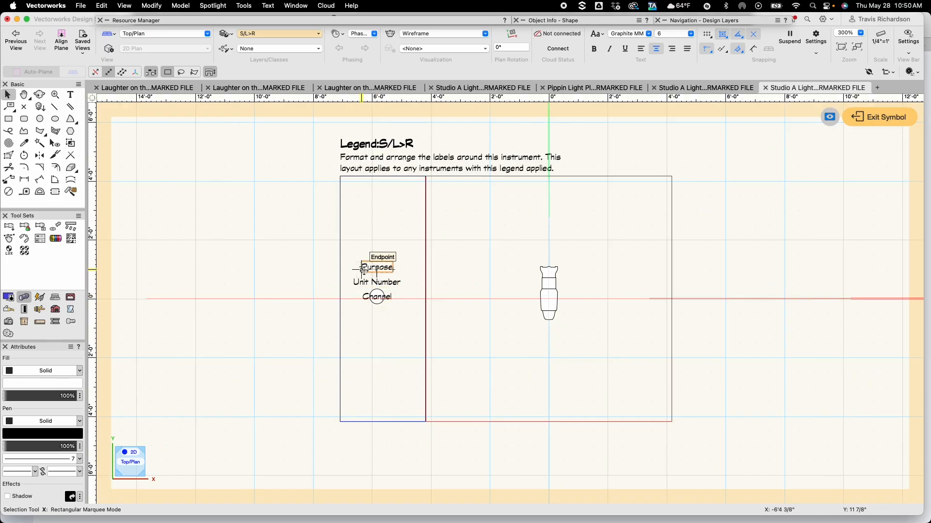
left_click(377, 267)
left_click(679, 36)
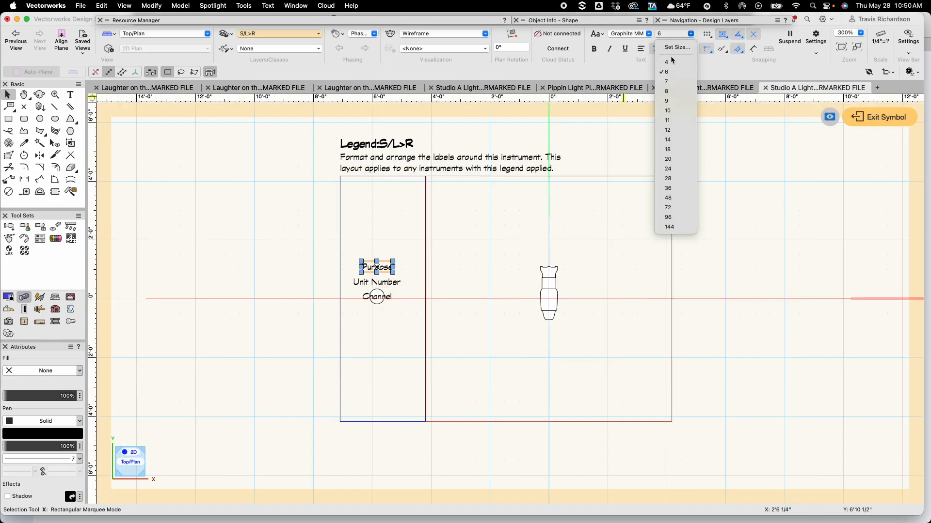
left_click(671, 60)
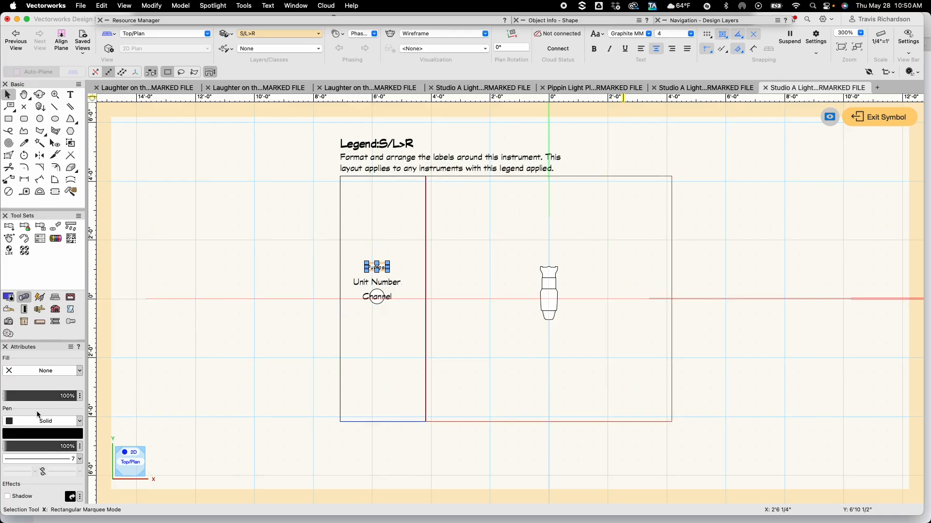
Make the S/L>R Purpose label blue and rotate it 90 degrees
left_click(57, 434)
left_click(144, 340)
key("super+l")
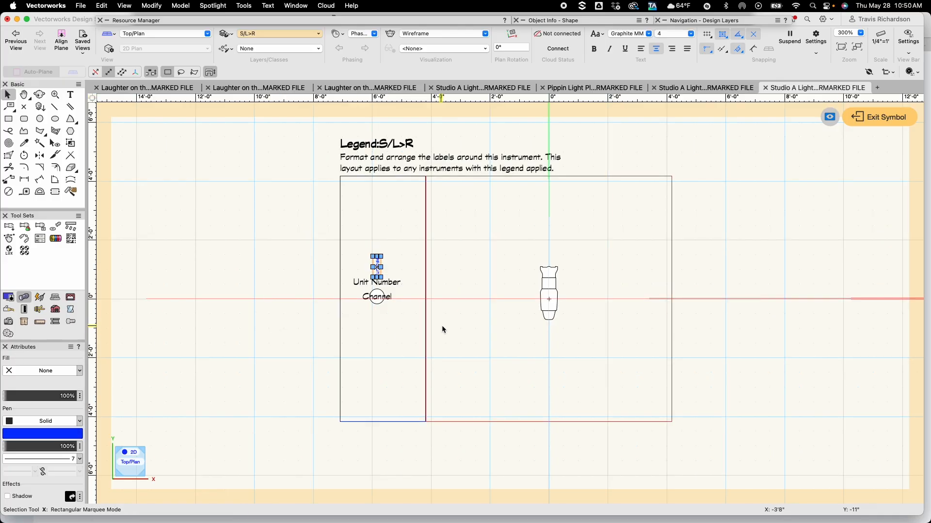
Place the S/L>R Purpose label left of the fixture, Unit Number across it and Channel below it, then exit the layout
scroll(444, 280, "up", 5)
scroll(444, 285, "up", 1)
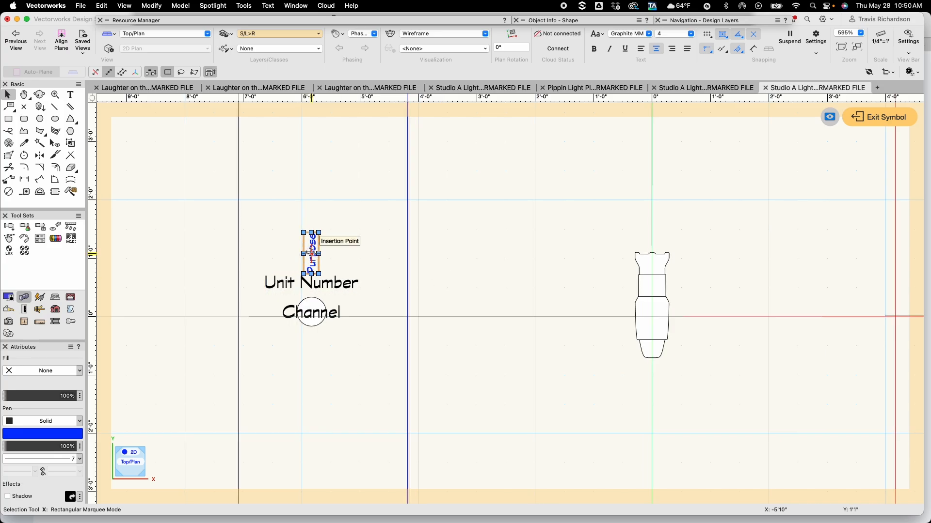
left_click_drag(311, 253, 626, 285)
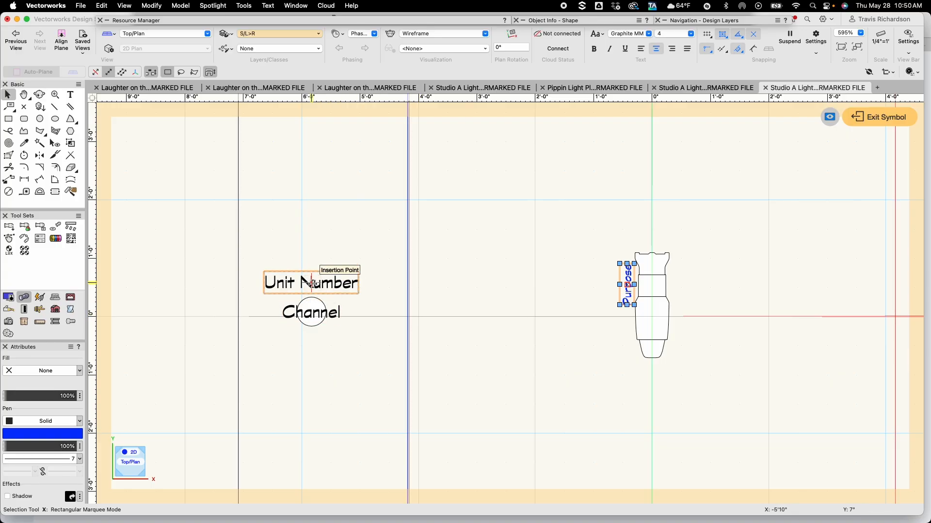
left_click_drag(311, 282, 549, 349)
left_click_drag(272, 280, 346, 347)
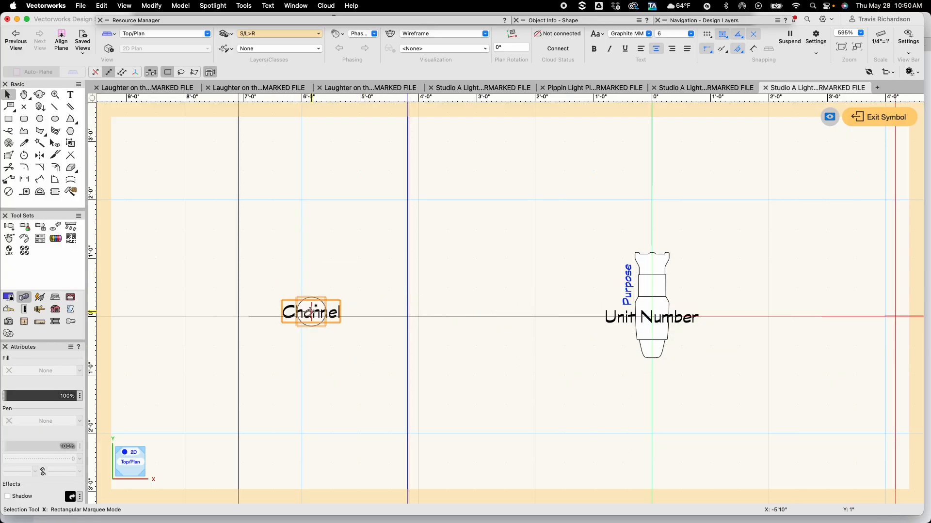
left_click_drag(297, 297, 668, 350)
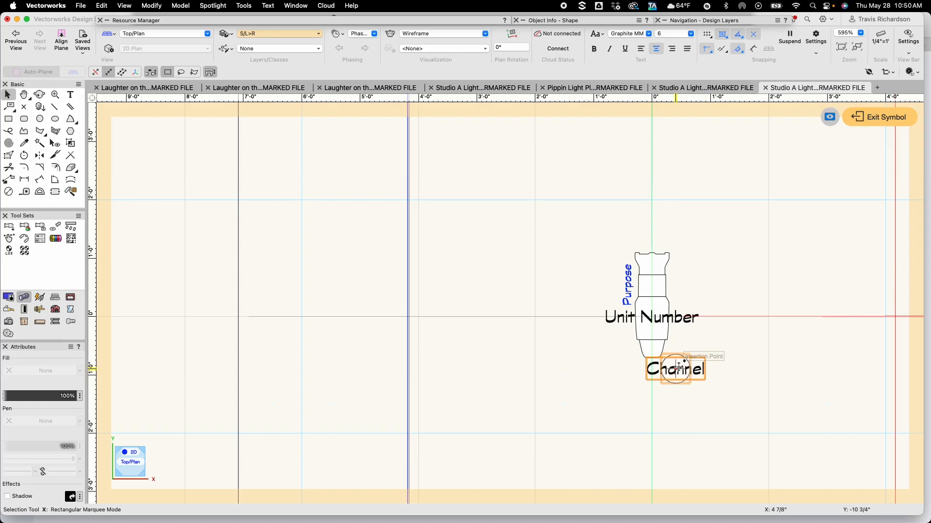
left_click(695, 407)
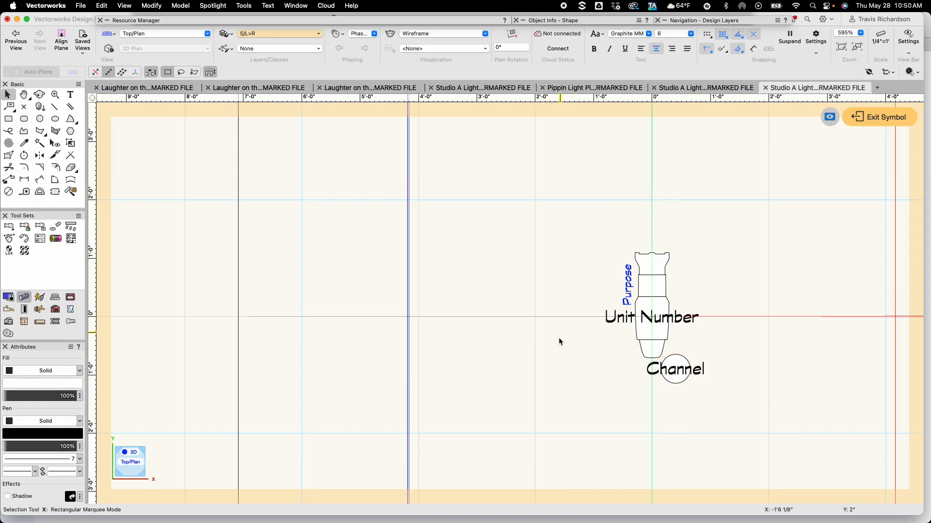
left_click(877, 120)
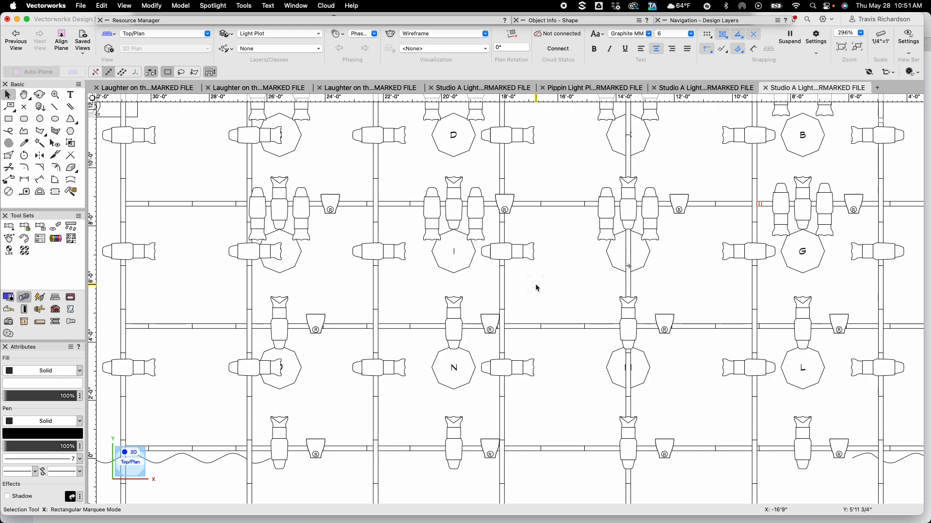
Select all the Source 4 fixtures across the electrics and assign them the F/L label legend
scroll(551, 287, "down", 2)
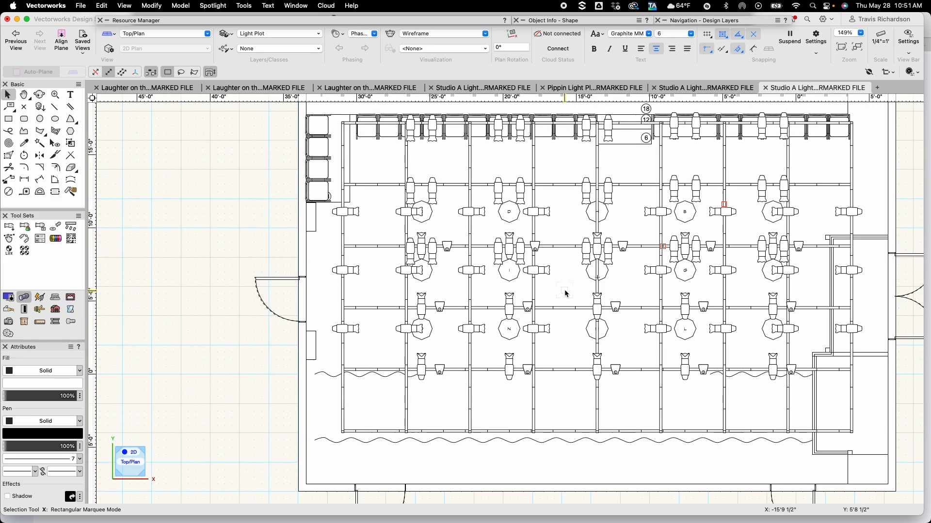
key("h")
left_click_drag(567, 285, 464, 348)
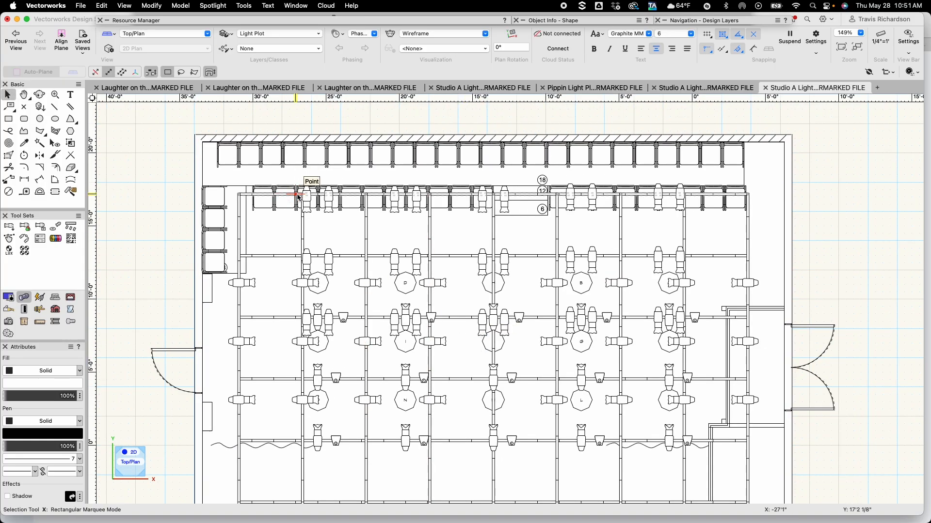
left_click_drag(283, 168, 744, 282)
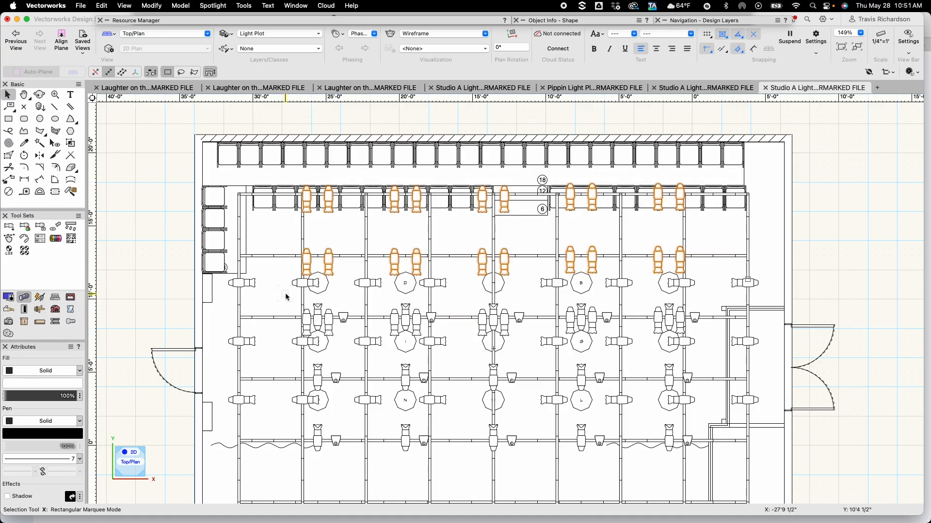
left_click_drag(285, 294, 344, 345)
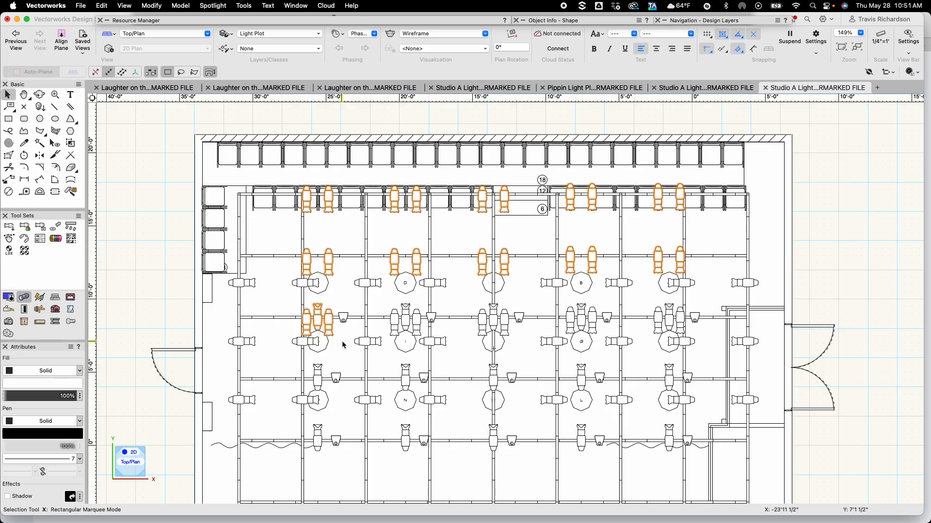
left_click_drag(379, 297, 430, 341, "shift")
left_click_drag(464, 296, 507, 335, "shift")
left_click_drag(555, 294, 608, 343, "shift")
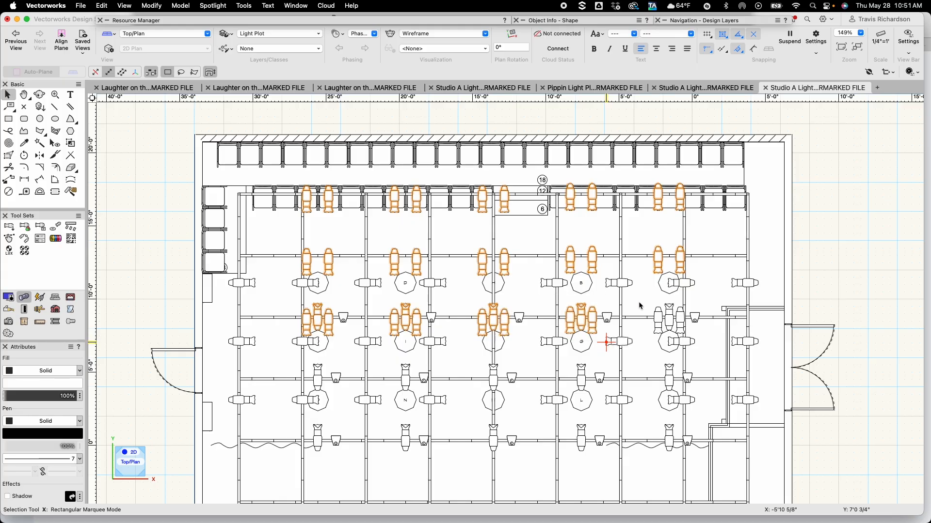
left_click_drag(644, 292, 698, 352, "shift")
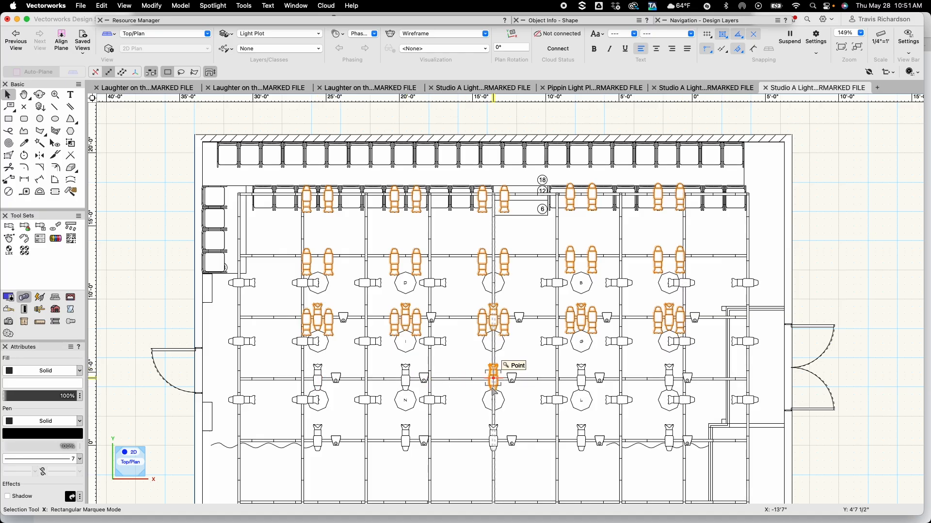
left_click(406, 378, "shift")
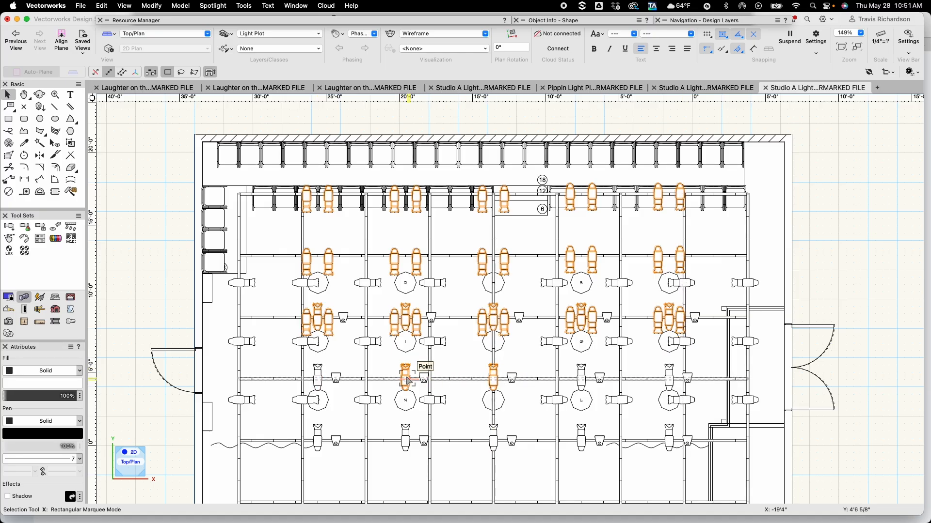
left_click(320, 379, "shift")
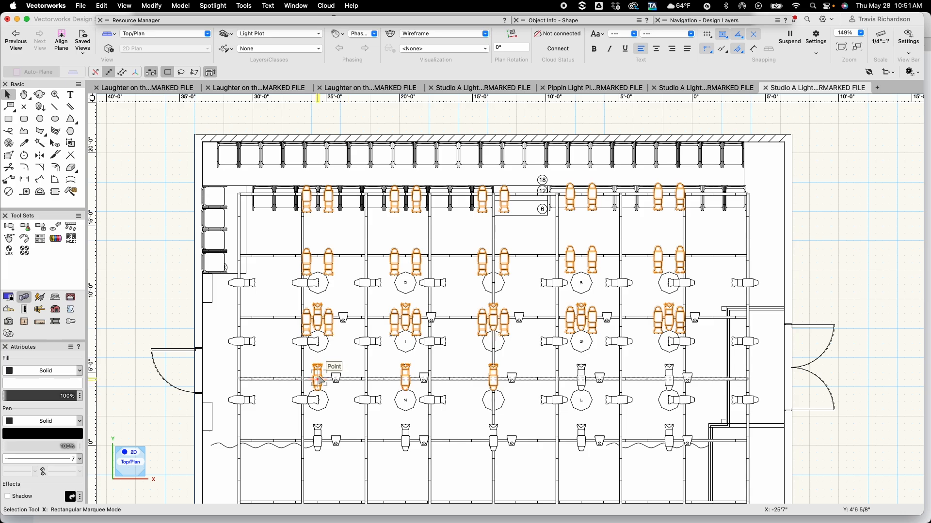
left_click(584, 381, "shift")
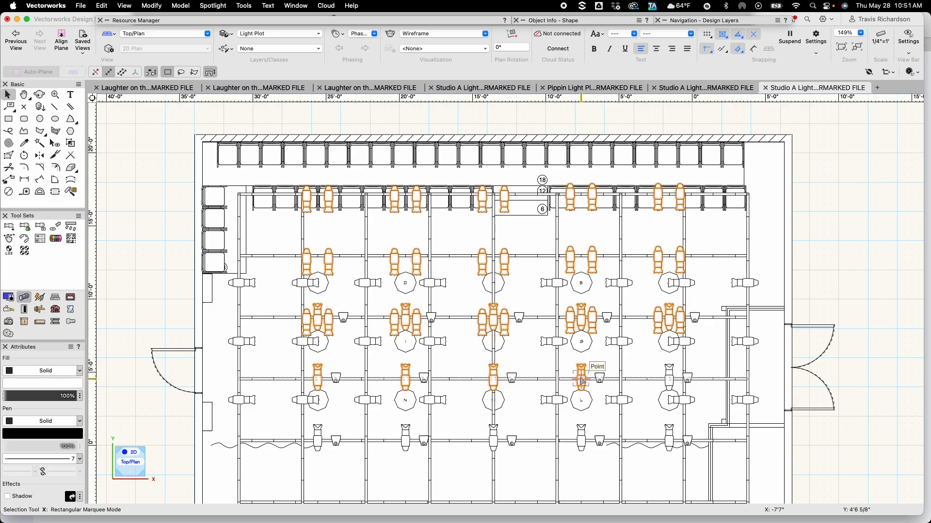
left_click(670, 378, "shift")
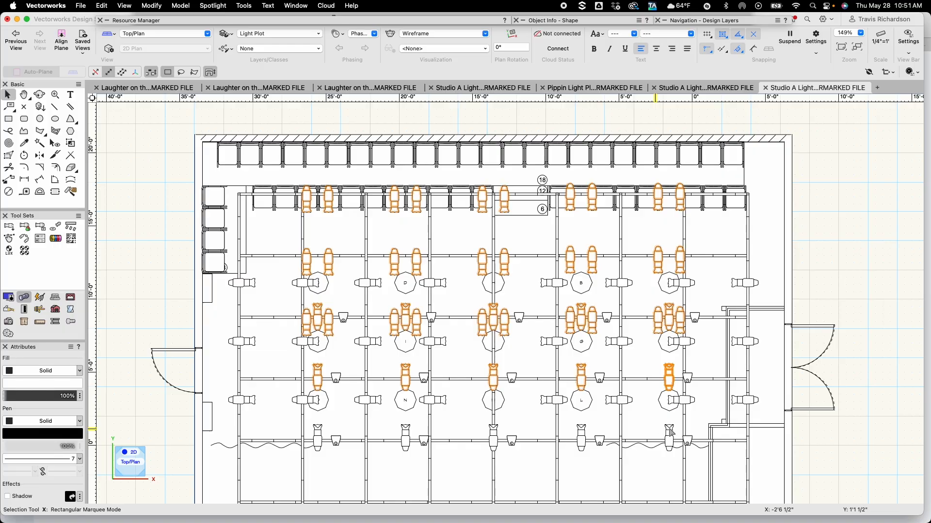
left_click(670, 433, "shift")
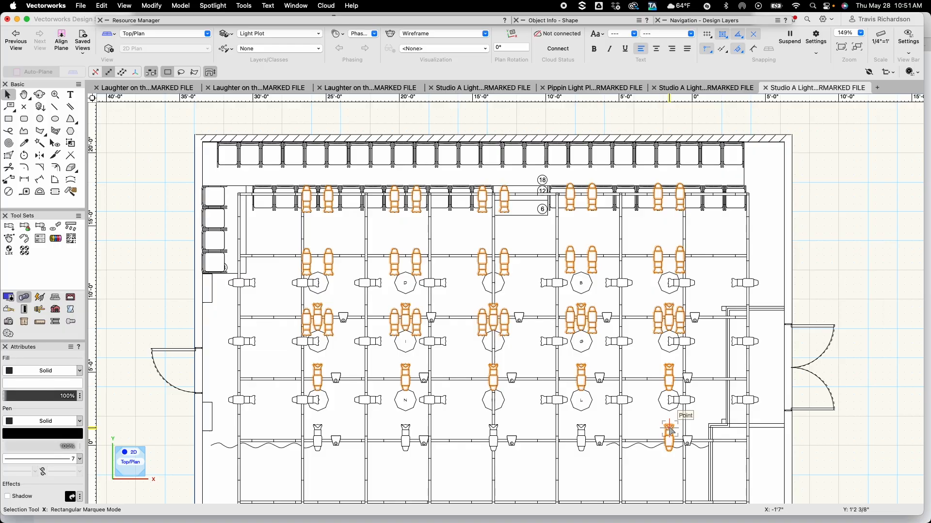
left_click(582, 435, "shift")
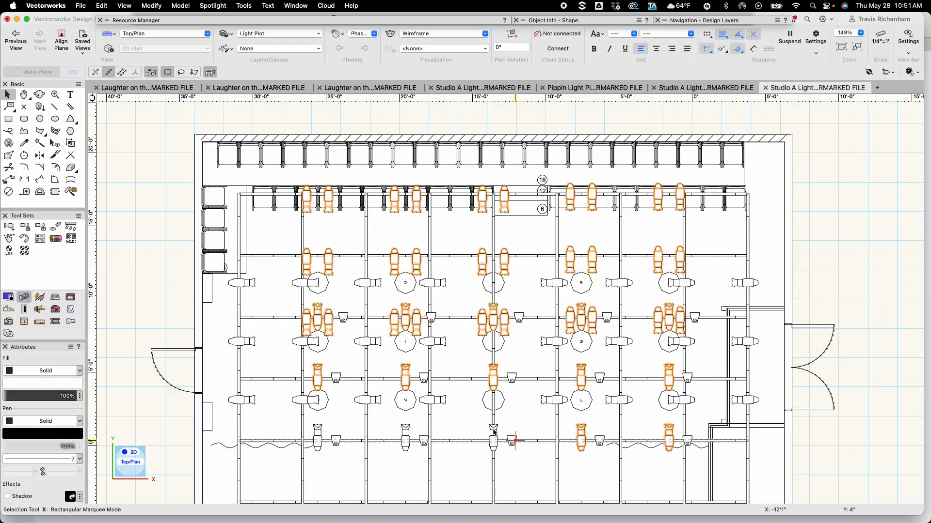
left_click(494, 431, "shift")
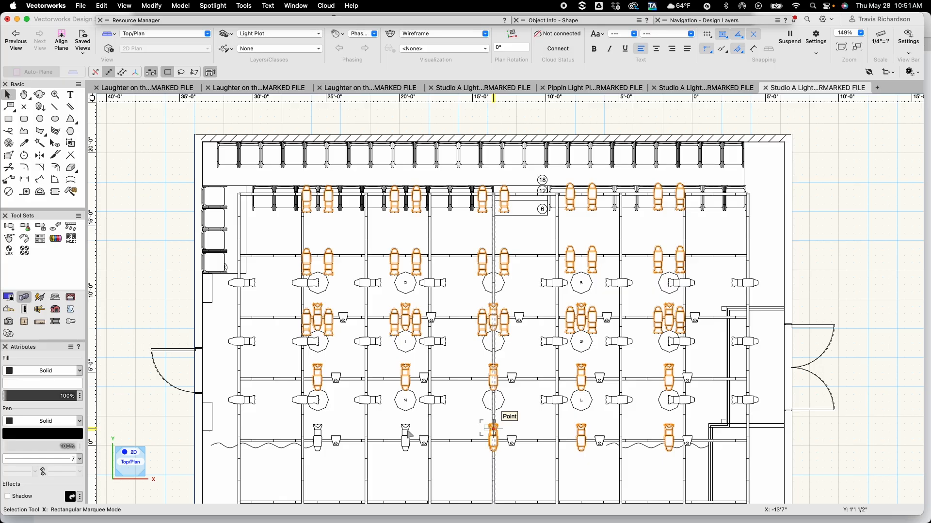
left_click(406, 433, "shift")
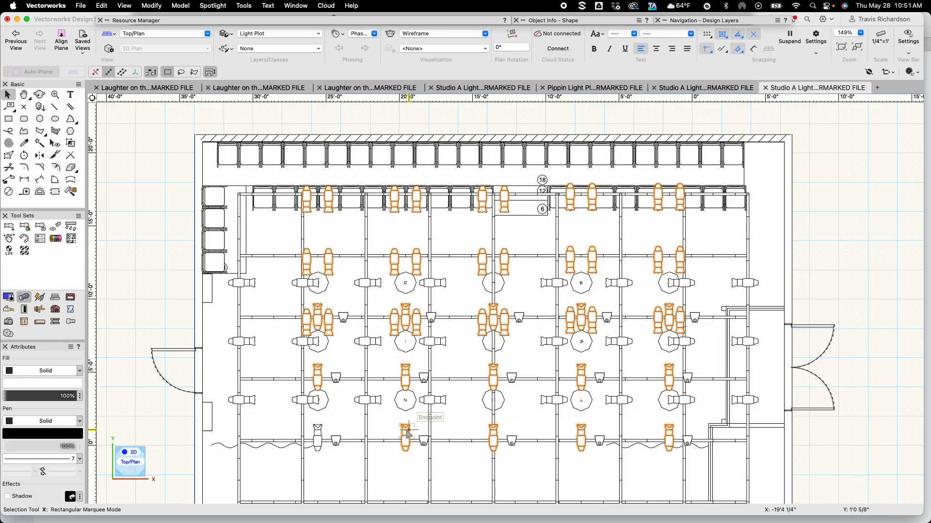
left_click(321, 434, "shift")
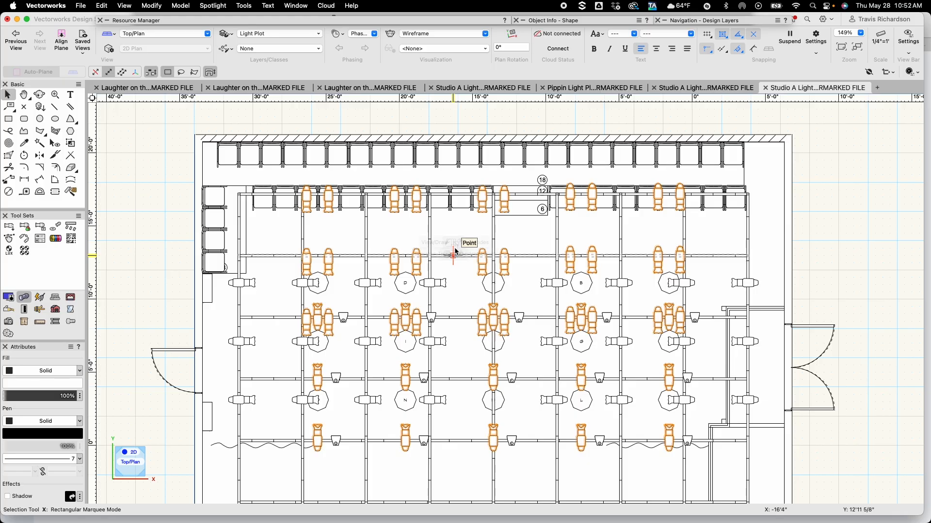
key("grave")
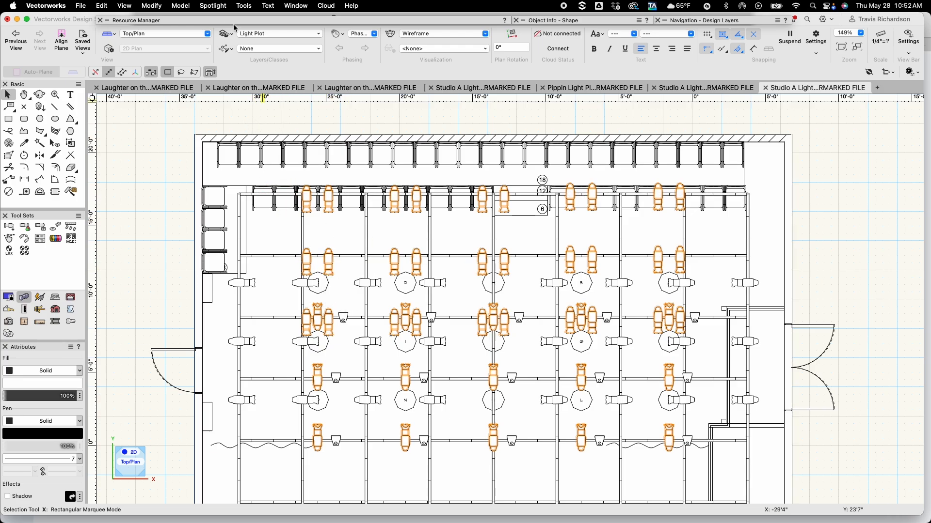
left_click(212, 6)
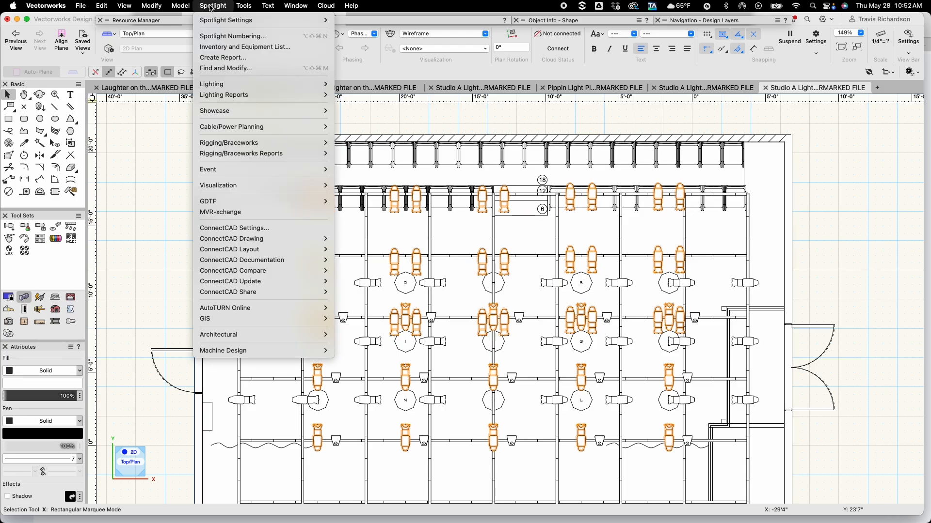
mouse_move(226, 84)
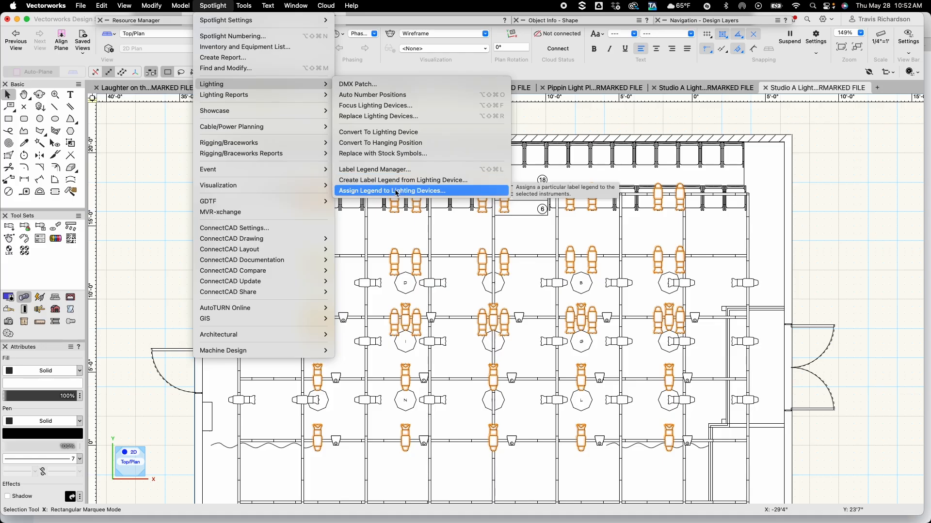
left_click(418, 191)
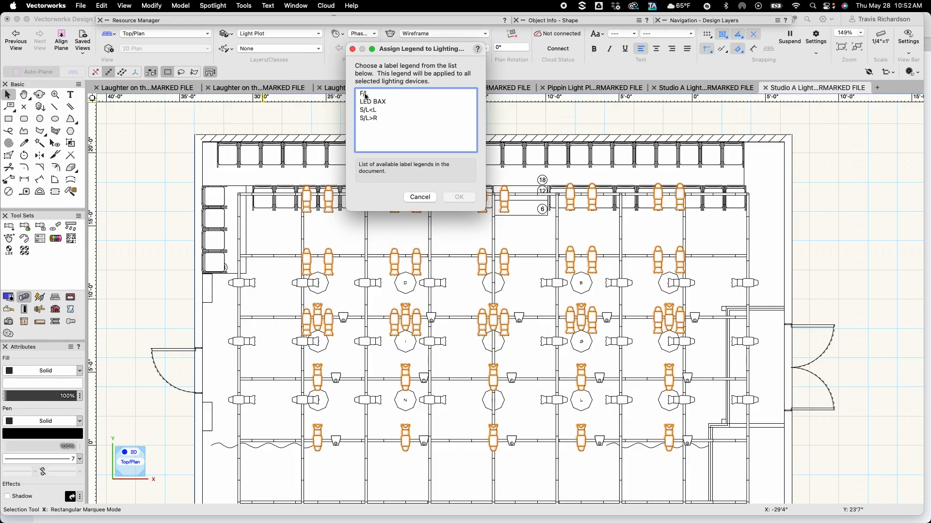
left_click(365, 95)
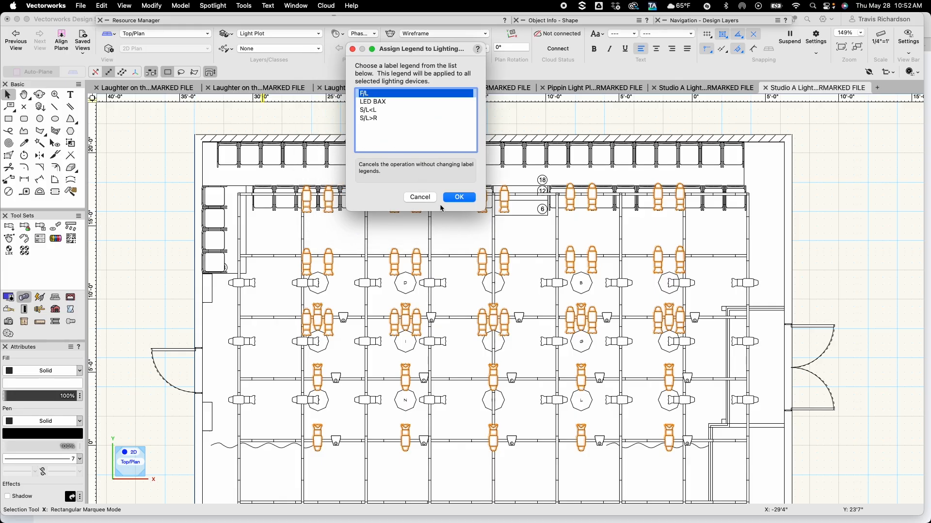
left_click(460, 198)
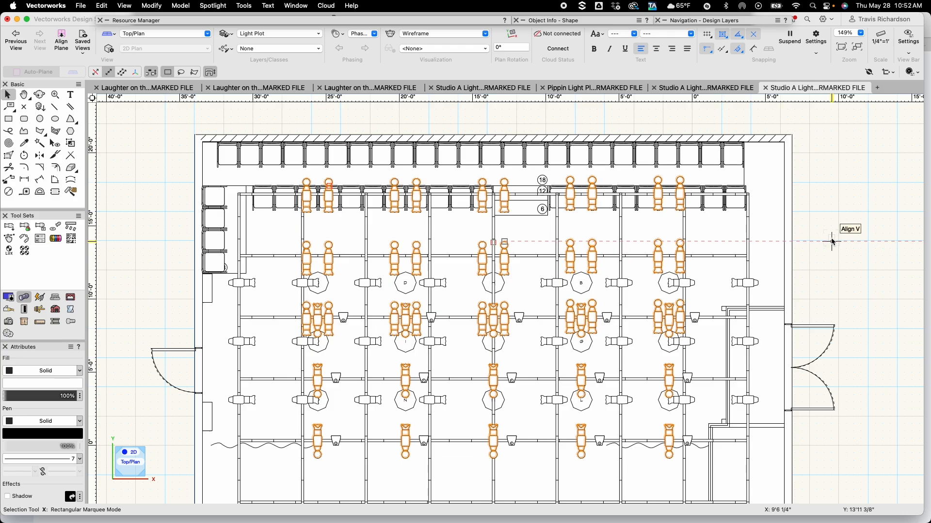
Select the right-hand Source 4 of each pair on the three electrics and set their Purpose to COOL F/L, Position to PIPE 1 and Color to R60
left_click(822, 225)
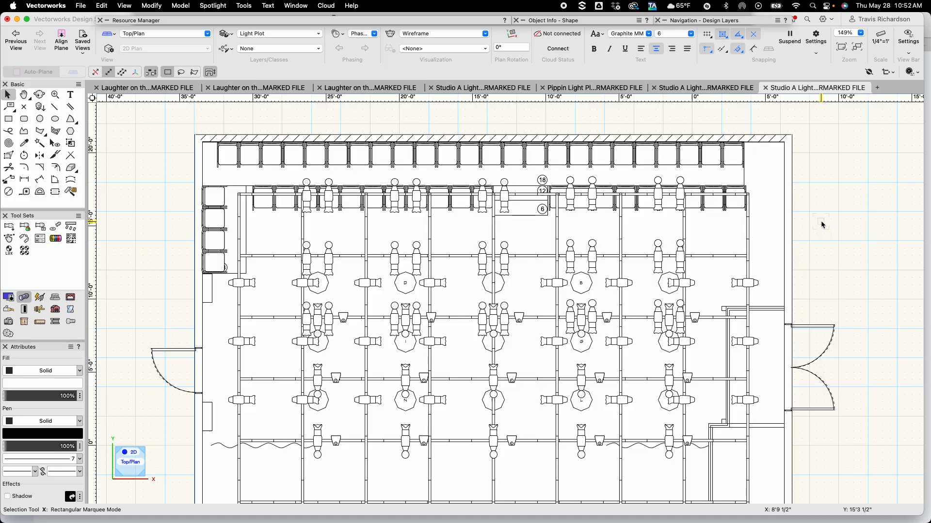
left_click(680, 195)
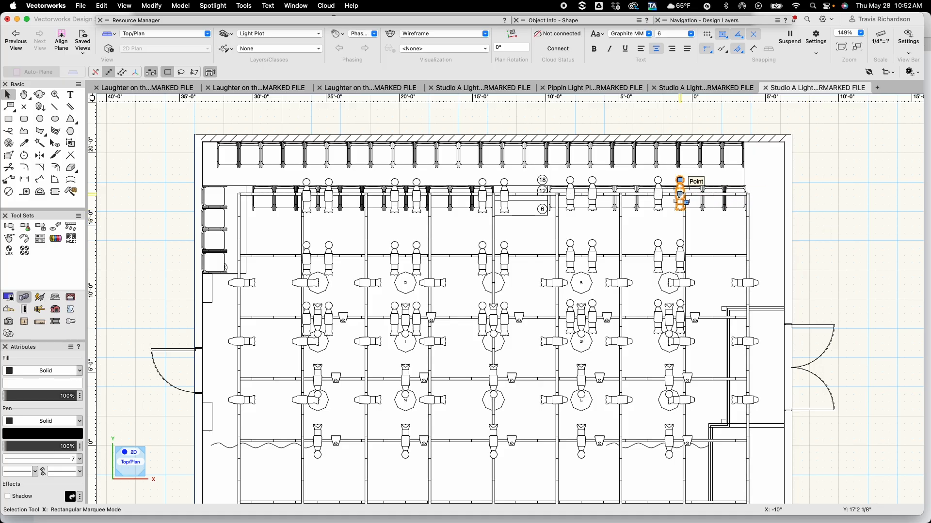
left_click(593, 196, "shift")
left_click(504, 196, "shift")
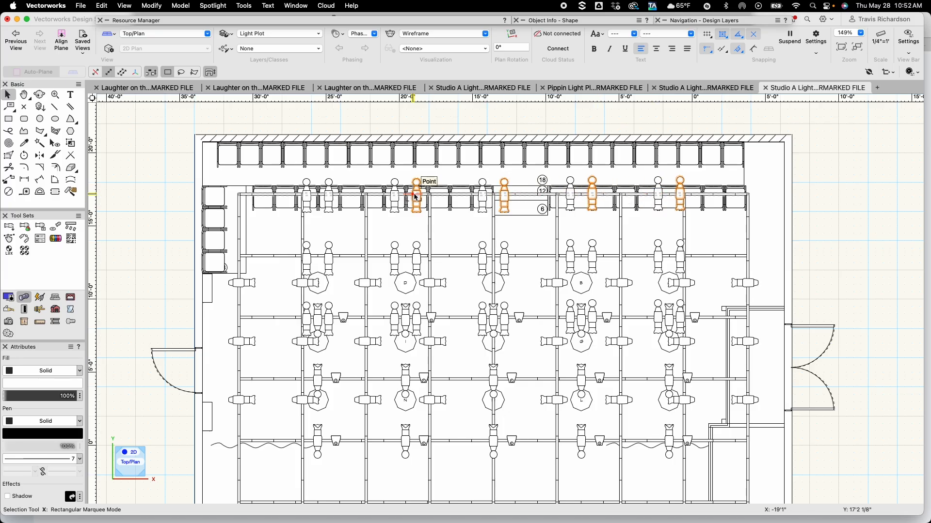
left_click(416, 196, "shift")
left_click(330, 194, "shift")
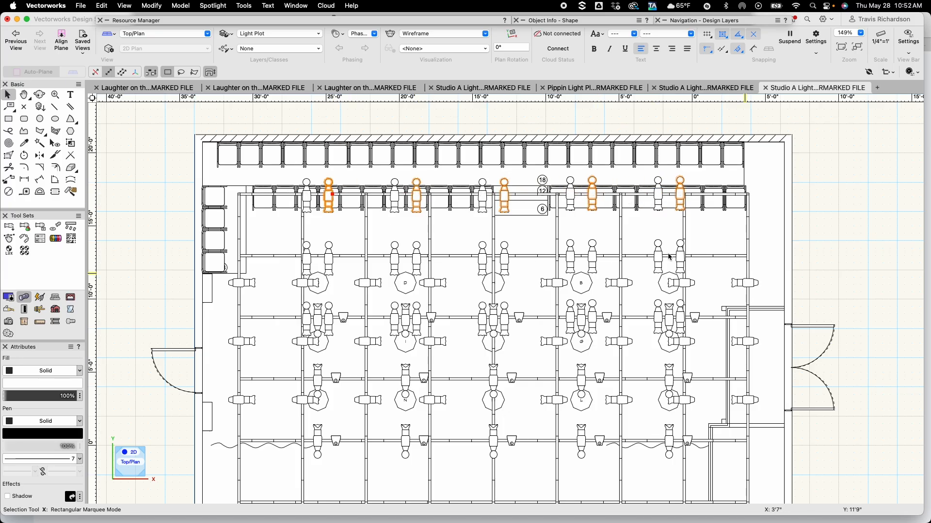
left_click(678, 255, "shift")
left_click(594, 253, "shift")
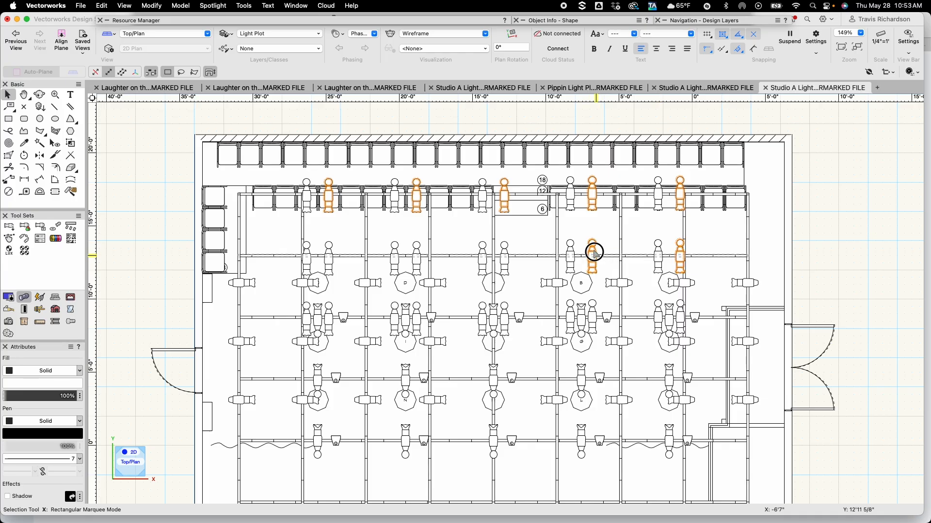
left_click(505, 254, "shift")
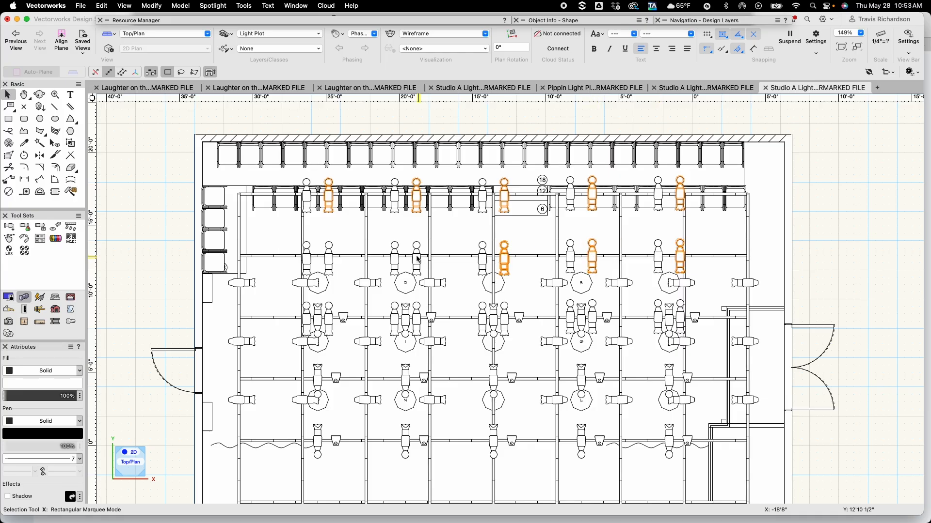
left_click(417, 259, "shift")
left_click(329, 258, "shift")
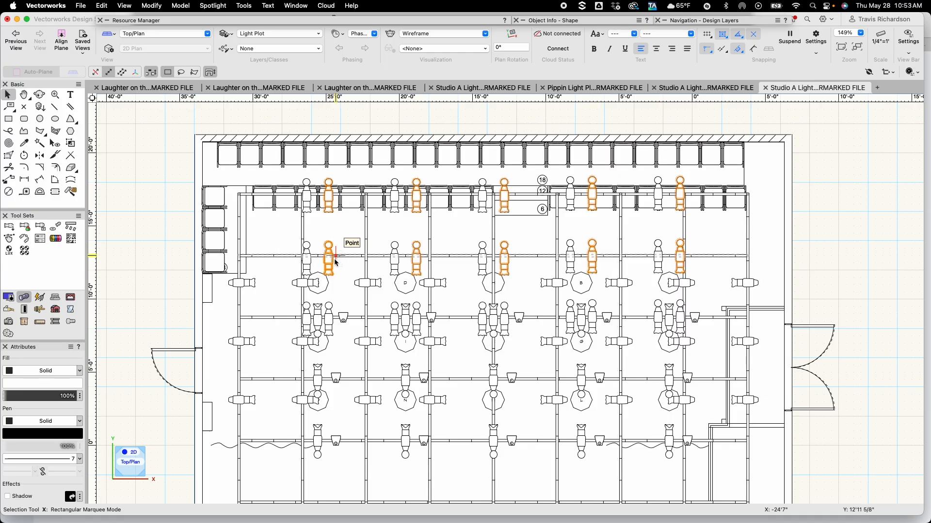
left_click(593, 318, "shift")
left_click(505, 318, "shift")
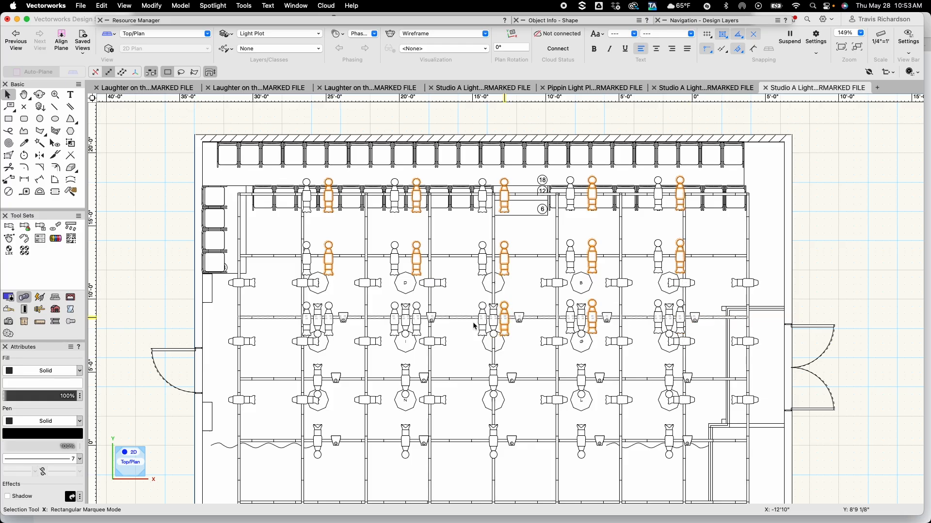
left_click(417, 318, "shift")
left_click(328, 318, "shift")
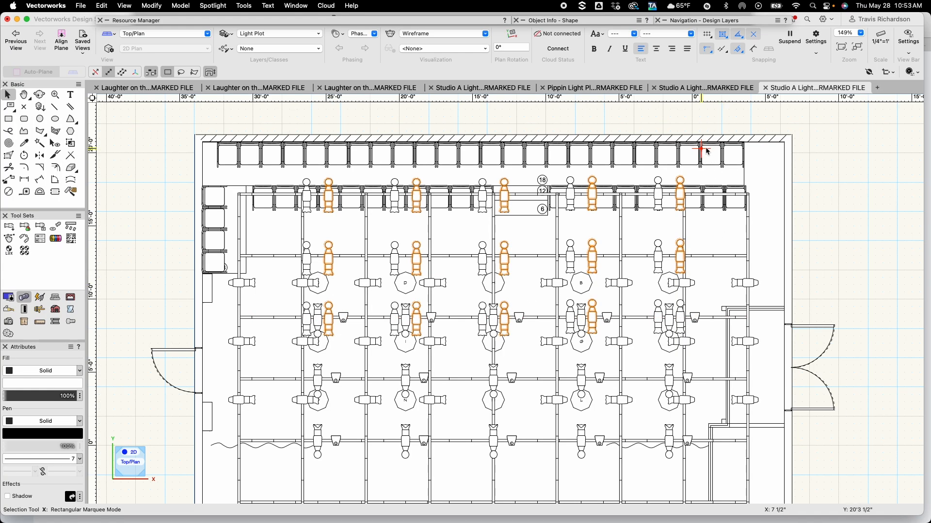
left_click(576, 22)
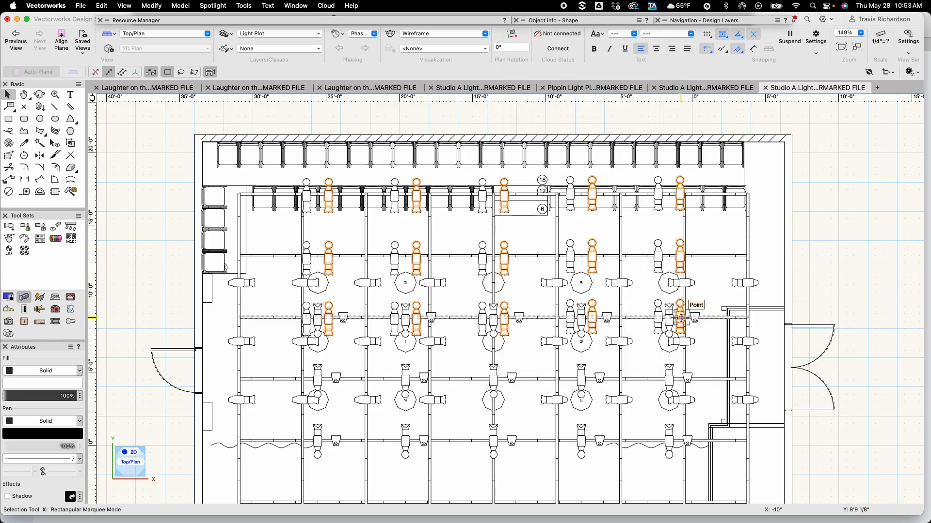
left_click(680, 318, "shift")
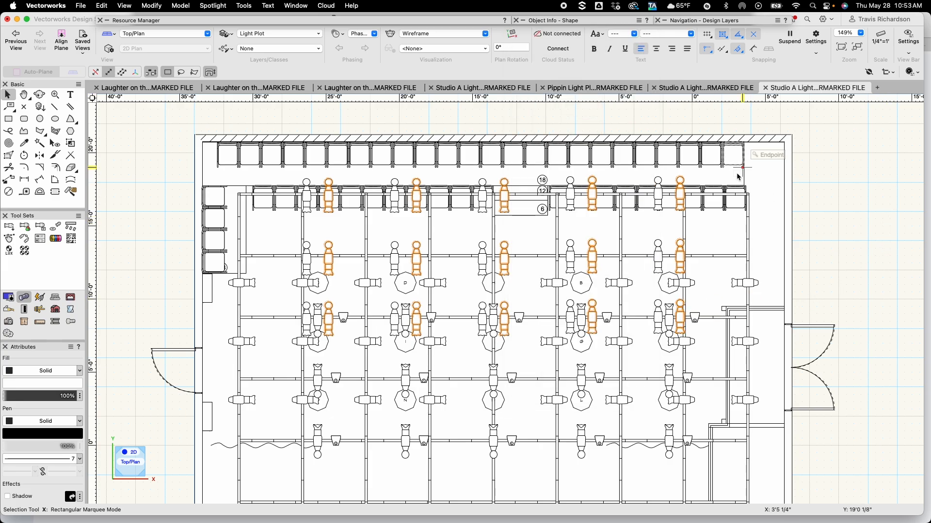
mouse_move(556, 20)
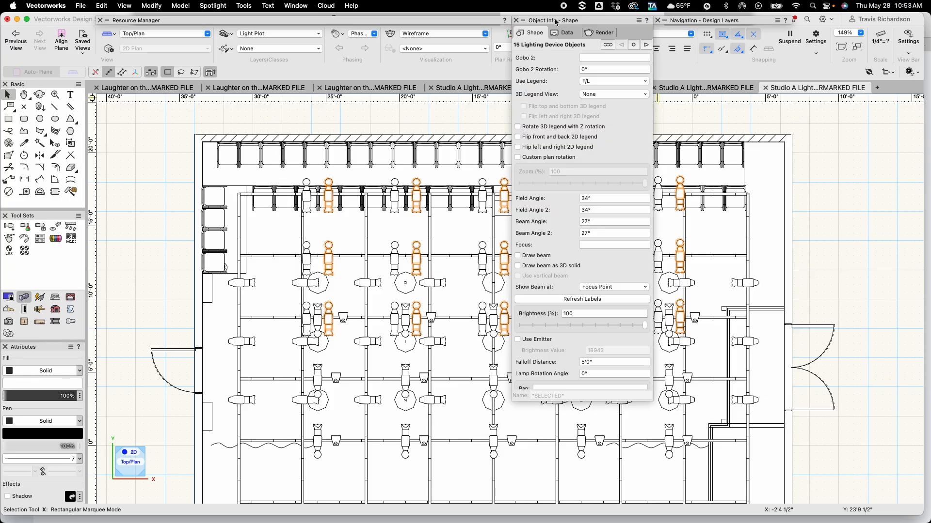
scroll(584, 73, "up", 10)
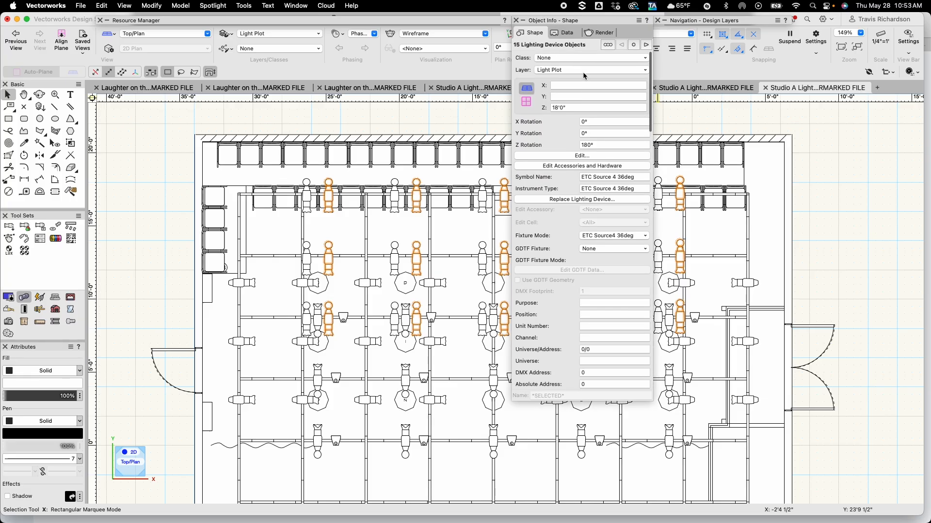
scroll(584, 76, "down", 10)
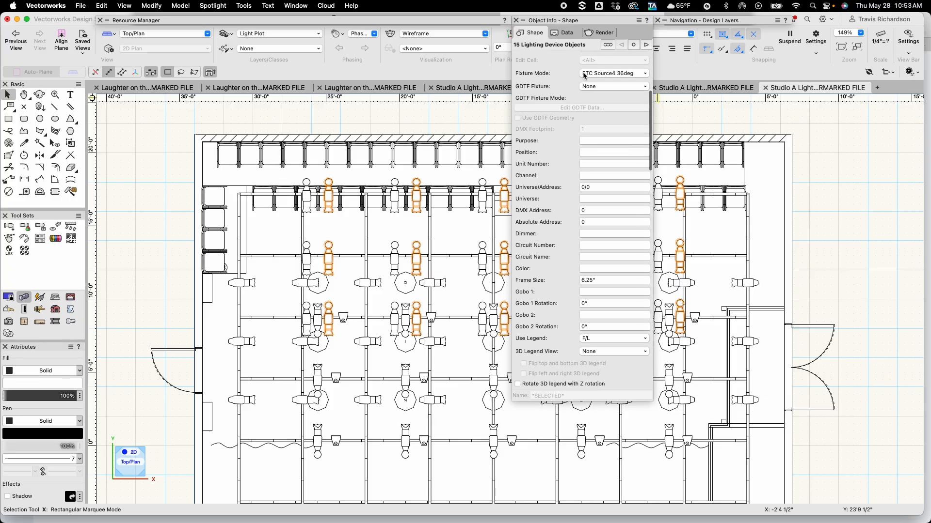
scroll(584, 76, "up", 5)
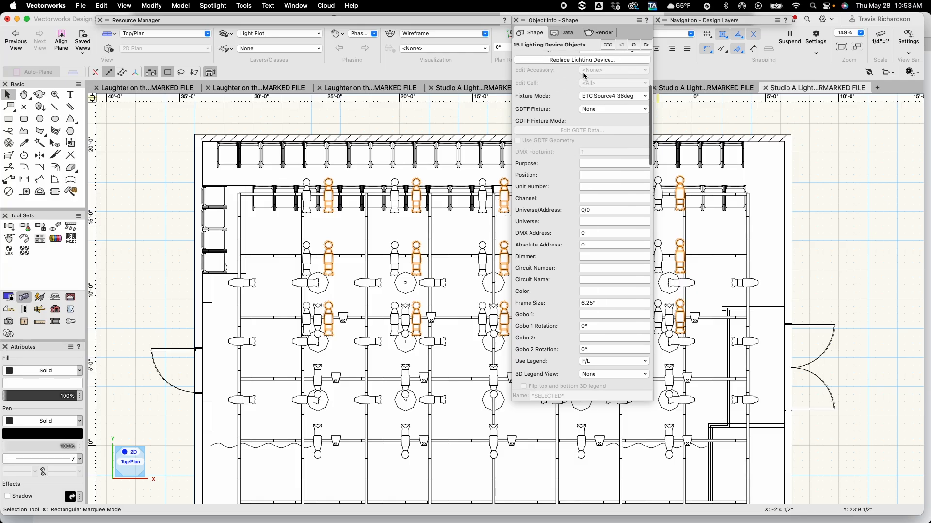
left_click(592, 163)
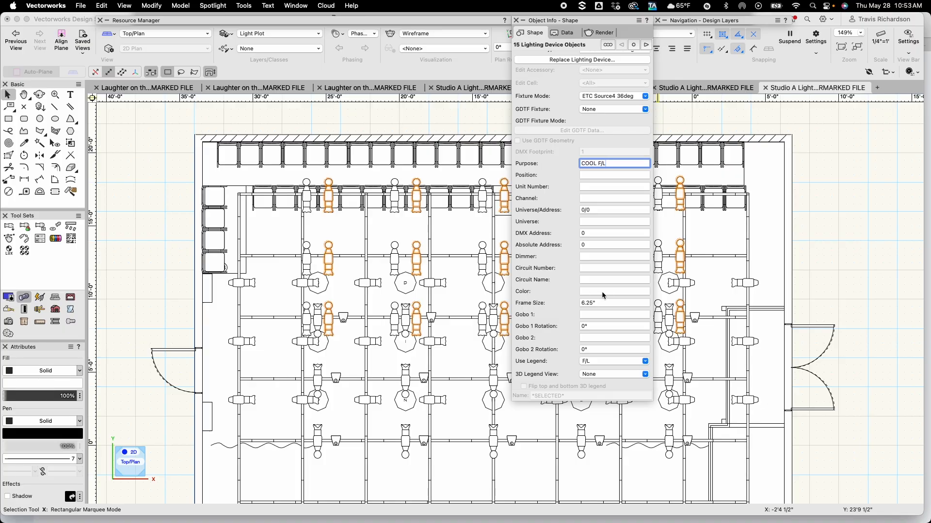
key("Tab")
key("Tab")
key("Tab")
key("Tab")
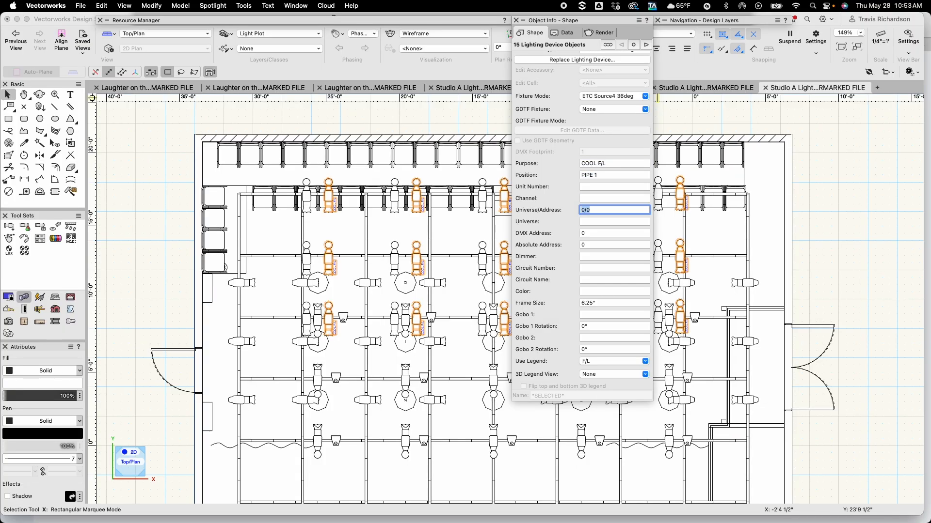
key("Tab")
key("Tab")
key("Tab")
key("Tab")
key("Tab")
key("Tab")
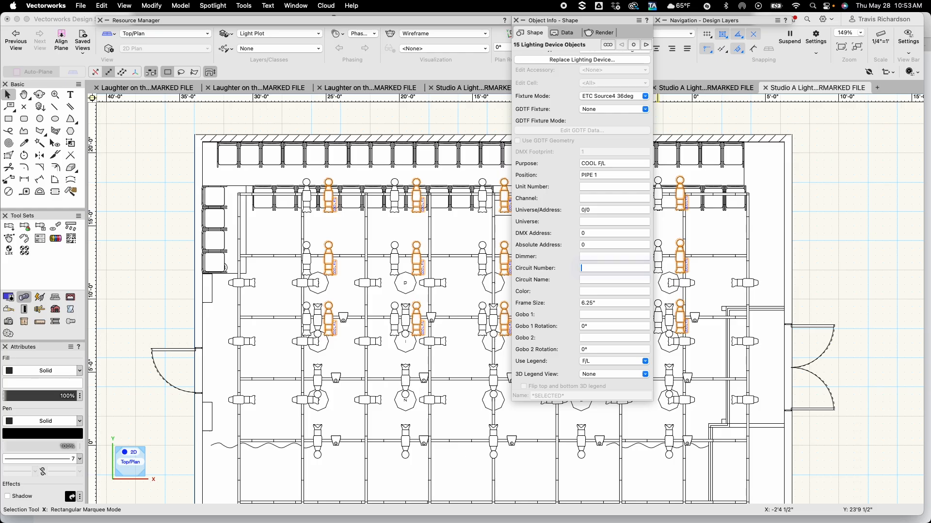
key("Tab")
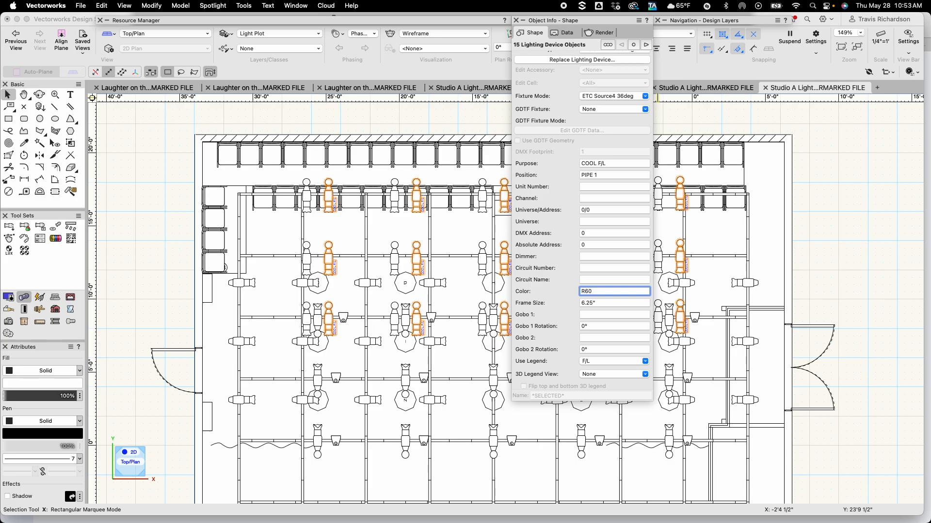
key("Return")
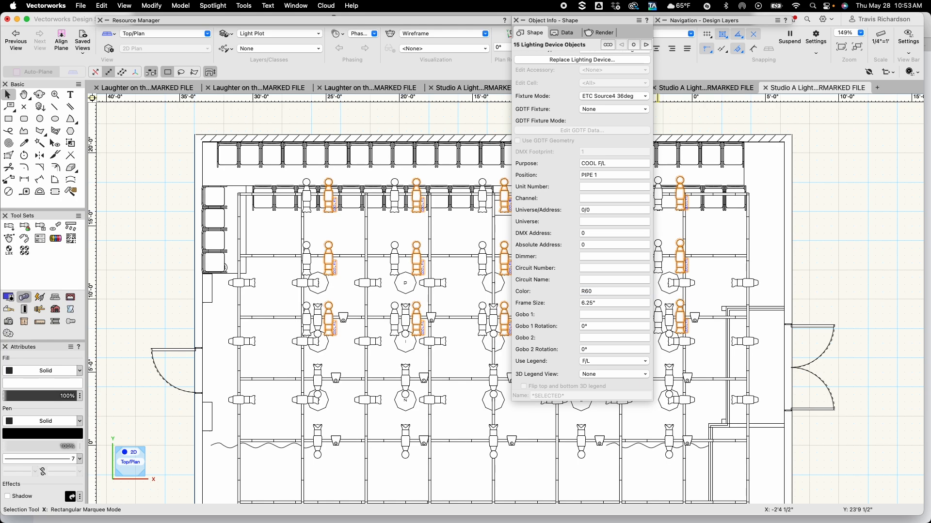
key("super+i")
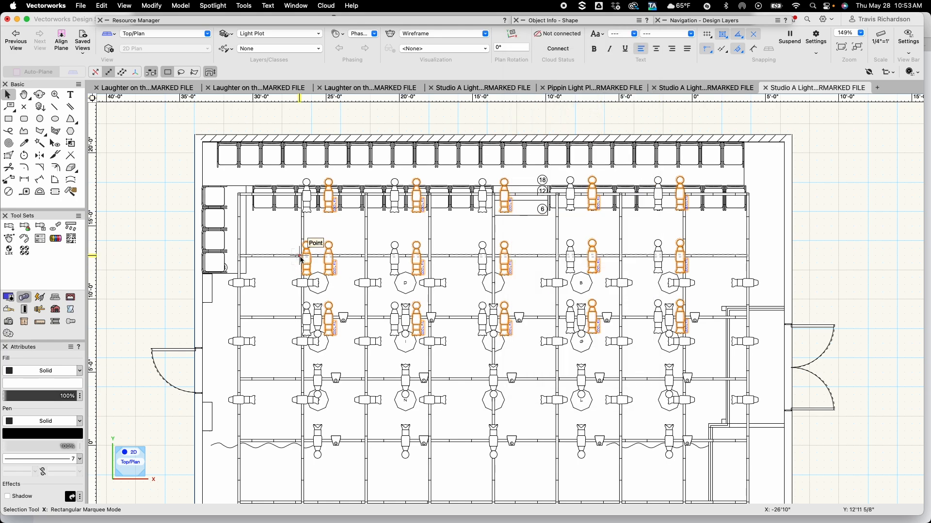
scroll(441, 219, "up", 5)
scroll(439, 219, "up", 1)
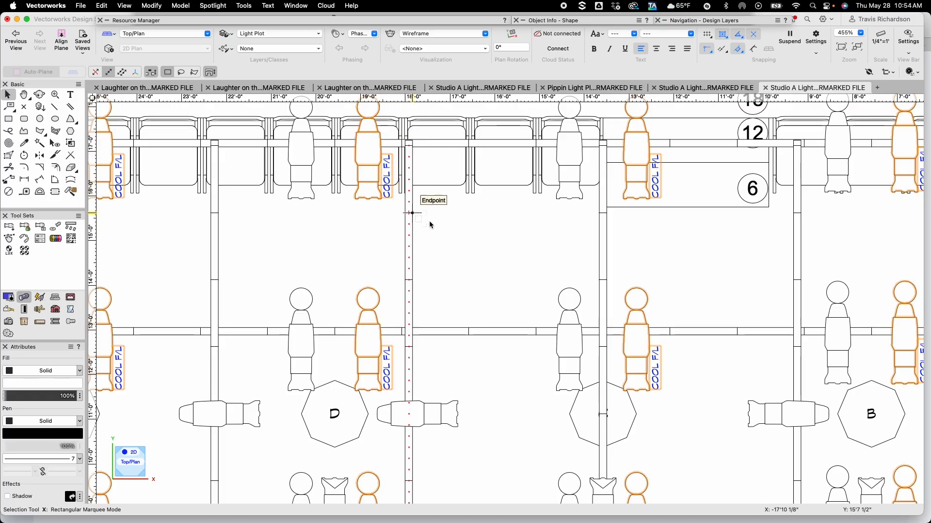
scroll(445, 233, "down", 2)
scroll(445, 232, "down", 4)
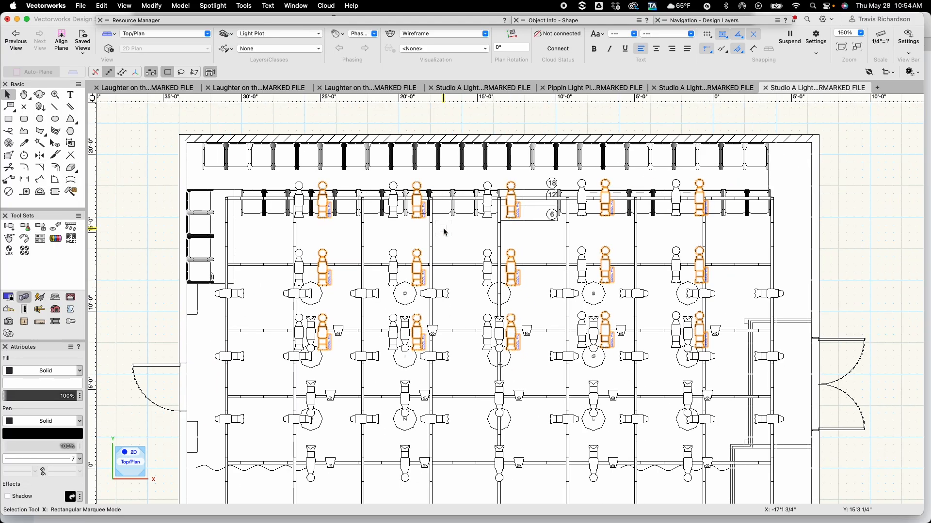
Select the left-hand Source 4 of each pair on the three electrics and set their Purpose to WARM F/L, Position to PIPE 1 and Color to R305
left_click(158, 177)
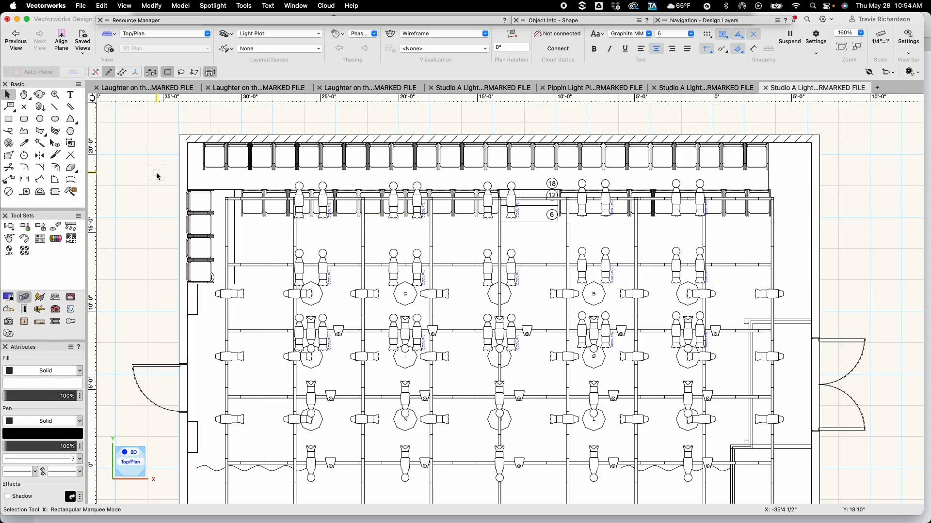
scroll(158, 177, "down", 1)
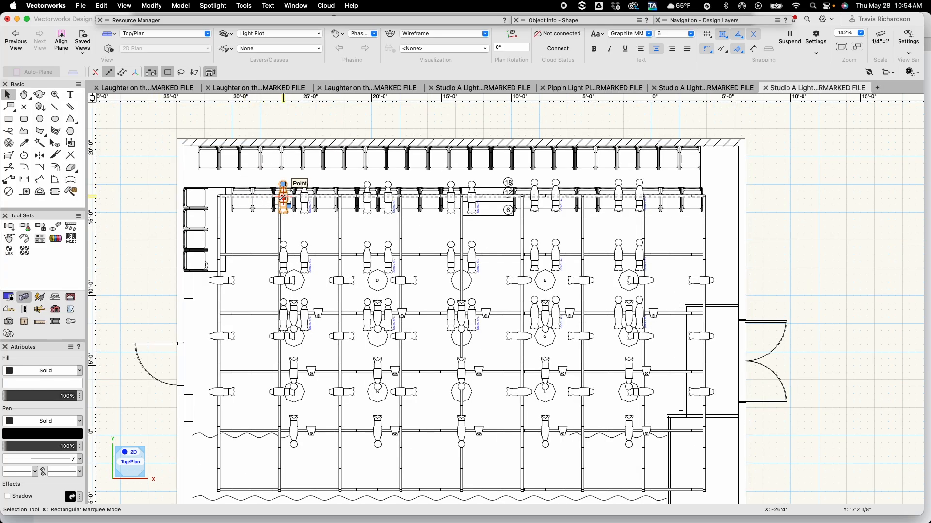
left_click(283, 196)
left_click(366, 199, "shift")
left_click(451, 196, "shift")
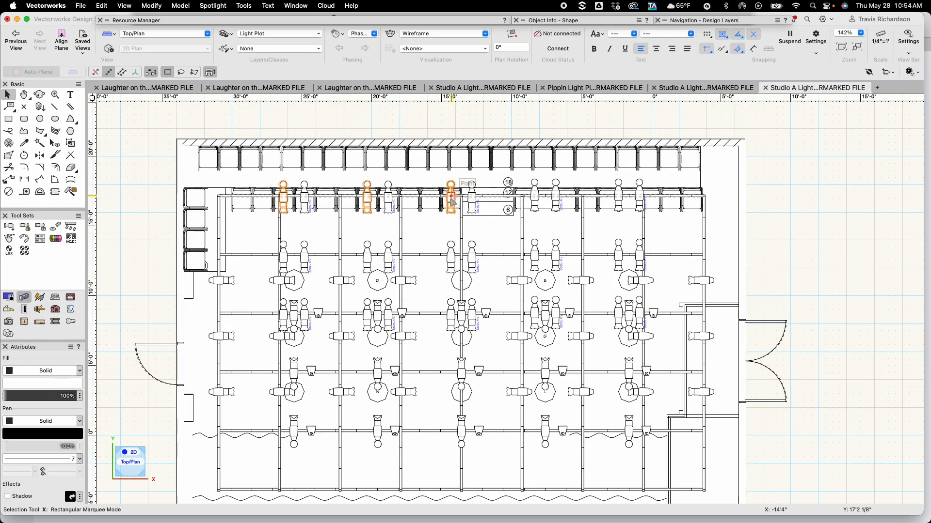
left_click(535, 197, "shift")
left_click(618, 196, "shift")
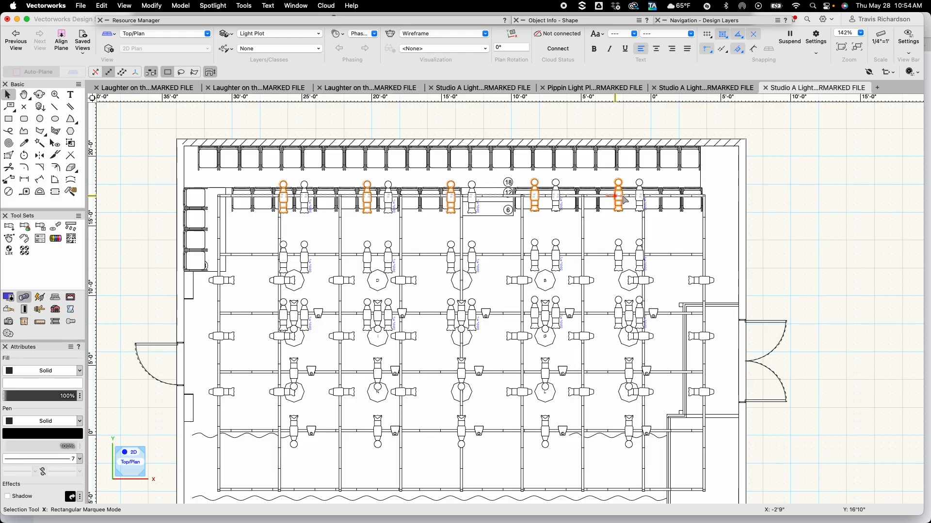
left_click(283, 258, "shift")
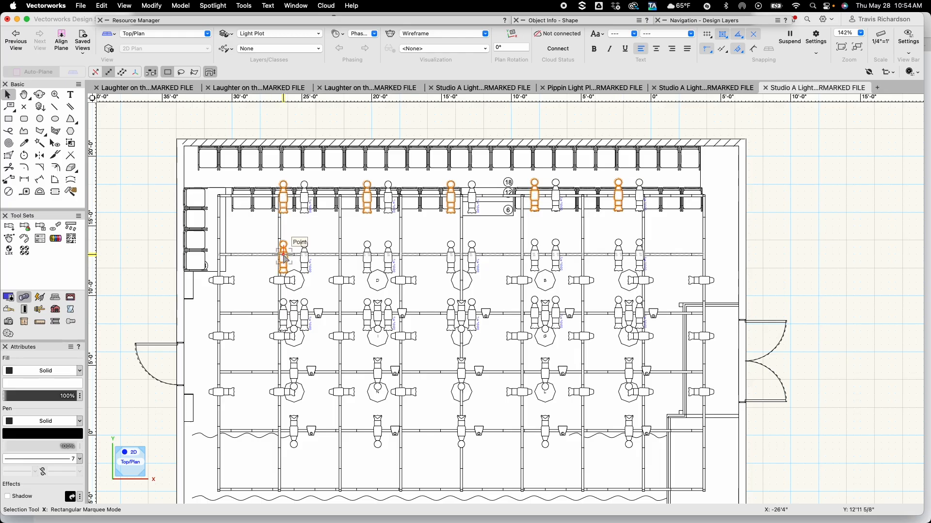
left_click(367, 256, "shift")
left_click(284, 263, "shift")
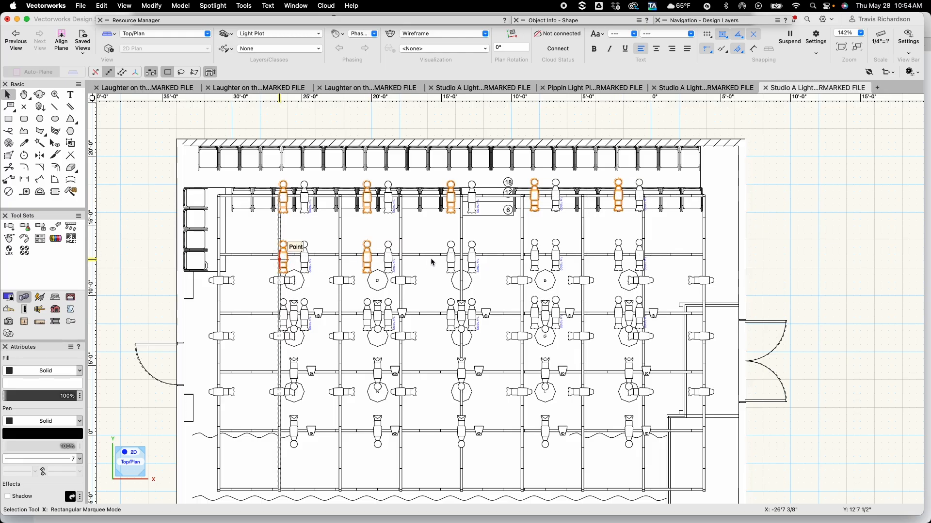
left_click(450, 259, "shift")
left_click(535, 257, "shift")
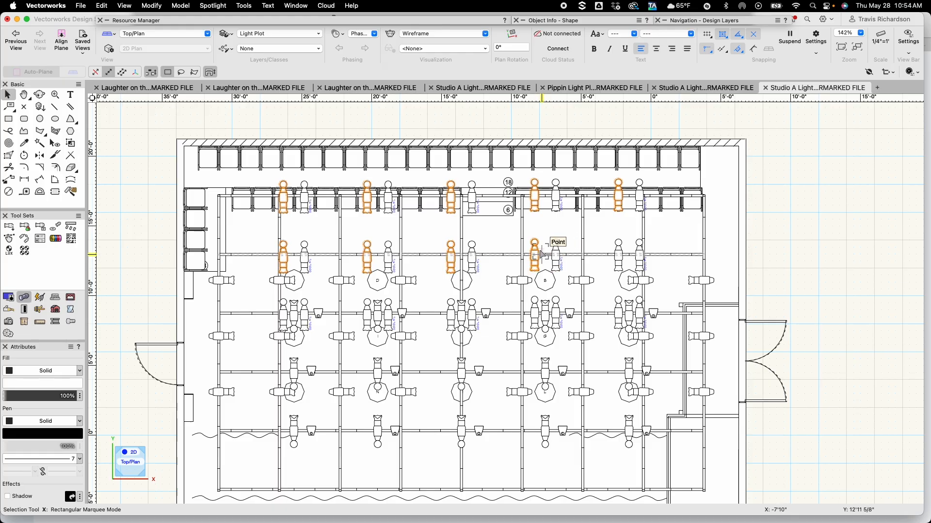
left_click(619, 256, "shift")
left_click(617, 311, "shift")
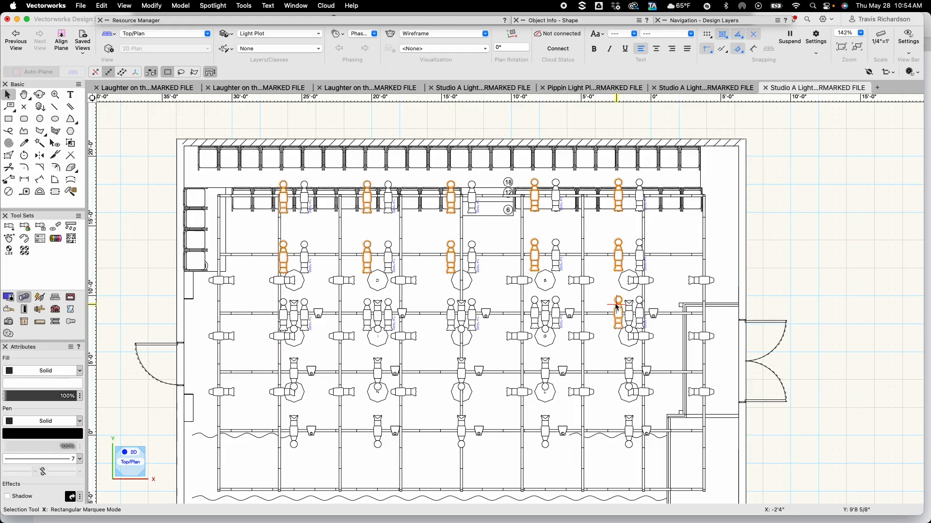
left_click(535, 313, "shift")
left_click(450, 315, "shift")
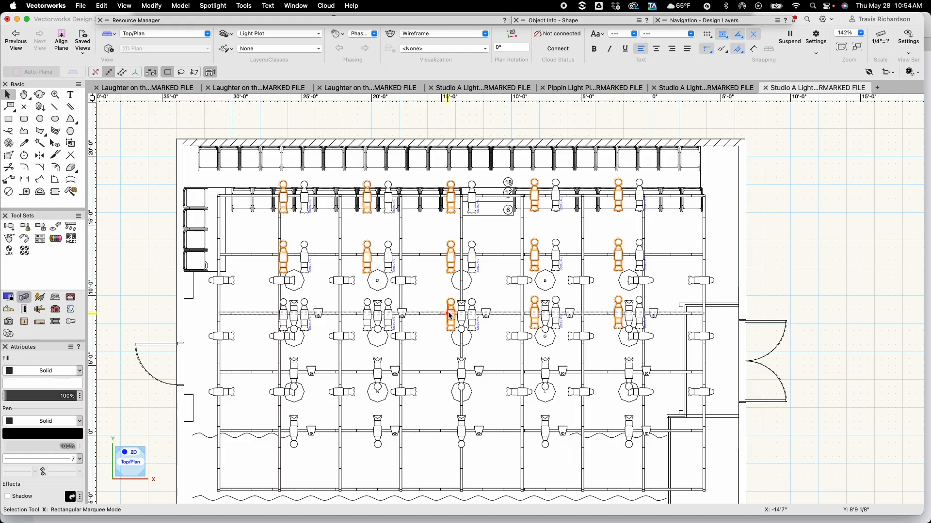
left_click(367, 314, "shift")
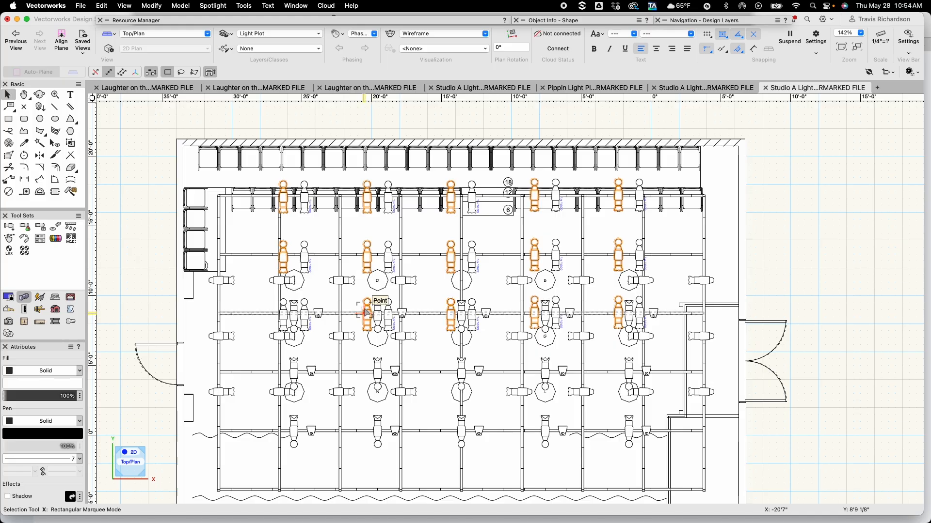
left_click(285, 315, "shift")
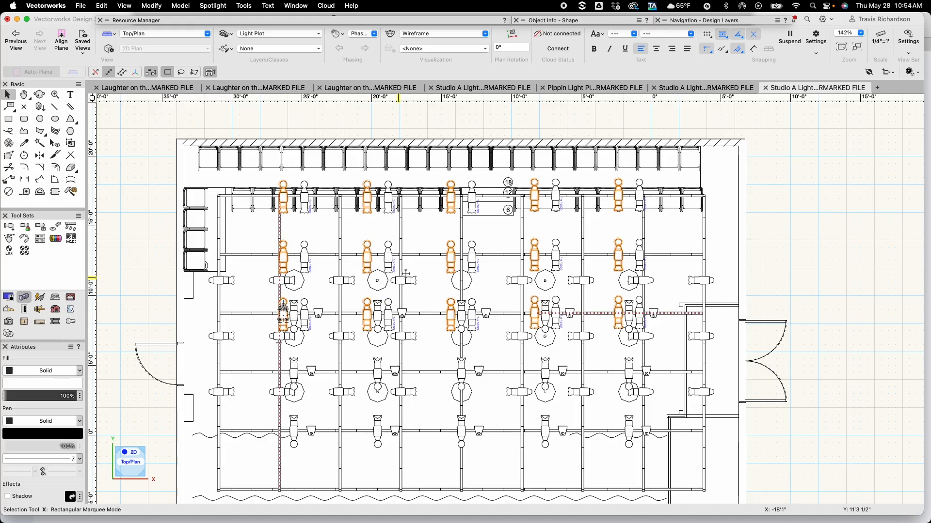
left_click(576, 22)
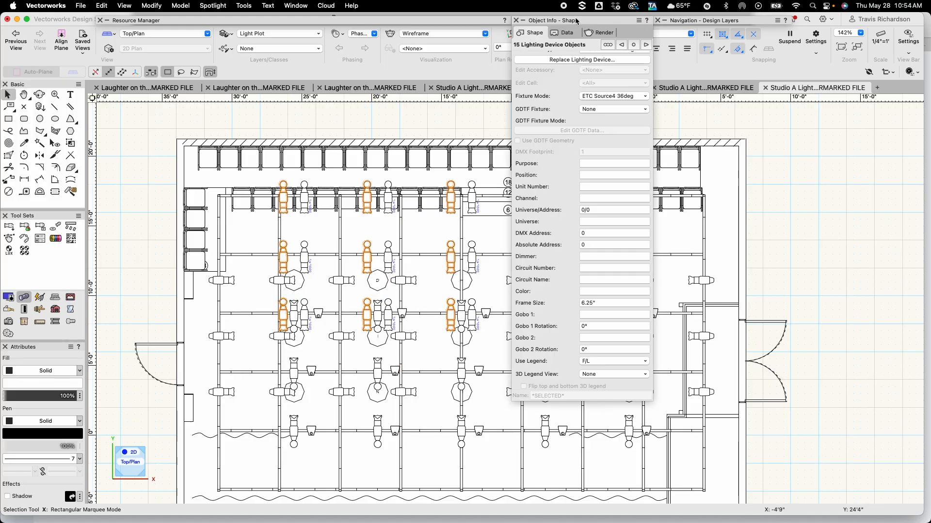
left_click(596, 165)
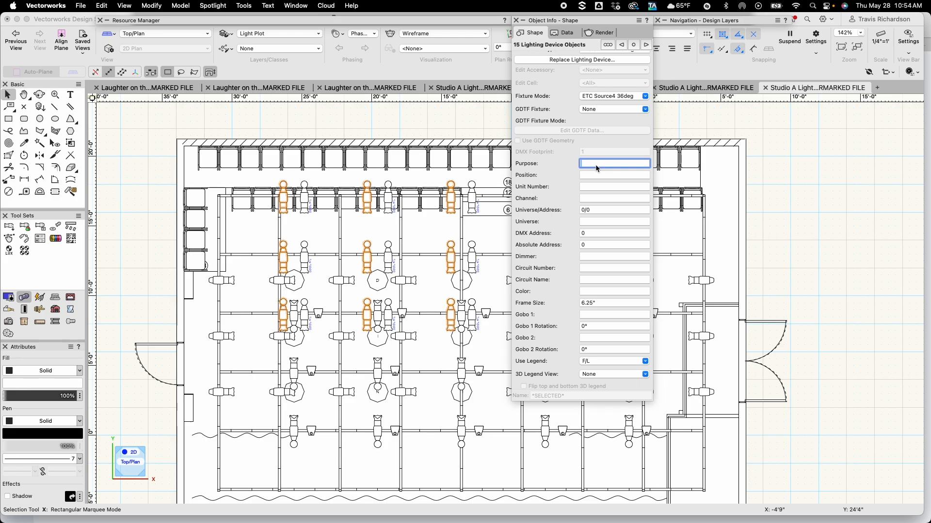
type("WA")
key("Tab")
key("Tab")
key("Tab")
key("Tab")
key("Tab")
key("Tab")
key("Tab")
key("Tab")
key("Tab")
key("Tab")
key("Tab")
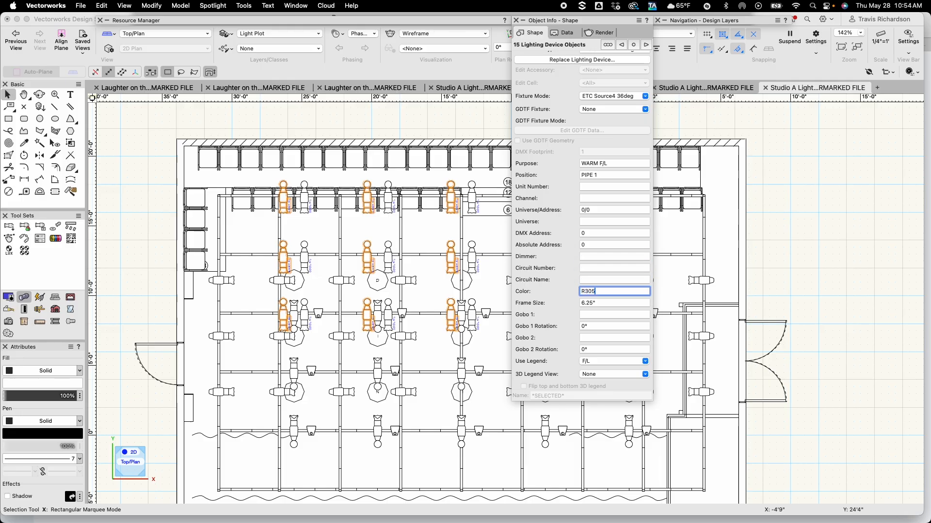
key("Return")
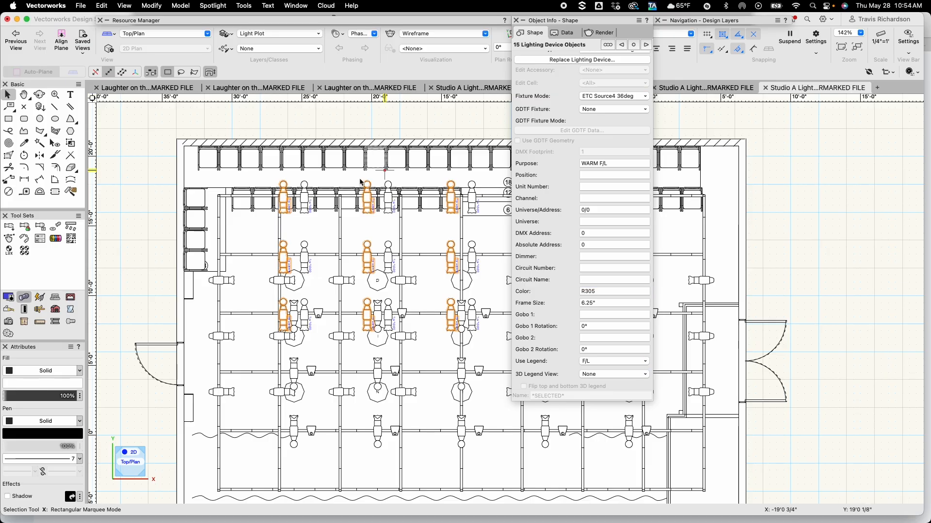
Select the sideways Source 4s in the left-hand columns of the three electrics and assign them the S/L>R label legend
scroll(227, 283, "up", 4)
scroll(226, 284, "down", 4)
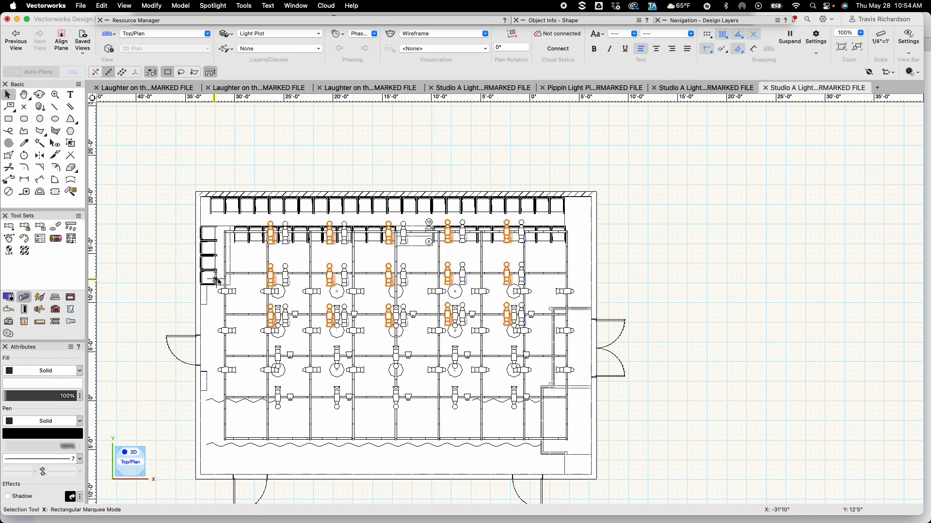
scroll(182, 318, "up", 2)
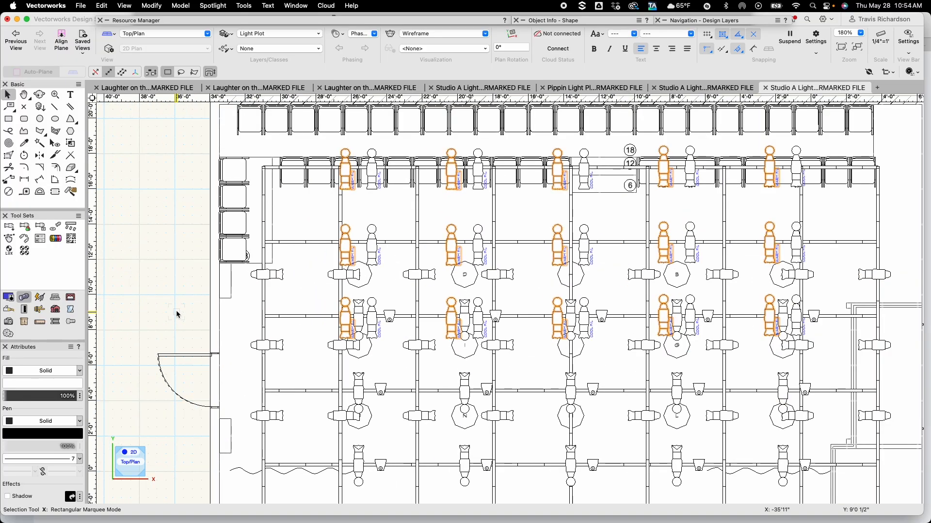
key("h")
left_click_drag(247, 326, 198, 235)
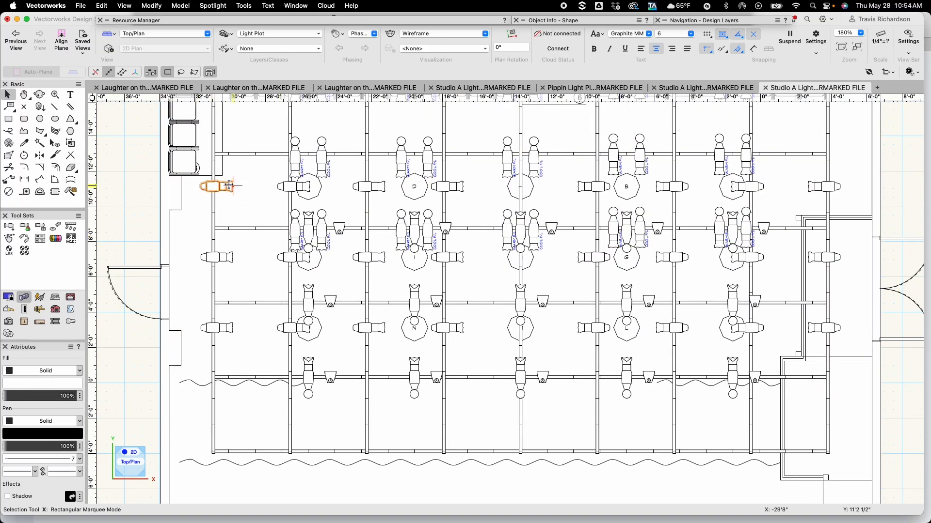
left_click_drag(195, 172, 484, 208)
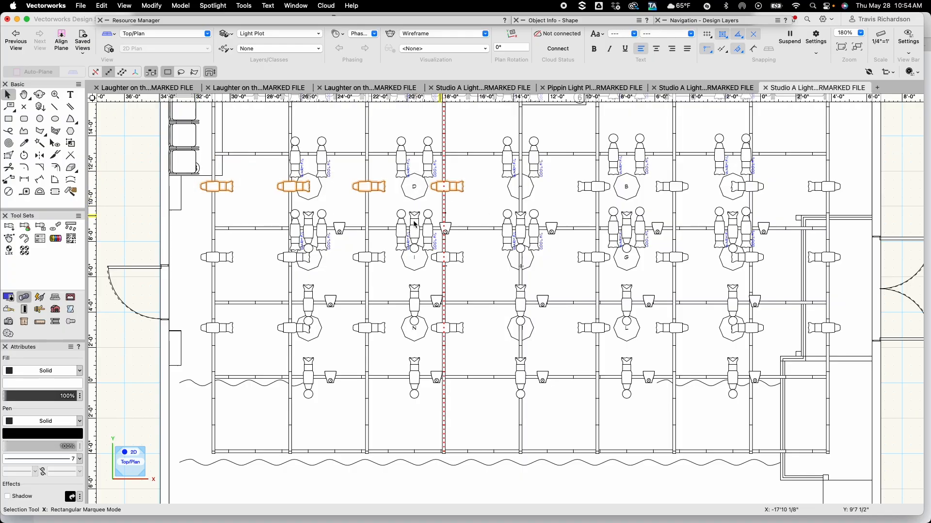
left_click_drag(178, 243, 494, 285, "shift")
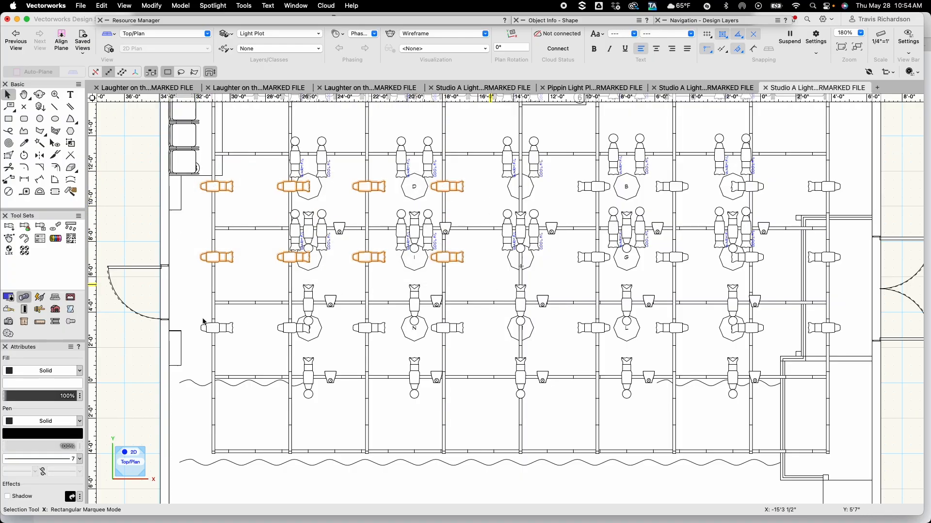
left_click_drag(177, 308, 485, 356, "shift")
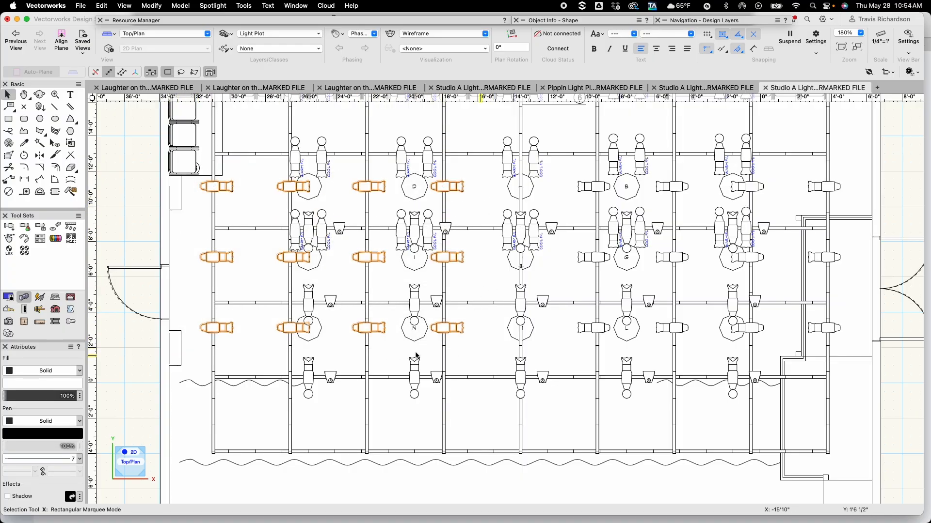
left_click(211, 6)
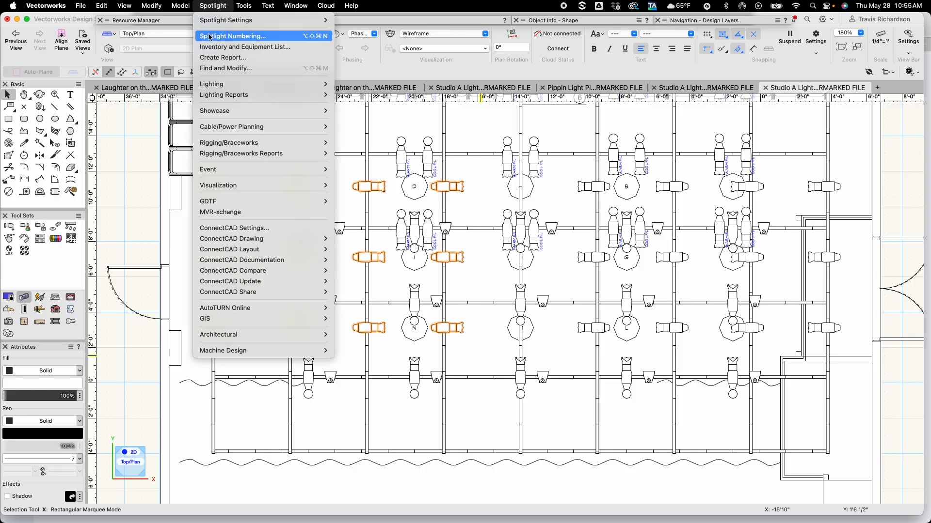
mouse_move(222, 85)
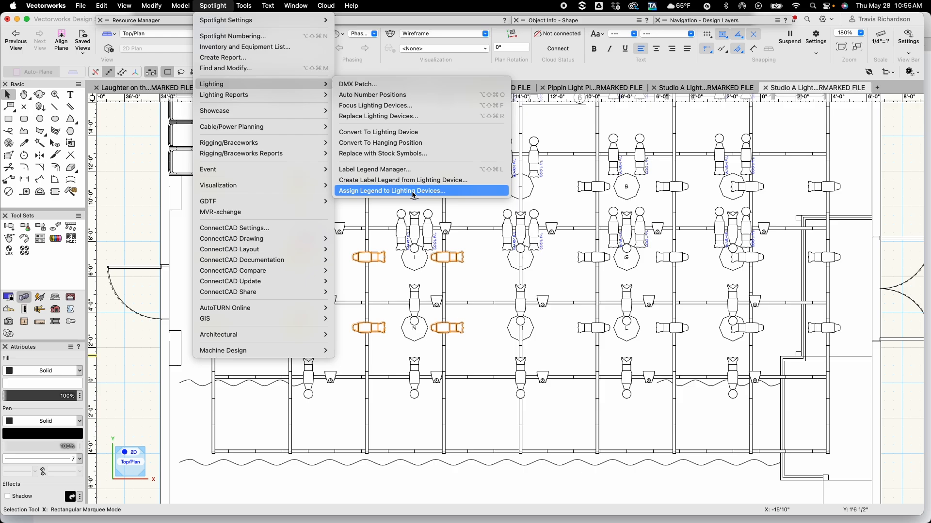
left_click(414, 191)
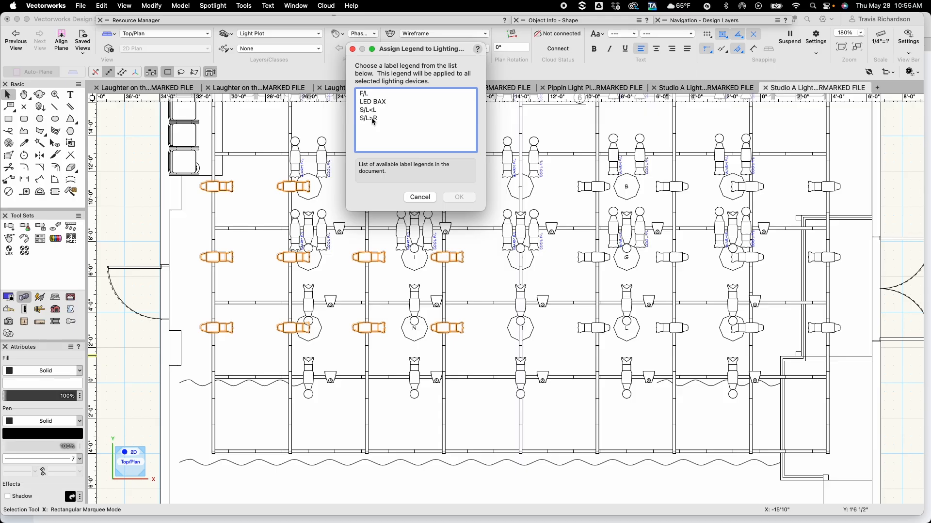
left_click(373, 119)
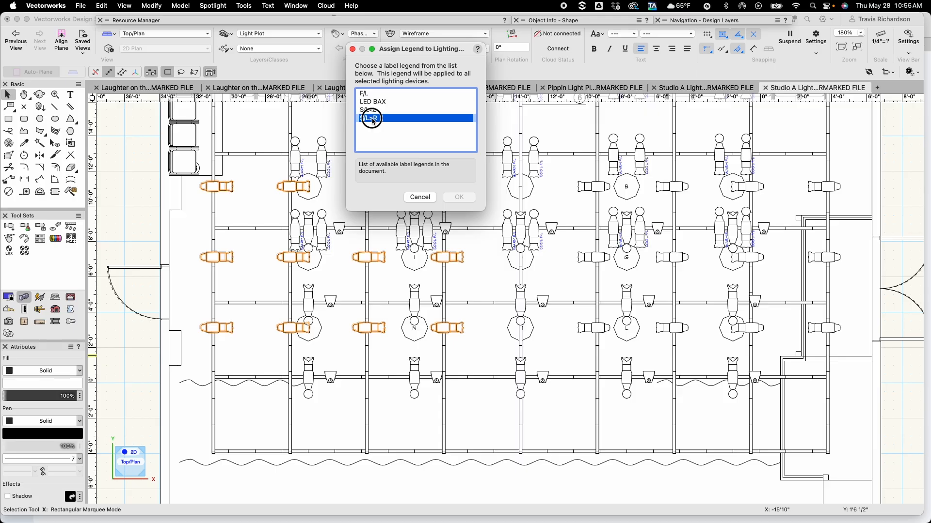
left_click(460, 198)
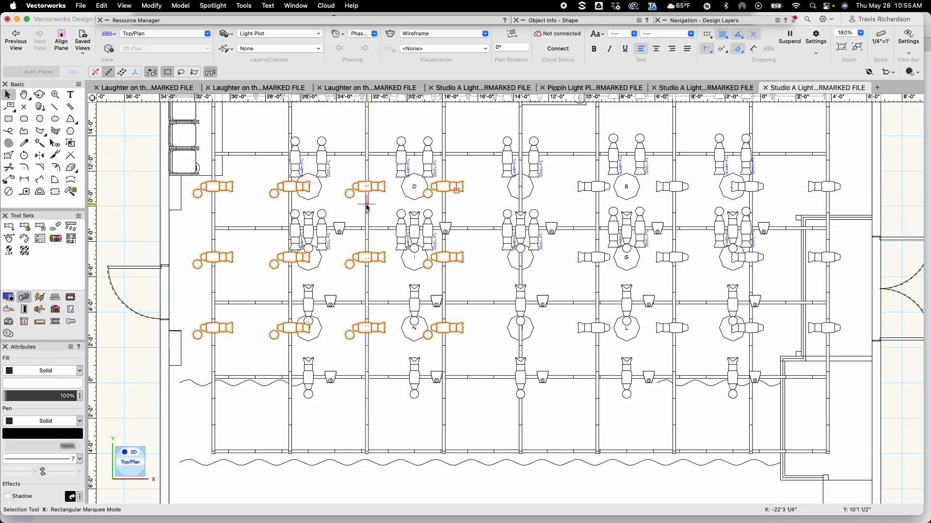
Set the selected sideways Source 4s' Purpose to S/L>L, Position to PIPE 1 and Color to L161
scroll(346, 221, "down", 3)
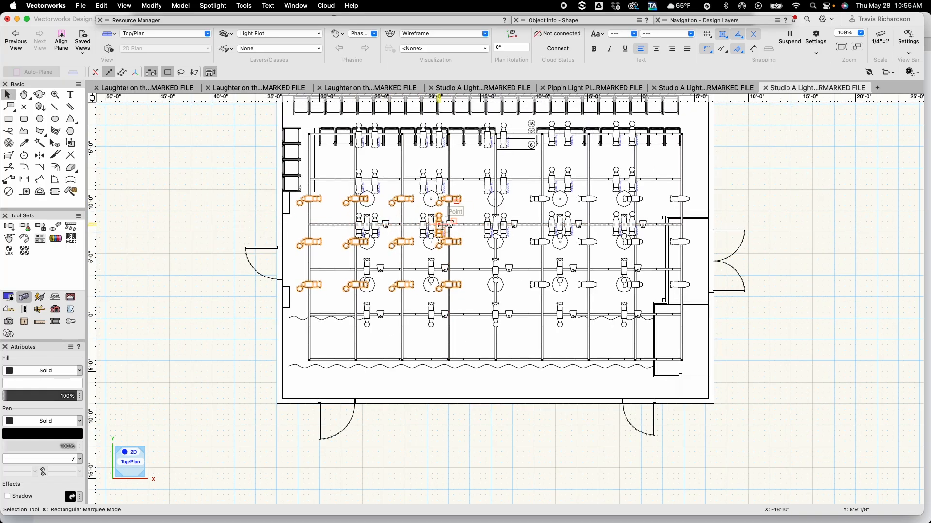
scroll(422, 207, "up", 4)
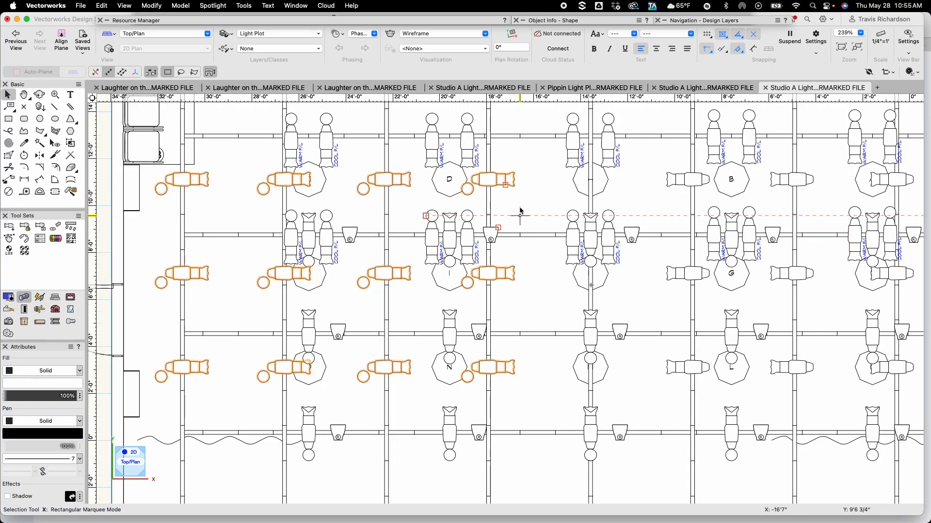
scroll(506, 206, "down", 1)
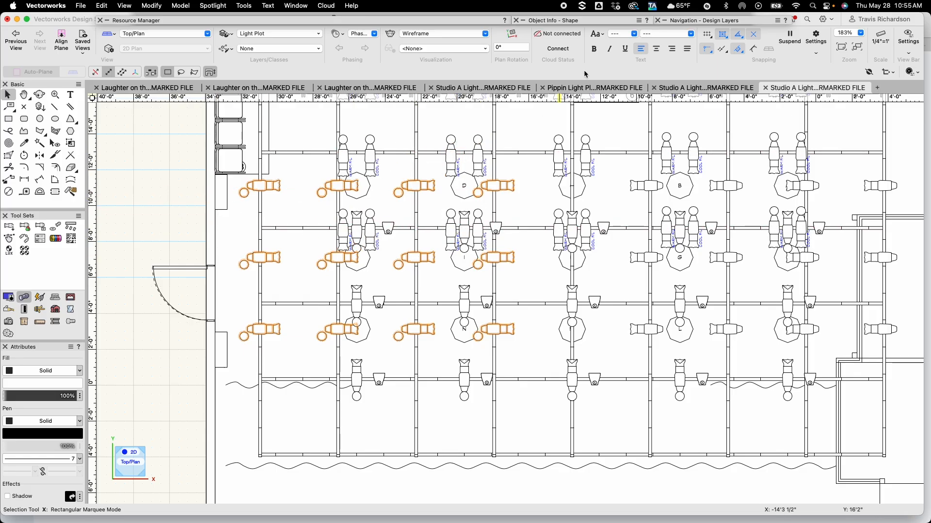
left_click(590, 24)
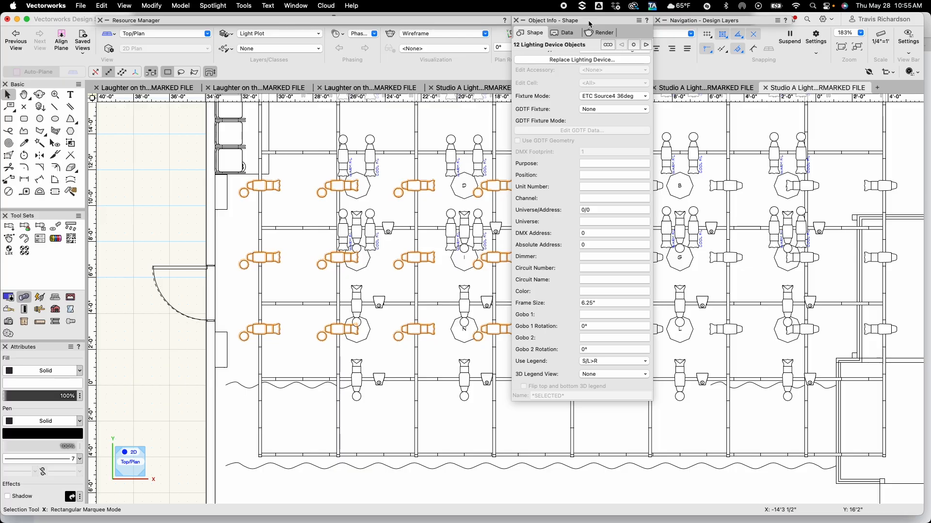
left_click(596, 165)
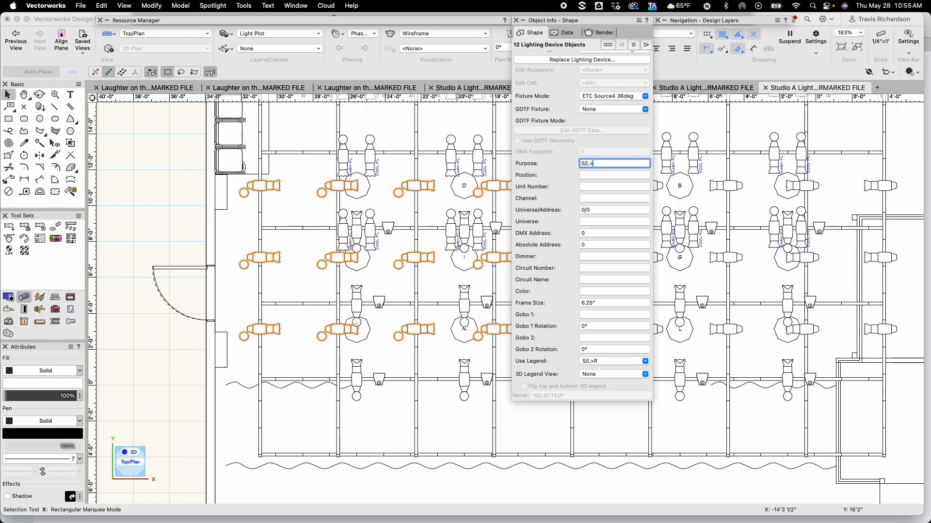
type("S/L>L")
left_click(592, 290)
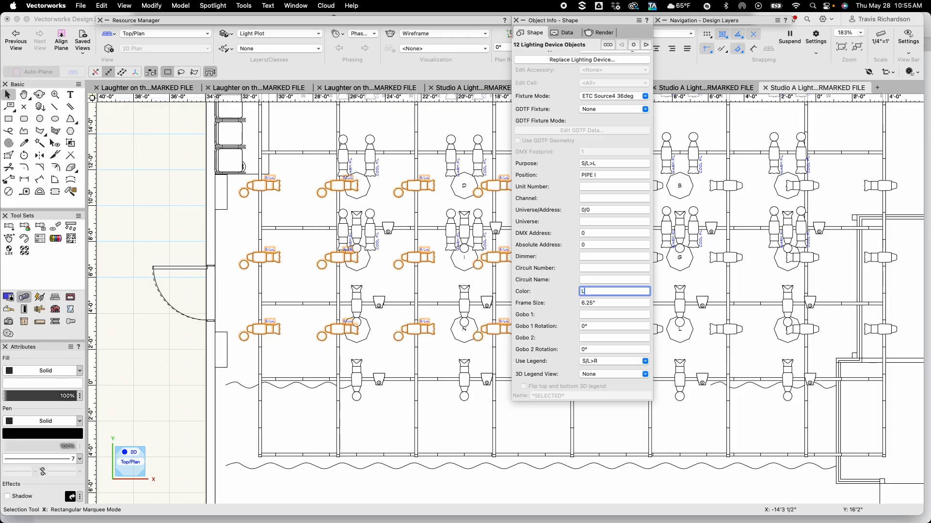
type("161")
key("Return")
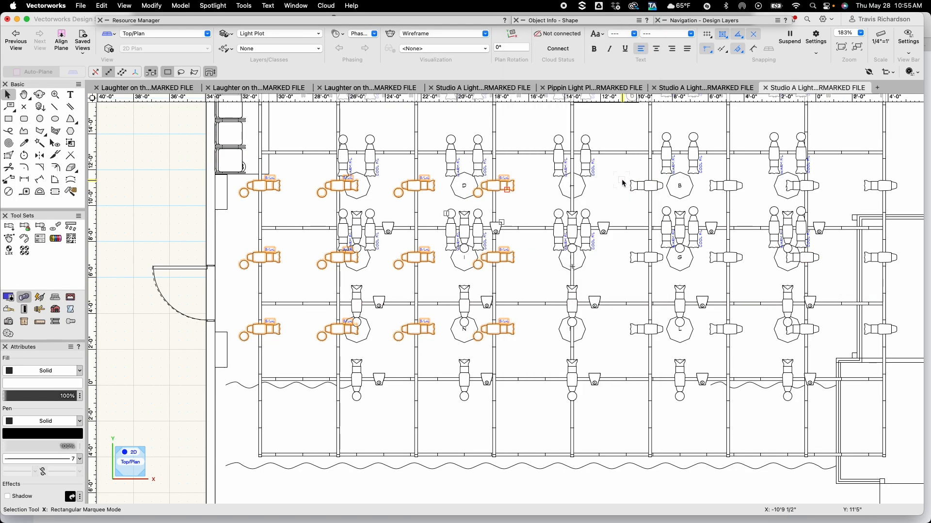
Select the sideways Source 4s in the right-hand columns of the three electrics and assign them the S/L<L label legend
left_click_drag(623, 183, 903, 209)
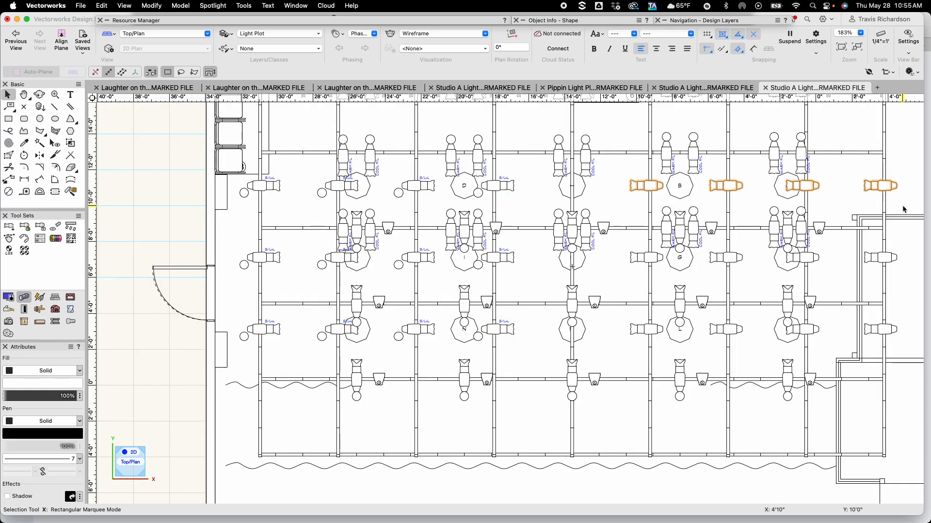
left_click_drag(617, 242, 871, 286)
left_click_drag(619, 312, 895, 352, "shift")
left_click(882, 258, "shift")
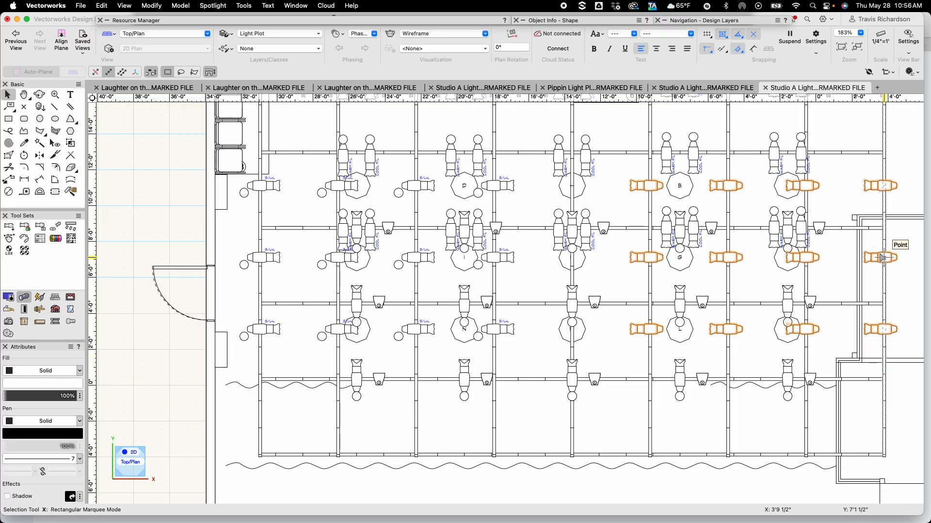
left_click(224, 7)
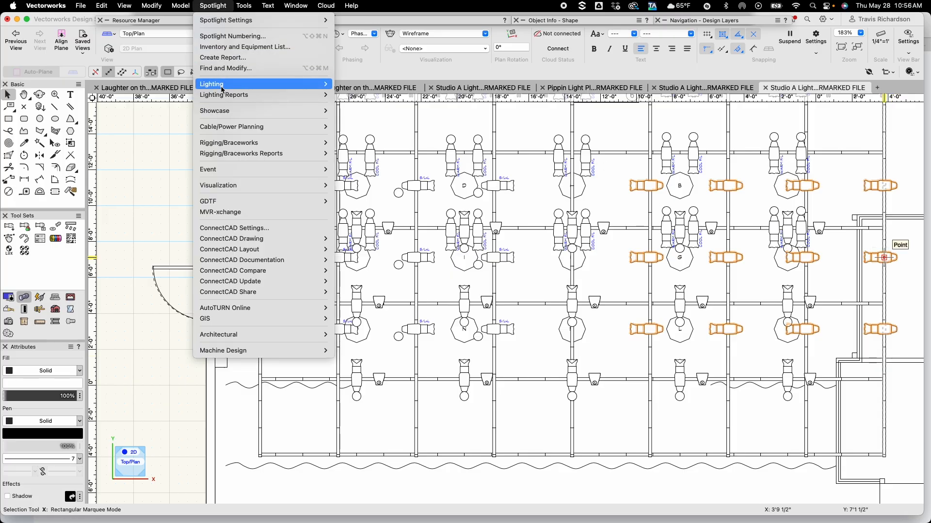
mouse_move(221, 89)
left_click(373, 192)
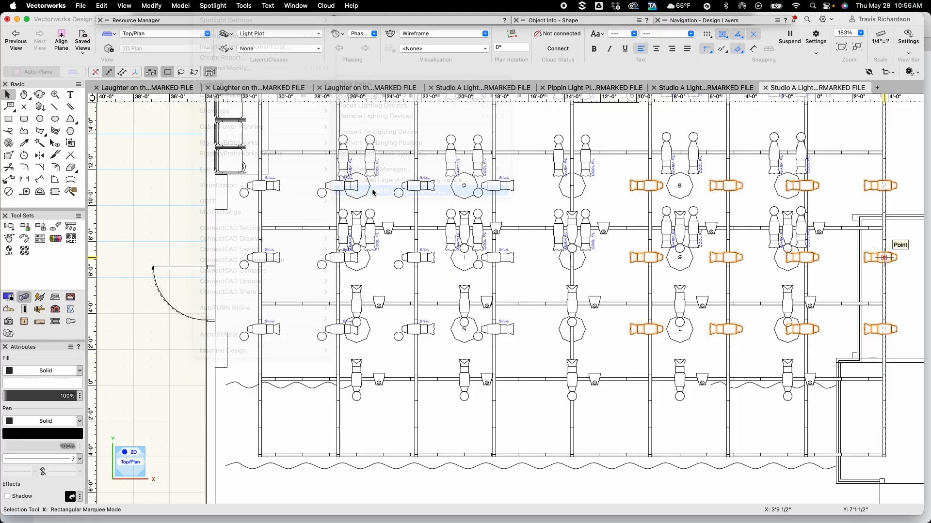
left_click(364, 110)
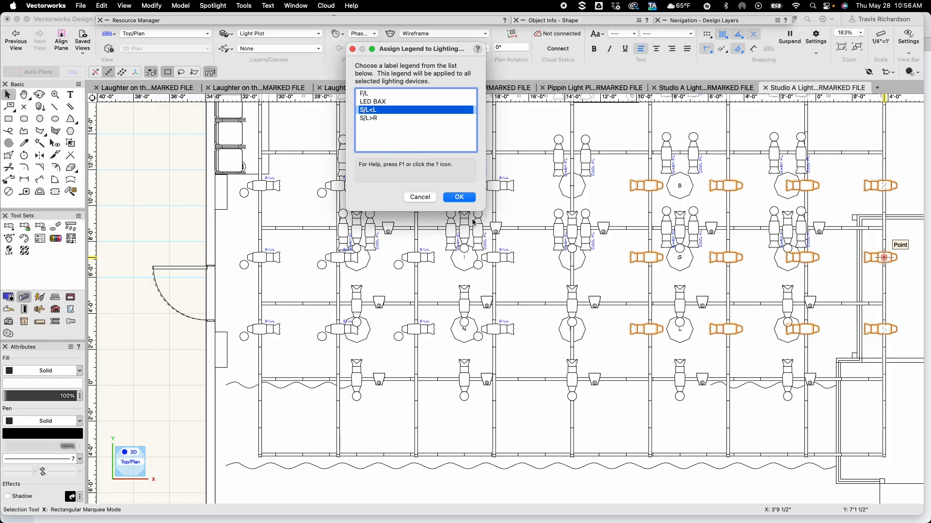
left_click(459, 197)
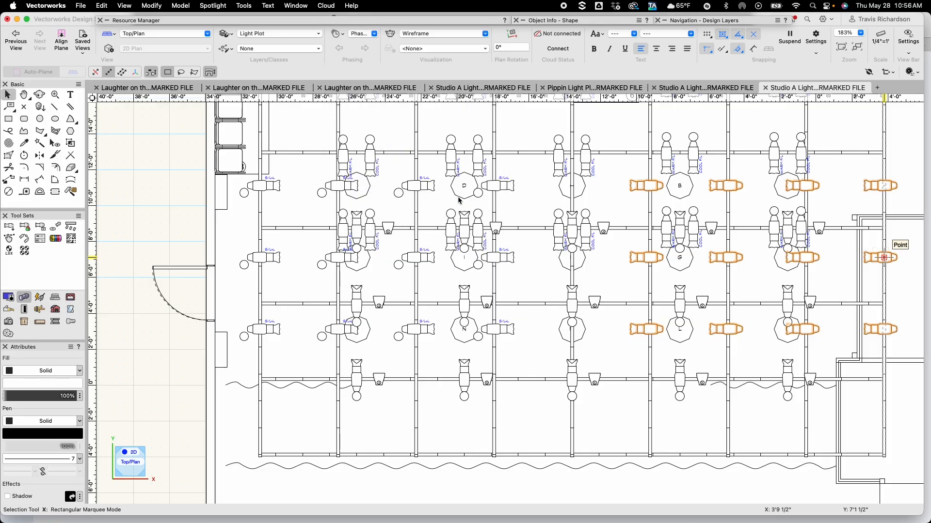
Set the selected sideways Source 4s' Purpose to S/L<R and Color to L161
left_click(599, 23)
left_click(592, 163)
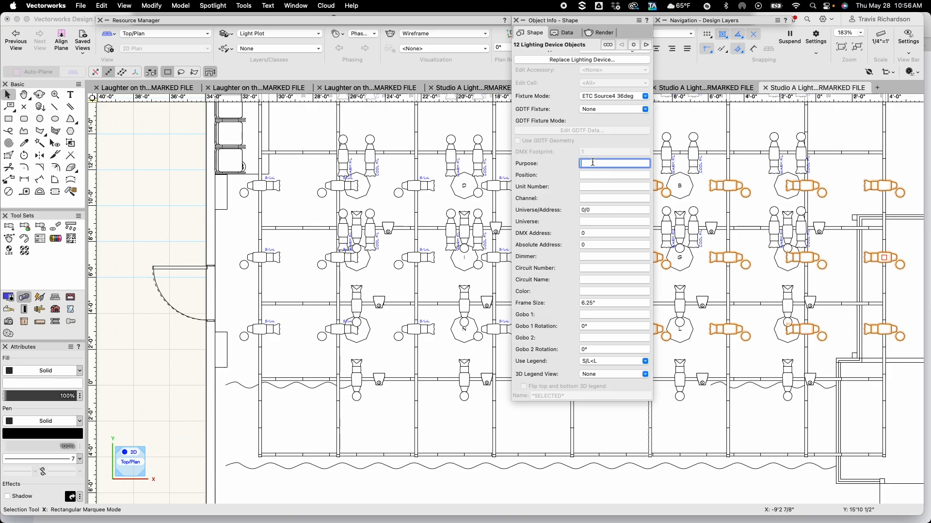
type("S/L<R")
left_click(598, 290)
type("L161")
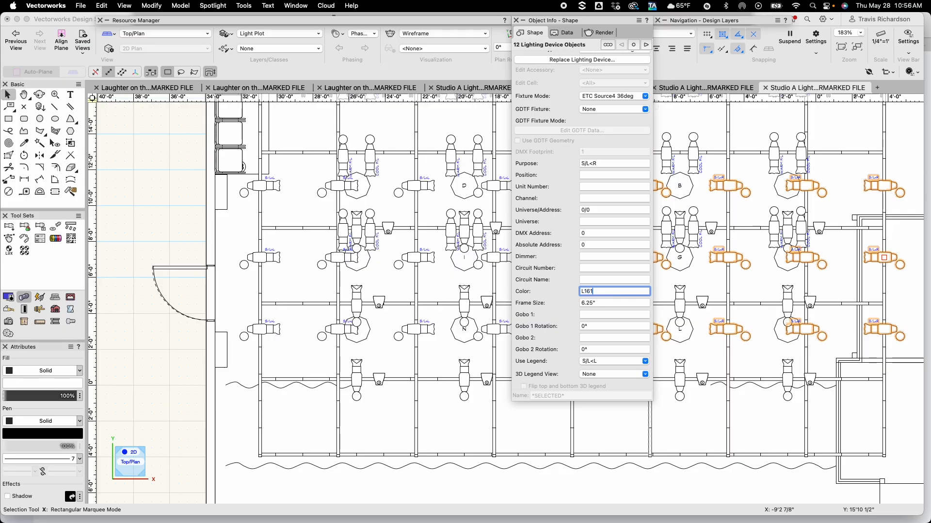
key("Return")
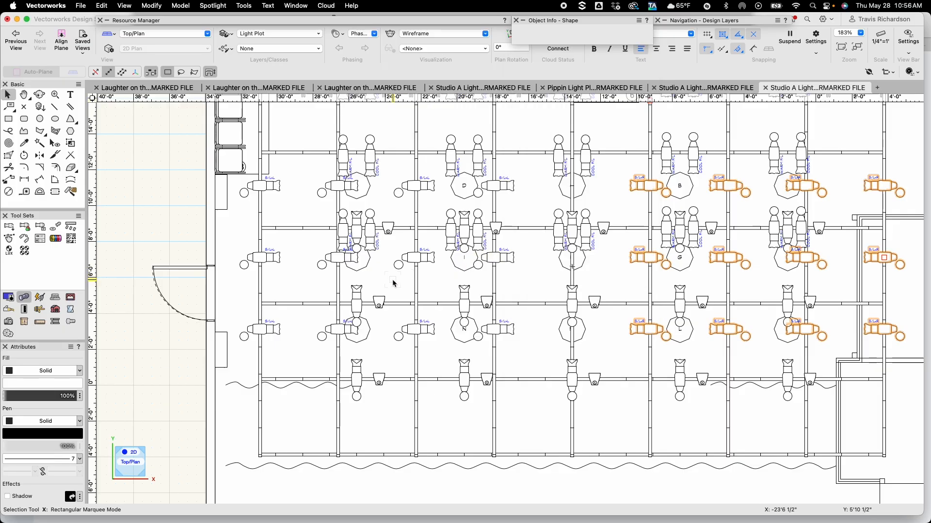
Select all the ColorSource PARs on the three electrics and assign them the LED BAX label legend
left_click(392, 290)
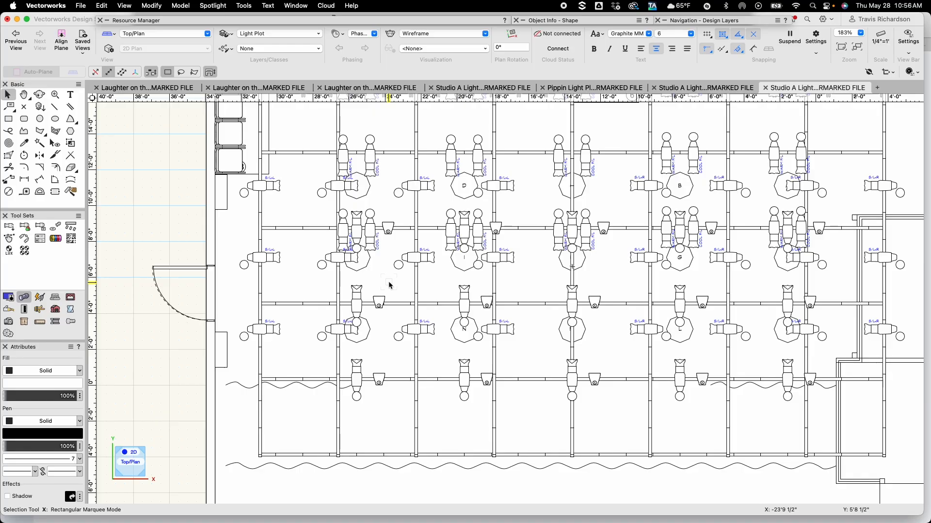
left_click(388, 228)
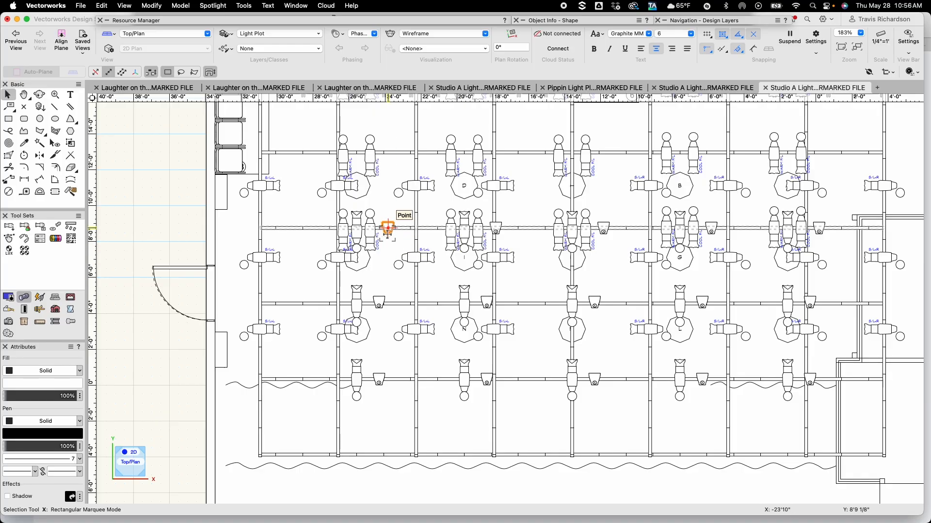
left_click(378, 303, "shift")
left_click(379, 380, "shift")
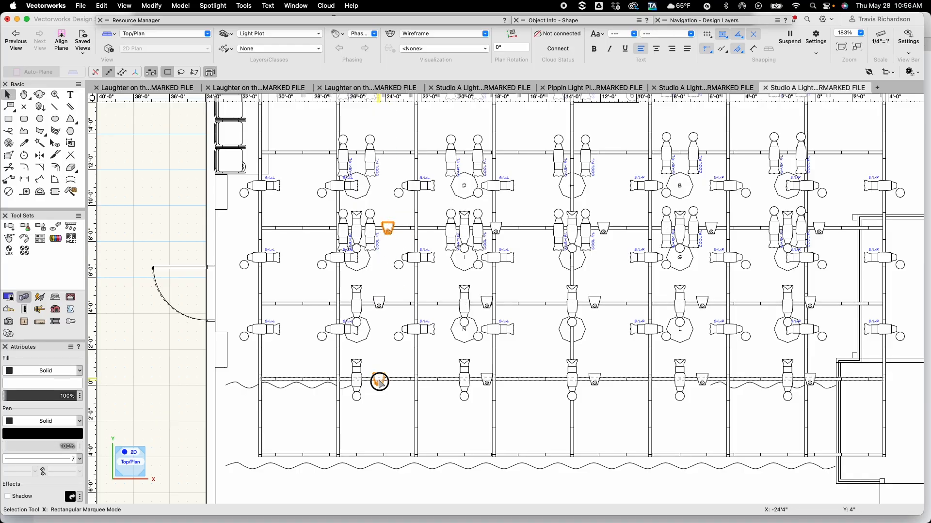
left_click(379, 303, "shift")
left_click(495, 228, "shift")
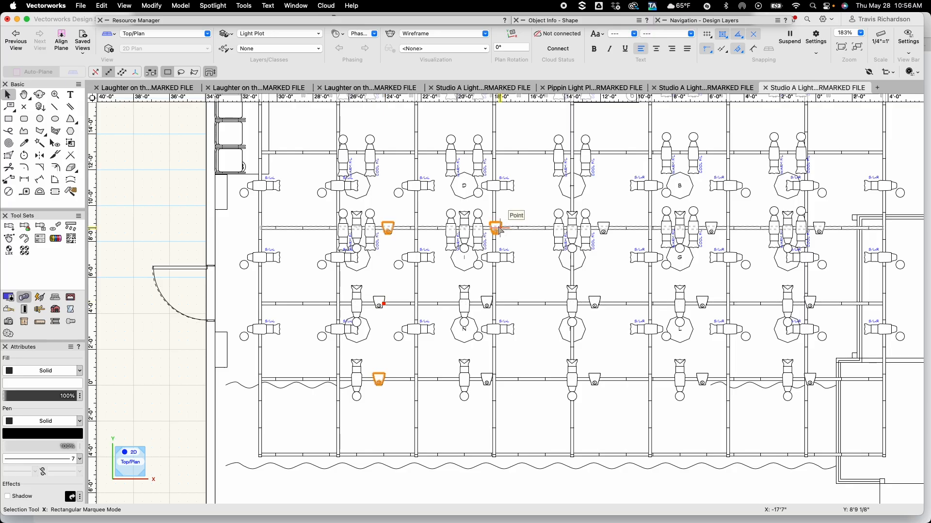
left_click(486, 302, "shift")
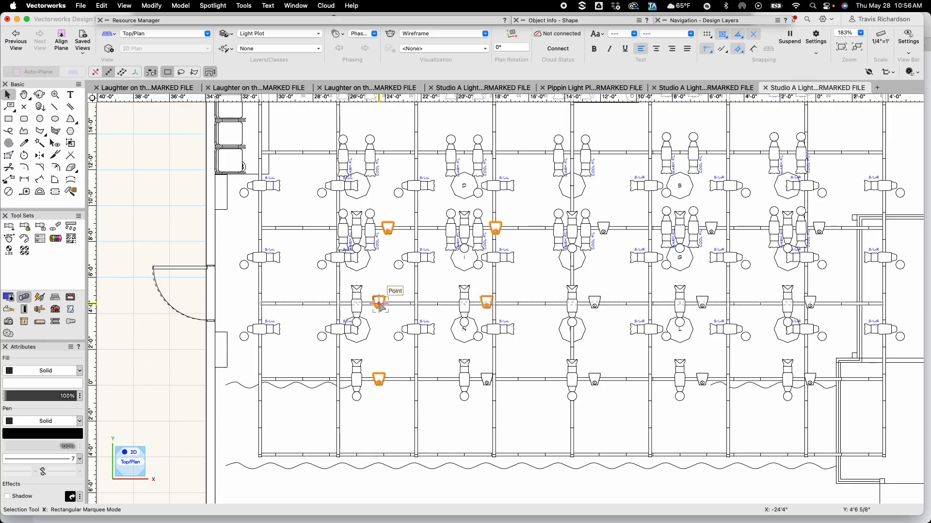
left_click(379, 303, "shift")
left_click(464, 383, "shift")
left_click(464, 383, "shift")
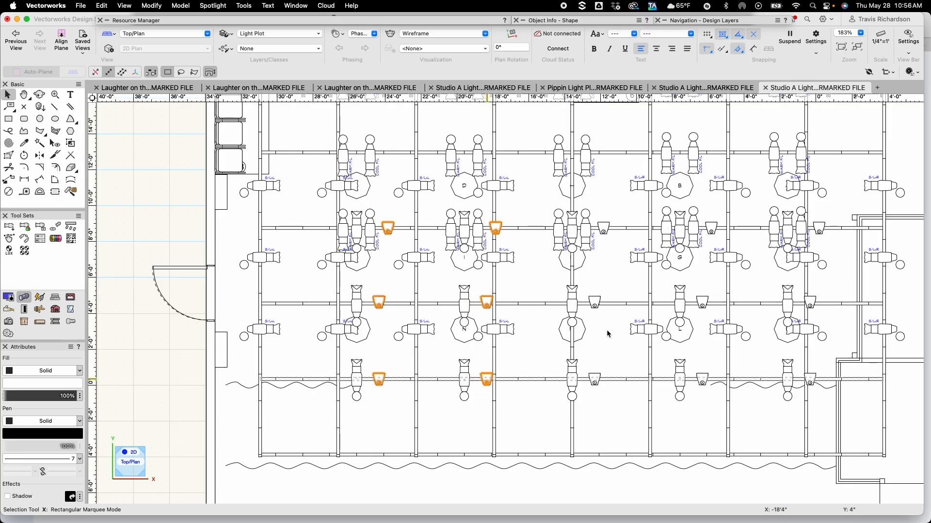
left_click(602, 228, "shift")
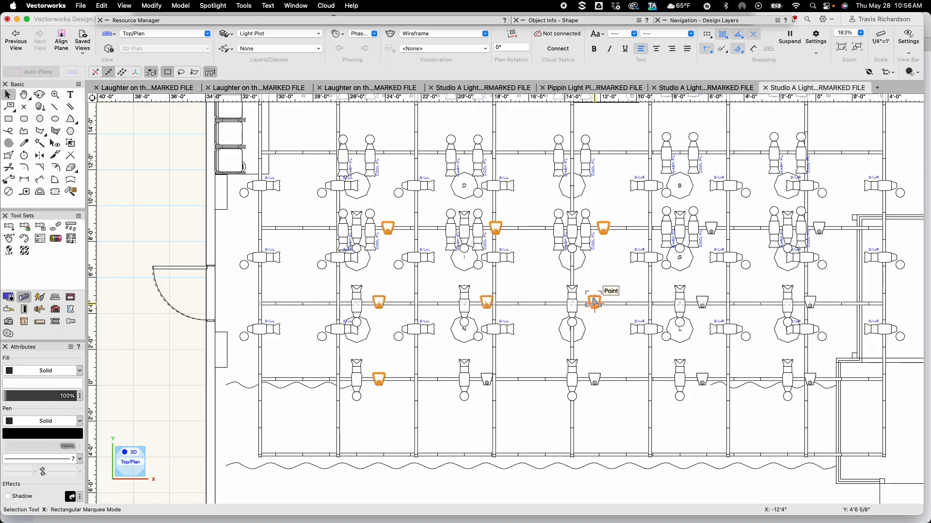
left_click(593, 302, "shift")
left_click(595, 379, "shift")
left_click(711, 229, "shift")
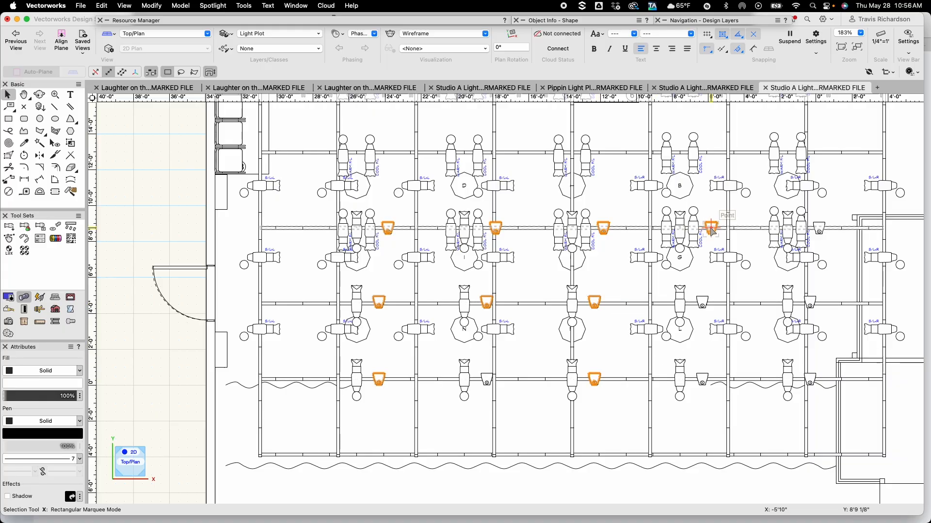
left_click(702, 302, "shift")
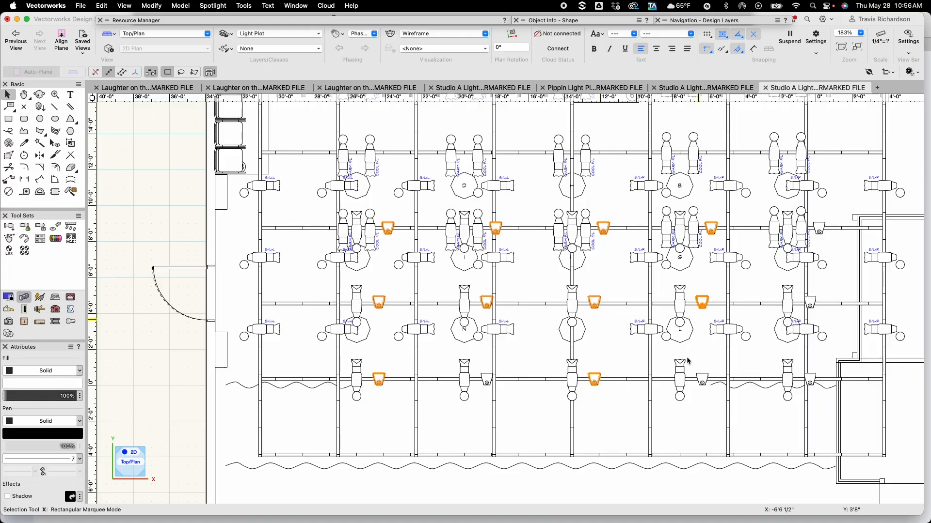
left_click(702, 380, "shift")
left_click(819, 227, "shift")
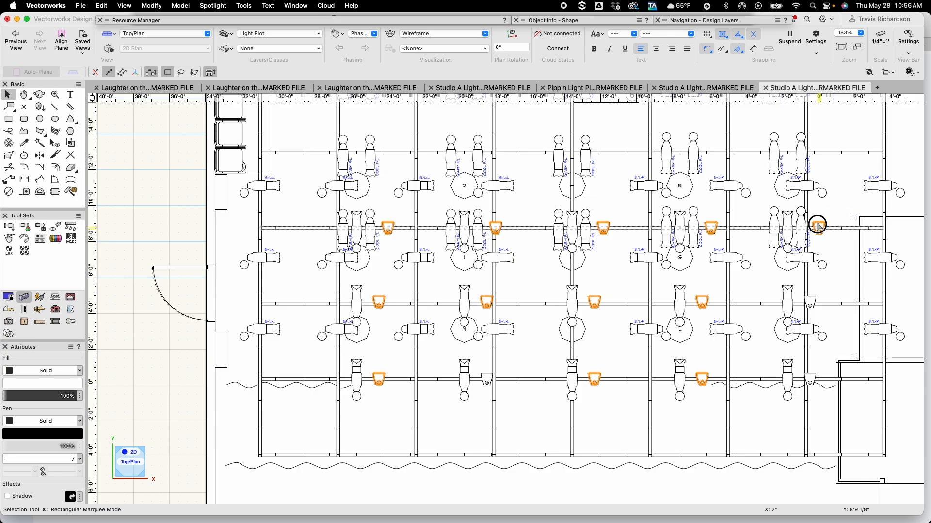
left_click(810, 302, "shift")
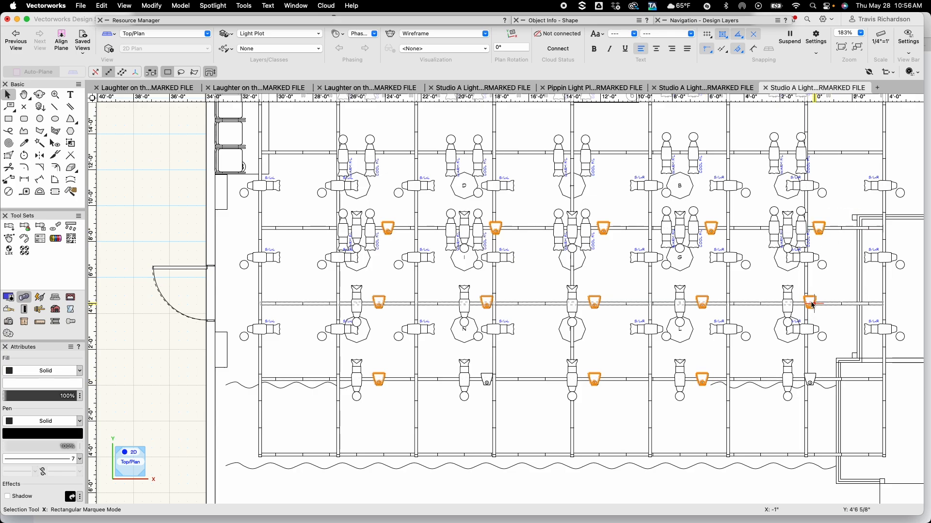
left_click(809, 379, "shift")
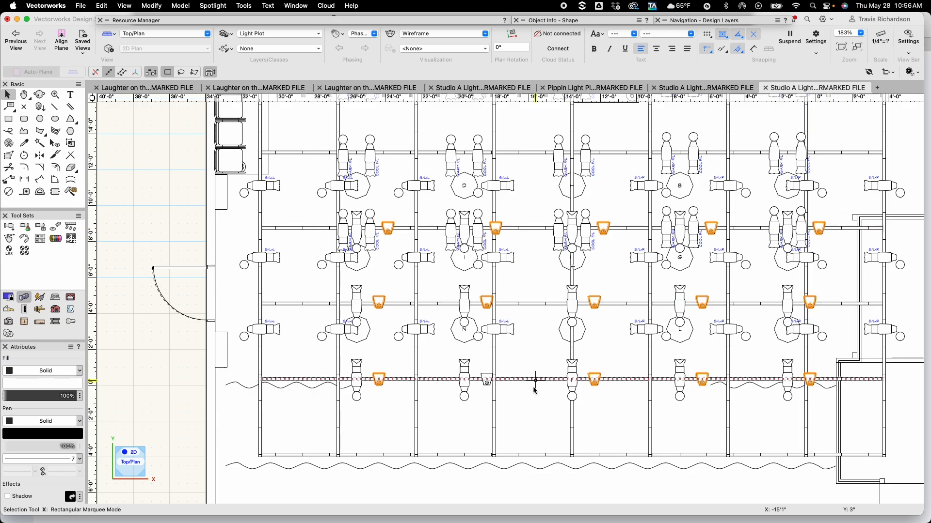
left_click(486, 378, "shift")
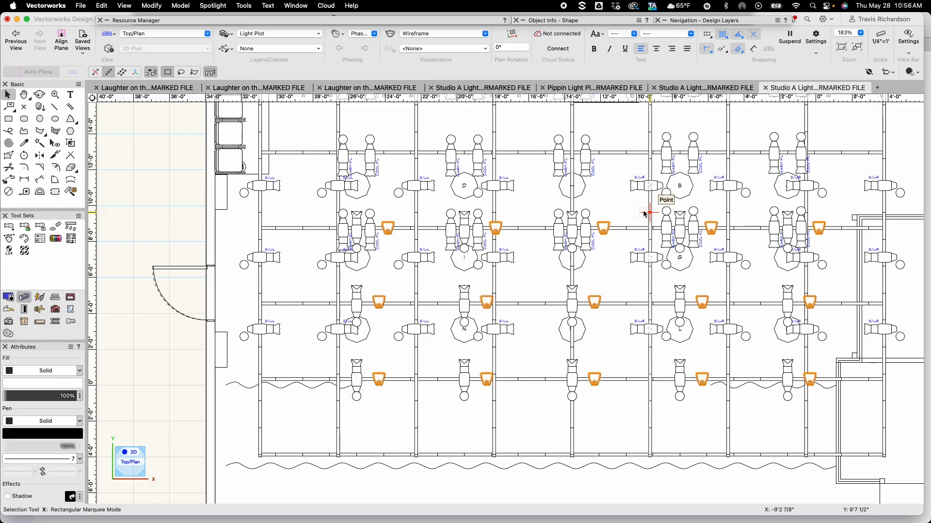
left_click(209, 6)
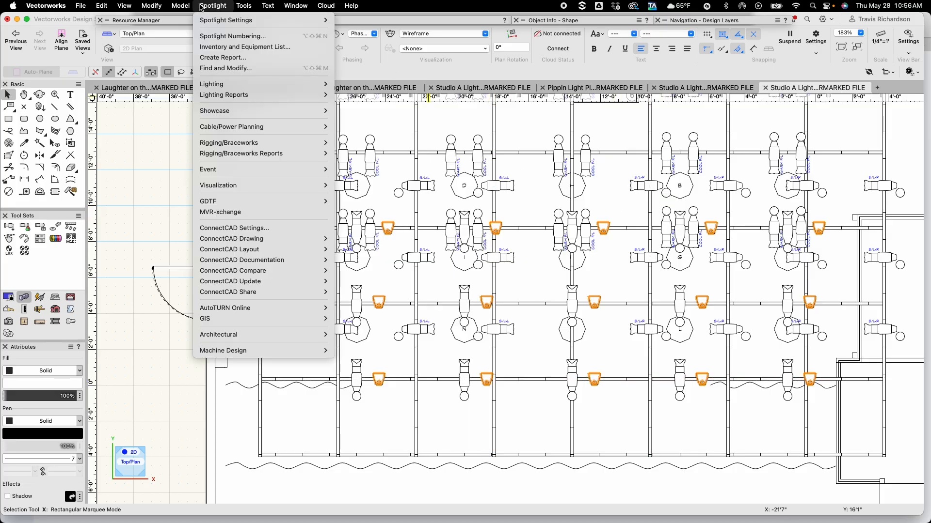
mouse_move(218, 83)
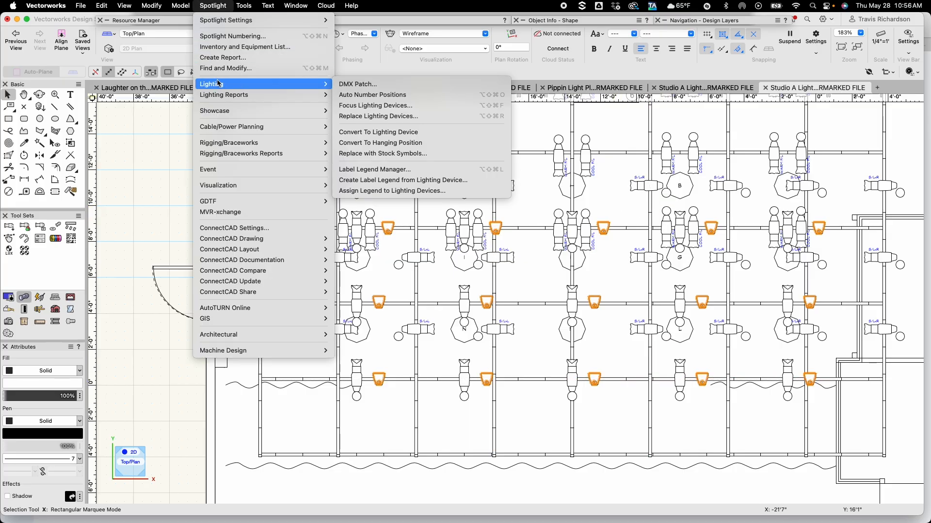
left_click(403, 190)
left_click(373, 101)
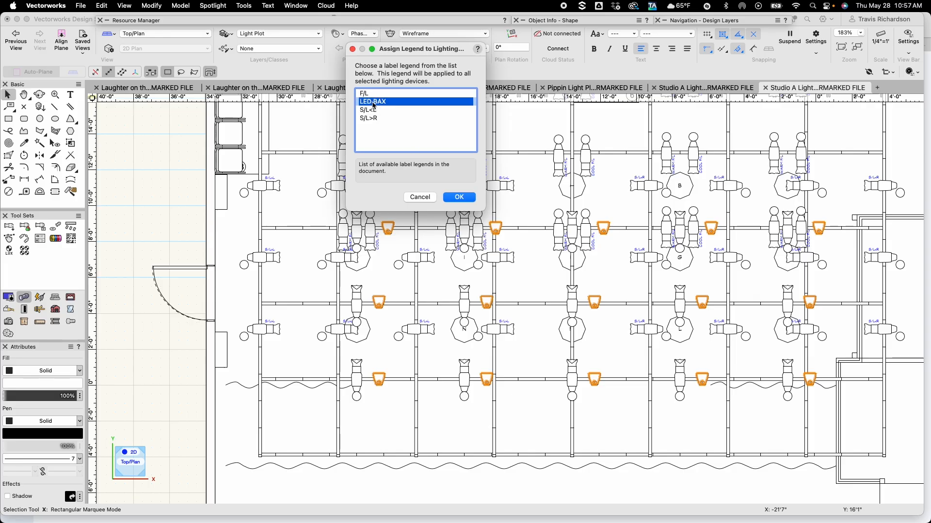
left_click(459, 197)
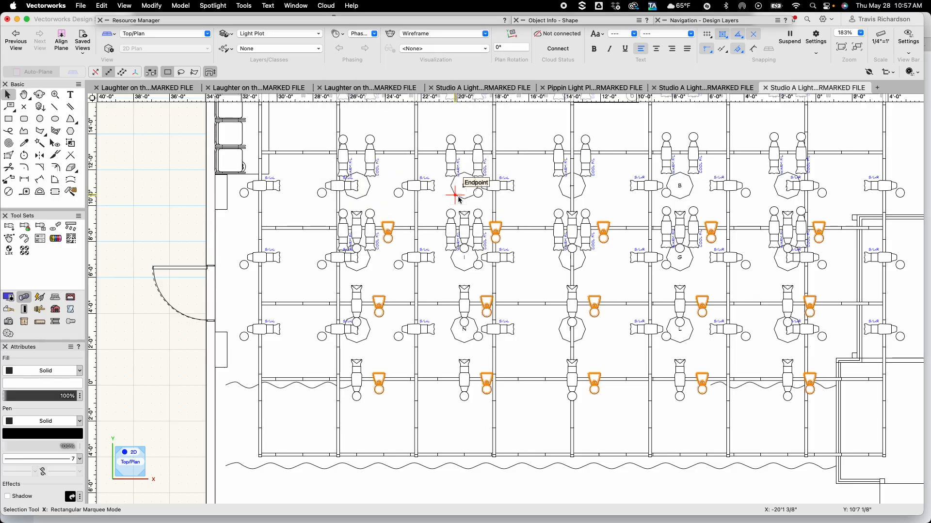
Set the selected ColorSource PARs' Purpose to LED BAX
mouse_move(558, 25)
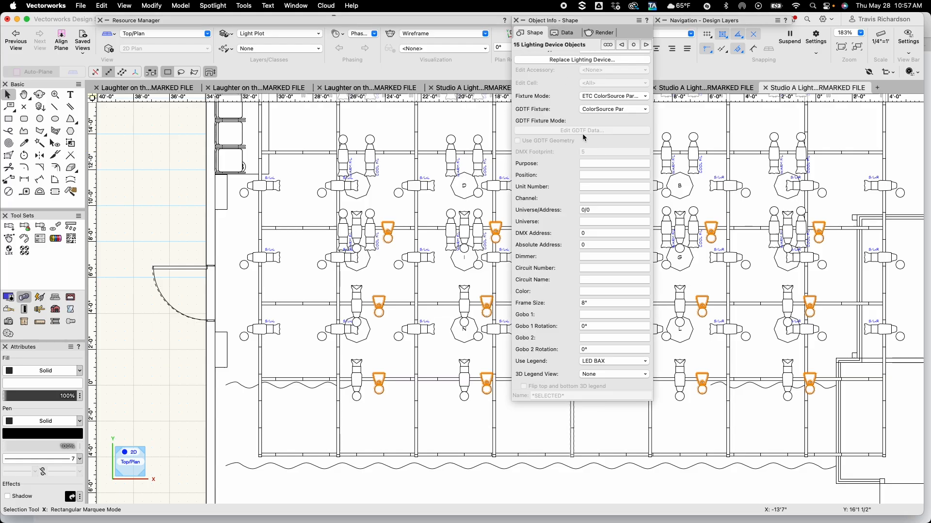
left_click(599, 162)
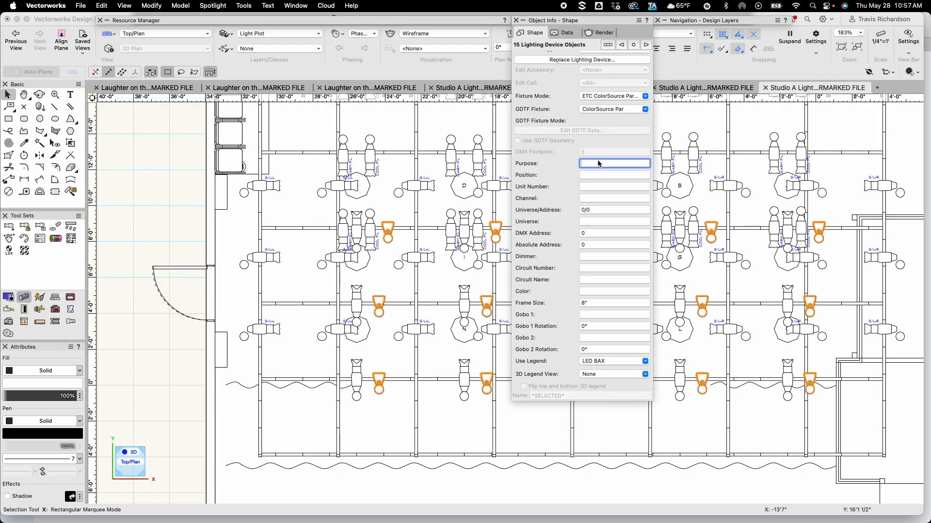
type("LED BAX")
key("Return")
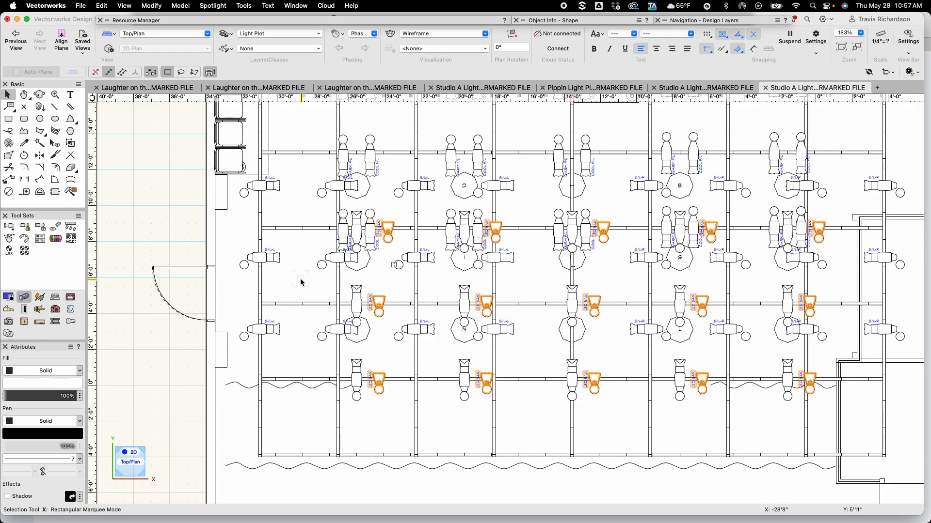
Select the front-light Source 4s on the three electrics and set their Purpose to TEMP F/L, Color to N/C and Gobo 1 to R76597
left_click(357, 228)
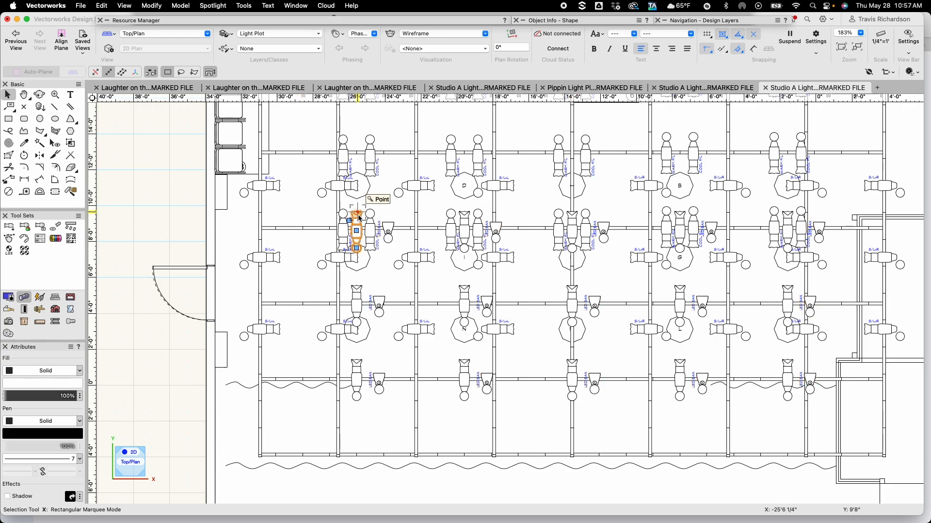
left_click(466, 213, "shift")
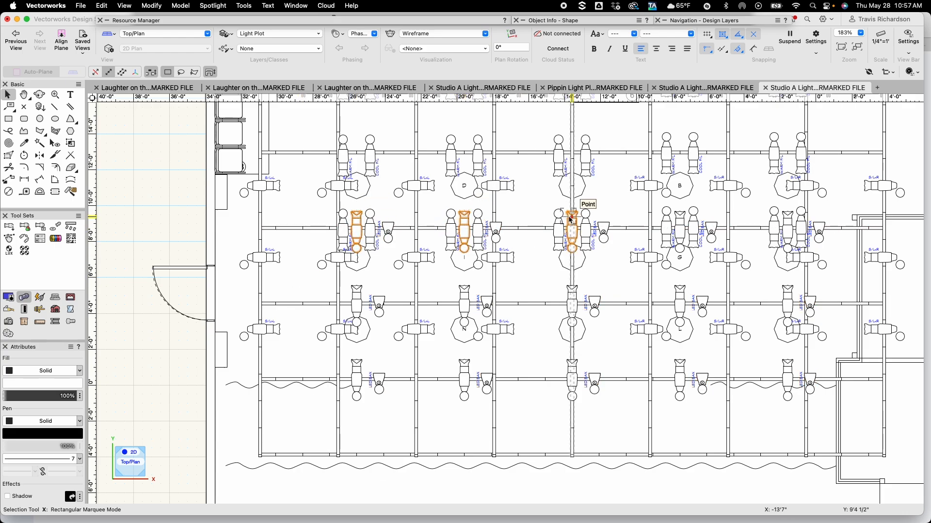
left_click(571, 217, "shift")
left_click(680, 214, "shift")
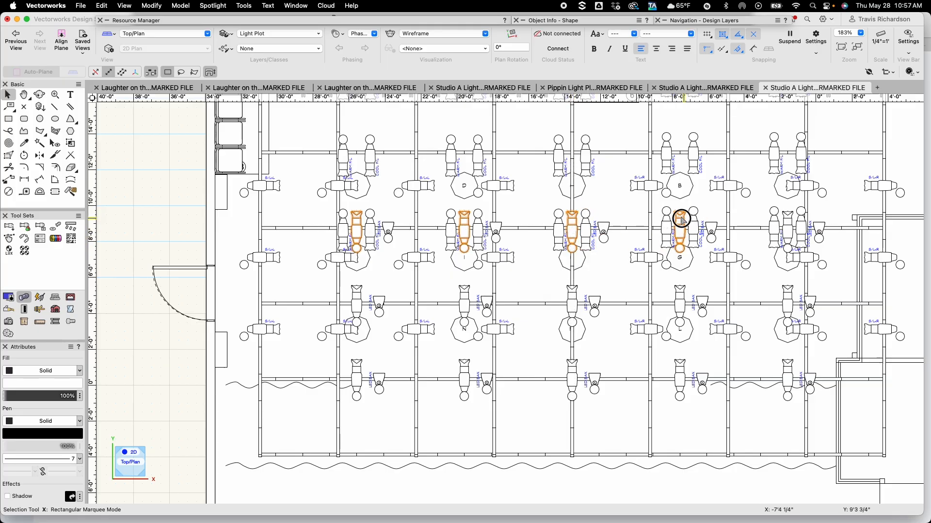
left_click(786, 226, "shift")
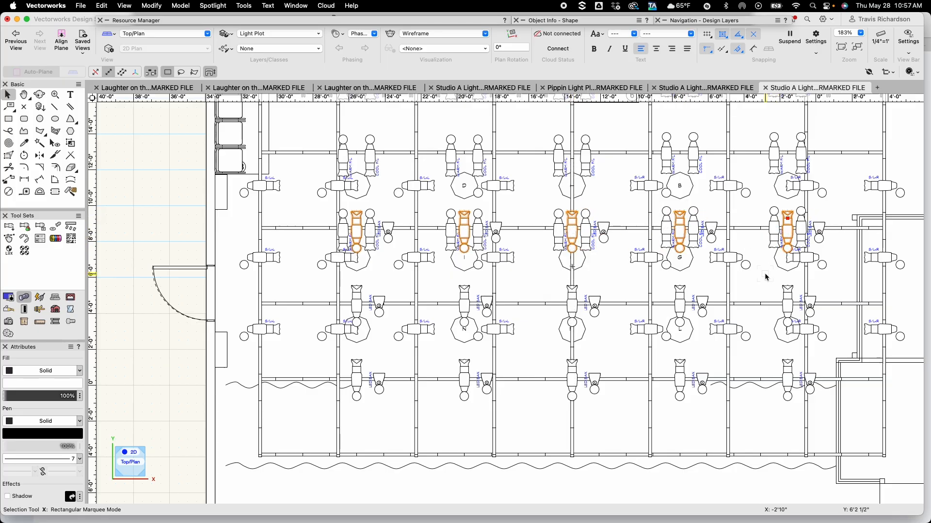
left_click_drag(766, 271, 803, 422, "shift")
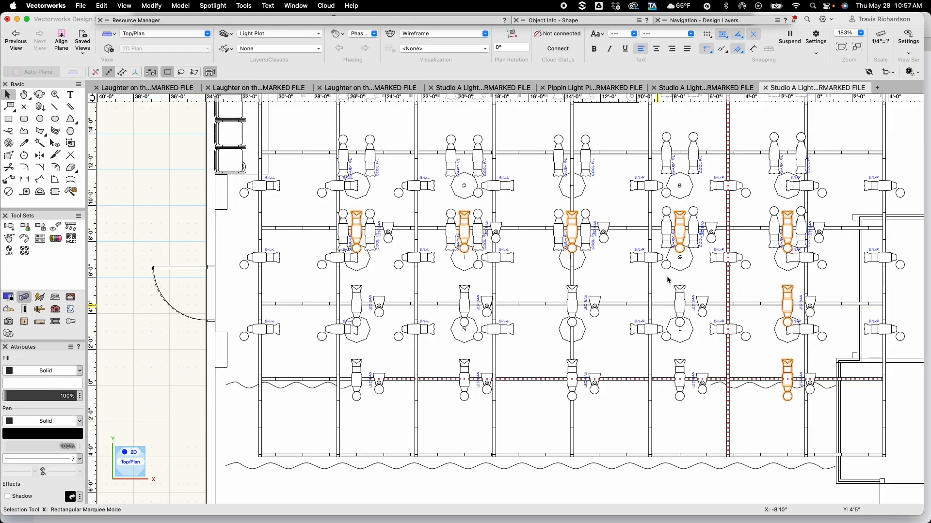
left_click_drag(663, 276, 700, 419, "shift")
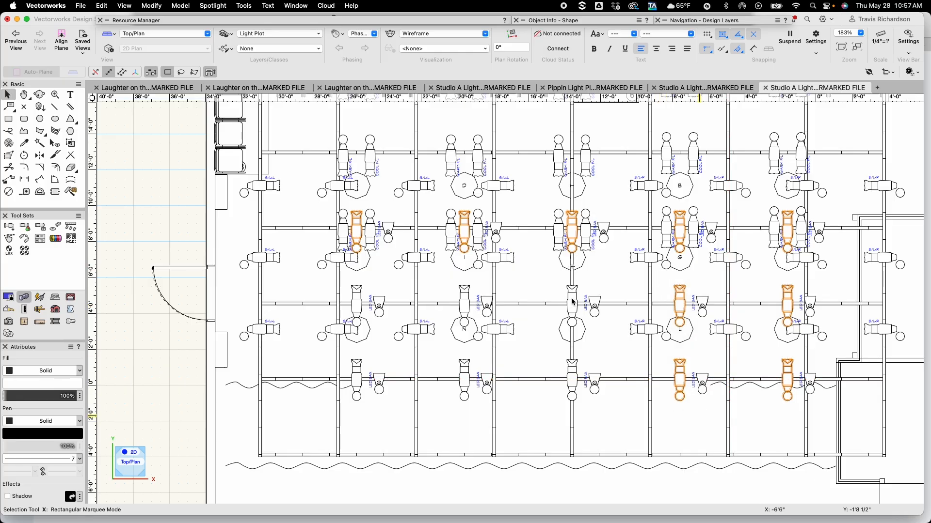
left_click_drag(553, 277, 585, 421, "shift")
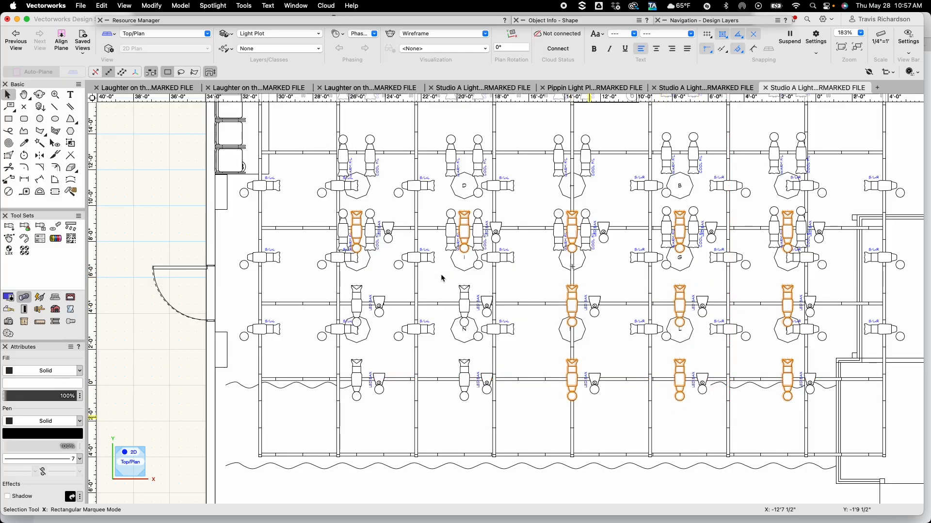
left_click_drag(442, 276, 488, 417, "shift")
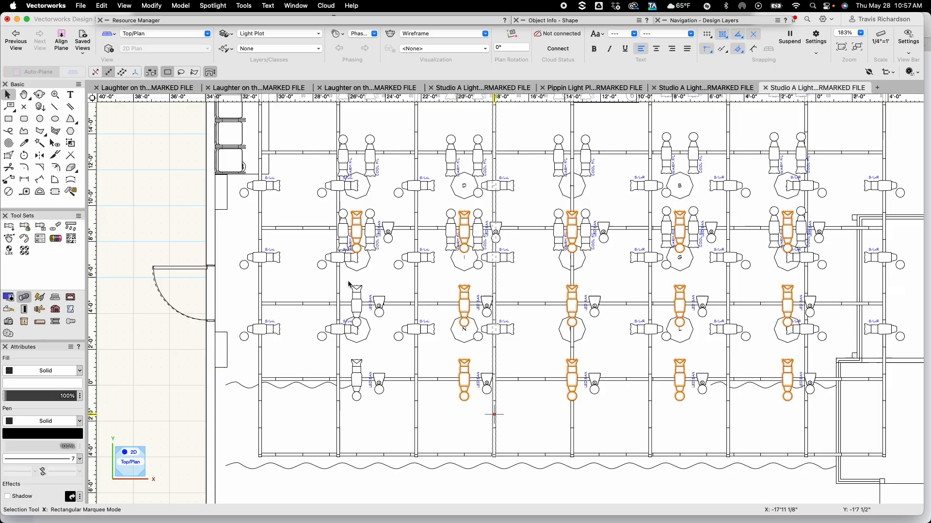
left_click_drag(345, 278, 376, 419, "shift")
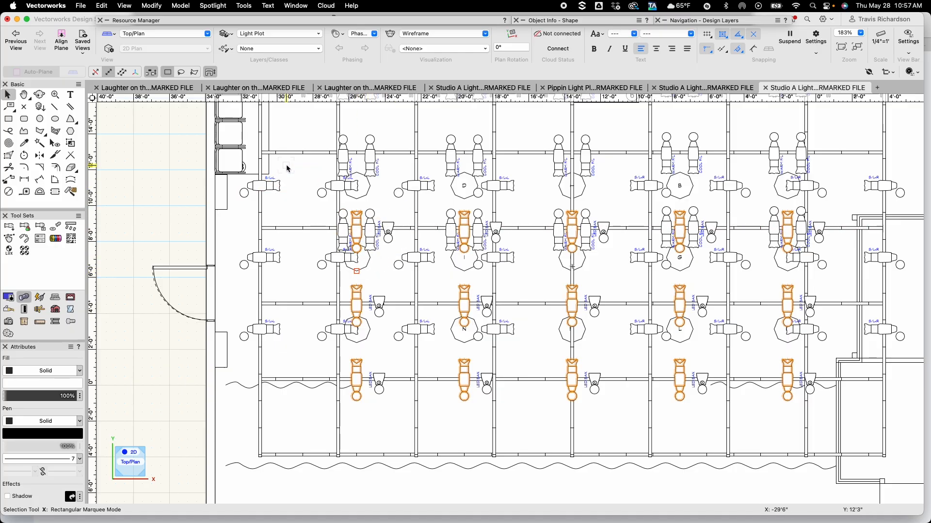
left_click(565, 22)
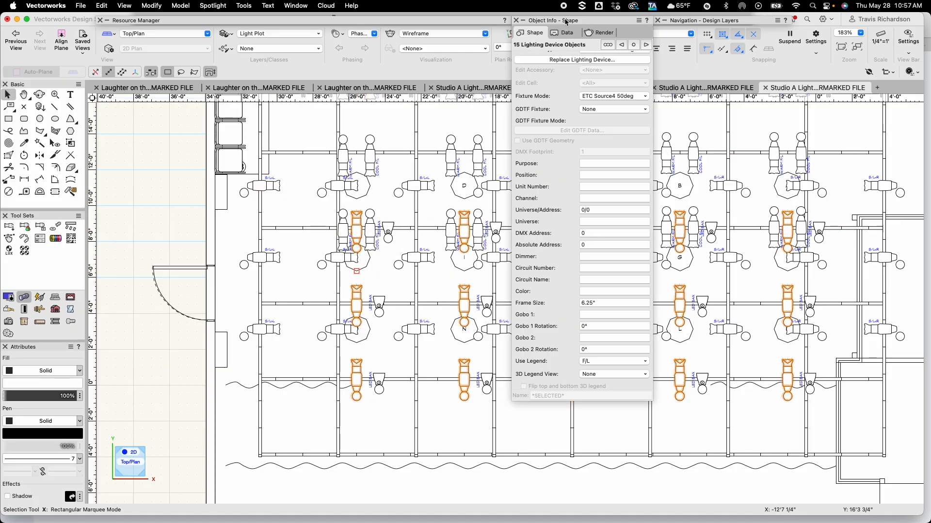
left_click(597, 164)
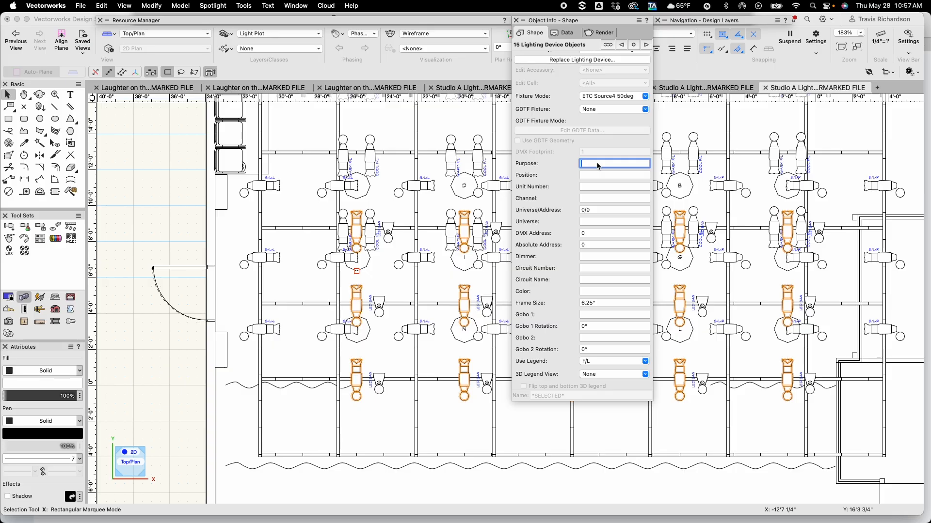
type("TEMP T/L")
left_click(598, 290)
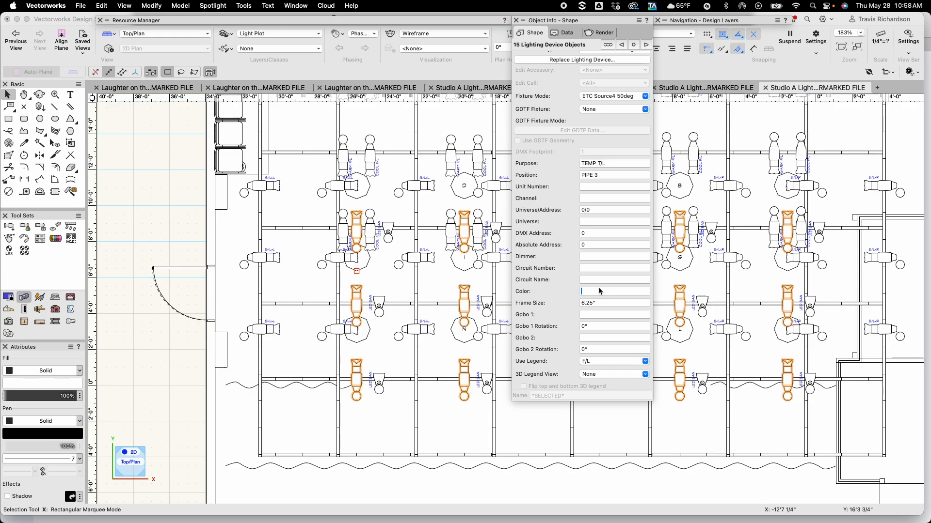
type("N/C")
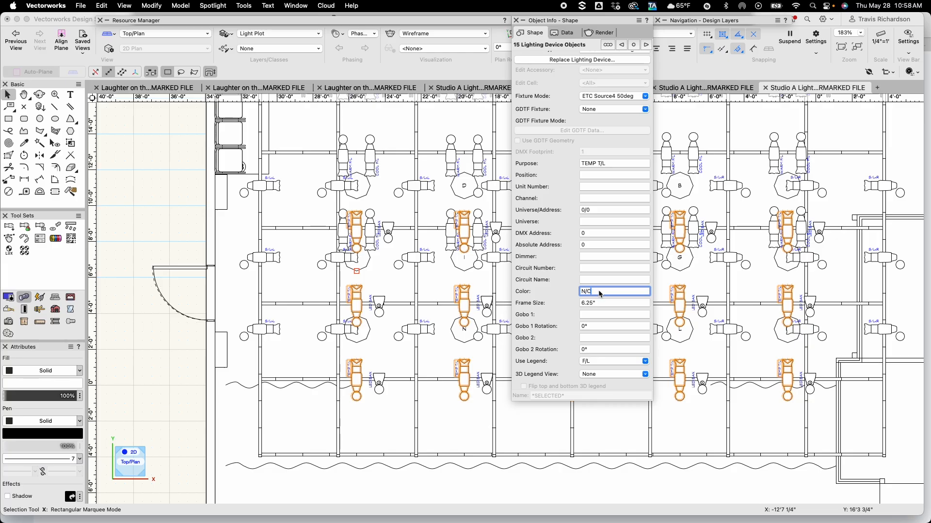
left_click(596, 315)
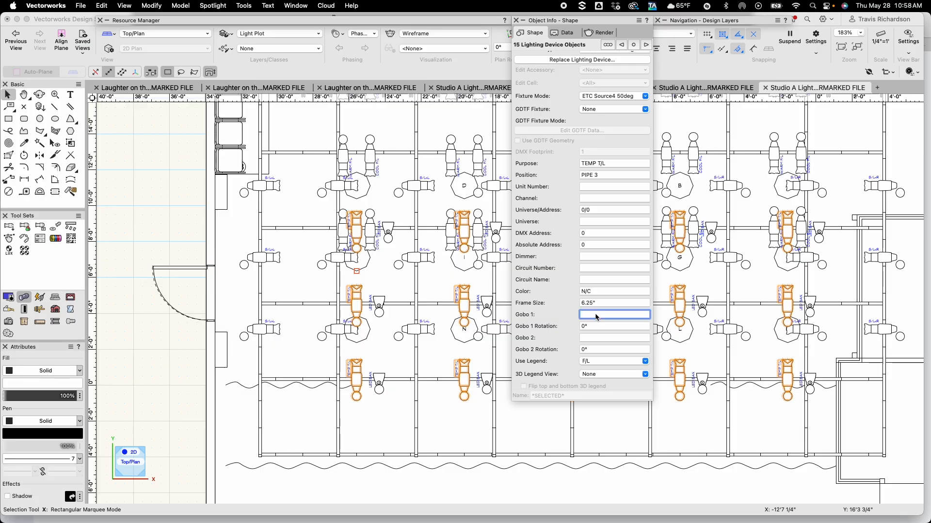
type("R76597")
Add Color to the 2D fields of the F/L label legend
left_click(312, 277)
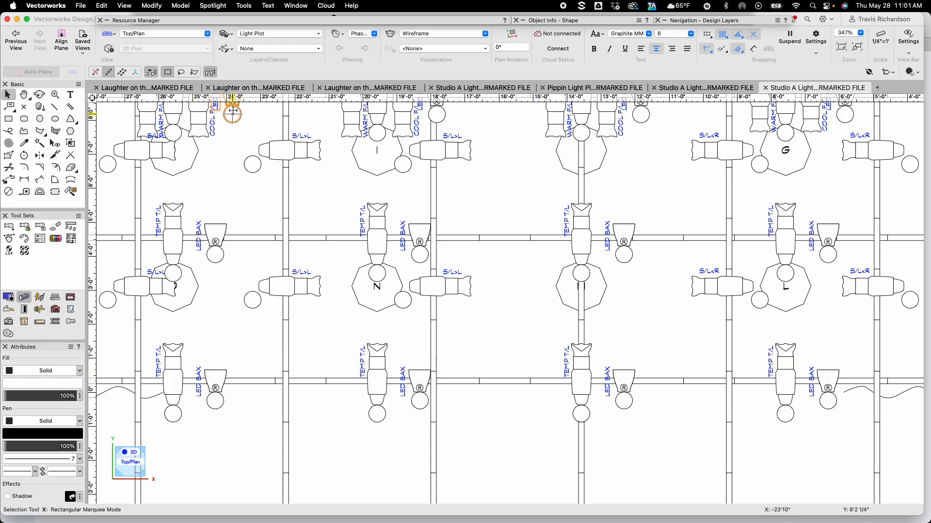
left_click(214, 6)
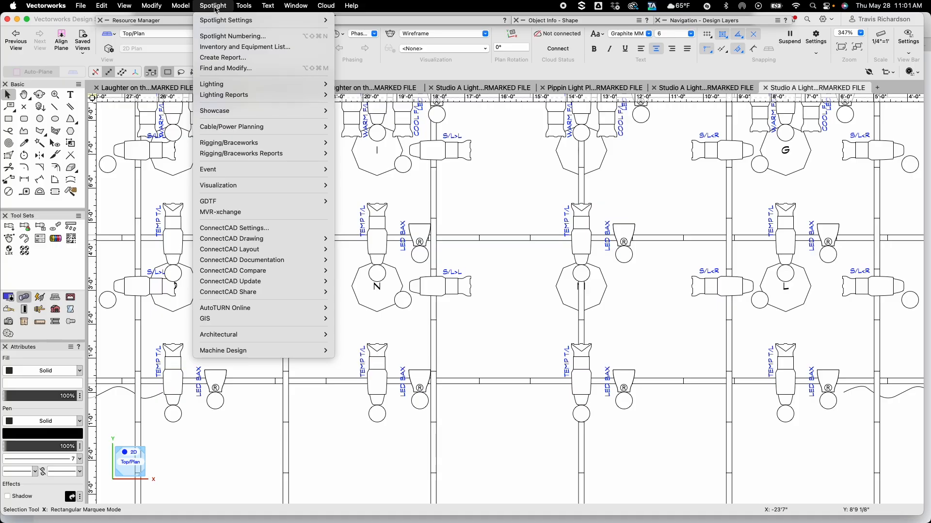
mouse_move(230, 85)
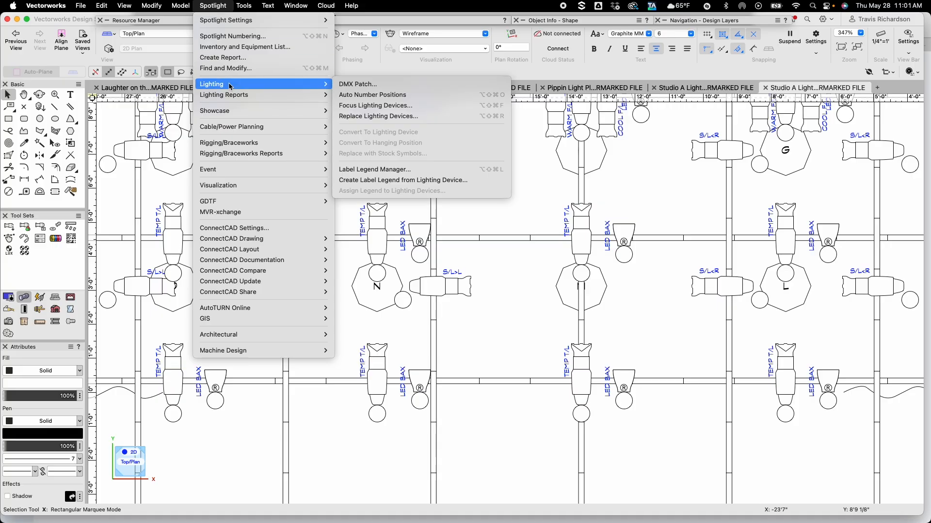
left_click(370, 171)
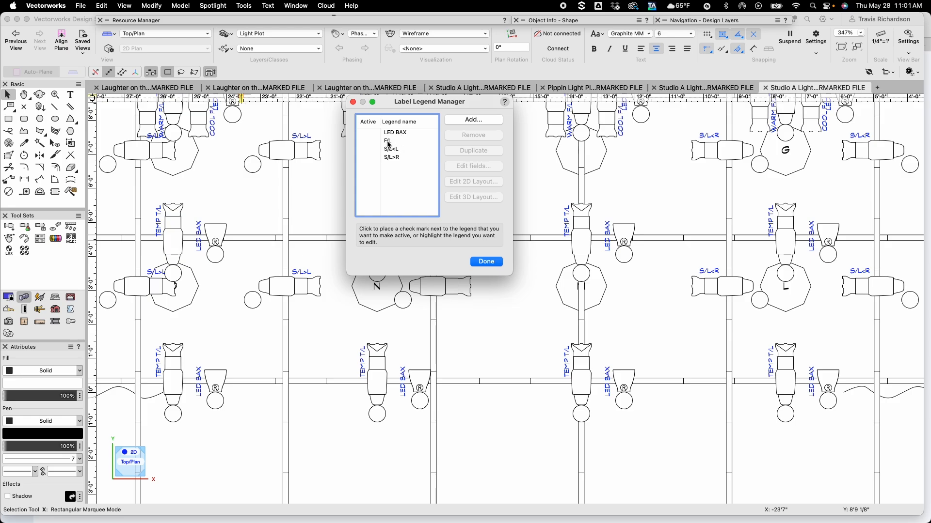
left_click(390, 142)
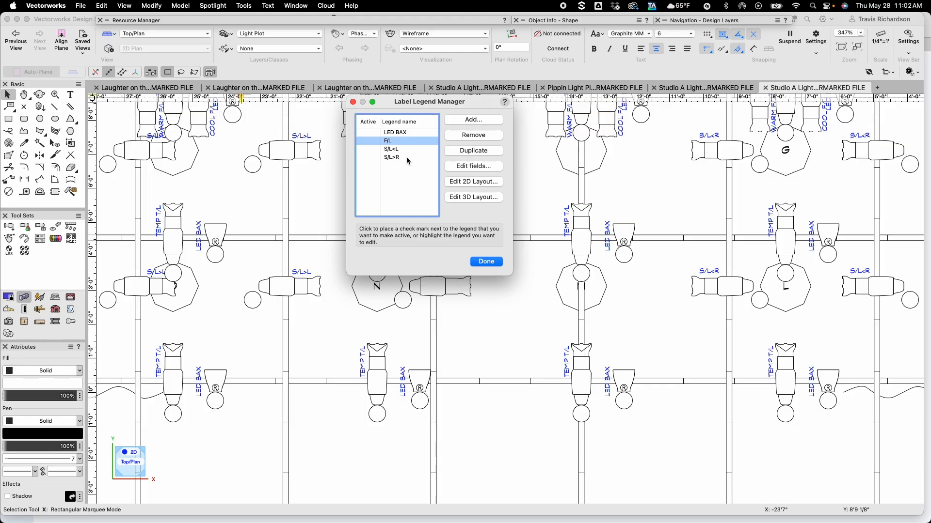
left_click(468, 167)
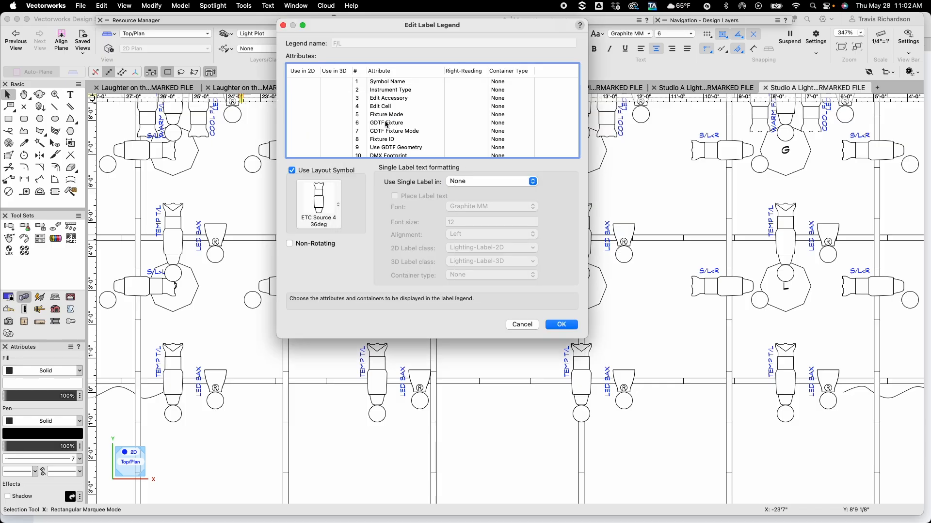
scroll(380, 136, "down", 6)
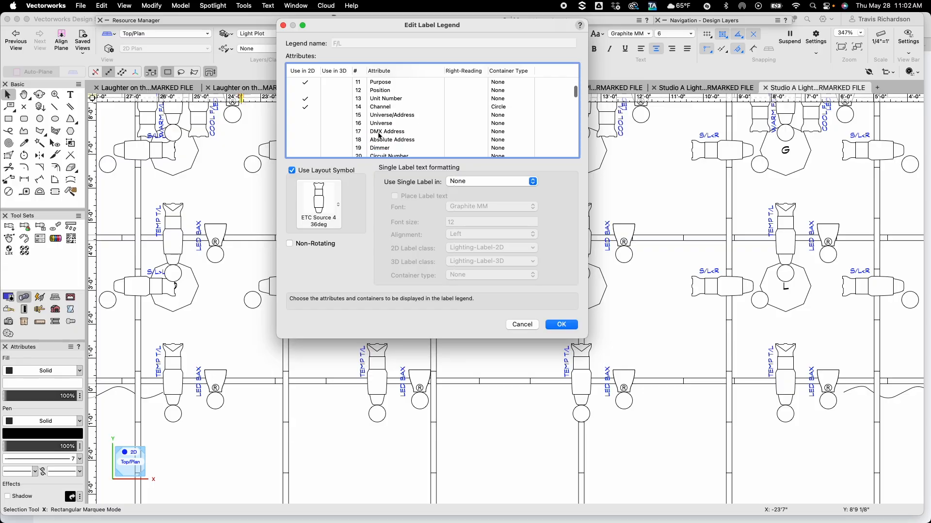
scroll(376, 139, "down", 1)
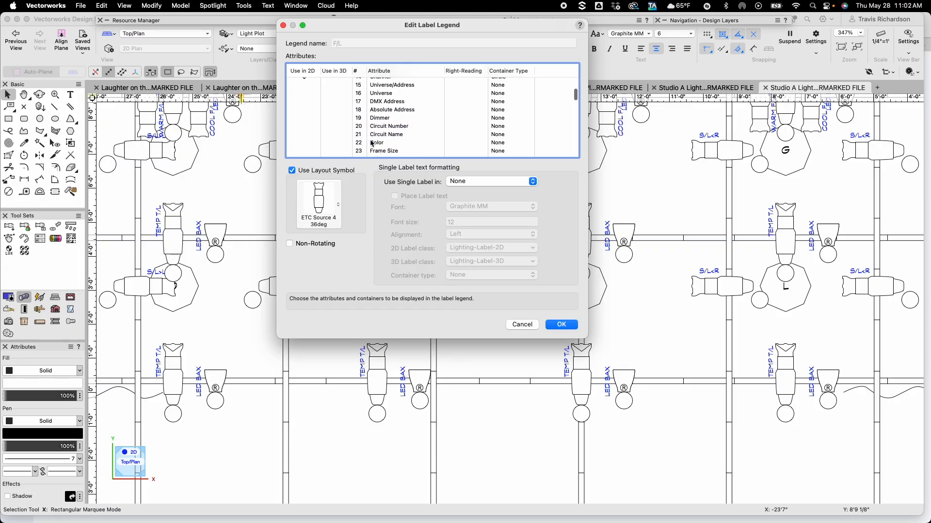
left_click(304, 143)
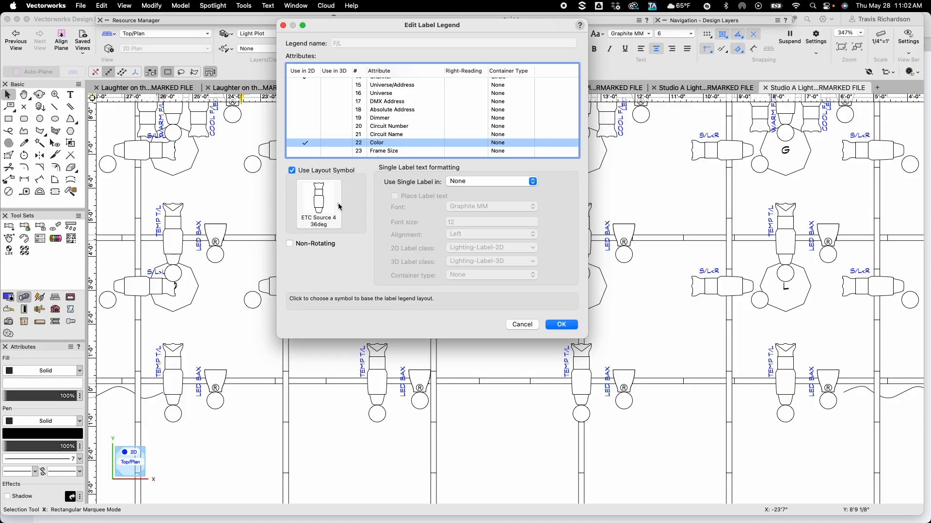
left_click(559, 324)
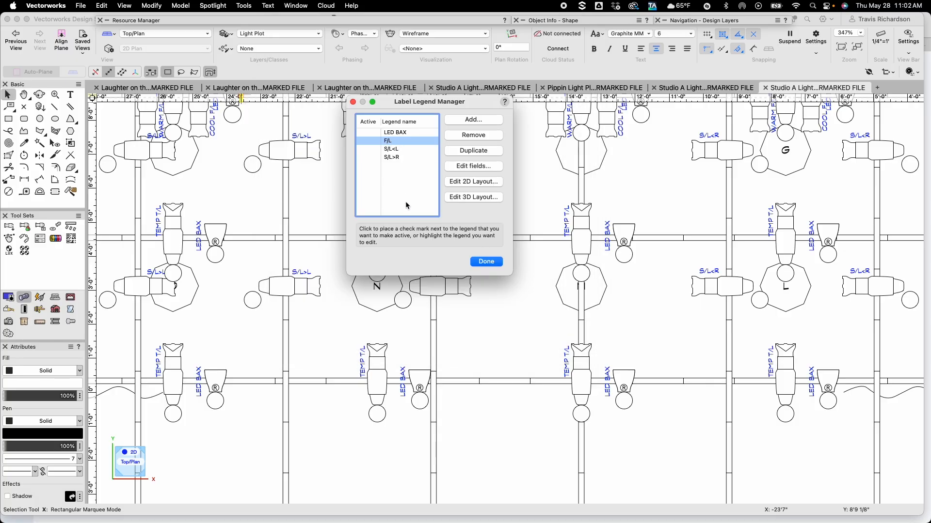
In the F/L legend's 2D layout, set the Color label's font size to 4 and move it above the fixture's front
left_click(469, 182)
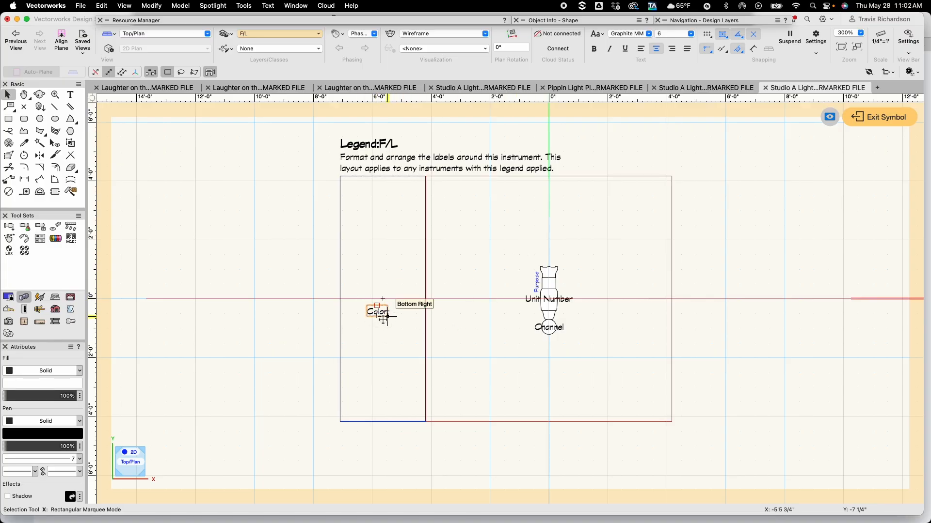
left_click(377, 312)
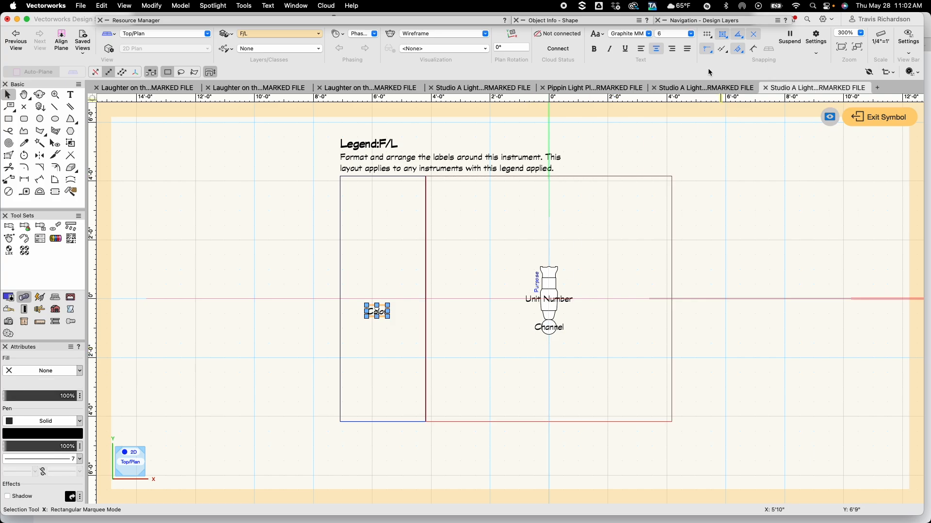
left_click(691, 34)
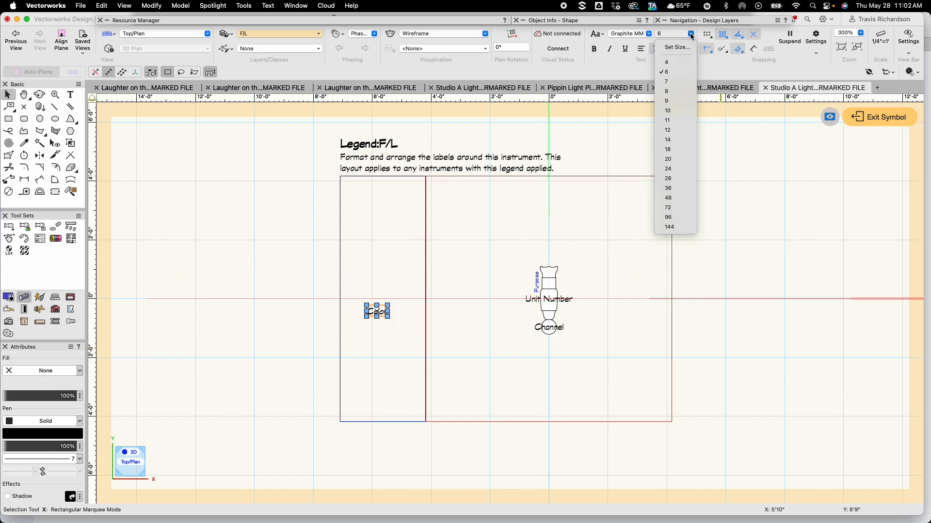
left_click(678, 63)
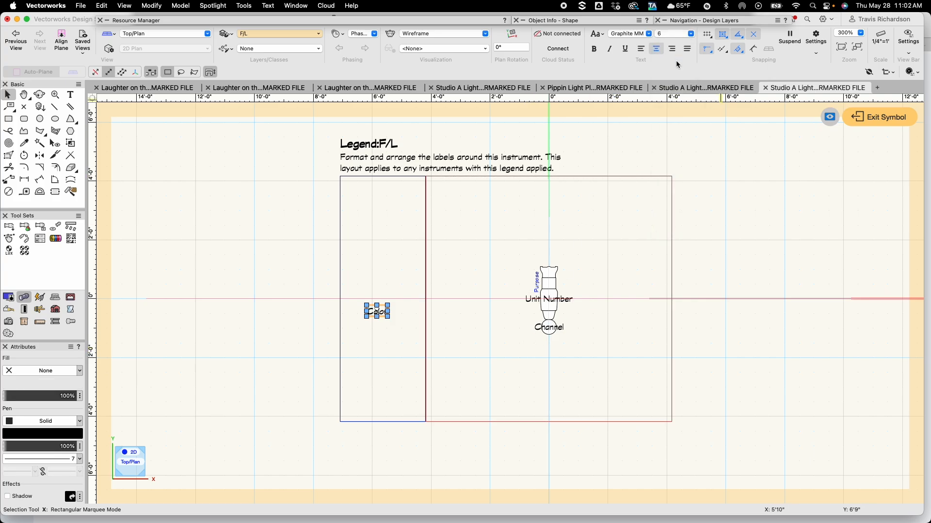
left_click(372, 258)
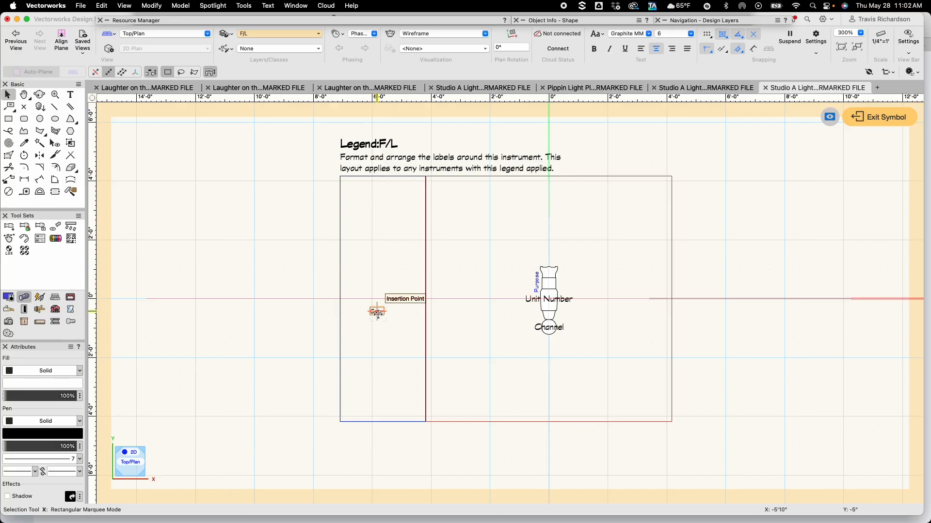
left_click_drag(377, 312, 540, 206)
scroll(553, 291, "up", 4)
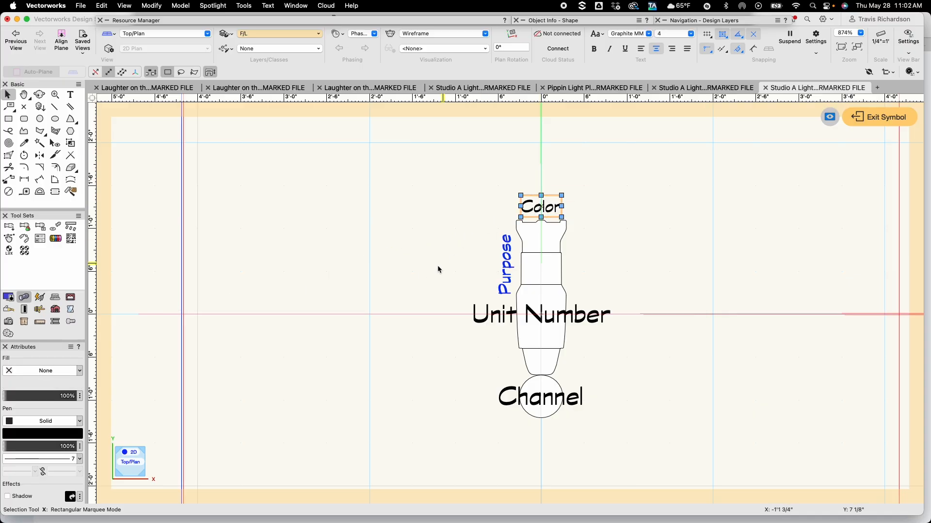
left_click(416, 291)
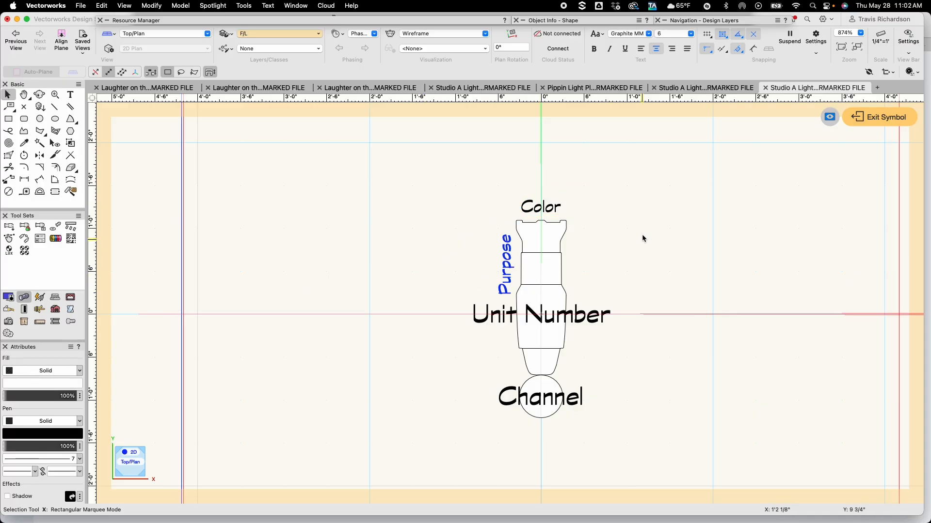
left_click(885, 118)
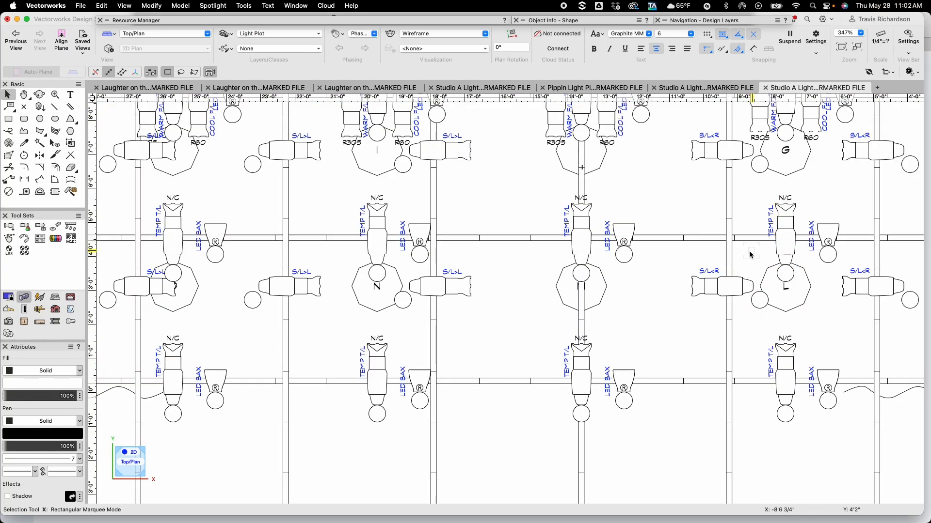
Add Color to the 2D fields of the S/L<L label legend
left_click(212, 6)
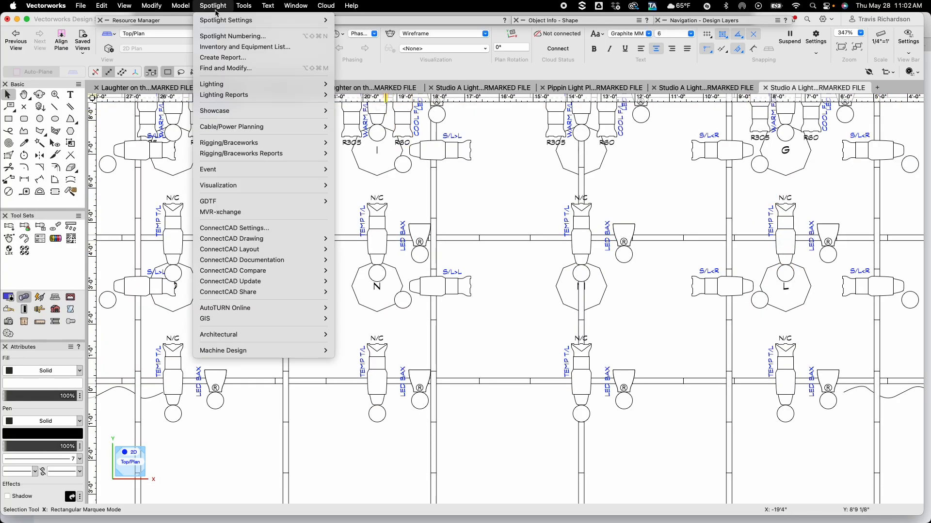
mouse_move(218, 84)
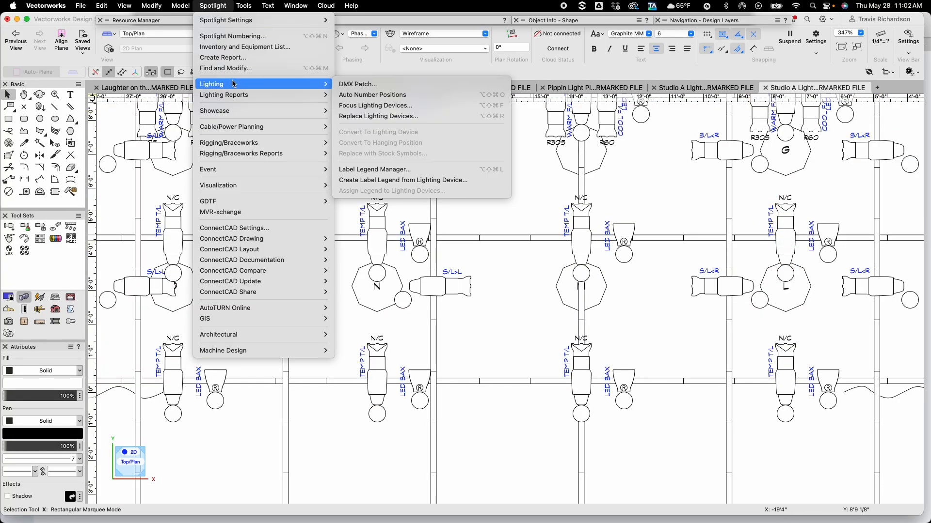
left_click(367, 169)
left_click(392, 149)
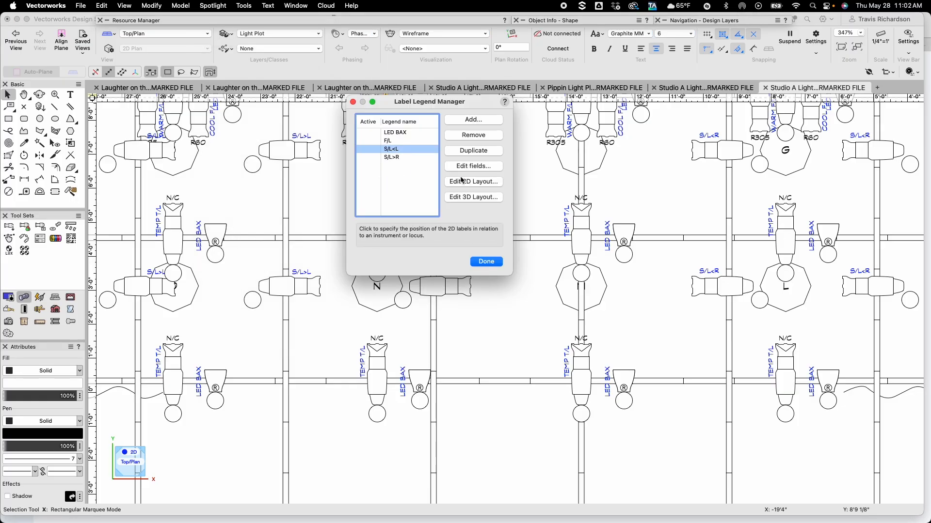
left_click(467, 167)
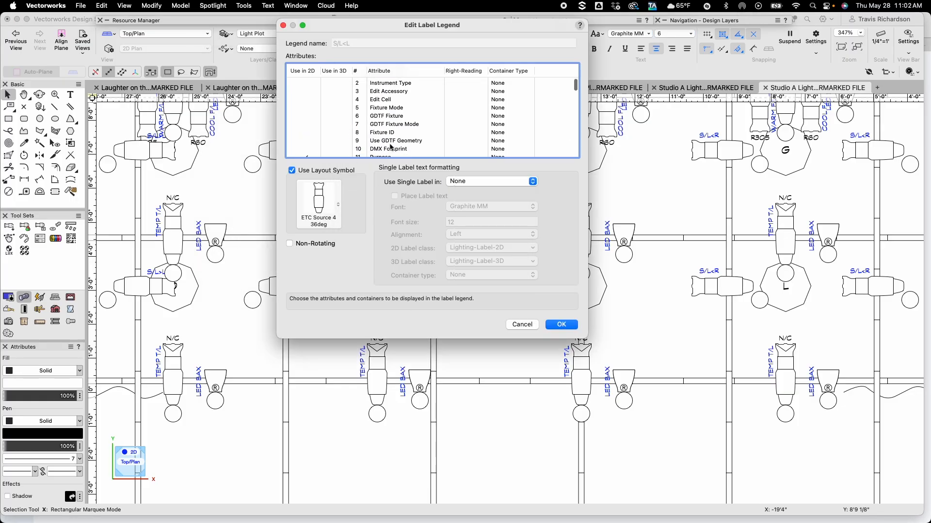
scroll(391, 147, "down", 5)
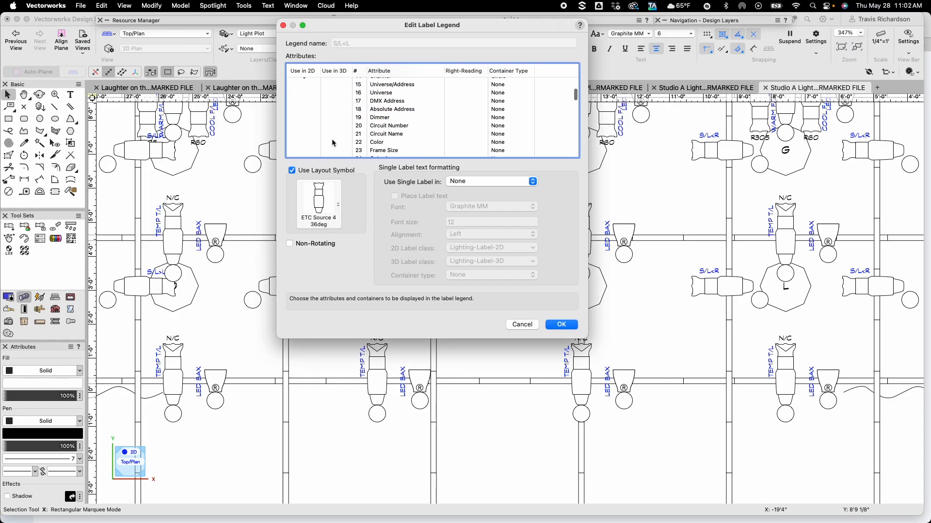
left_click(304, 143)
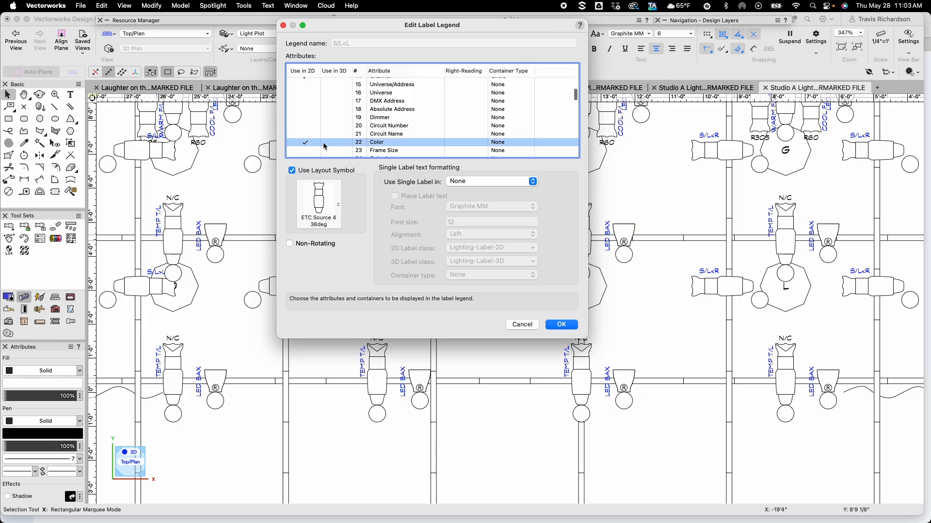
left_click(548, 324)
In the S/L<L legend's 2D layout, set the Color label's font size to 4 and move it above the fixture's front
left_click(469, 184)
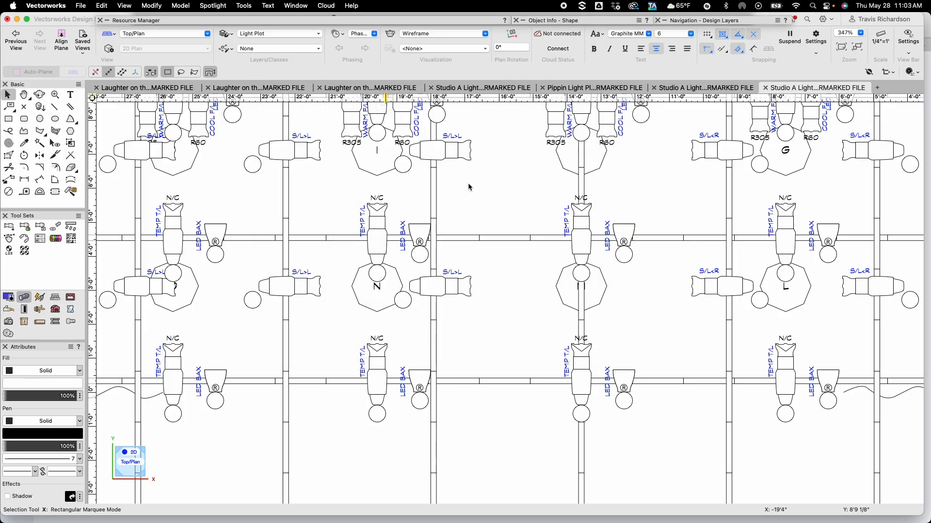
left_click(377, 311)
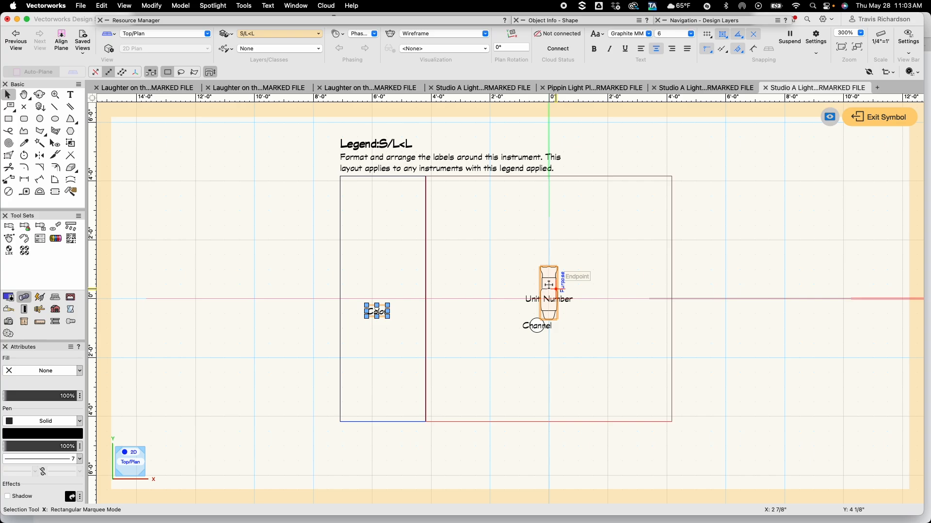
left_click(689, 34)
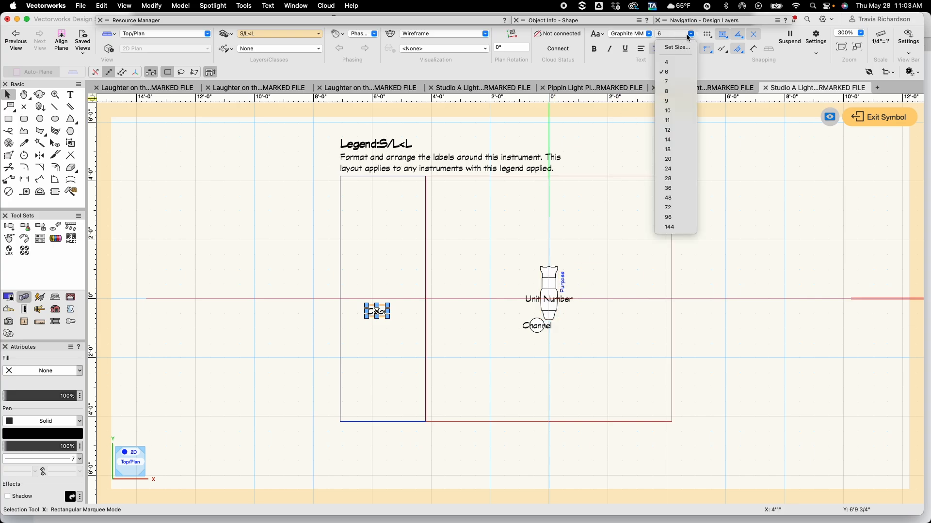
left_click(674, 63)
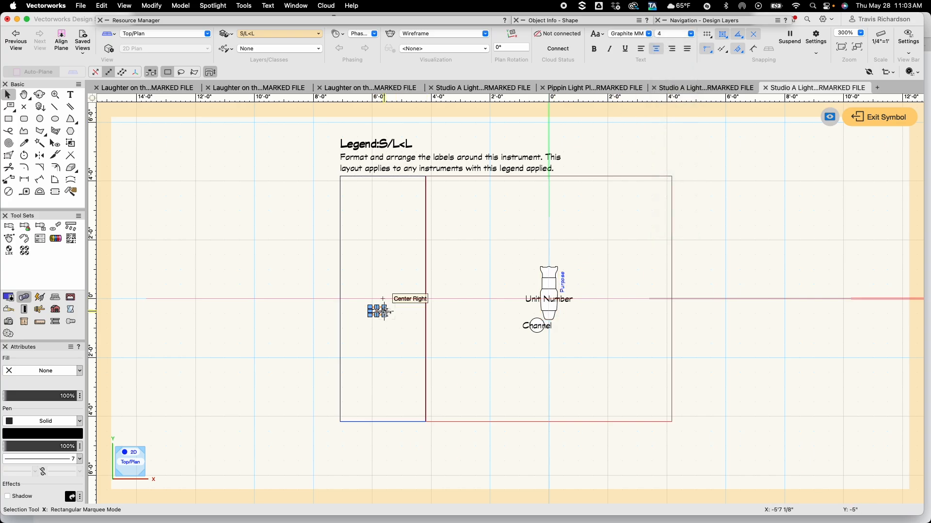
scroll(384, 311, "up", 5)
left_click_drag(356, 301, 787, 117)
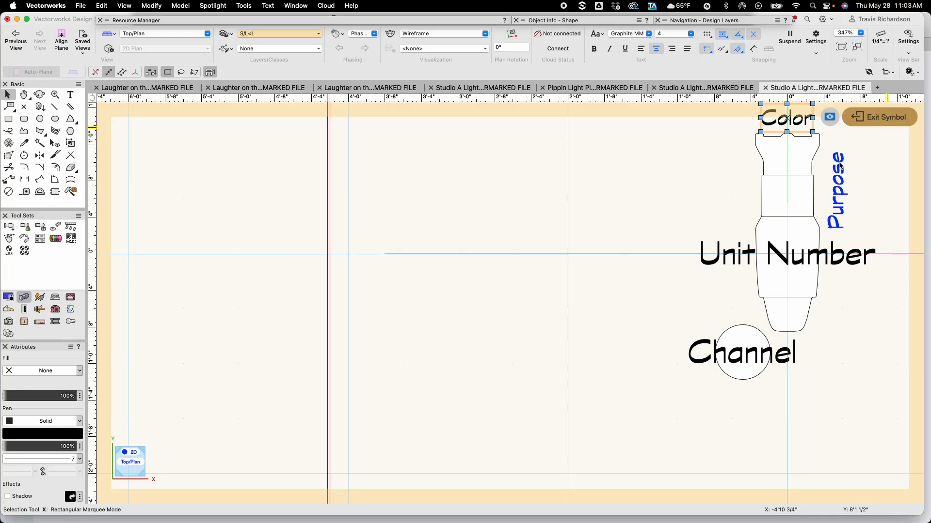
left_click(879, 117)
Add Color to the 2D fields of the S/L>R label legend
left_click(220, 7)
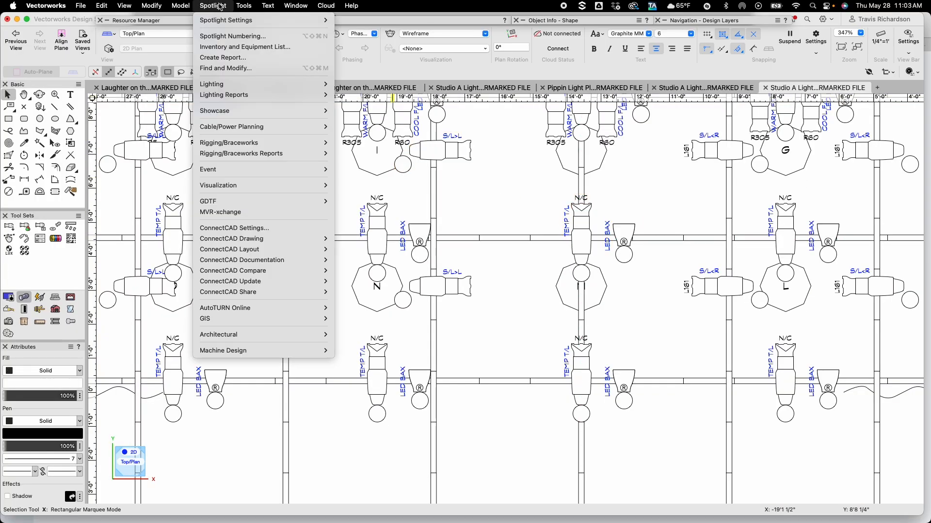
mouse_move(278, 83)
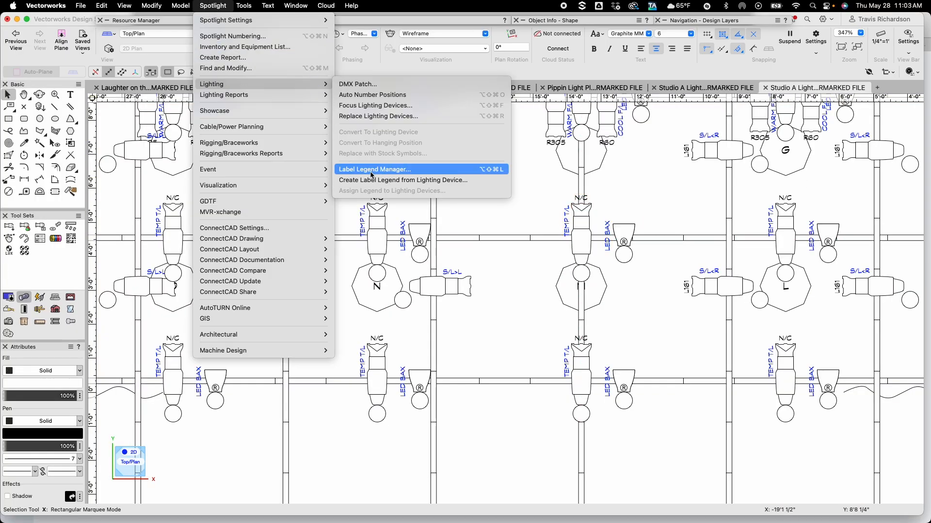
left_click(372, 170)
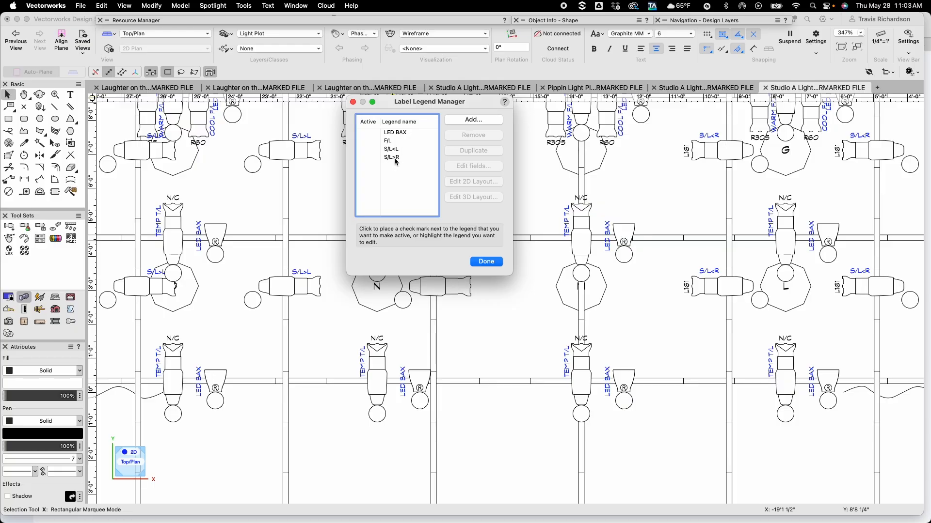
left_click(396, 158)
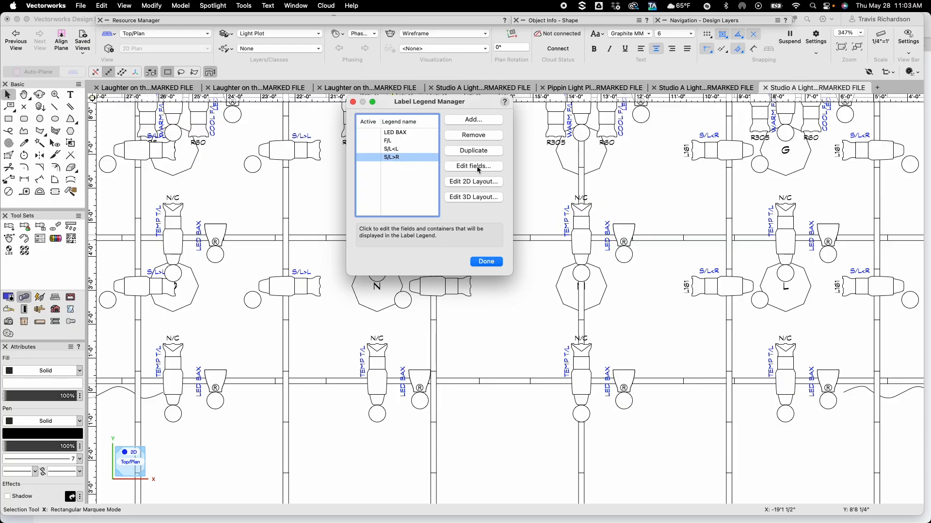
left_click(473, 167)
scroll(390, 135, "down", 5)
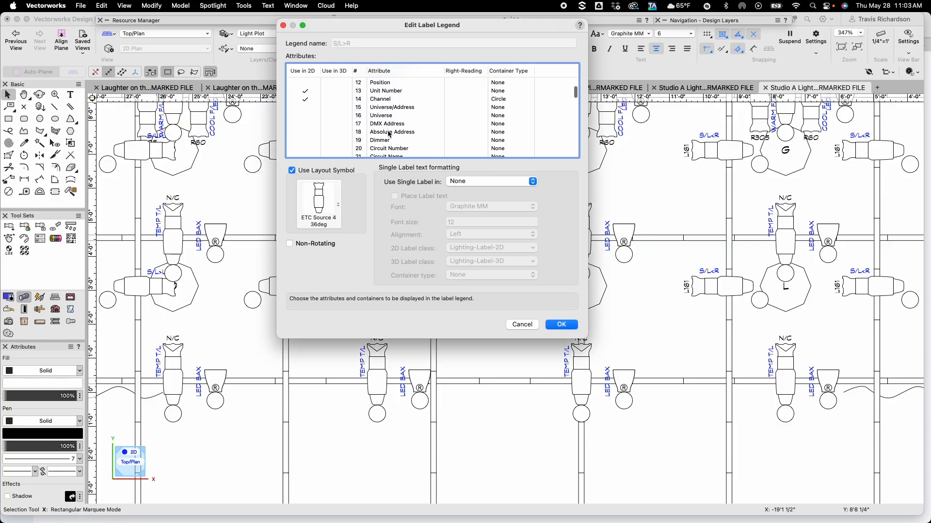
scroll(390, 134, "down", 3)
left_click(304, 140)
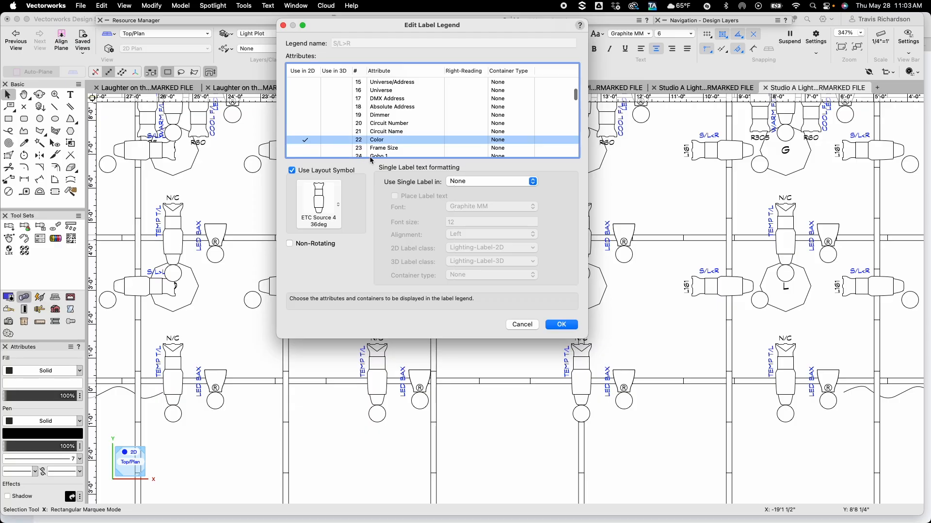
left_click(560, 325)
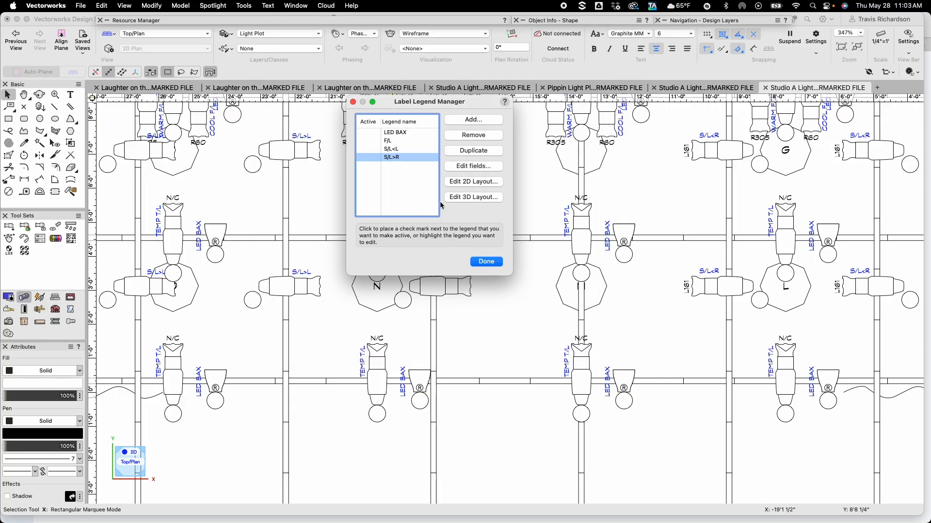
In the S/L>R legend's 2D layout, set the Color label's font size to 4 and move it above the fixture's front
left_click(466, 182)
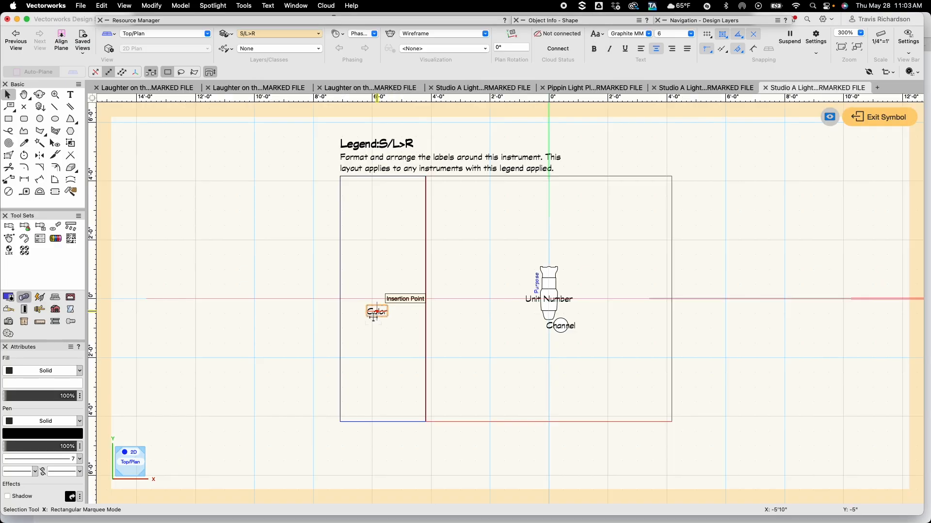
left_click(373, 314)
left_click(690, 33)
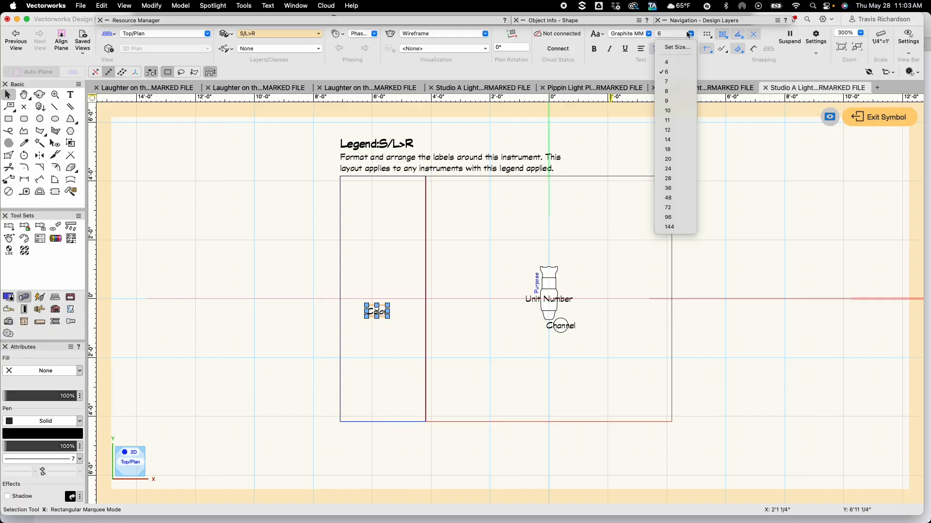
left_click(673, 59)
scroll(556, 245, "up", 3)
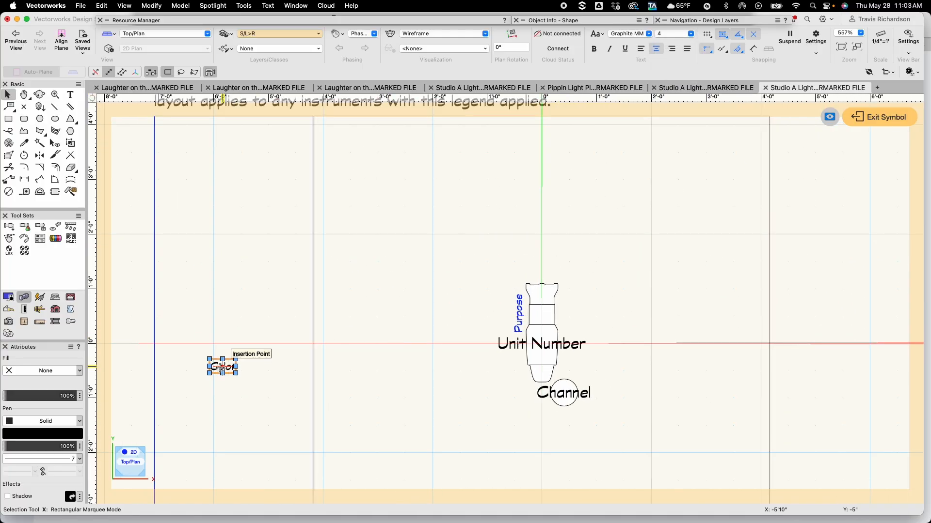
left_click_drag(222, 367, 542, 275)
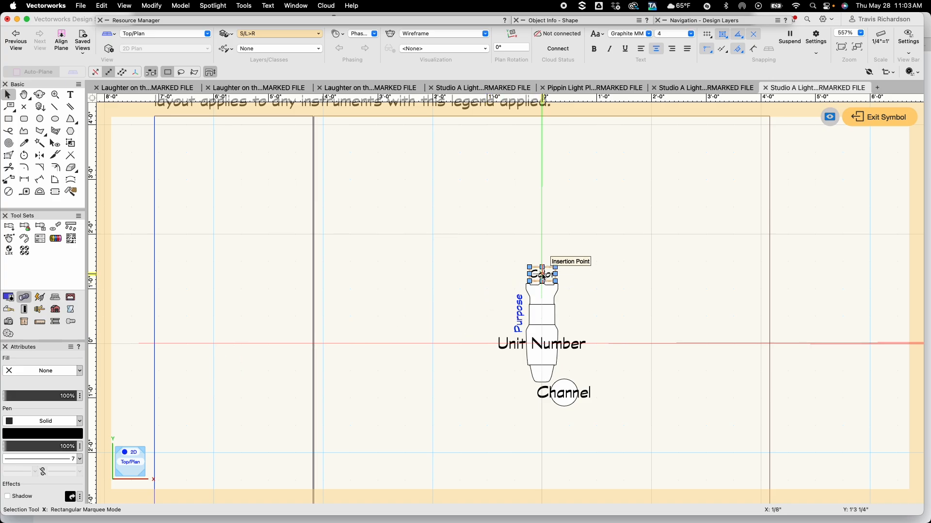
left_click(612, 298)
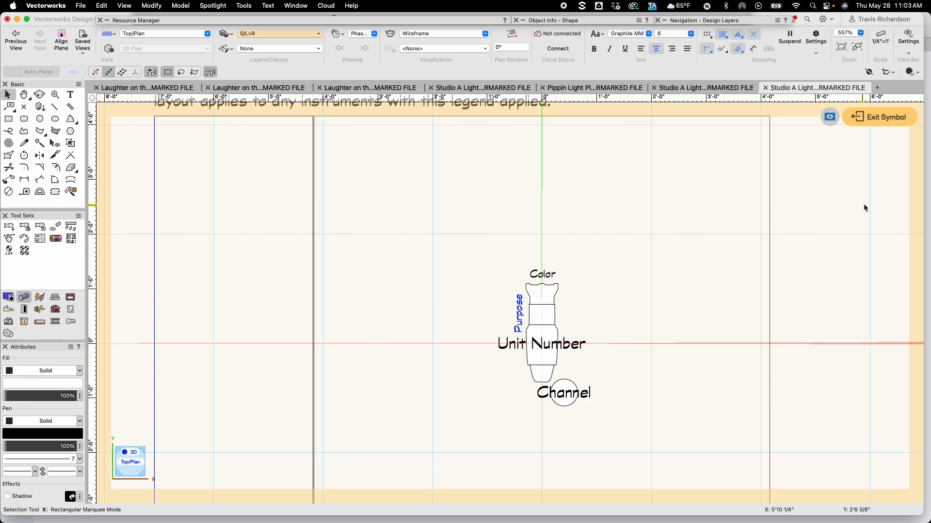
left_click(891, 122)
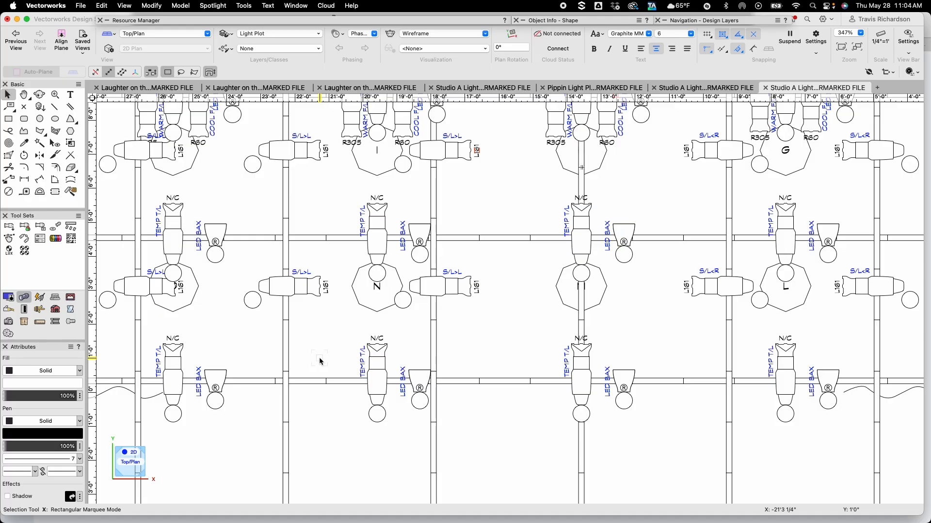
Make Lighting Positions the active layer near the upstage electric
key("space")
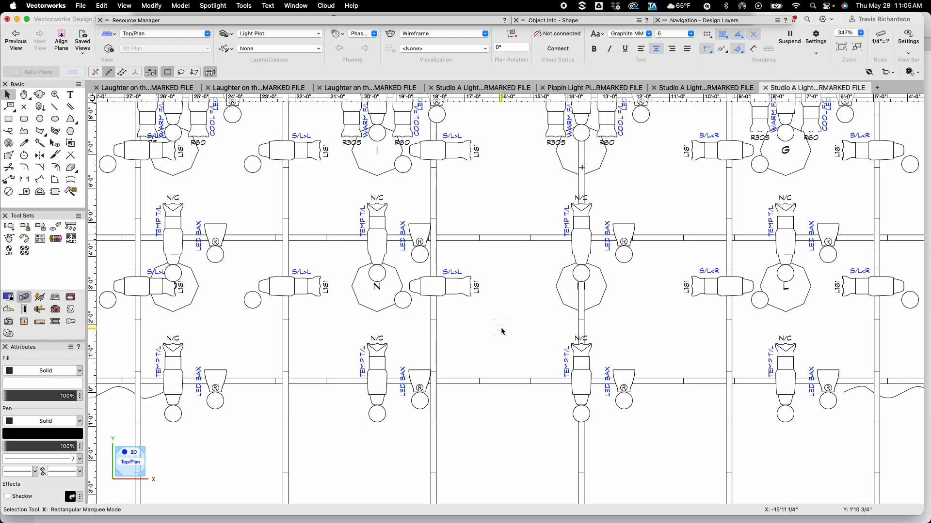
key("grave")
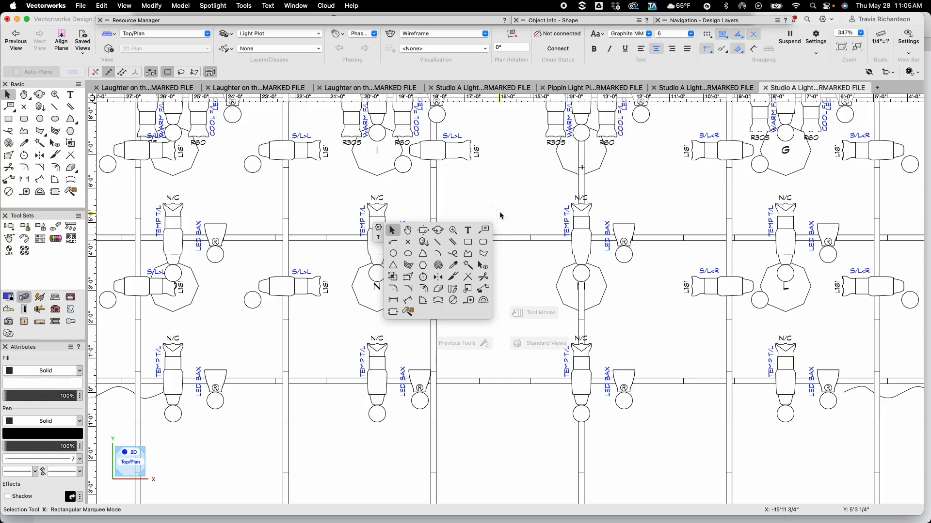
key("h")
left_click_drag(505, 156, 465, 377)
left_click_drag(454, 262, 482, 372)
scroll(479, 371, "down", 1)
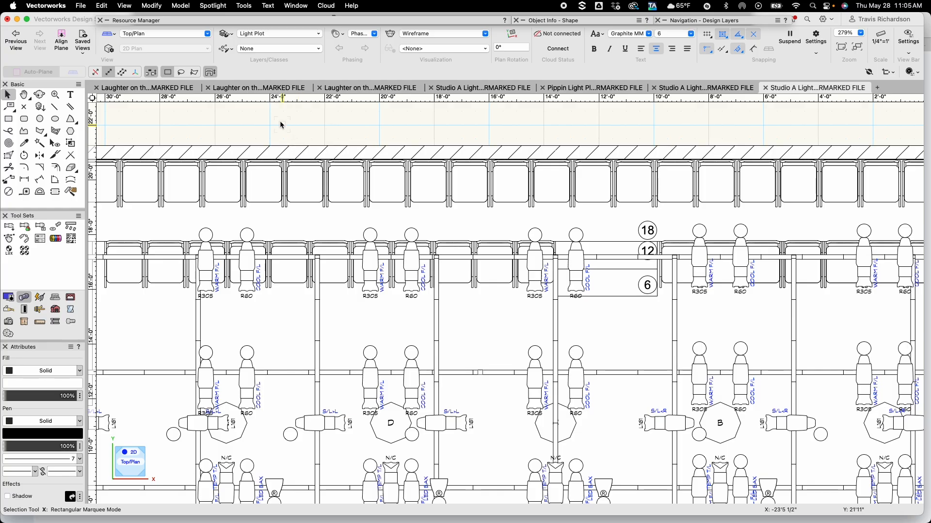
left_click(276, 36)
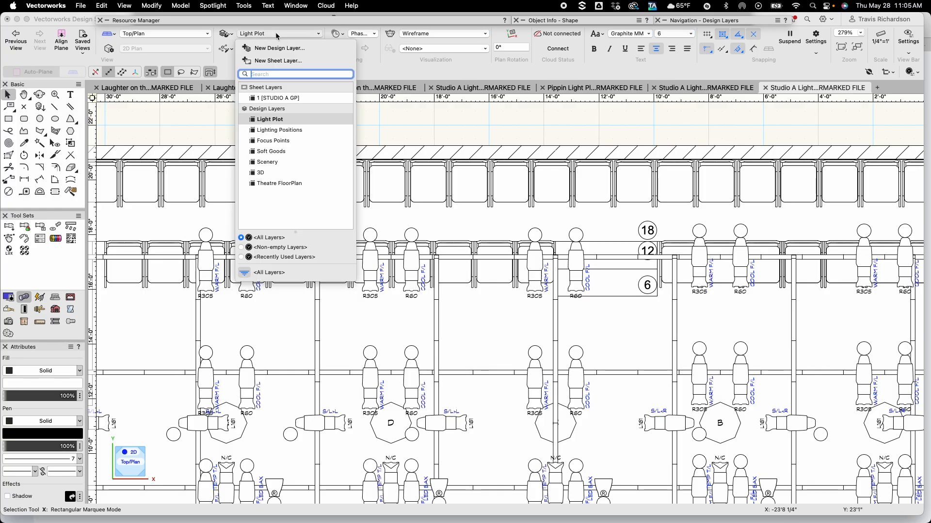
left_click(287, 130)
Select a Source 4 on the upstage electric and open its Object Info properties
scroll(444, 158, "down", 1)
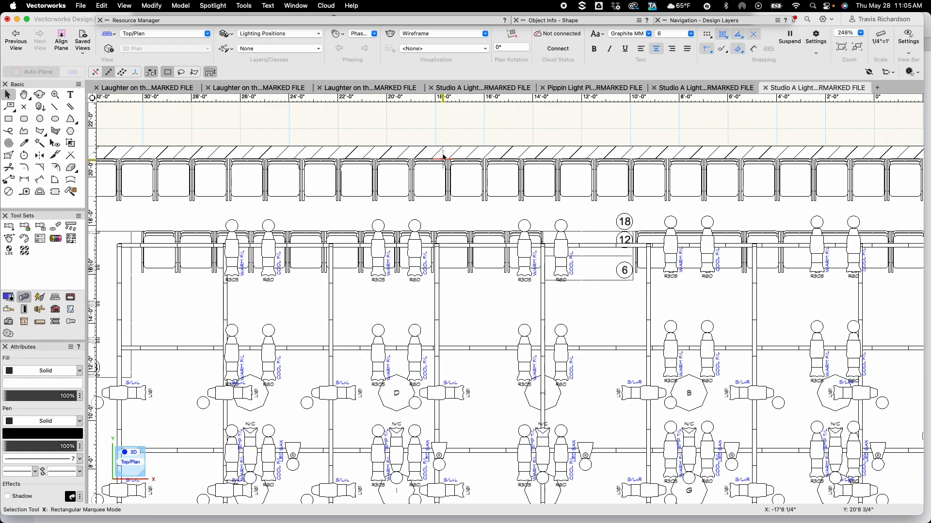
left_click(469, 246)
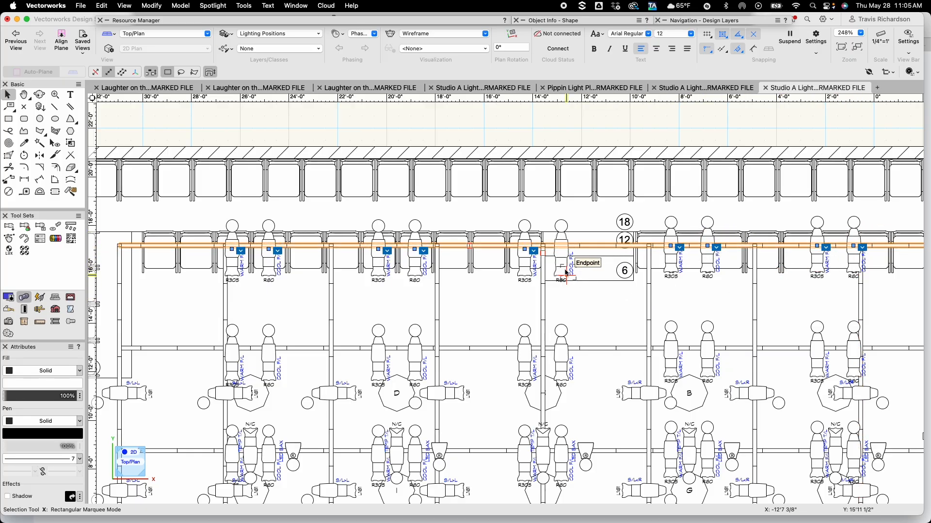
left_click(590, 312)
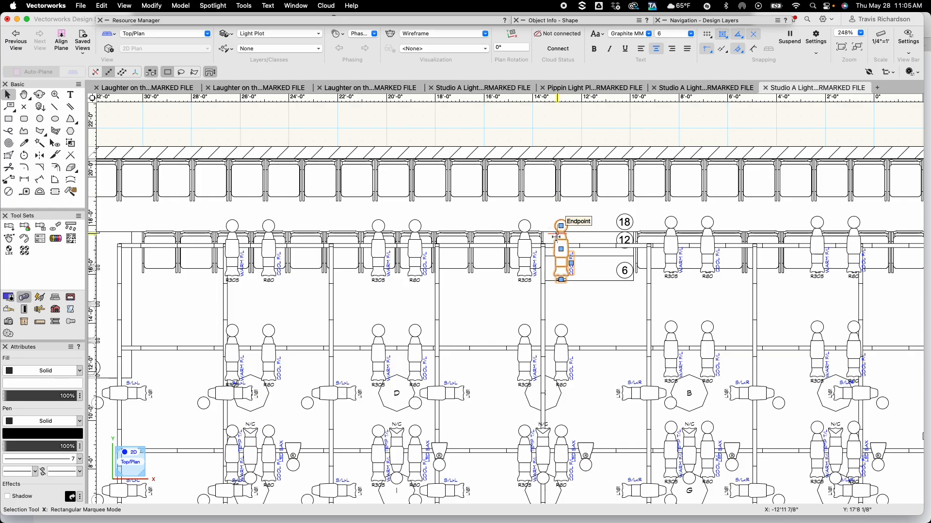
left_click(557, 237)
left_click(565, 22)
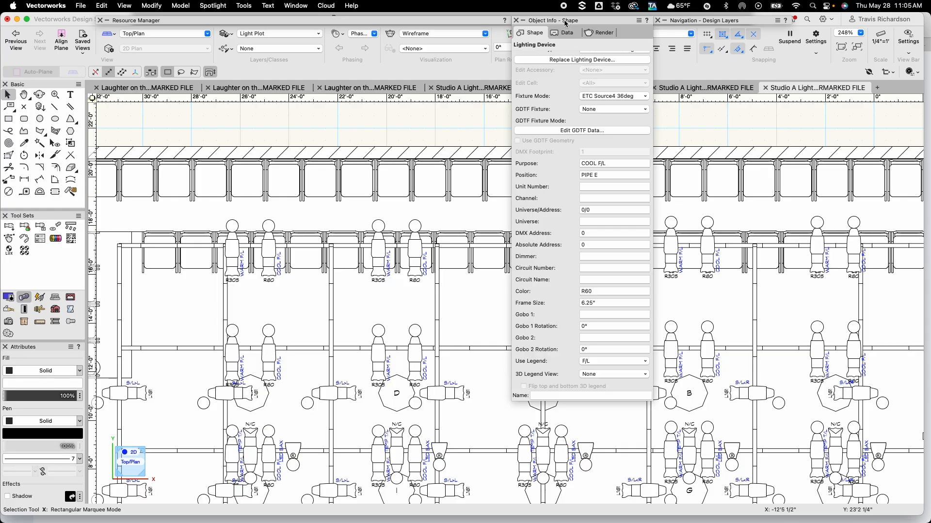
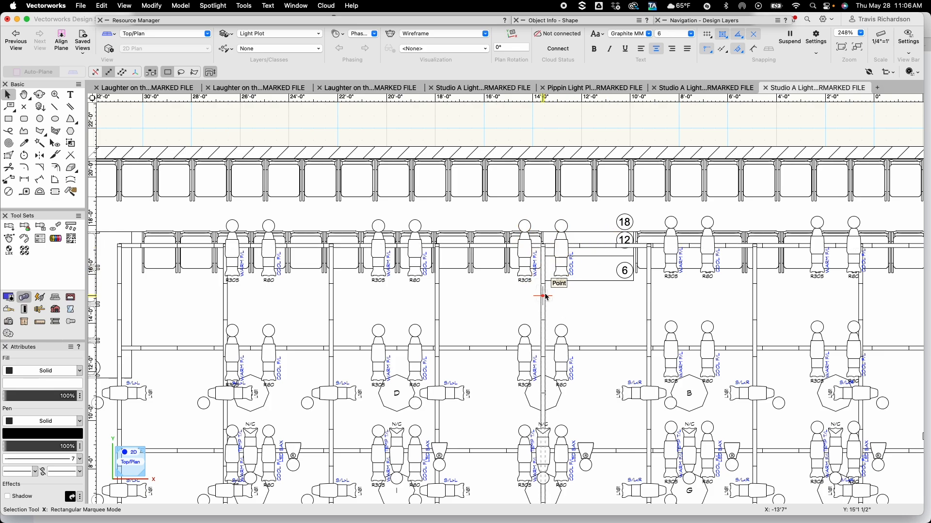
Drag the cool Source 4 on the upstage electric to the right along the pipe
scroll(576, 286, "up", 3)
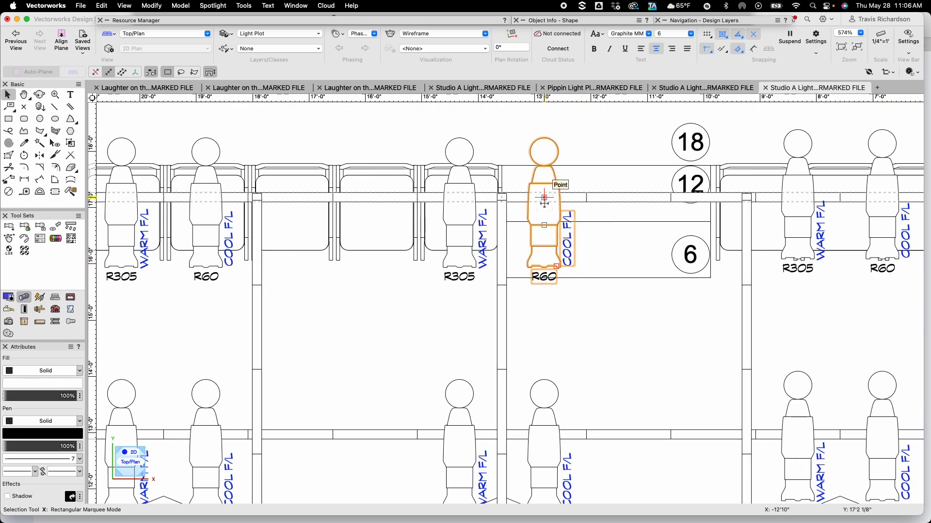
left_click_drag(544, 202, 584, 197)
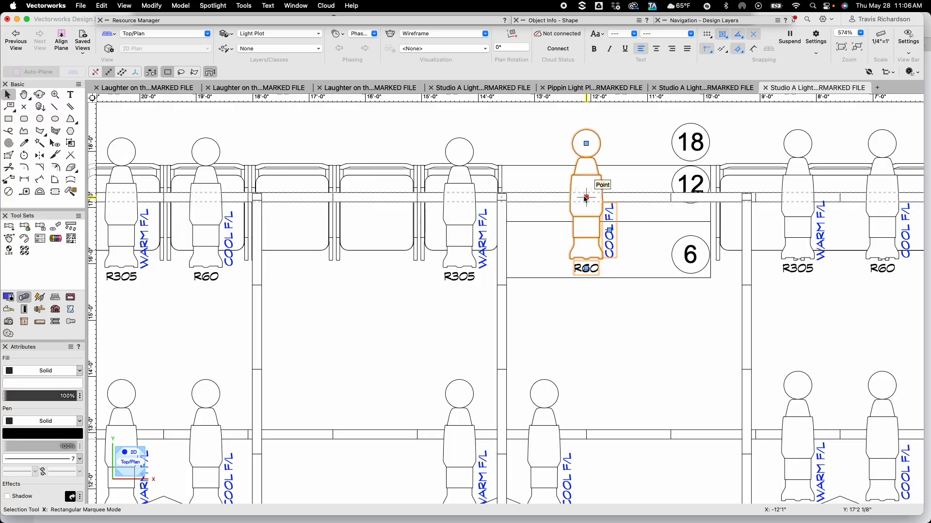
mouse_move(578, 20)
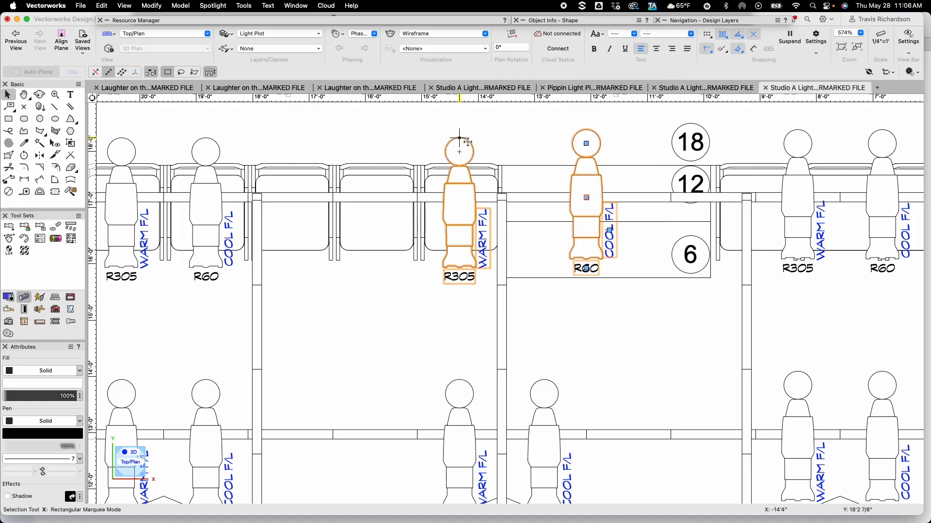
Snap the cool Source 4 onto the warm fixture's spot, then move it 18 inches to the right with Move Selection
left_click(537, 132)
left_click(588, 201)
left_click_drag(587, 198, 456, 208)
key("super+m")
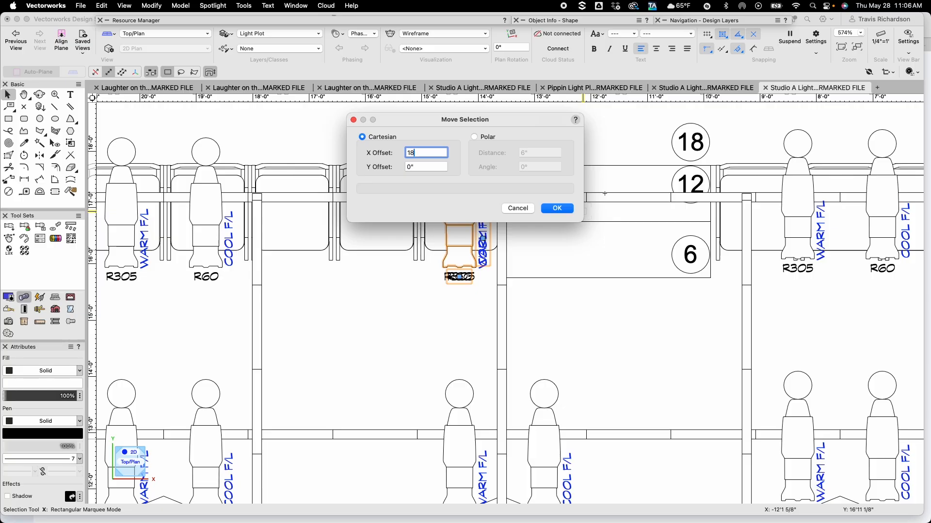
type("18")
key("Return")
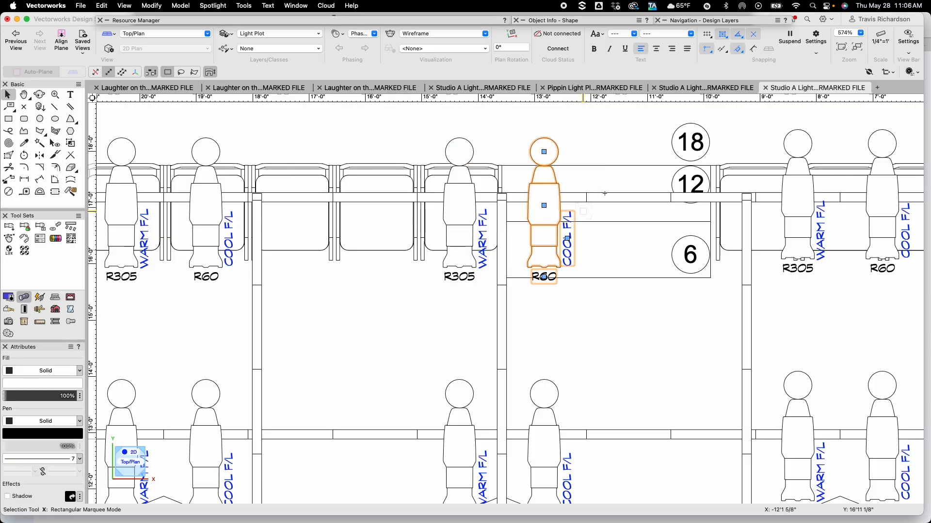
mouse_move(537, 25)
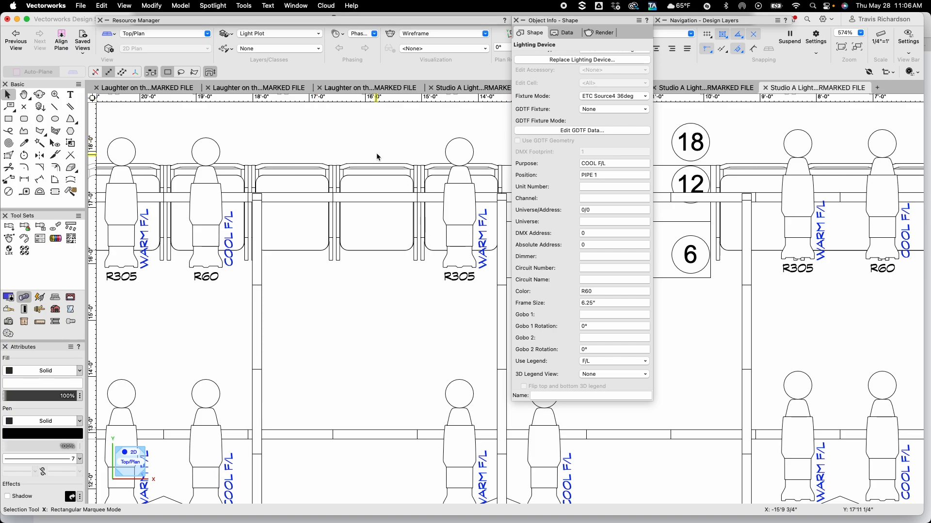
left_click(361, 139)
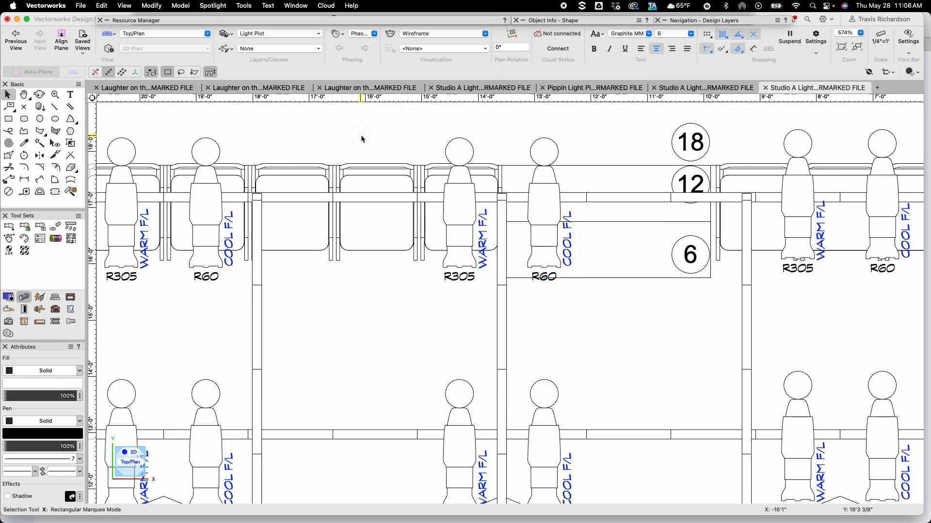
Switch the active layer to Lighting Positions
scroll(361, 139, "down", 2)
middle_click_drag(362, 139, 371, 199)
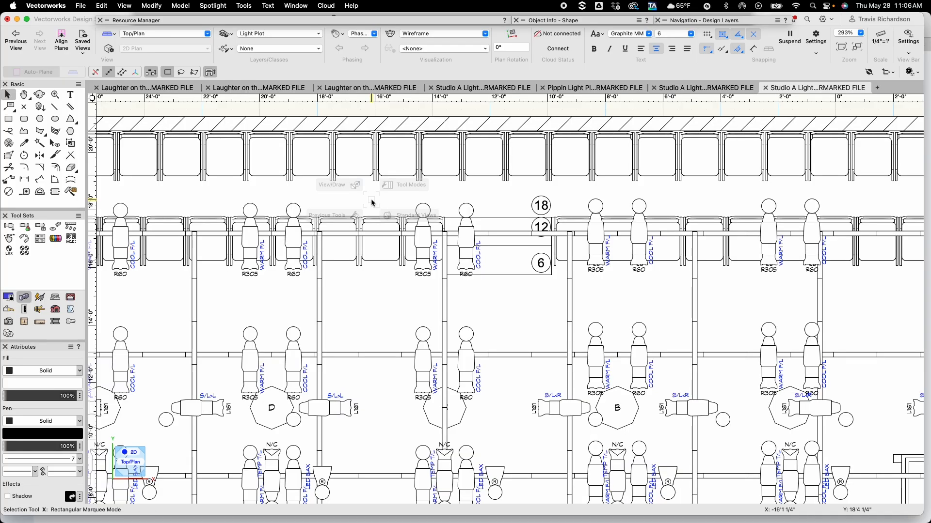
key("super+Down")
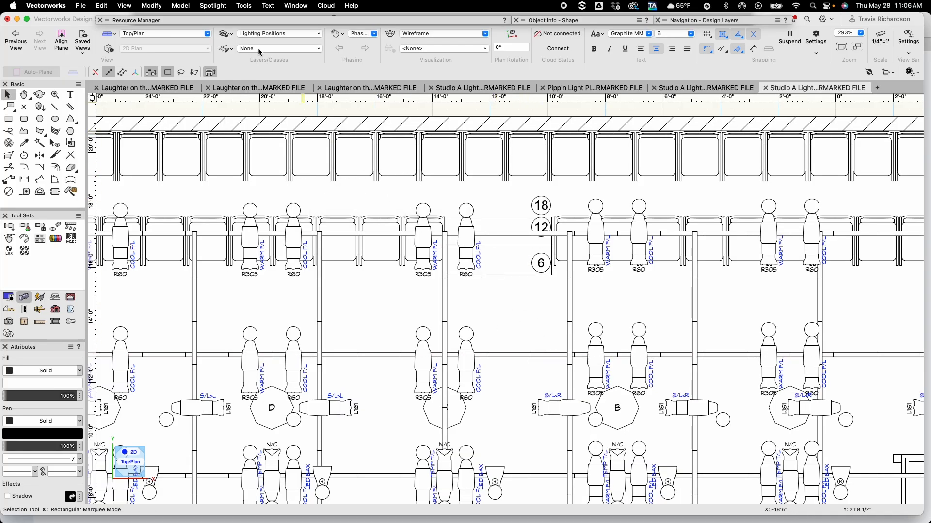
Select the upstage electric PIPE 1 and auto-number its fixtures
left_click(374, 233)
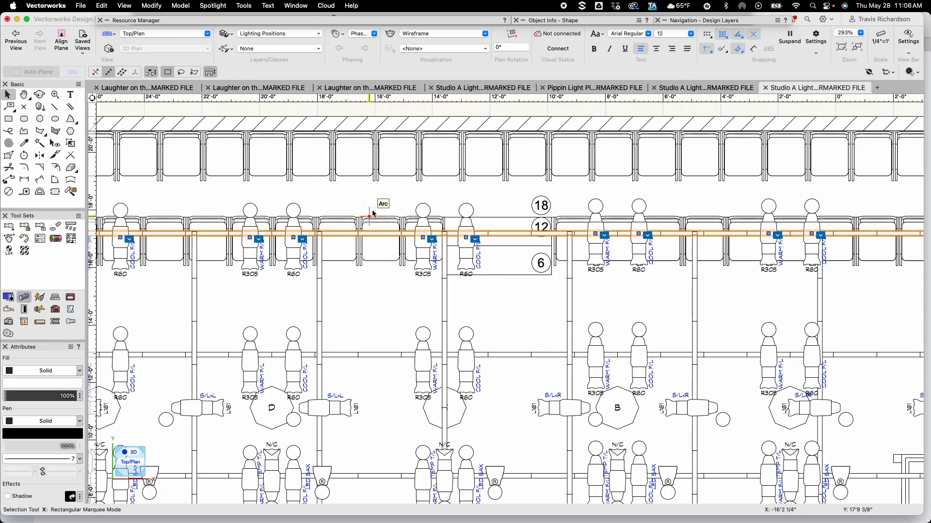
scroll(374, 210, "down", 1)
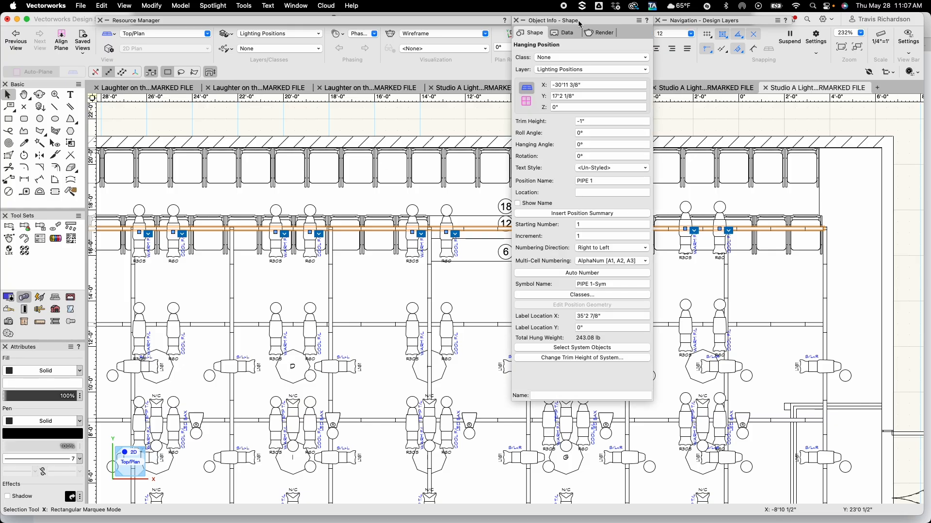
left_click(578, 273)
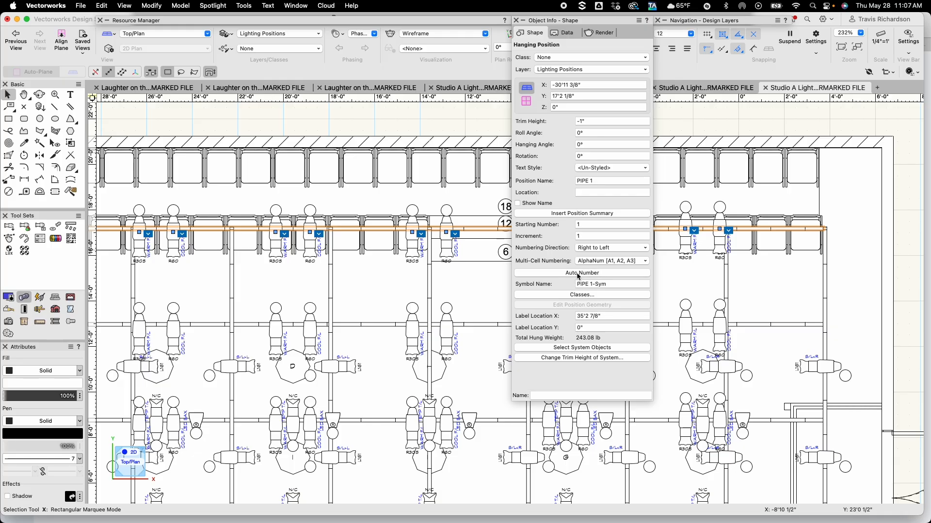
left_click(485, 291)
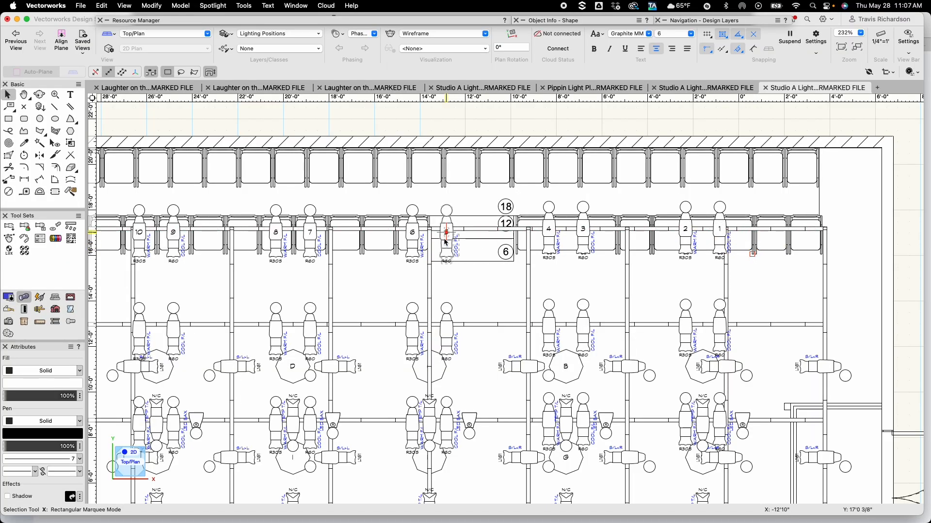
left_click(487, 227)
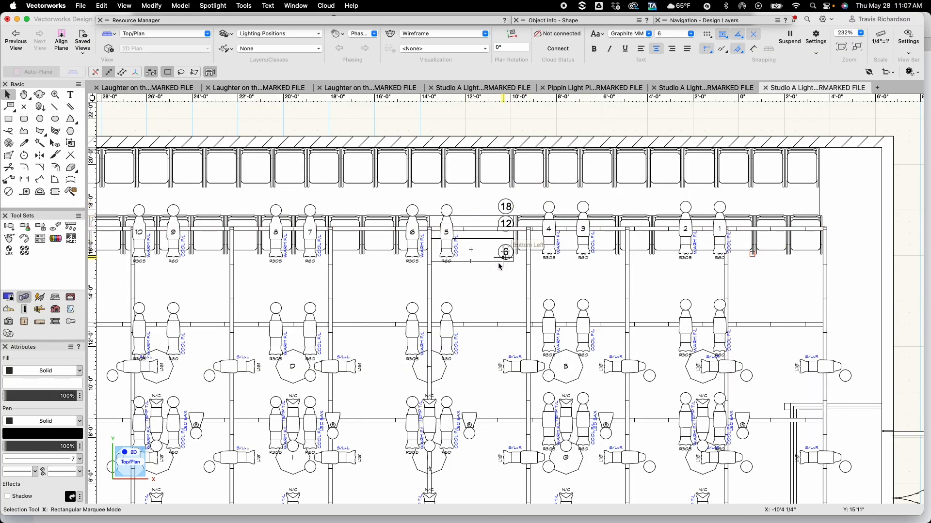
left_click(487, 277)
Select all remaining electrics and vertical pipes and auto-number their fixtures together
scroll(487, 277, "down", 5)
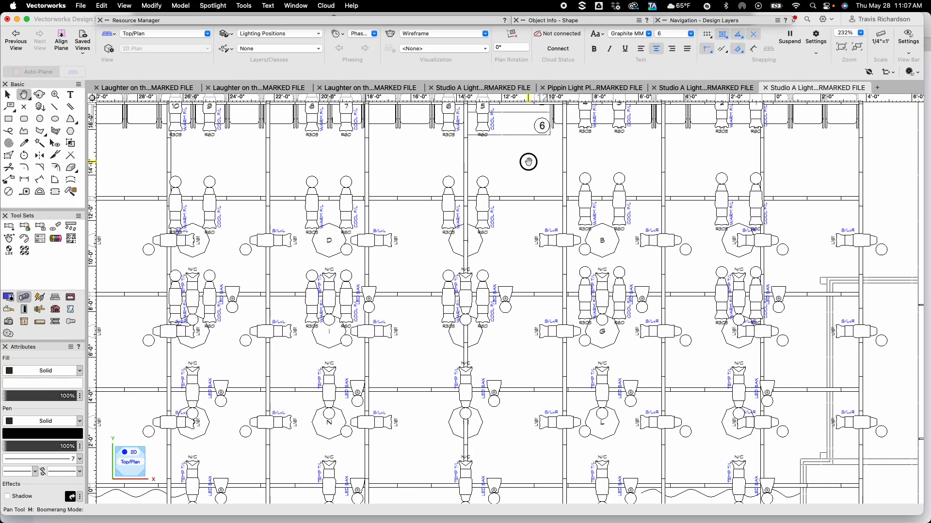
key("e")
left_click(525, 200)
left_click(538, 295, "shift")
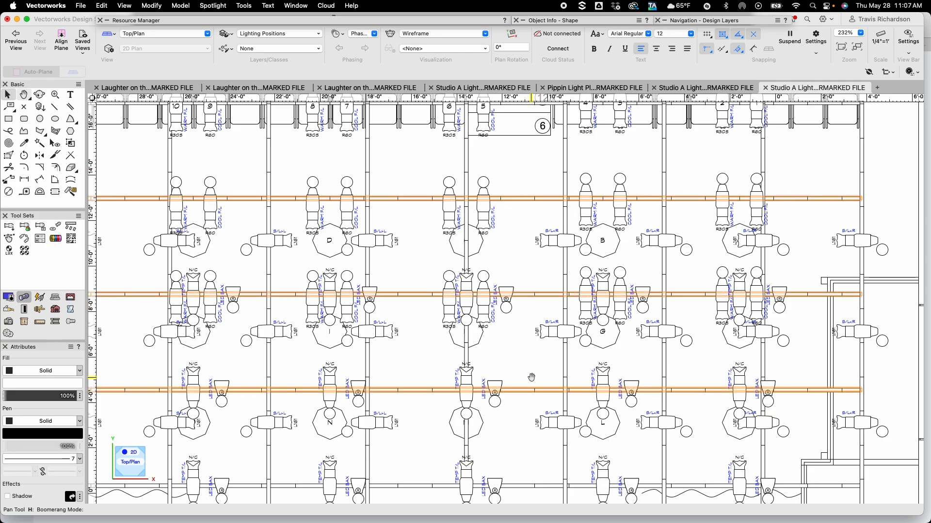
middle_click_drag(529, 376, 521, 302)
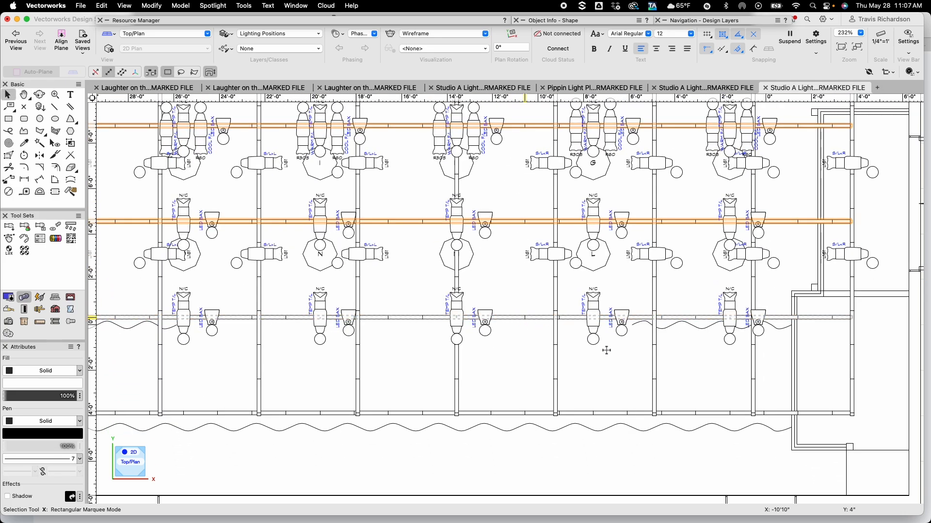
left_click(728, 315, "shift")
left_click(852, 366, "shift")
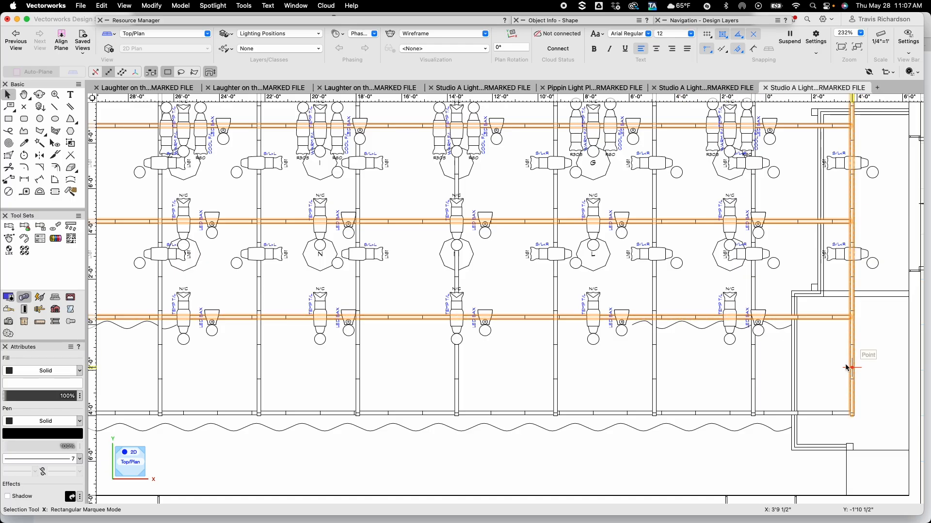
left_click(753, 368, "shift")
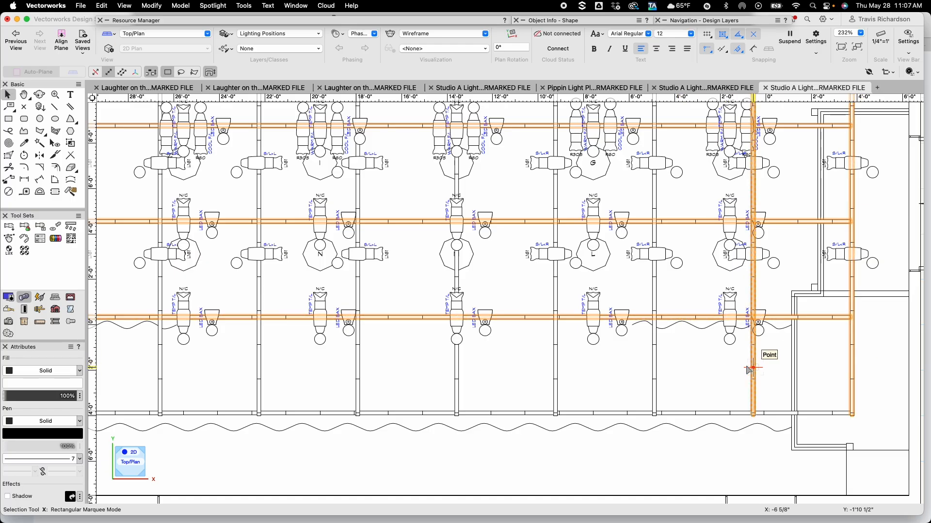
left_click(557, 373, "shift")
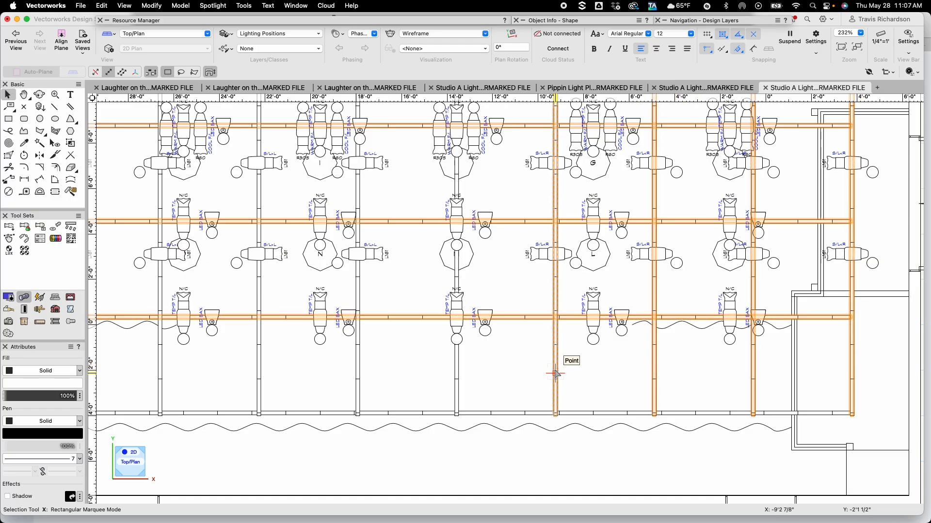
left_click(456, 380, "shift")
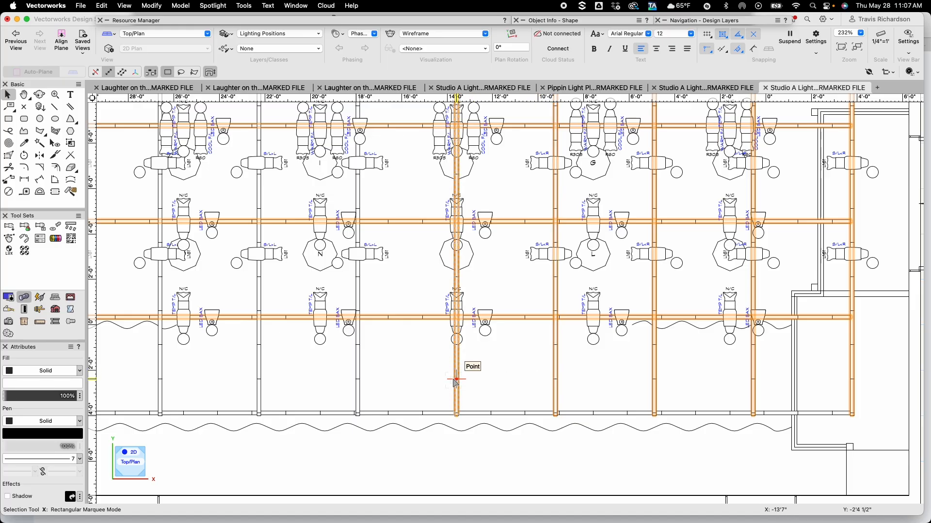
left_click(259, 380, "shift")
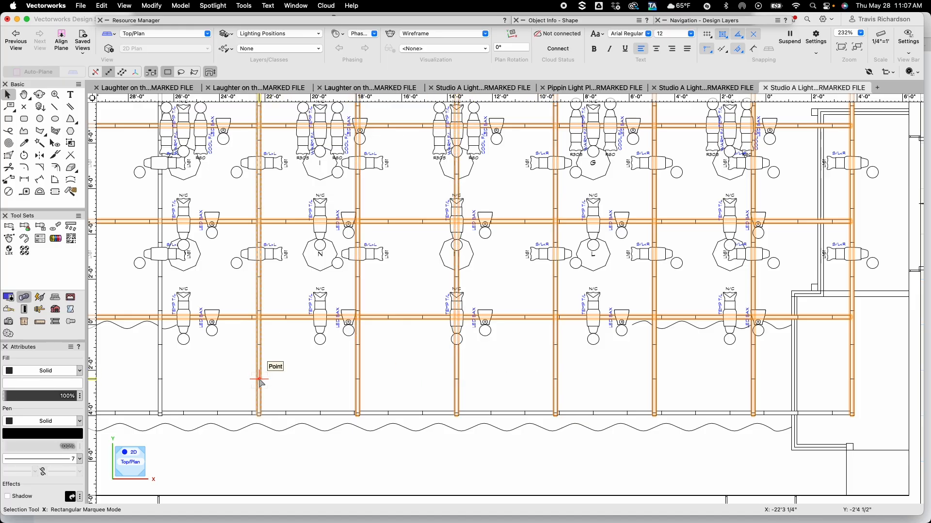
middle_click_drag(210, 367, 452, 385)
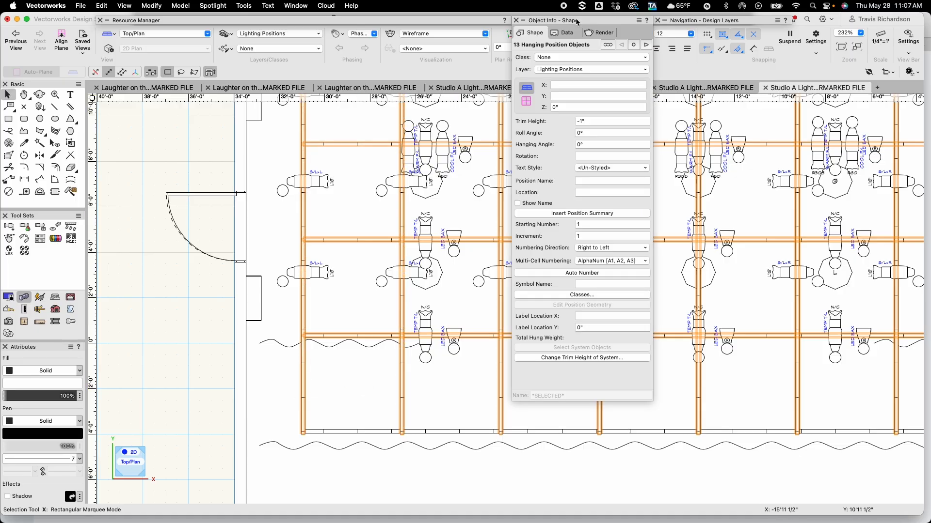
left_click(581, 274)
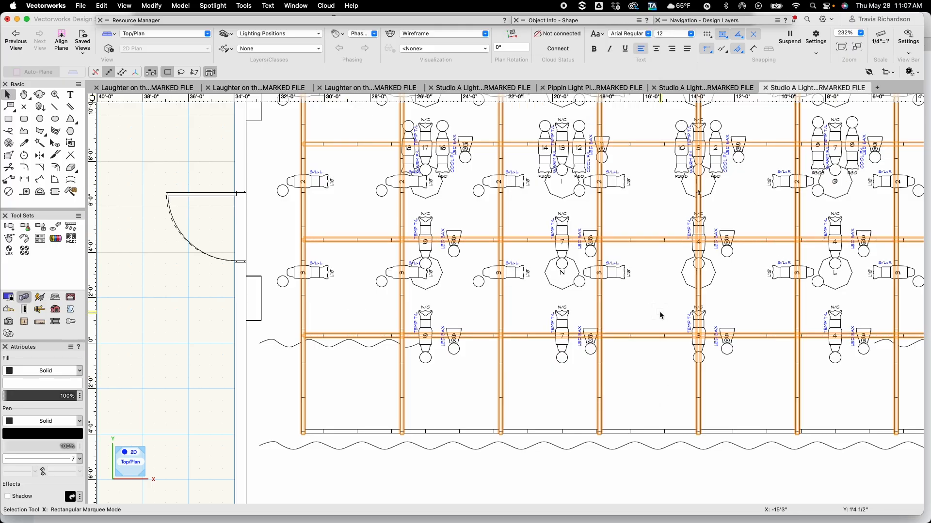
left_click(651, 313)
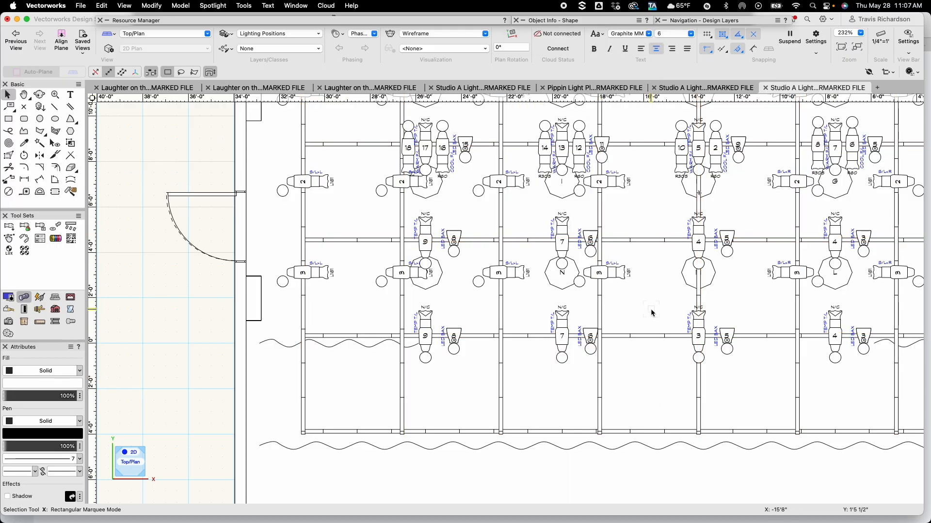
Inspect the unit number and position of a cool Source 4 on the second electric
key("h")
mouse_move(657, 294)
left_mouse_down()
mouse_move(524, 359)
mouse_move(382, 393)
left_mouse_up()
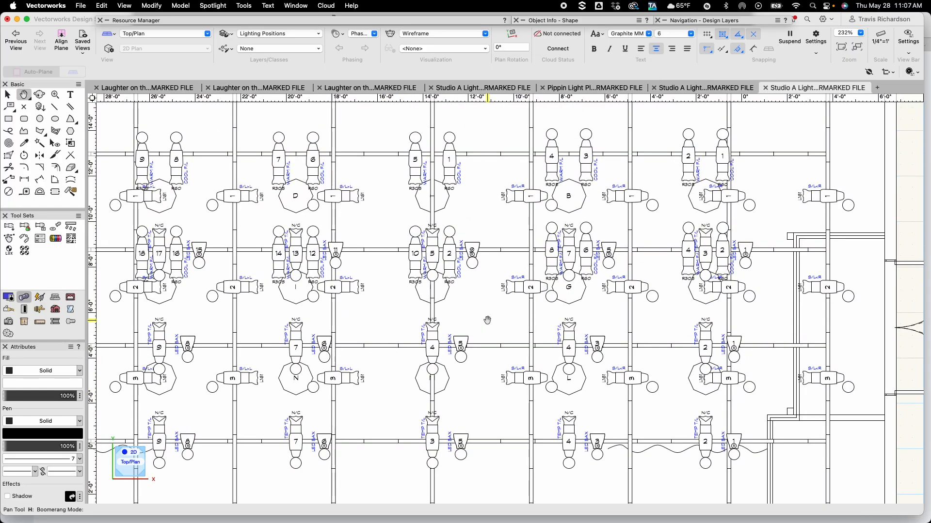
mouse_move(487, 321)
left_mouse_down()
mouse_move(494, 385)
mouse_move(540, 388)
mouse_move(534, 395)
mouse_move(538, 386)
mouse_move(536, 398)
left_mouse_up()
key("x")
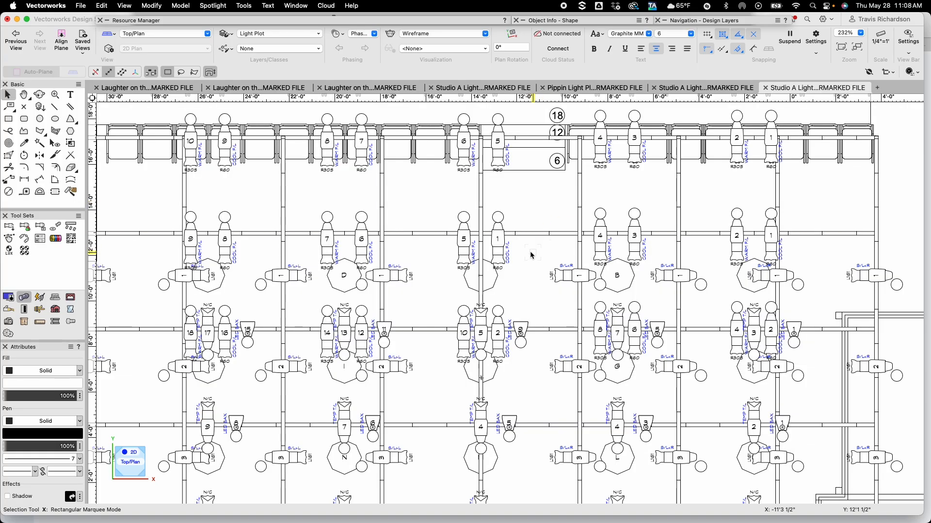
left_click(497, 245)
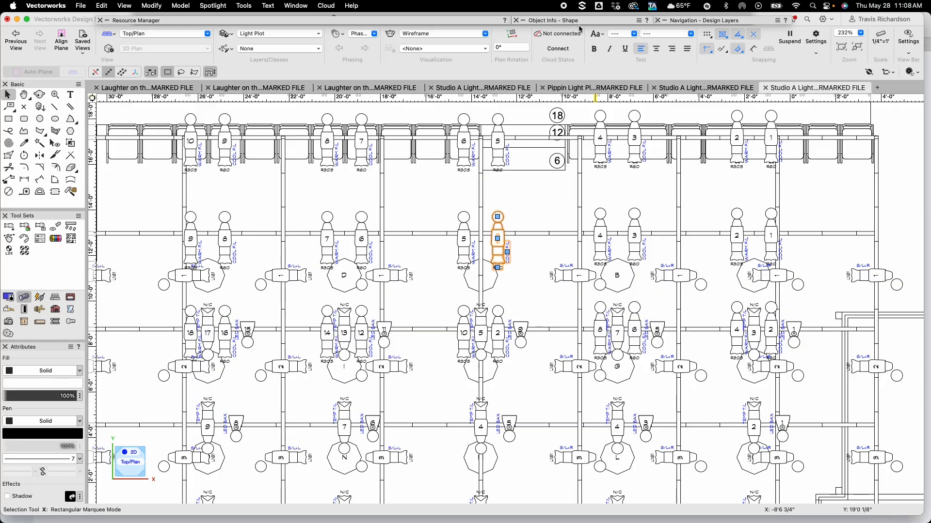
mouse_move(578, 23)
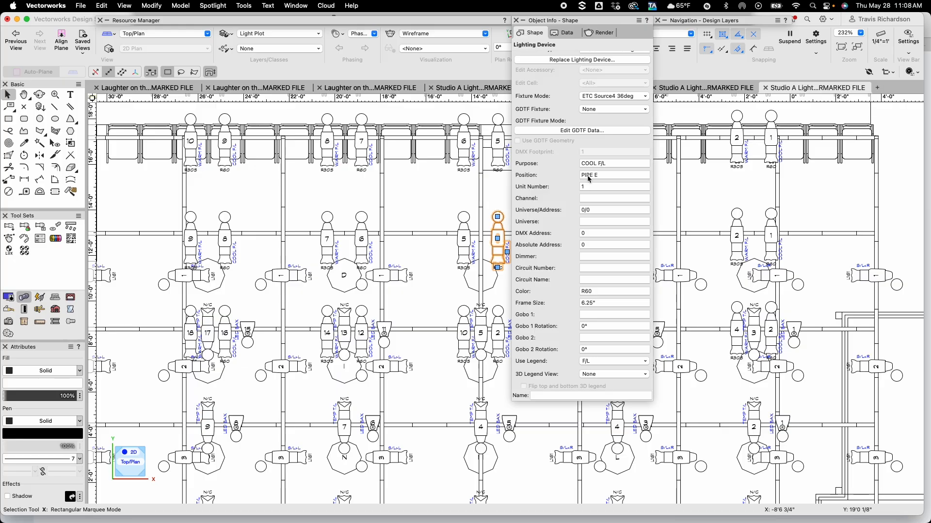
left_click(416, 190)
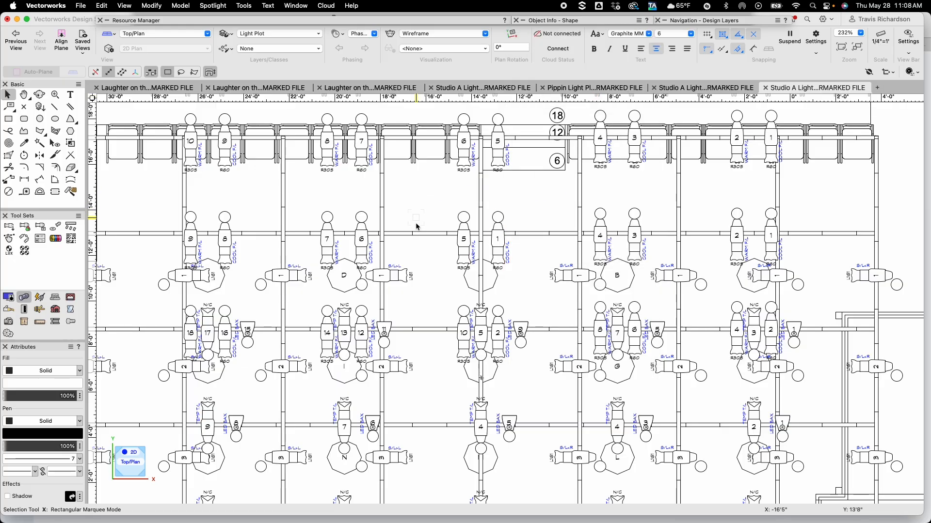
Nudge the cool Source 4 on the second electric up onto the pipe
scroll(438, 286, "up", 1)
scroll(431, 279, "up", 1)
middle_click_drag(431, 279, 378, 339)
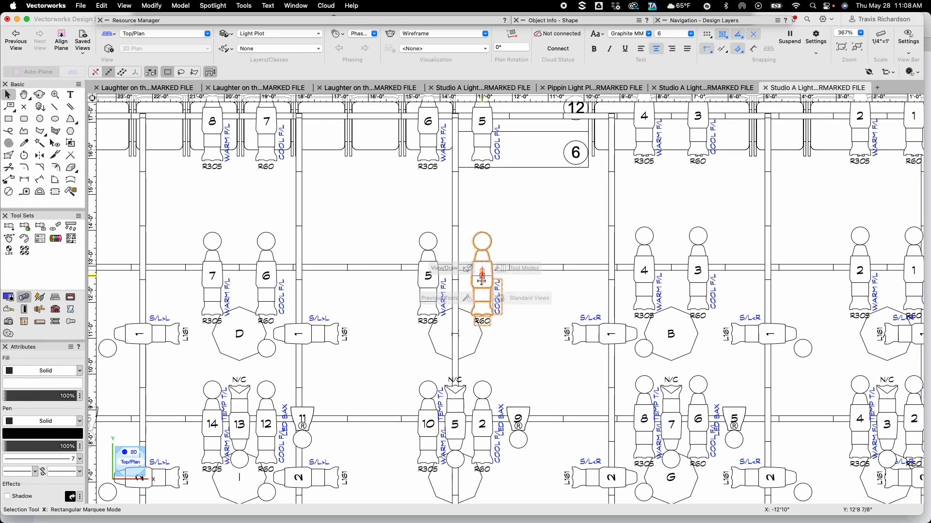
mouse_move(482, 280)
left_mouse_down()
mouse_move(482, 354)
mouse_move(483, 266)
left_mouse_up()
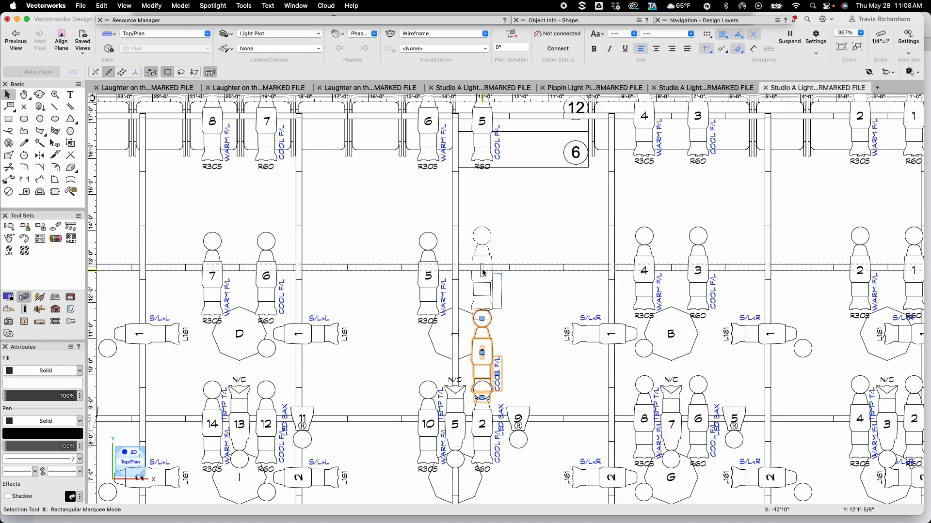
left_click(554, 24)
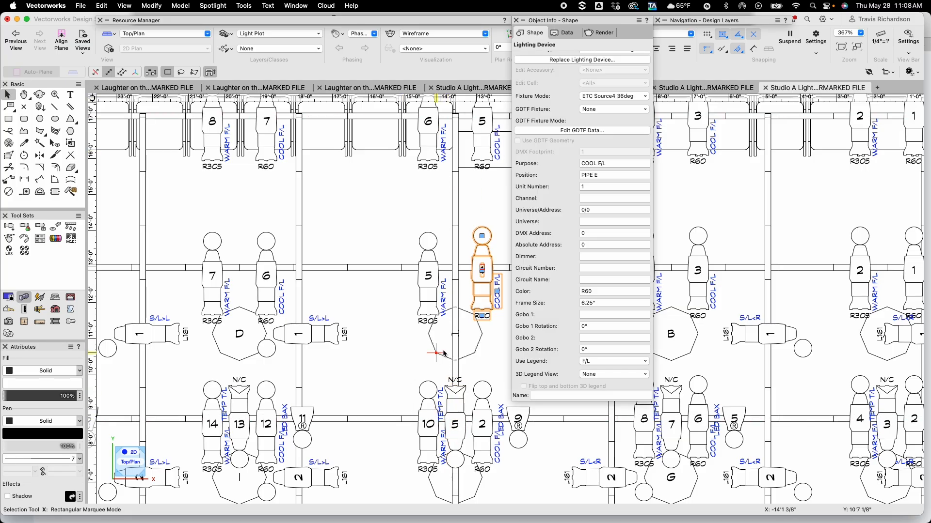
Move the cool Source 4 off the second electric and back onto it so it is assigned to position PIPE 2
left_click(487, 363)
left_click(485, 274)
left_click_drag(486, 275, 528, 269)
left_click(490, 307)
left_click(498, 337)
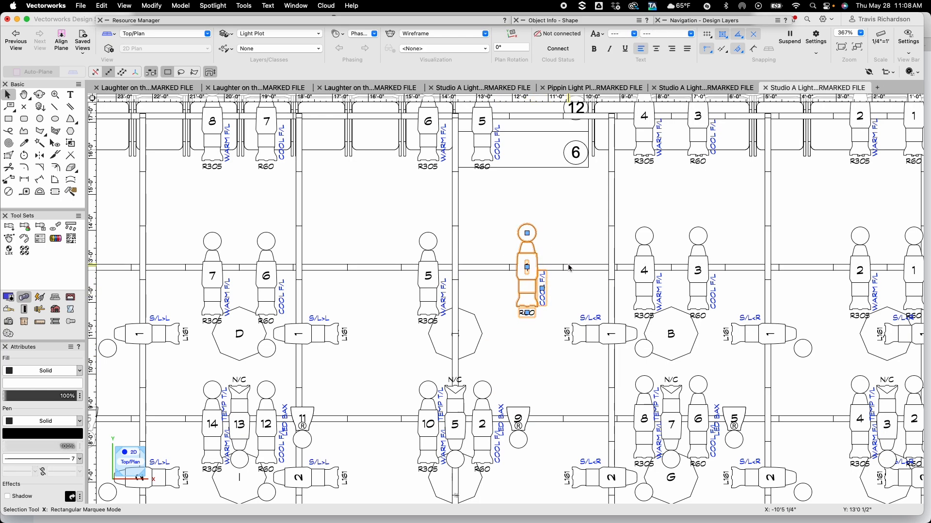
left_click(561, 23)
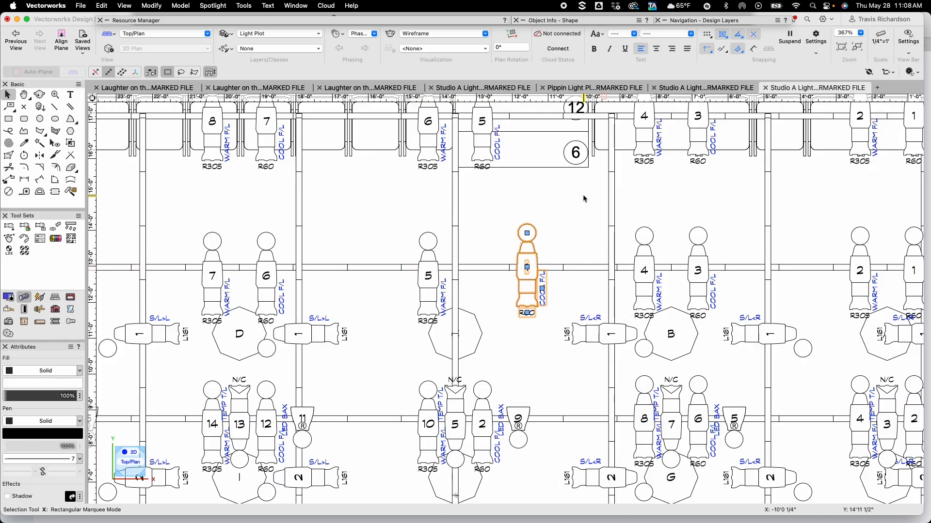
left_click_drag(527, 266, 427, 276)
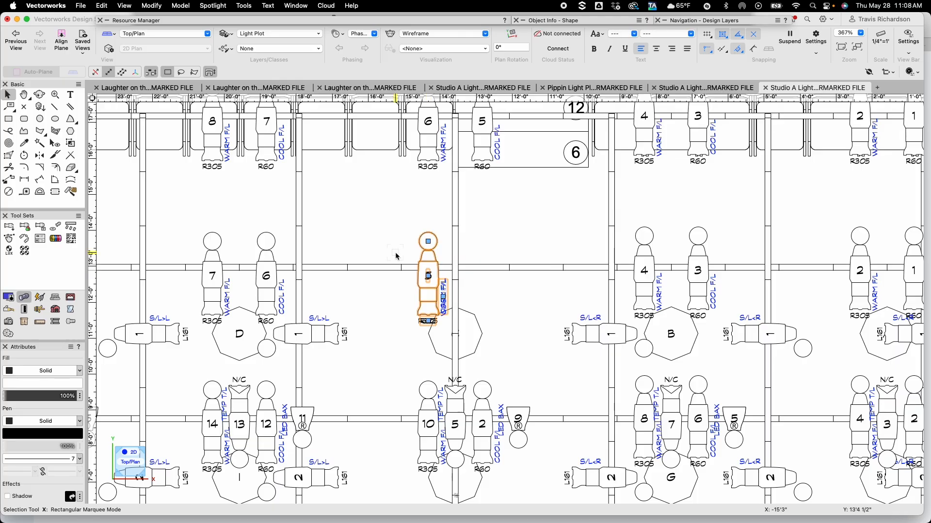
key("super+m")
key("Return")
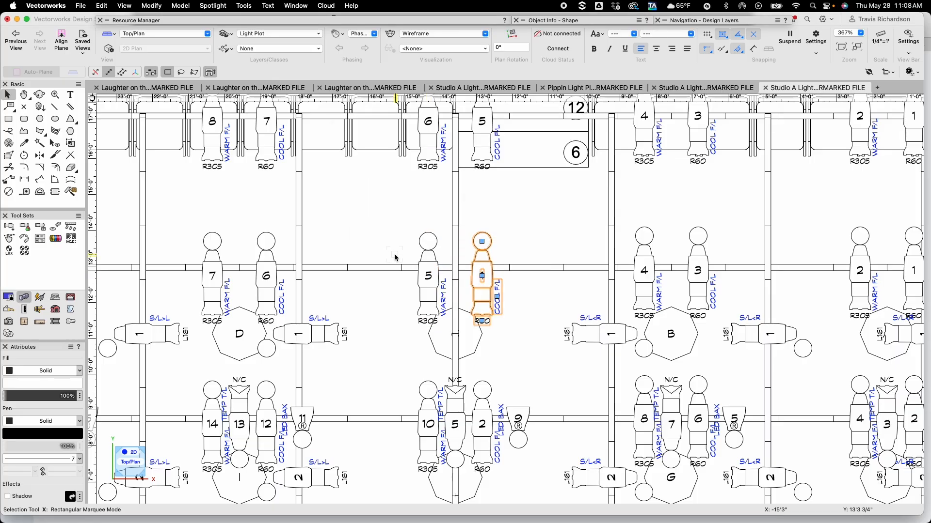
mouse_move(558, 21)
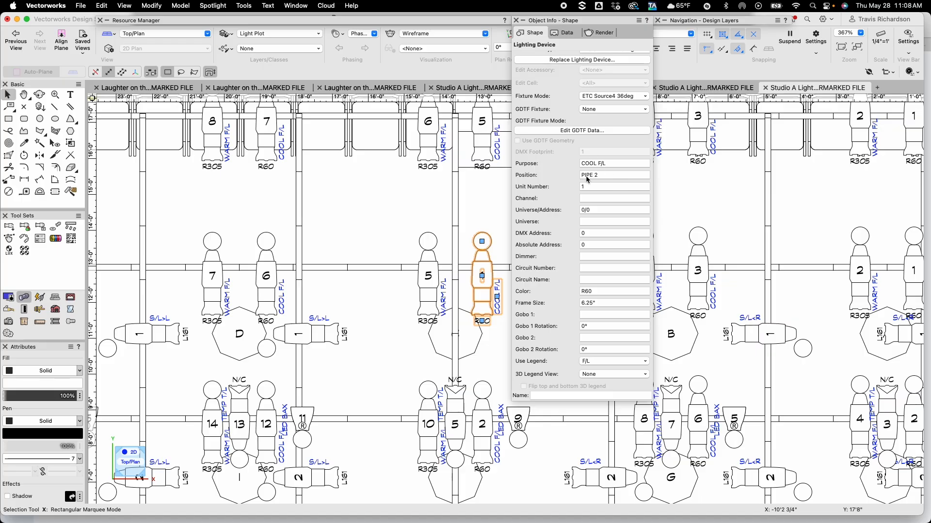
Select the second electric PIPE 2 and auto-number its fixtures
left_click(383, 194)
scroll(383, 194, "down", 3)
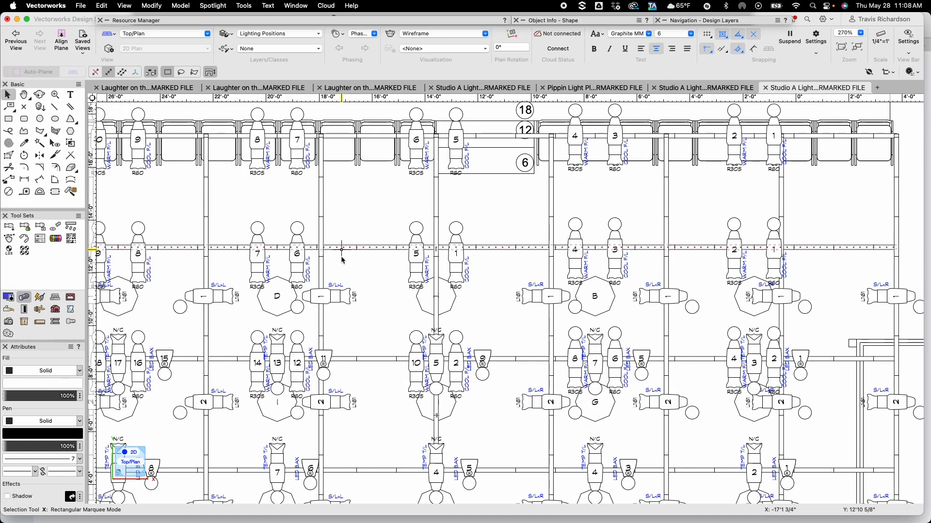
left_click(388, 248)
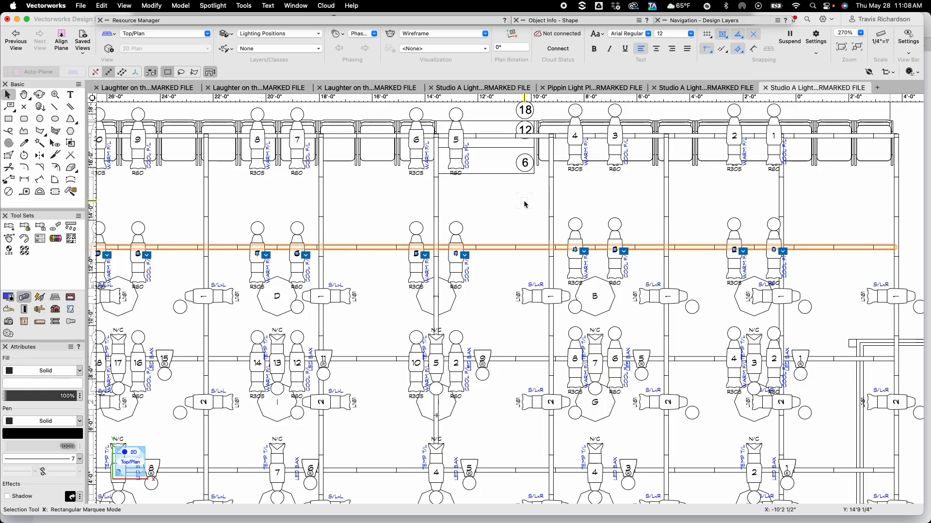
mouse_move(557, 21)
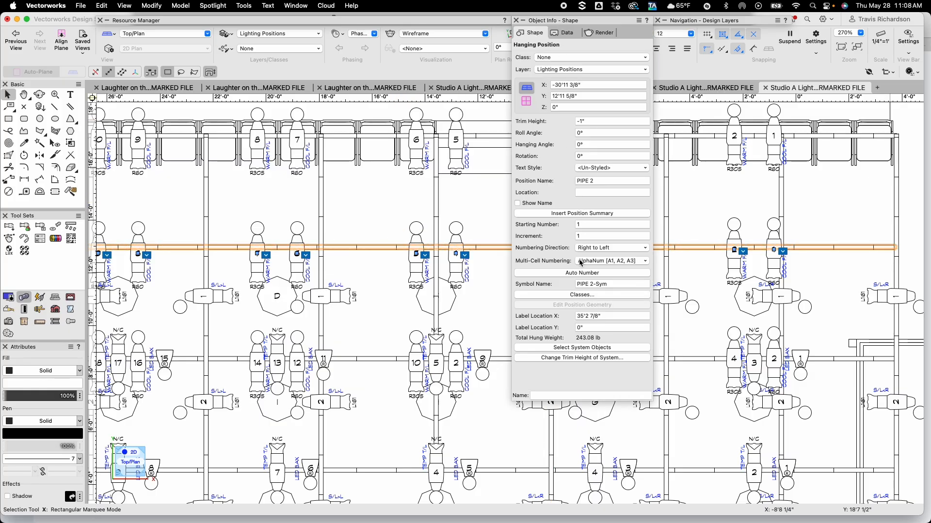
left_click(578, 276)
left_click(351, 206)
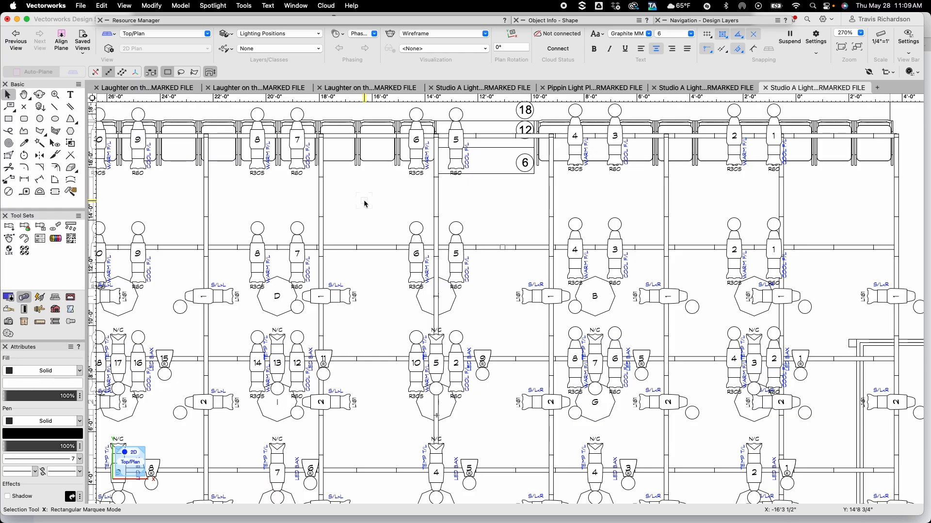
Pan to the third electric and inspect the position assigned to its two centre Source 4 fixtures
key("h")
mouse_move(377, 311)
left_mouse_down()
mouse_move(376, 204)
mouse_move(356, 195)
left_mouse_up()
left_click_drag(295, 181, 292, 170)
key("x")
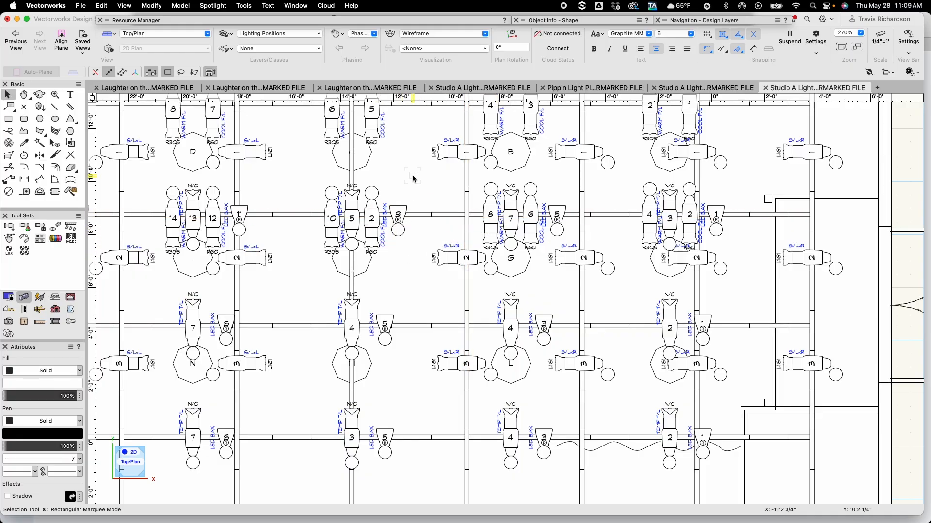
middle_click_drag(411, 172, 440, 218)
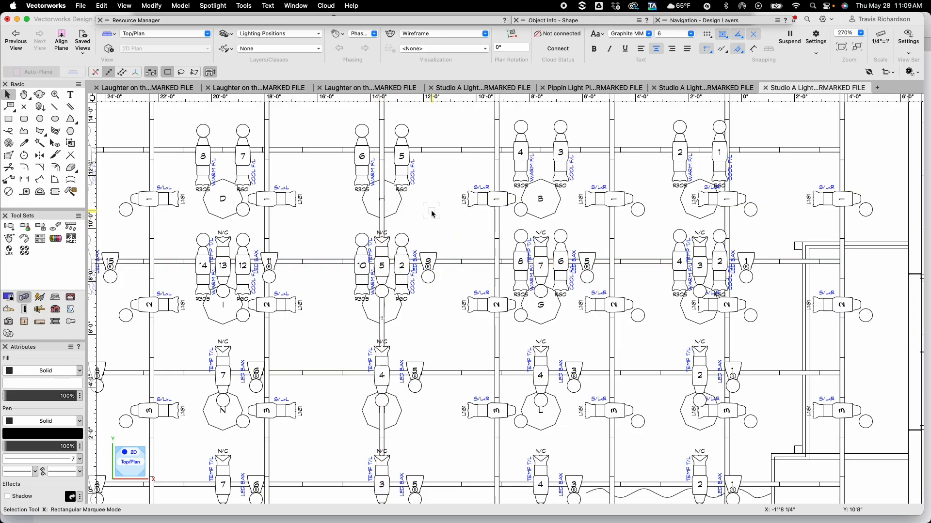
key("super+Up")
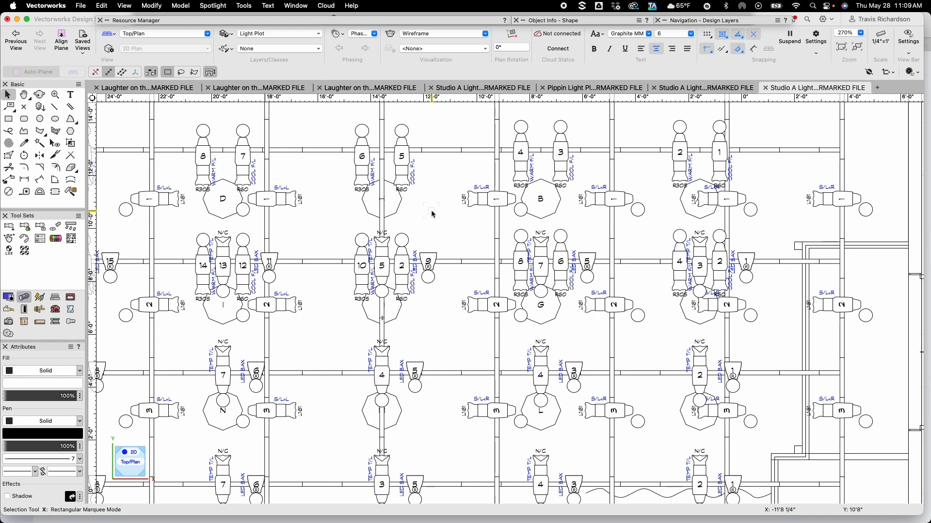
left_click(400, 266)
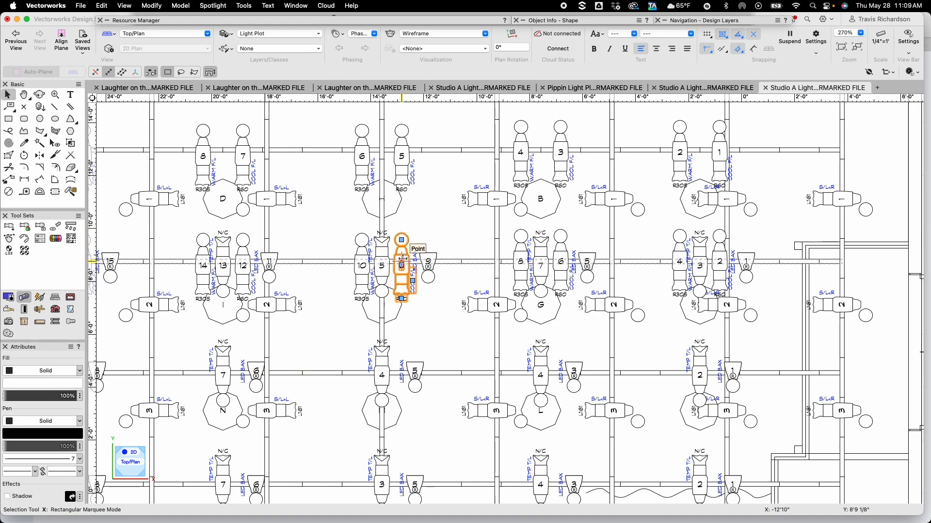
left_click(383, 266, "shift")
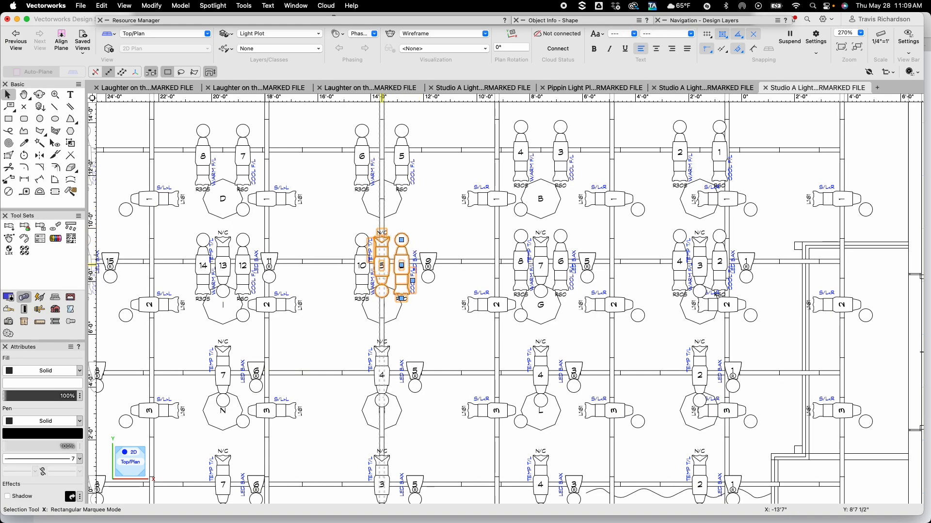
left_click(555, 22)
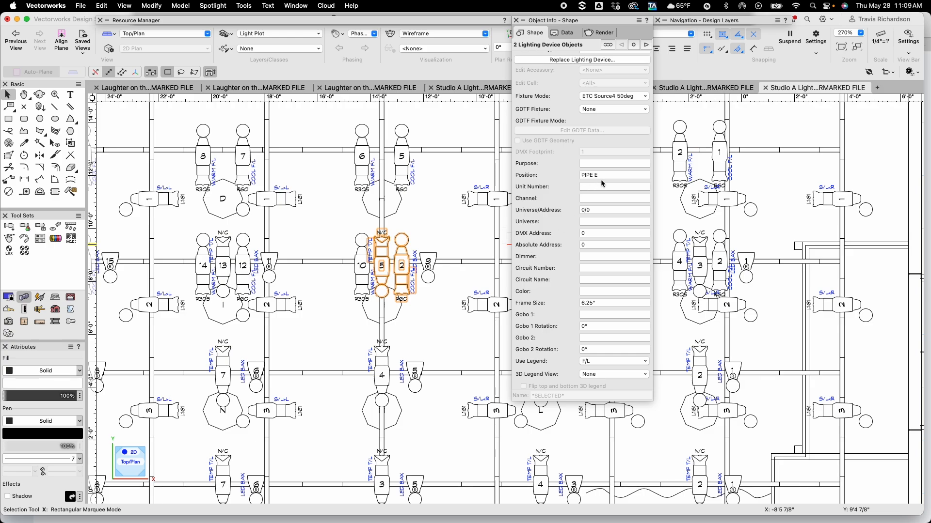
left_click(356, 253)
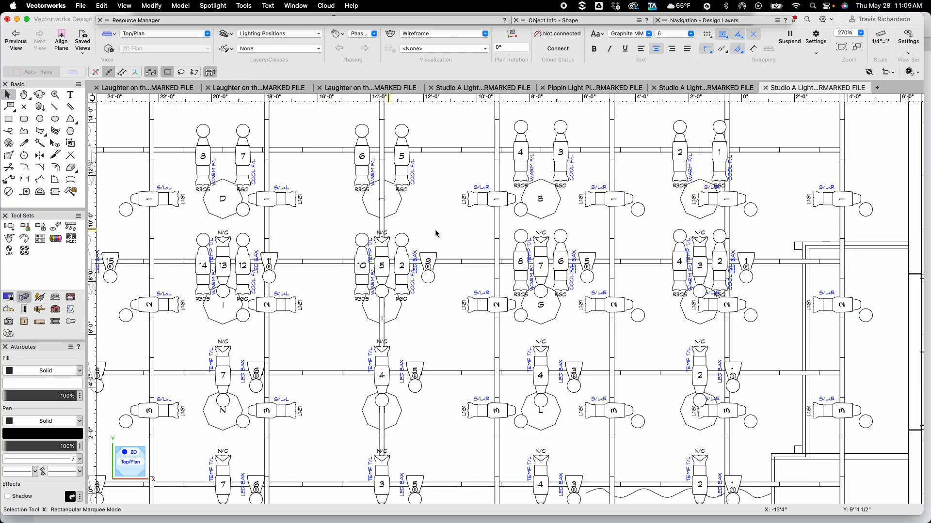
left_click(842, 228)
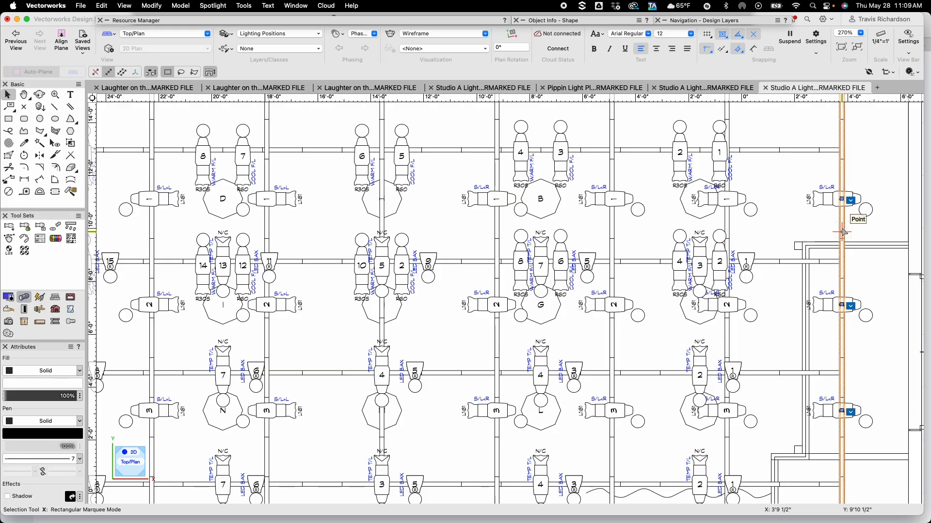
left_click(728, 225, "shift")
left_click(612, 226, "shift")
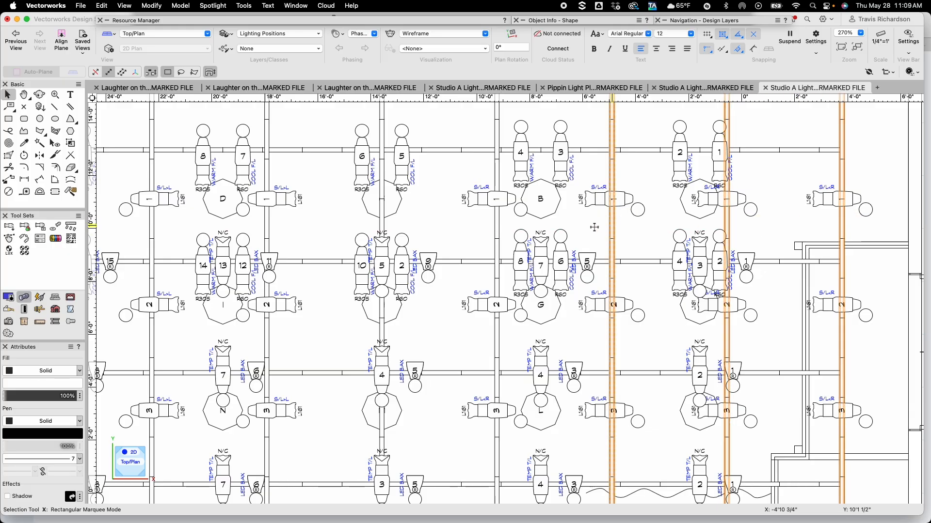
left_click(497, 228, "shift")
left_click(382, 227, "shift")
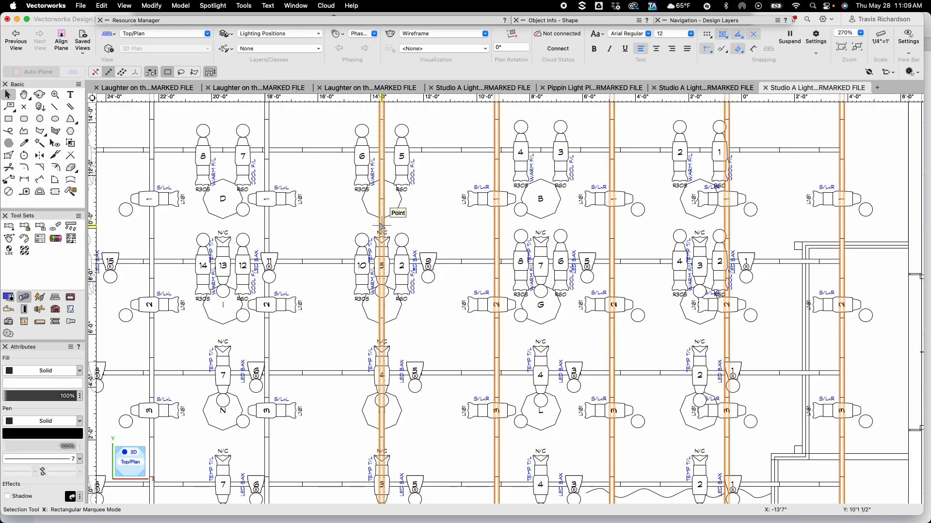
left_click(266, 225, "shift")
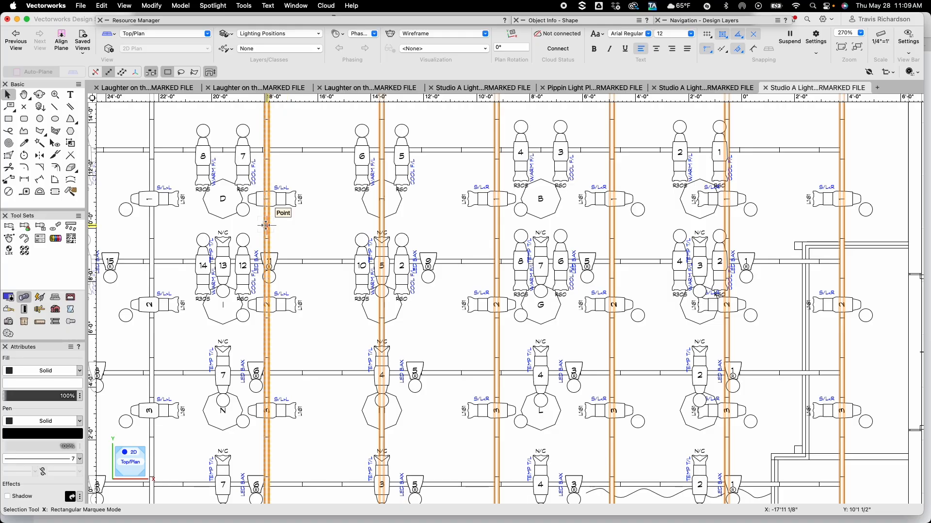
middle_click_drag(266, 226, 572, 229)
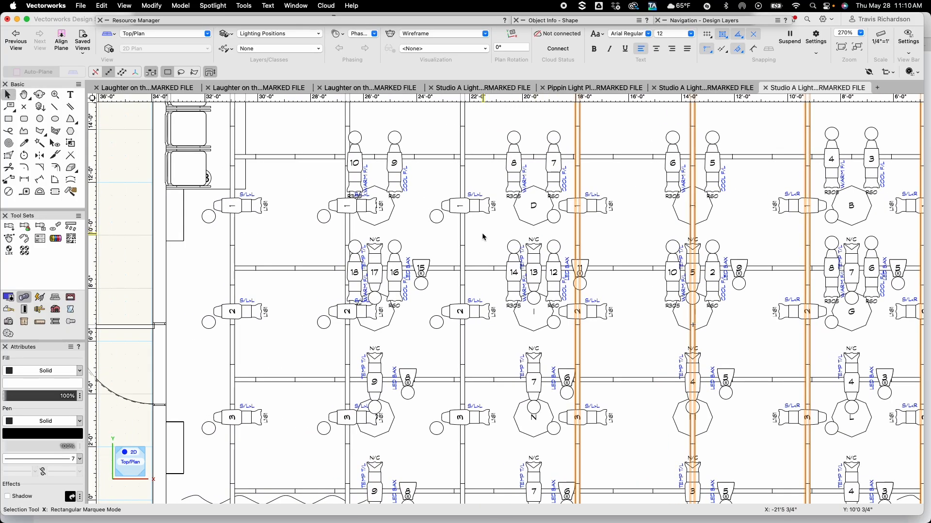
left_click(462, 234, "shift")
left_click(348, 234, "shift")
left_click(232, 244, "shift")
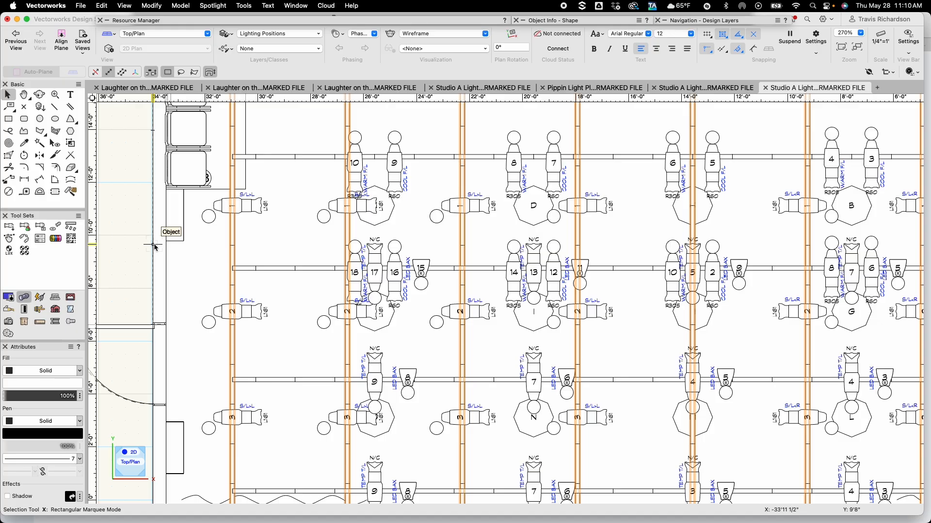
left_click(246, 156)
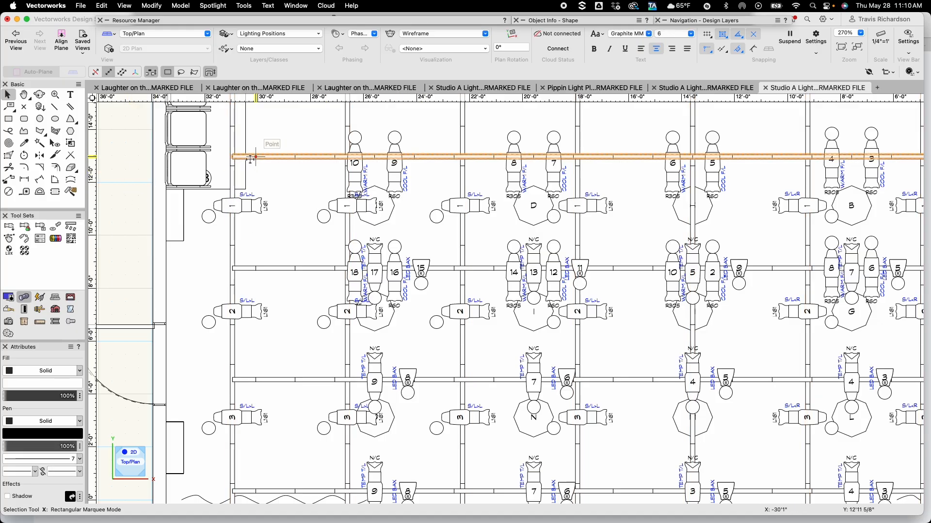
left_click(226, 160)
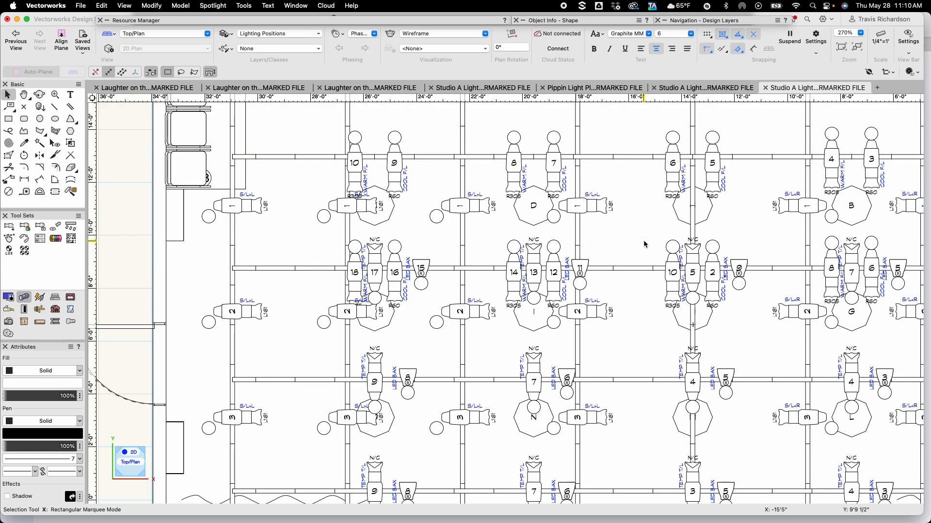
Move the two centre Source 4s on the third electric off and back onto the pipe so they are assigned to PIPE 3
scroll(390, 239, "up", 5)
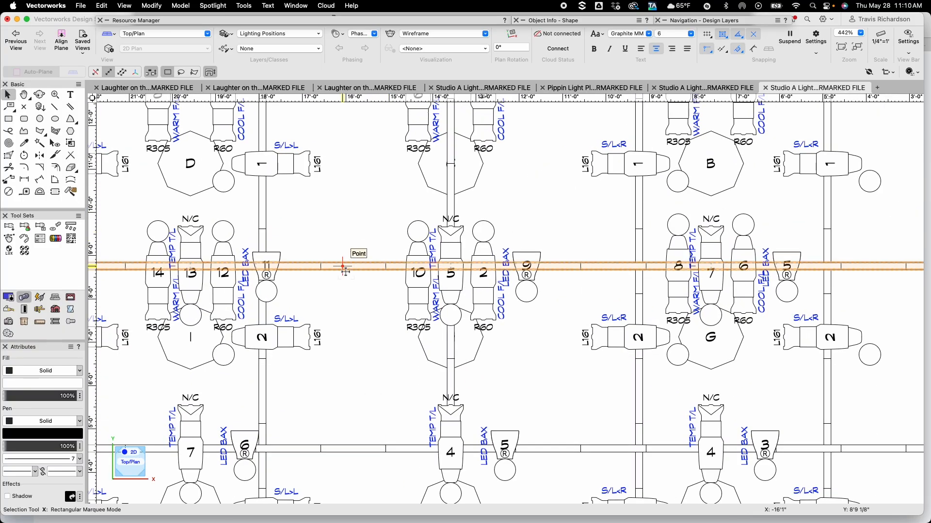
left_click(514, 364)
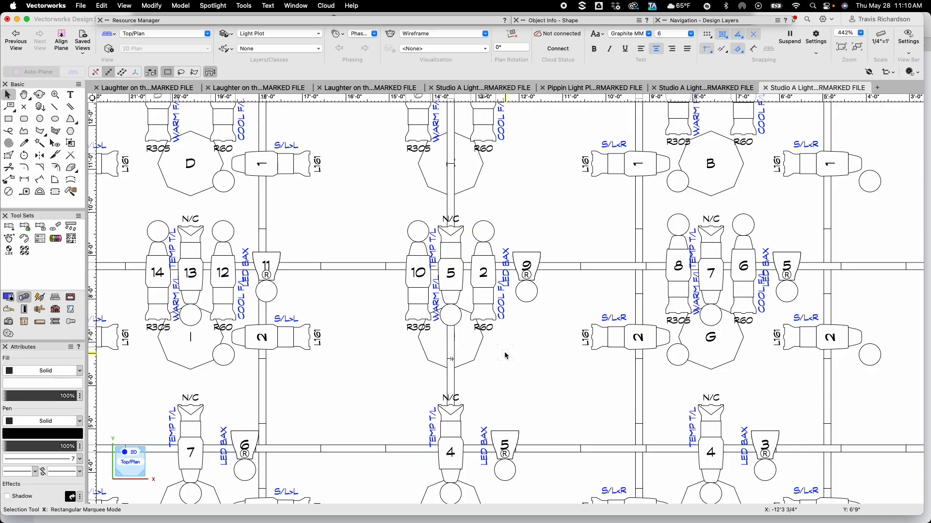
left_click(483, 272)
left_click(451, 274, "shift")
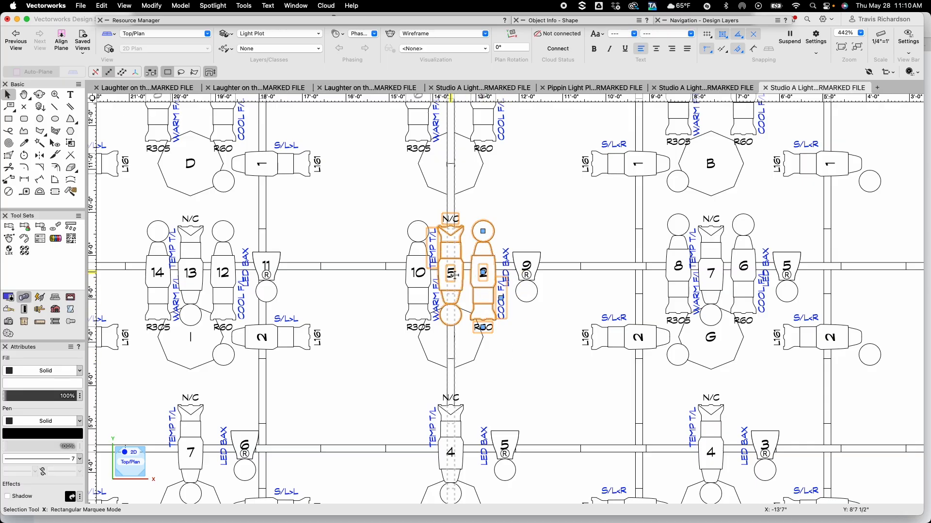
left_click(453, 274, "shift")
left_click_drag(449, 272, 571, 264)
left_click(570, 22)
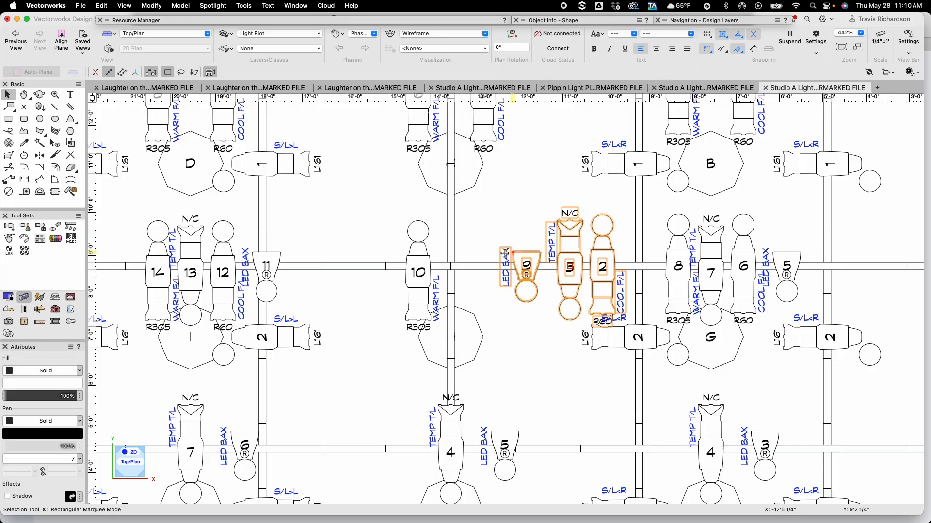
left_click_drag(570, 267, 451, 267)
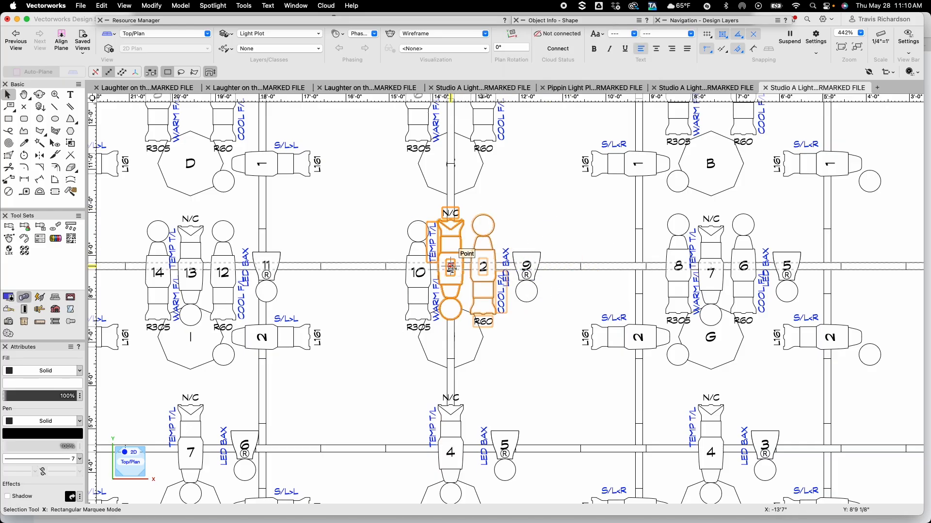
left_click(601, 20)
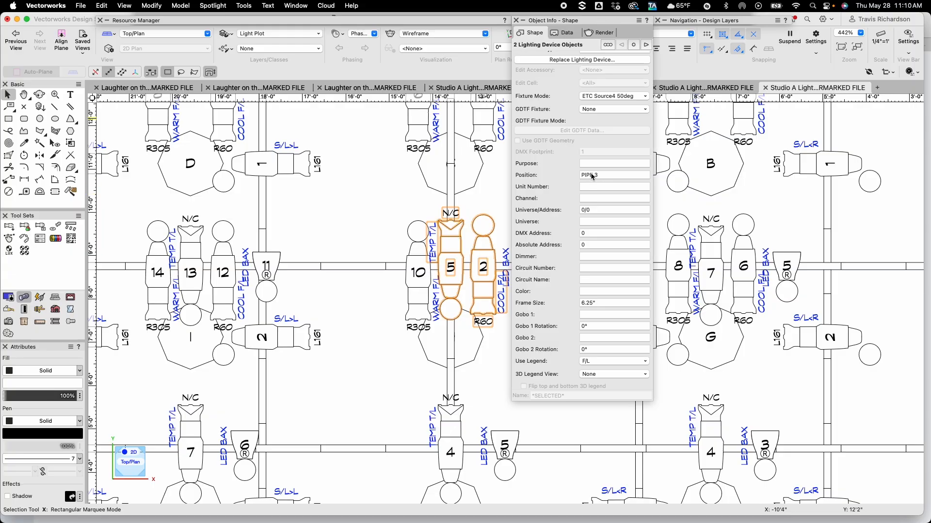
left_click(333, 202)
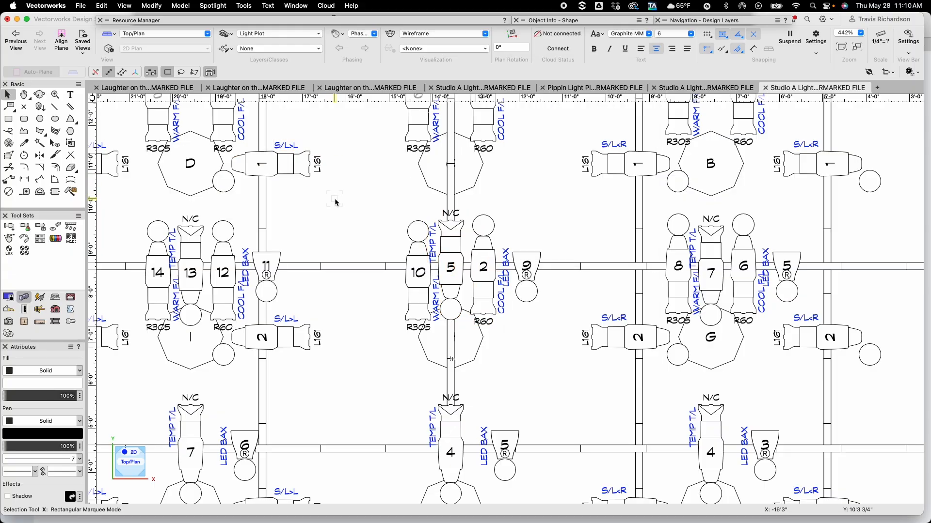
Select the third electric PIPE 3 and auto-number its fixtures
left_click(341, 265)
mouse_move(559, 25)
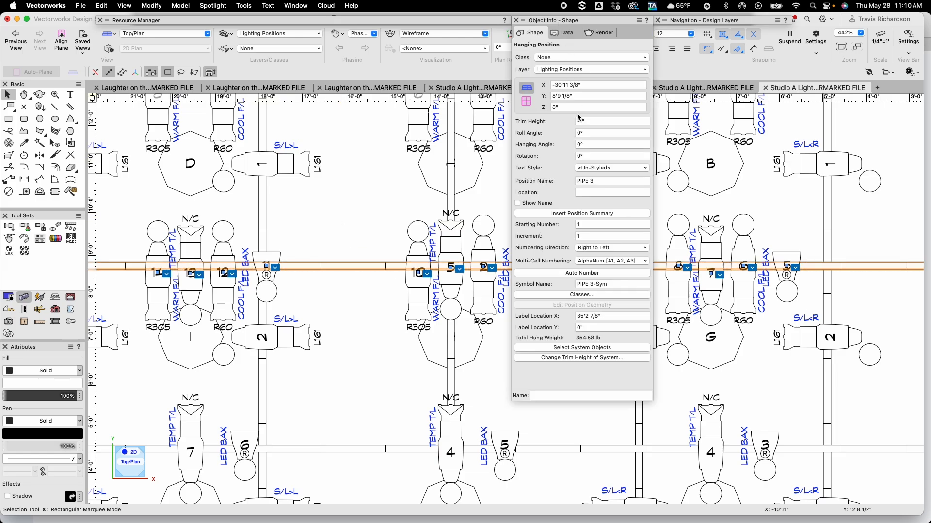
left_click(581, 273)
left_click(349, 204)
scroll(349, 204, "down", 5)
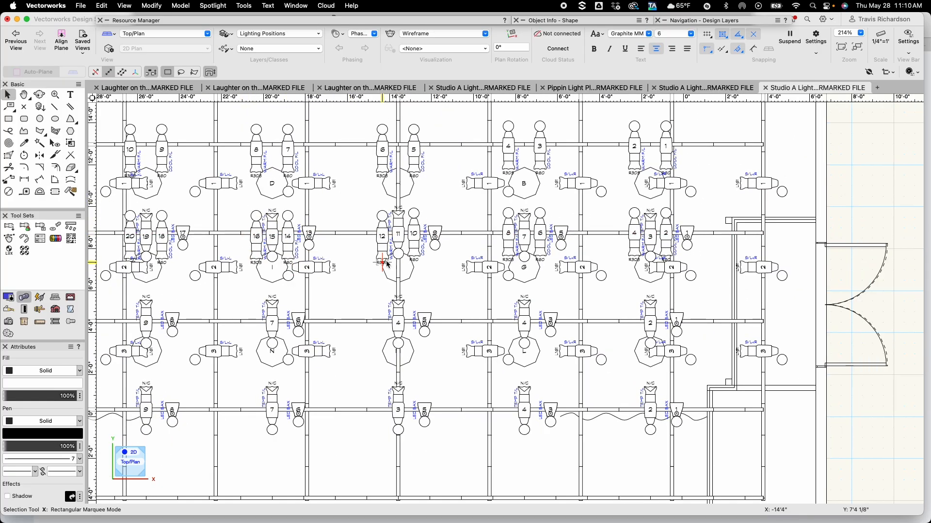
key("h")
left_click_drag(343, 303, 478, 293)
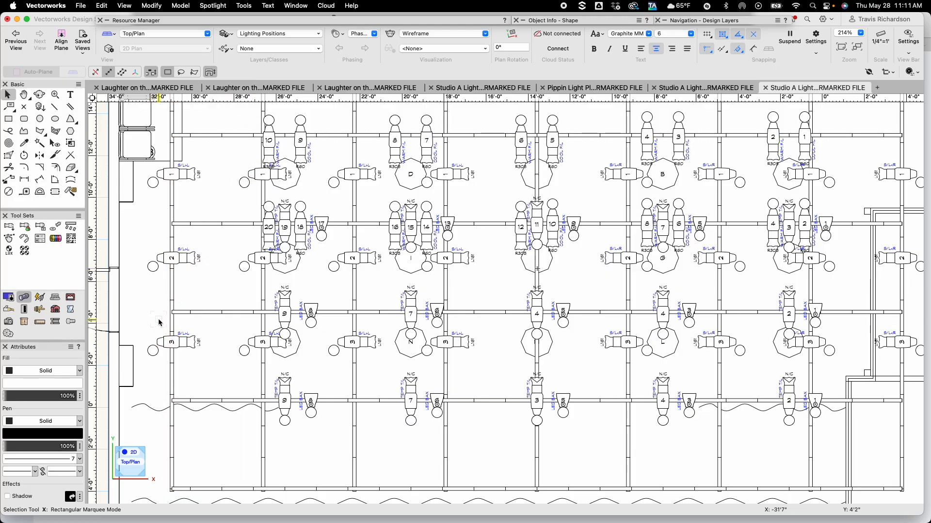
key("h")
mouse_move(580, 358)
left_mouse_down()
mouse_move(416, 349)
mouse_move(367, 335)
mouse_move(427, 333)
left_mouse_up()
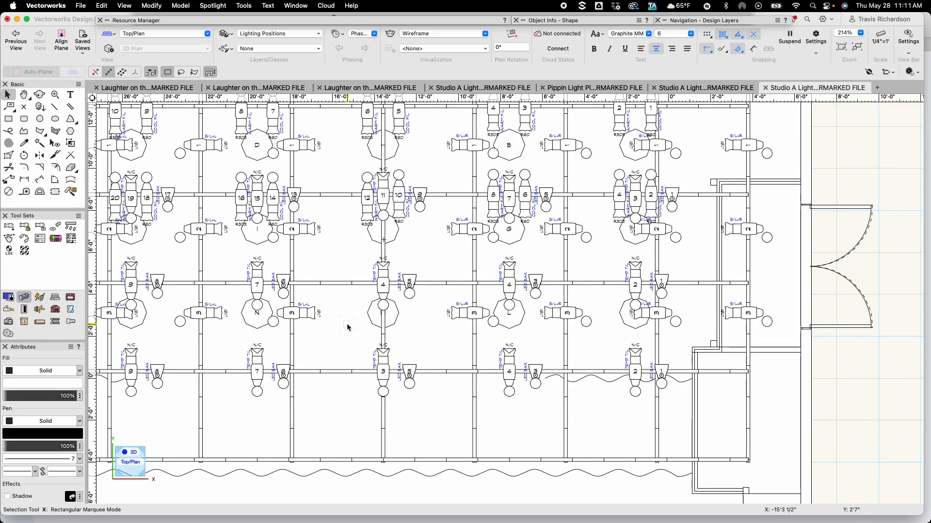
Move the centre Source 4s on the third and fourth electrics off their pipes and back on again
key("super+Up")
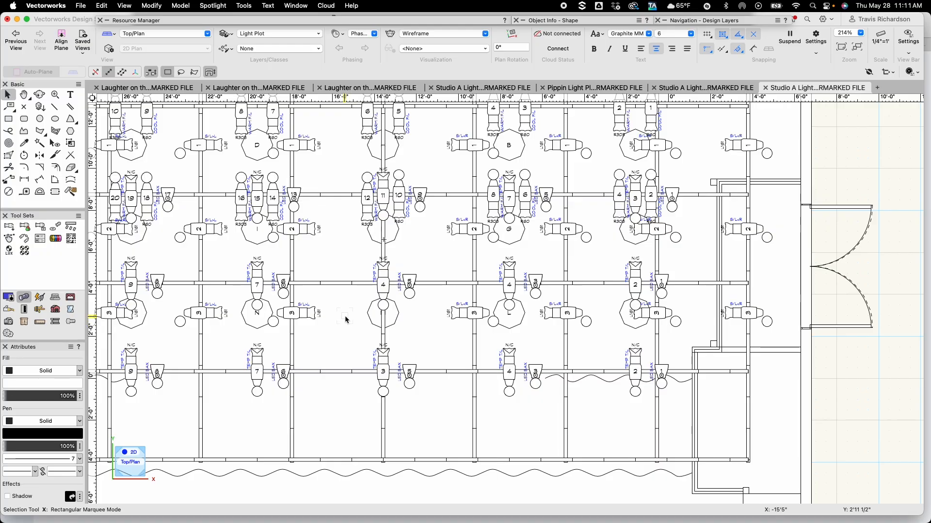
scroll(346, 319, "up", 5)
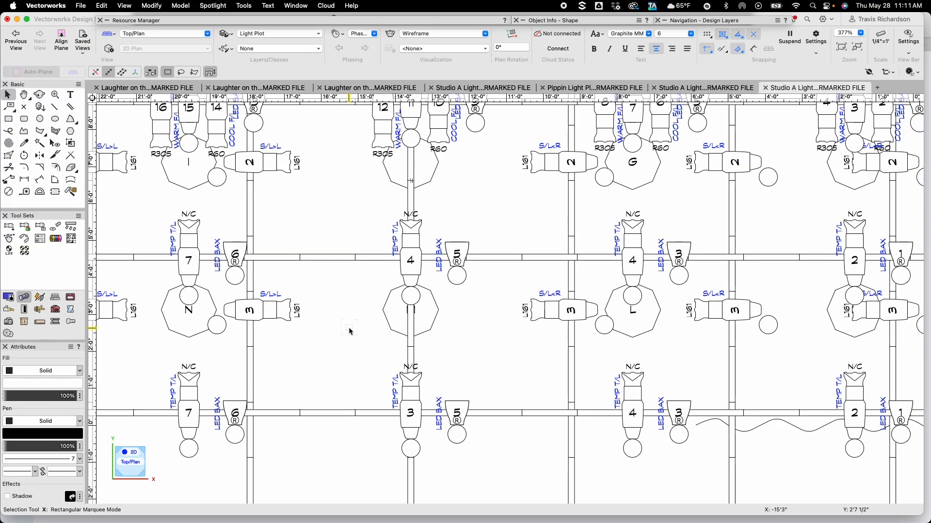
mouse_move(348, 328)
middle_mouse_down()
mouse_move(387, 274)
mouse_move(391, 292)
middle_mouse_up()
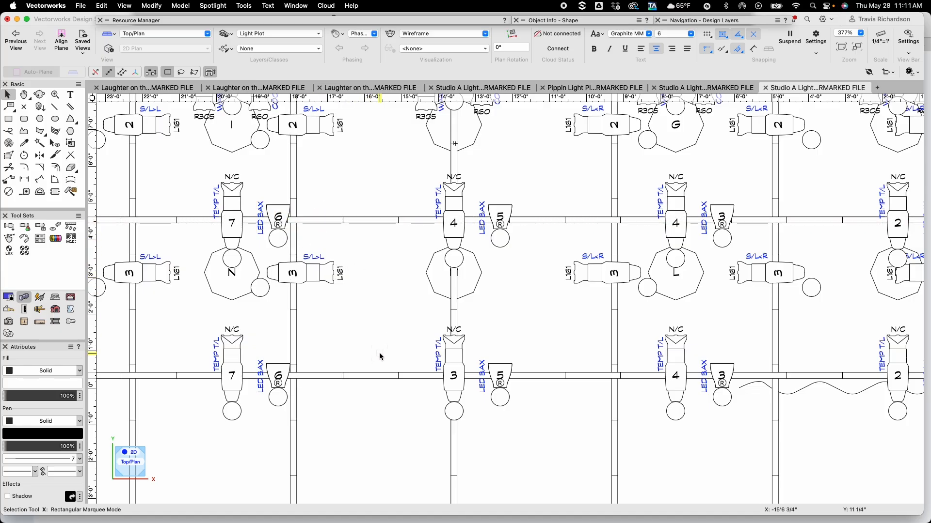
left_click(454, 375)
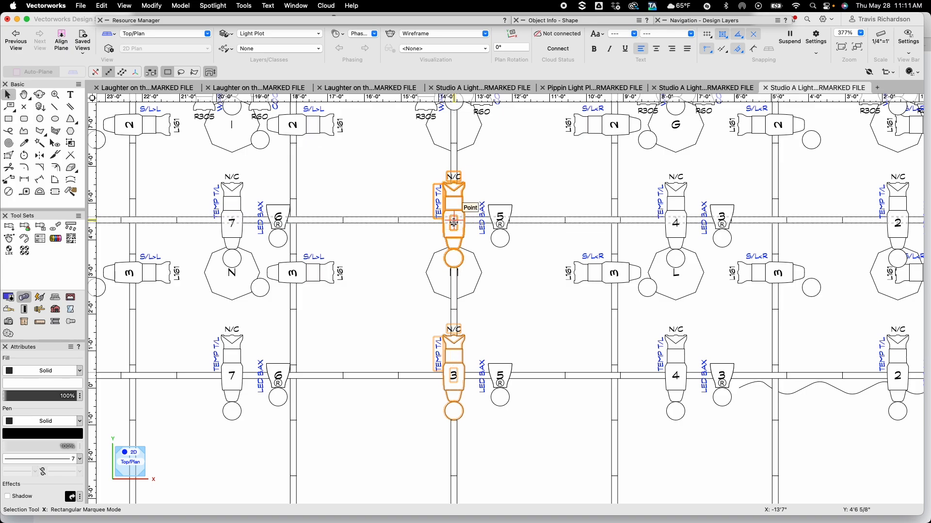
left_click_drag(454, 223, 371, 221)
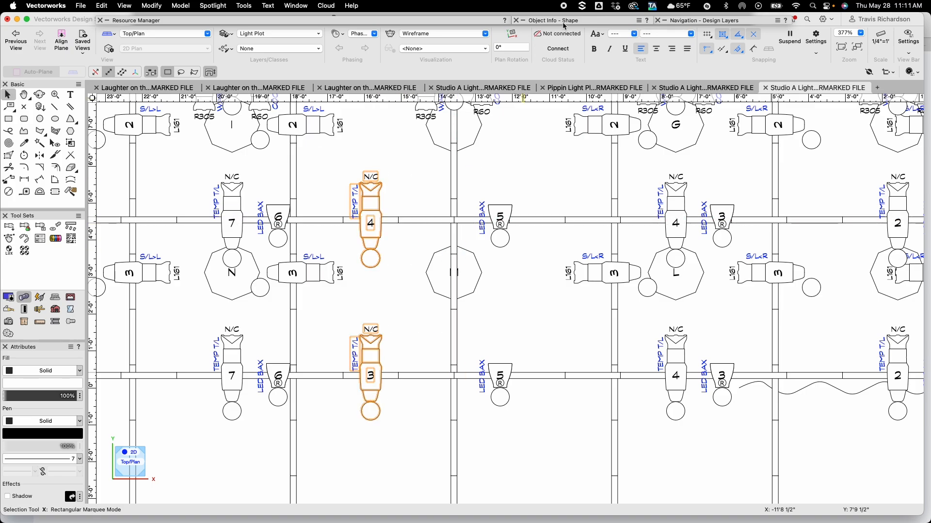
mouse_move(562, 23)
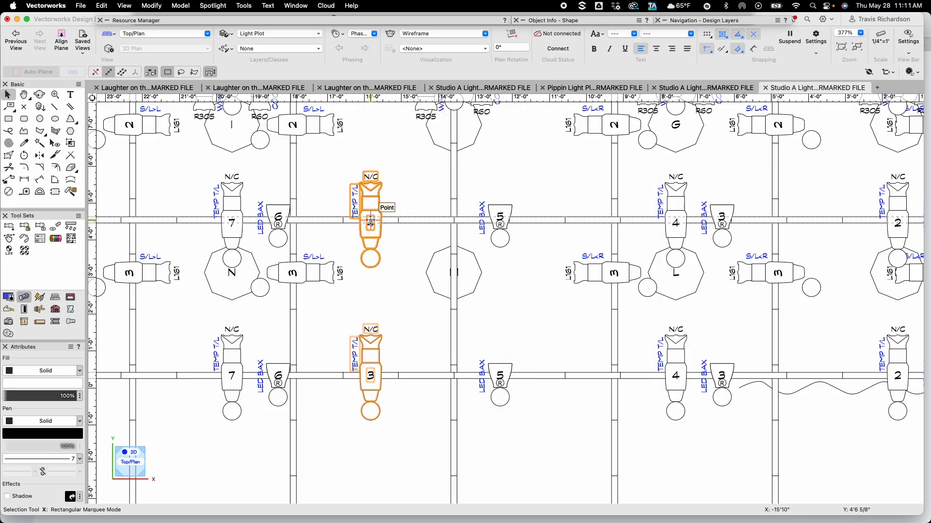
left_click_drag(370, 221, 453, 222)
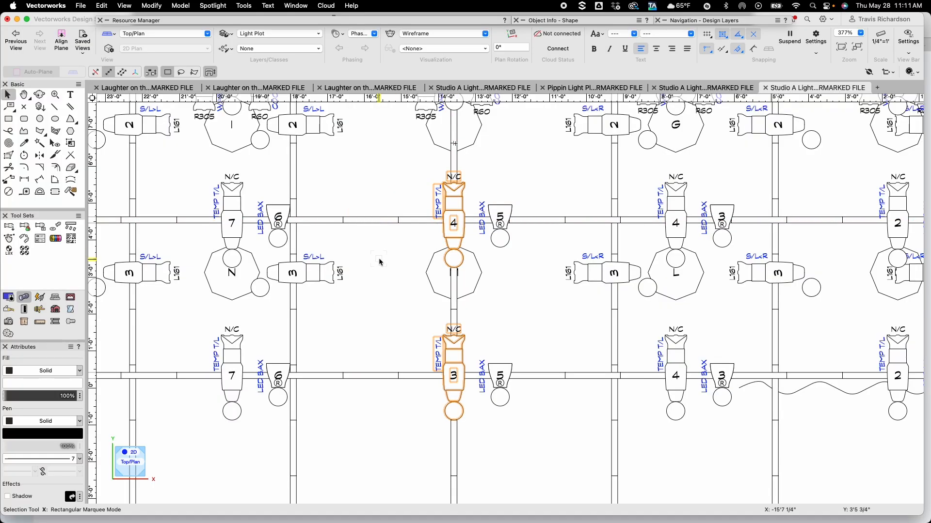
left_click(379, 261)
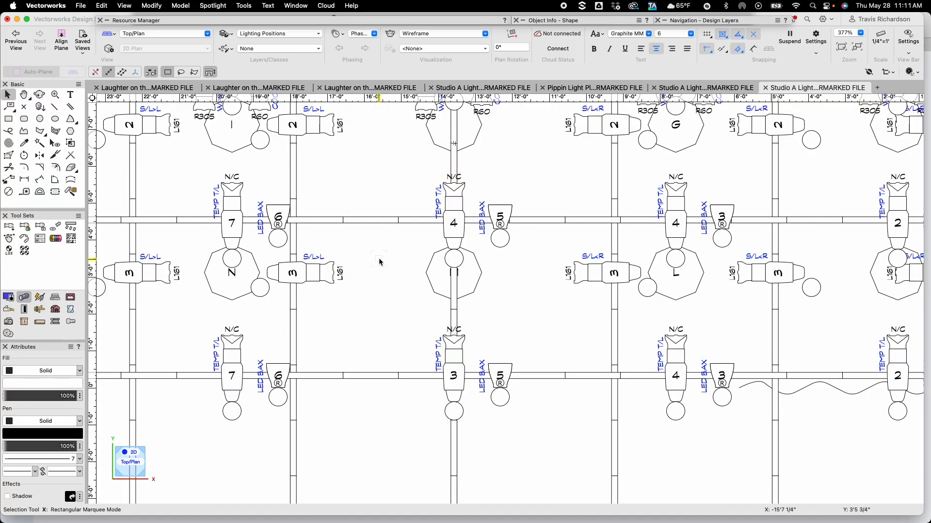
Select the third and fourth electric pipes and auto-number their fixtures
left_click(374, 375, "shift")
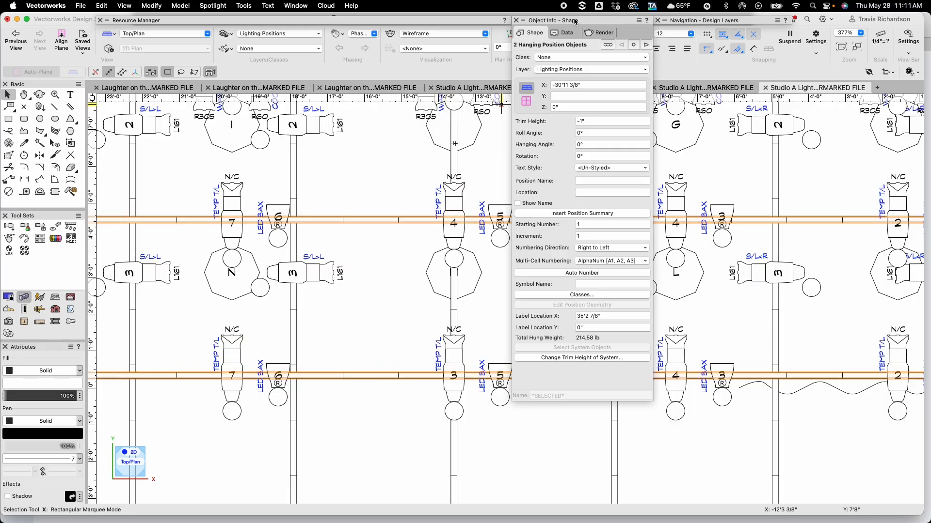
left_click(580, 273)
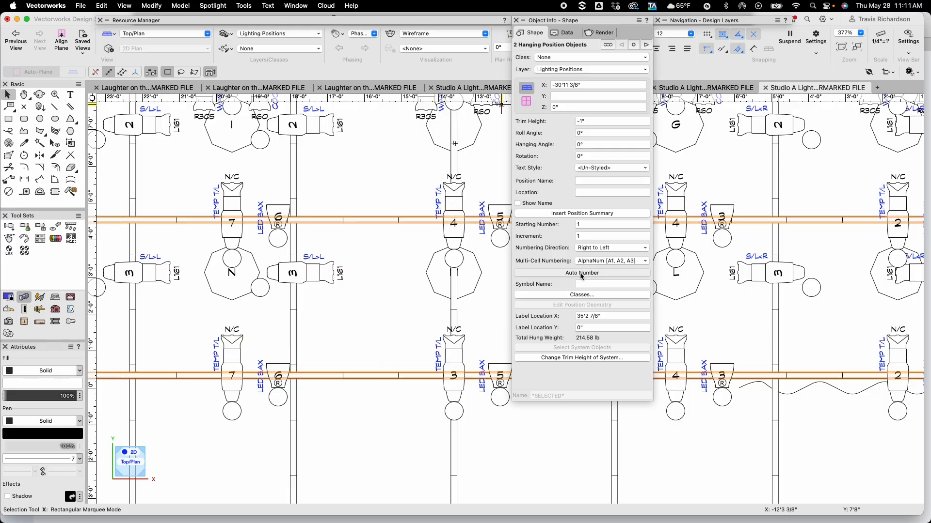
left_click(327, 329)
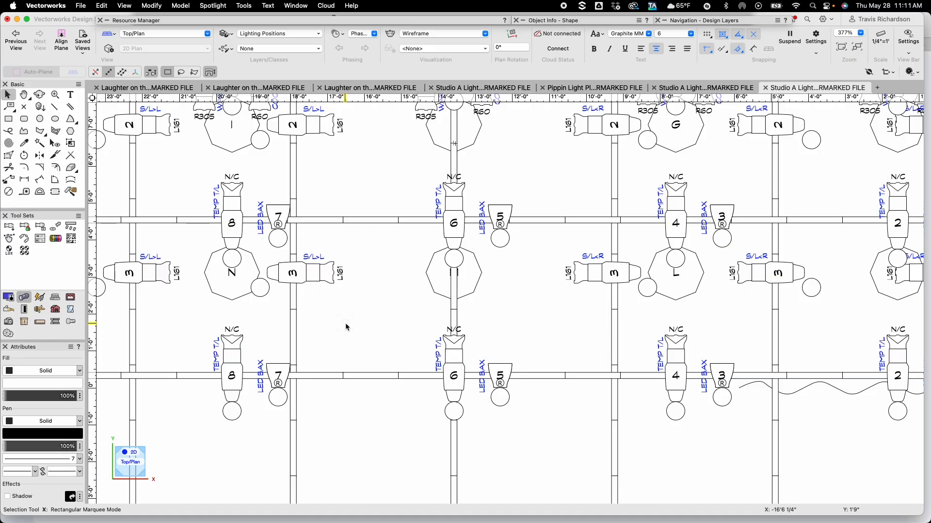
Set the channel of unit 1 on the first electric PIPE 1 to 1
scroll(347, 327, "down", 3)
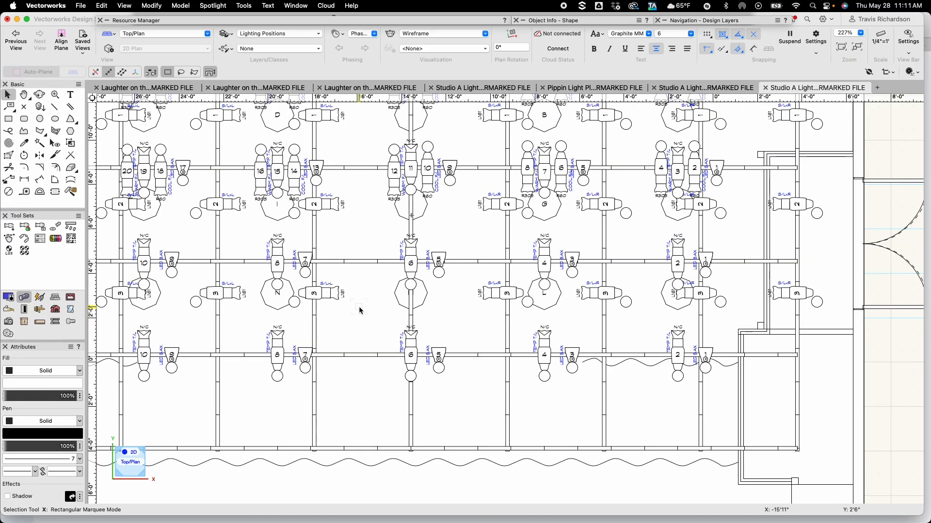
mouse_move(364, 301)
middle_mouse_down()
mouse_move(436, 316)
mouse_move(497, 354)
middle_mouse_up()
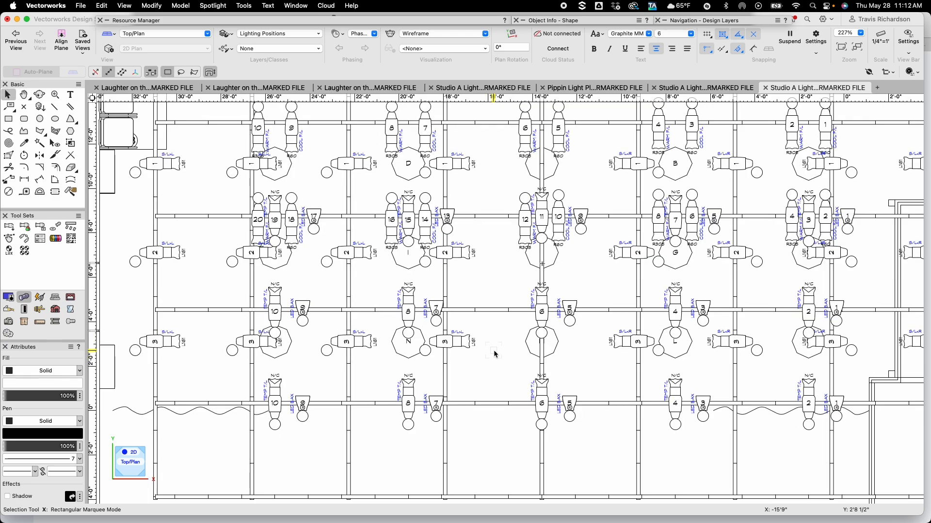
middle_click_drag(495, 293, 416, 370)
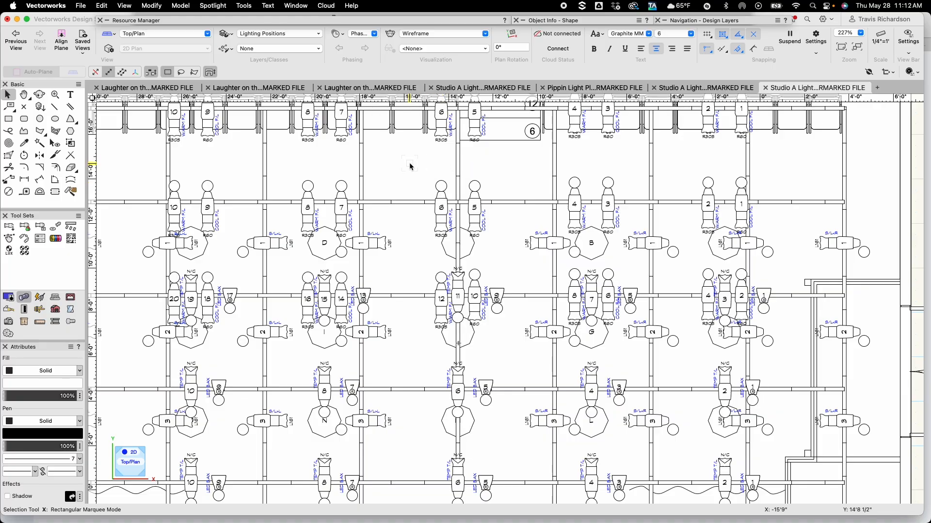
mouse_move(410, 166)
middle_mouse_down()
mouse_move(411, 198)
mouse_move(423, 198)
middle_mouse_up()
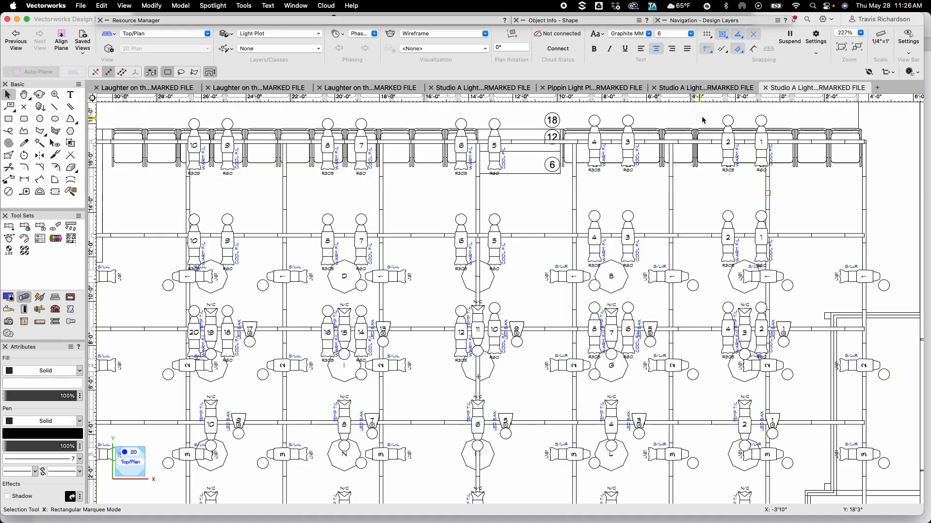
scroll(752, 115, "up", 6)
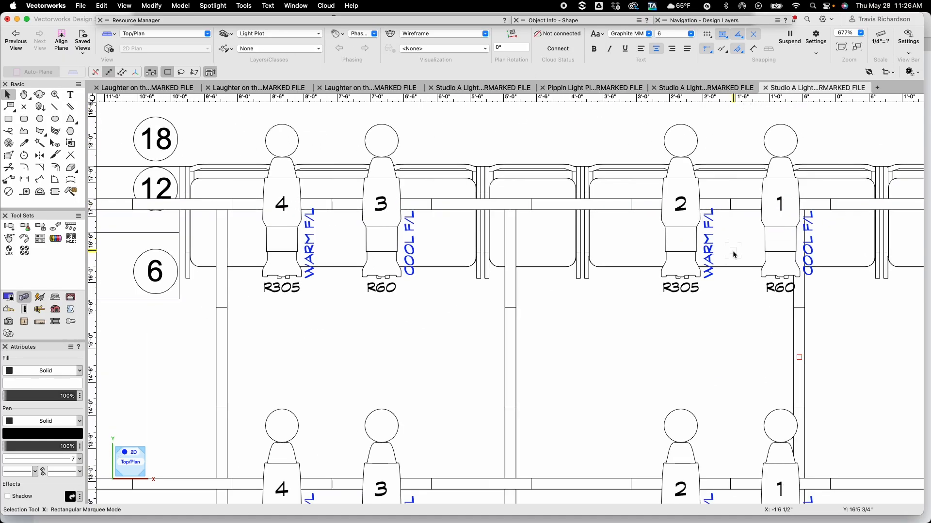
double_click(778, 253)
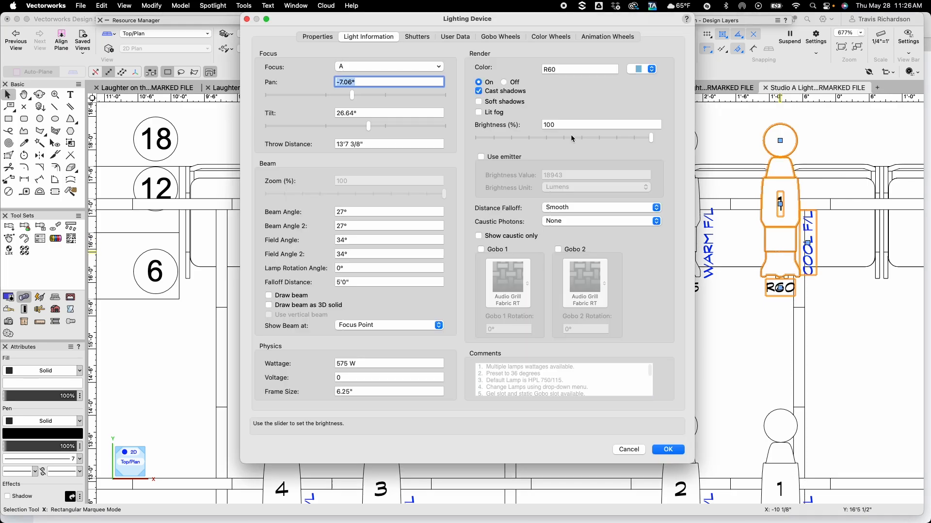
left_click(307, 37)
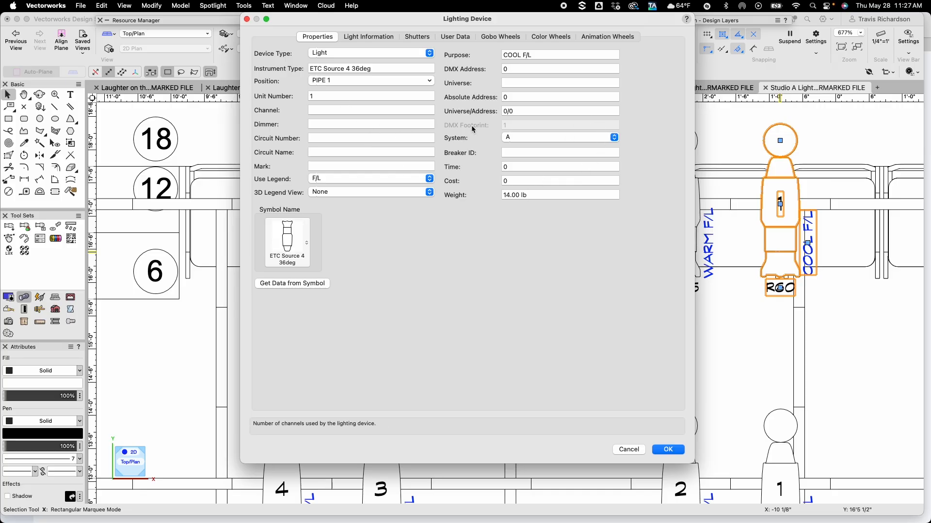
key("Tab")
key("Tab")
key("Tab")
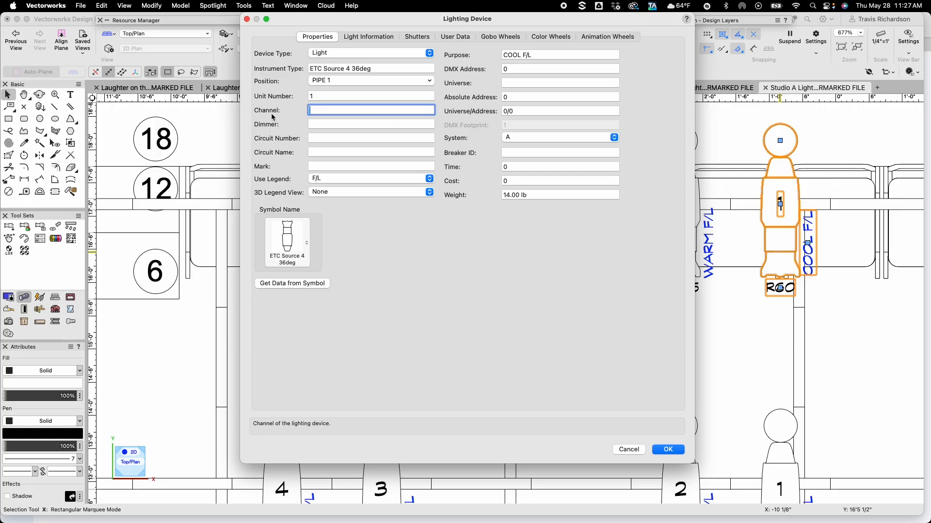
type("1")
key("Return")
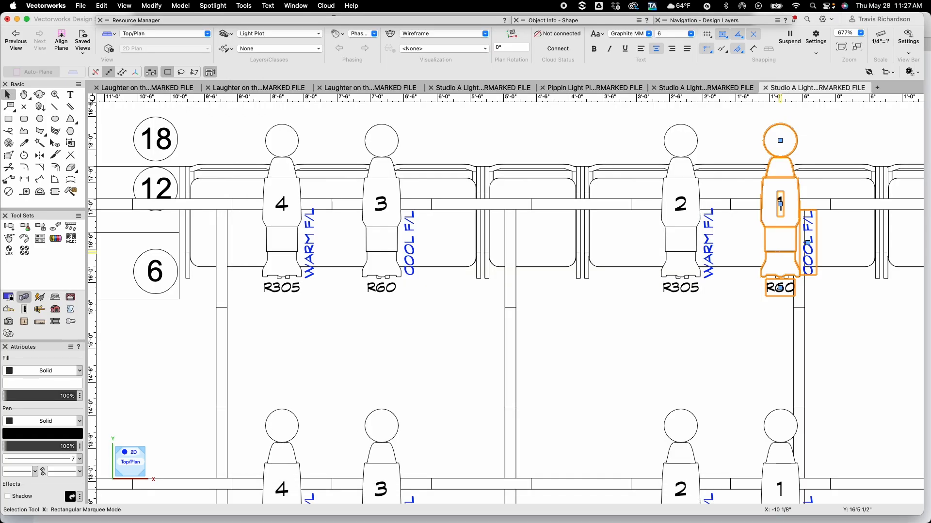
left_click(820, 149)
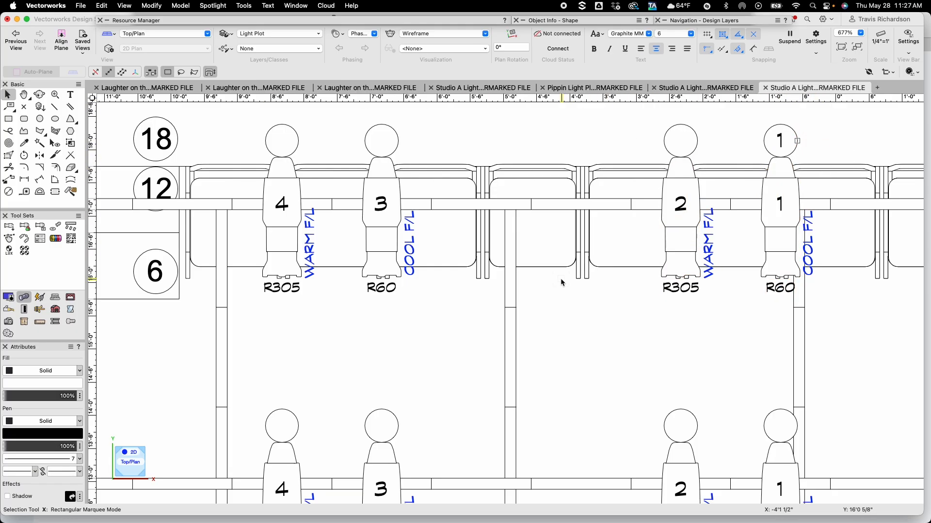
Set the channel of unit 3 on PIPE 1 to 2
left_click(379, 240)
double_click(379, 240)
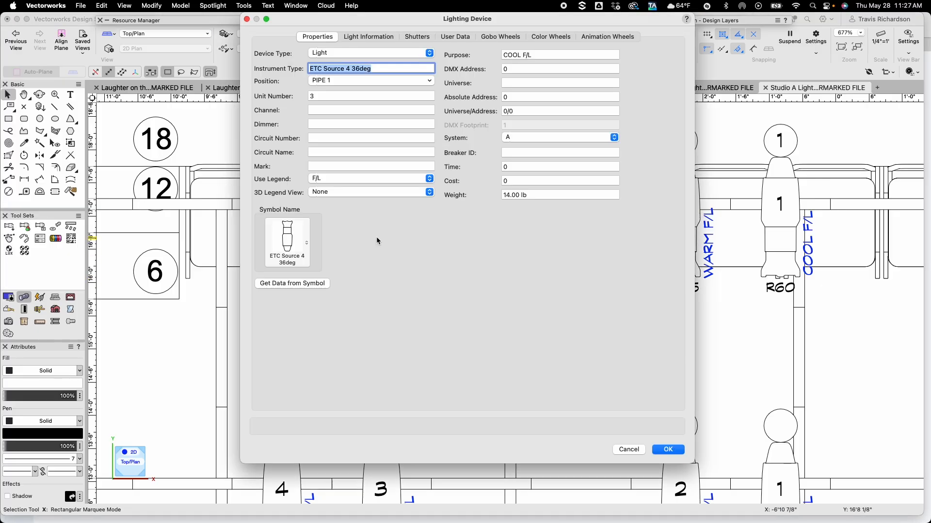
key("Tab")
key("Tab")
type("2")
key("Return")
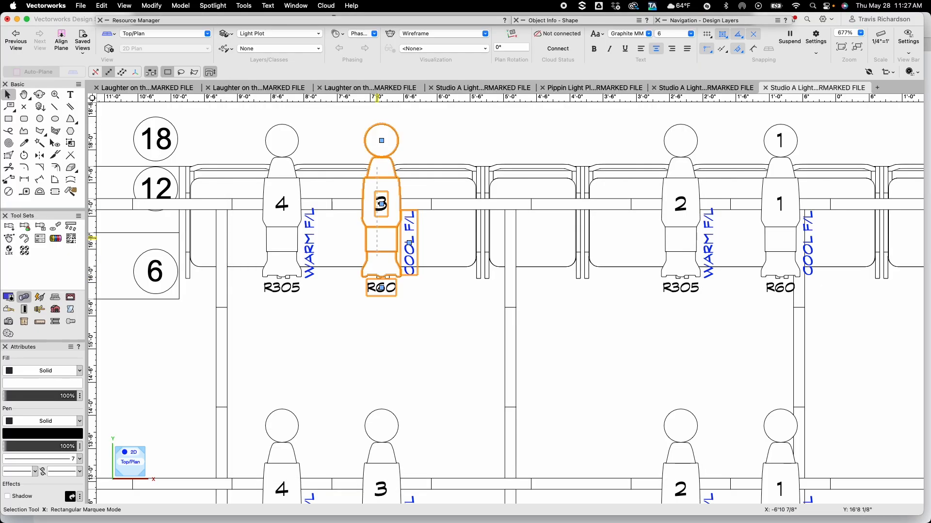
left_click(301, 350)
Set the channel of unit 5 on PIPE 1 to 3
mouse_move(221, 326)
middle_mouse_down()
mouse_move(365, 326)
mouse_move(593, 303)
middle_mouse_up()
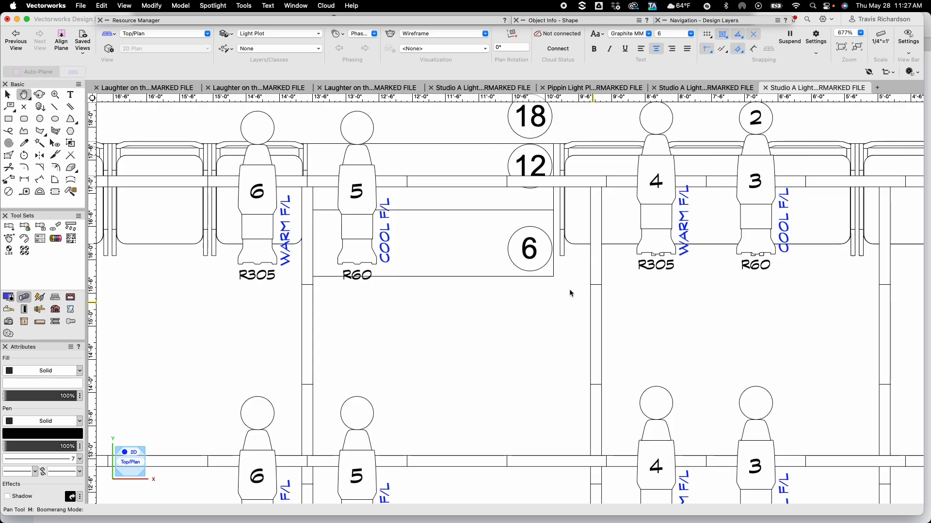
double_click(360, 243)
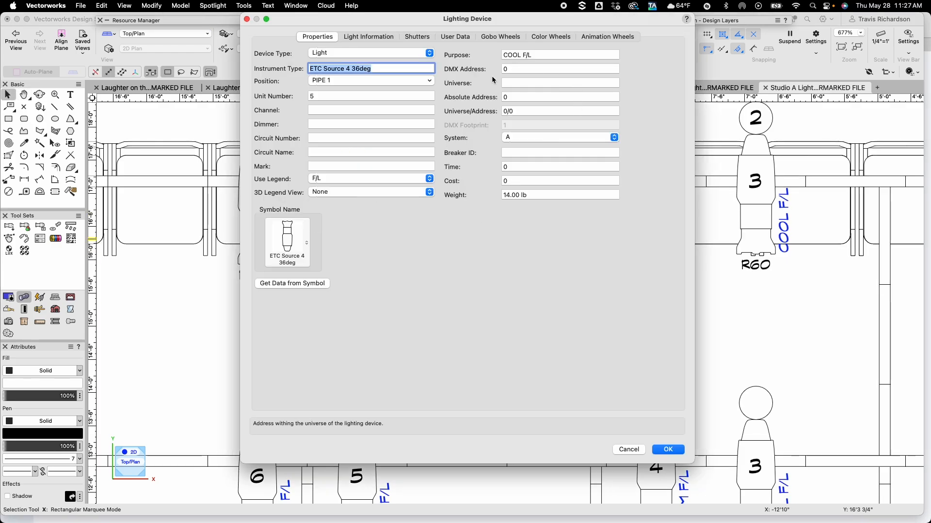
left_click(367, 115)
type("3")
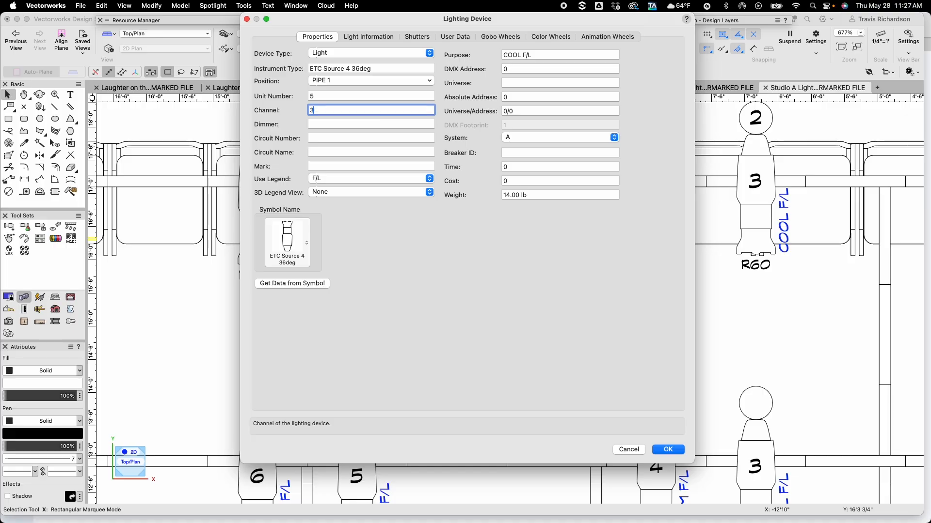
key("Return")
left_click(216, 319)
Set the channel of unit 7 on PIPE 1 to 4
key("space")
left_click_drag(198, 306, 677, 321)
double_click(443, 258)
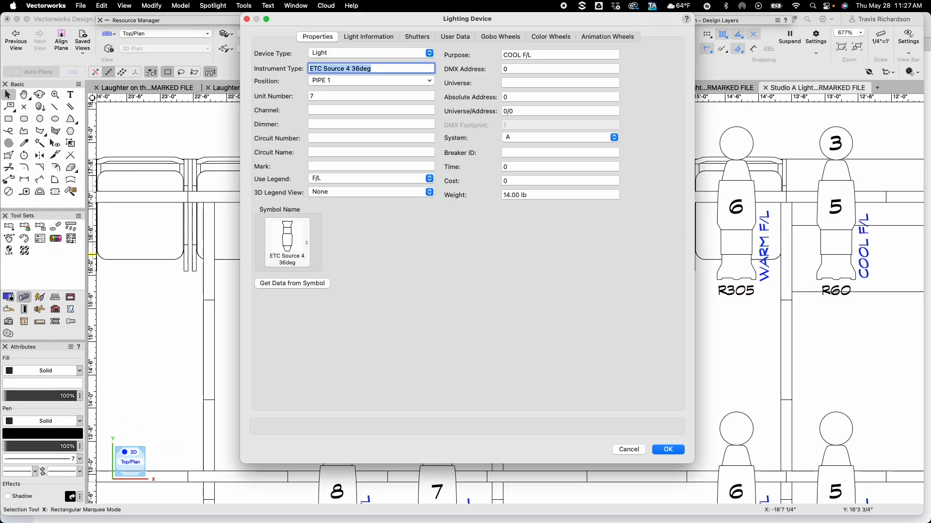
key("Tab")
key("Tab")
type("4")
key("Return")
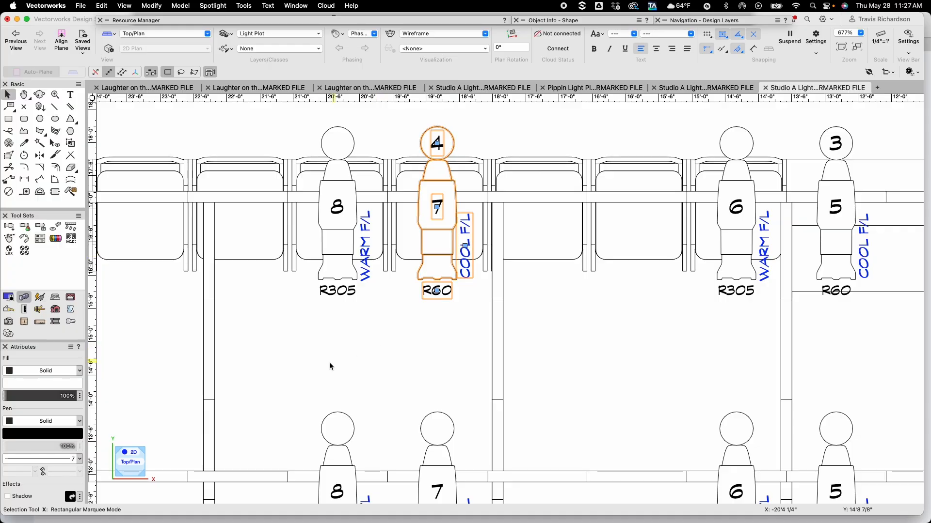
left_click(237, 343)
Set the channel of unit 9 on PIPE 1 to 5
key("space")
left_click_drag(237, 343, 621, 351)
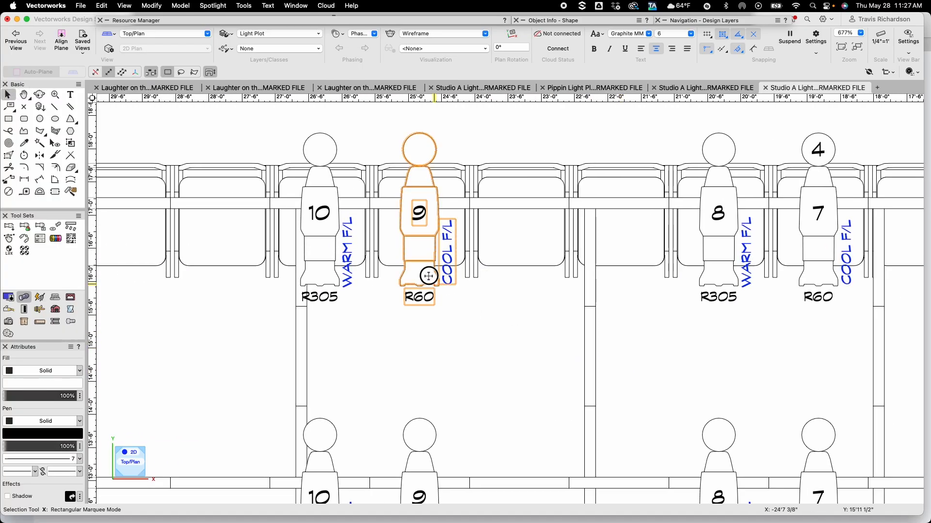
left_click(426, 277)
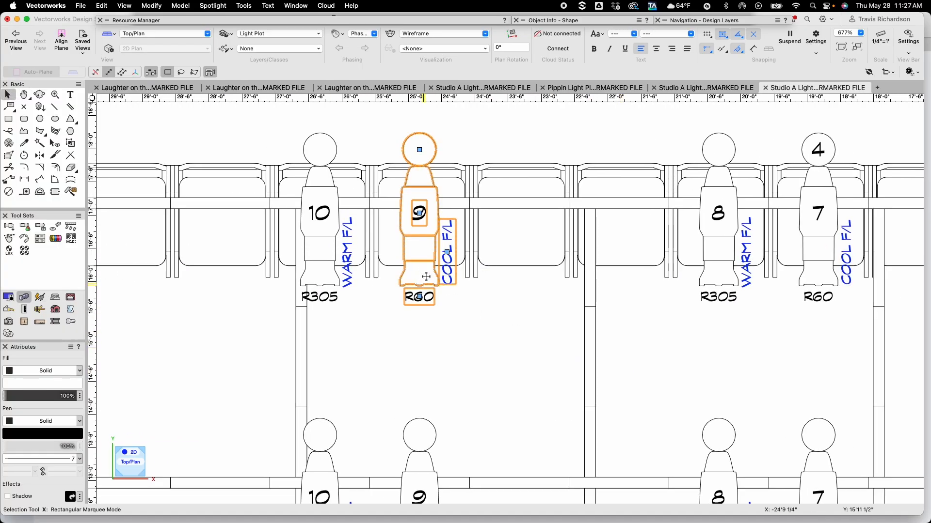
double_click(426, 277)
key("Tab")
key("Tab")
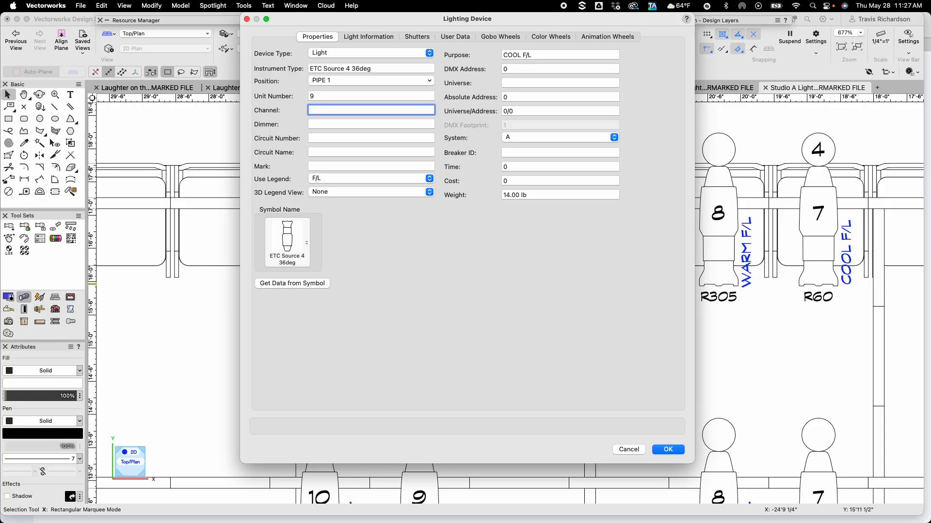
type("5")
key("Return")
left_click(545, 373)
Set the channel of unit 1 on PIPE 2 to 6
key("space")
left_click_drag(544, 374, 386, 265)
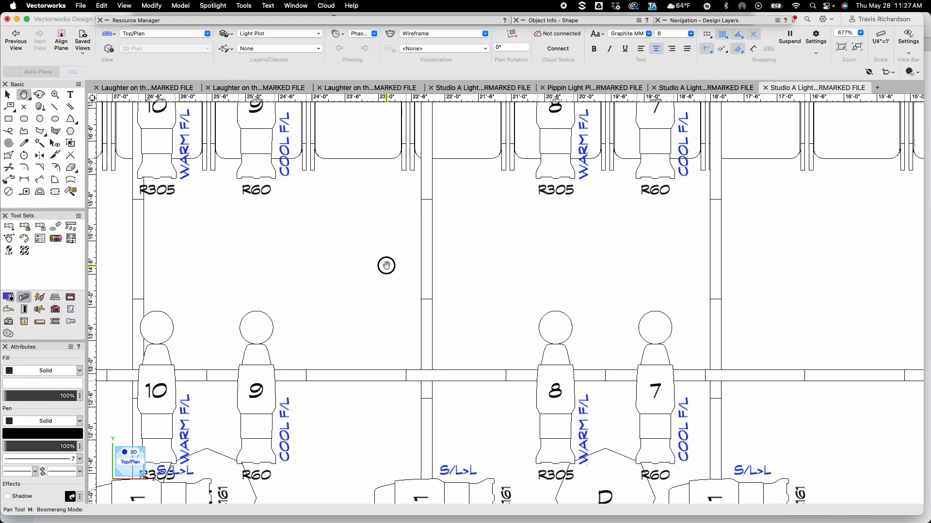
scroll(386, 266, "down", 3)
left_click_drag(609, 272, 298, 247)
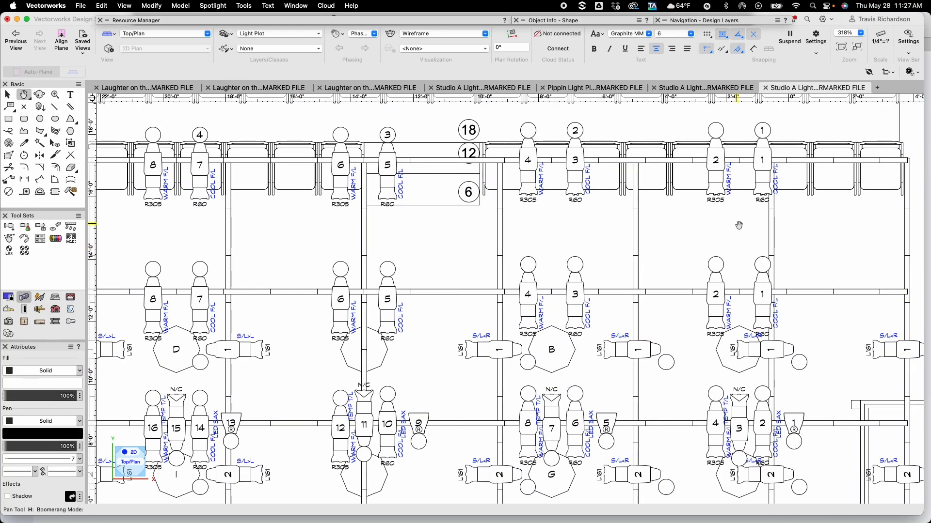
left_click_drag(775, 255, 577, 231)
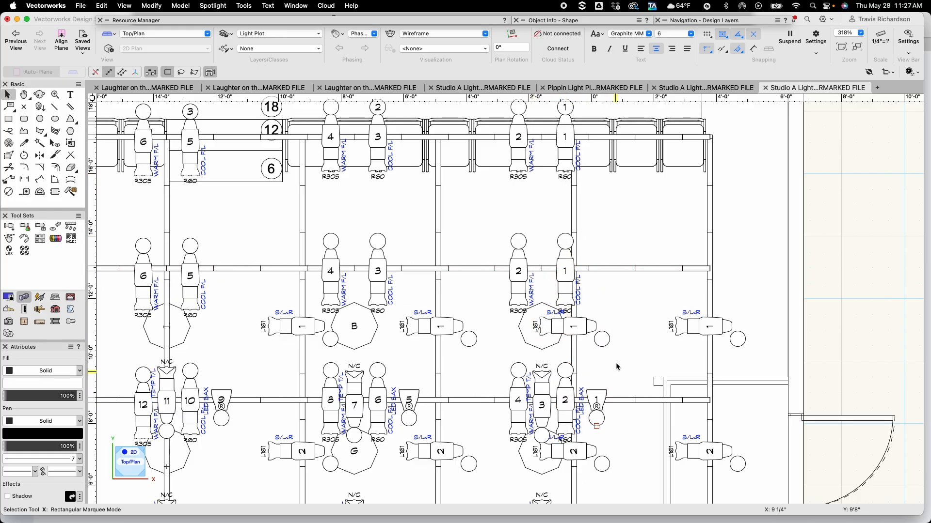
double_click(563, 273)
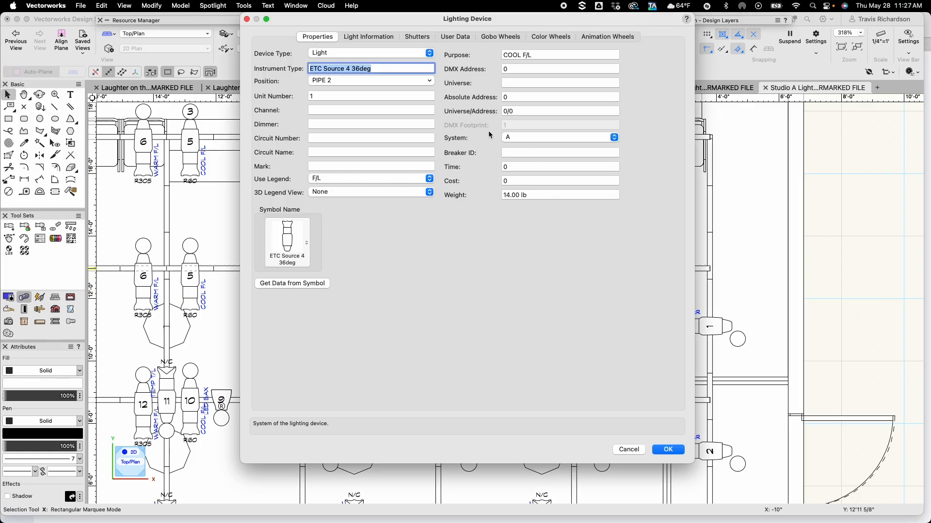
key("Tab")
key("Tab")
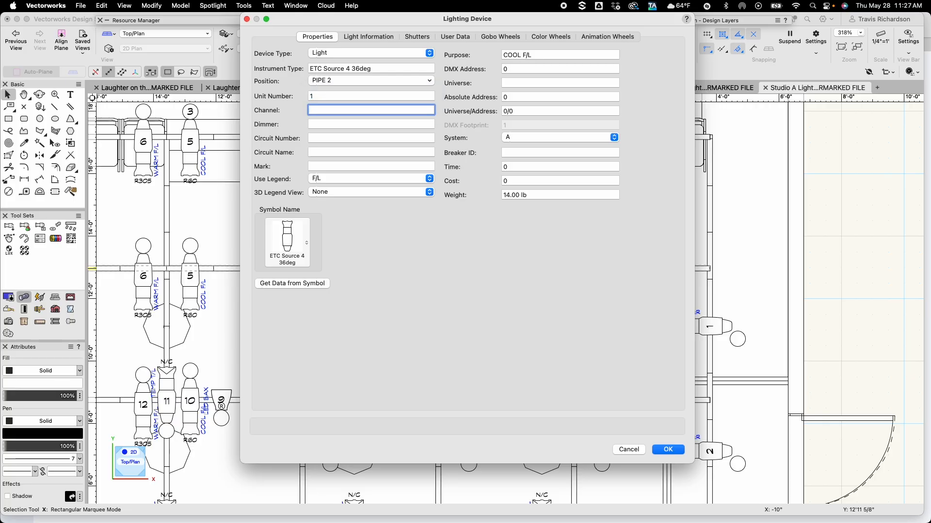
key("Return")
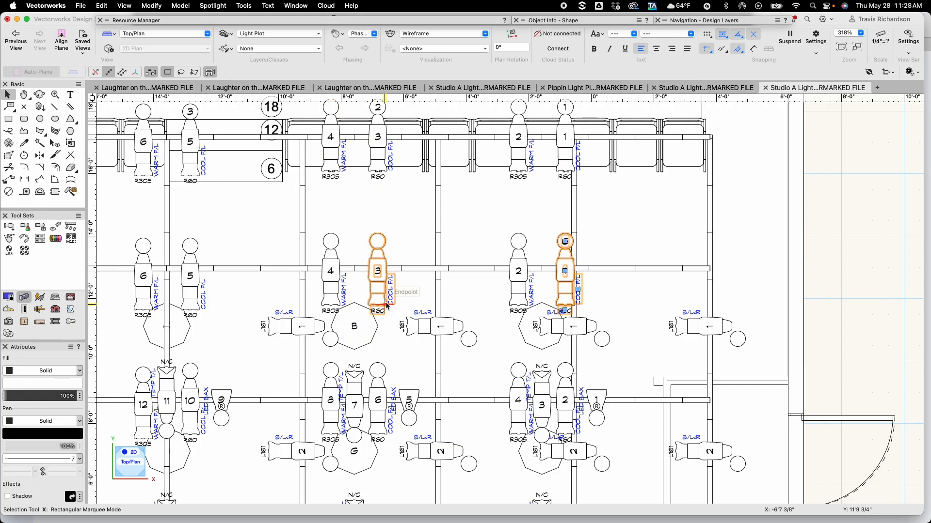
Set the channel of unit 3 on PIPE 2 to 7
double_click(377, 282)
key("Tab")
key("Tab")
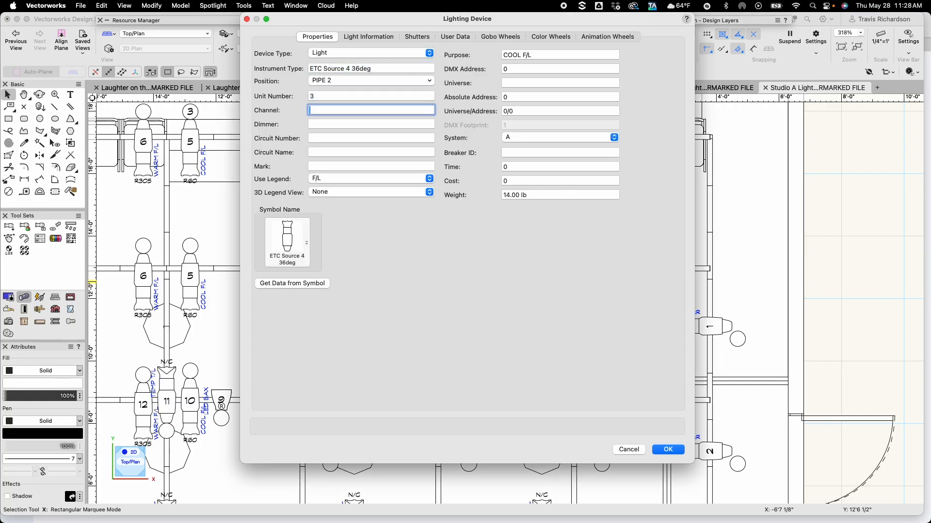
type("7")
key("Return")
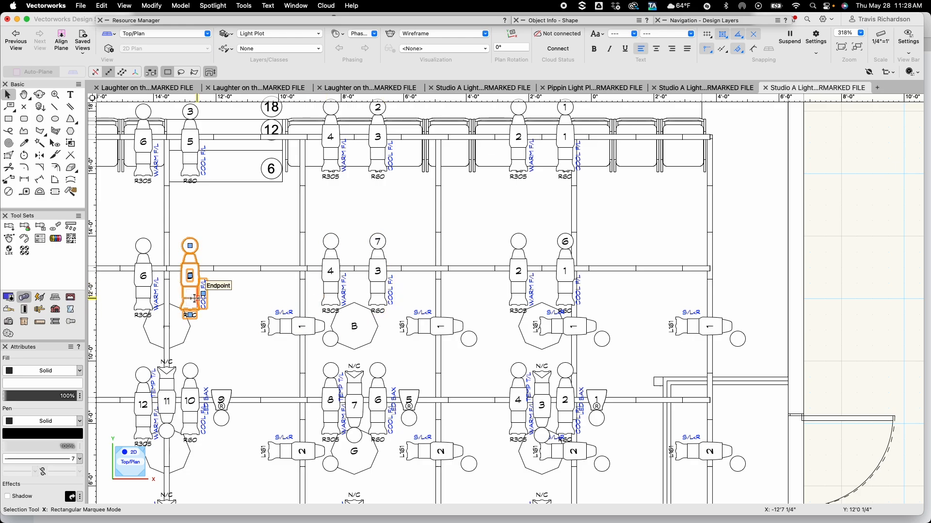
Set the channel of unit 5 on PIPE 2 to 8
double_click(194, 299)
key("Tab")
key("Tab")
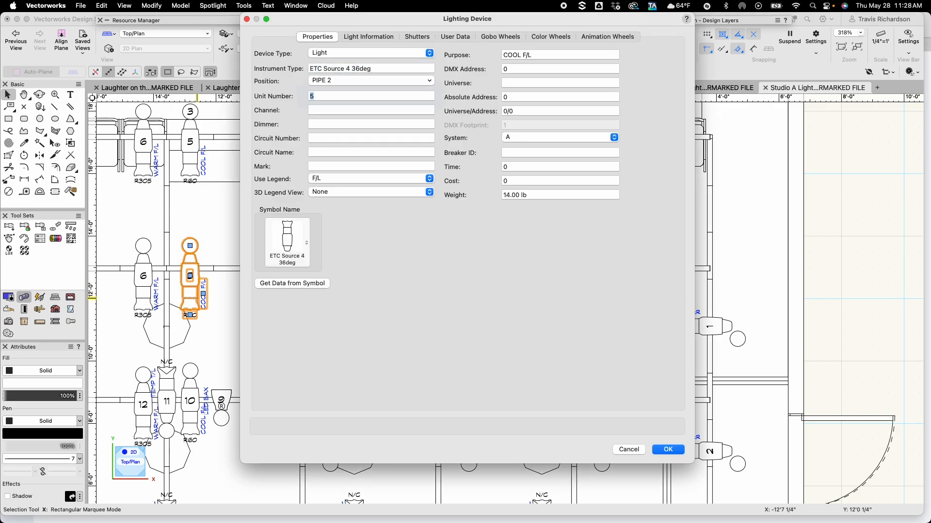
type("8")
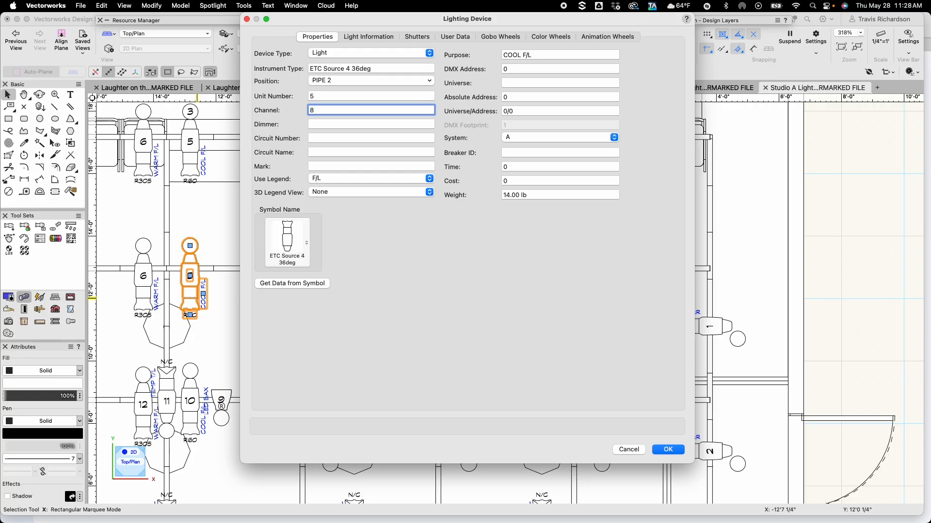
key("Return")
Set the channel of unit 7 on PIPE 2 to 9
key("h")
left_click_drag(229, 233, 681, 254)
key("x")
key("grave")
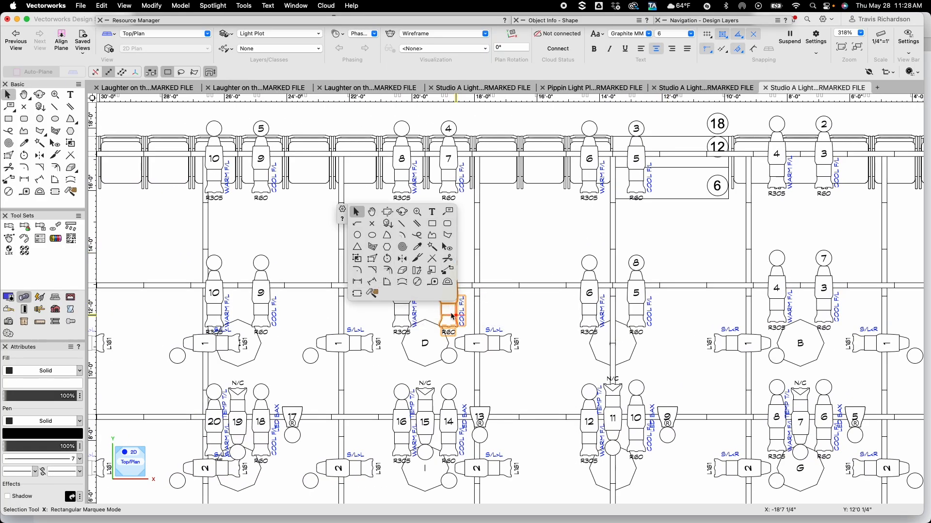
double_click(449, 313)
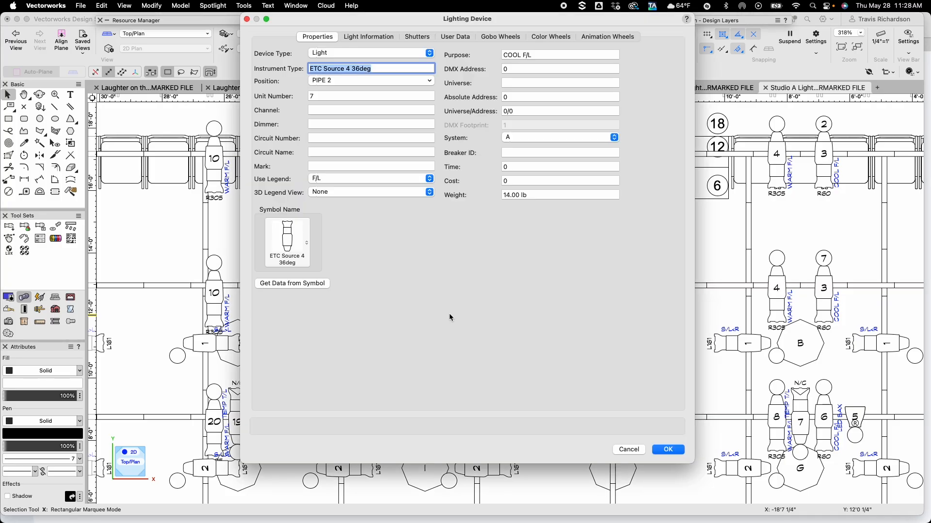
key("Tab")
key("Tab")
type("9")
key("Return")
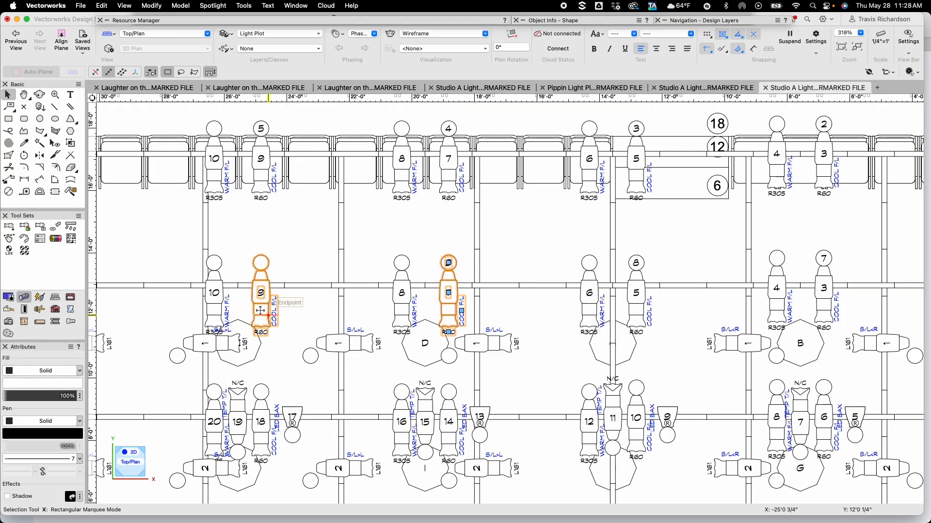
Set the channel of unit 9 on PIPE 2 to 10
left_click(262, 310)
double_click(263, 310)
key("Tab")
key("Tab")
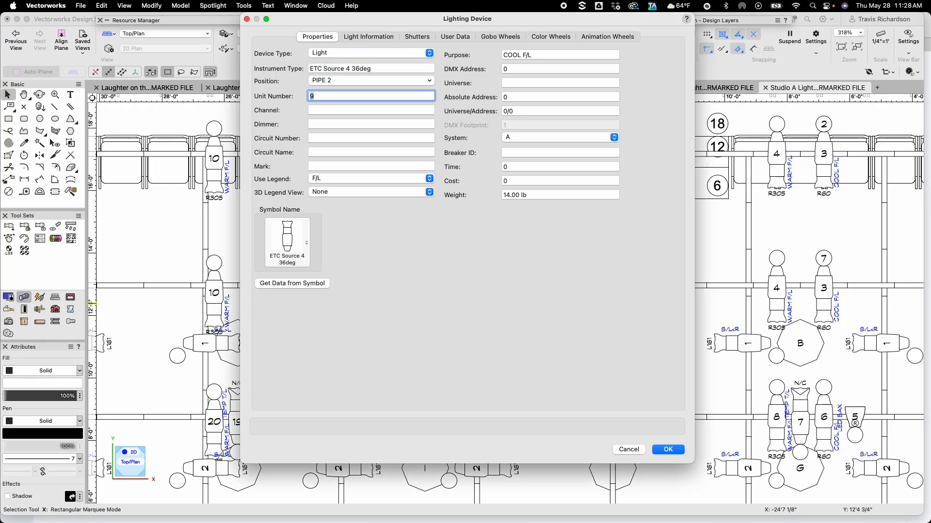
type("10")
key("Return")
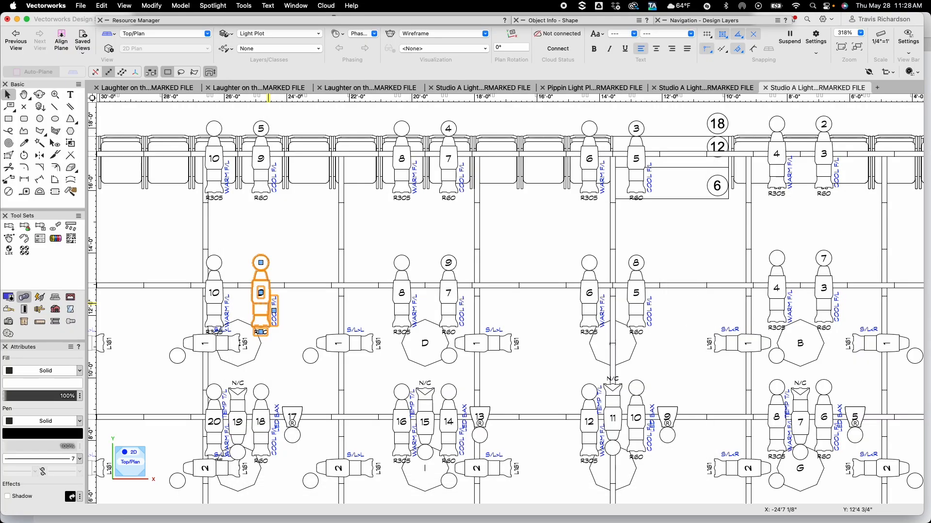
Set the channel of unit 2 on PIPE 3 to 11
left_click(503, 272)
key("h")
left_click_drag(521, 315, 347, 233)
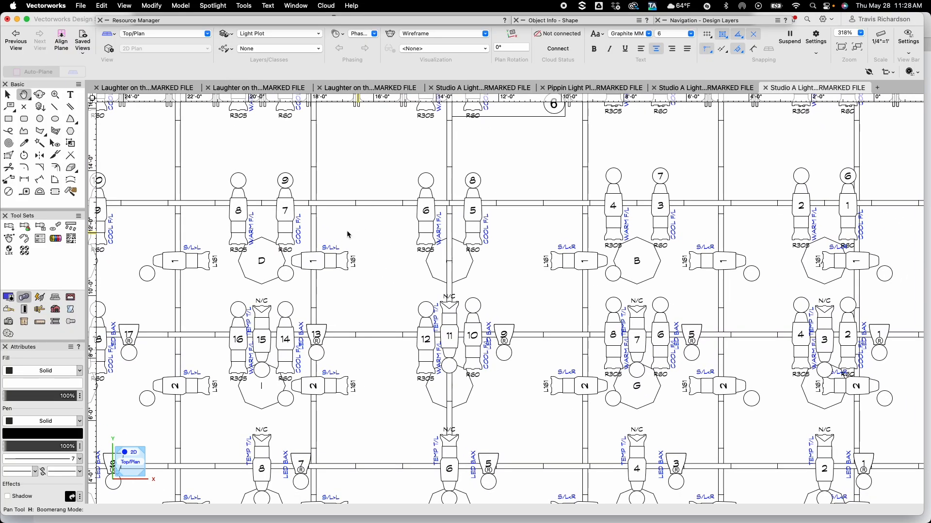
left_click_drag(696, 307, 483, 278)
key("x")
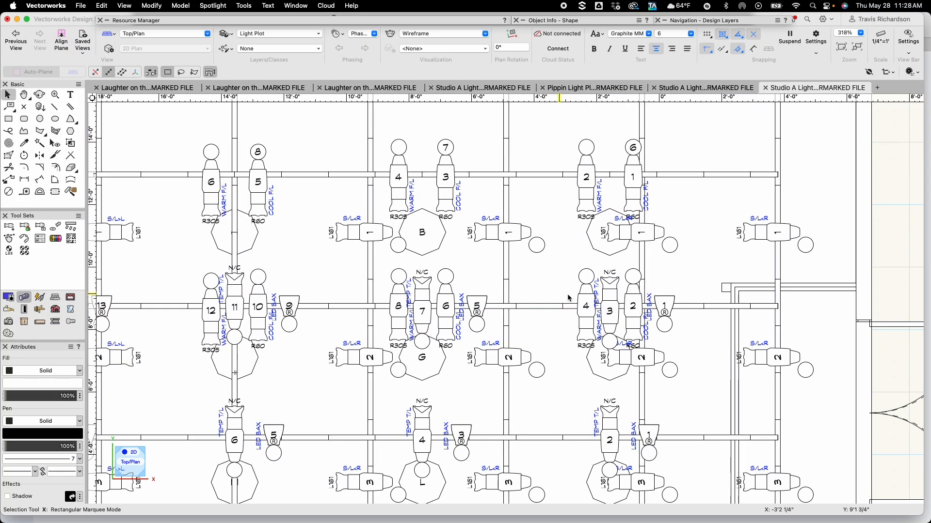
left_click(633, 298)
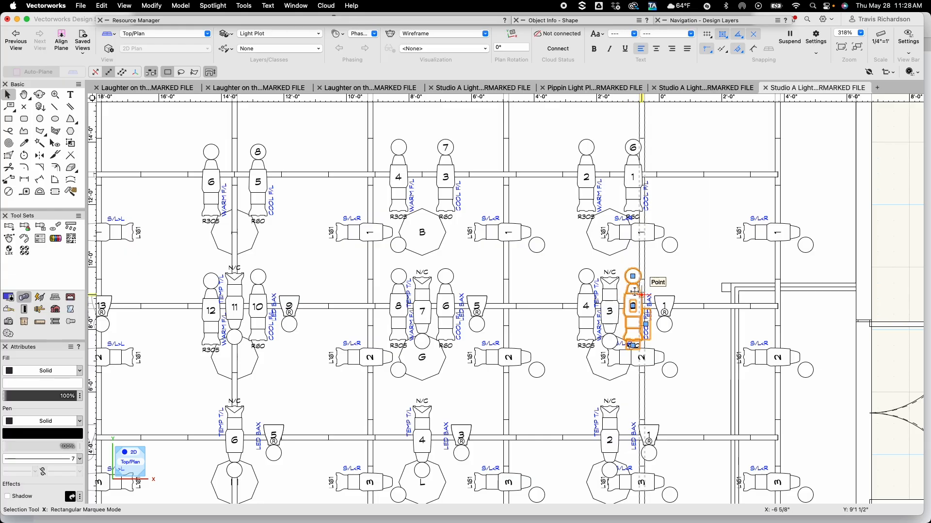
double_click(631, 289)
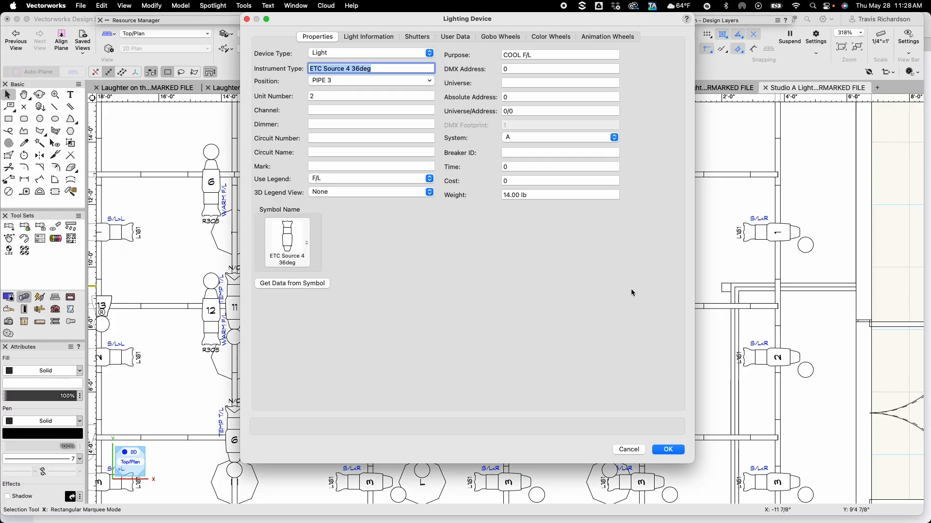
type("11")
key("Return")
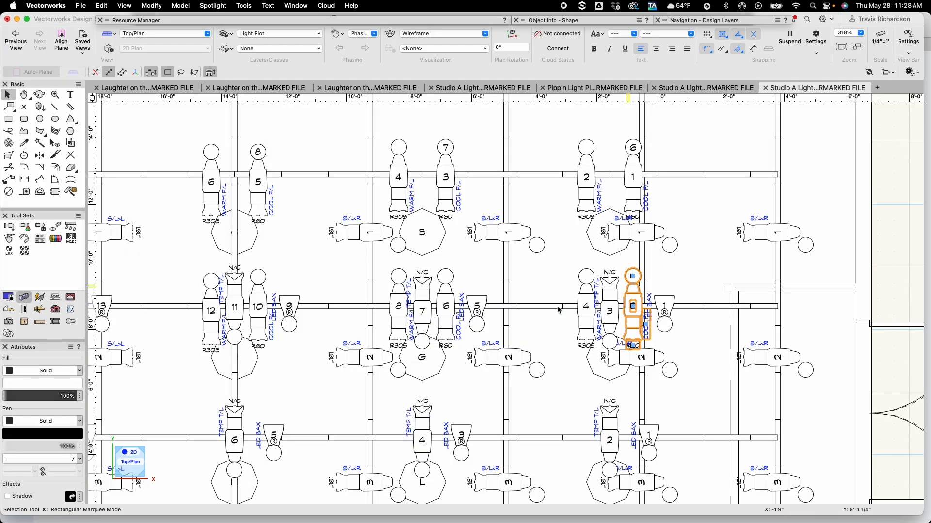
Set the channel of unit 6 on PIPE 3 to 12
double_click(446, 305)
key("Tab")
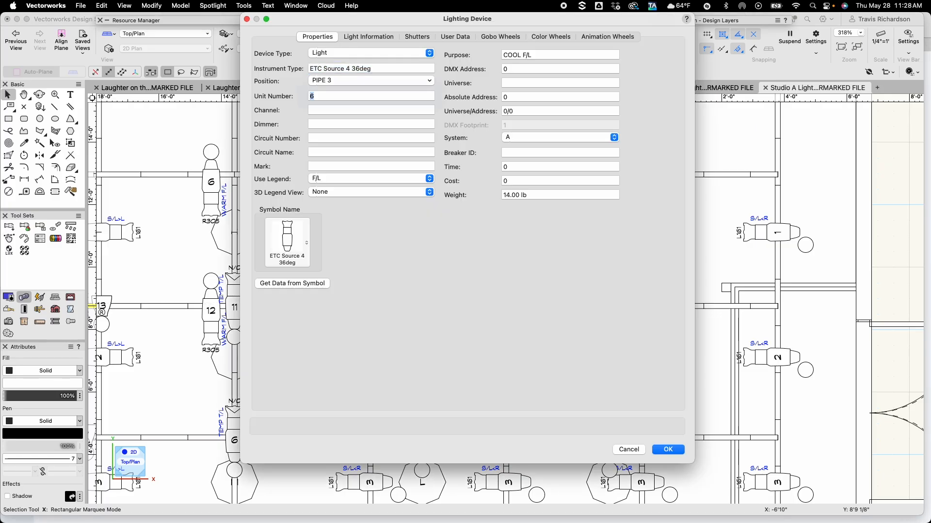
key("Tab")
type("12")
key("Return")
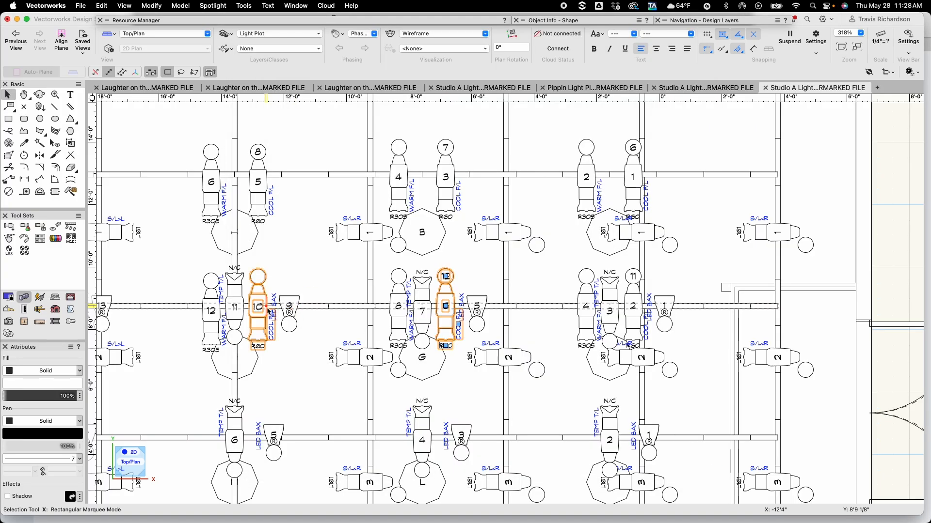
Set the channel of unit 10 on PIPE 3 to 13
left_click(258, 306)
double_click(258, 306)
key("Tab")
key("Tab")
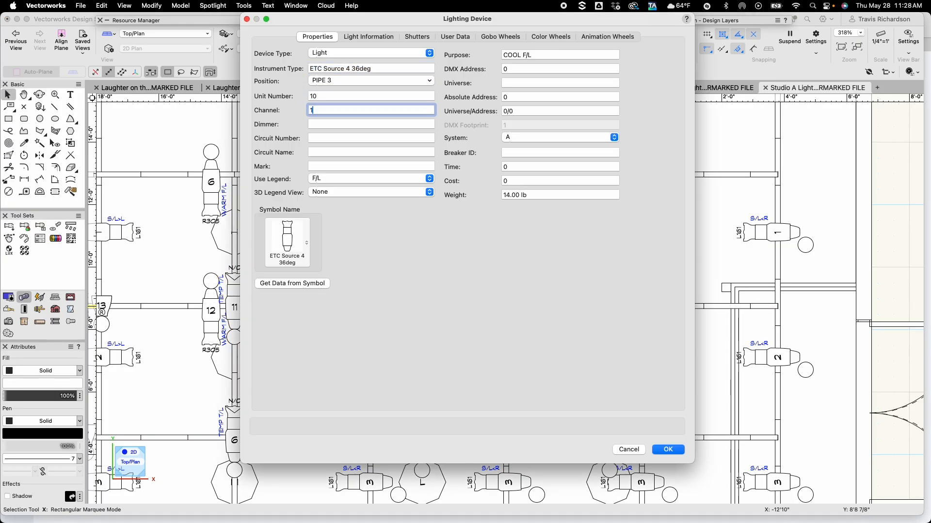
type("13")
key("Return")
Set the channel of unit 14 on PIPE 3 to 14
scroll(169, 316, "left", 10)
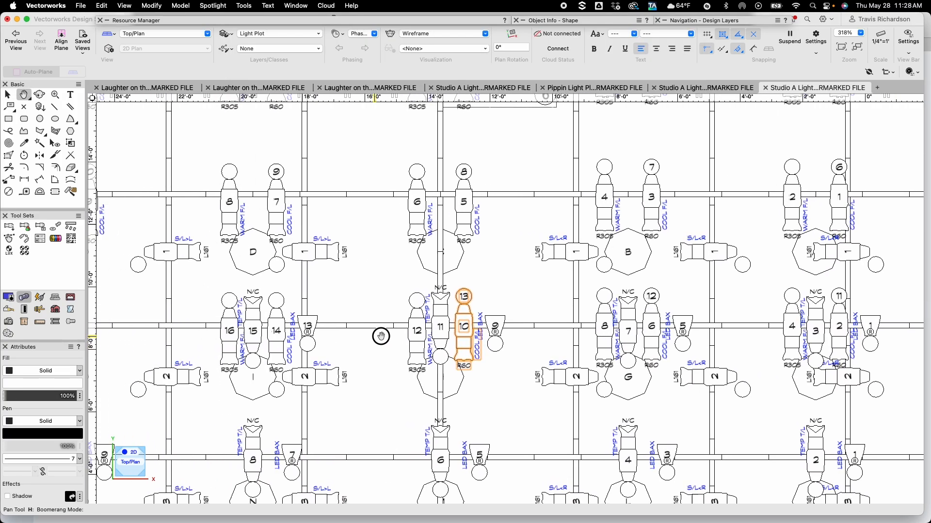
left_click(454, 310)
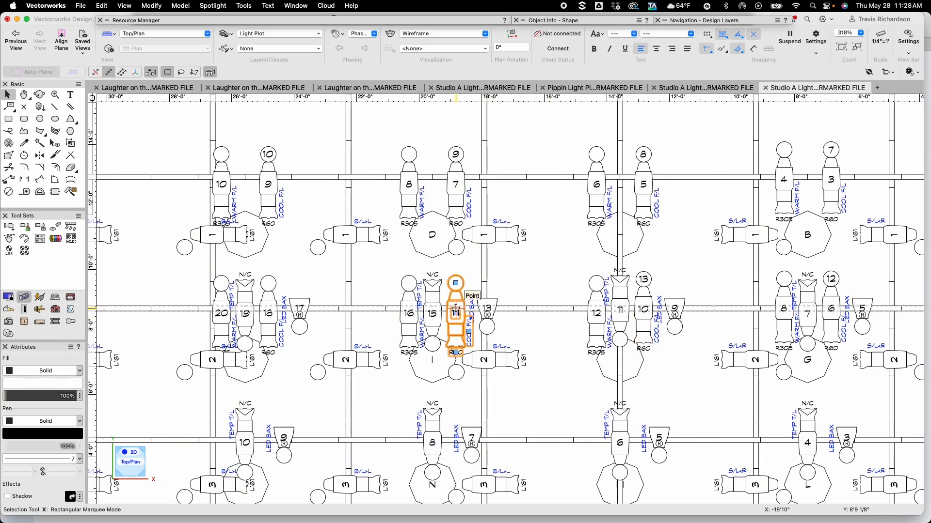
scroll(457, 311, "down", 2)
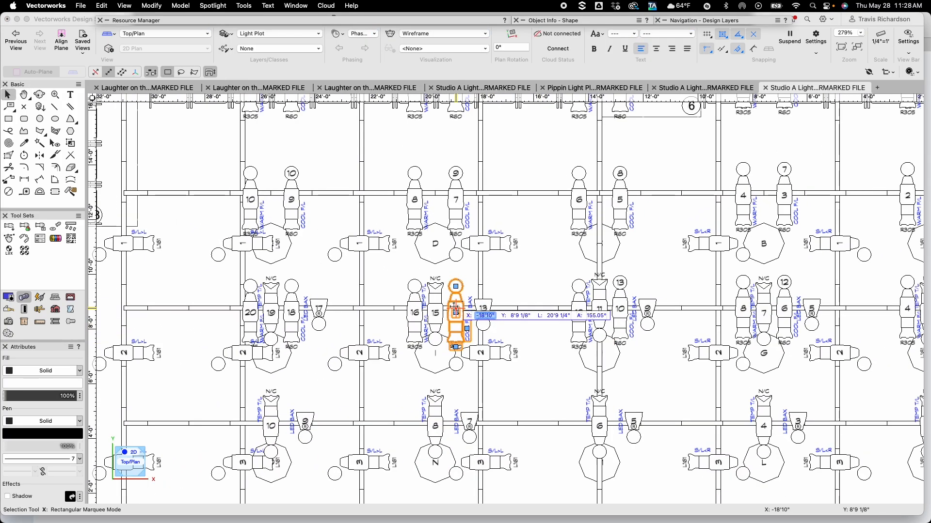
double_click(459, 303)
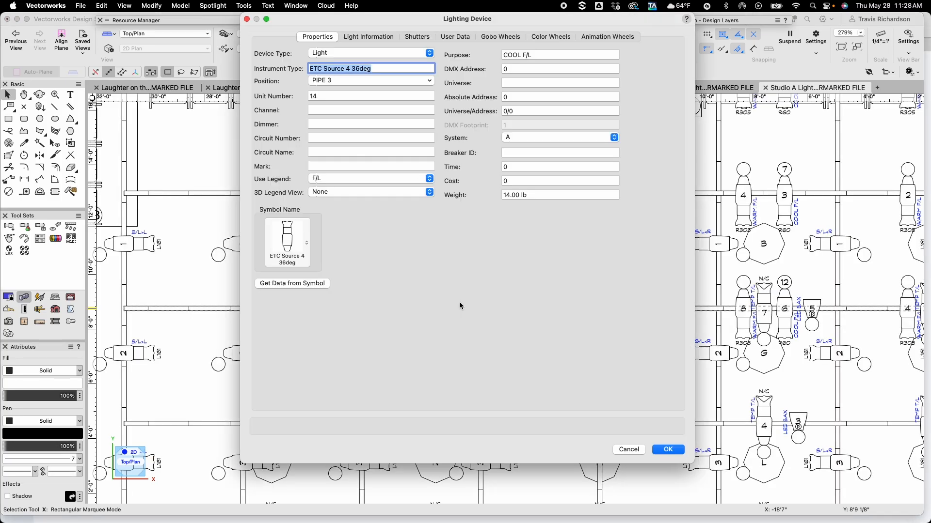
key("Tab")
key("Tab")
type("14")
key("Return")
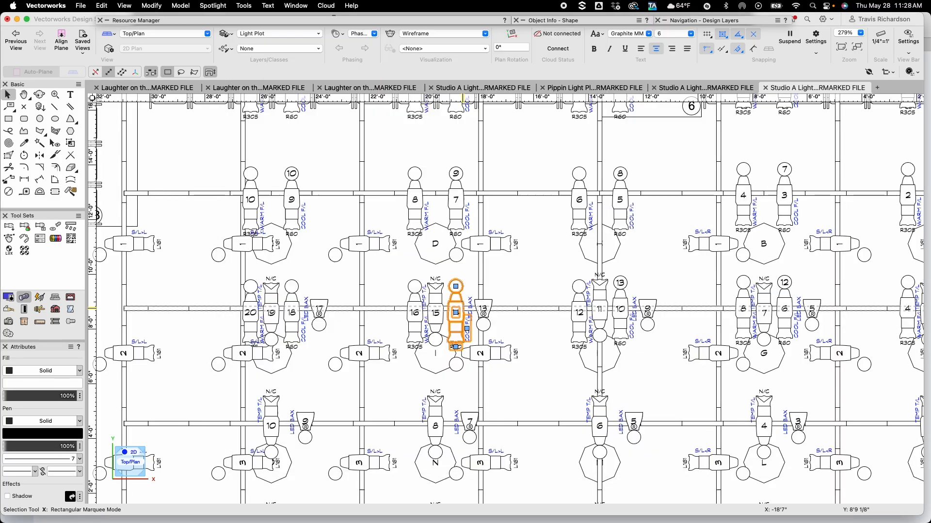
Set the channel of unit 18 on PIPE 3 to 15
double_click(289, 322)
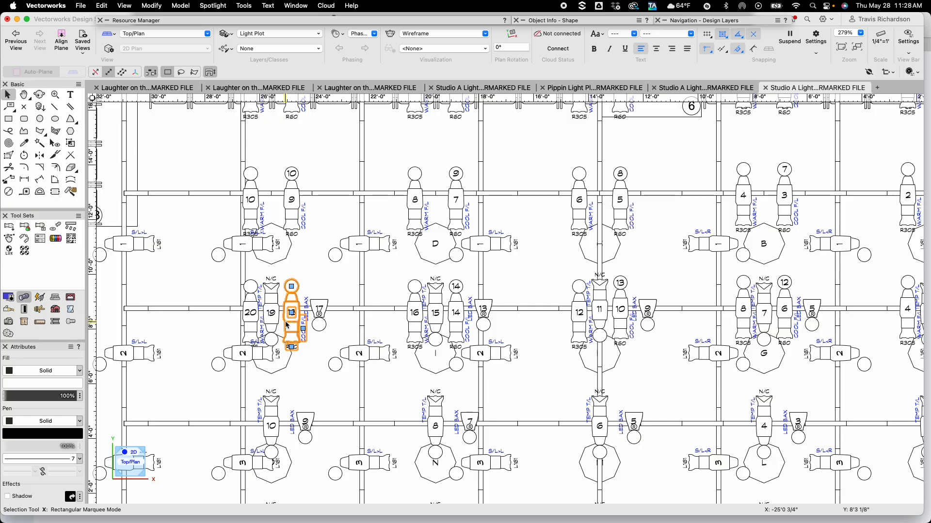
key("Tab")
key("Tab")
type("18")
key("Return")
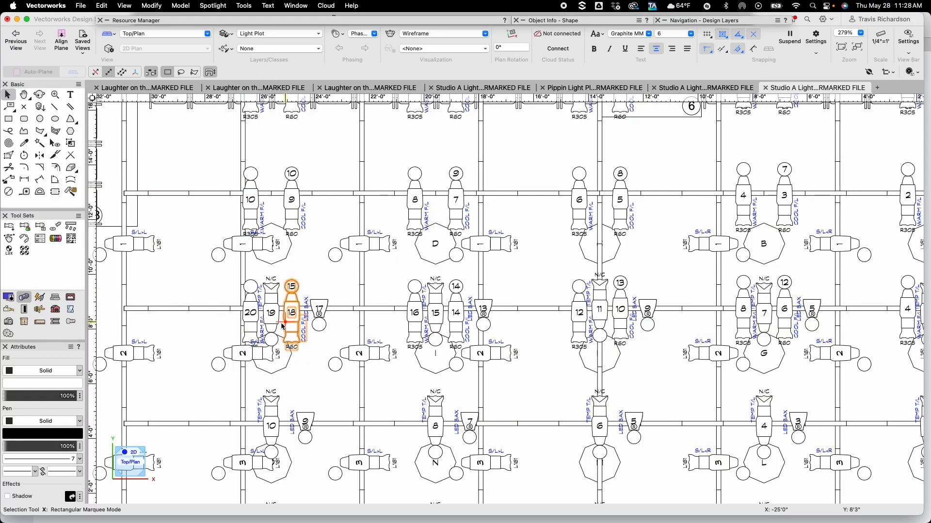
left_click(368, 248)
left_click(338, 281)
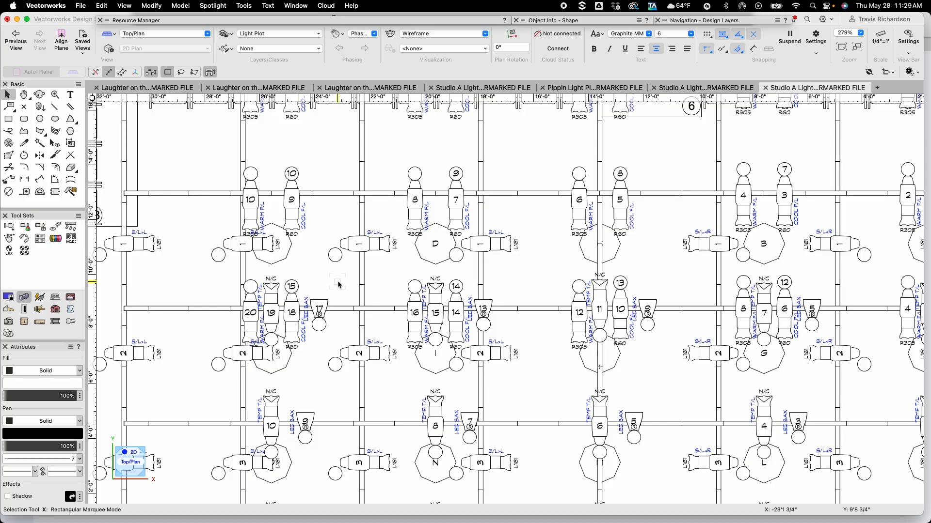
key("v")
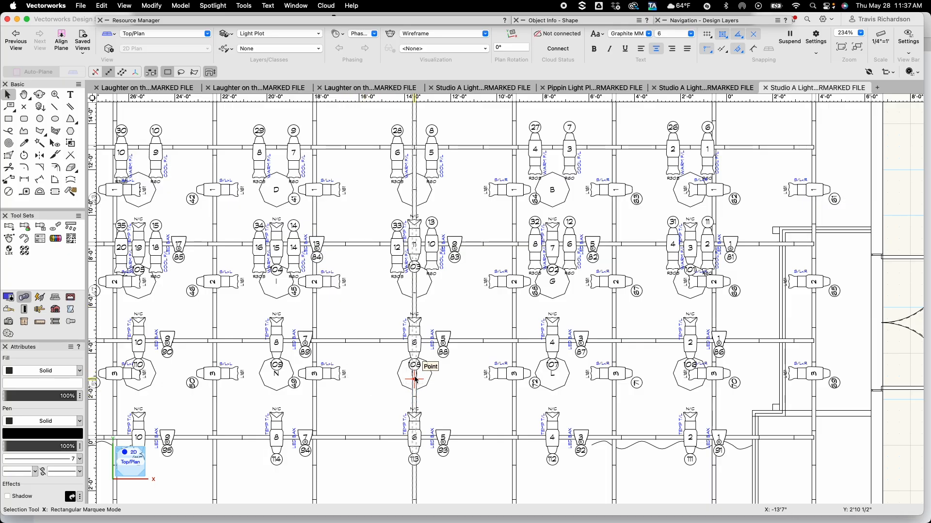
scroll(399, 386, "up", 5)
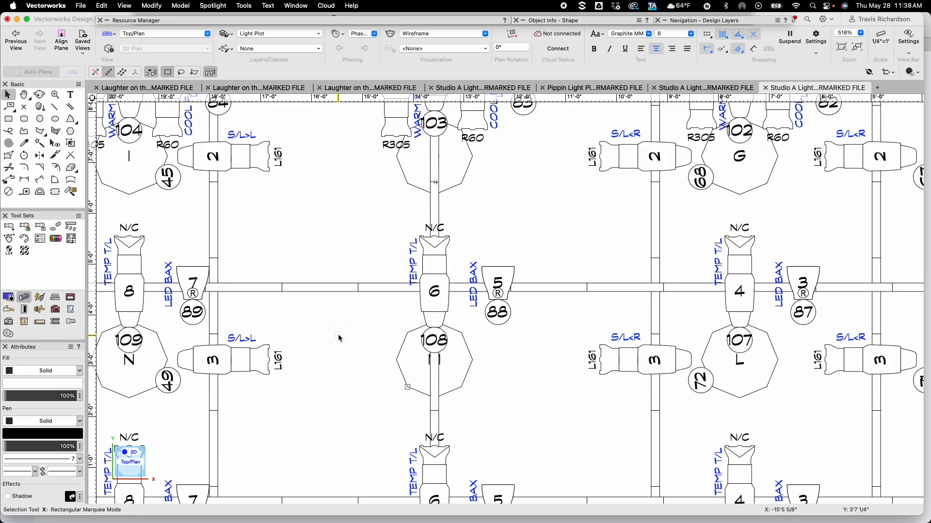
scroll(339, 337, "down", 2)
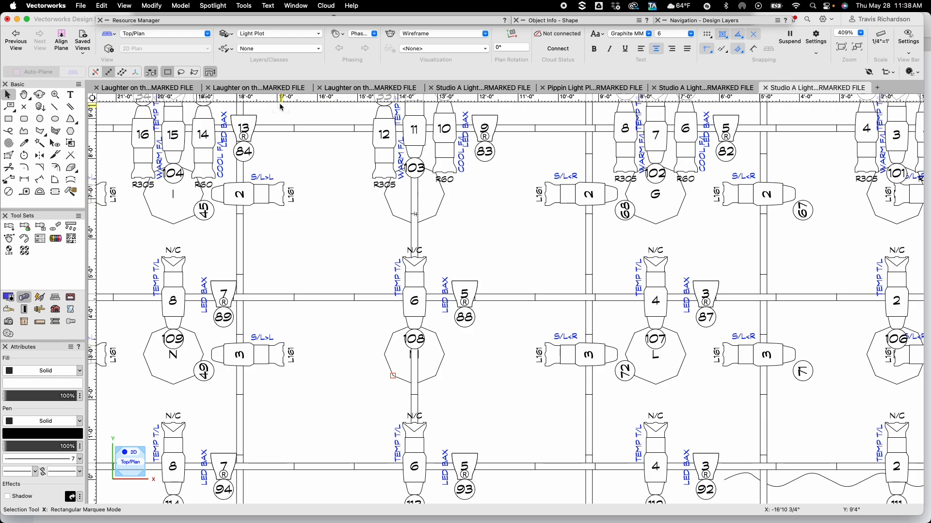
mouse_move(250, 22)
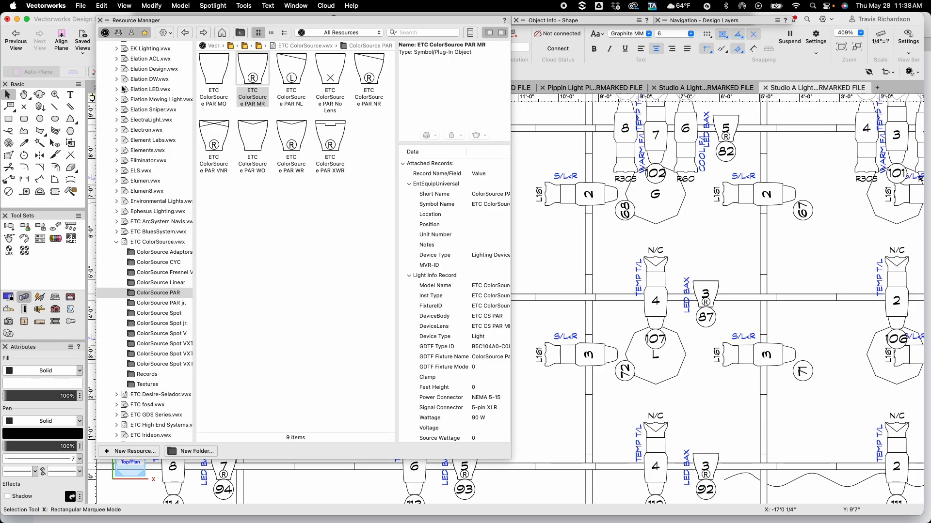
Open the Circle container symbol from this file's Containers resources for editing its 2D components
scroll(123, 89, "up", 10)
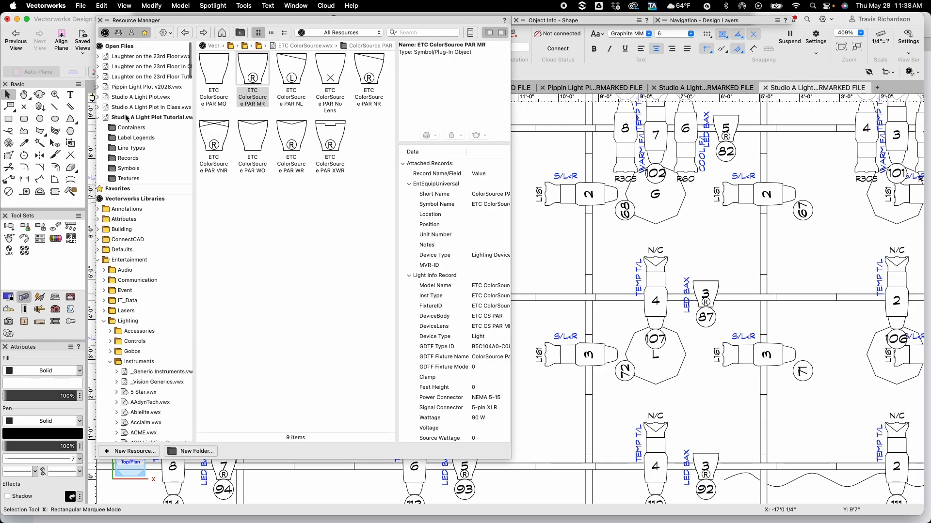
scroll(129, 119, "down", 1)
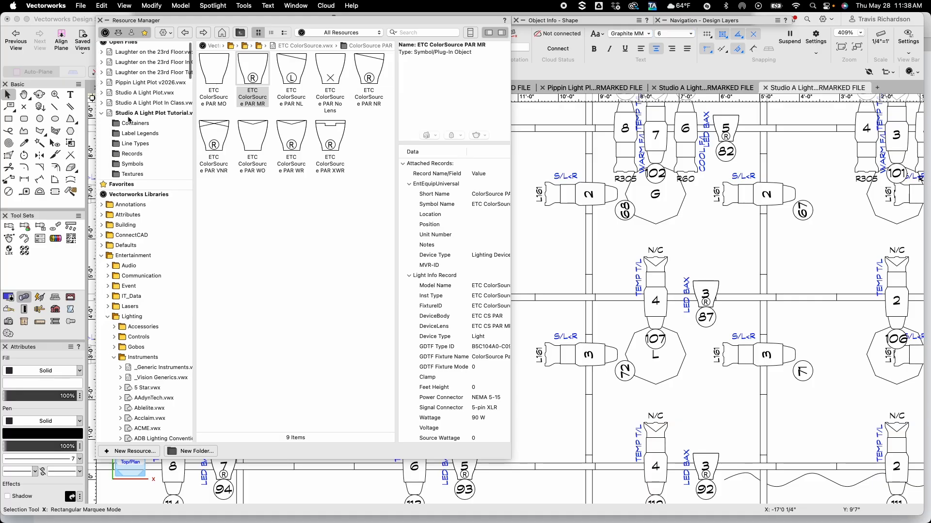
left_click(130, 114)
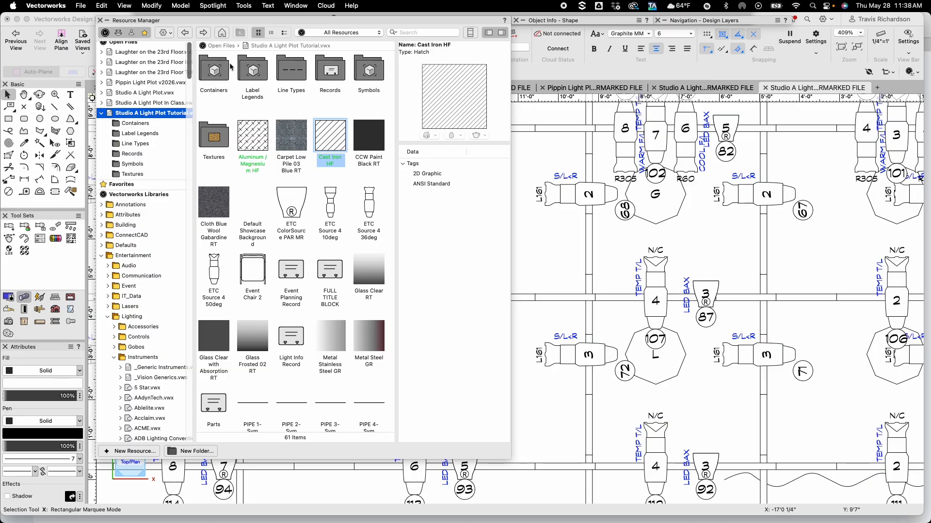
double_click(214, 73)
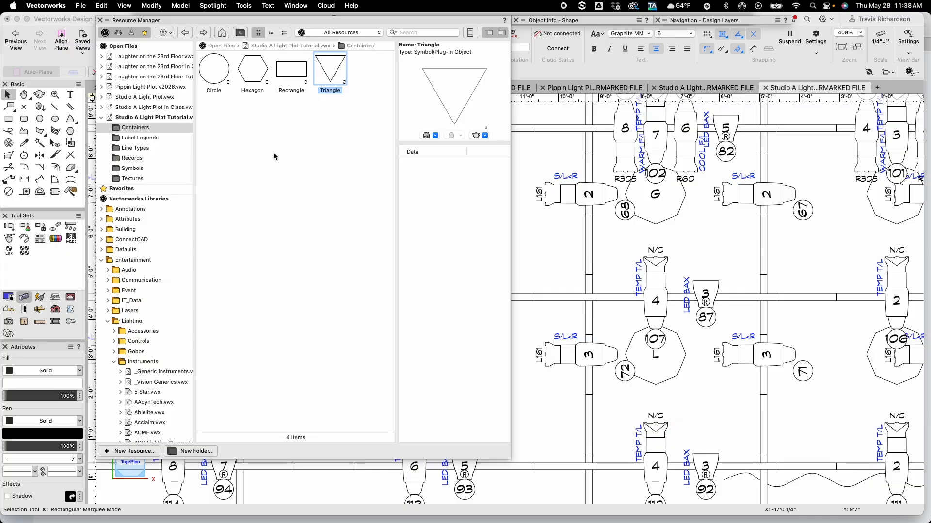
left_click(212, 84)
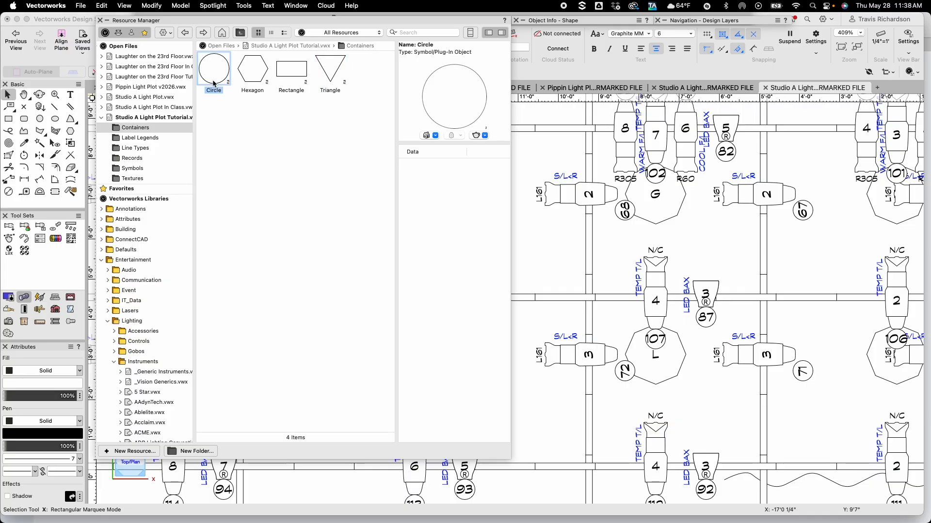
right_click(215, 83)
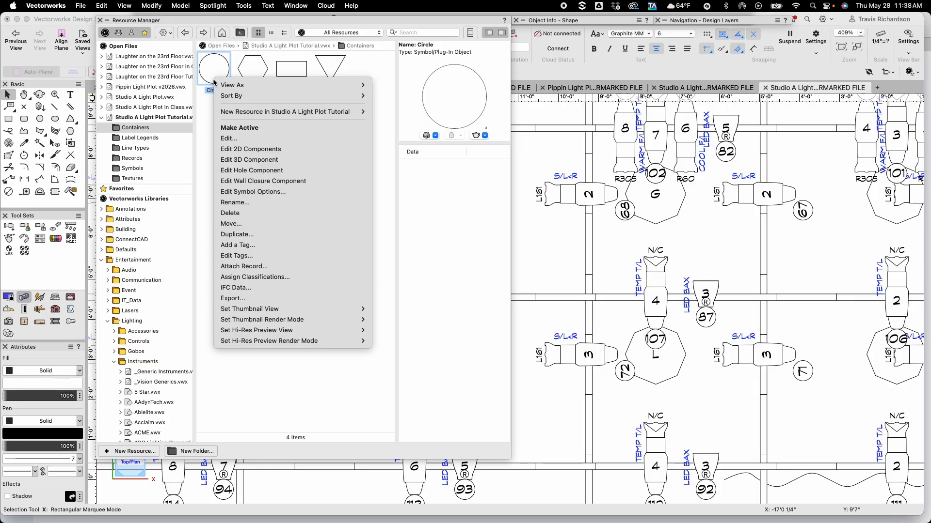
left_click(243, 150)
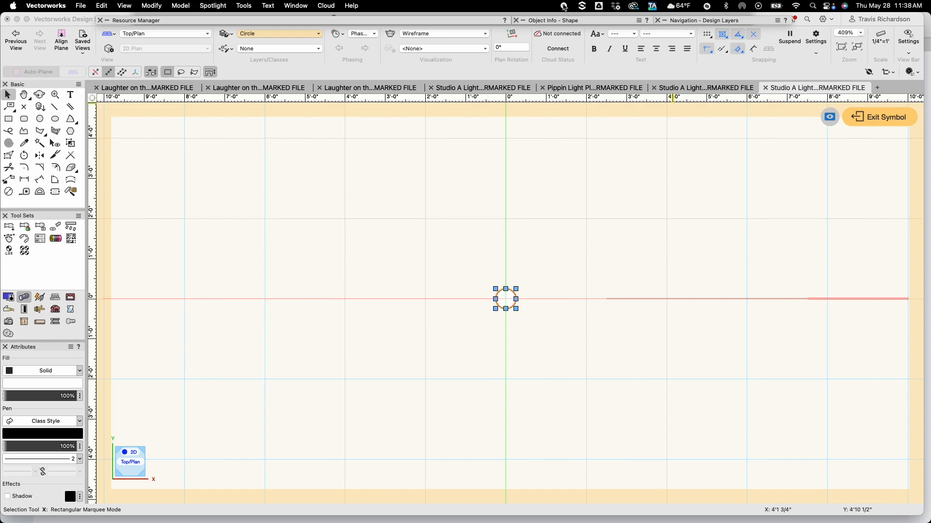
Resize the circle container to 9" wide and 9" high, anchored at its centre, and exit the symbol
left_click(568, 23)
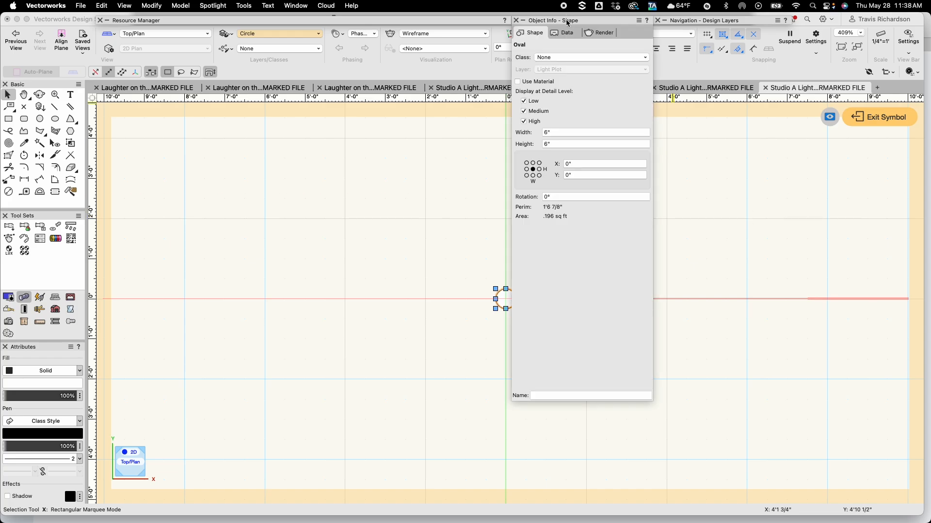
left_click(527, 163)
left_click(539, 175)
left_click(533, 170)
left_click(553, 131)
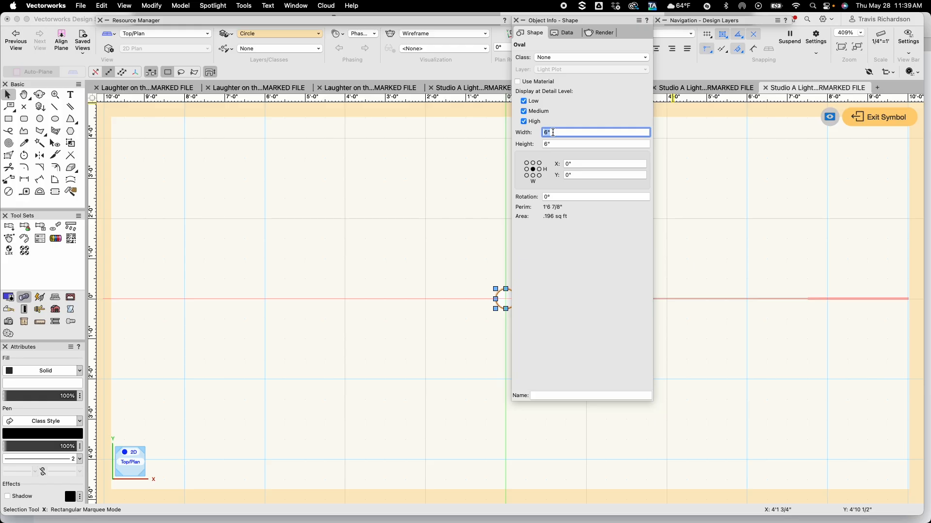
key("Tab")
type("9")
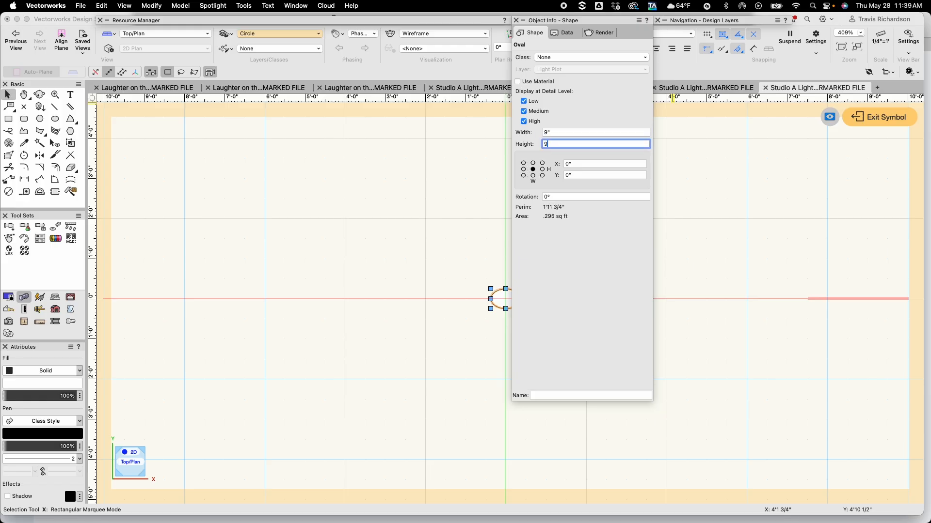
key("Tab")
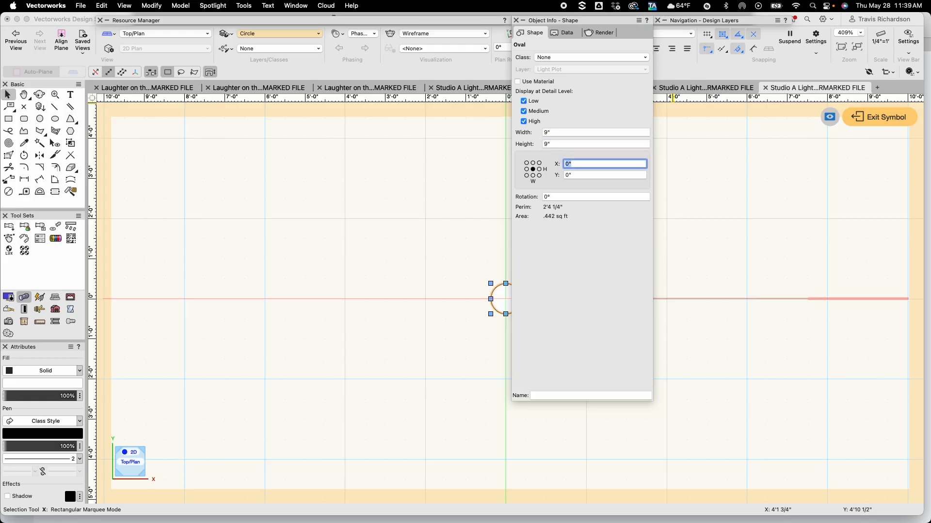
key("Return")
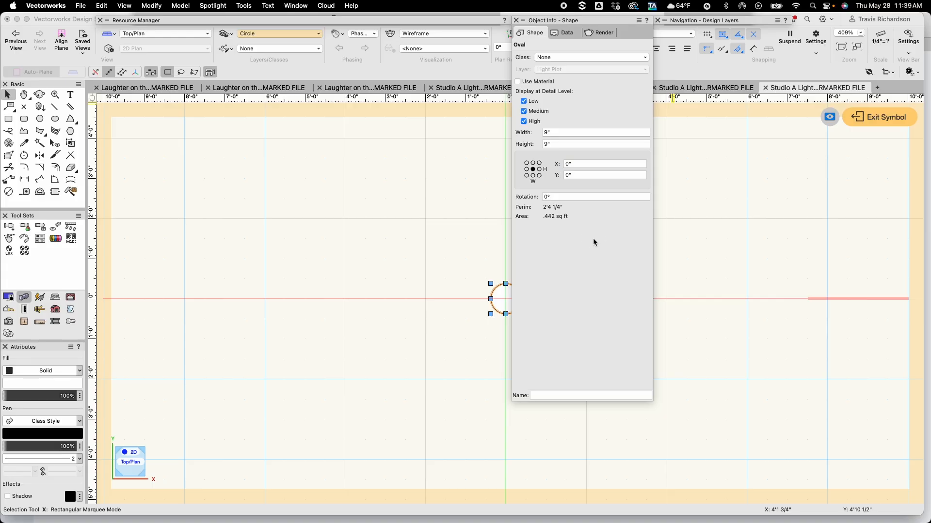
left_click(855, 199)
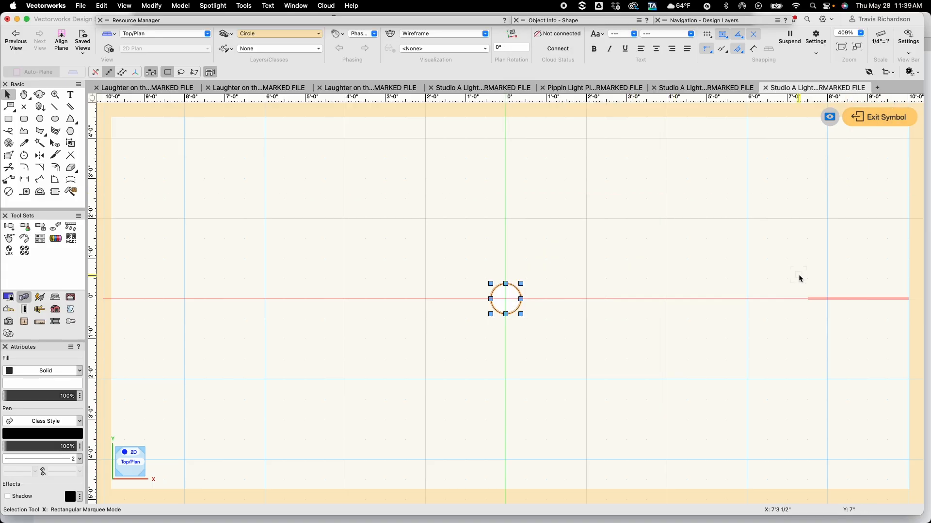
left_click(870, 123)
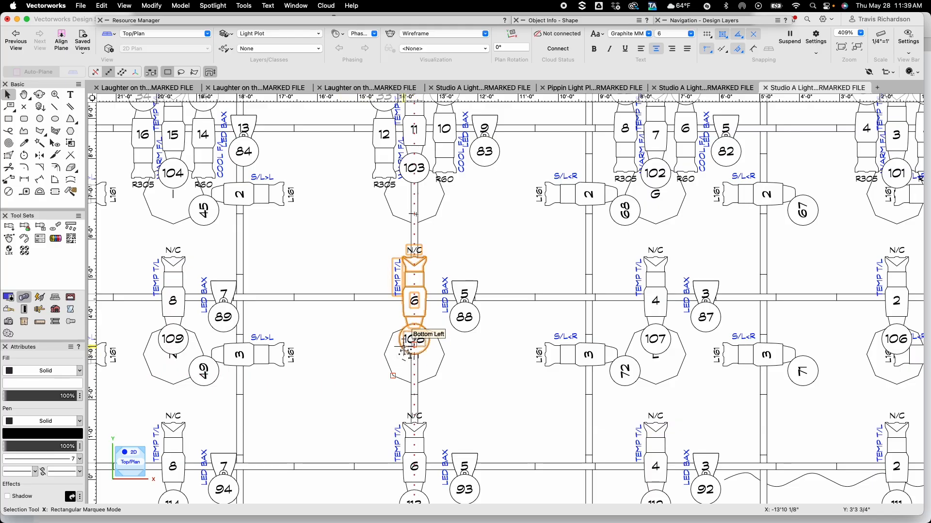
Open the 2D layout of the F/L label legend in the Label Legend Manager
scroll(407, 350, "up", 3)
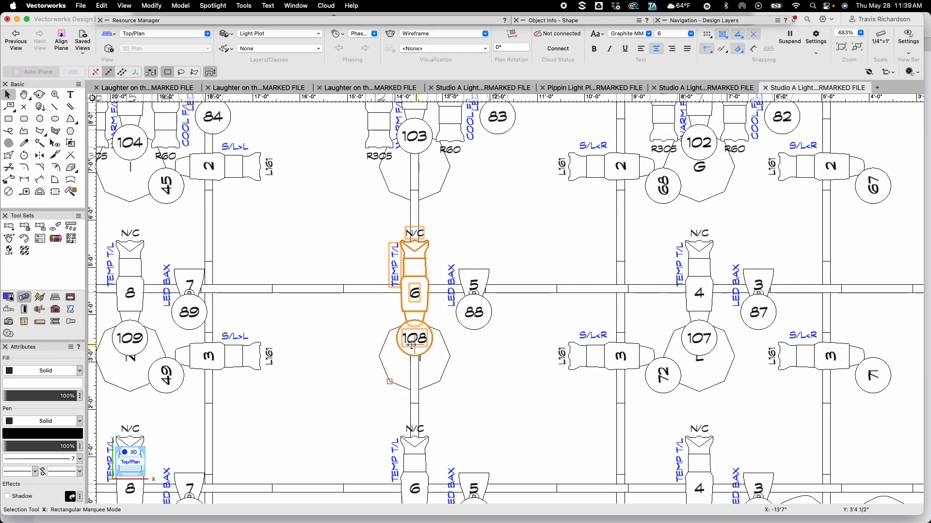
scroll(412, 345, "down", 1)
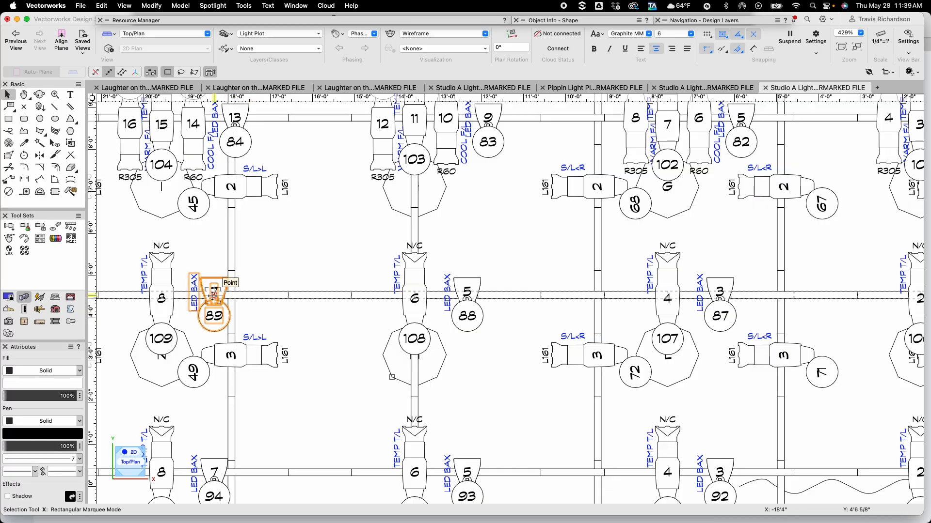
scroll(313, 323, "down", 2)
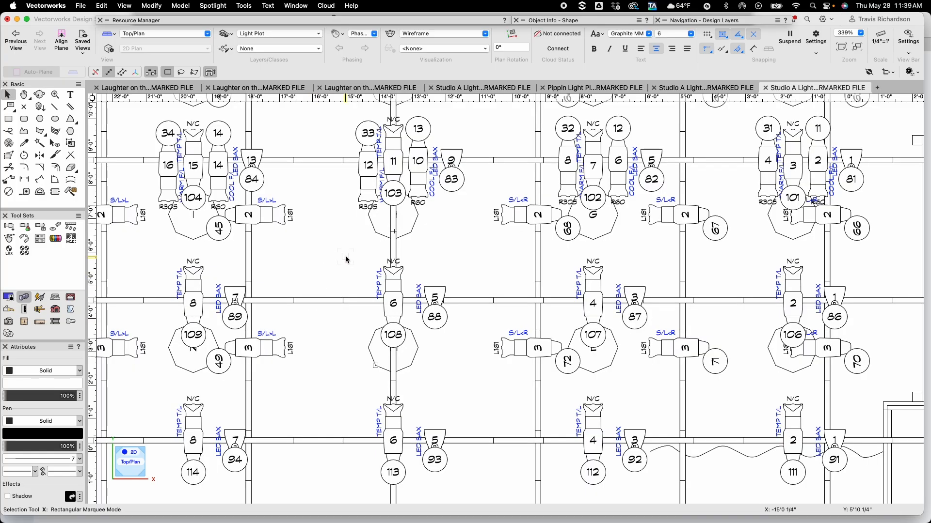
left_click(213, 5)
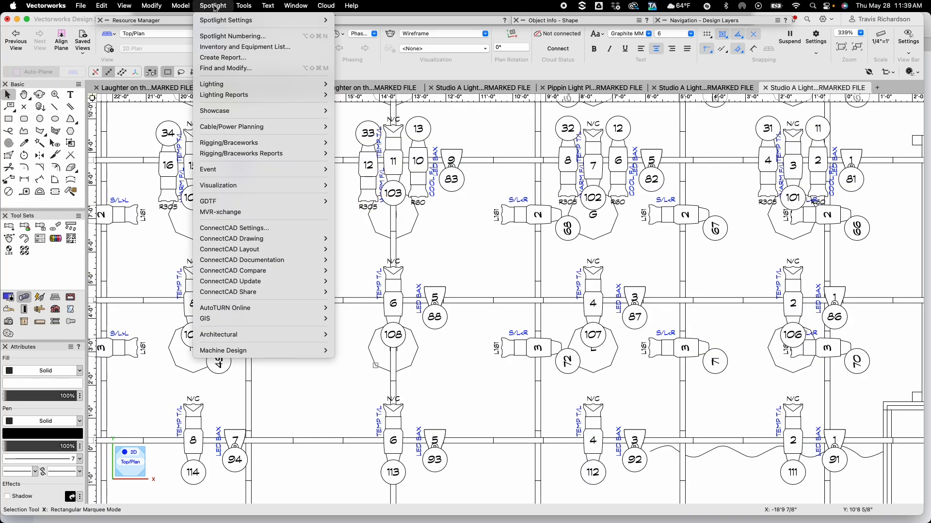
mouse_move(225, 84)
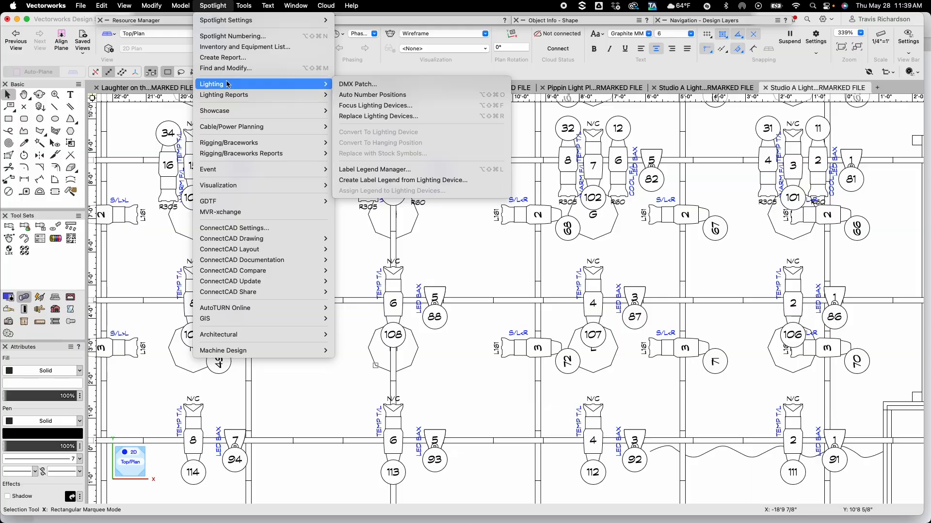
left_click(376, 170)
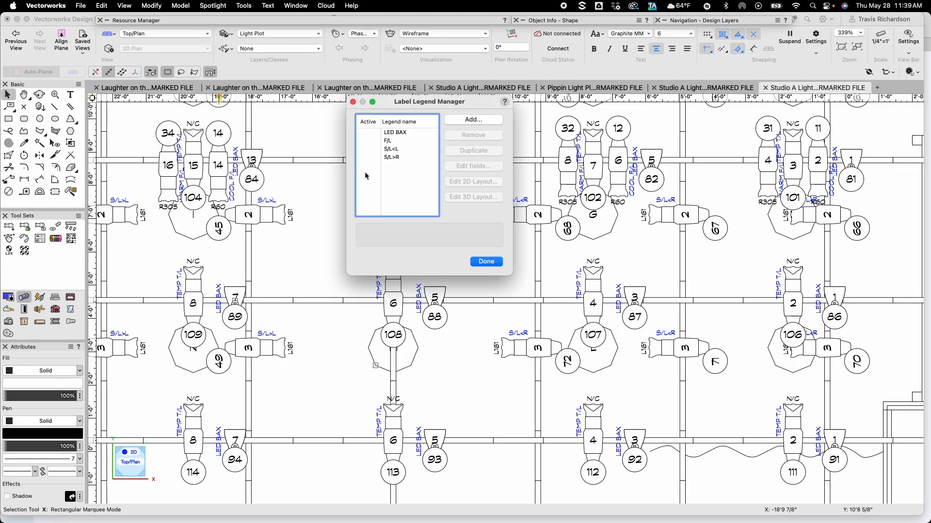
left_click(388, 141)
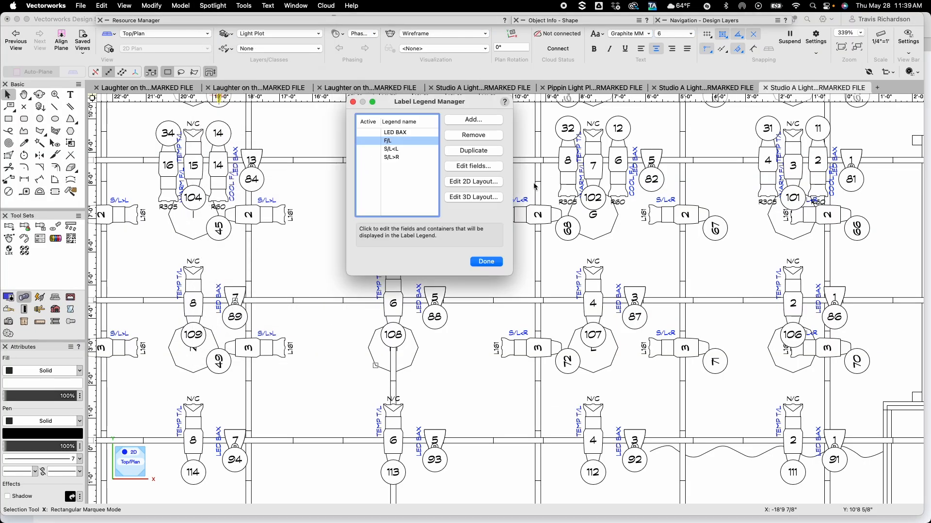
left_click(468, 181)
Move the Channel container in the F/L legend so it sits directly beneath the fixture body, then exit the layout
scroll(536, 353, "up", 4)
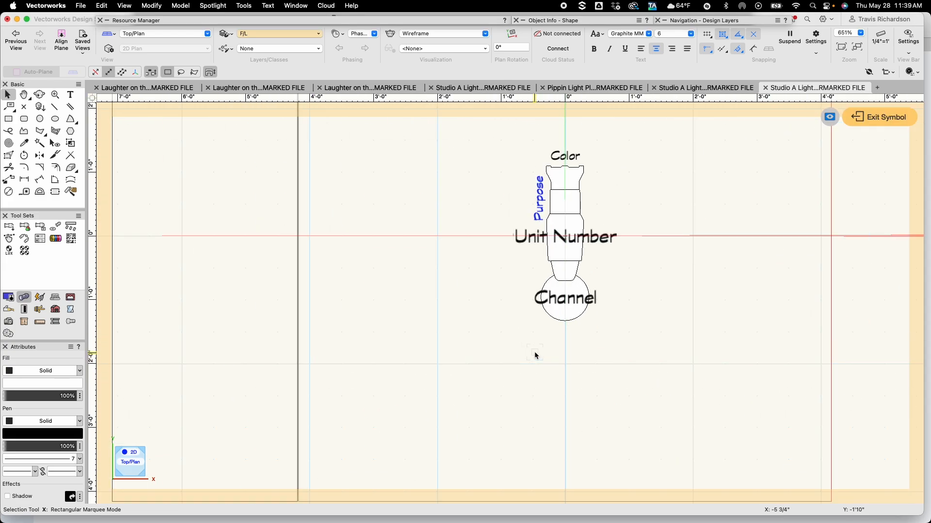
scroll(534, 304, "up", 4)
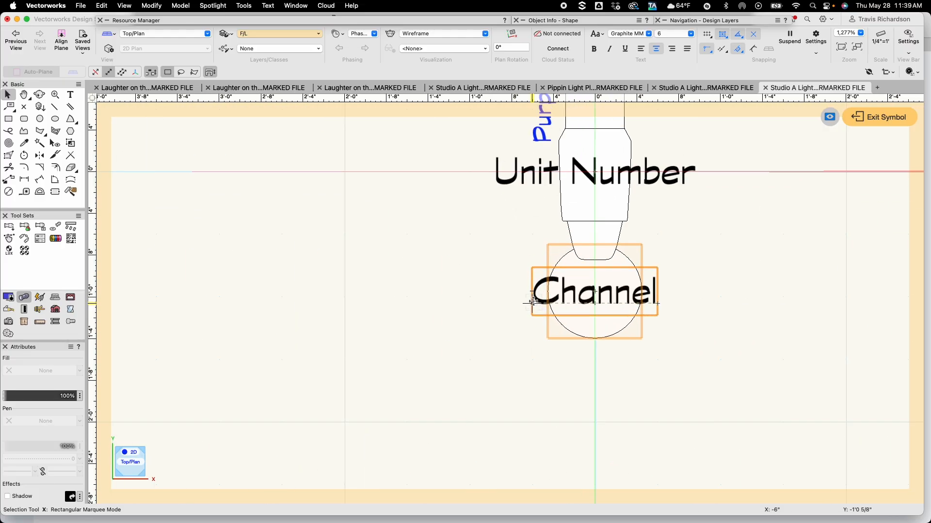
left_click(596, 268)
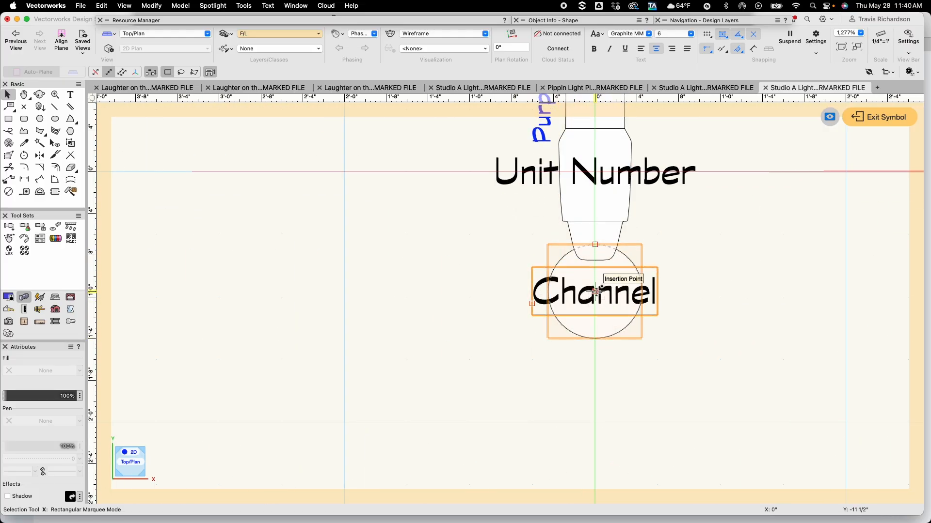
left_click_drag(596, 291, 595, 361)
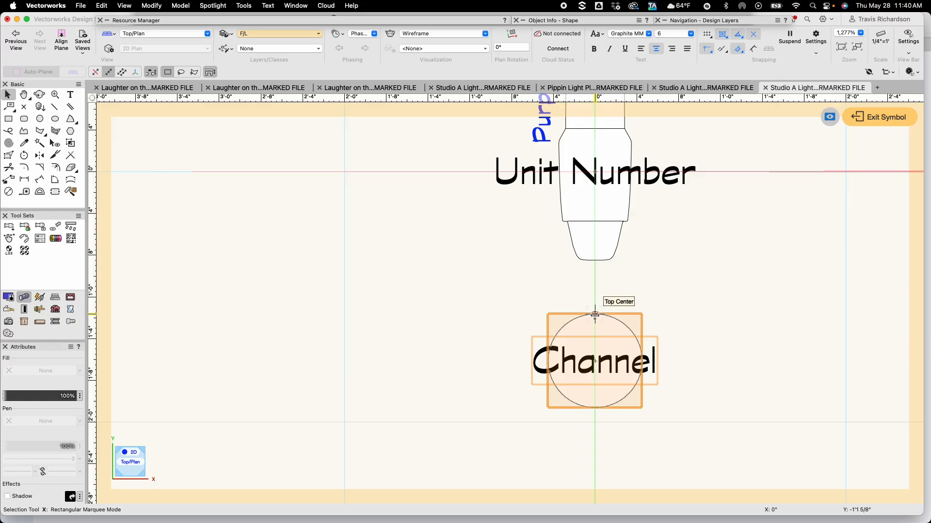
left_click_drag(595, 315, 595, 267)
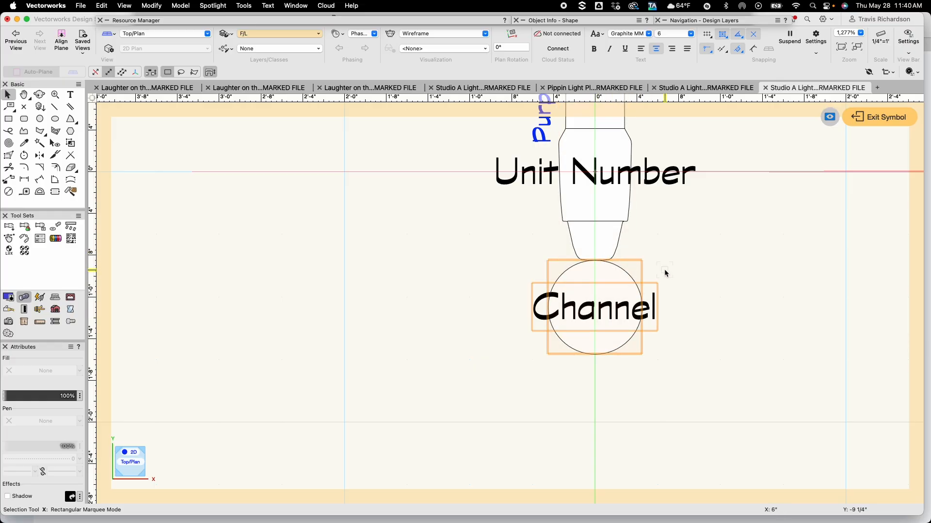
left_click(712, 267)
left_click(888, 121)
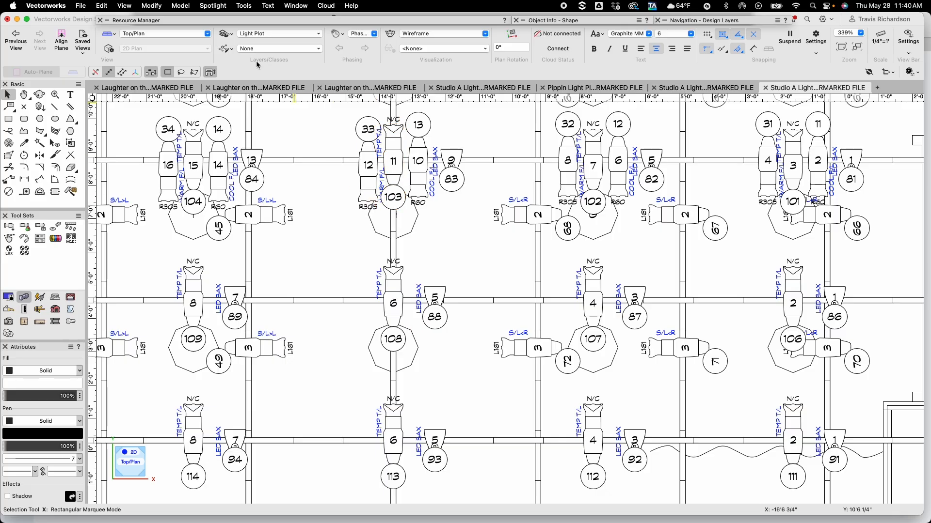
Open the 2D layout of the LED BAX label legend in the Label Legend Manager
left_click(225, 5)
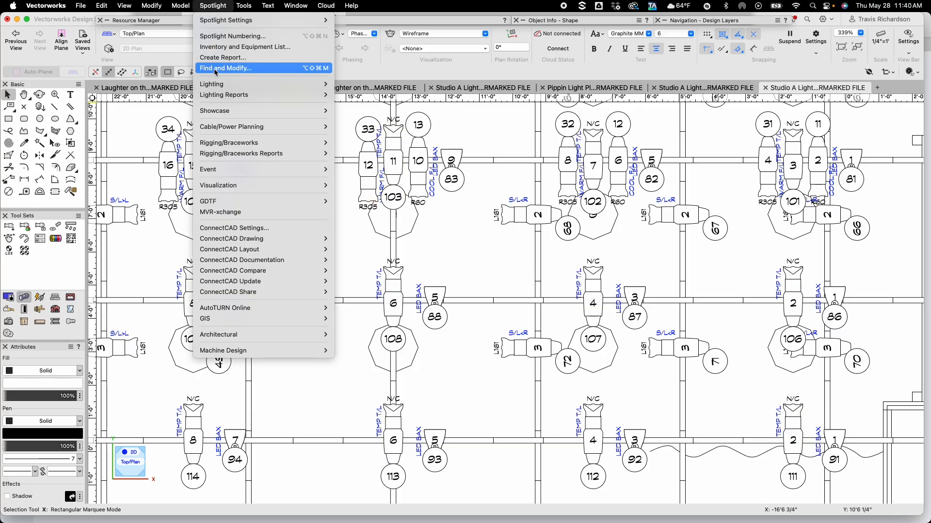
mouse_move(272, 84)
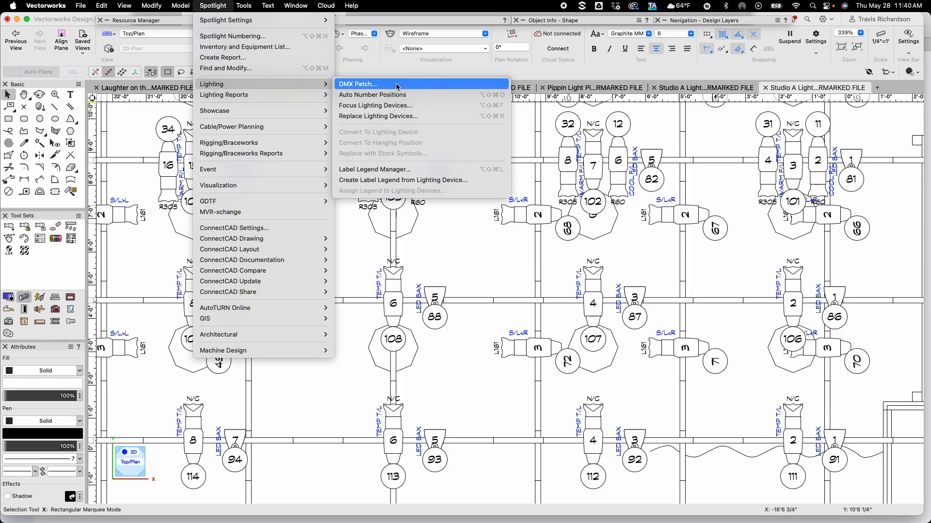
left_click(402, 169)
left_click(395, 133)
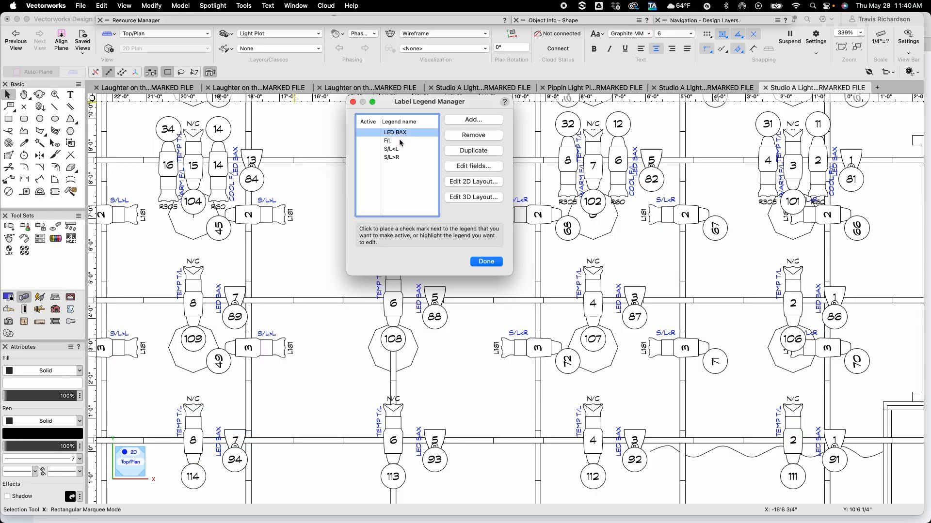
left_click(473, 181)
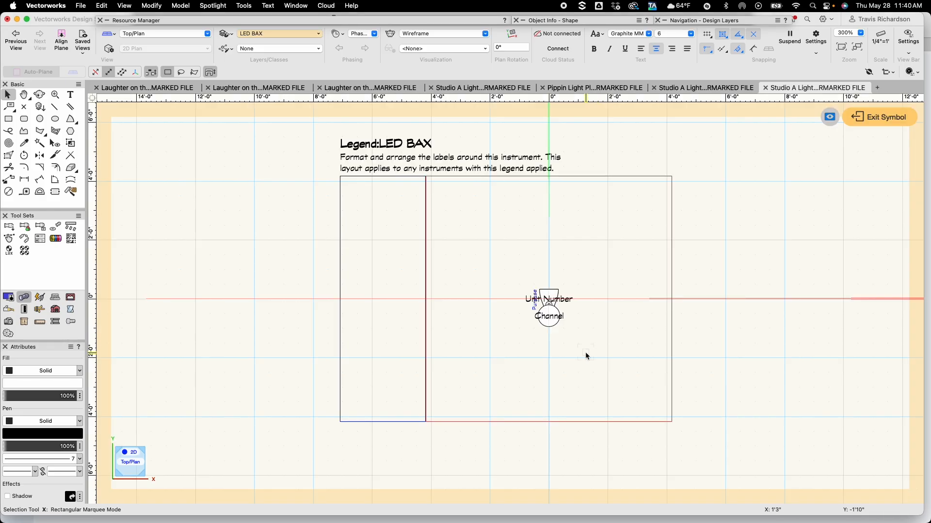
Move the Channel container in the LED BAX legend down below the accessory marker, then exit the layout
scroll(543, 327, "up", 5)
left_click_drag(524, 320, 467, 276)
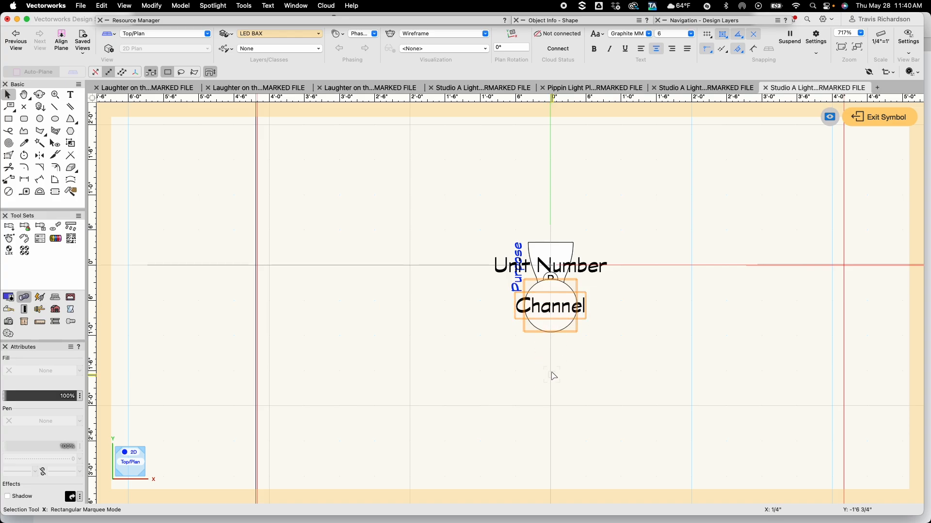
mouse_move(550, 306)
left_mouse_down()
mouse_move(548, 387)
mouse_move(551, 294)
left_mouse_up()
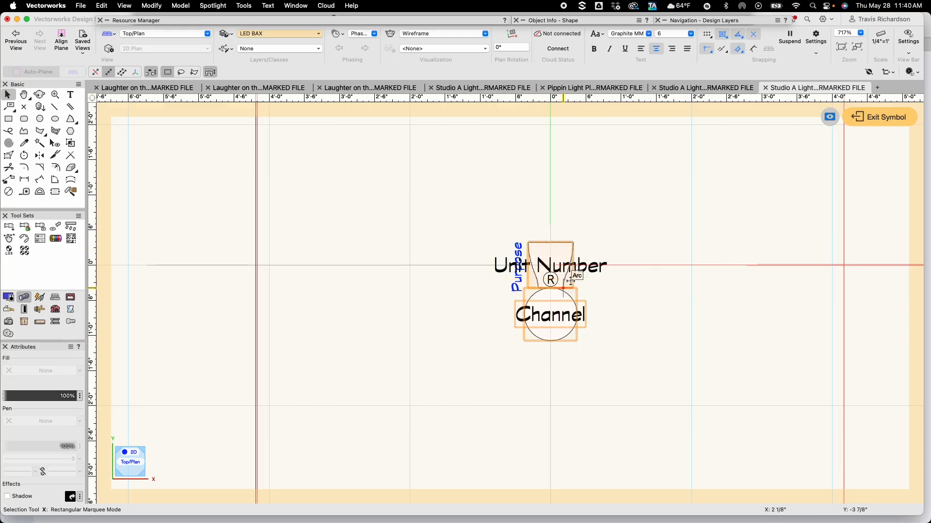
left_click(674, 345)
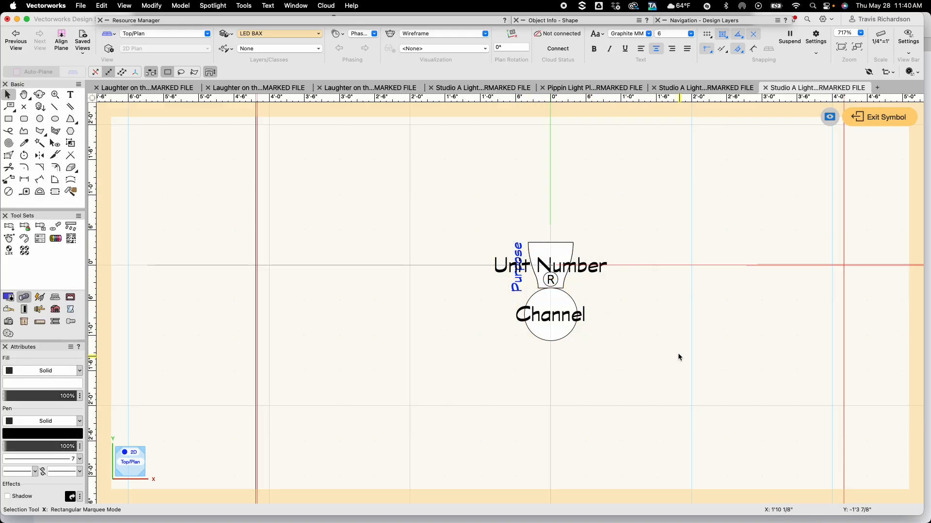
left_click(877, 120)
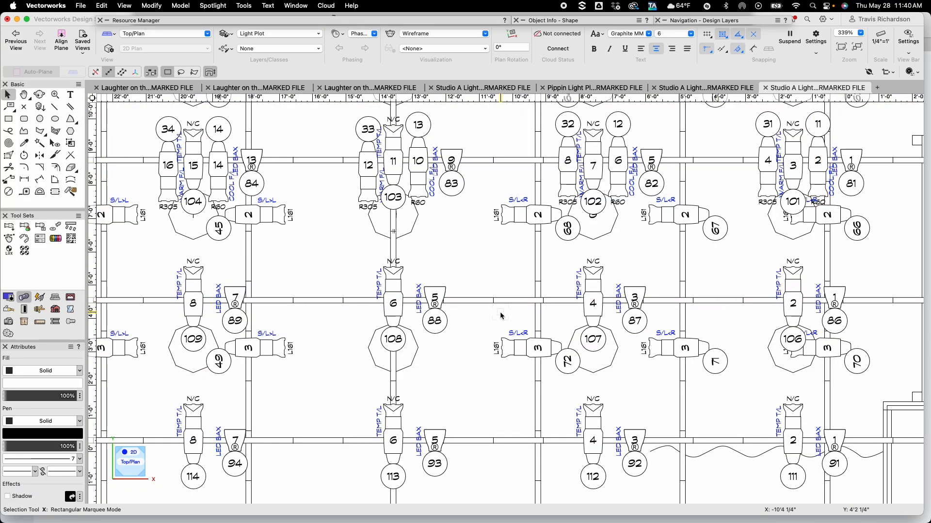
Make the Unit Number and Channel fields right-reading in the S/L<L label legend
scroll(508, 314, "down", 5)
scroll(508, 314, "right", 10)
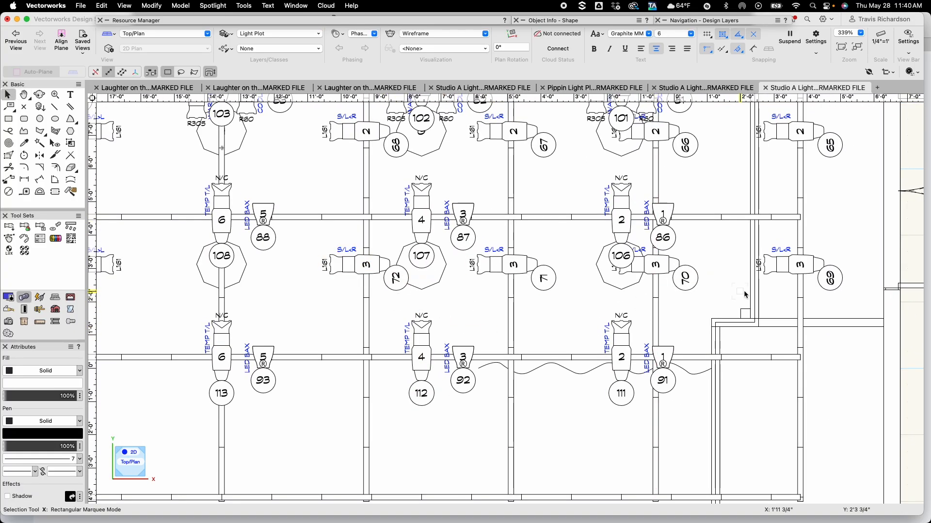
left_click(424, 319)
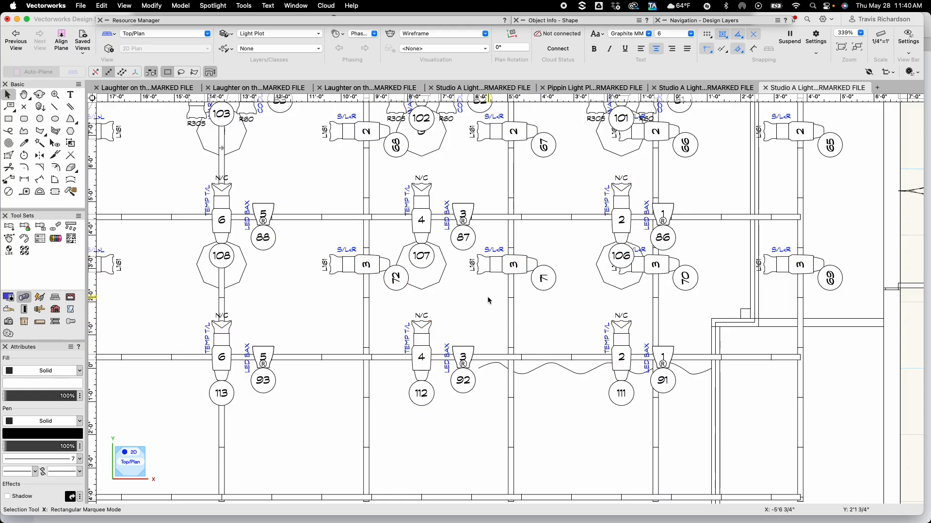
key("h")
left_click_drag(263, 308, 510, 334)
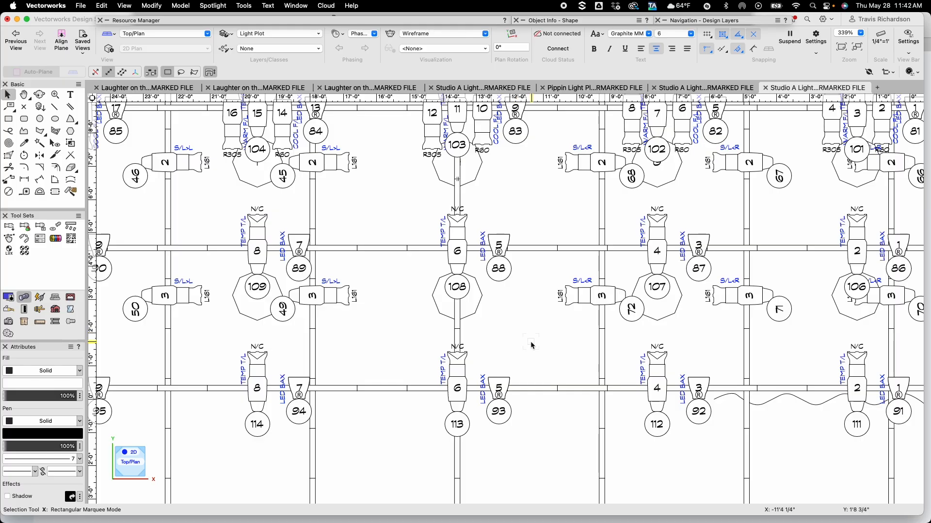
left_click(212, 6)
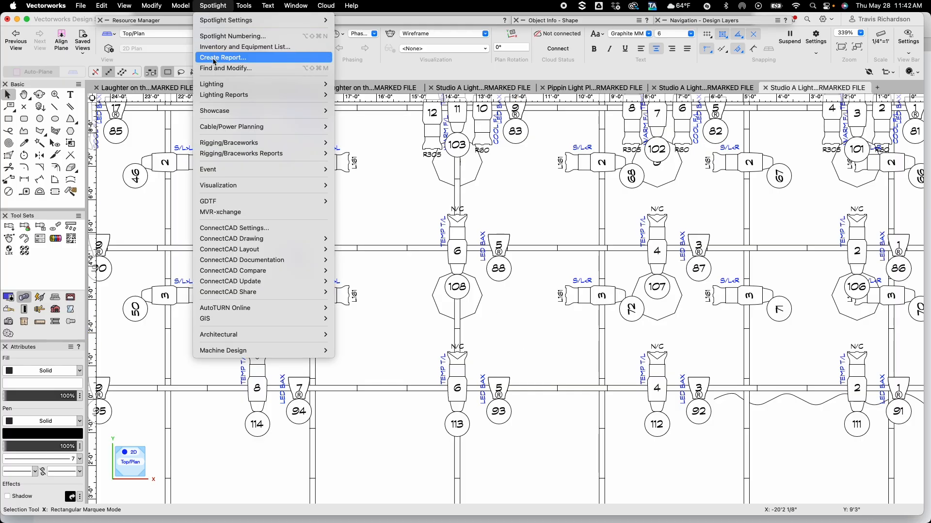
mouse_move(272, 84)
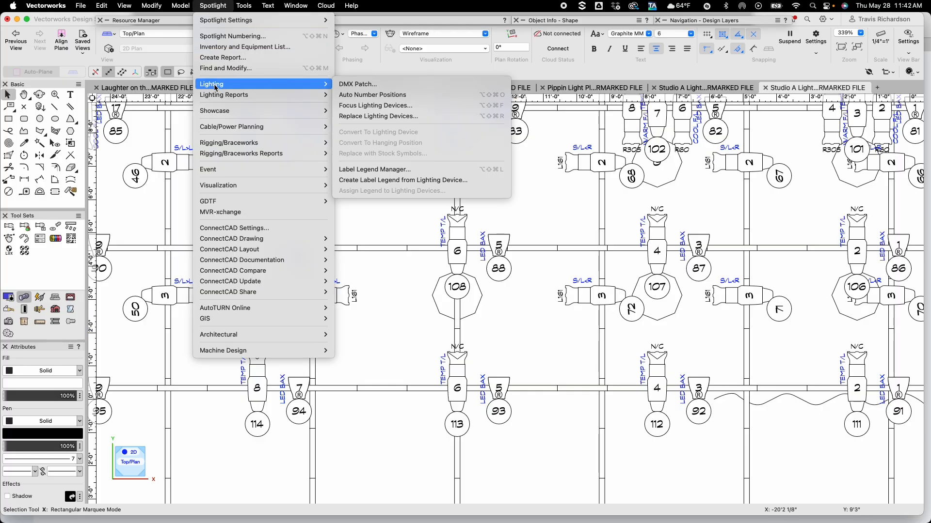
left_click(386, 170)
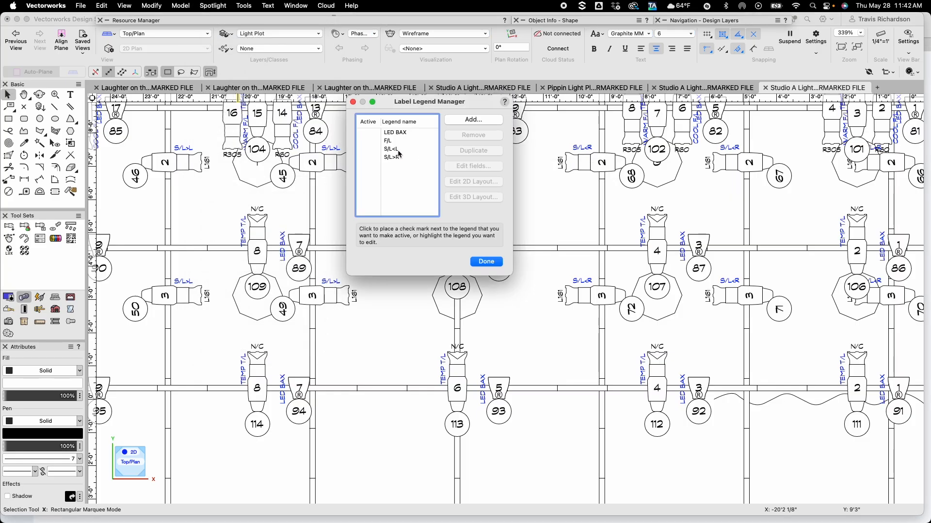
left_click(395, 149)
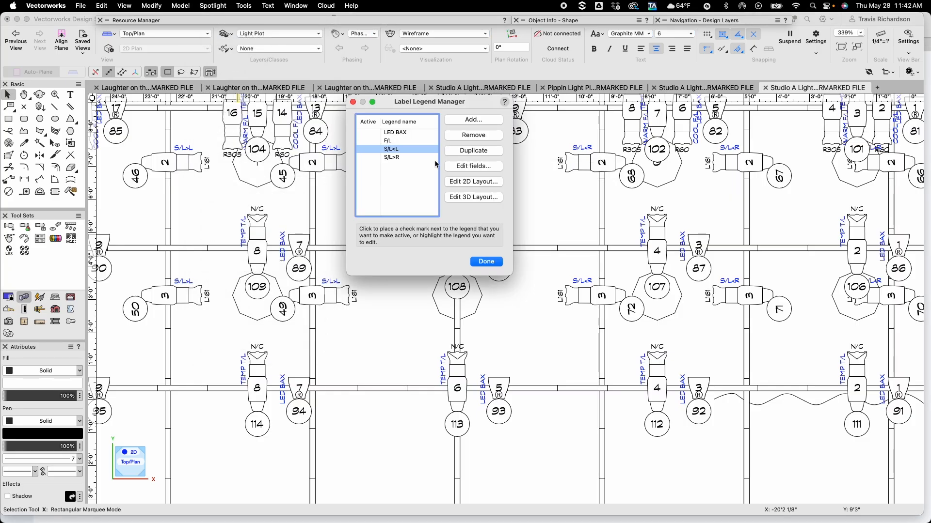
left_click(469, 166)
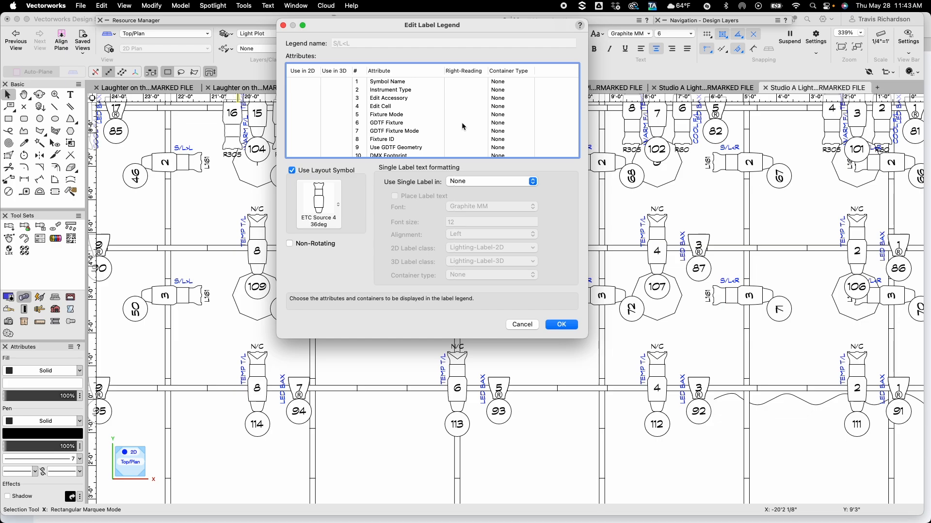
scroll(462, 122, "down", 5)
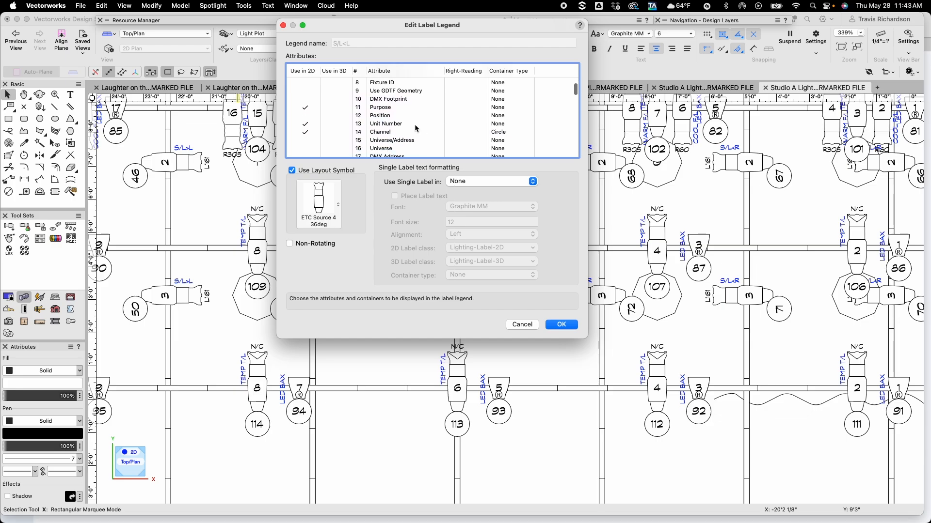
left_click(463, 124)
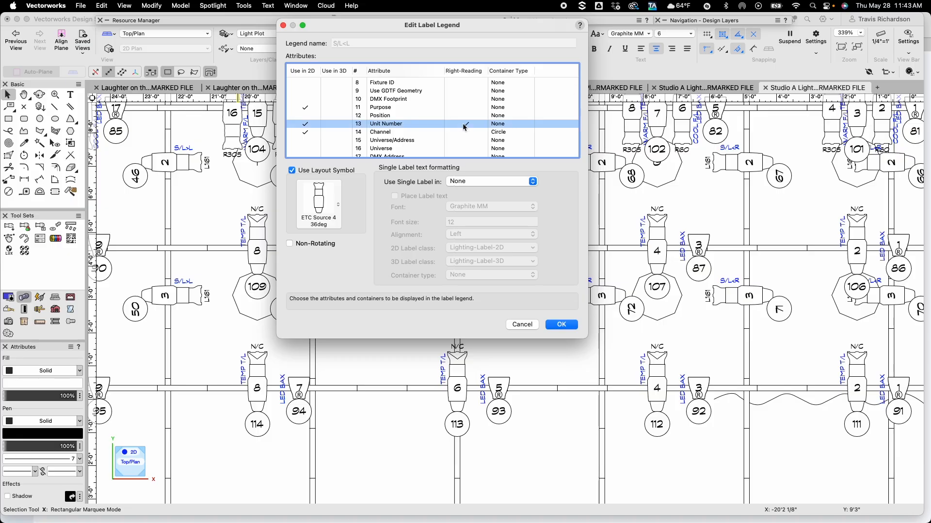
left_click(466, 132)
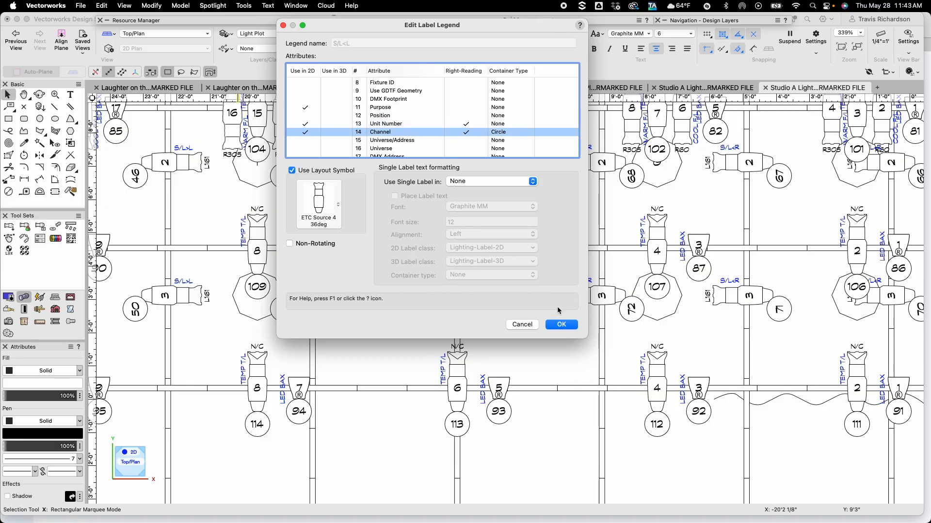
left_click(561, 324)
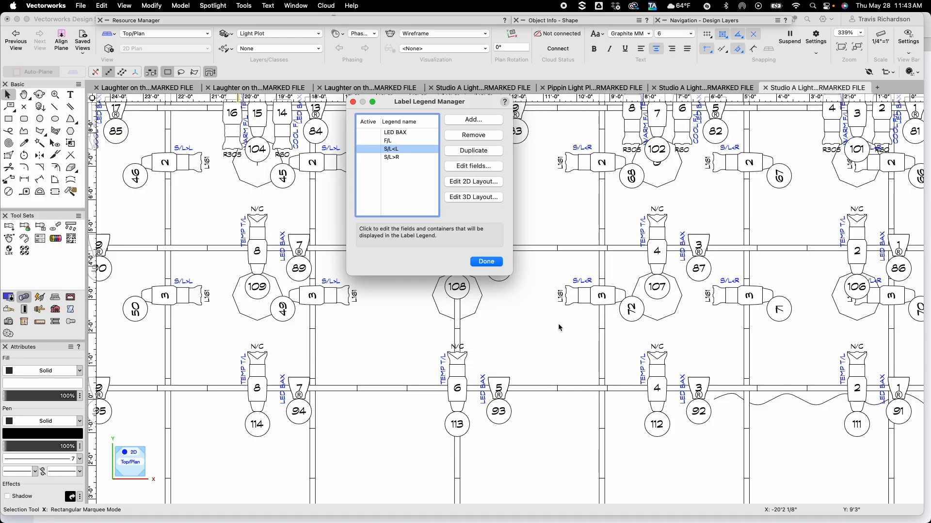
left_click(486, 263)
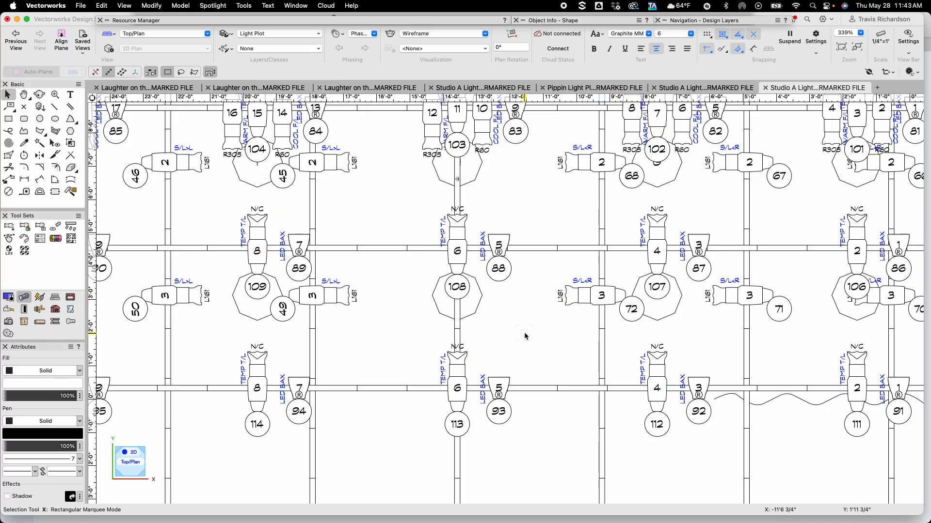
Make the Unit Number and Channel fields right-reading in the S/L>R label legend as well
left_click(211, 5)
mouse_move(220, 85)
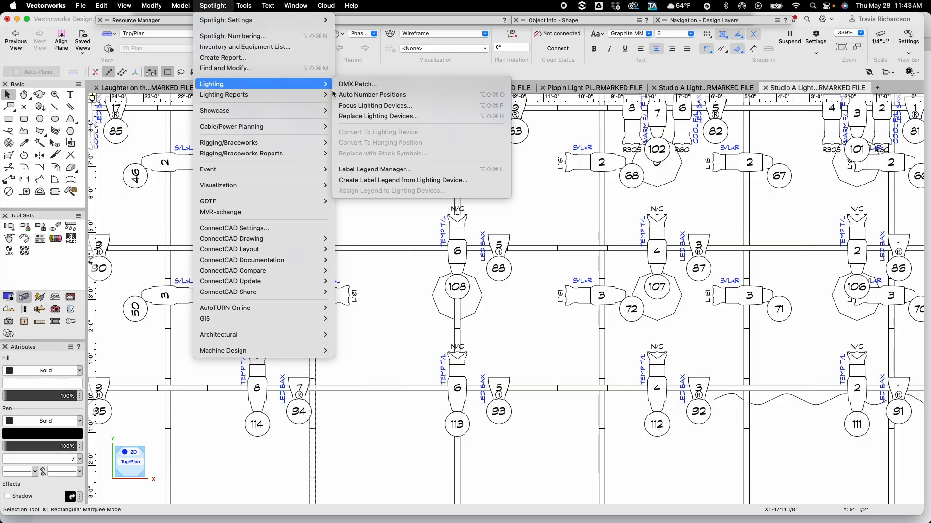
left_click(361, 168)
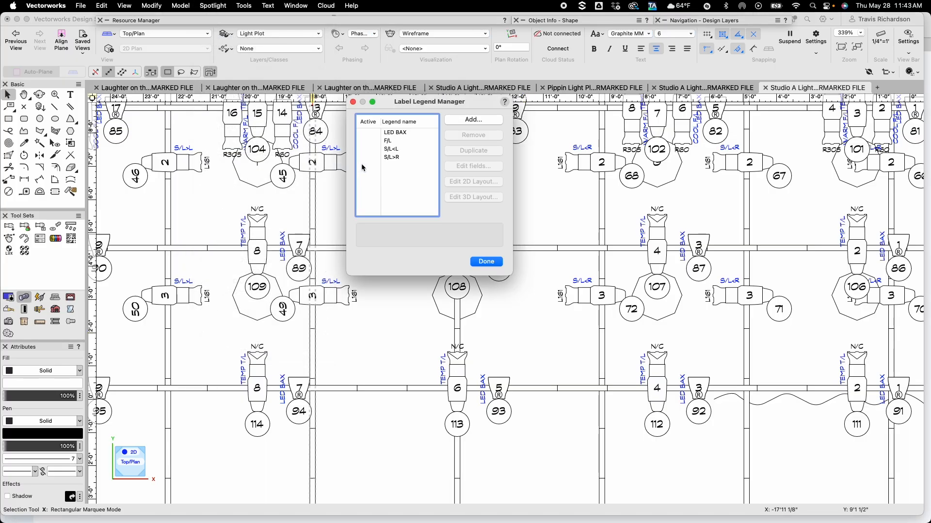
left_click(404, 156)
left_click(458, 166)
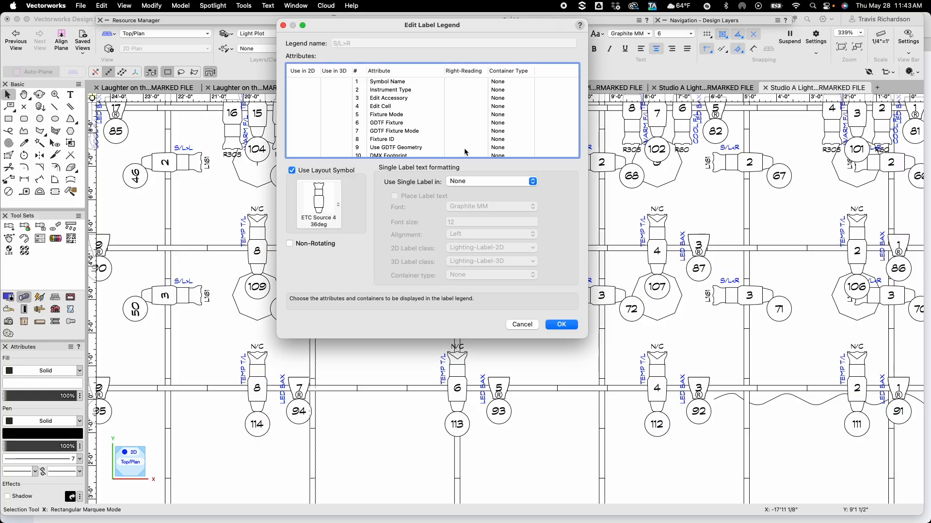
scroll(465, 152, "down", 3)
scroll(465, 152, "down", 1)
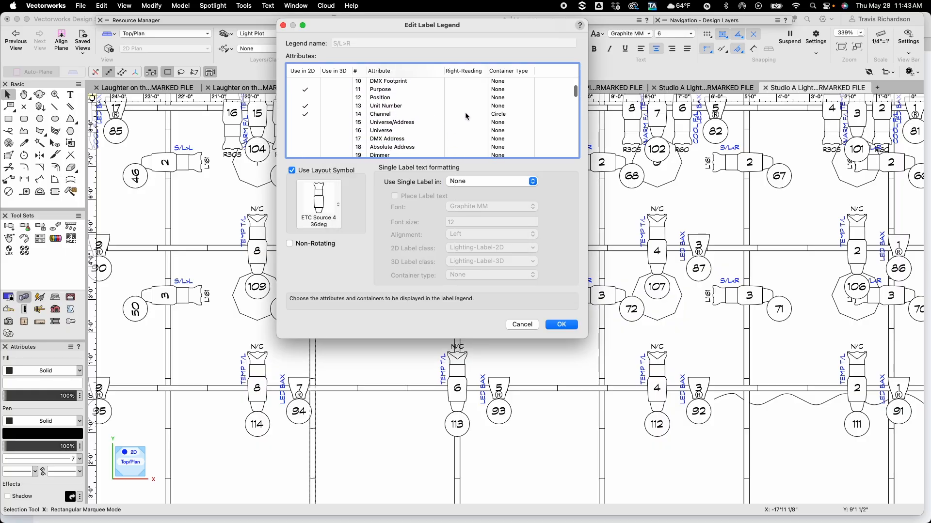
left_click(465, 106)
left_click(465, 114)
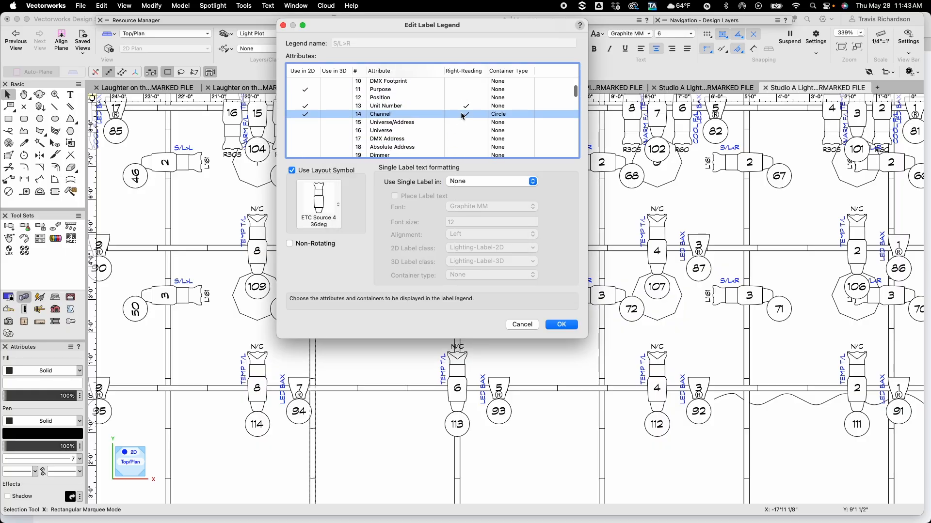
left_click(561, 325)
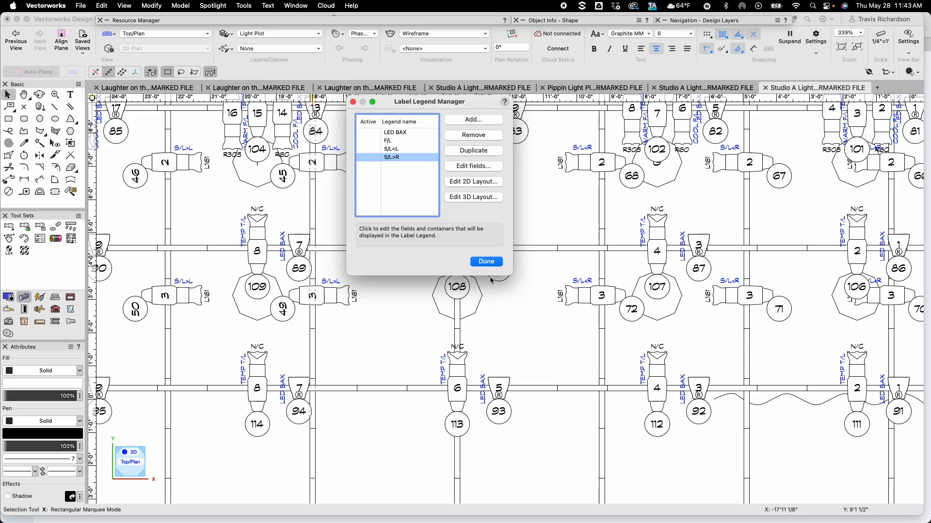
left_click(487, 262)
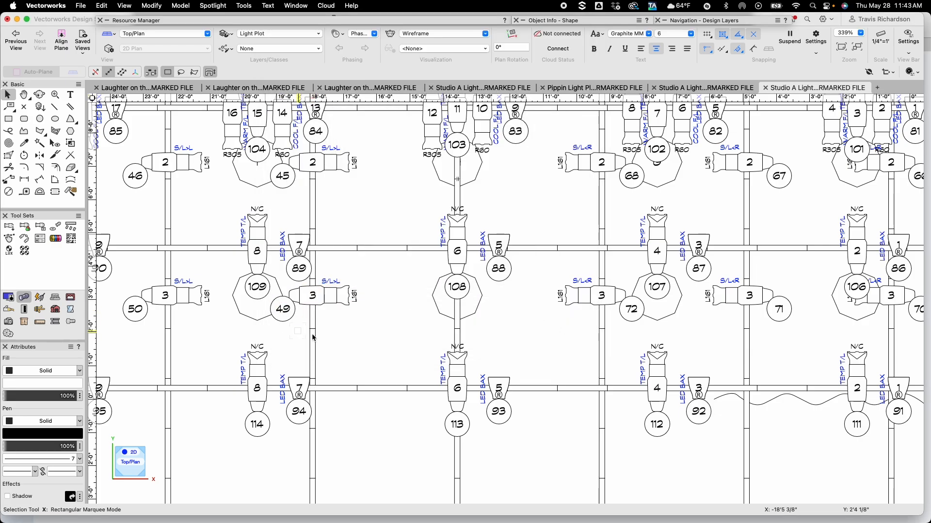
Choose the Template symbol from the Studio A Light Plot file as the lighting accessory to insert
left_click(324, 289)
left_click(377, 325)
scroll(378, 328, "down", 5)
key("space")
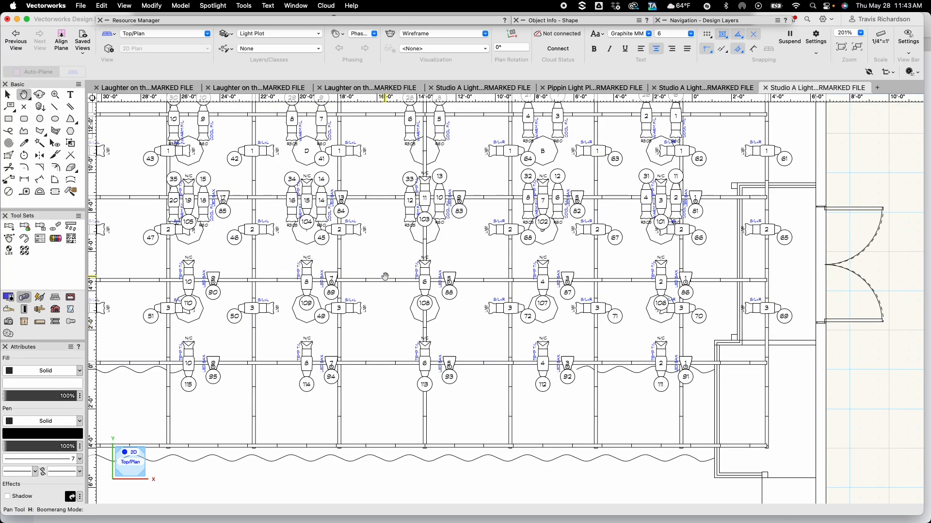
mouse_move(385, 250)
left_mouse_down()
mouse_move(424, 334)
mouse_move(435, 334)
left_mouse_up()
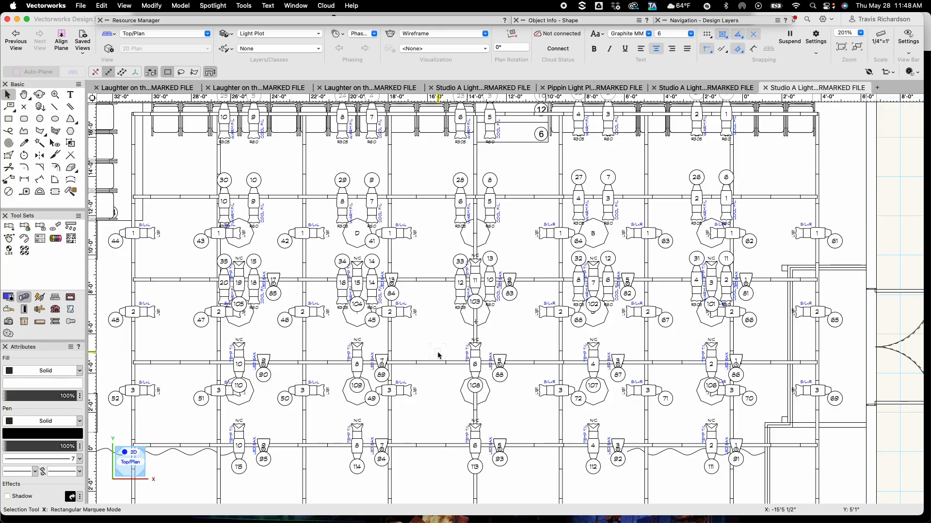
key("u")
key("u")
mouse_move(279, 22)
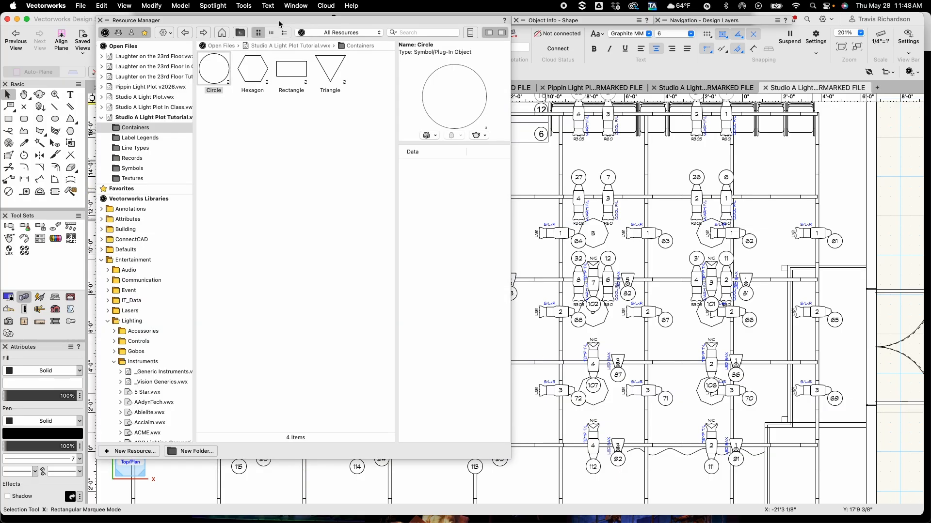
left_click(140, 97)
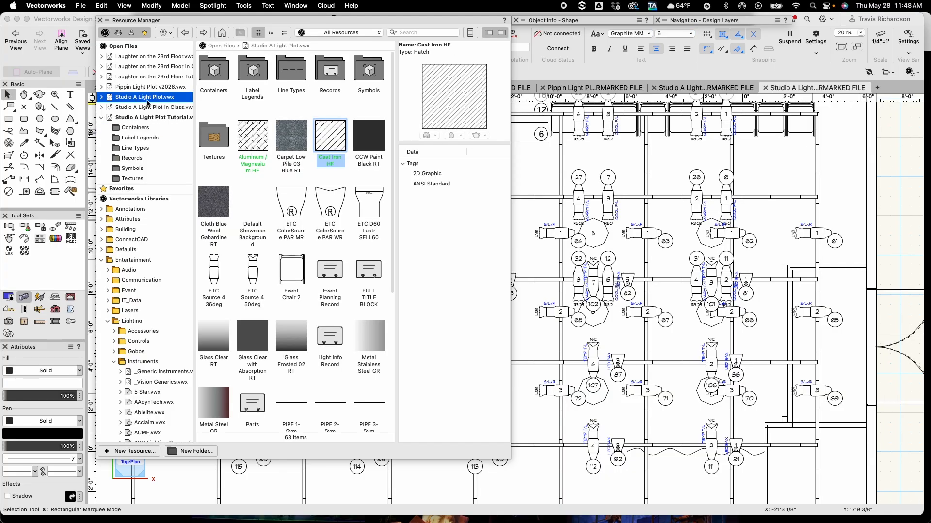
scroll(283, 189, "down", 10)
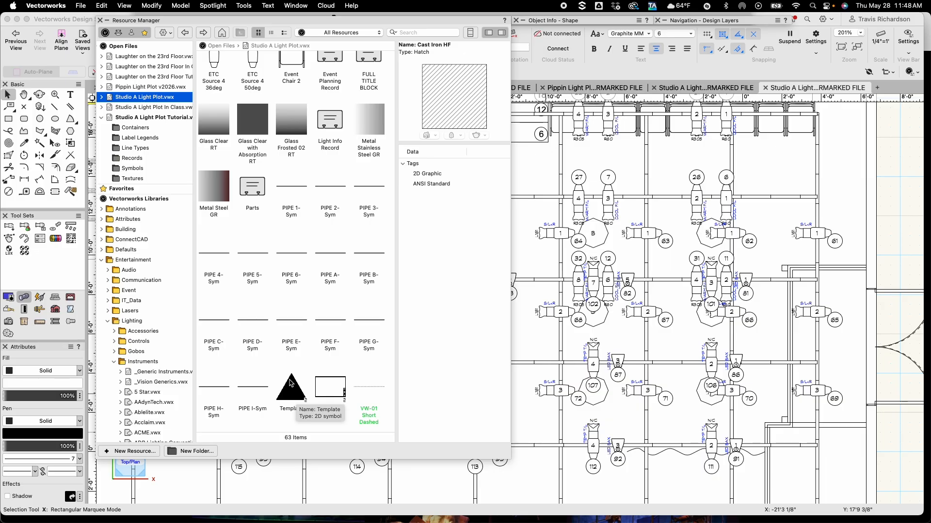
double_click(291, 386)
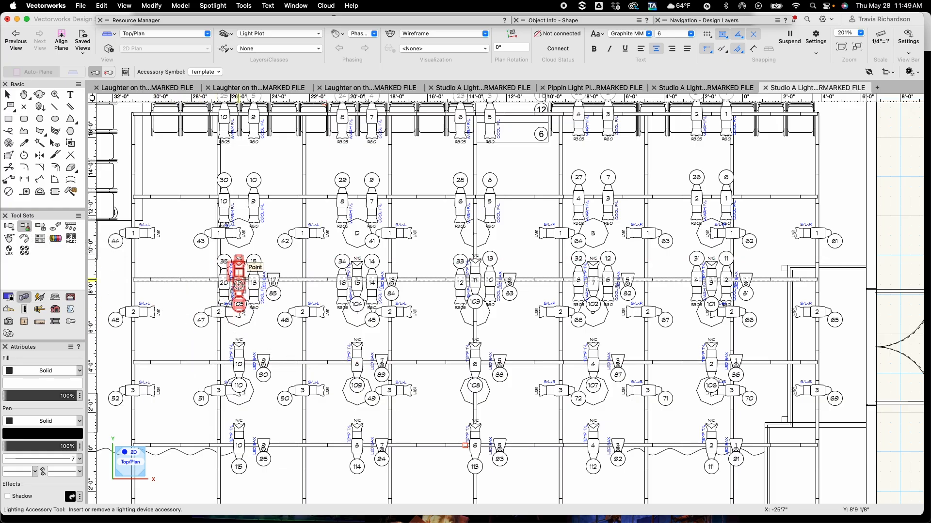
Add the Template accessory to the five center Source 4 fixtures on the upper electric
left_click(238, 283)
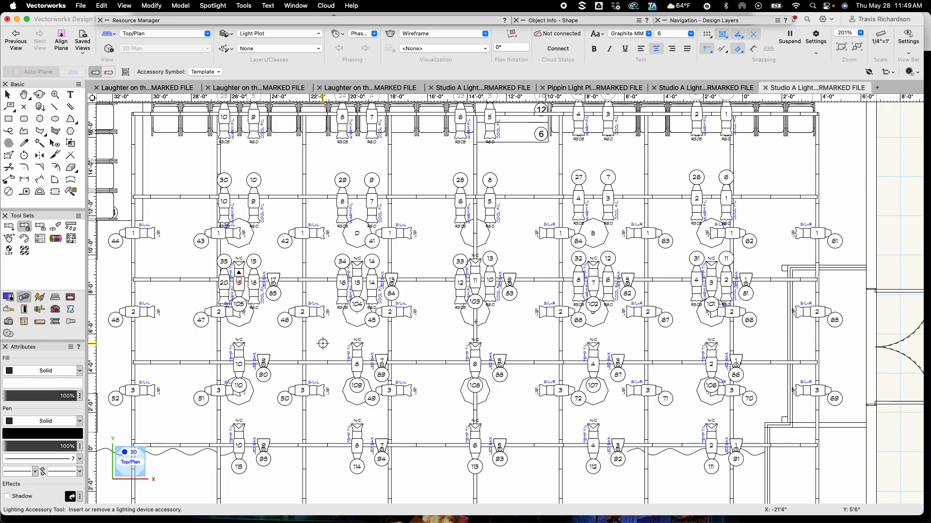
left_click(357, 283)
left_click(476, 283)
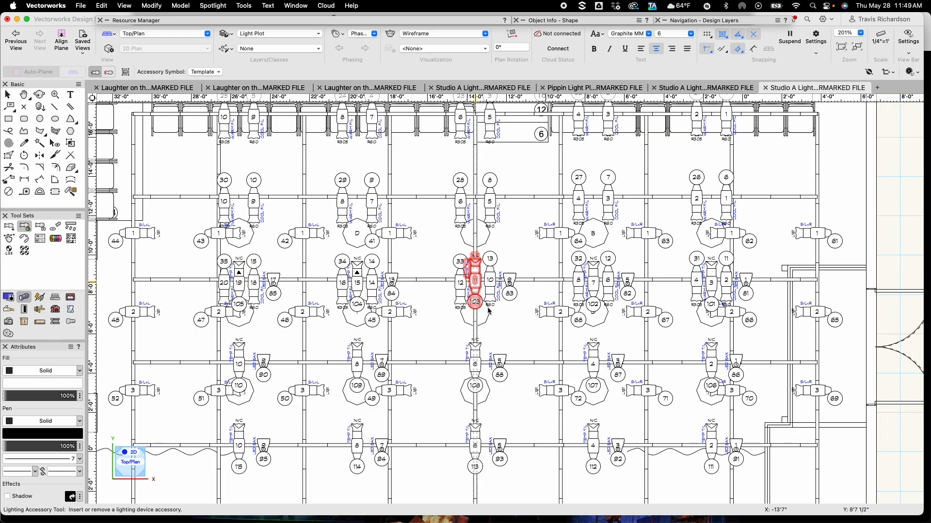
left_click(596, 292)
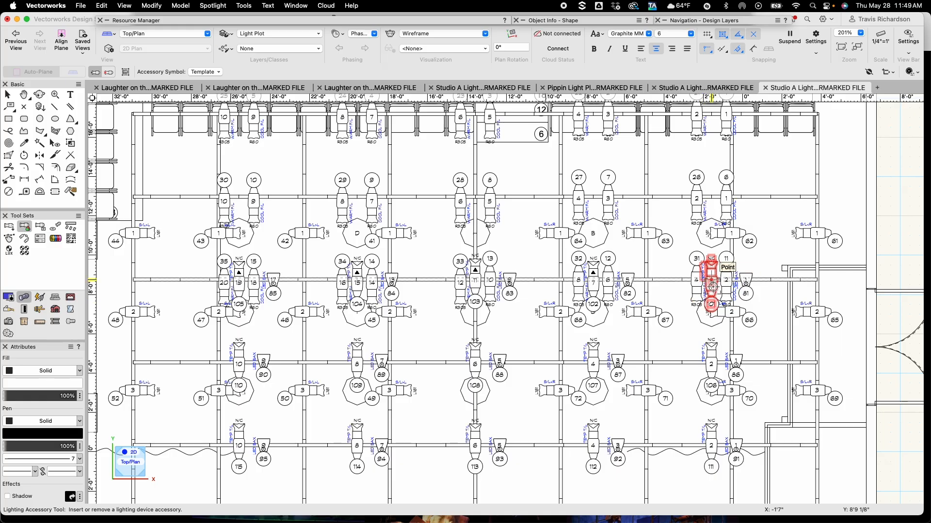
left_click(716, 305)
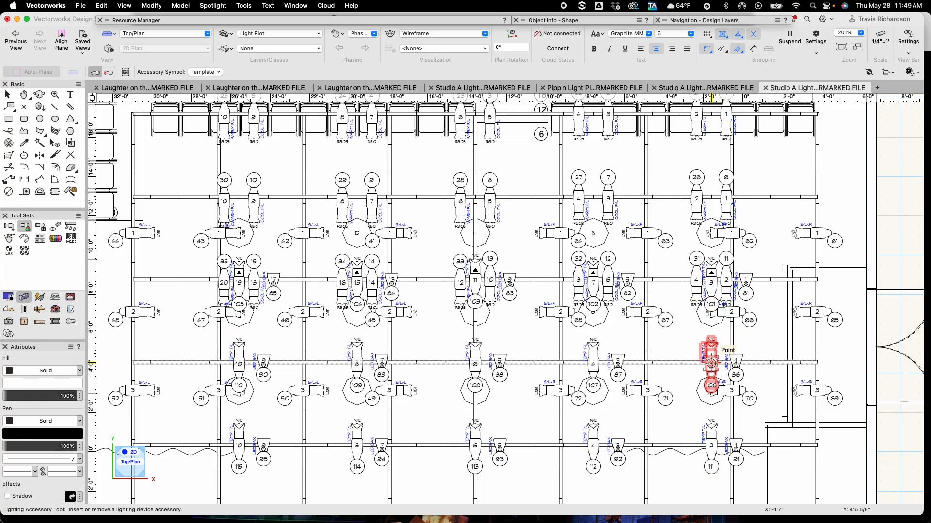
Add the Template accessory to the four Source 4 fixtures on the second-lowest electric
left_click(596, 366)
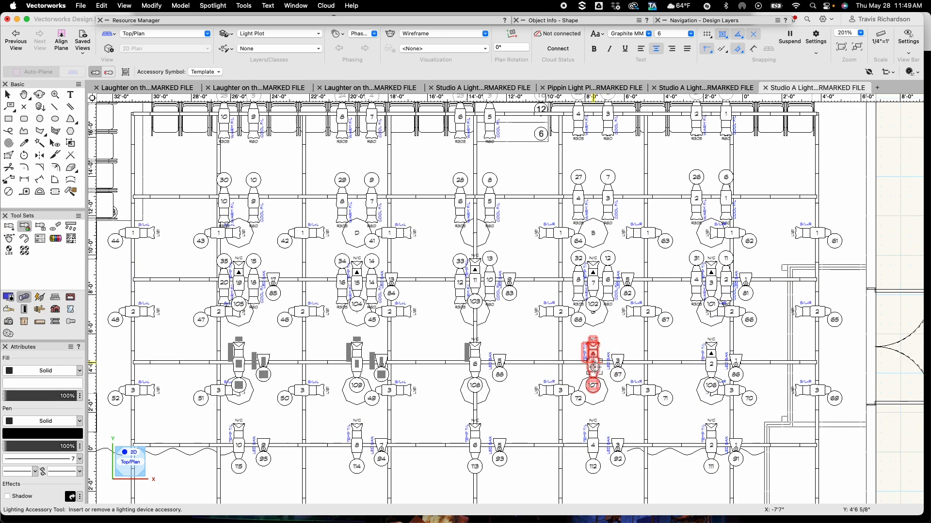
left_click(481, 361)
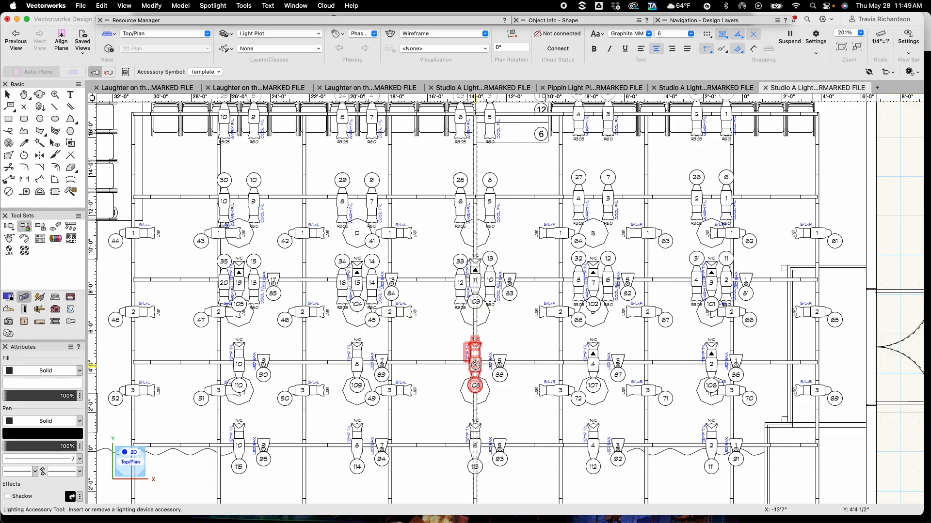
left_click(357, 363)
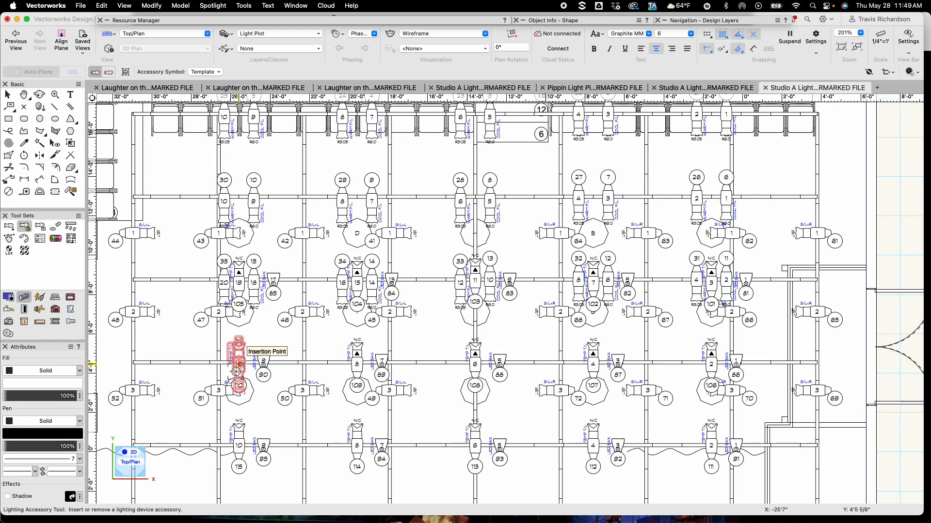
left_click(237, 374)
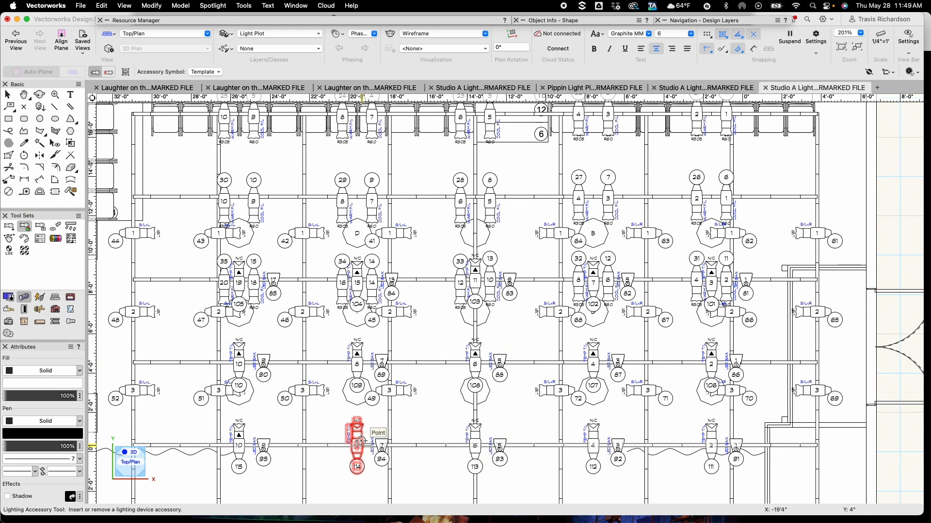
Add the Template accessory to the four Source 4 fixtures on the lowest electric
left_click(359, 441)
left_click(477, 440)
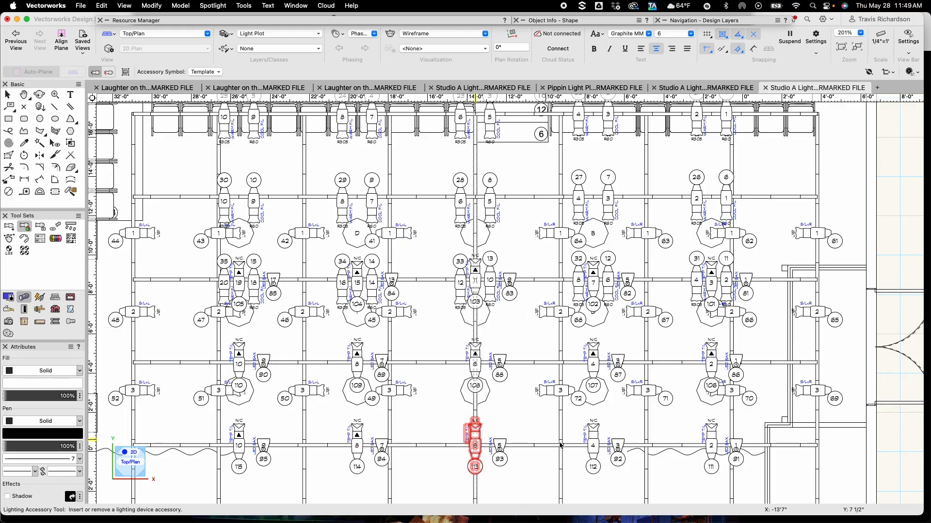
left_click(592, 437)
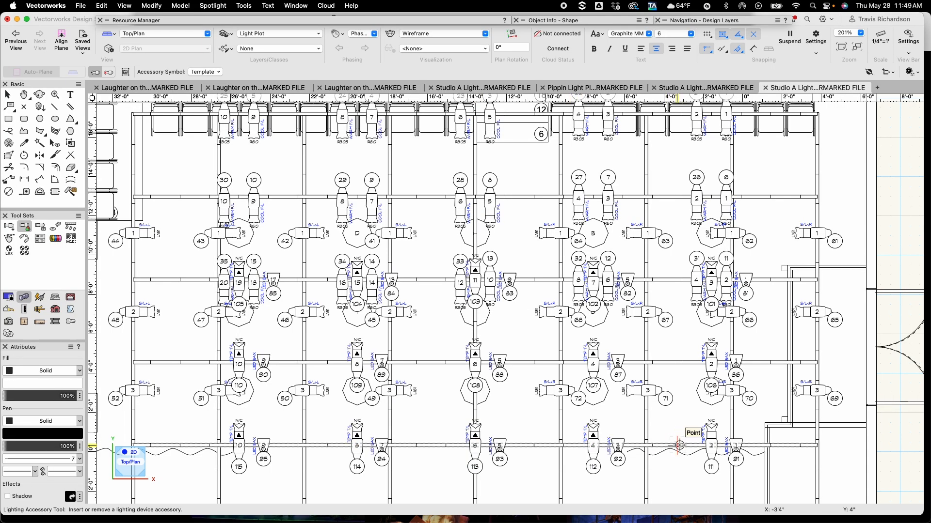
left_click(707, 442)
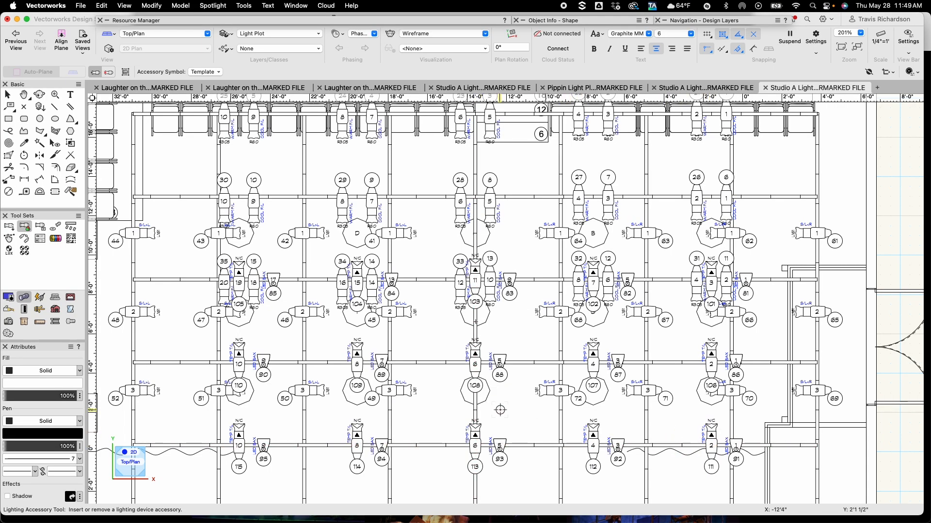
key("x")
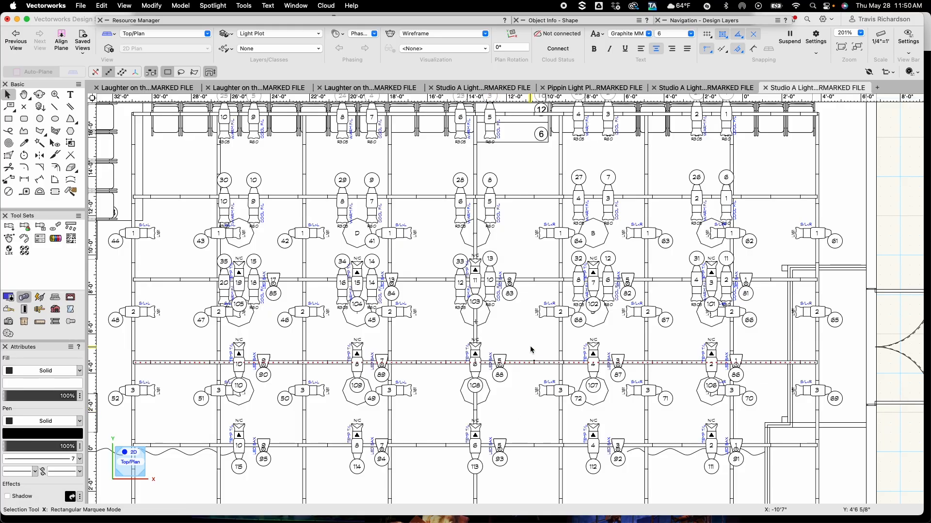
left_click(362, 376)
scroll(362, 381, "up", 5)
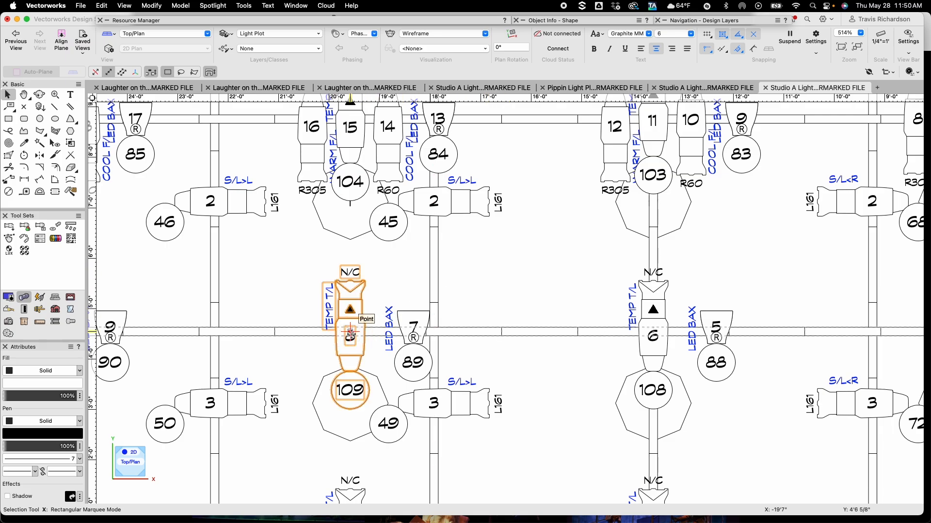
left_click_drag(350, 333, 249, 333)
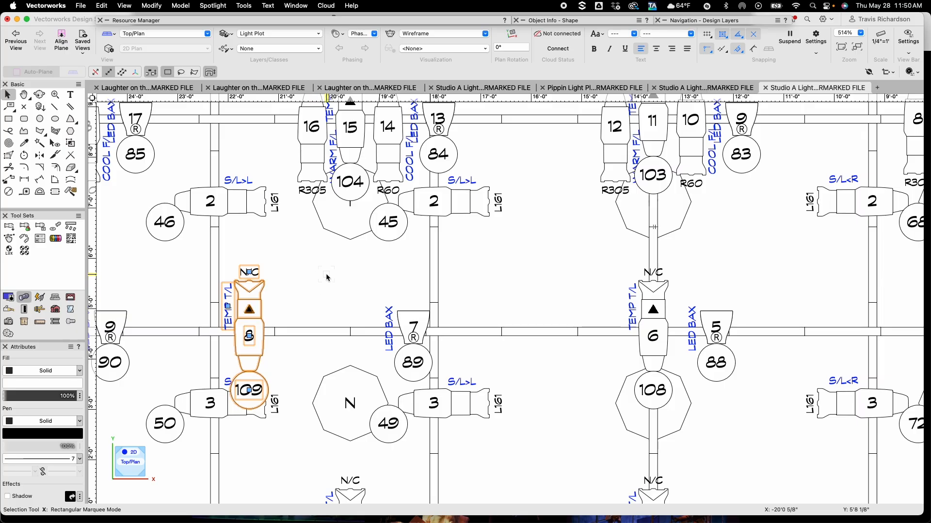
key("super+z")
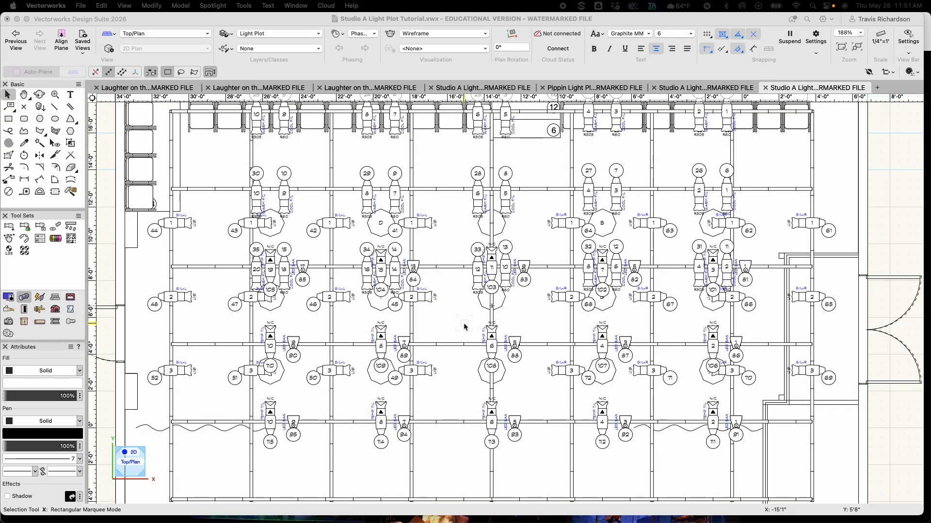
left_click(464, 327)
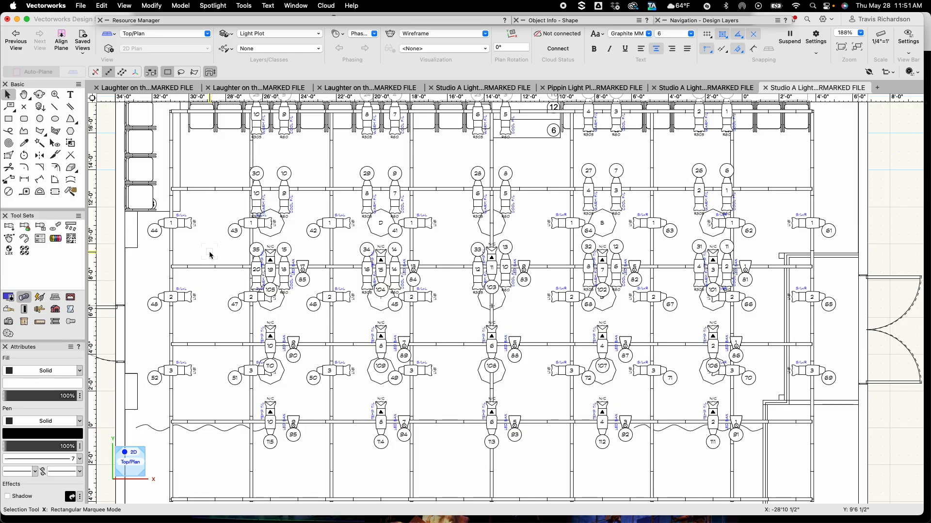
Place a plain ETC Source 4 36deg symbol from the Studio A Light Plot Tutorial file in the empty area beside the plan
key("u")
scroll(881, 206, "down", 3)
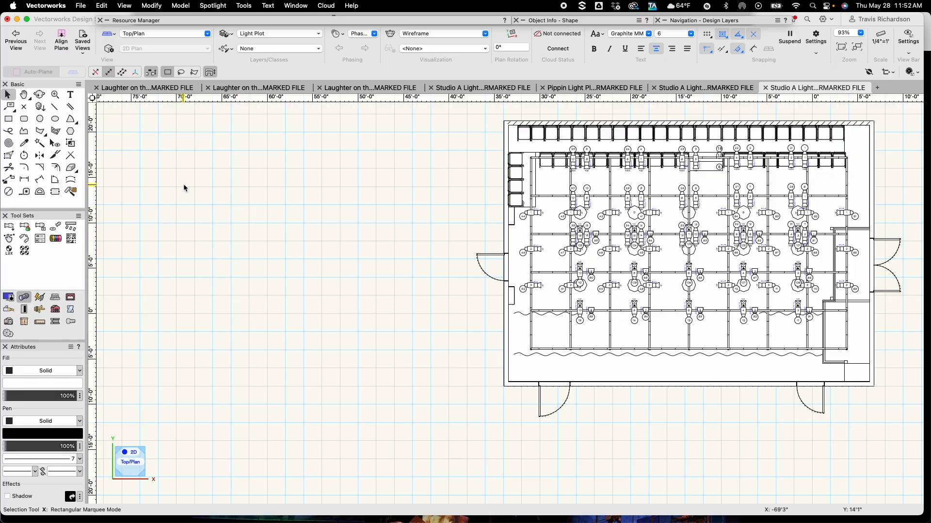
left_click(192, 21)
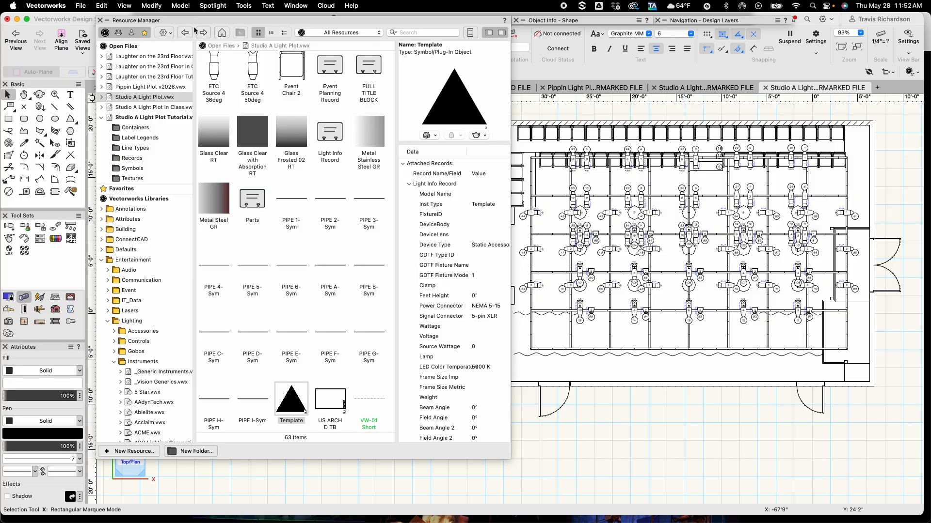
left_click(143, 119)
left_click(143, 118)
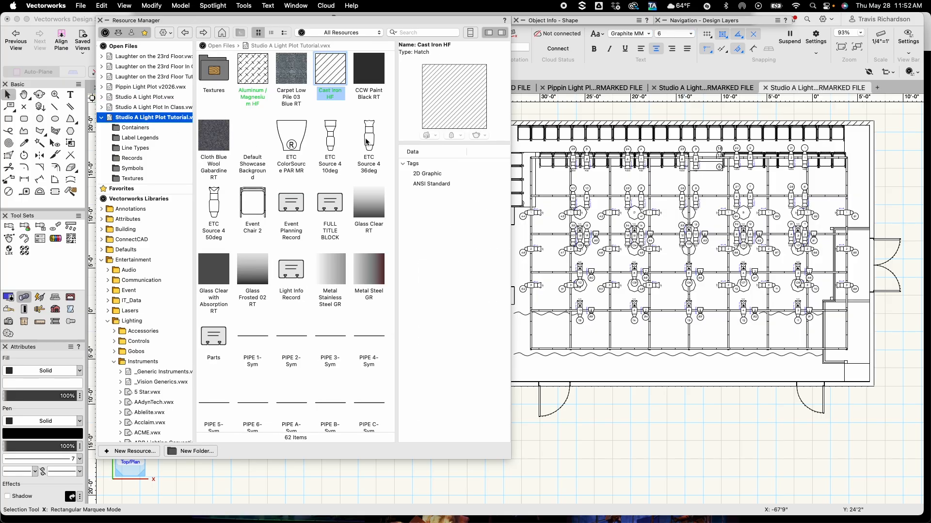
double_click(369, 139)
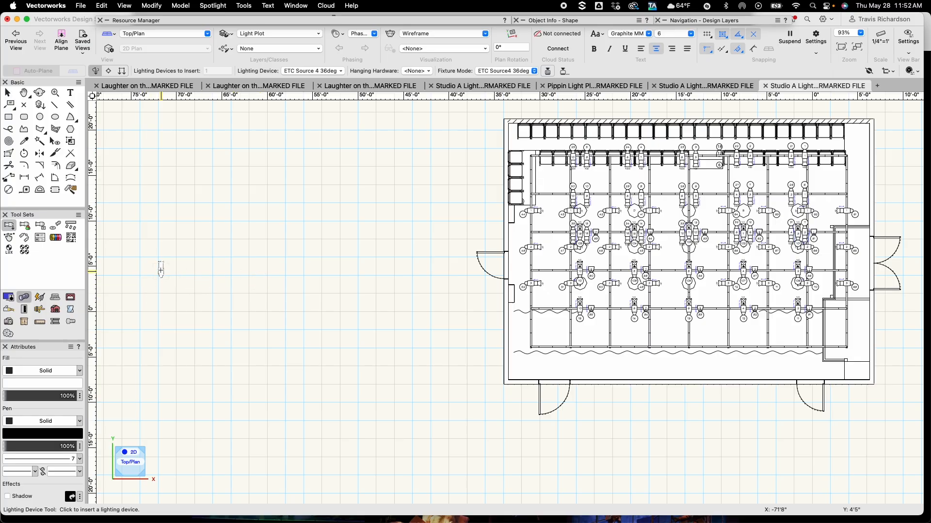
left_click(39, 107)
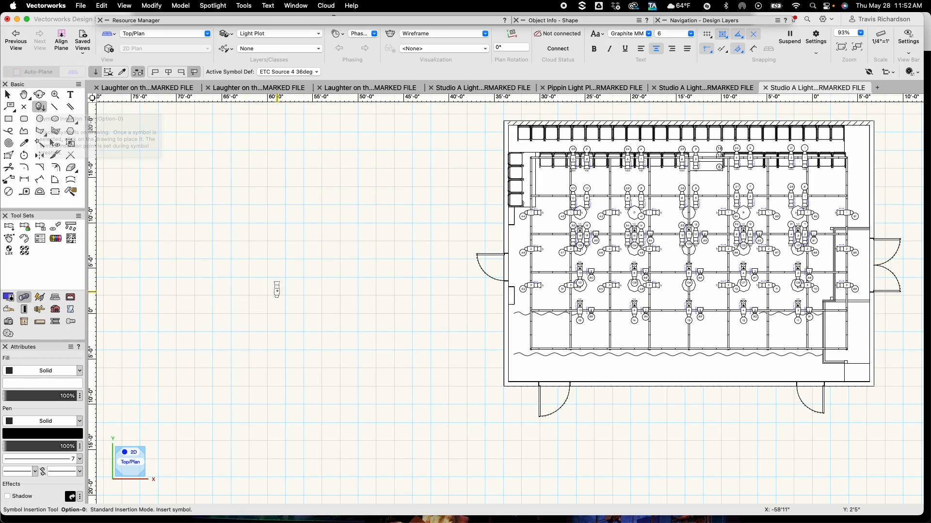
left_click(269, 282)
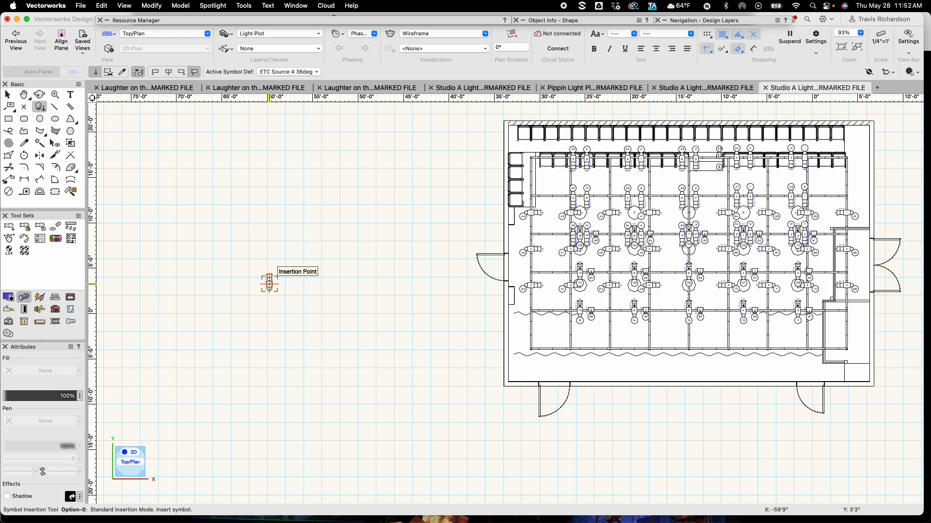
key("x")
Nudge the Source 4 36deg symbol a little to the right
scroll(275, 313, "up", 5)
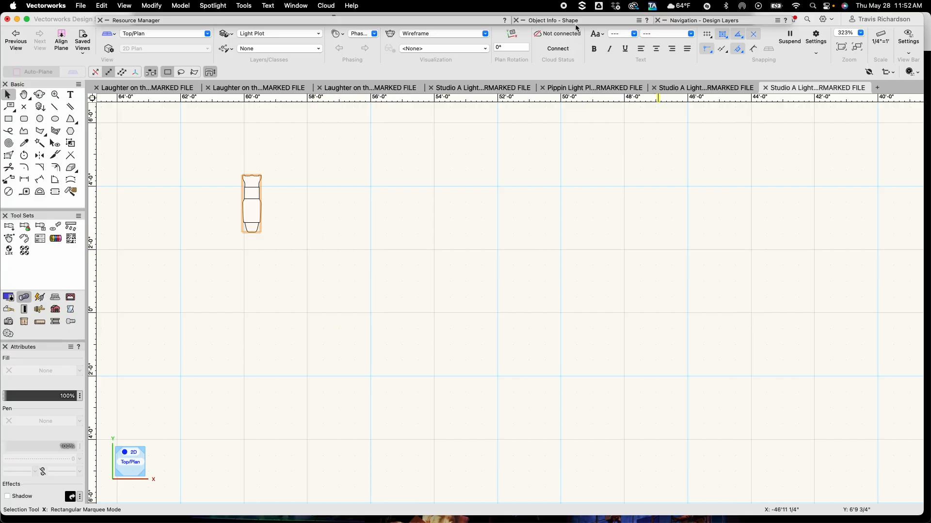
mouse_move(578, 23)
scroll(366, 241, "down", 5)
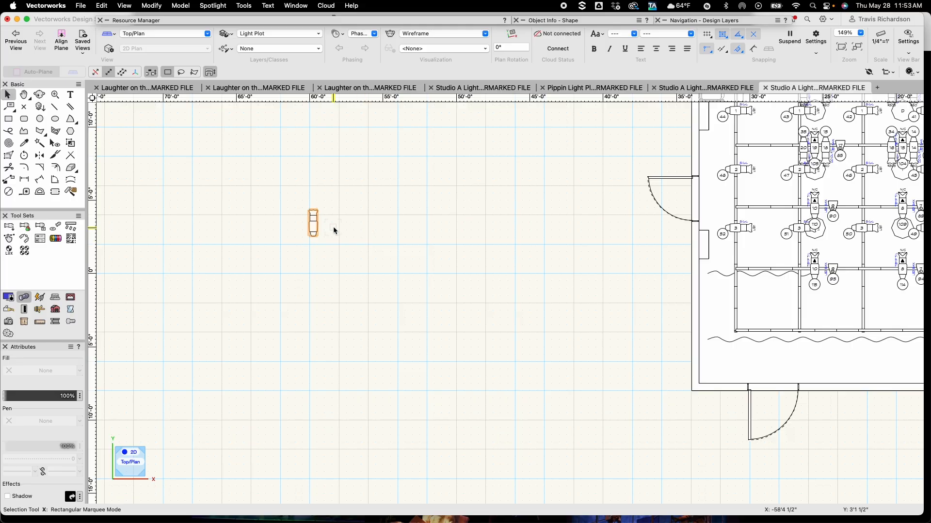
left_click_drag(313, 225, 354, 225)
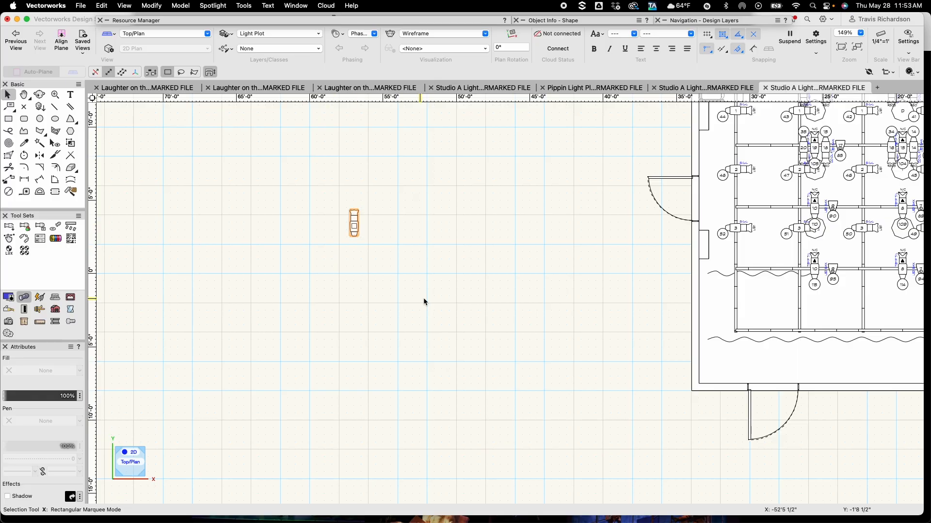
Insert a plain ETC Source 4 50deg symbol at the same spot as the 36deg symbol
left_click(202, 19)
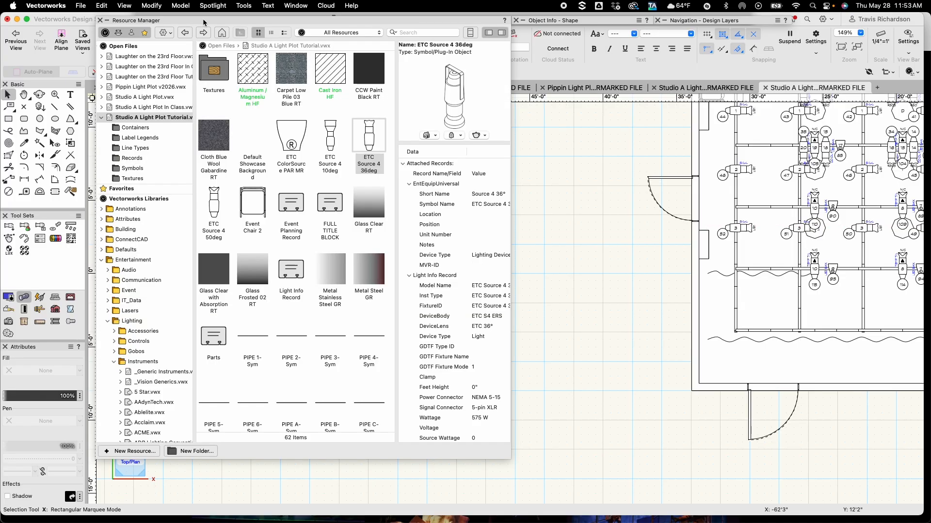
double_click(214, 209)
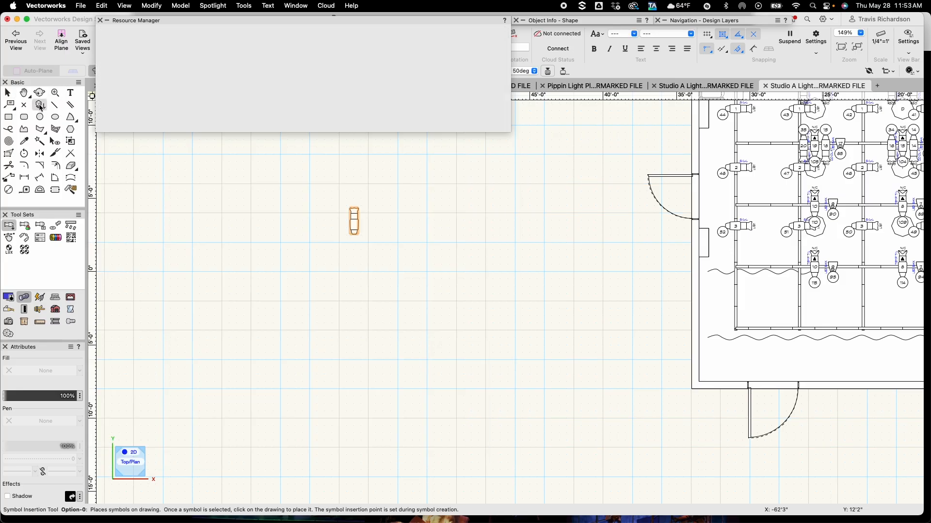
left_click(41, 107)
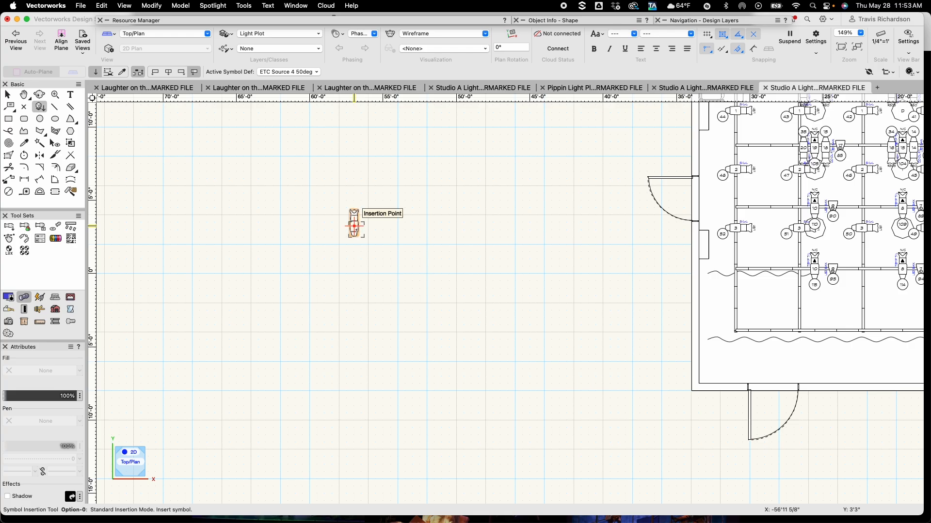
key("x")
scroll(396, 238, "up", 3)
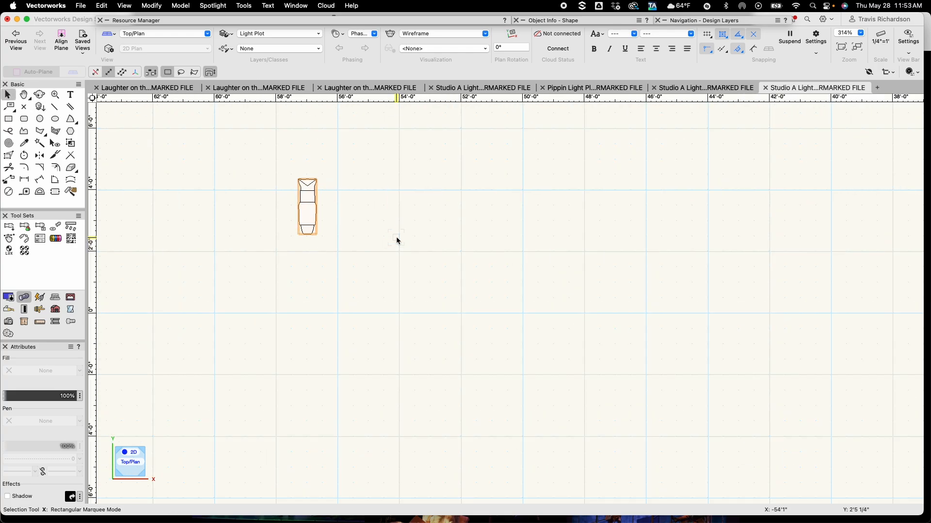
Move the Source 4 50deg symbol 1'6" along X so it sits beside the 36deg symbol
key("super+m")
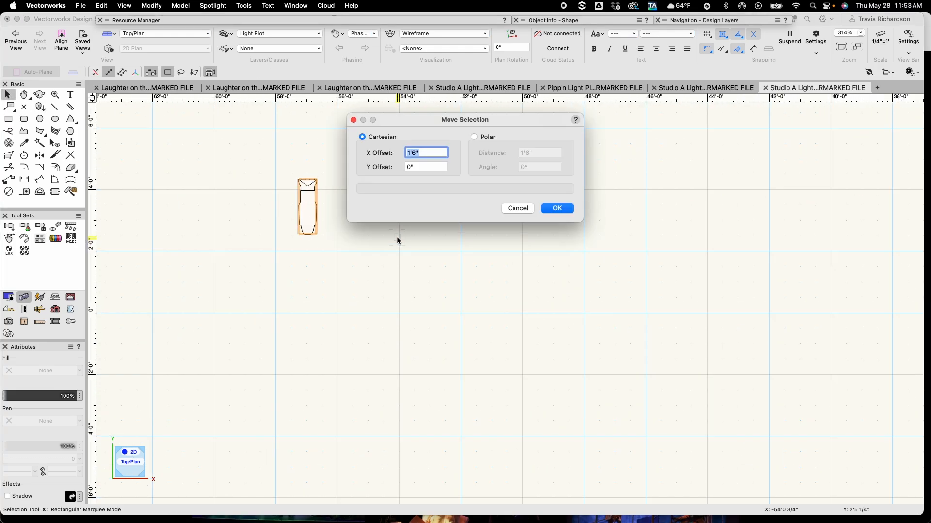
key("Return")
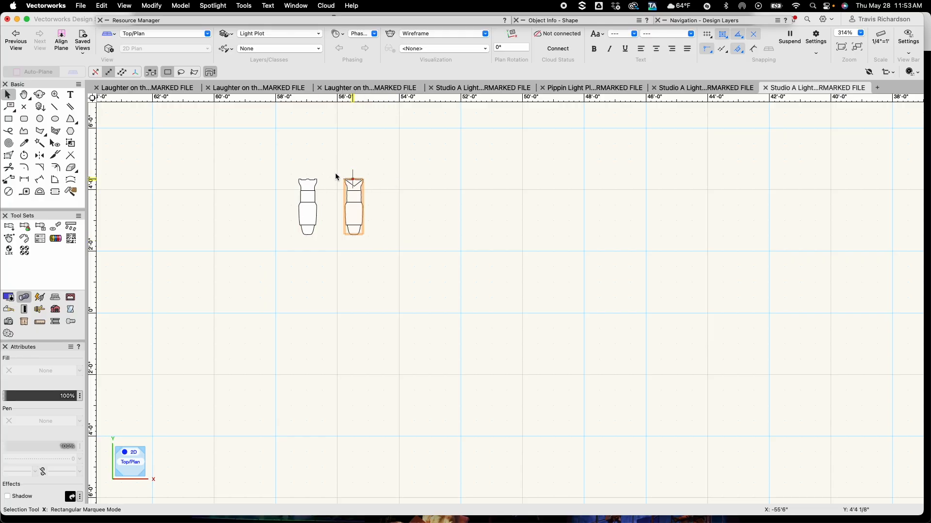
left_click(400, 236)
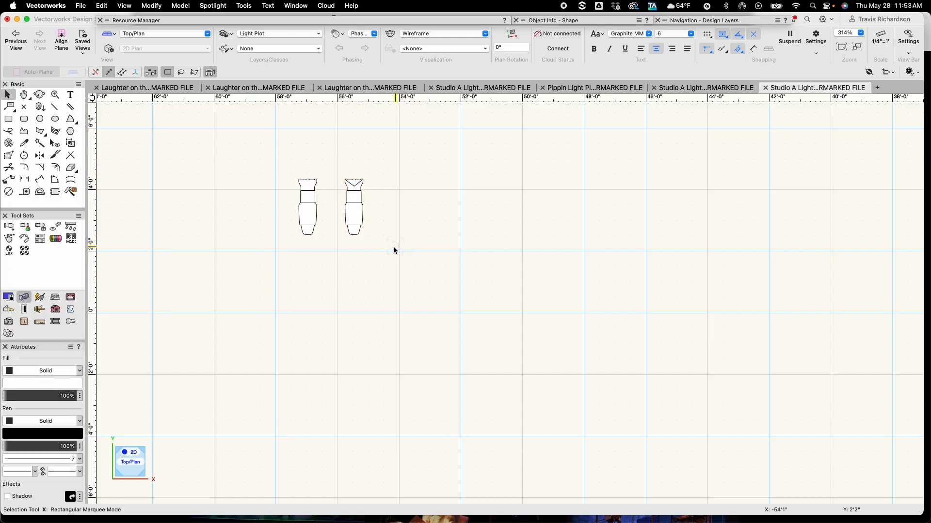
Insert a plain ETC ColorSource PAR MR symbol centred below the two Source 4 symbols
mouse_move(284, 20)
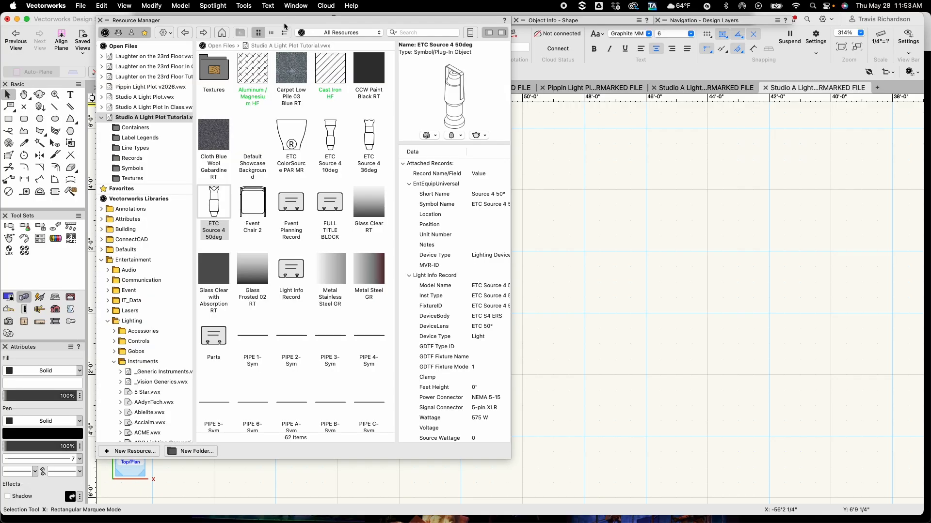
double_click(294, 137)
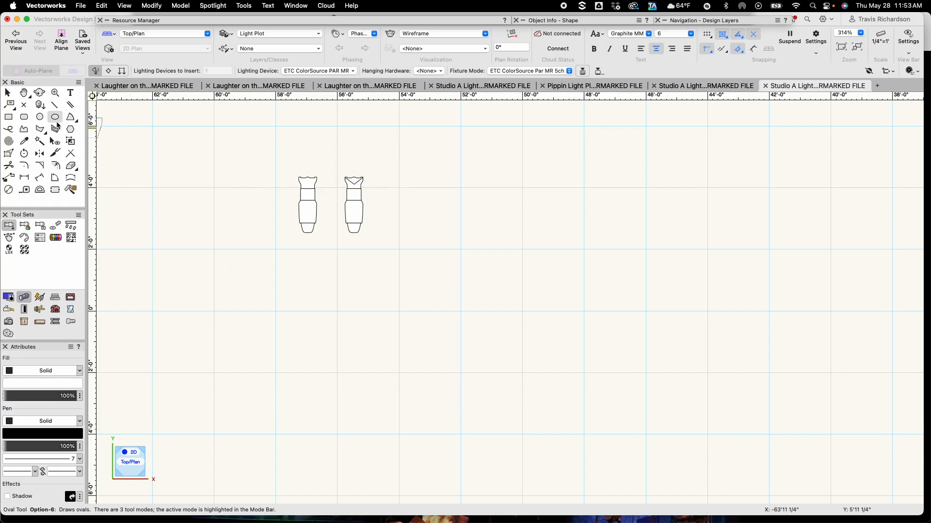
left_click(40, 106)
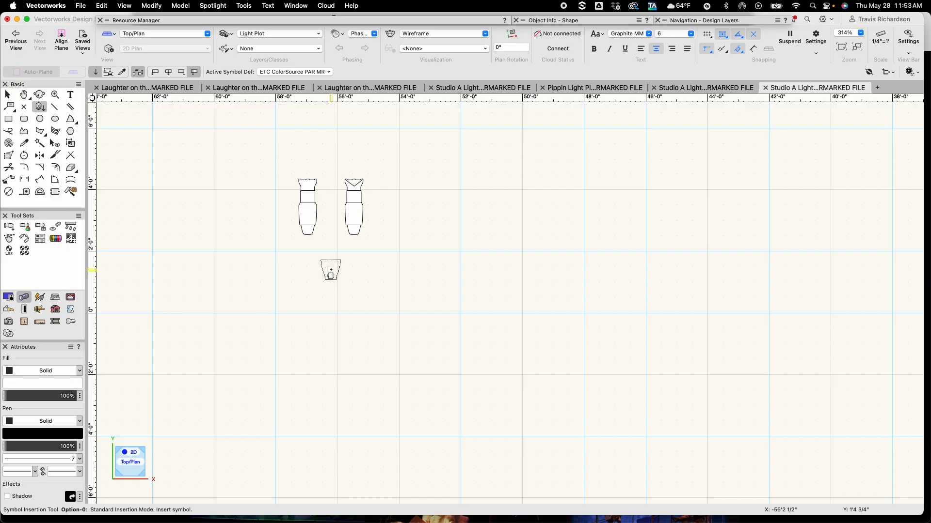
left_click(353, 213)
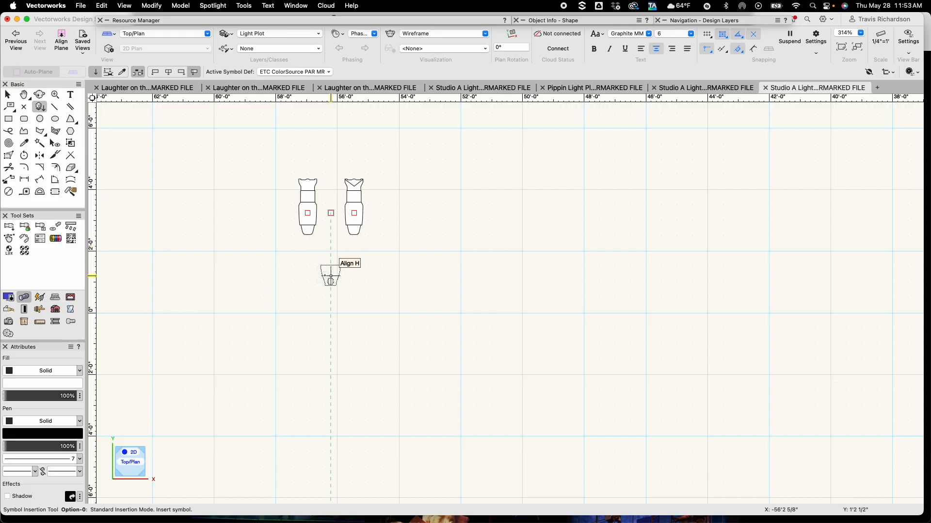
left_click(330, 277)
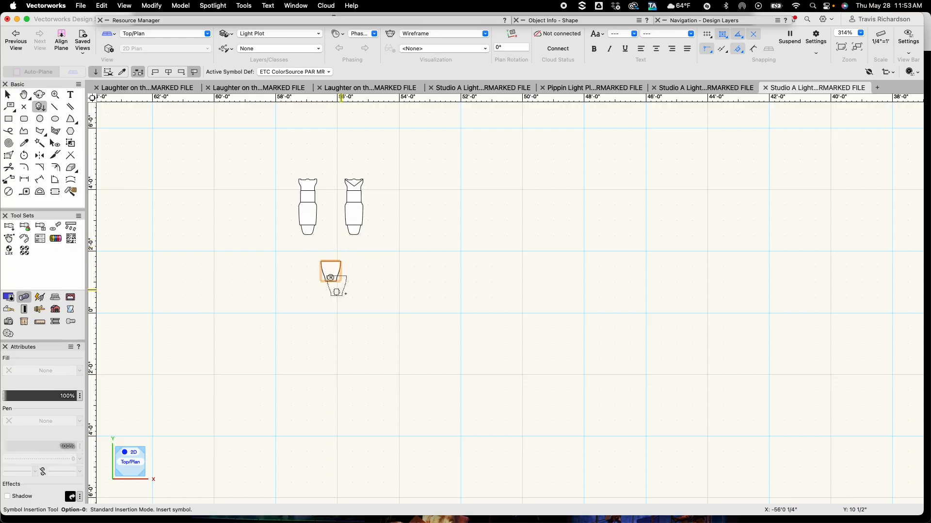
key("x")
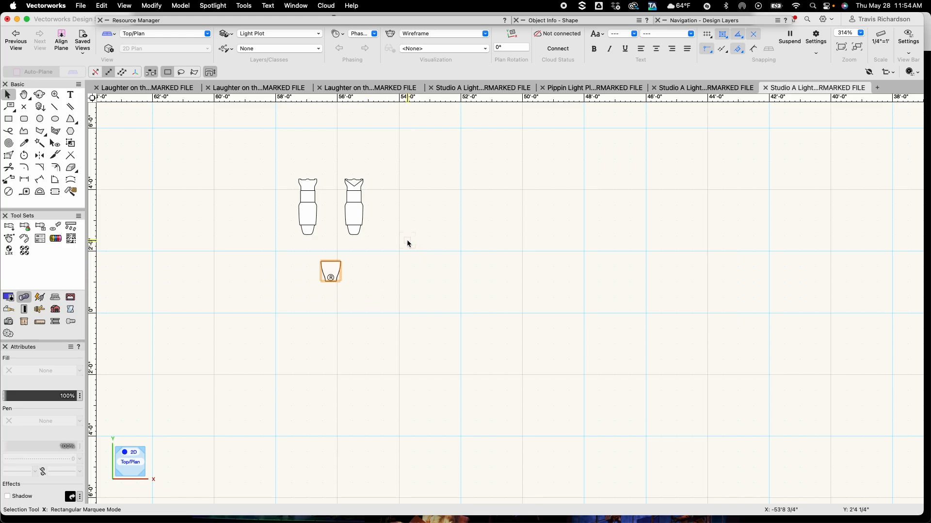
left_click(384, 268)
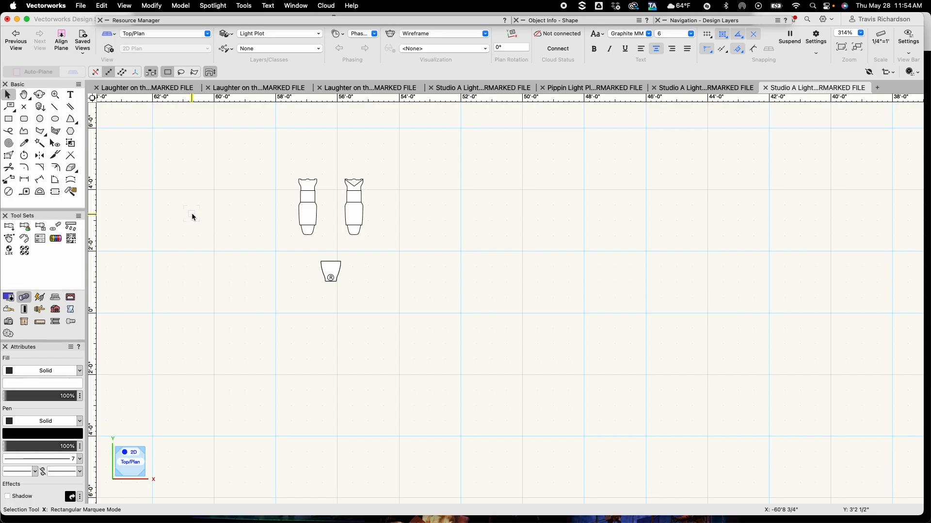
Add a bold 8-point text label reading "INSTRUMENT KEY" to the left of the fixture symbols
key("1")
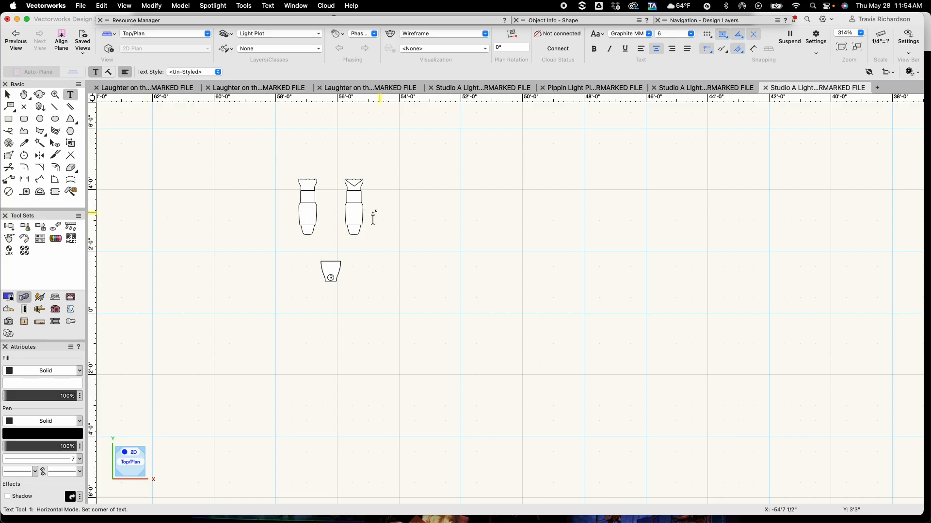
left_click(146, 189)
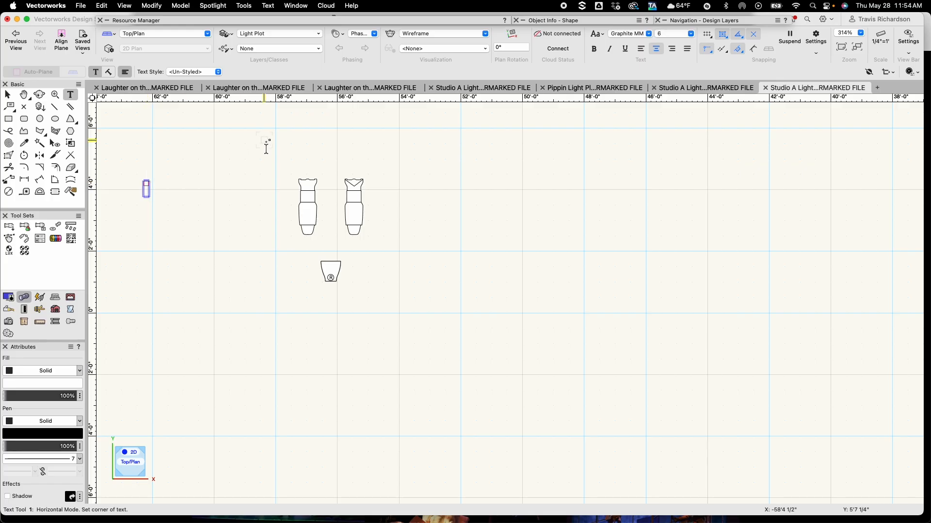
left_click(592, 49)
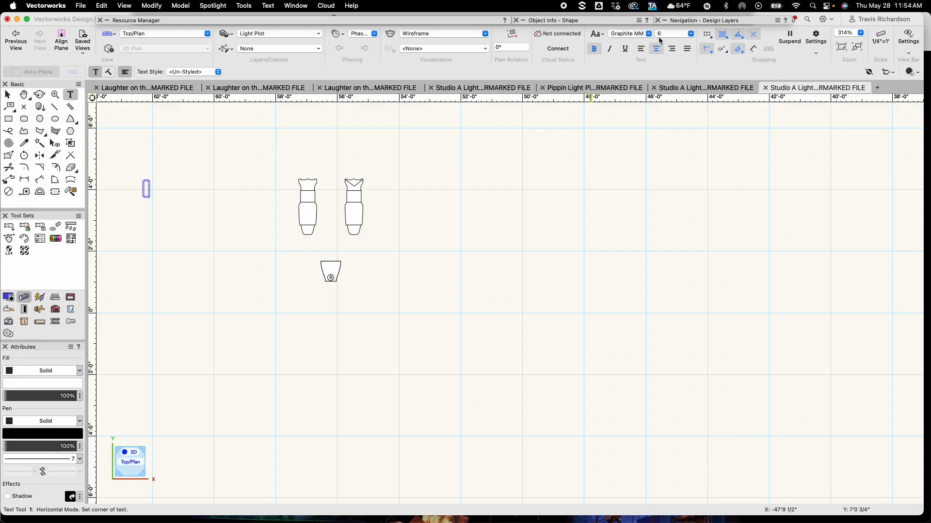
left_click(690, 33)
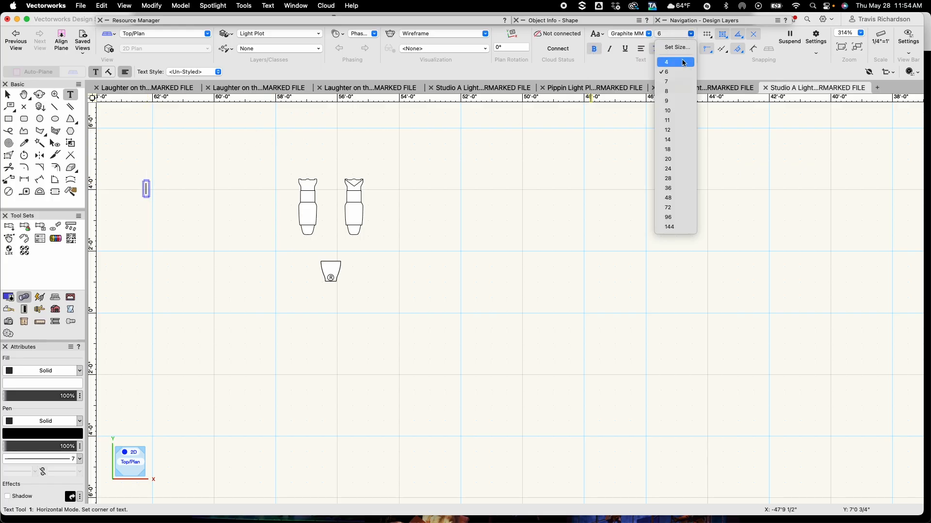
left_click(676, 90)
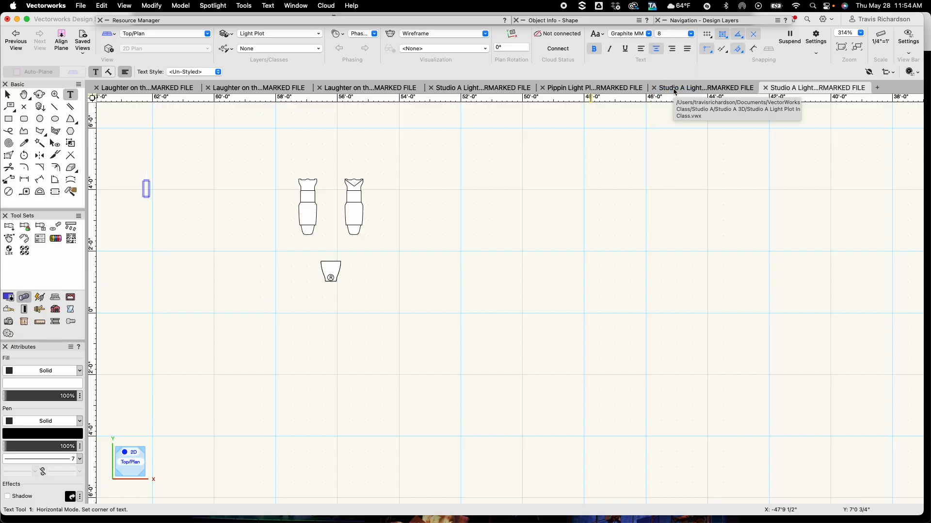
type("INSTRUM")
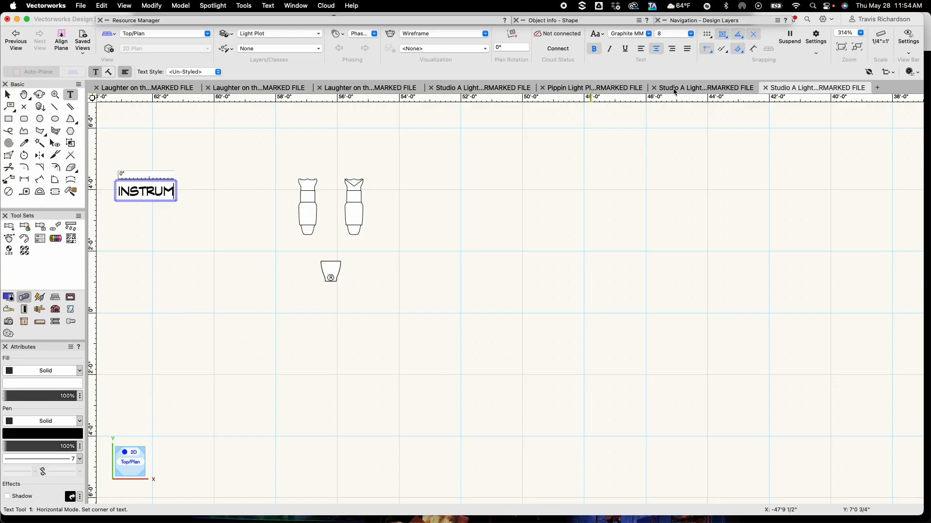
type("ENT KEY")
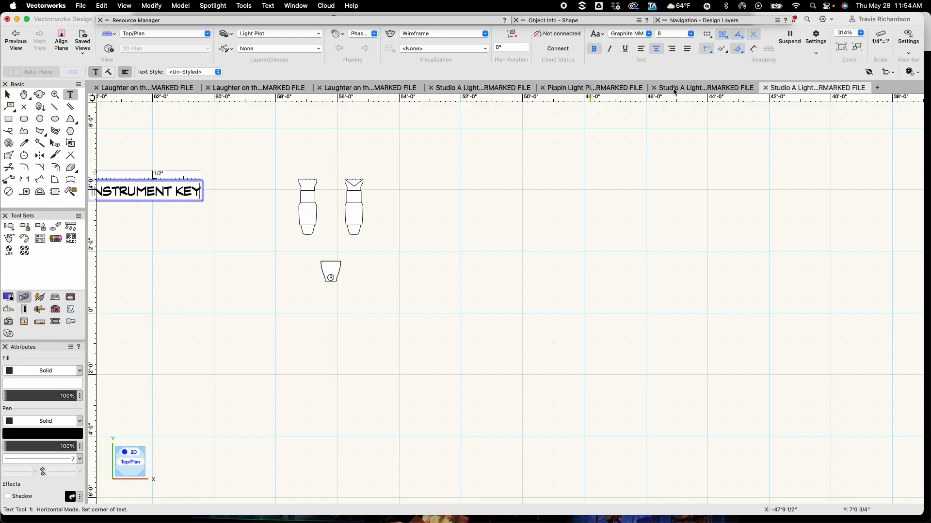
key("Escape")
Duplicate the title label directly below it and change the copy's text to "ACCESSORIES"
key("x")
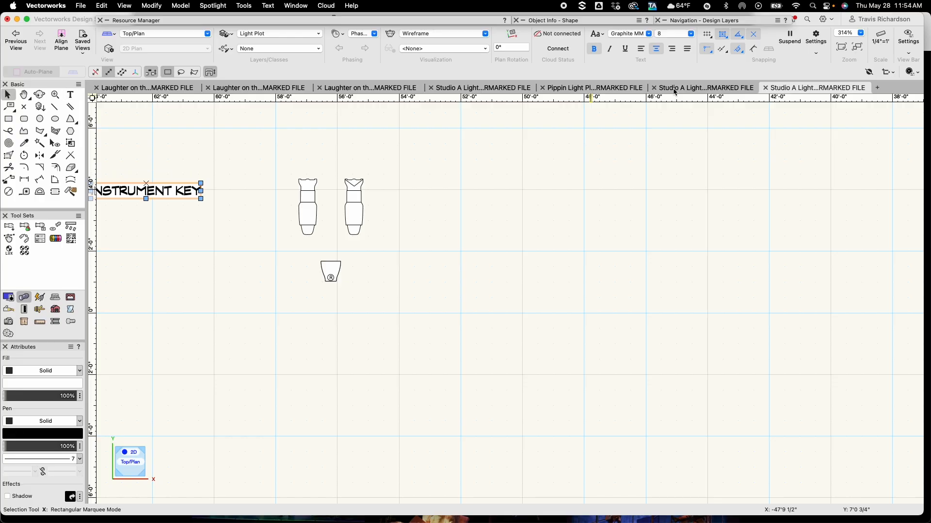
key("h")
left_click_drag(218, 214, 322, 210)
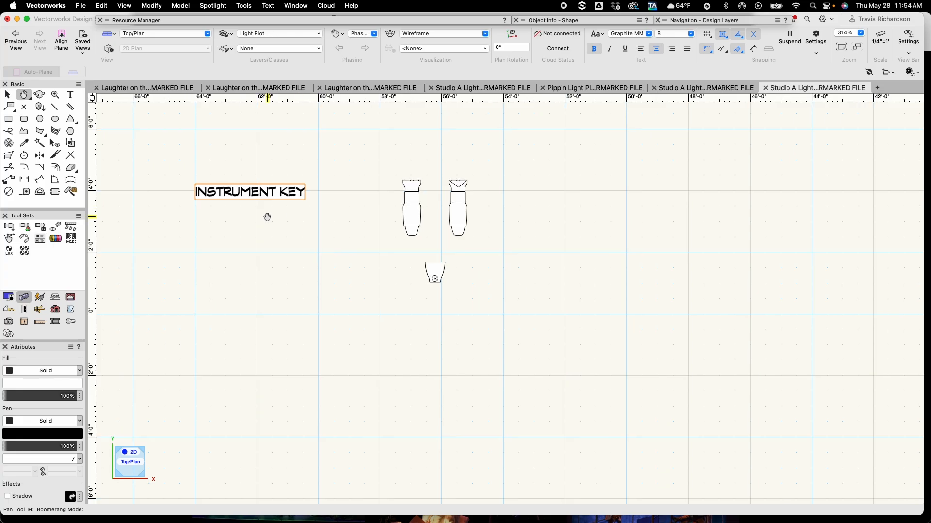
left_click_drag(266, 216, 300, 216)
key("x")
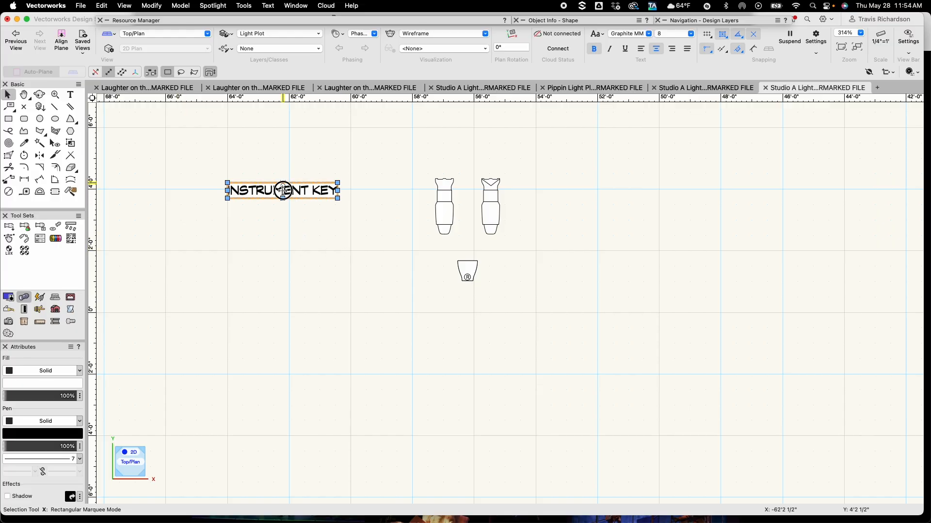
left_click_drag(283, 184, 283, 220, "alt")
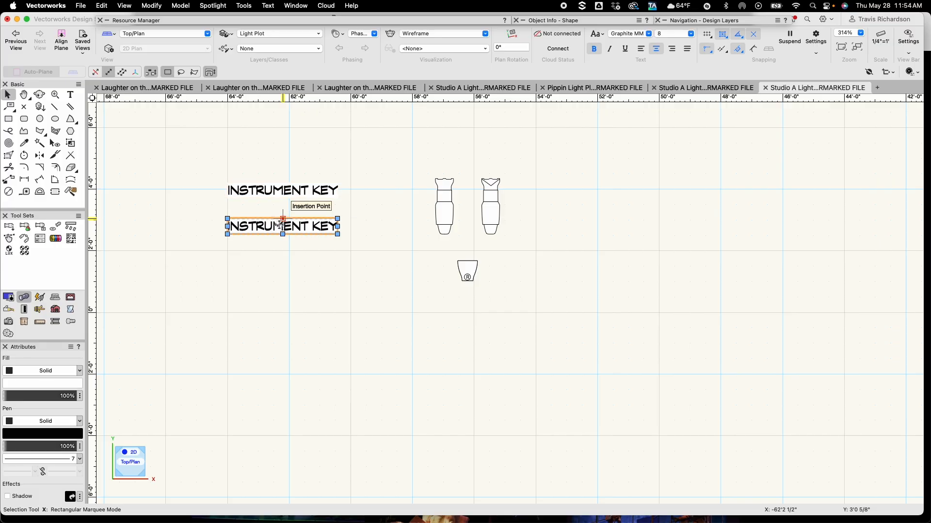
double_click(280, 226)
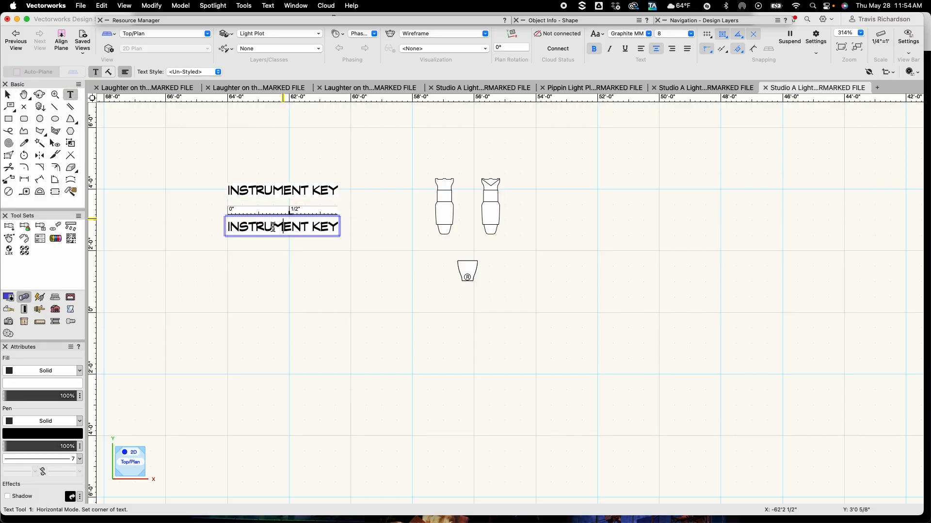
triple_click(261, 227)
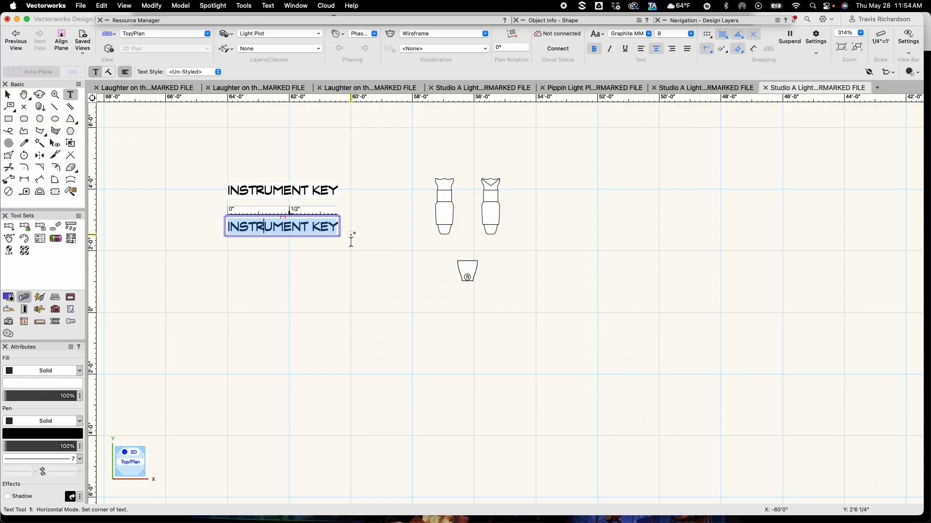
type("ACCESSORIES")
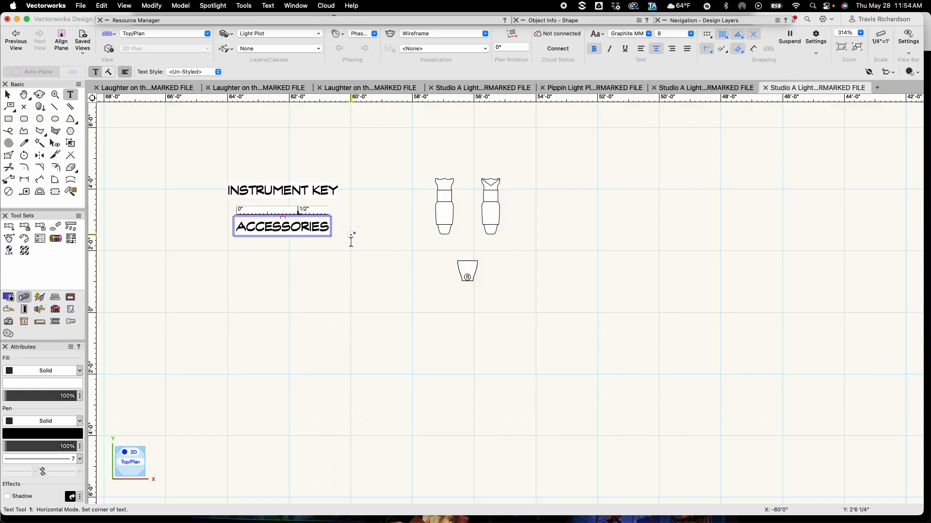
key("Escape")
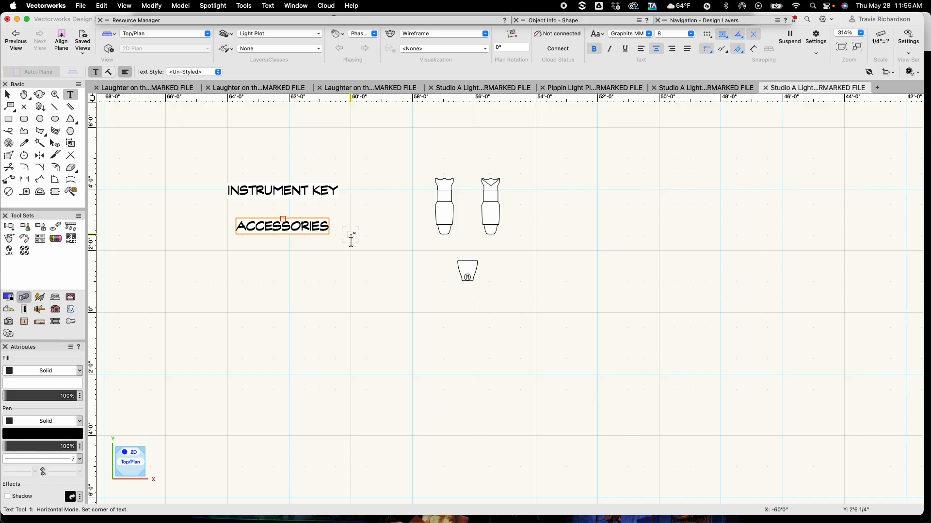
Duplicate the ACCESSORIES label directly below it, change the copy's text to "TYPICAL", and deselect it
key("x")
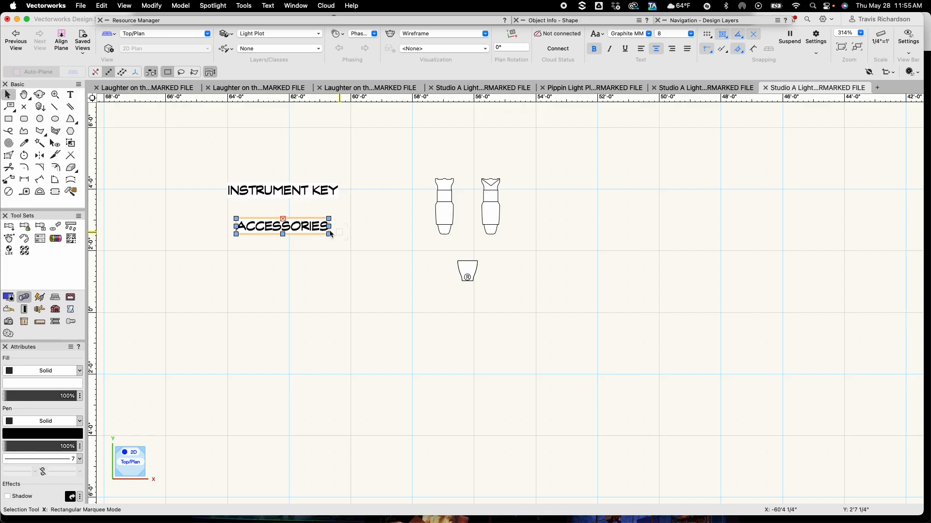
left_click_drag(283, 220, 283, 257, "alt")
double_click(281, 265)
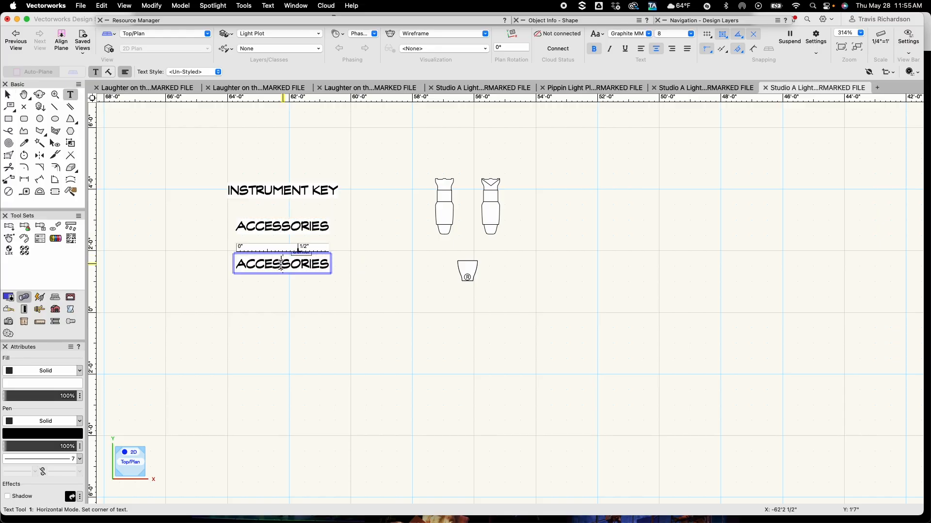
double_click(285, 265)
left_click(285, 265)
double_click(284, 265)
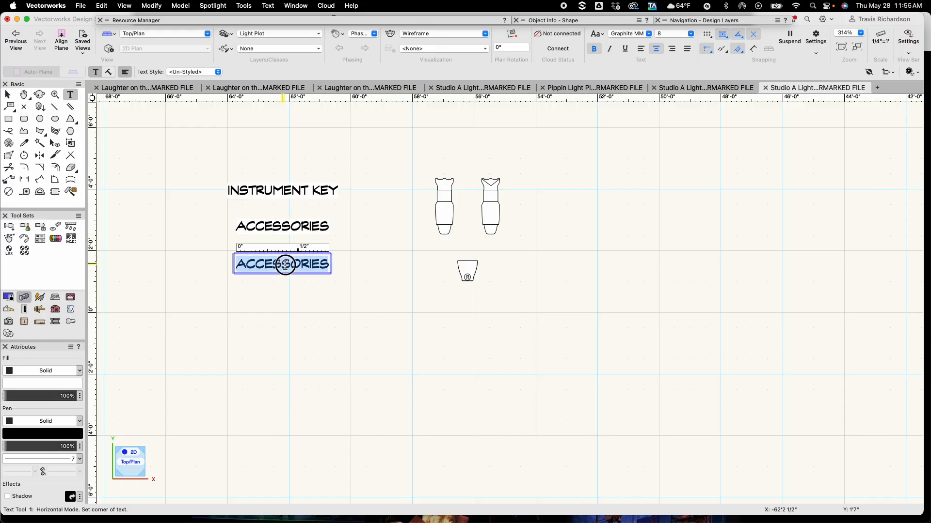
key("BackSpace")
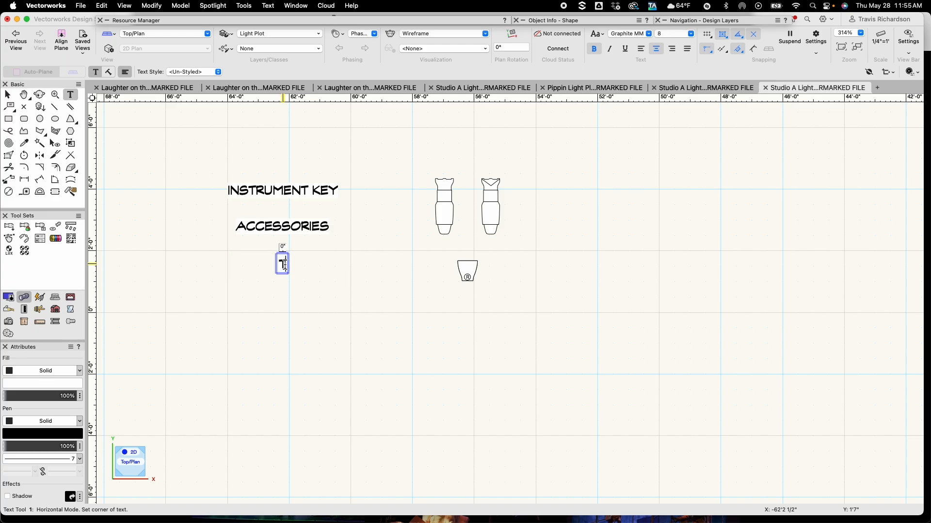
type("TYPIC")
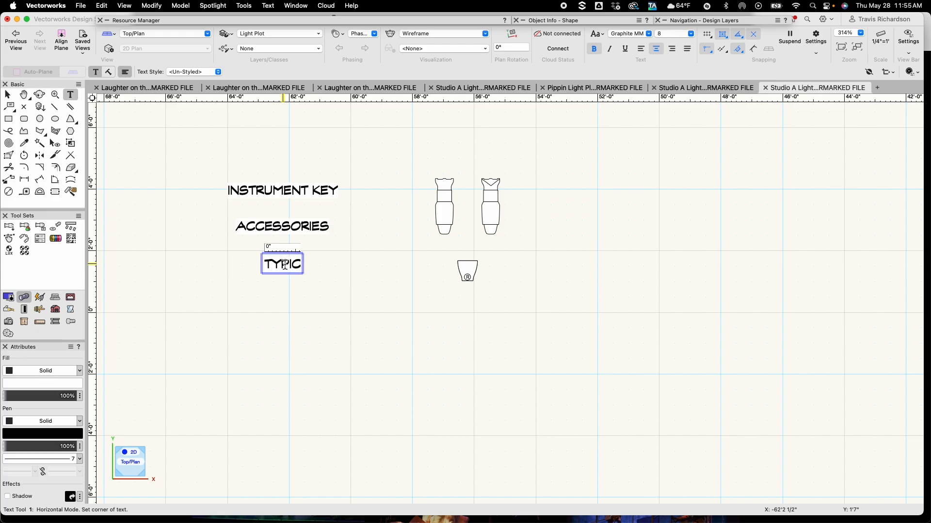
type("AL")
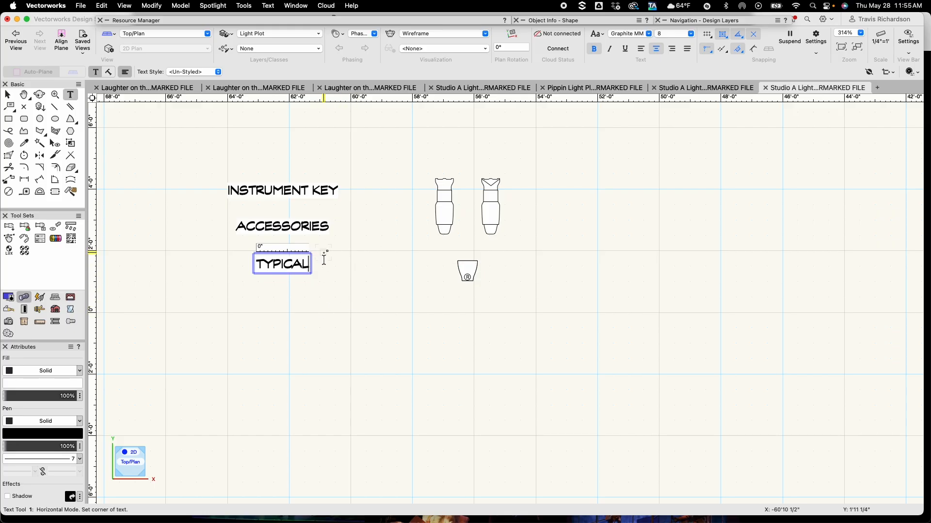
key("Escape")
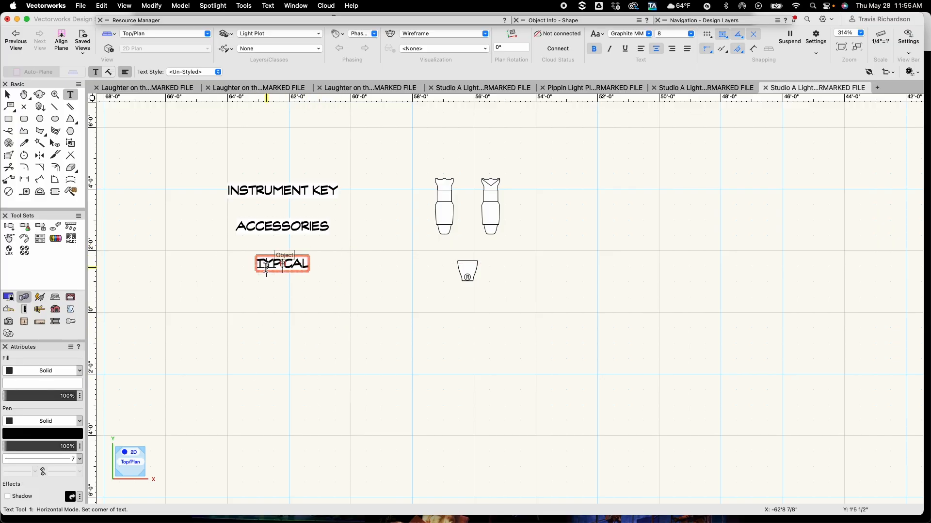
key("x")
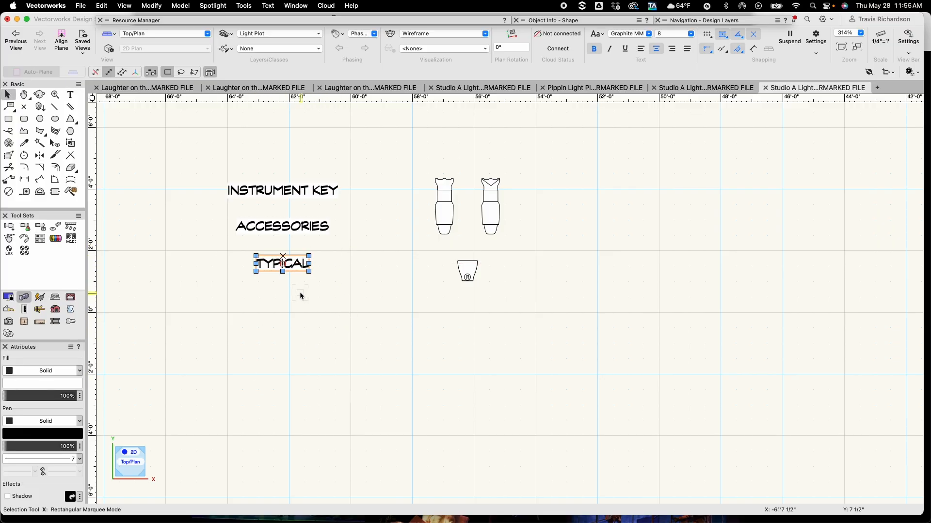
left_click(300, 296)
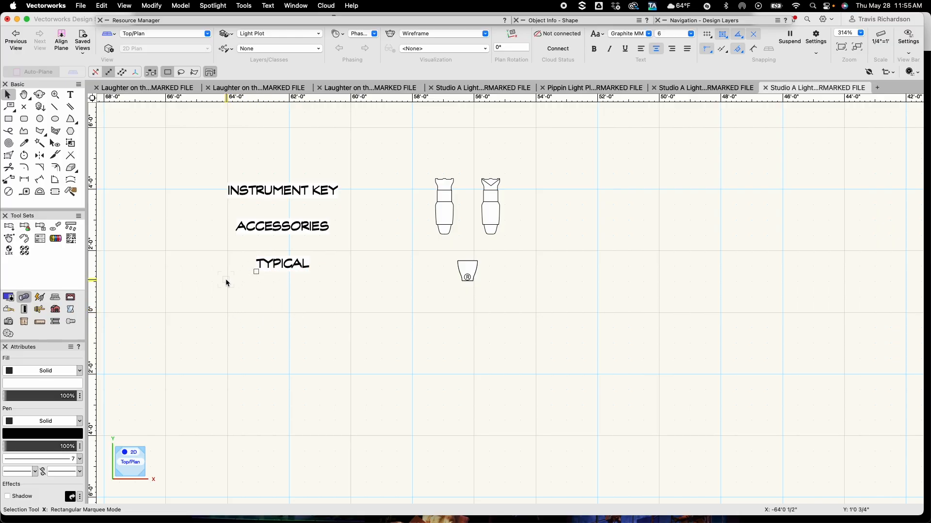
Duplicate the TYPICAL label directly below it and change the copy's text to "ETC SOURCE 4 ERS"
left_click(292, 264)
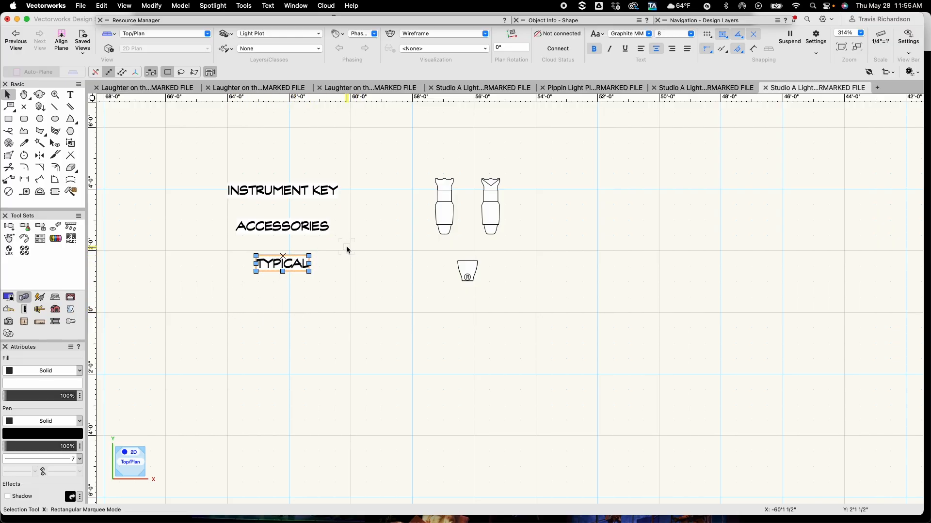
left_click_drag(282, 256, 282, 289)
double_click(283, 297)
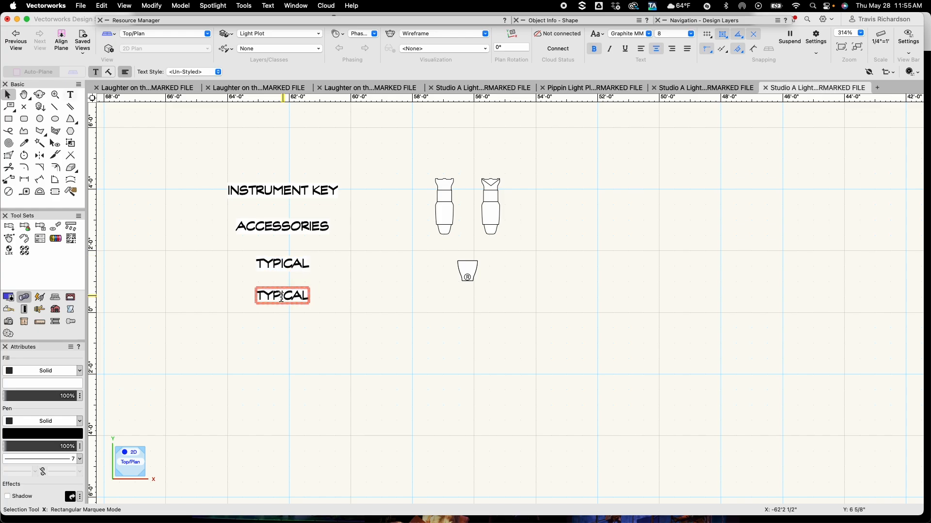
double_click(277, 297)
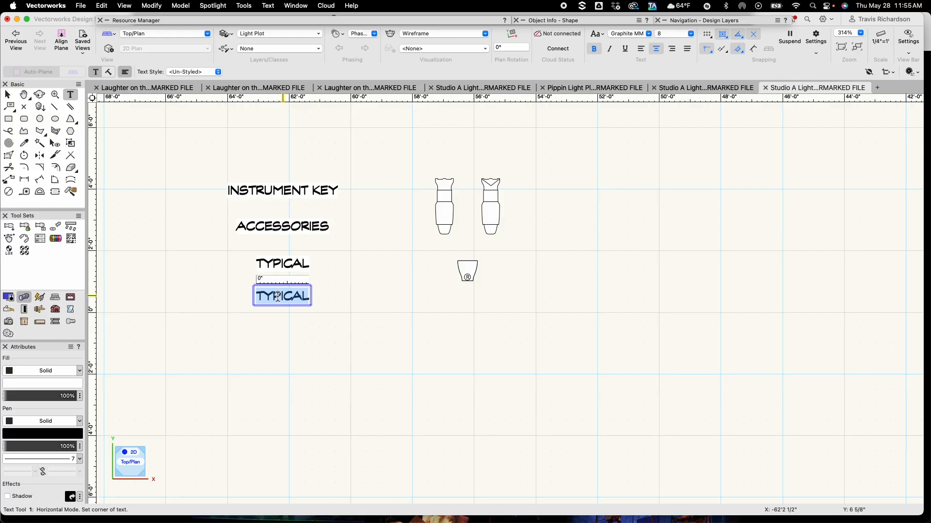
type("ETC SOUR")
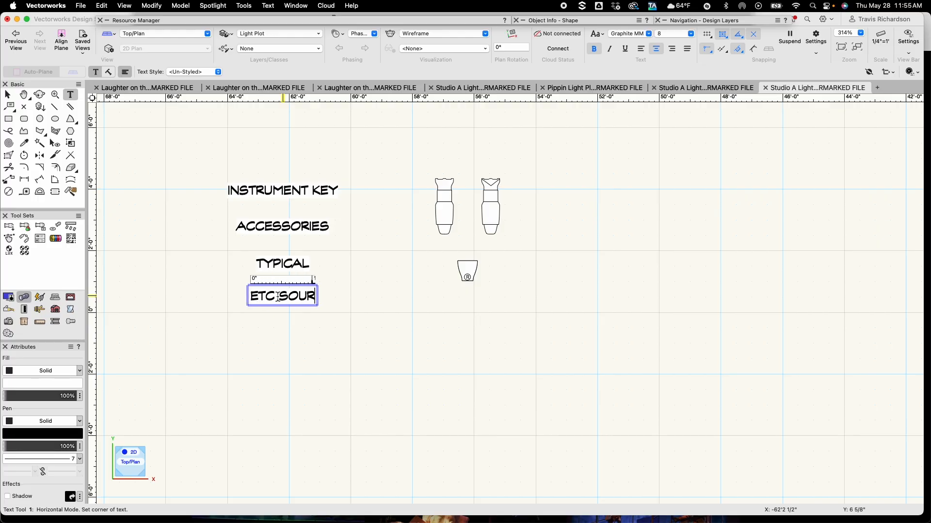
type("CE 4")
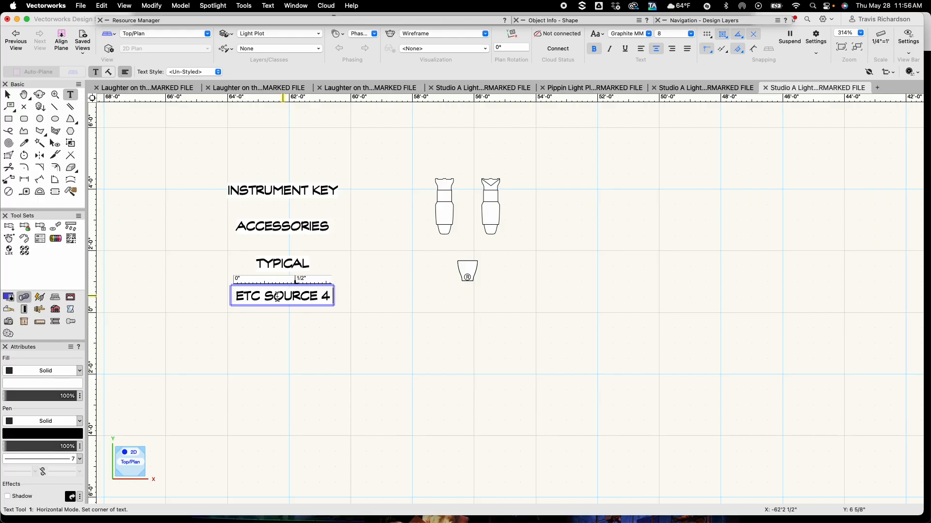
type(" ERS")
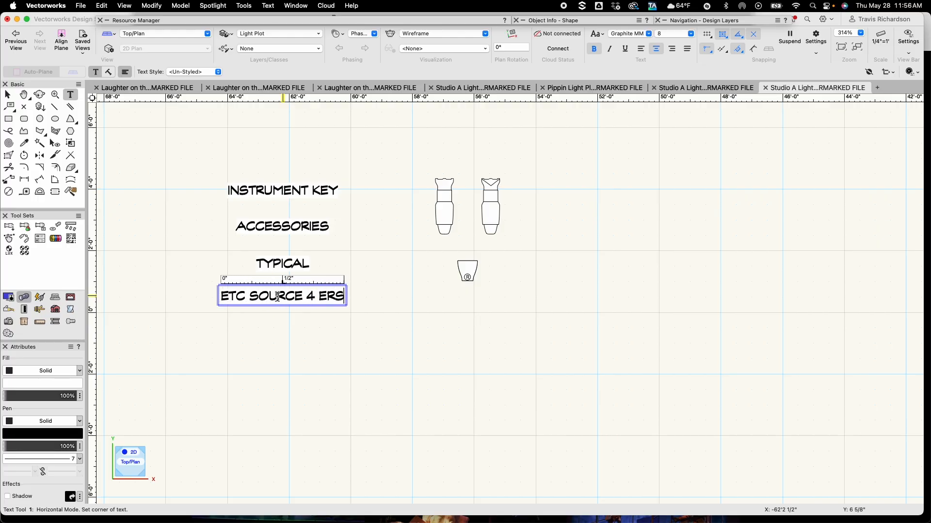
key("Return")
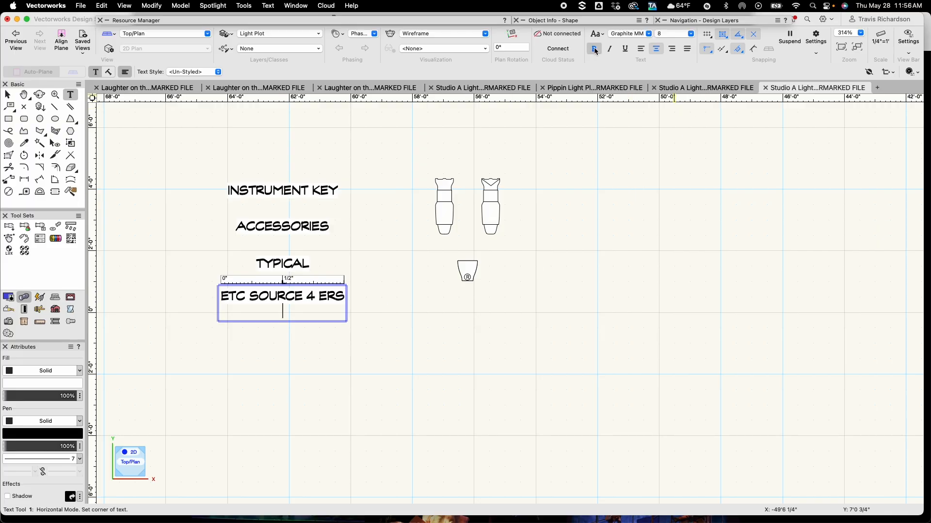
left_click(673, 34)
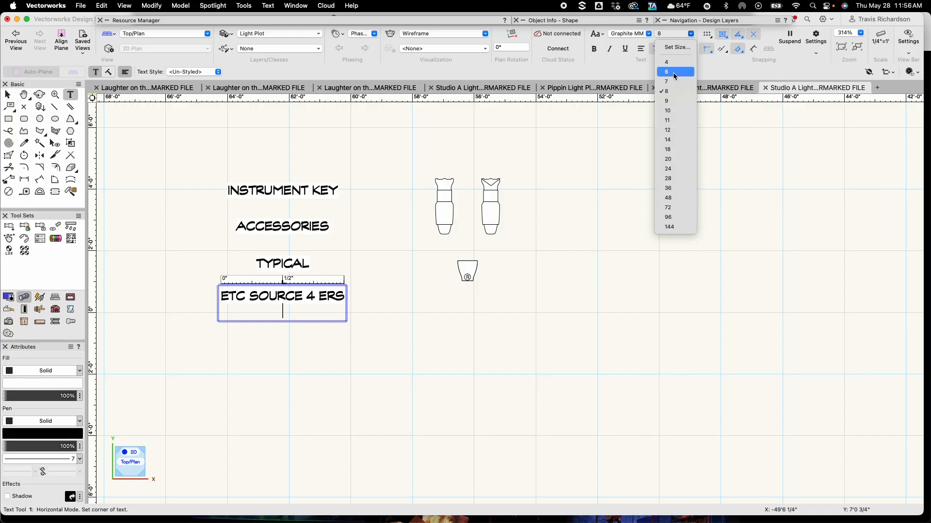
left_click(673, 72)
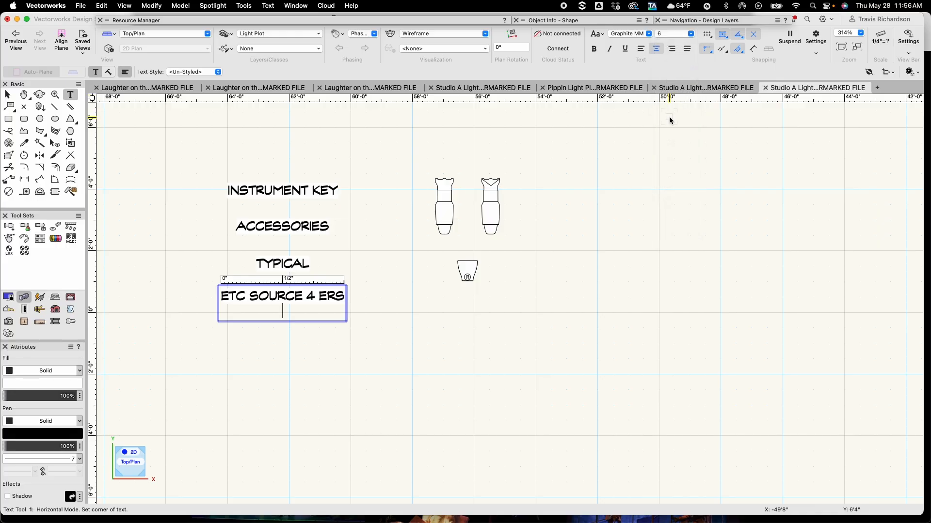
type("@")
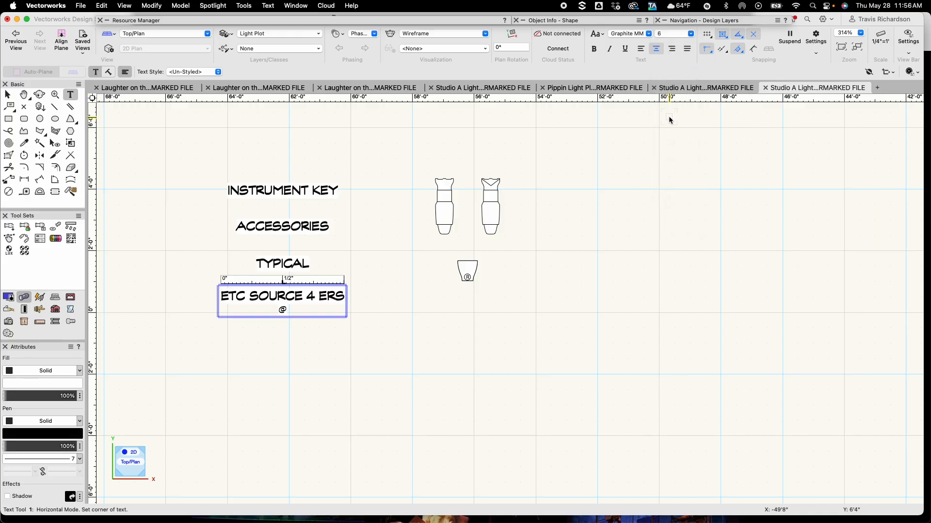
type("575w")
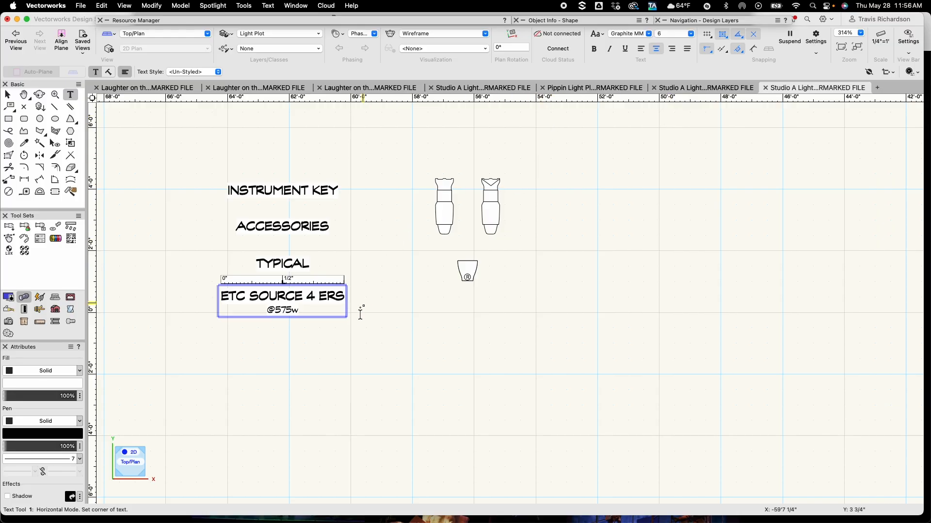
key("Escape")
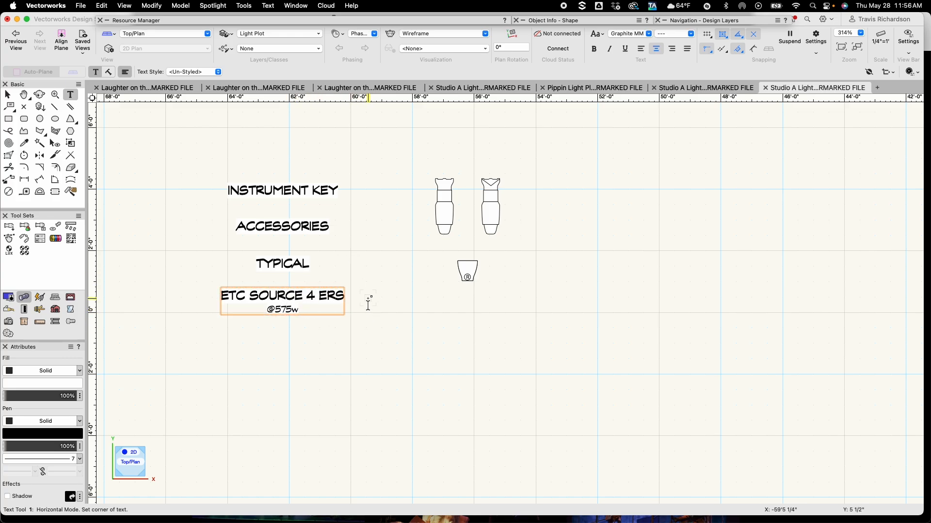
Duplicate the ETC Source 4 label below it and change the copy's first line to "ETC COLOR SOURCE PAR" across two lines
key("x")
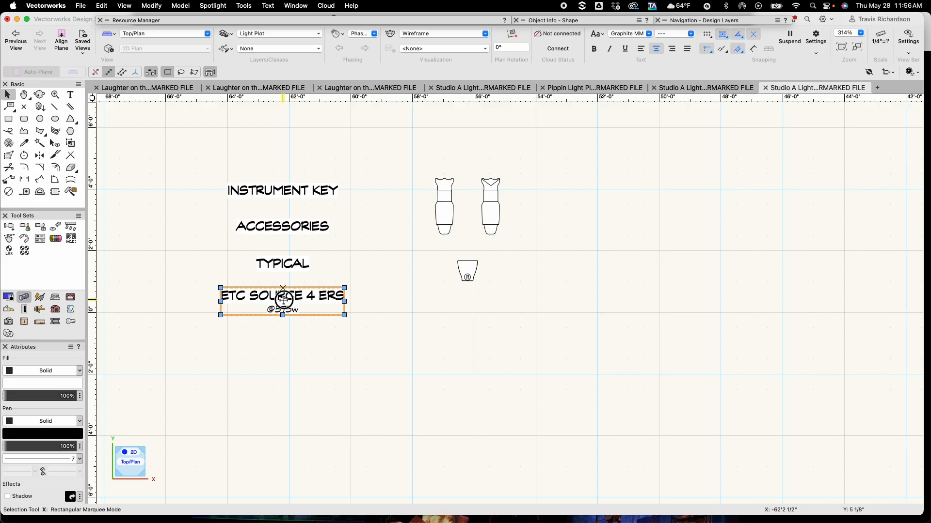
left_click_drag(284, 300, 283, 342, "alt")
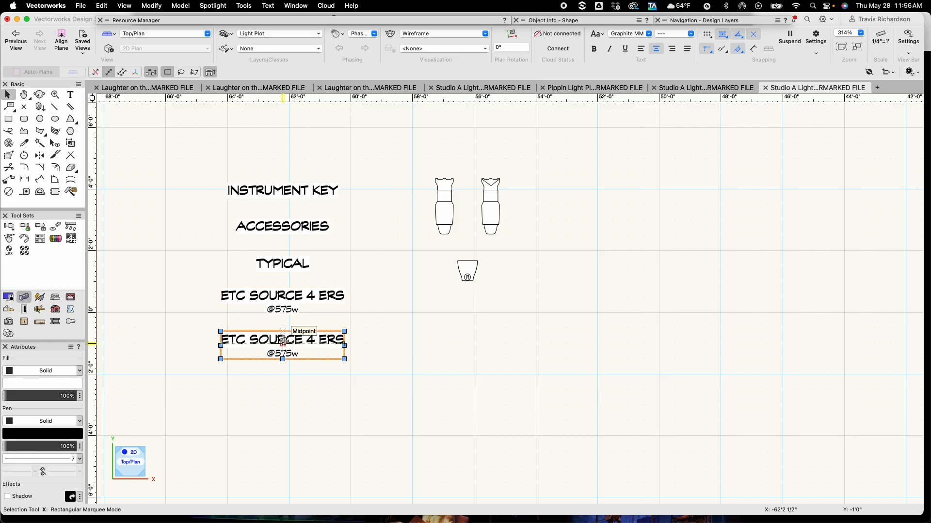
double_click(284, 341)
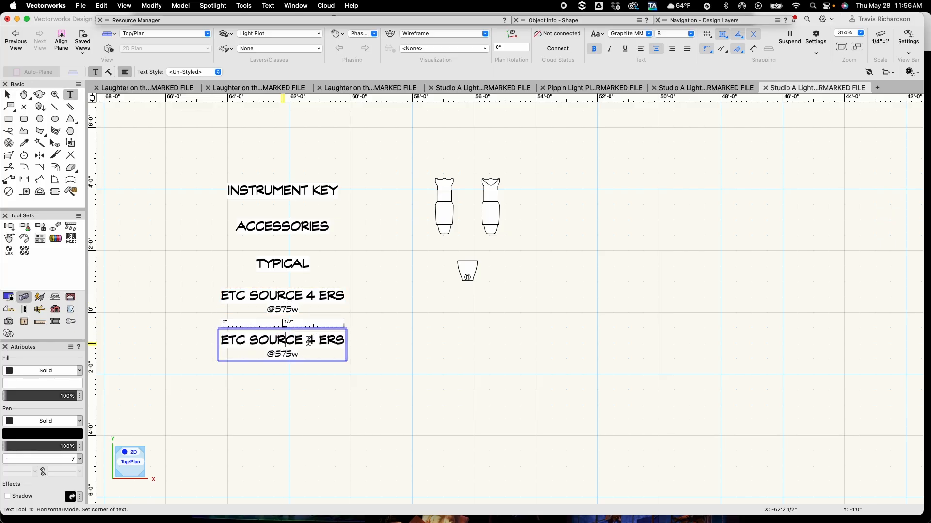
left_click_drag(249, 340, 359, 344)
type("COLOR")
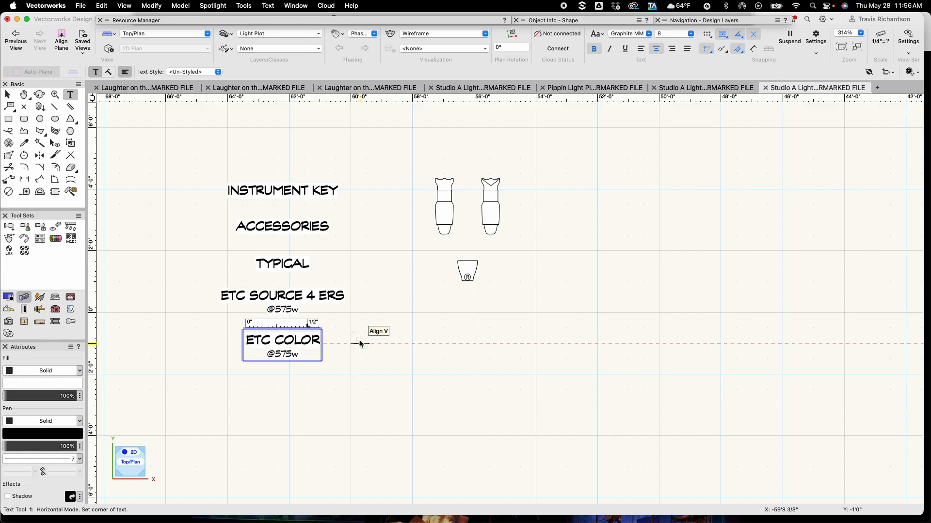
key("Return")
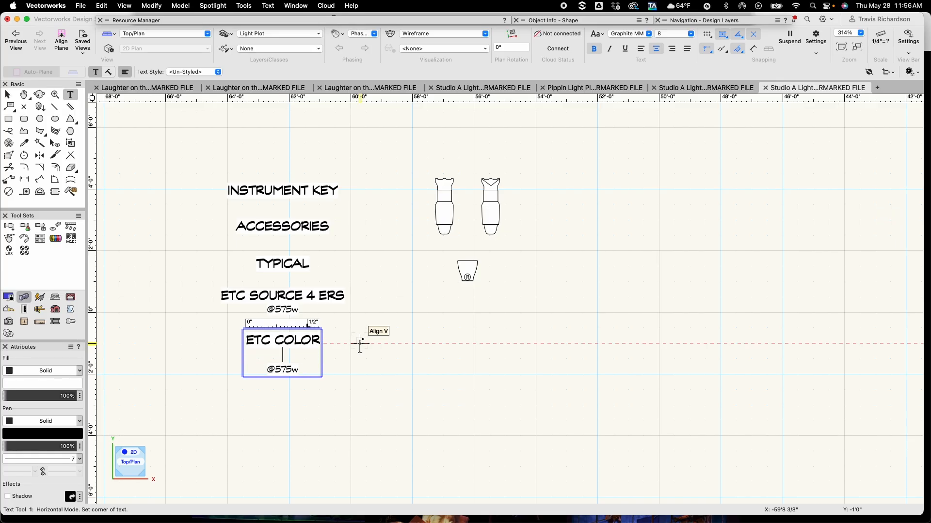
type("SOURCE")
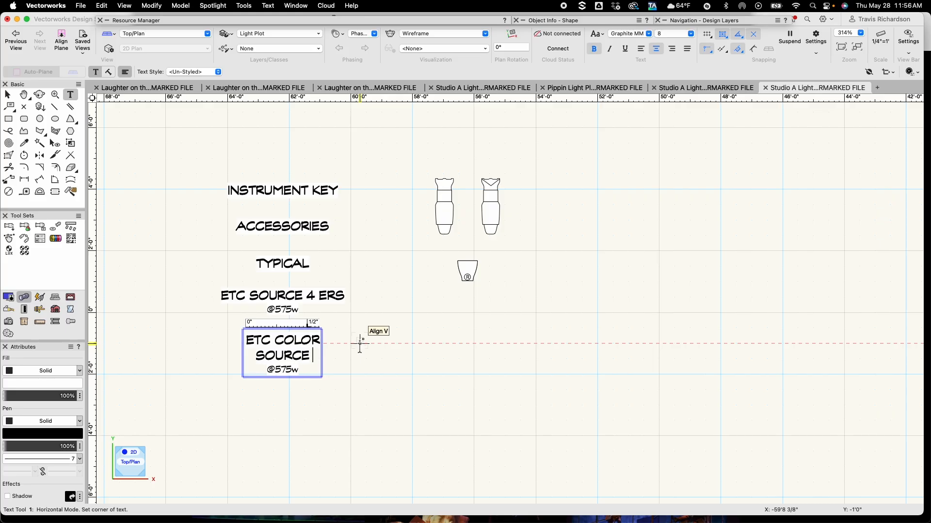
type(" PAR")
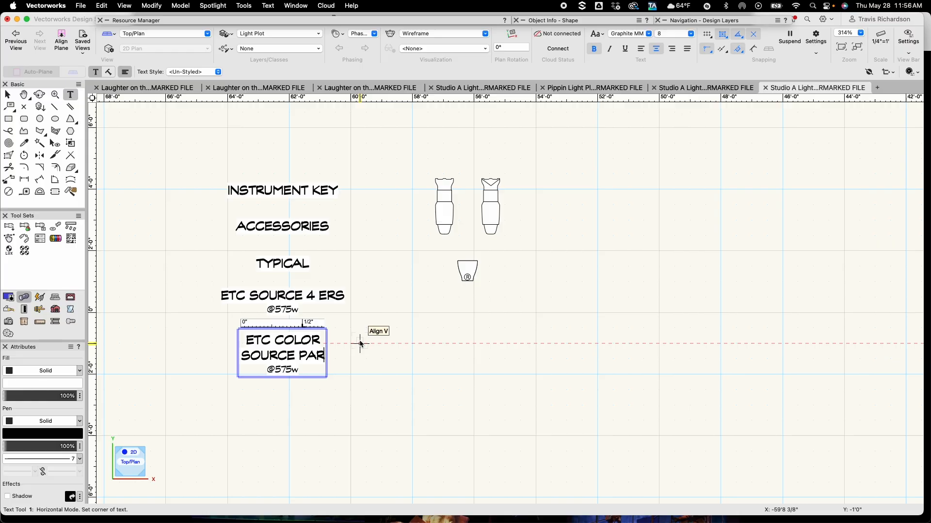
key("Down")
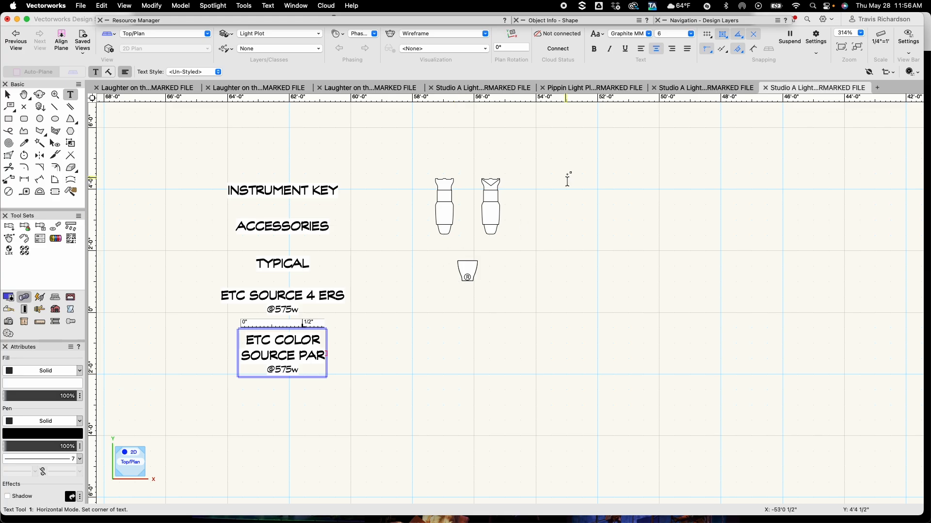
left_click(594, 49)
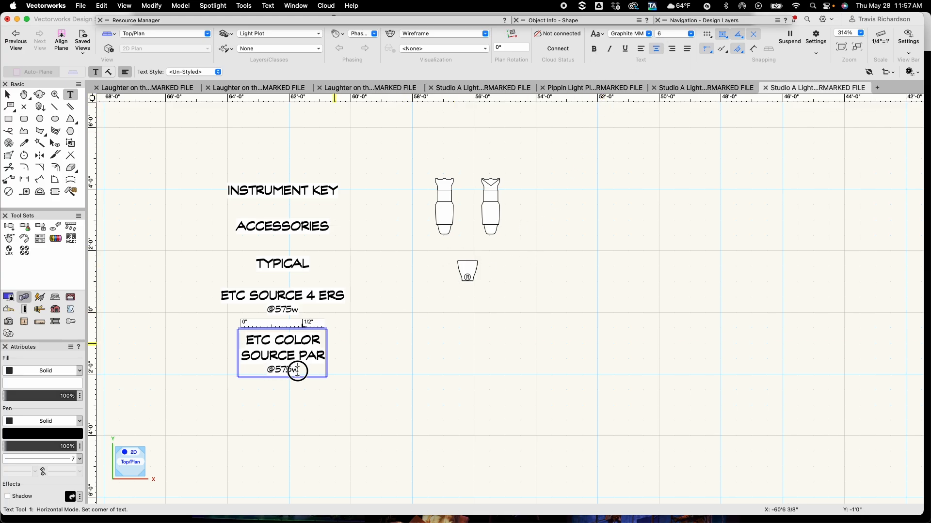
left_click_drag(297, 371, 268, 373)
type("MED. ROUND")
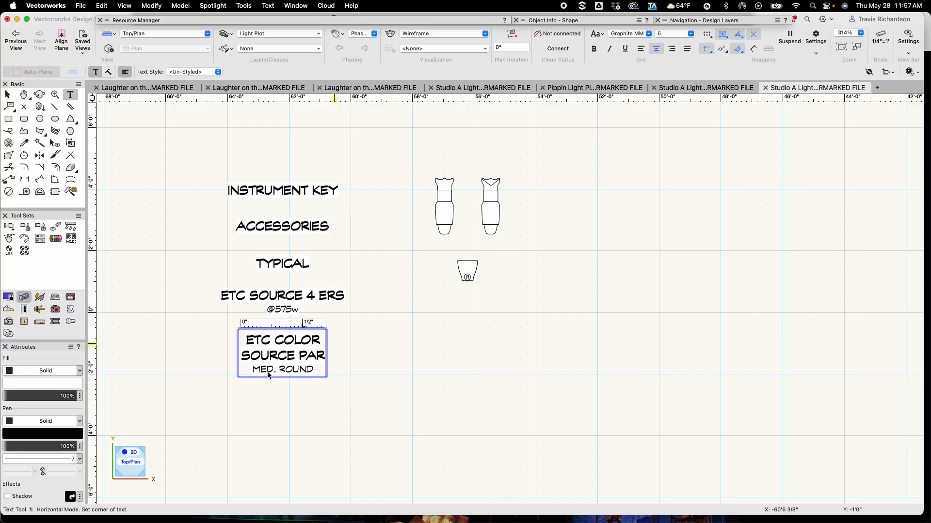
key("Escape")
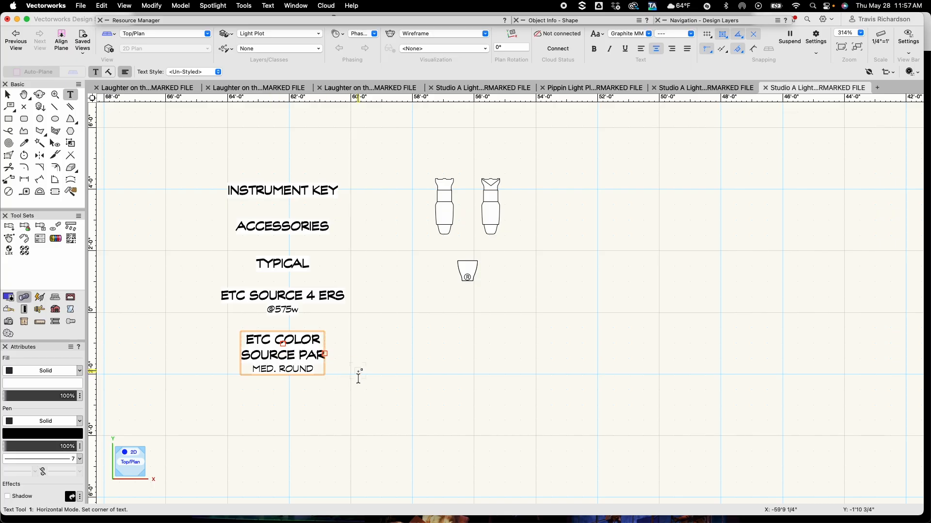
Add a new 6-point text label reading "COLOR" below the ColorSource PAR label
key("x")
left_click(375, 377)
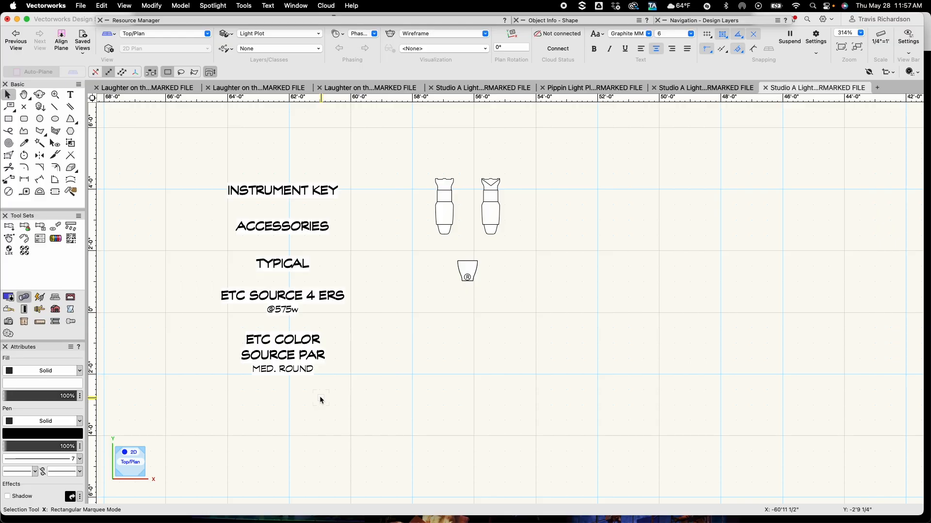
key("1")
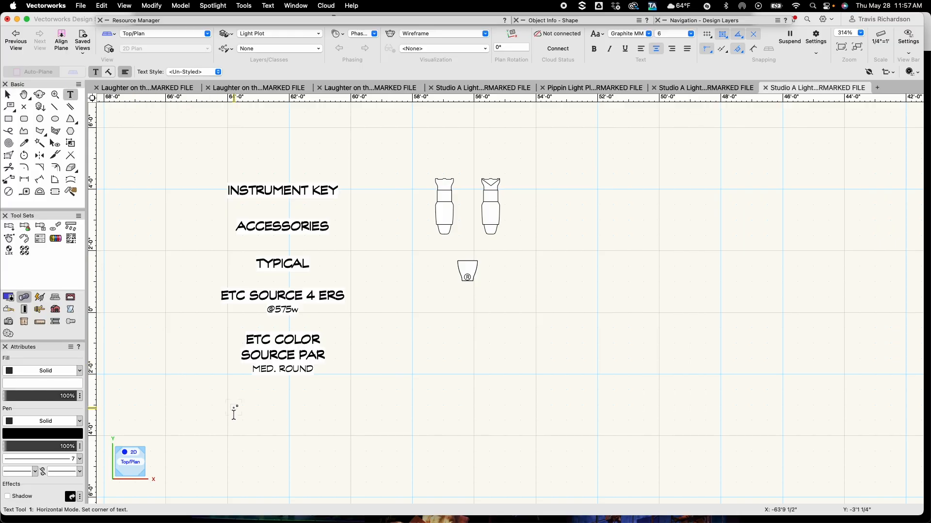
left_click(235, 412)
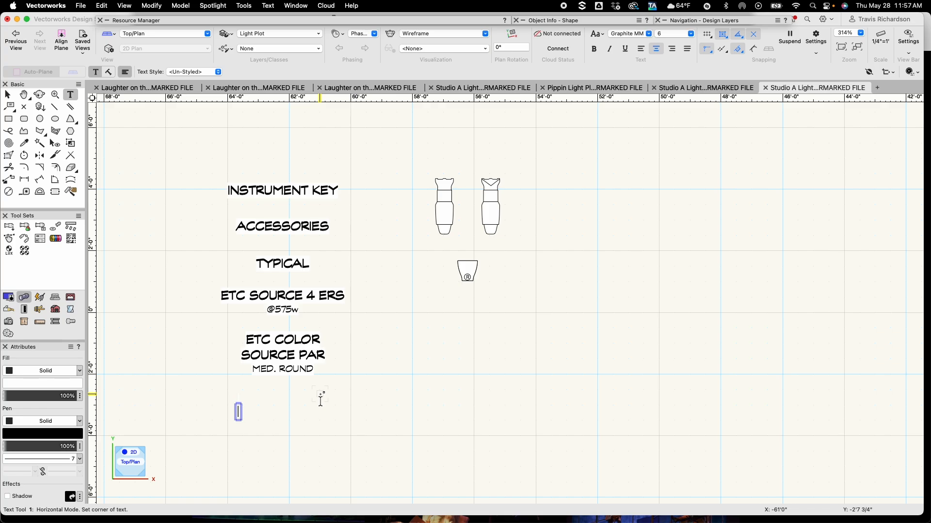
type("COLOR")
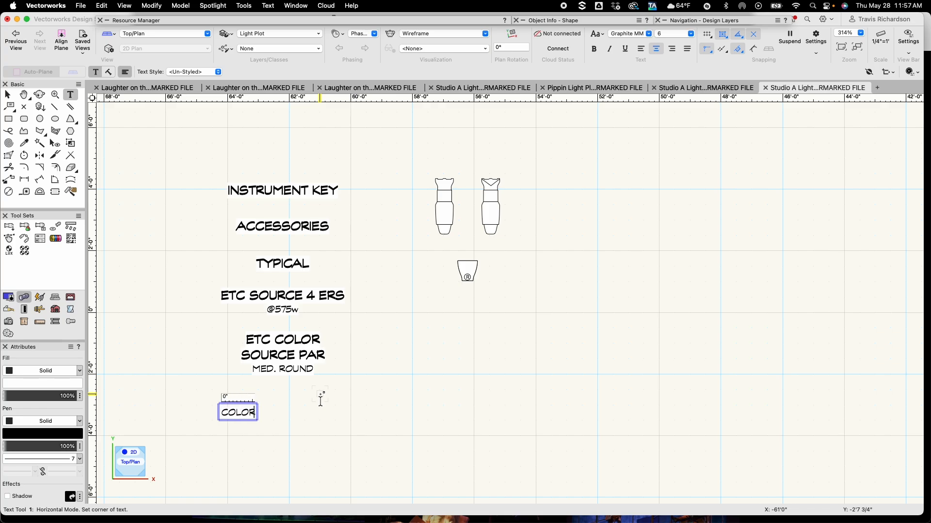
key("Escape")
Duplicate the COLOR label directly below it and change the copy's text to "UNIT #"
key("x")
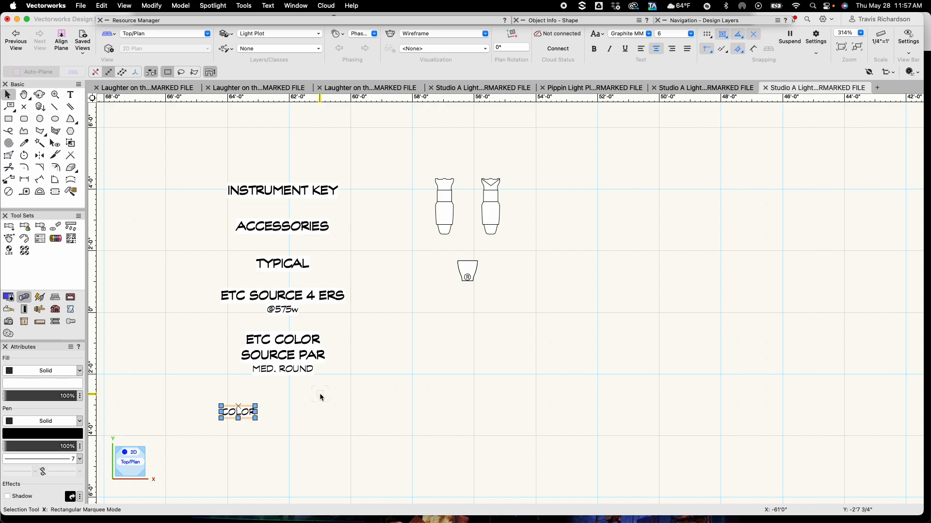
left_click_drag(238, 407, 238, 432)
double_click(238, 437)
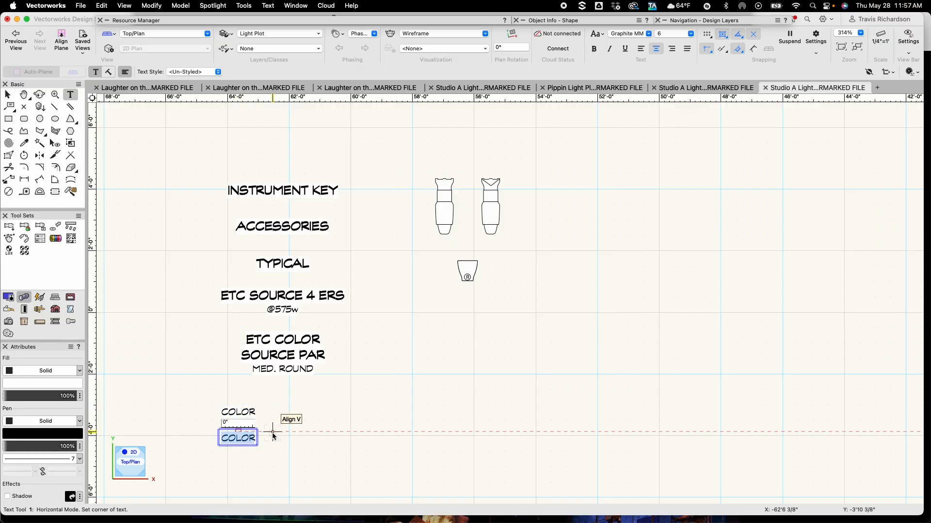
type("UNIT")
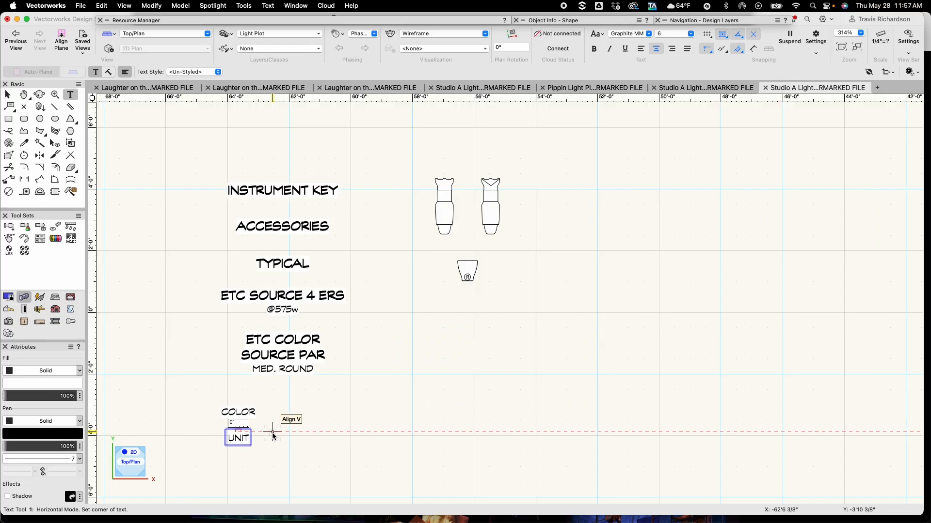
type(" #")
key("Escape")
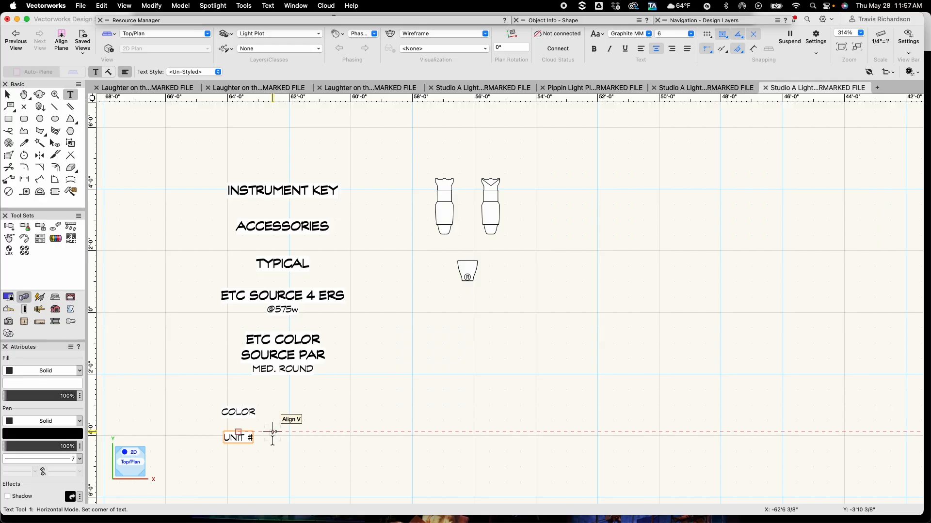
Duplicate the UNIT # label directly below it and change the copy's text to "CHANNEL"
key("x")
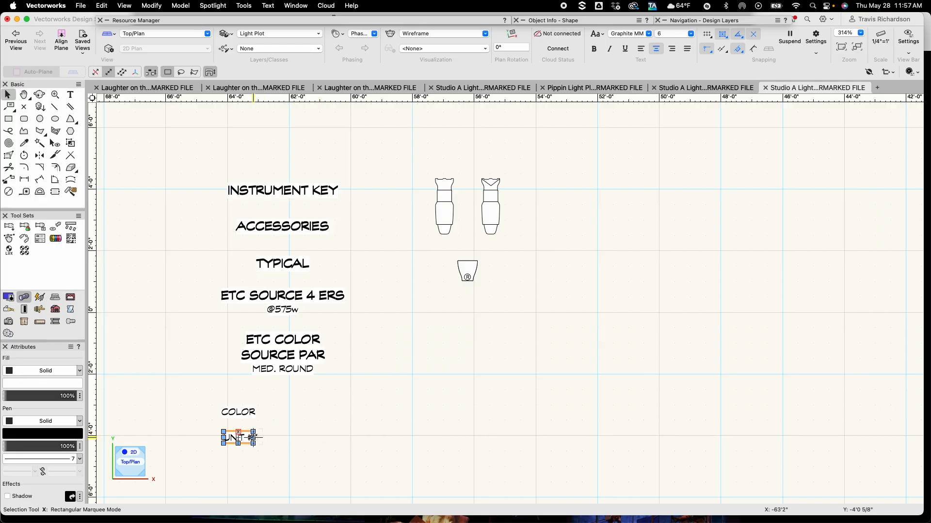
left_click_drag(238, 431, 238, 461)
key("t")
left_click(239, 461)
triple_click(240, 462)
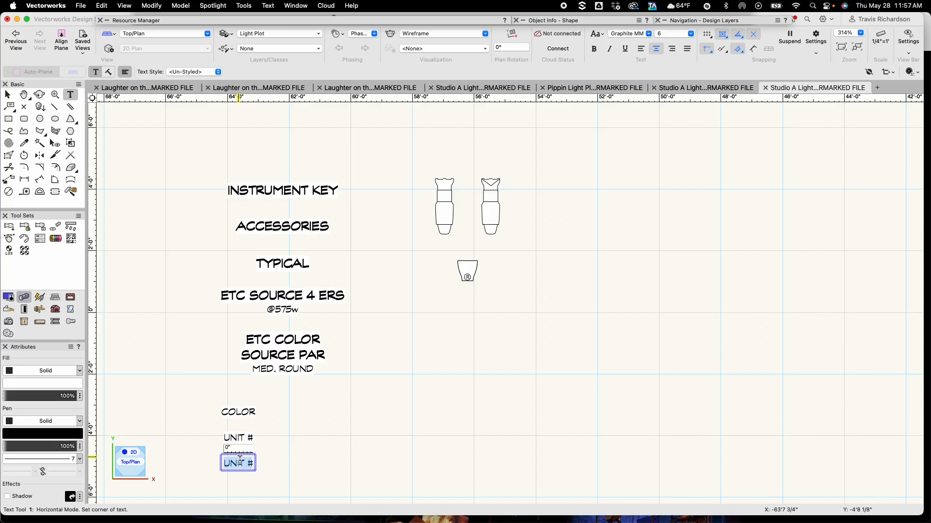
type("CHANNEL")
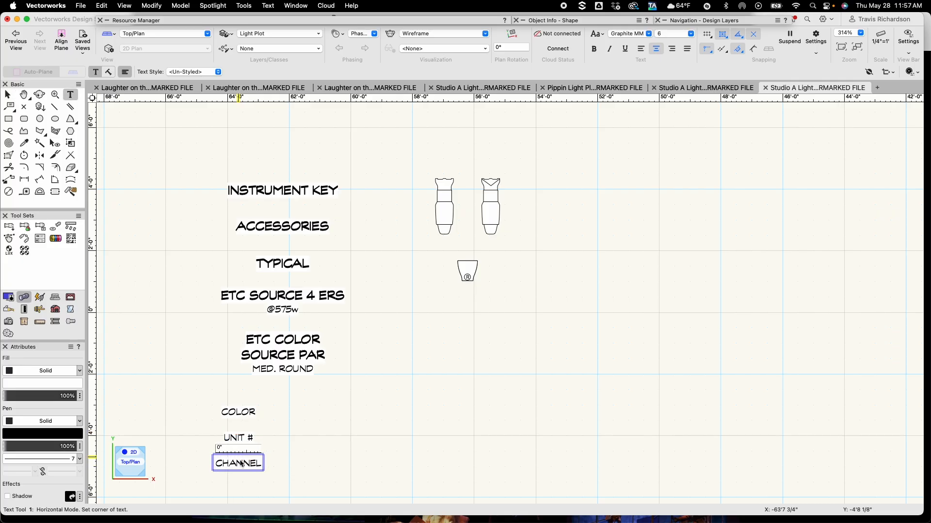
key("Escape")
key("x")
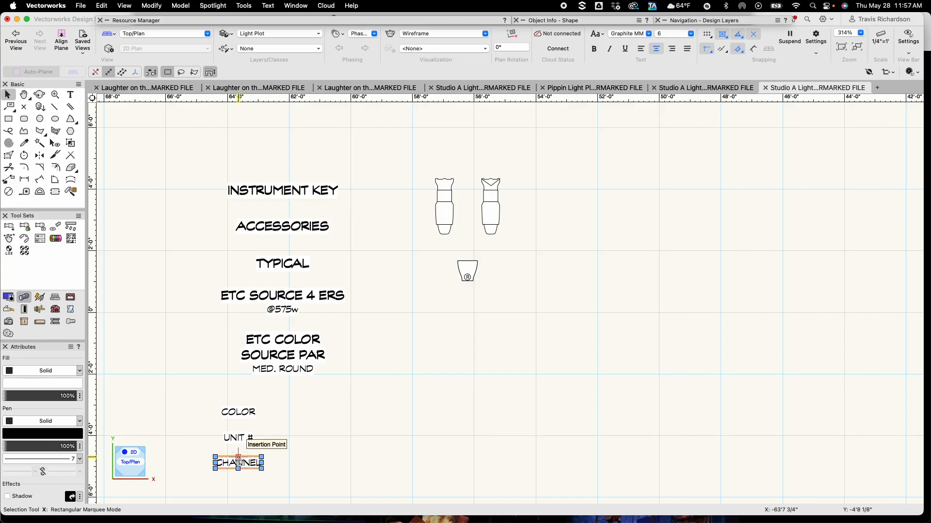
Duplicate the CHANNEL label to the left and change the copy's text to "PURPOSE"
left_click_drag(239, 458, 182, 429)
double_click(182, 431)
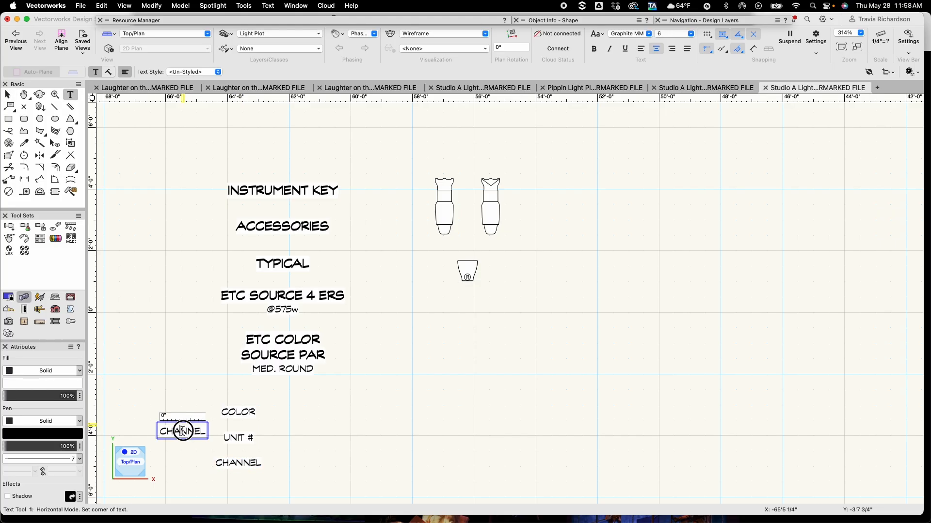
key("super+a")
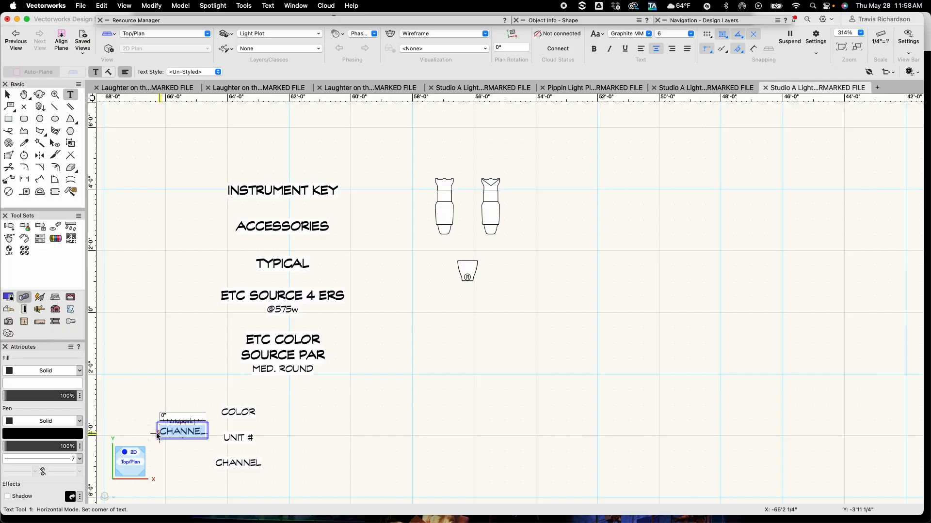
type("PURPOSE")
key("Escape")
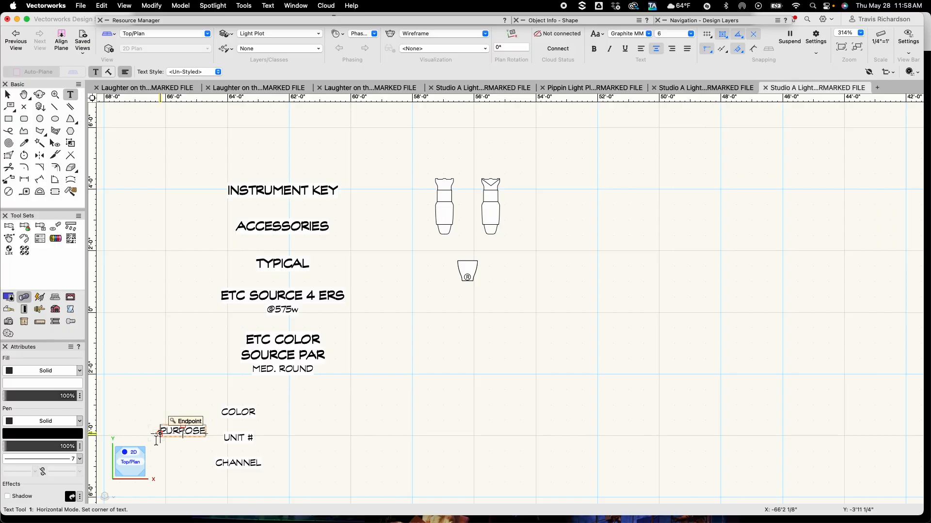
Set the PURPOSE label's text size to 4 points
key("x")
left_click(673, 34)
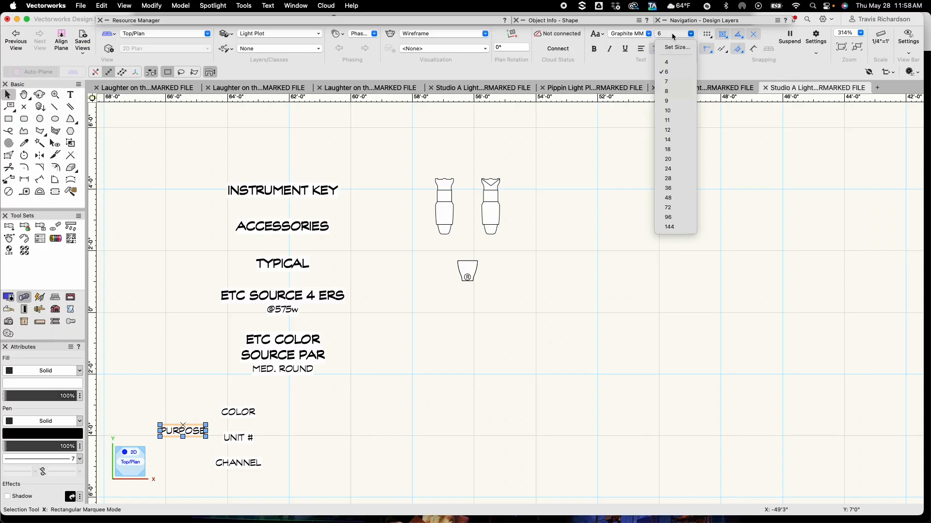
left_click(667, 62)
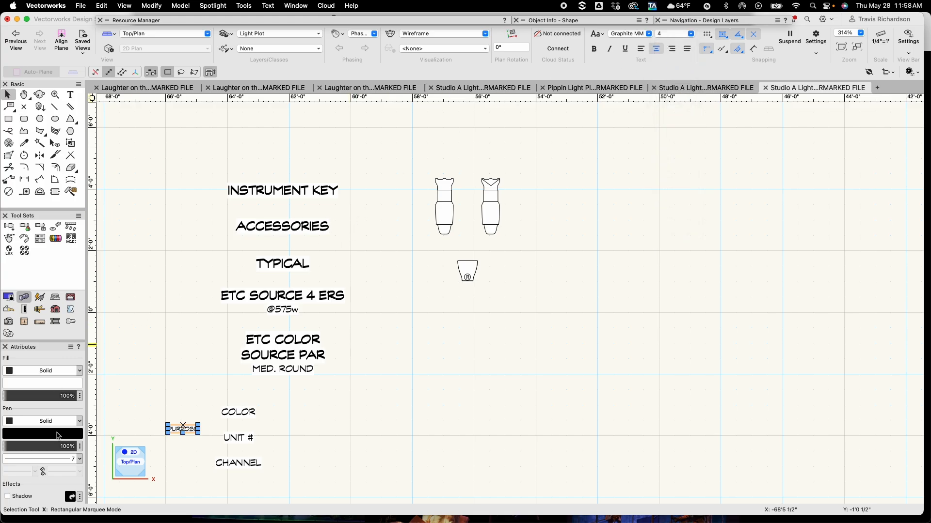
Colour the PURPOSE label blue and rotate it 90 degrees so it runs vertically
left_click(58, 435)
left_click(145, 344)
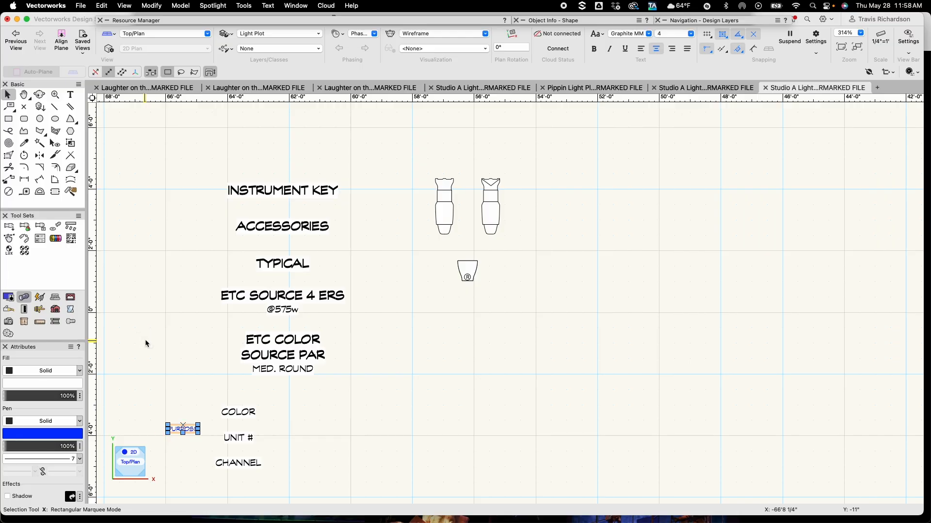
key("super+l")
Set the COLOR label's text size to 4 points
left_click(241, 412)
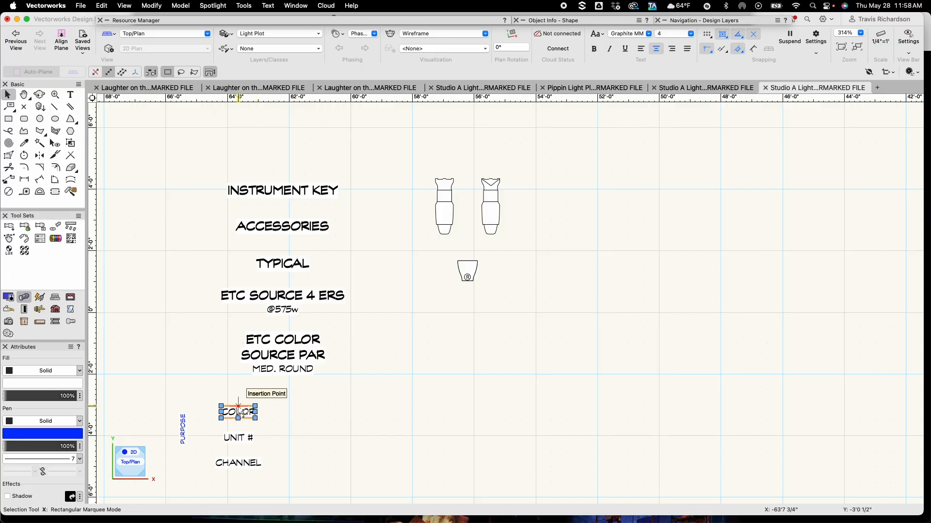
left_click(671, 35)
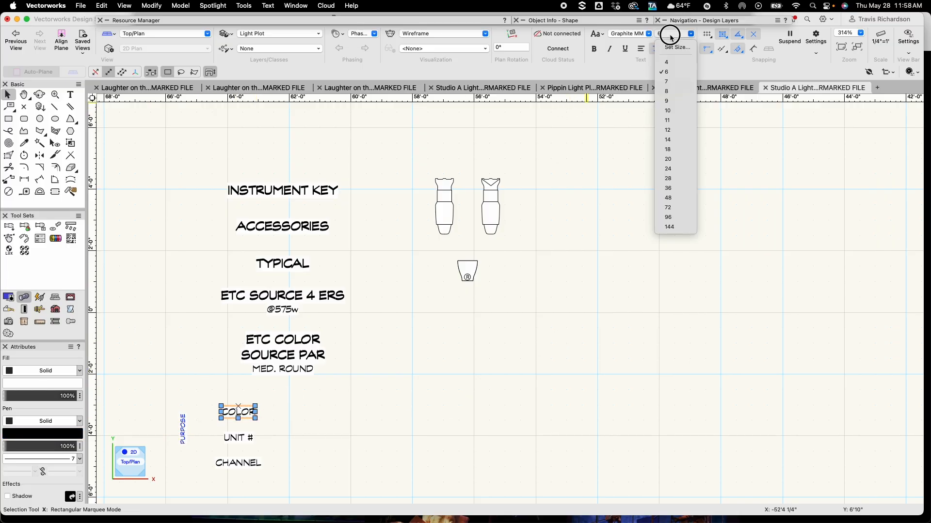
left_click(673, 60)
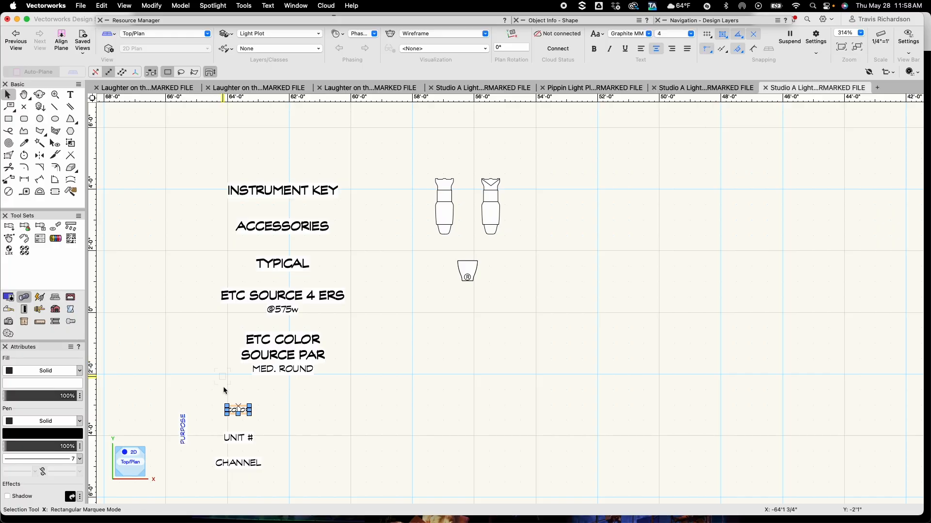
Move the vertical PURPOSE label next to the COLOR and UNIT # labels
left_click(182, 429)
left_click_drag(179, 431, 215, 432)
left_click(311, 429)
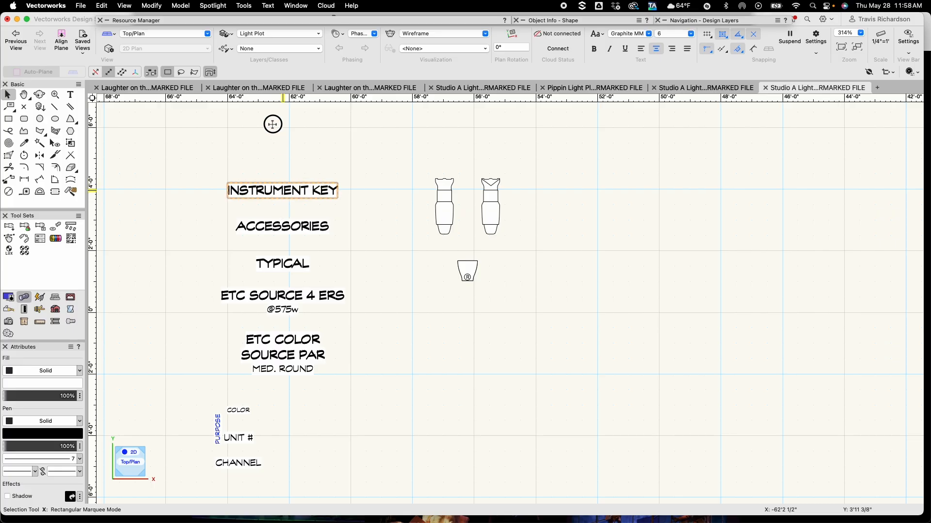
Rearrange the key, moving INSTRUMENT KEY to the top and the fixture name labels beside their fixture symbols
left_click_drag(273, 124, 272, 124)
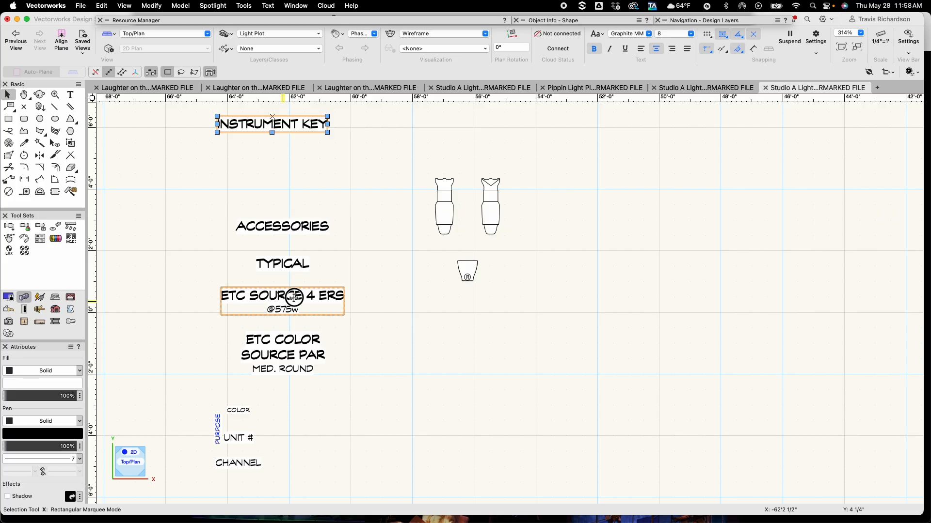
left_click_drag(294, 297, 352, 211)
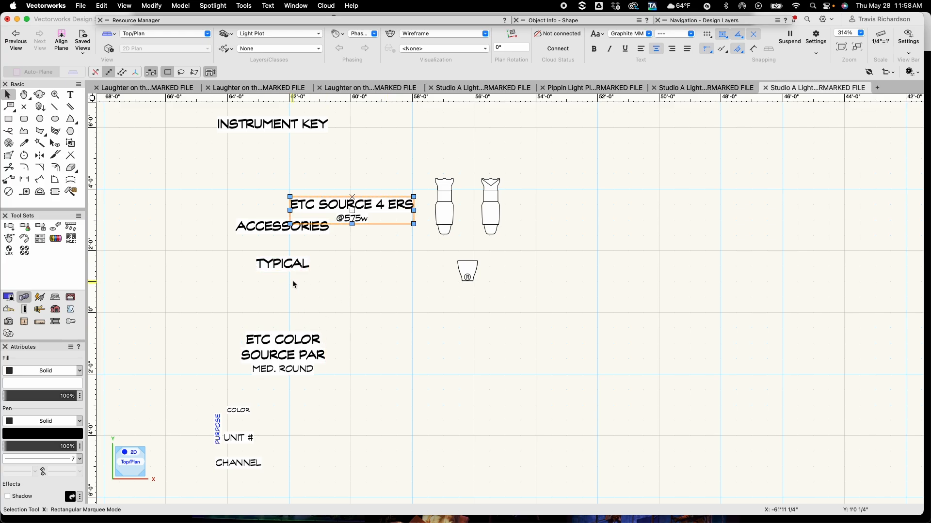
left_click_drag(260, 230, 264, 314)
left_click_drag(279, 268, 279, 411)
left_click_drag(284, 356, 352, 269)
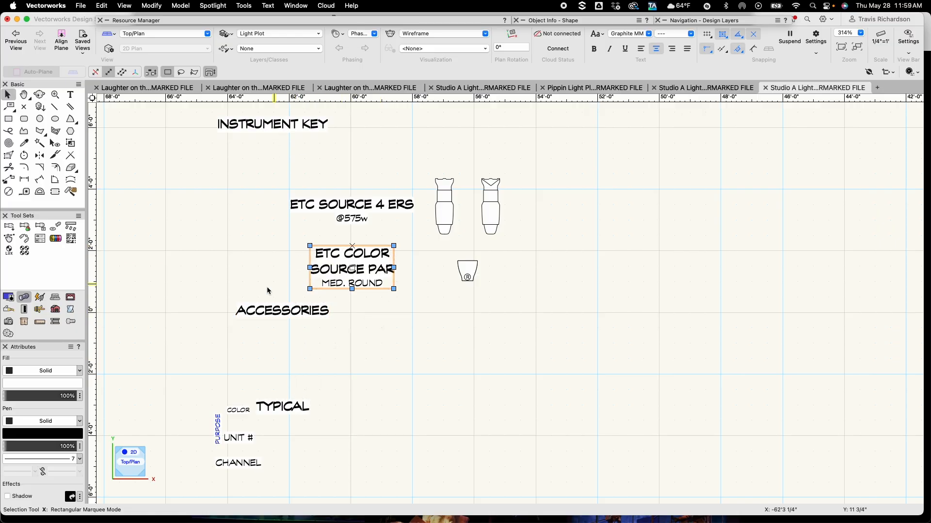
left_click_drag(276, 309, 199, 319)
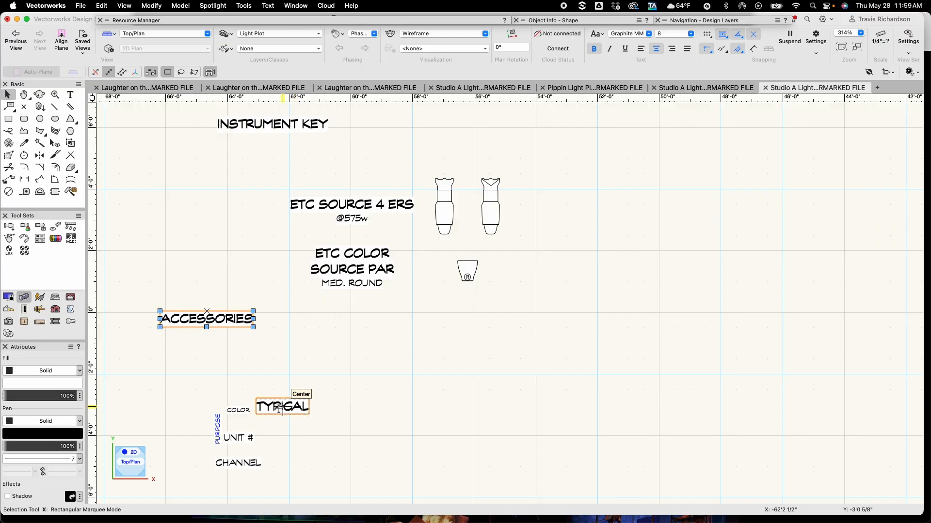
left_click_drag(250, 401, 168, 369)
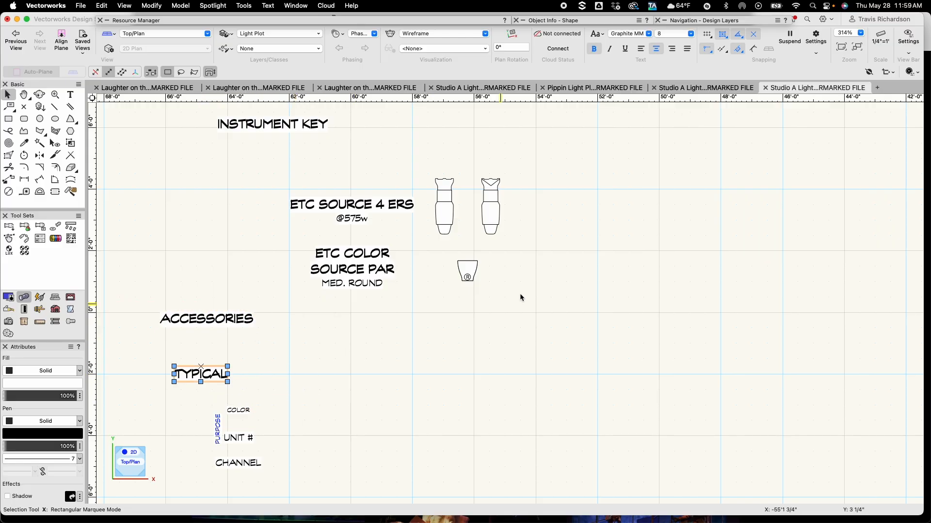
Lower the ColorSource PAR label and its symbol slightly
left_click(361, 267)
left_click(464, 271, "shift")
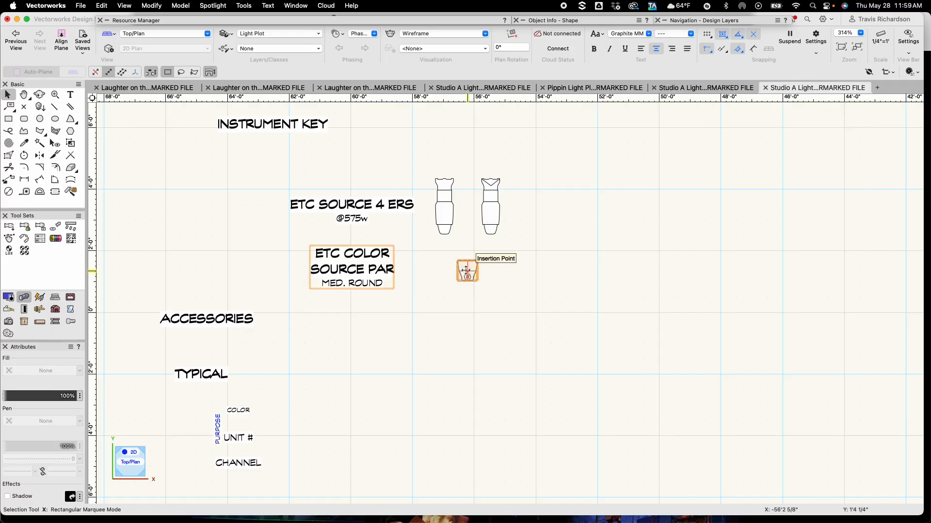
left_click_drag(466, 274, 466, 285)
left_click(509, 326)
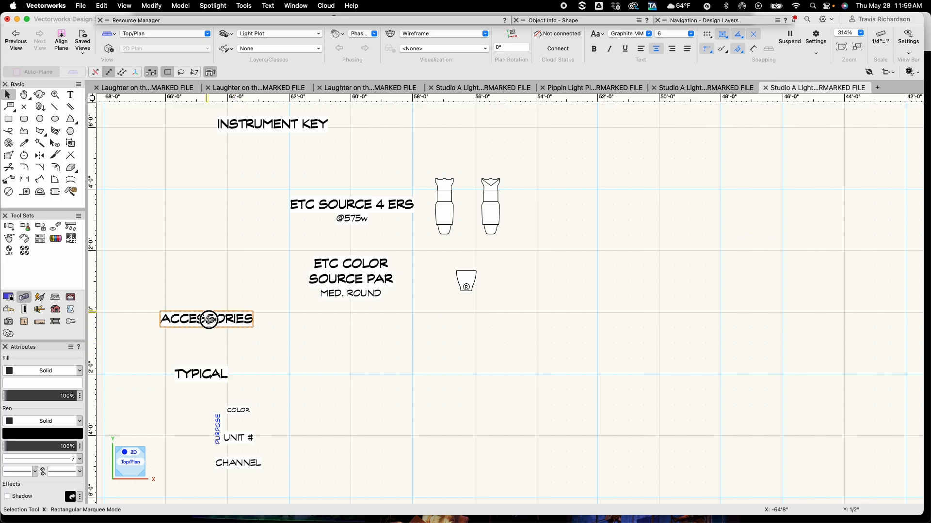
Center the ACCESSORIES and INSTRUMENT KEY headings above the fixture symbols
left_click_drag(208, 316, 422, 325)
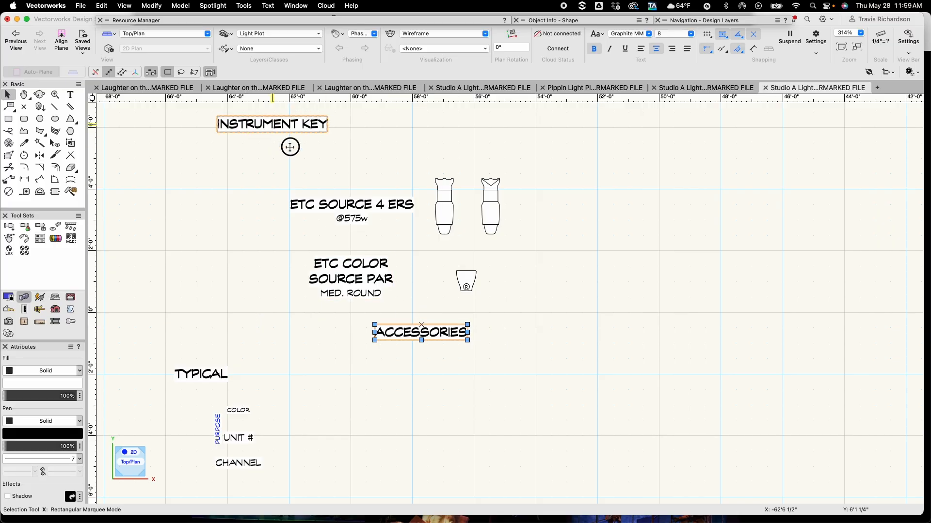
left_click_drag(272, 125, 419, 146)
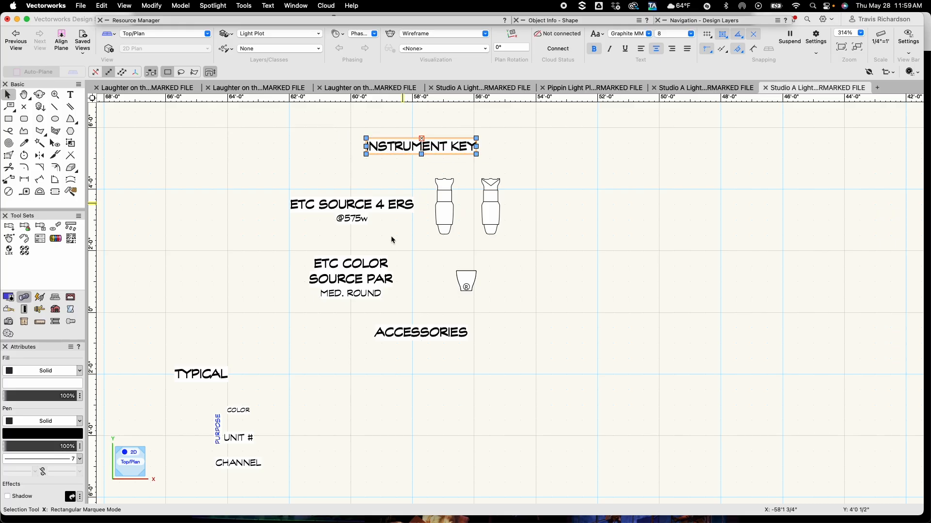
left_click(327, 355)
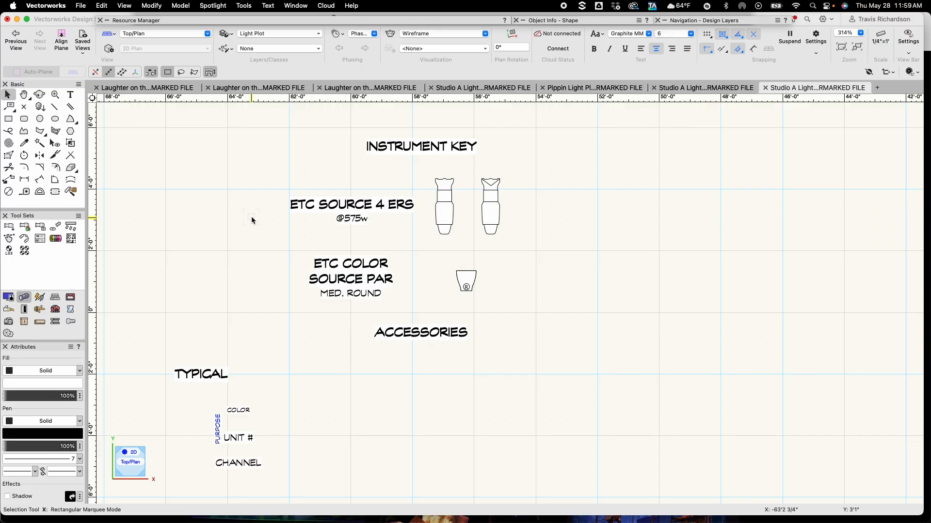
Insert the Template symbol from the Resource Manager below the ACCESSORIES heading
mouse_move(163, 23)
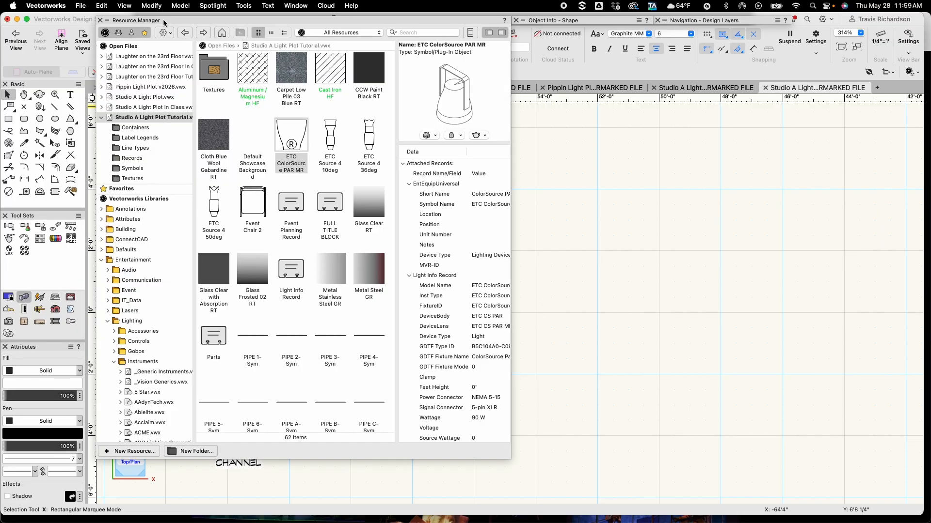
scroll(241, 226, "down", 3)
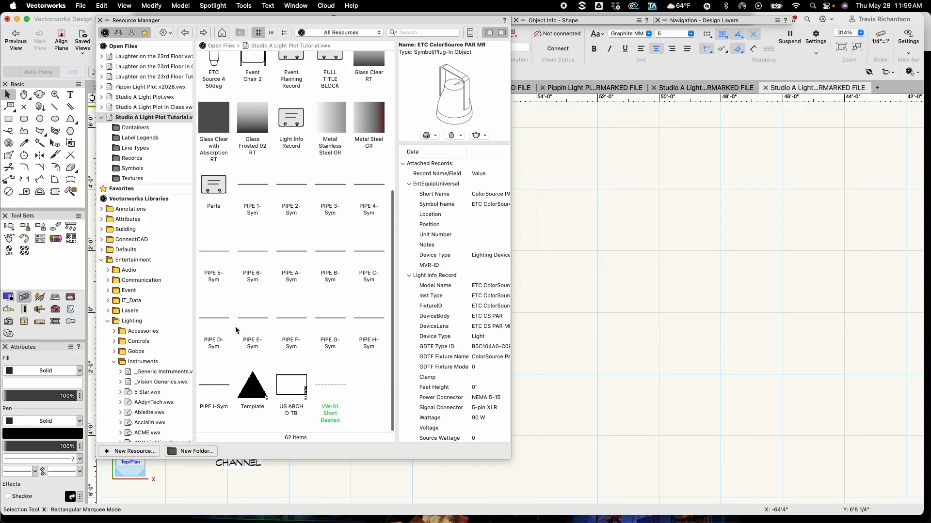
left_click(255, 392)
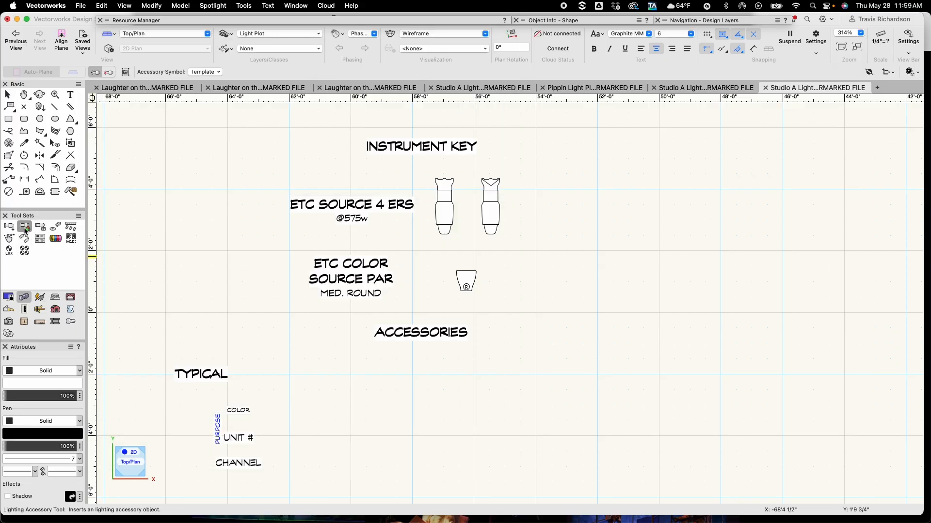
left_click(40, 108)
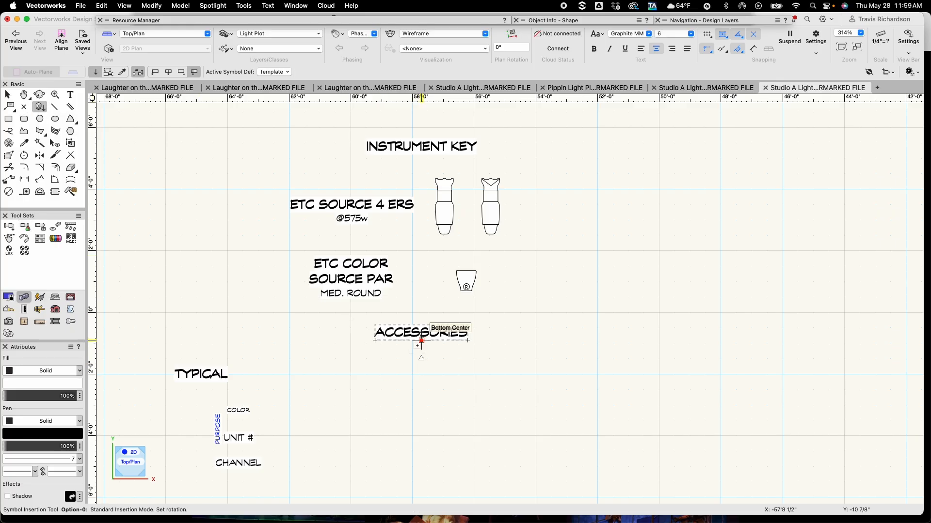
left_click(422, 340)
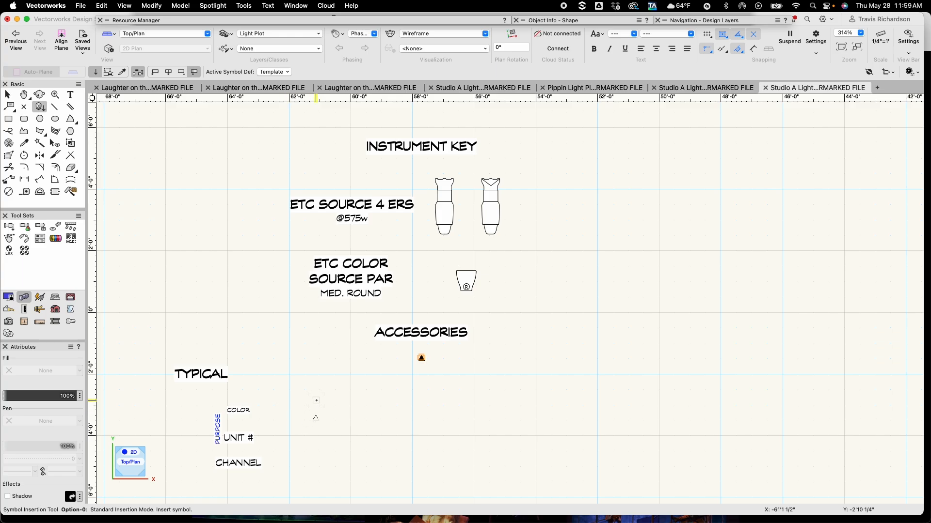
key("x")
left_click(305, 365)
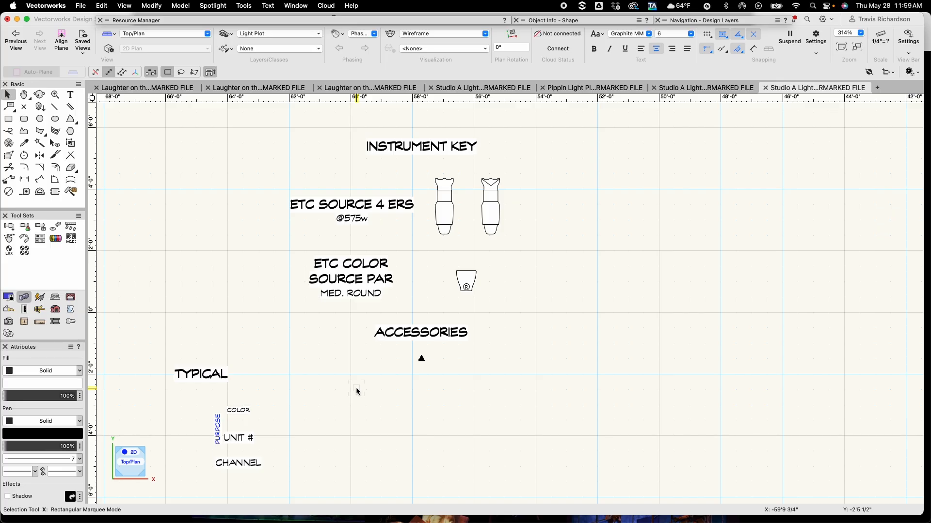
Duplicate the CHANNEL label, change the copy's text to "TEMPLATE", and move it beside the template symbol
left_click(238, 462)
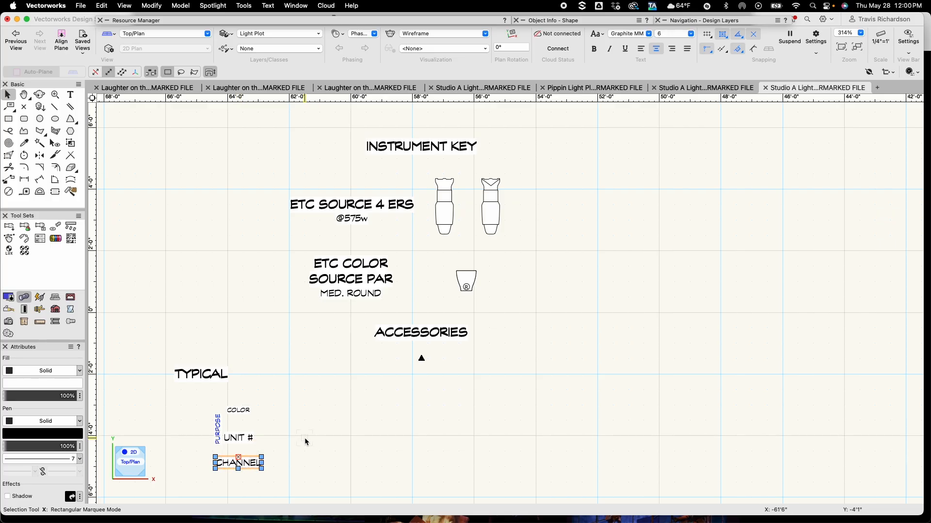
left_click_drag(238, 460, 334, 461)
double_click(334, 463)
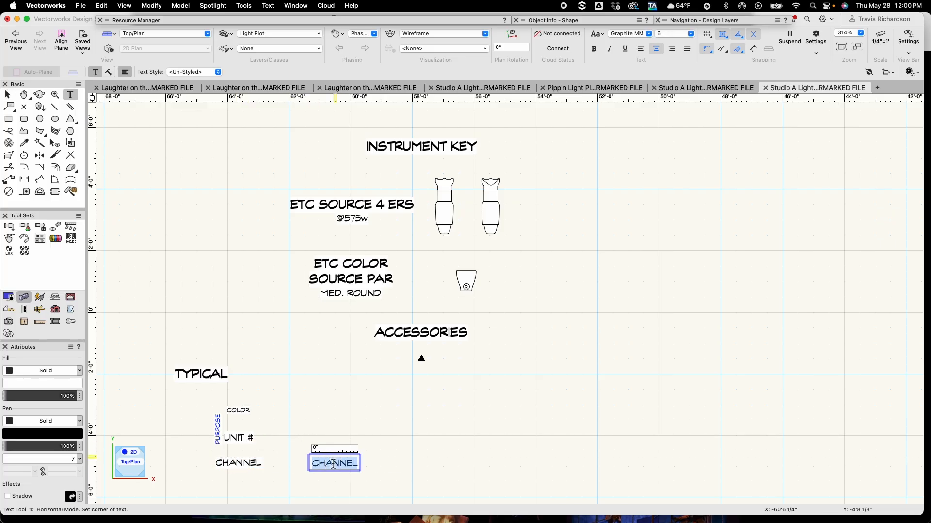
type("TEMPLATE")
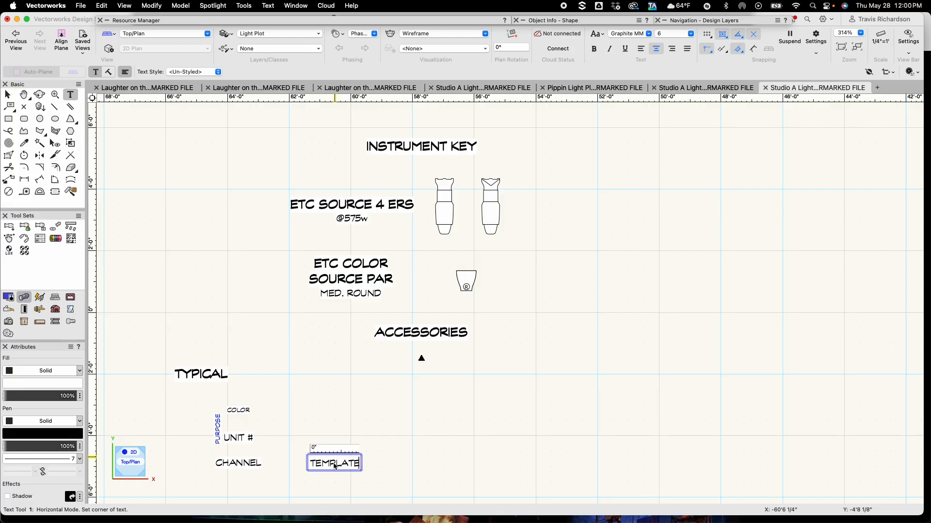
key("Escape")
key("x")
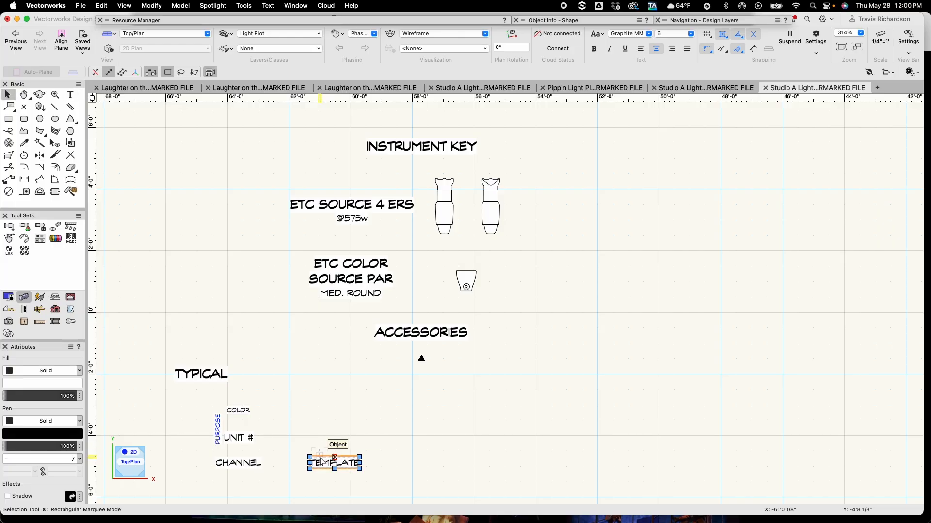
left_click_drag(326, 464, 326, 370)
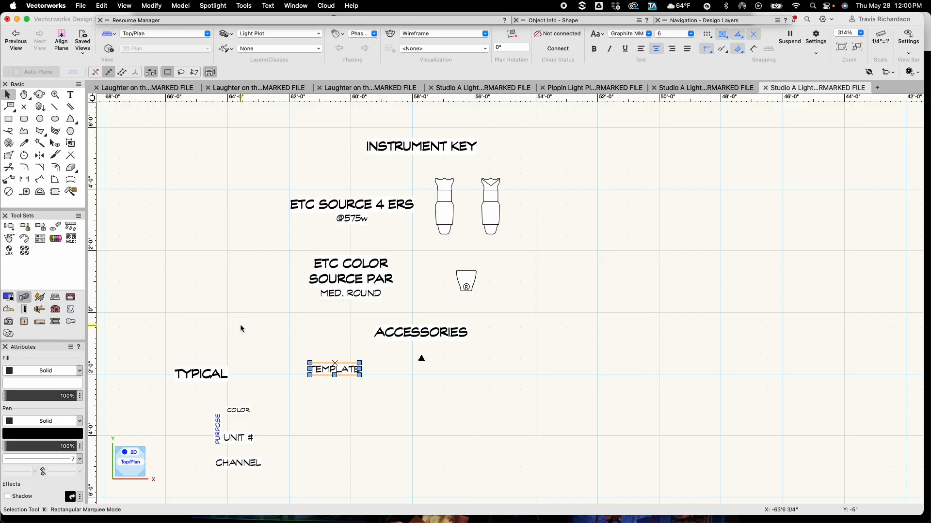
Duplicate the TEMPLATE label below it and change the copy's text to "36°"
left_click_drag(334, 363, 335, 405)
double_click(336, 412)
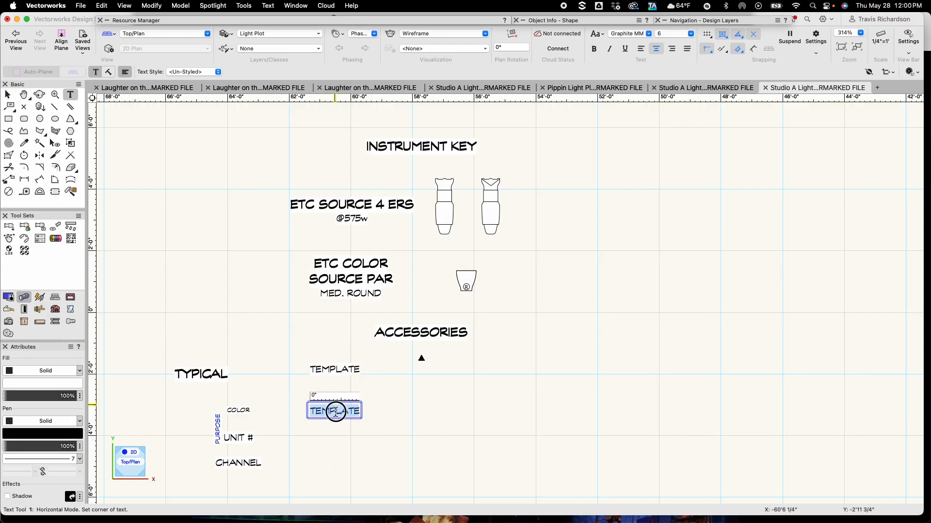
key("BackSpace")
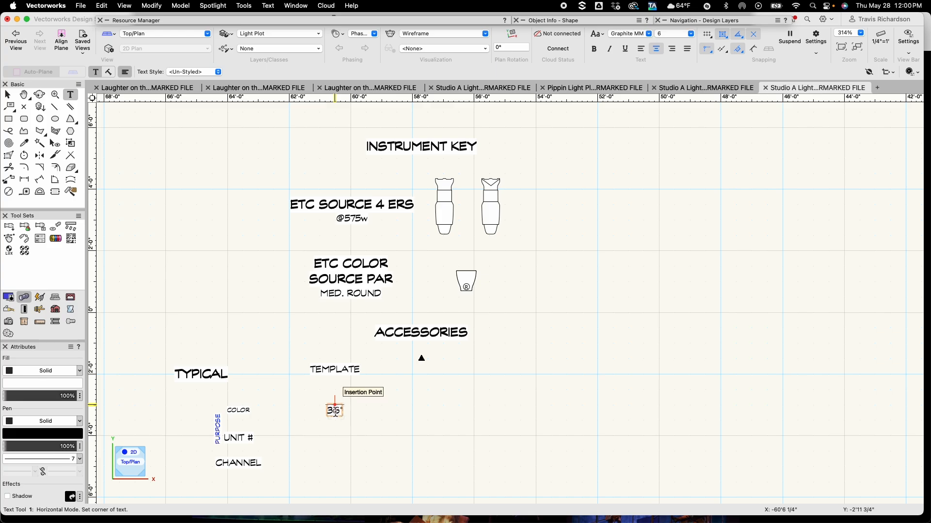
key("Escape")
Duplicate the 36° label and change the copy's text to "50°"
key("x")
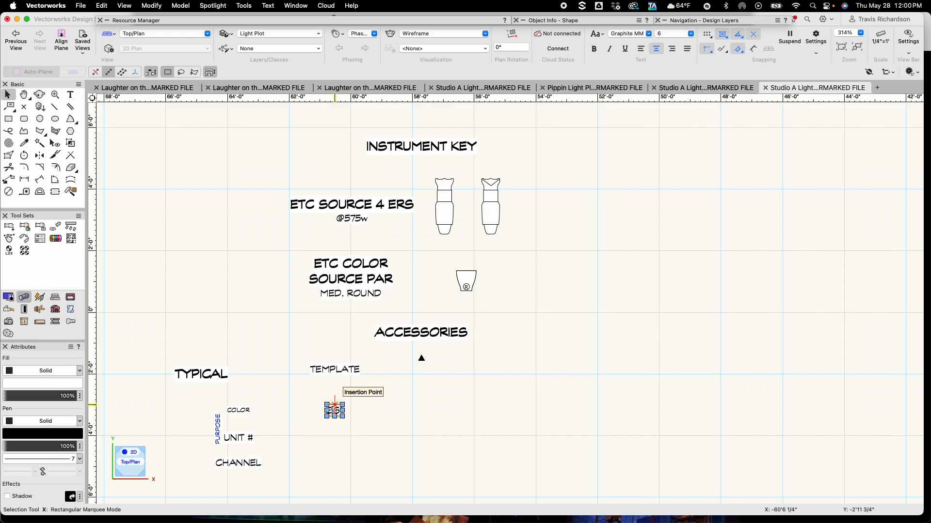
left_click_drag(334, 411, 368, 411, "alt")
left_click(376, 419)
double_click(368, 411)
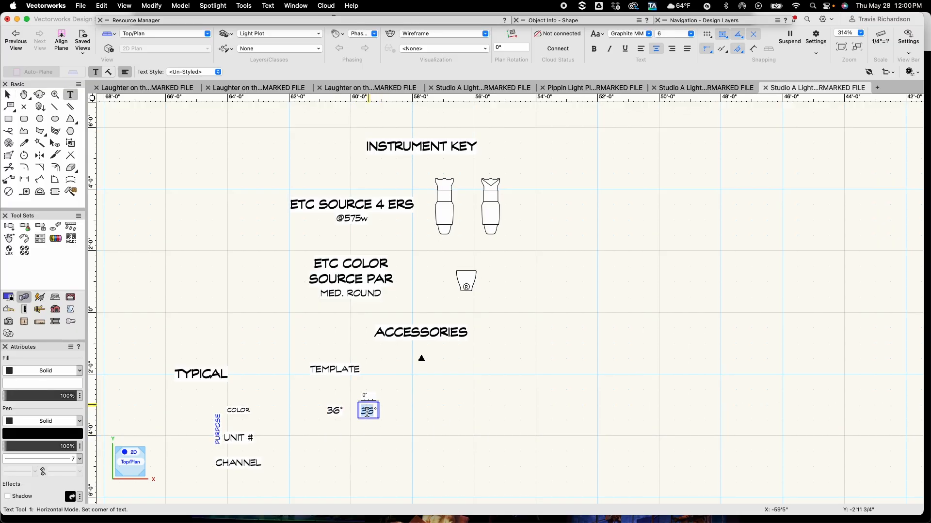
type("50")
key("Escape")
Move the 36° and 50° labels beneath the two Source 4 ERS symbols, aligning the 36° label under its fixture
key("x")
left_click(311, 463)
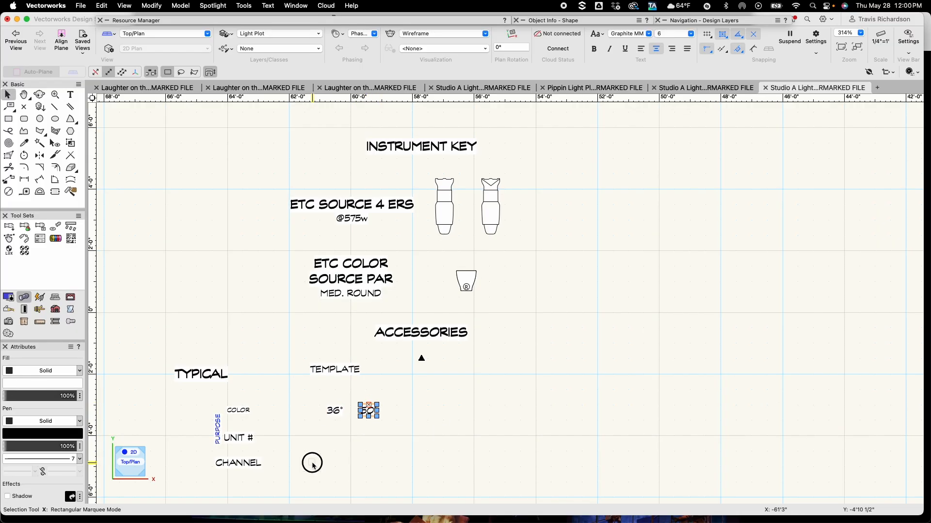
left_click_drag(334, 412, 445, 244)
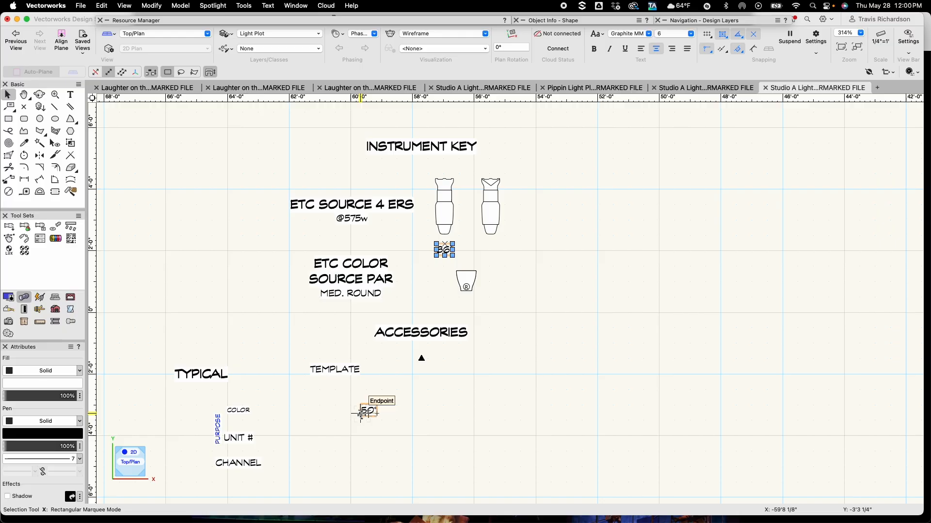
left_click_drag(368, 411, 483, 237)
scroll(493, 247, "up", 5)
left_click(352, 252, "shift")
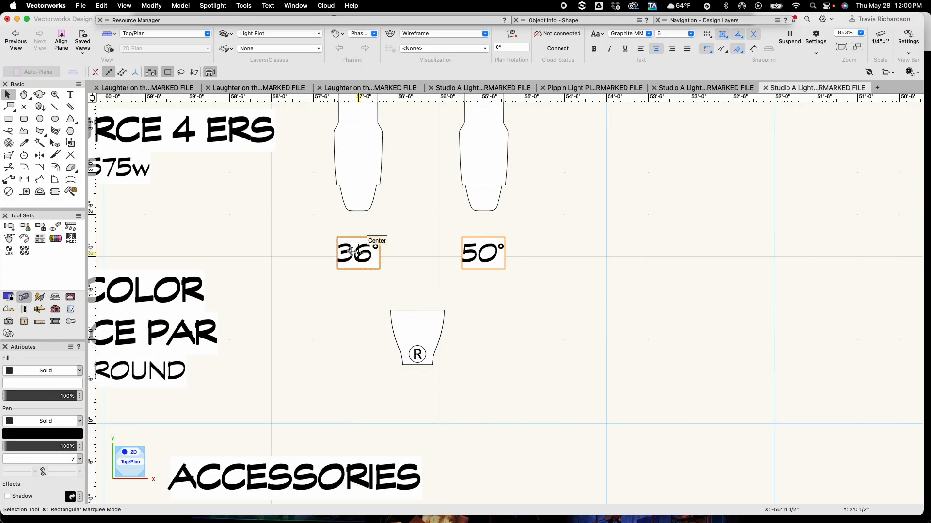
left_click_drag(357, 249, 358, 237)
left_click(355, 286)
scroll(354, 288, "down", 3)
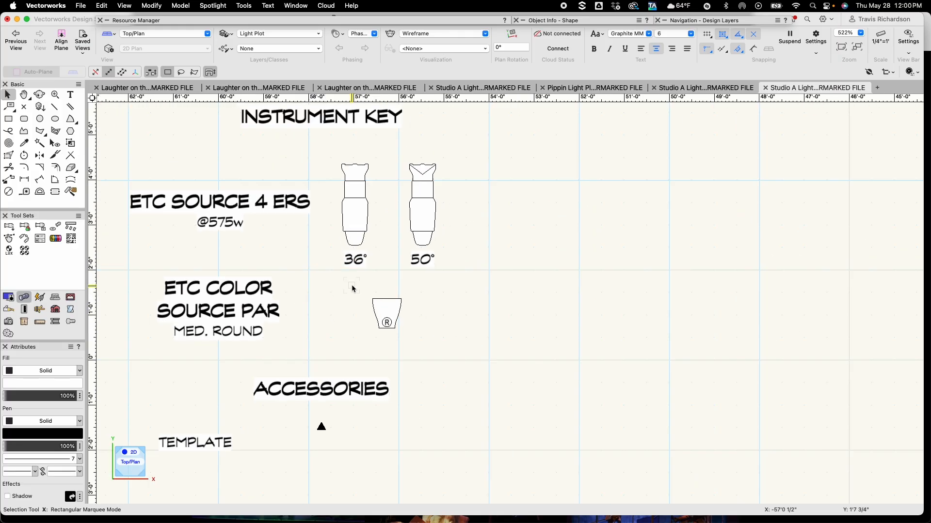
Move the TEMPLATE label up beside the template symbol under the ACCESSORIES heading
scroll(351, 288, "down", 1)
left_click_drag(199, 441, 270, 419)
left_click(326, 425, "shift")
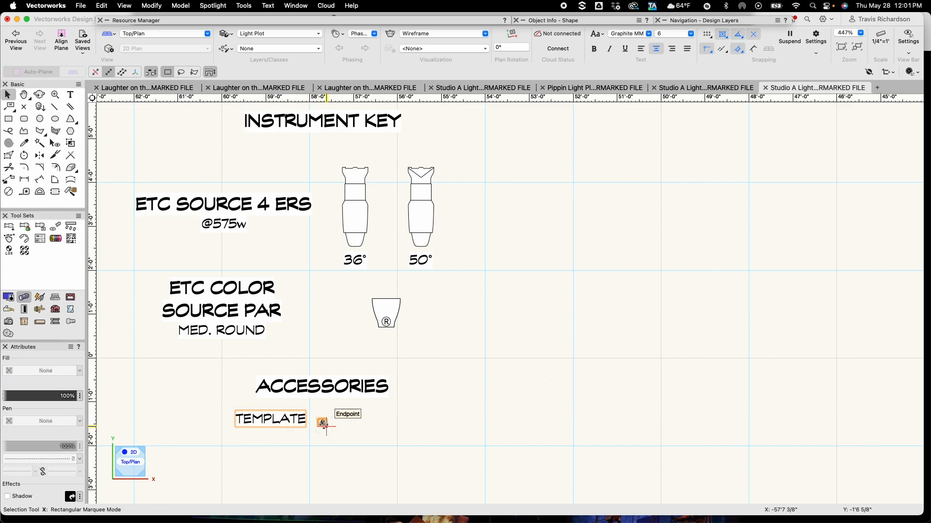
left_click_drag(326, 425, 359, 425)
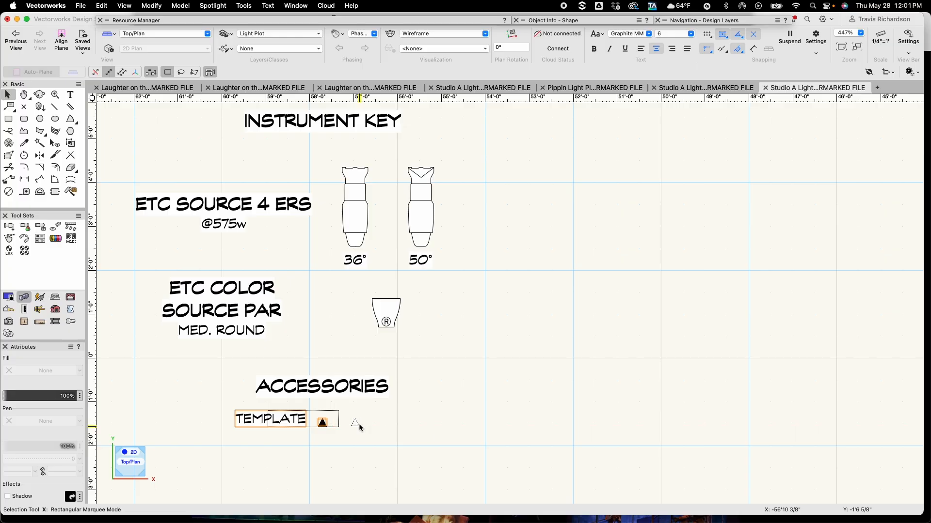
scroll(355, 447, "down", 5)
middle_click_drag(357, 457, 358, 365)
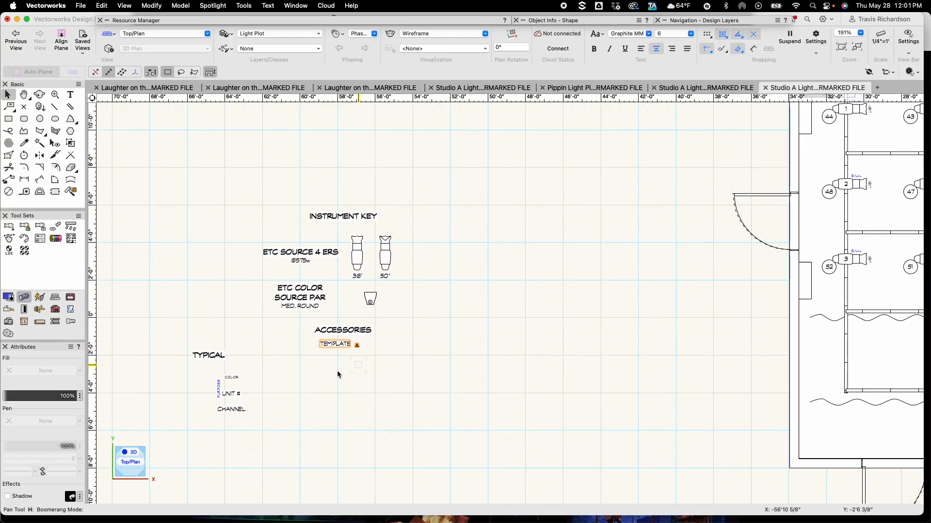
scroll(158, 304, "up", 2)
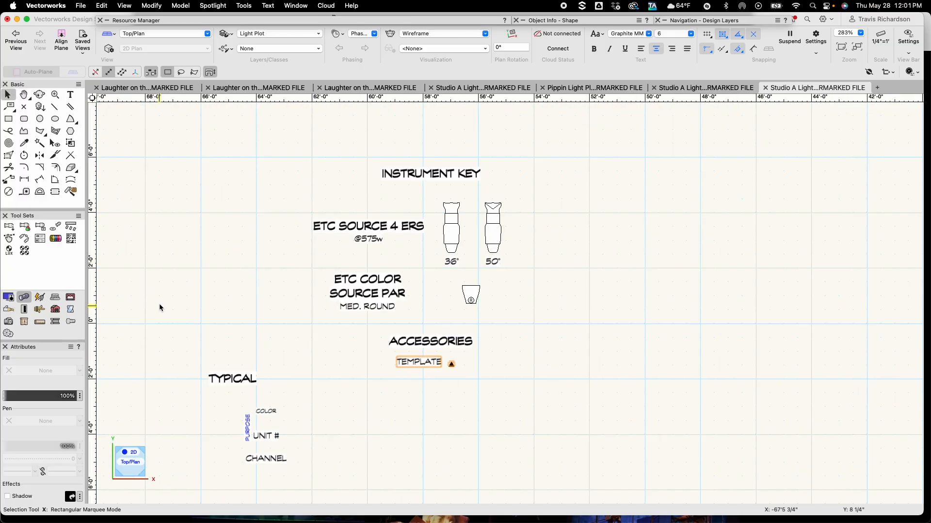
Move the TYPICAL heading to sit centered below the template entry in the key
left_click(232, 378)
left_click_drag(232, 378, 431, 388)
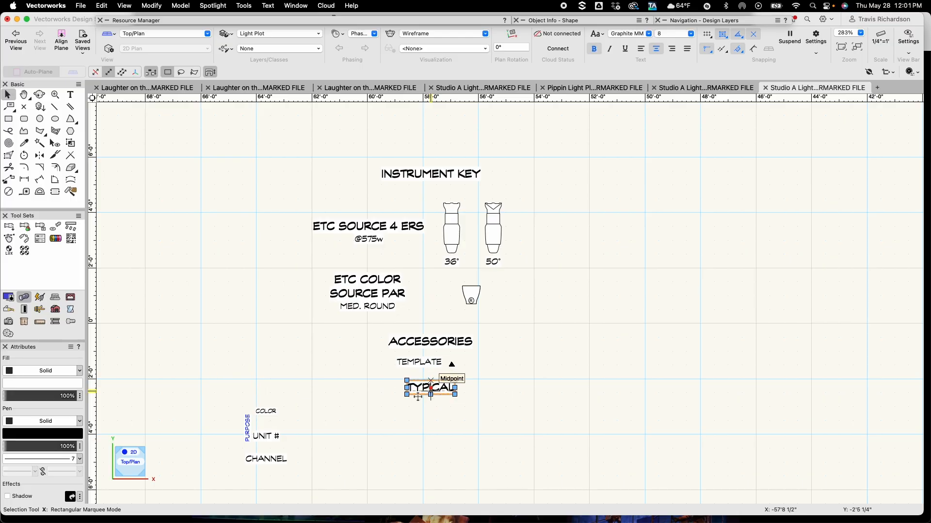
left_click(368, 388)
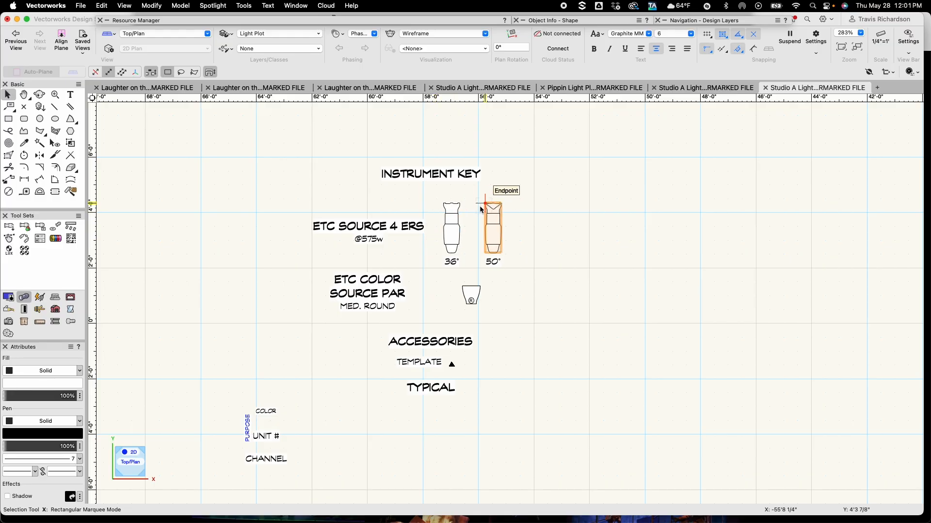
Duplicate the 36° Source 4 symbol and place the copy below the TYPICAL heading
left_click(456, 229)
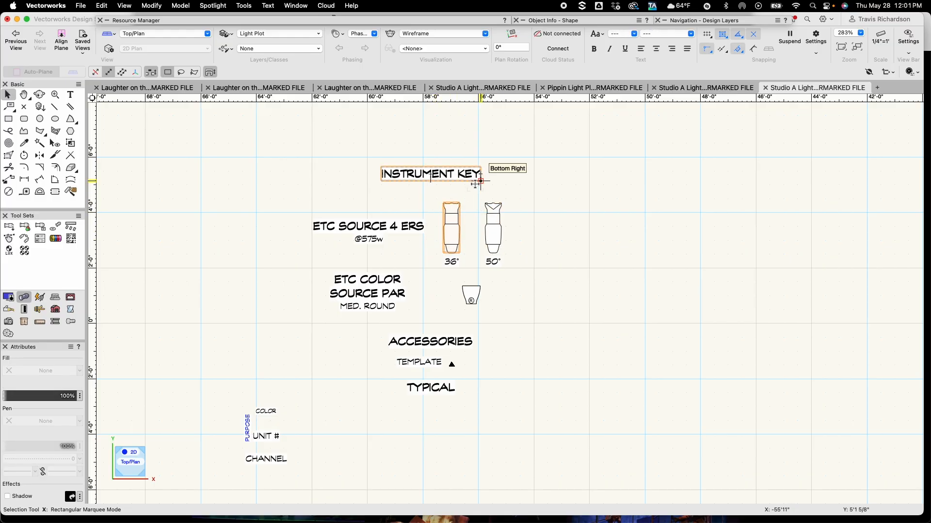
left_click(449, 233)
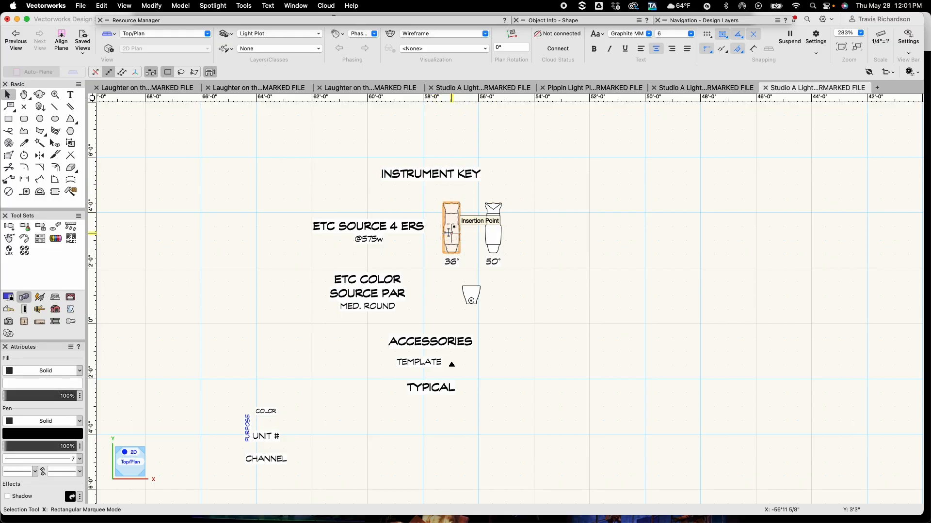
left_click_drag(449, 233, 430, 443)
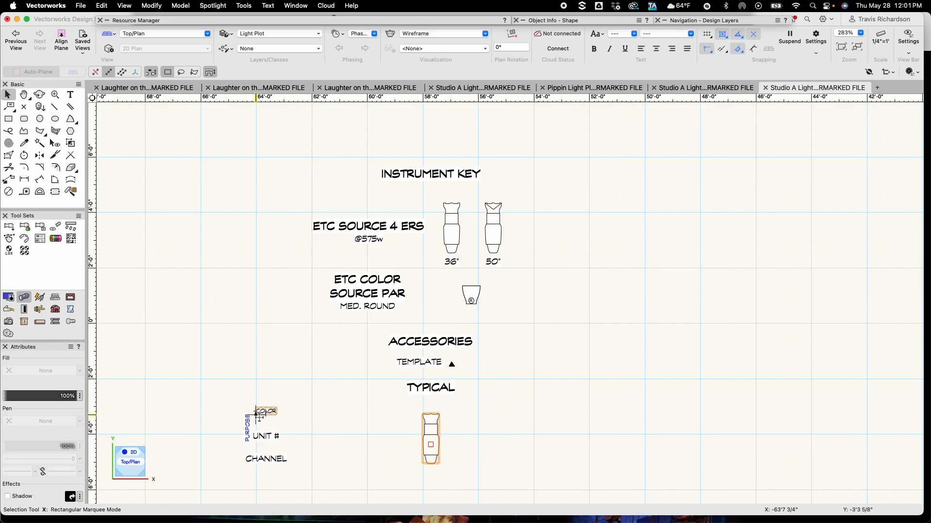
Move the COLOR label to sit centered just above the typical fixture
scroll(265, 411, "up", 1)
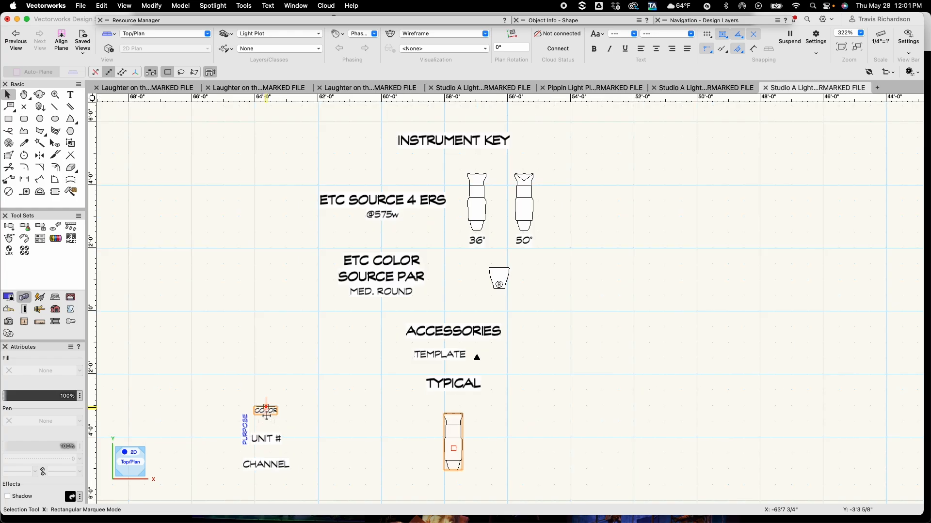
left_click_drag(266, 411, 454, 413)
scroll(454, 405, "up", 6)
left_click_drag(453, 414, 456, 403)
scroll(436, 428, "down", 5)
scroll(436, 429, "left", 4)
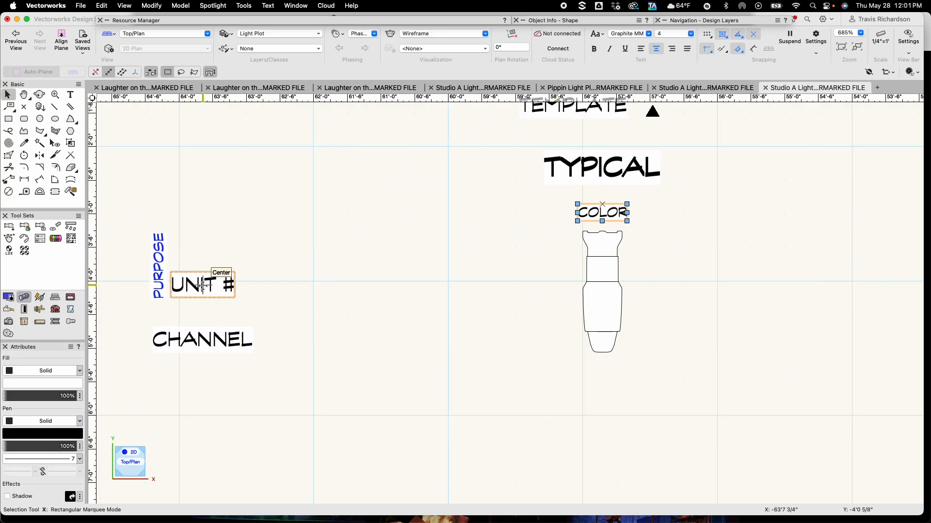
Place the UNIT # label on the fixture body, CHANNEL below it, and PURPOSE along its side
left_click_drag(201, 287, 605, 308)
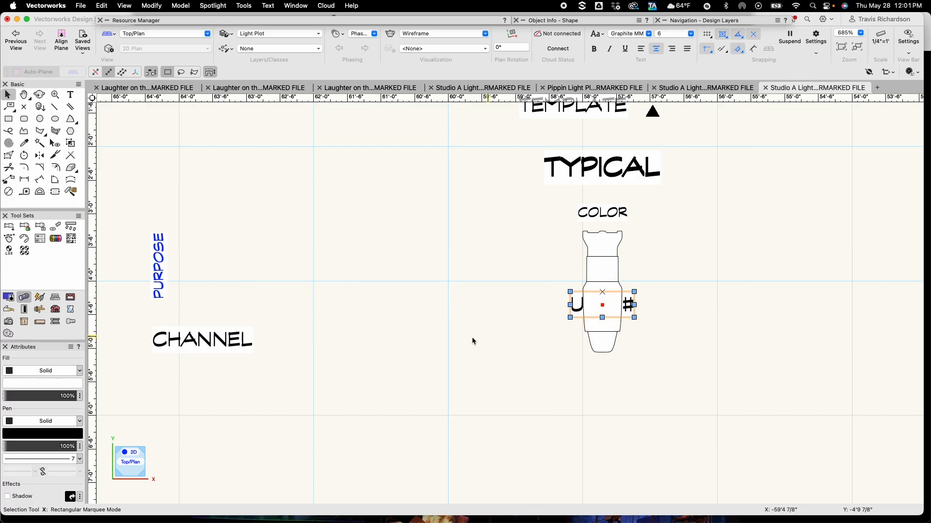
left_click_drag(202, 339, 603, 384)
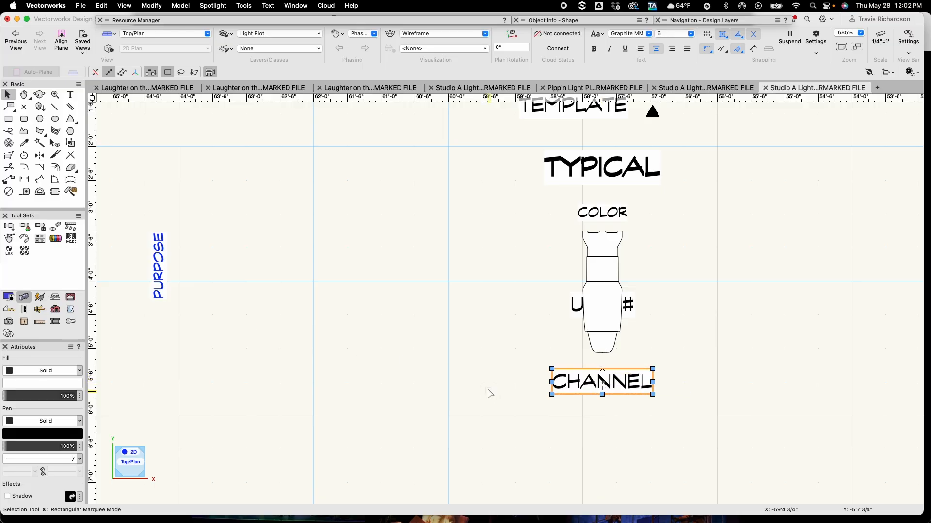
left_click_drag(156, 267, 570, 268)
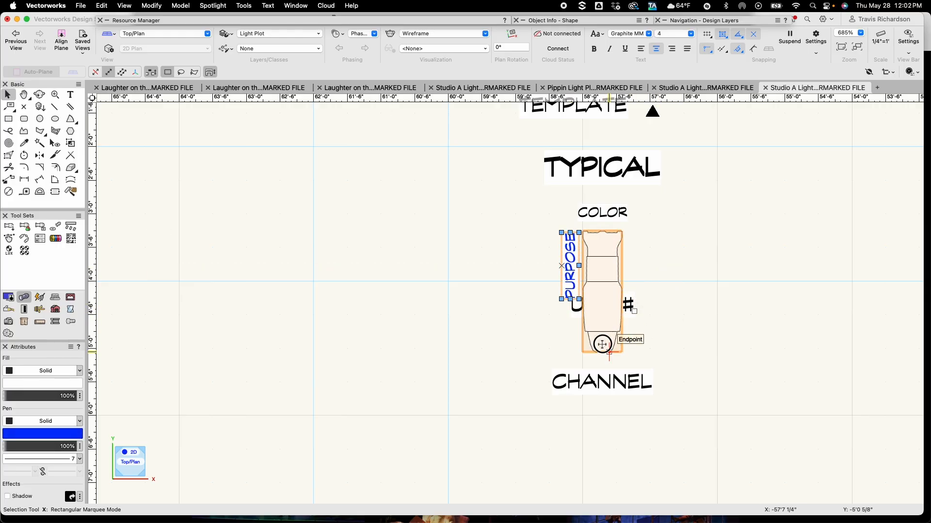
left_click(764, 324)
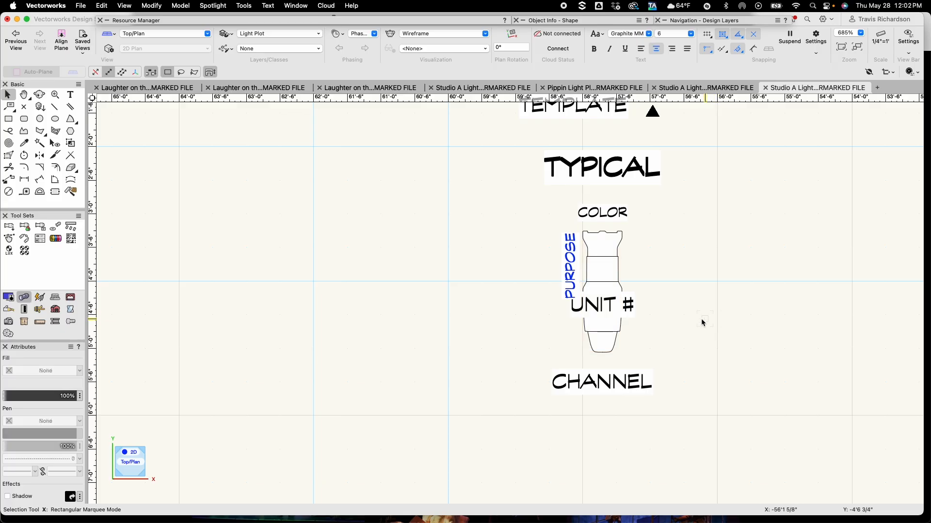
Nudge the PURPOSE label slightly outward so it clears the typical fixture's body
left_click(570, 267)
left_click_drag(571, 268, 561, 267)
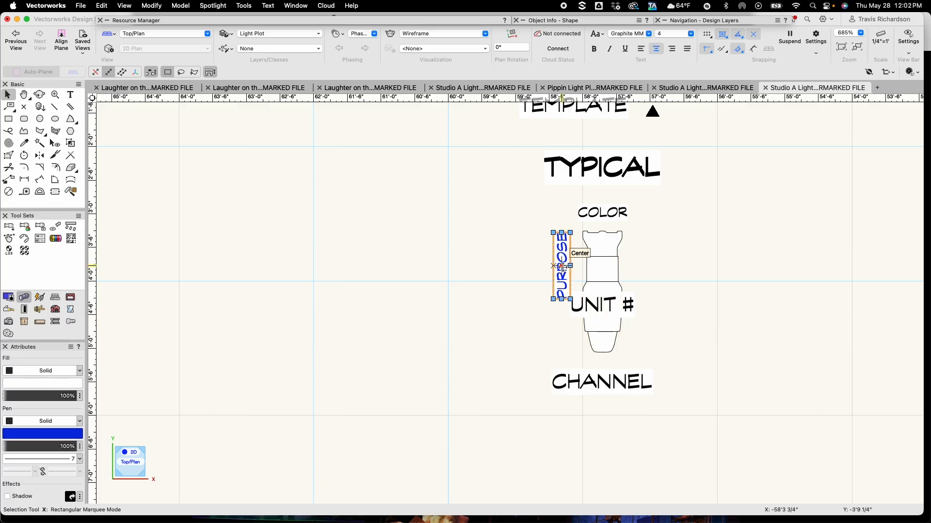
left_click(676, 325)
scroll(678, 329, "down", 3)
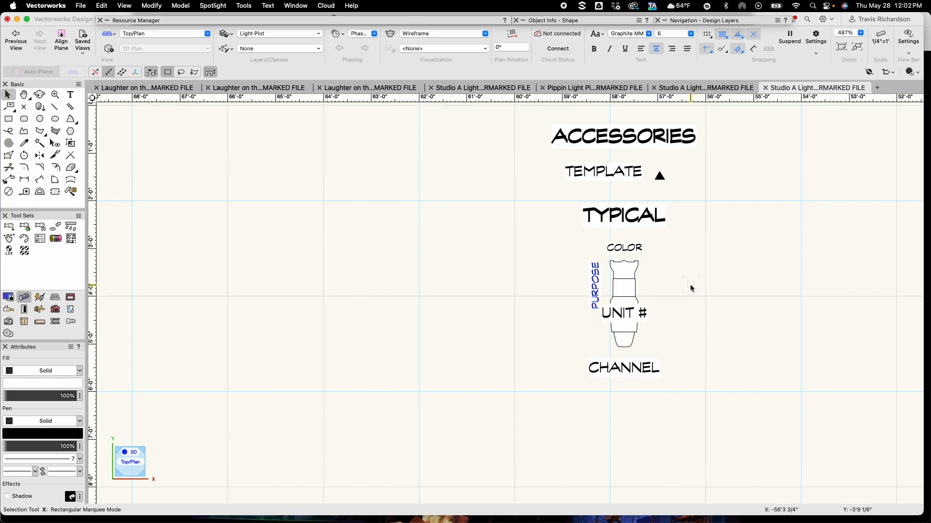
scroll(703, 287, "down", 3)
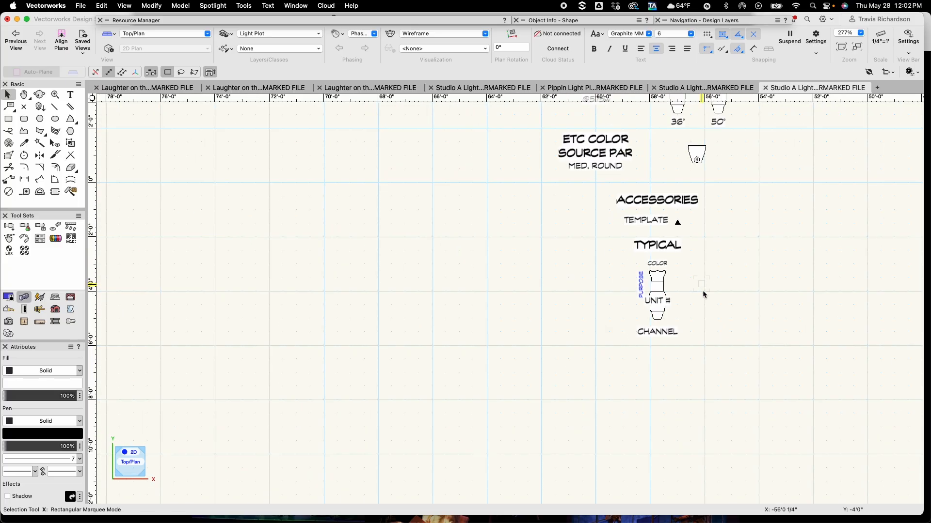
left_click_drag(721, 285, 606, 368)
scroll(606, 371, "down", 1)
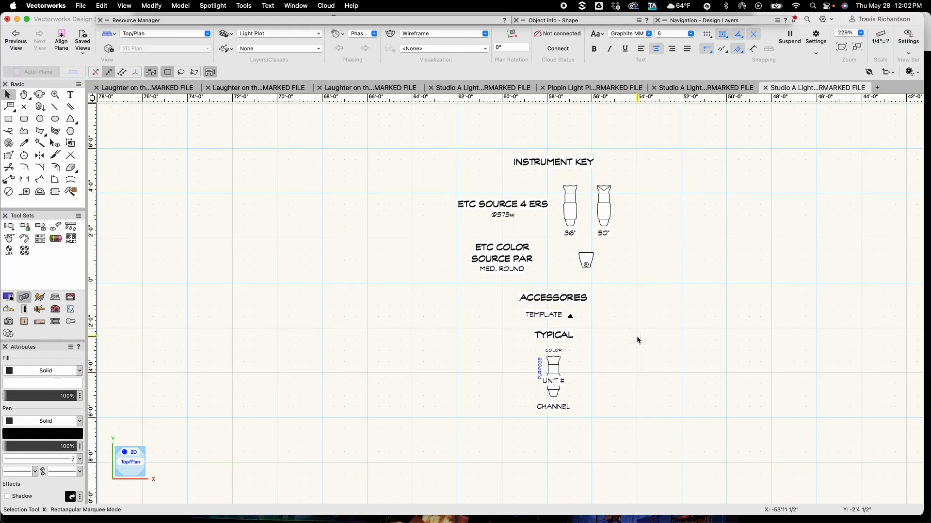
Draw a rectangle about 7'10" by 12'0" enclosing the whole instrument key and send it behind the key
key("4")
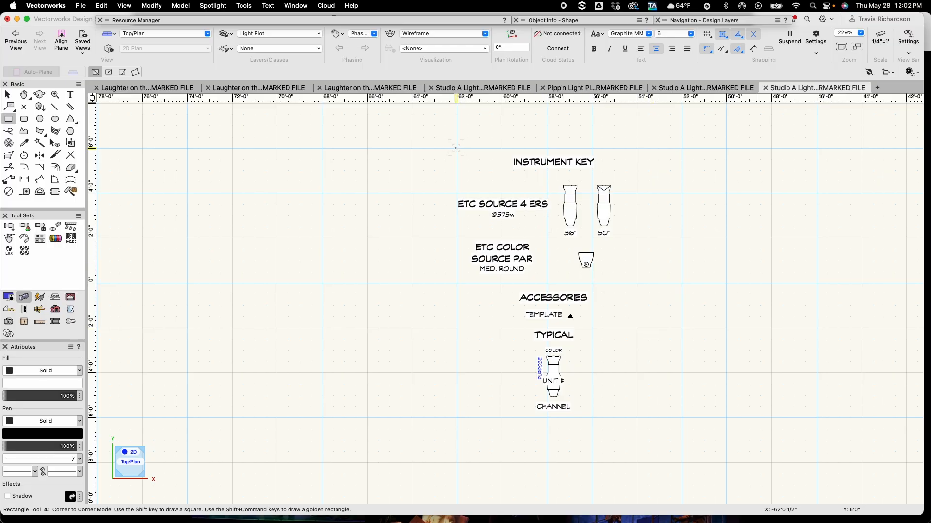
left_click(456, 147)
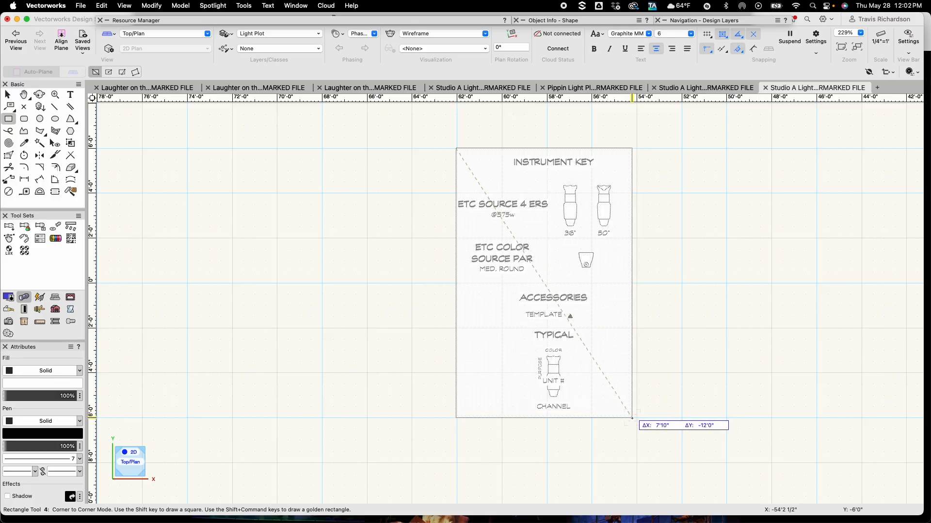
left_click(631, 418)
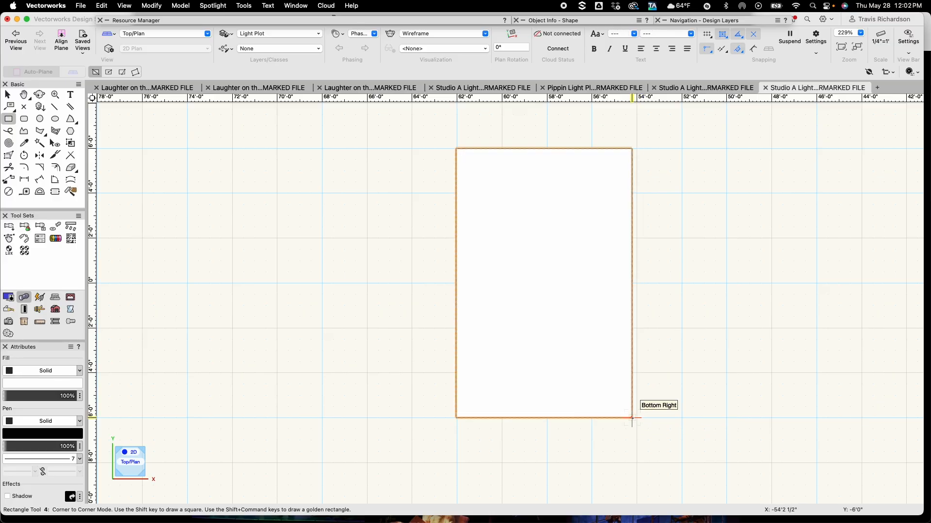
key("super+b")
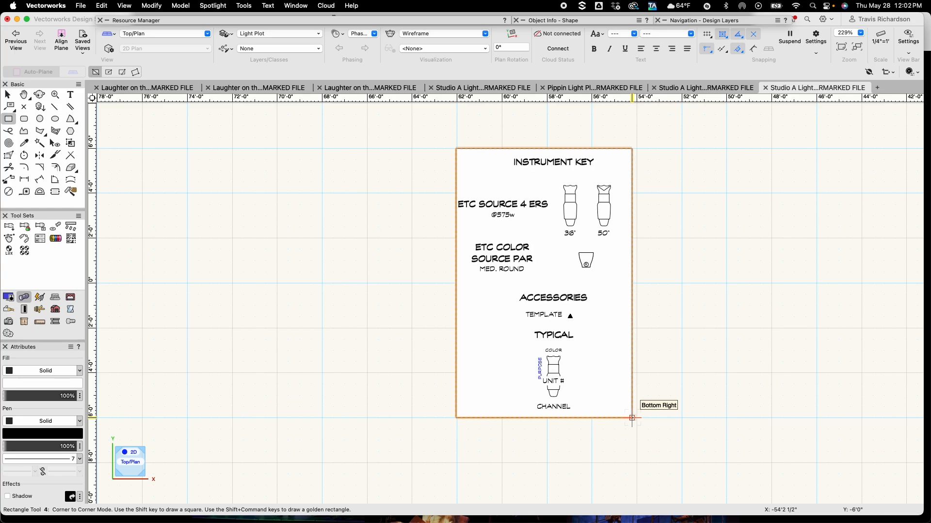
key("x")
left_click(719, 319)
Select all the key's labels and symbols and shift them left to center them within the border
scroll(719, 319, "down", 1)
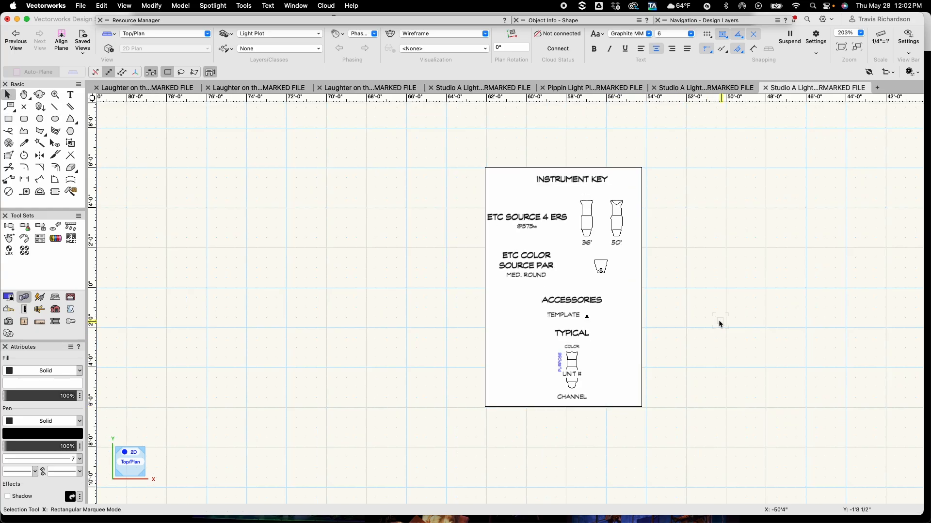
scroll(706, 284, "up", 2)
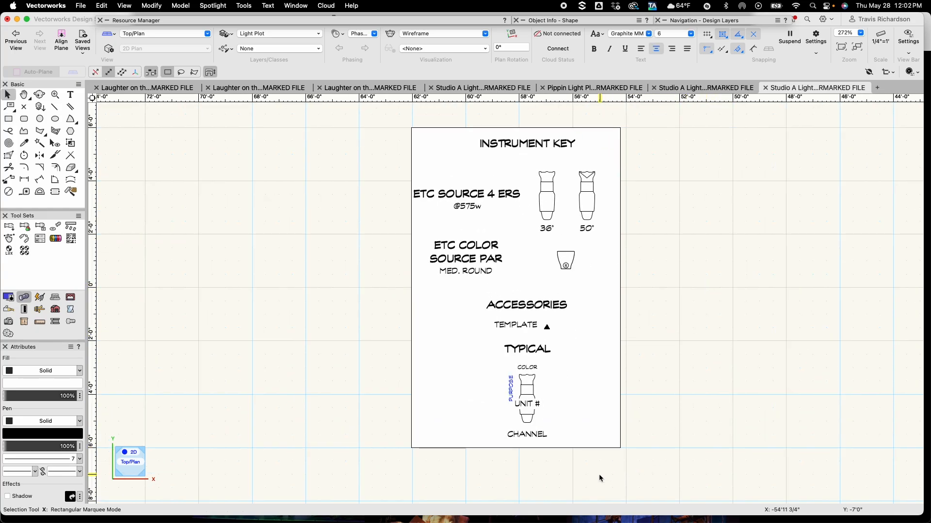
left_click_drag(596, 476, 458, 293)
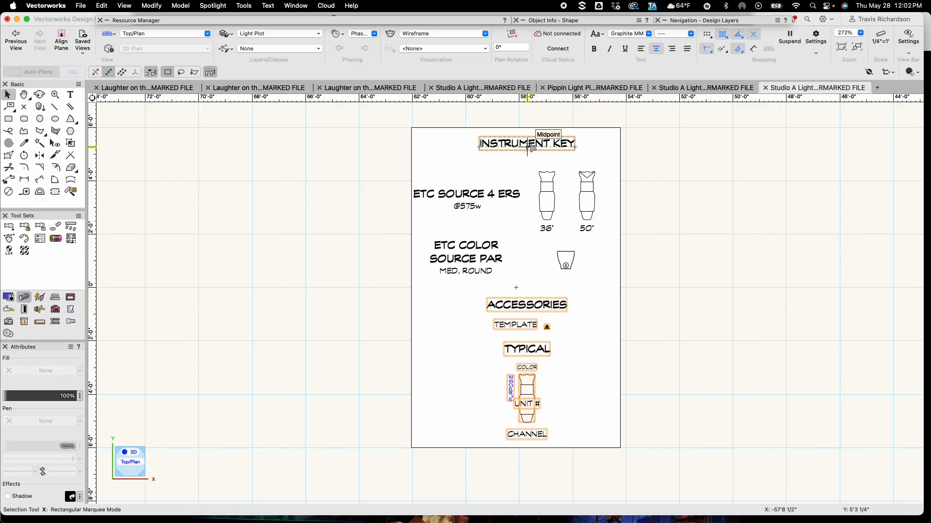
scroll(529, 146, "up", 4)
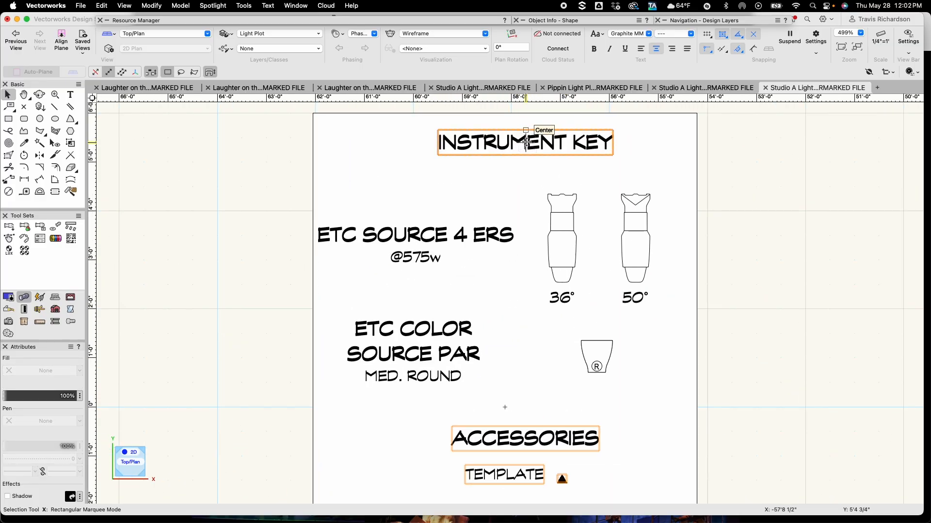
left_click_drag(526, 143, 505, 139)
scroll(494, 110, "down", 1)
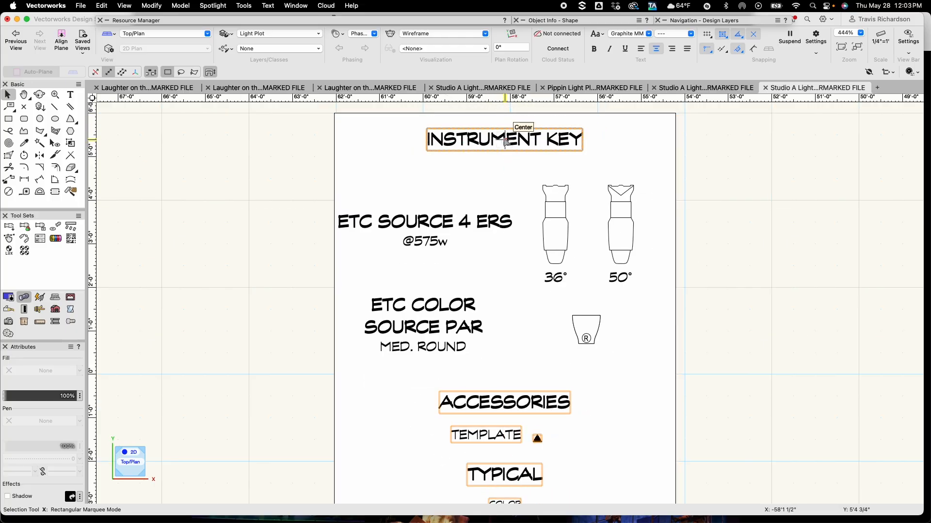
left_click(754, 320)
scroll(738, 355, "down", 3)
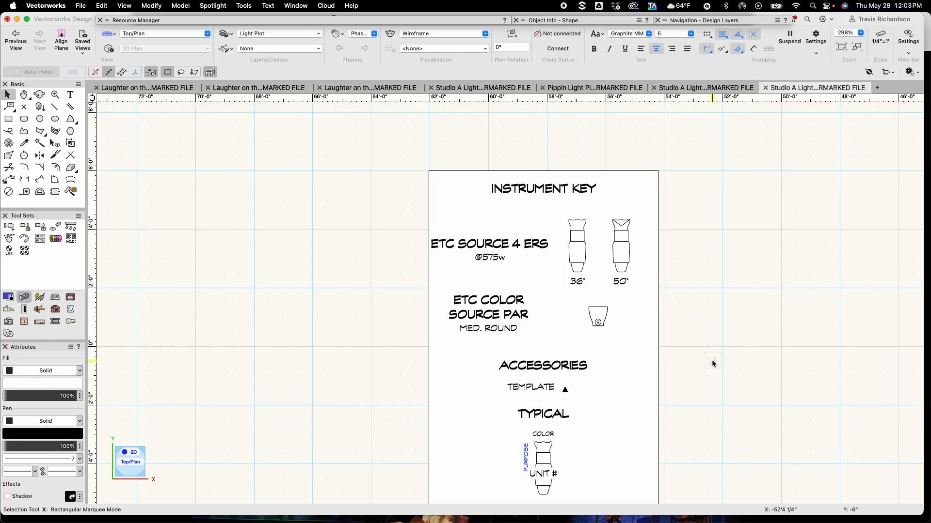
Draw a thickness-20 divider line across the key directly under the INSTRUMENT KEY title
key("2")
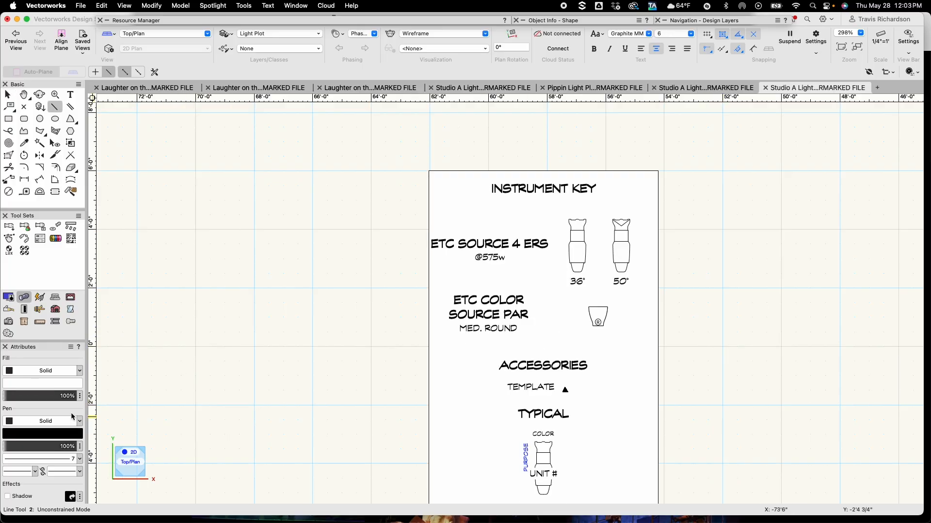
left_click(80, 460)
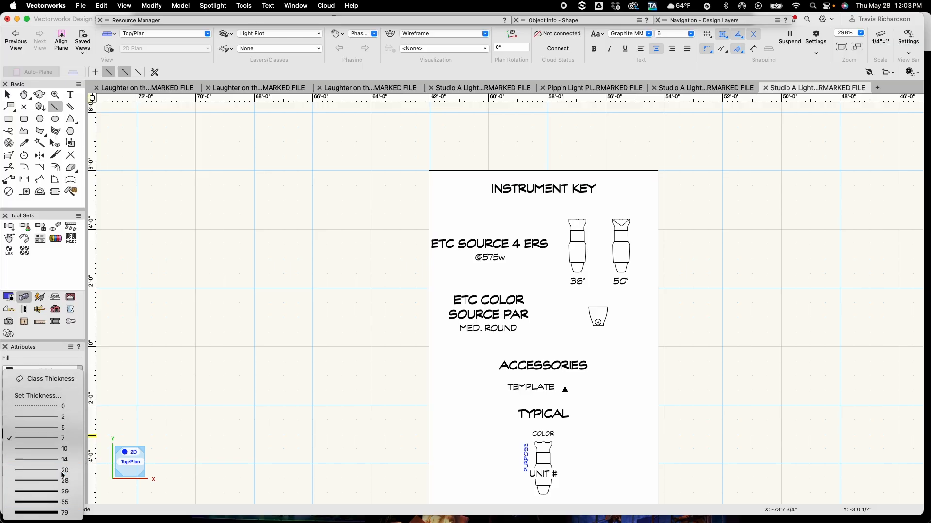
left_click(61, 473)
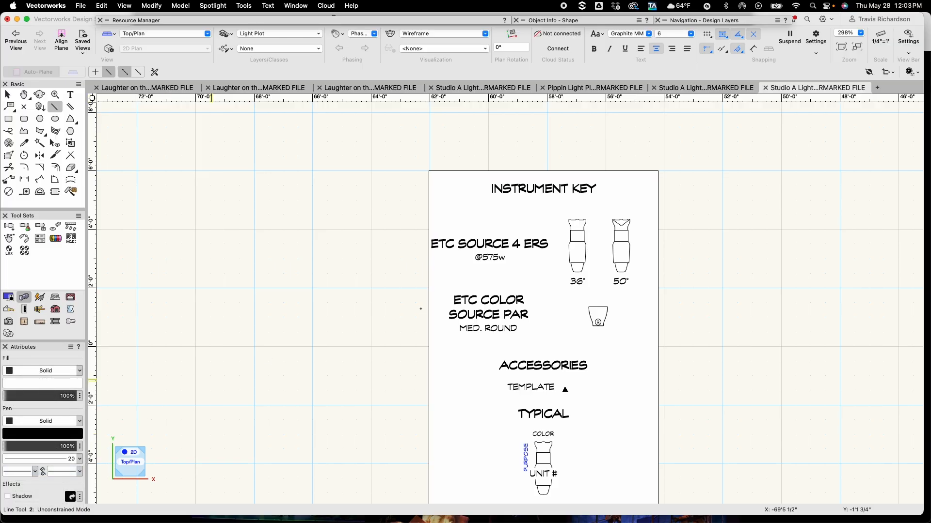
left_click(429, 205)
left_click(658, 205)
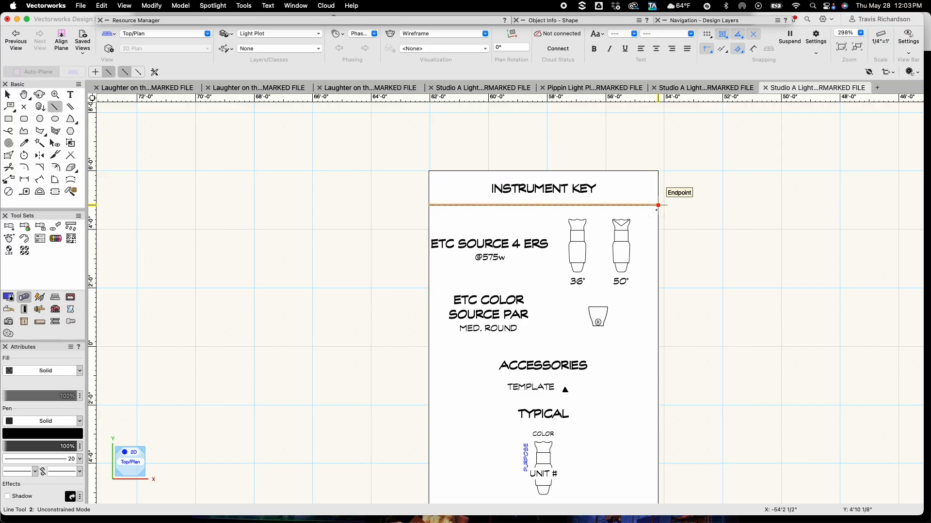
Draw divider lines across the key beneath the Source 4, ColorSource PAR and Accessories sections
left_click(429, 286)
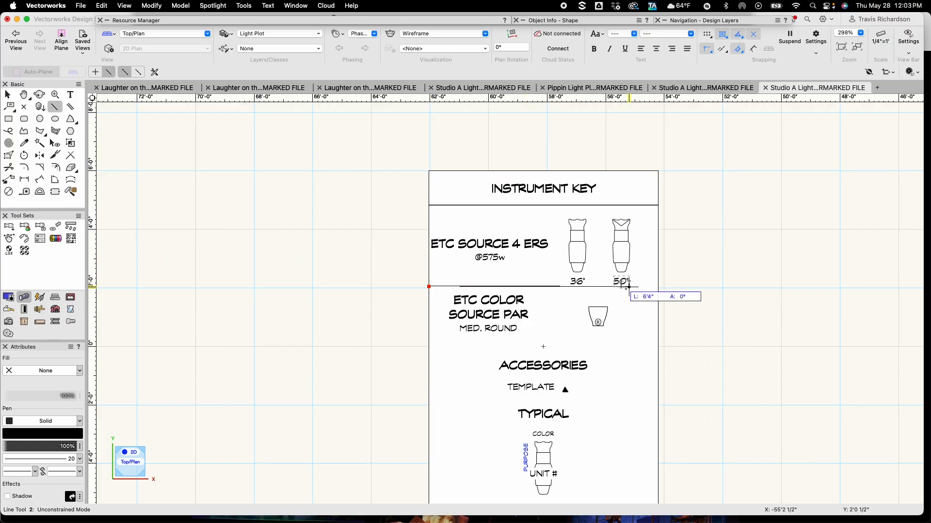
left_click(657, 287)
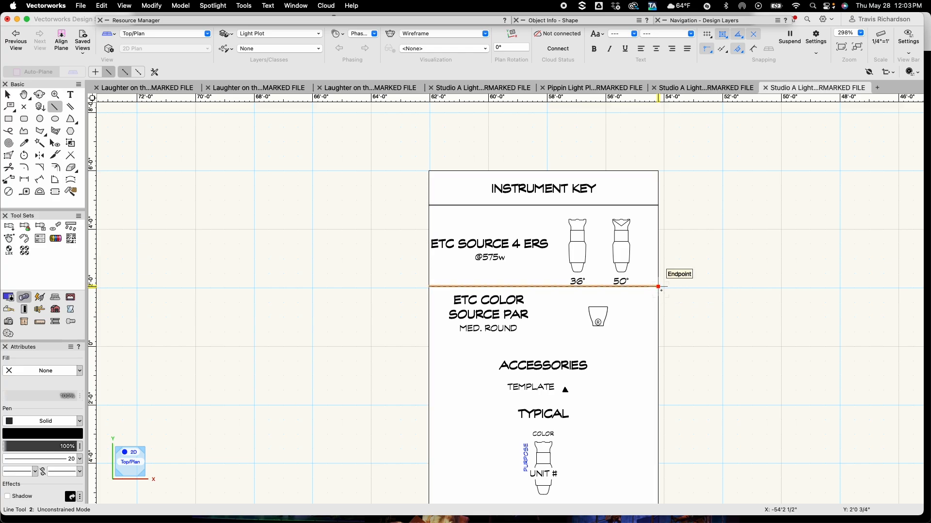
key("shift+Down")
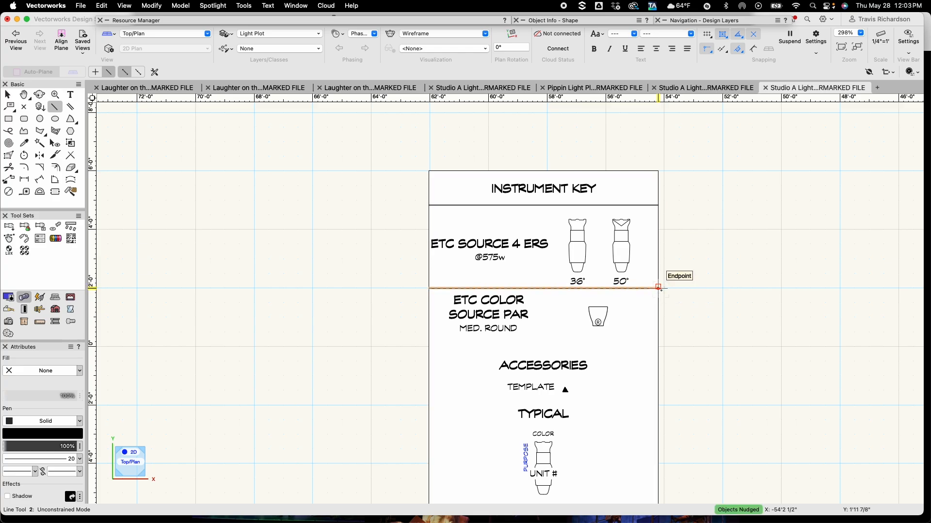
left_click(429, 347)
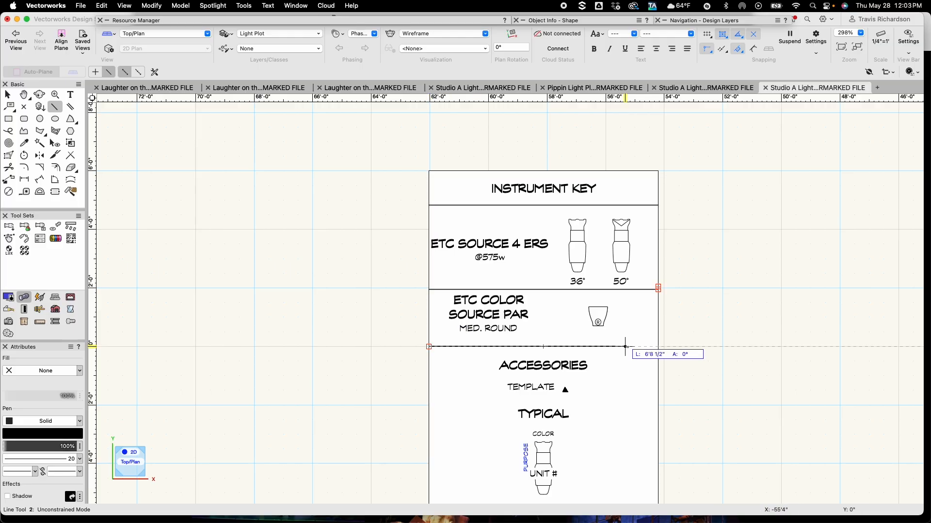
left_click(655, 347)
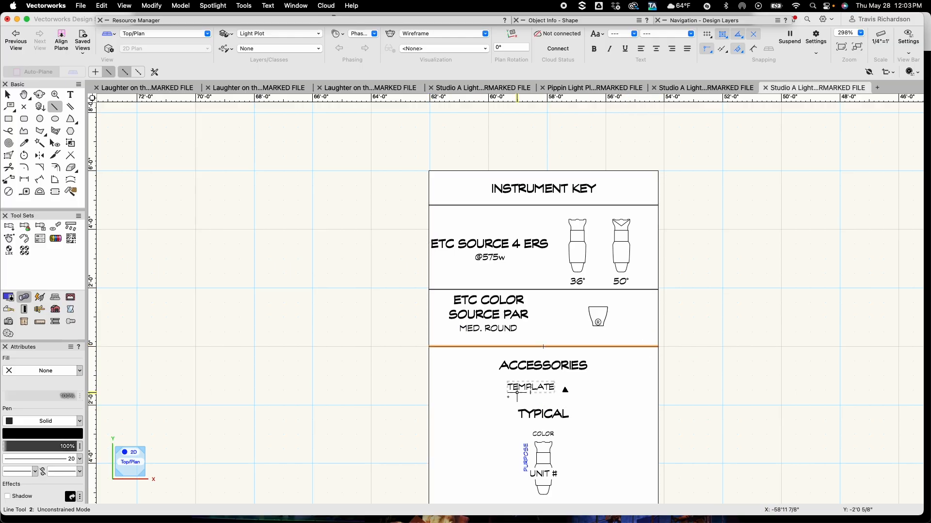
left_click(432, 401)
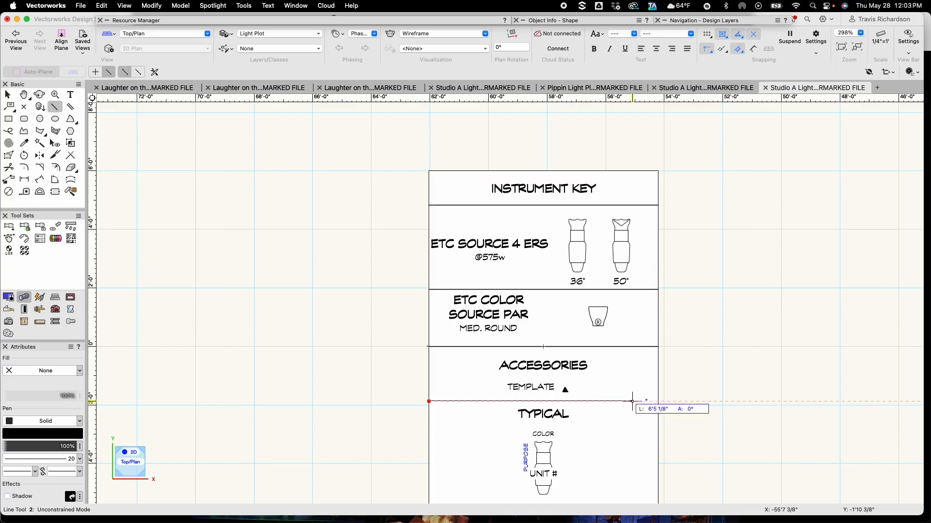
left_click(658, 402)
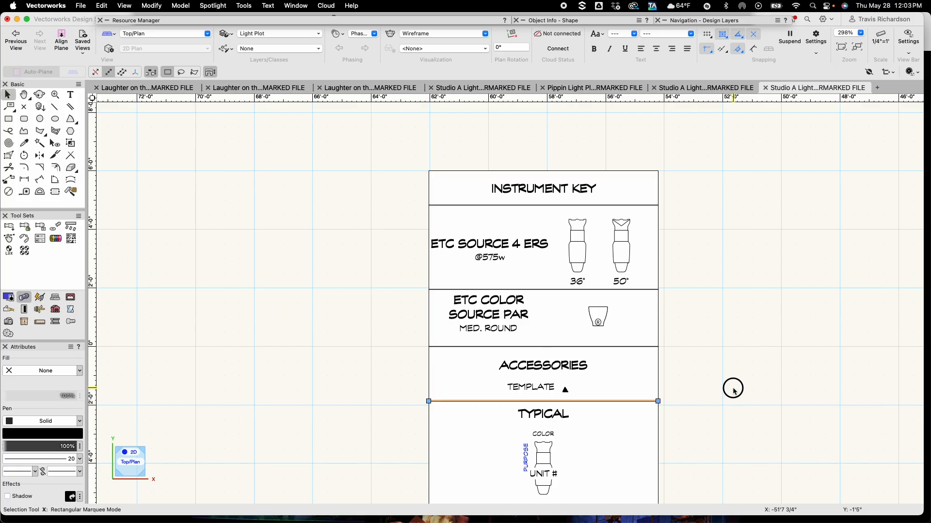
key("x")
Set the key's border rectangle to line thickness 20
scroll(726, 392, "down", 5)
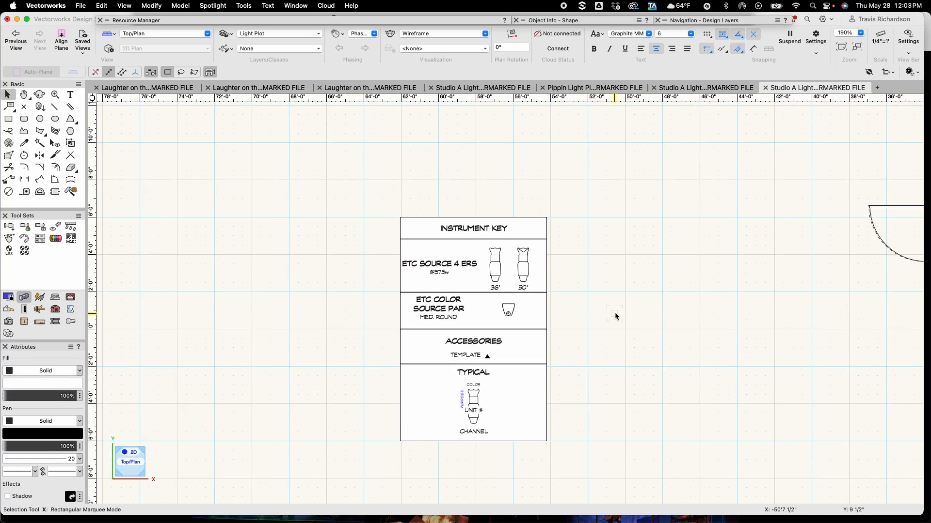
scroll(589, 328, "up", 4)
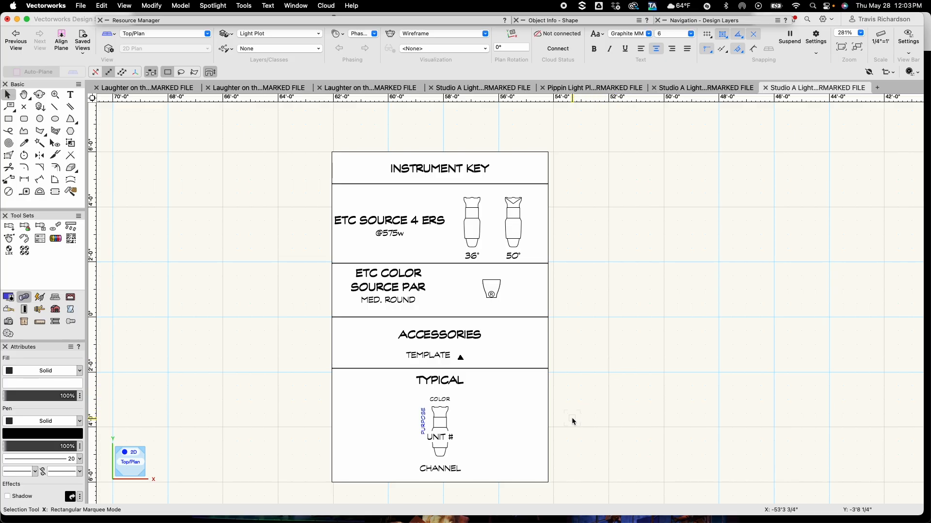
left_click(551, 415)
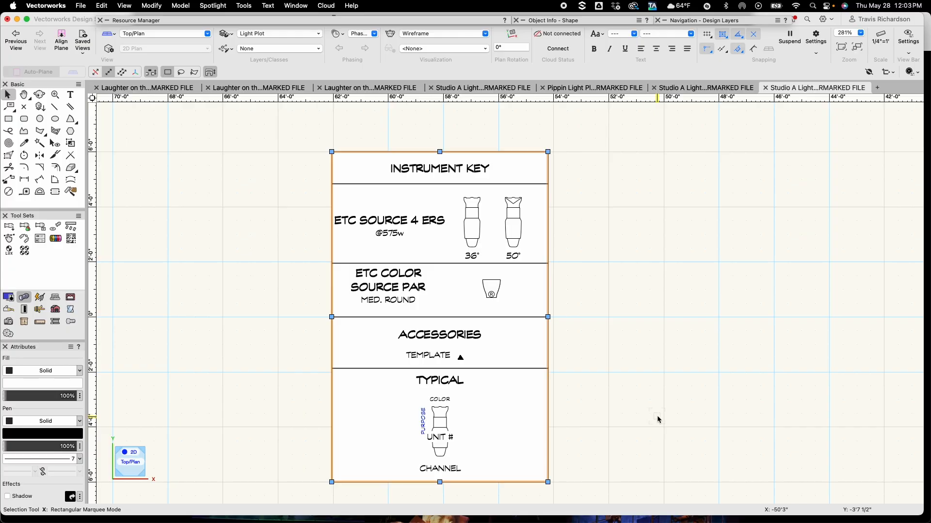
left_click(78, 458)
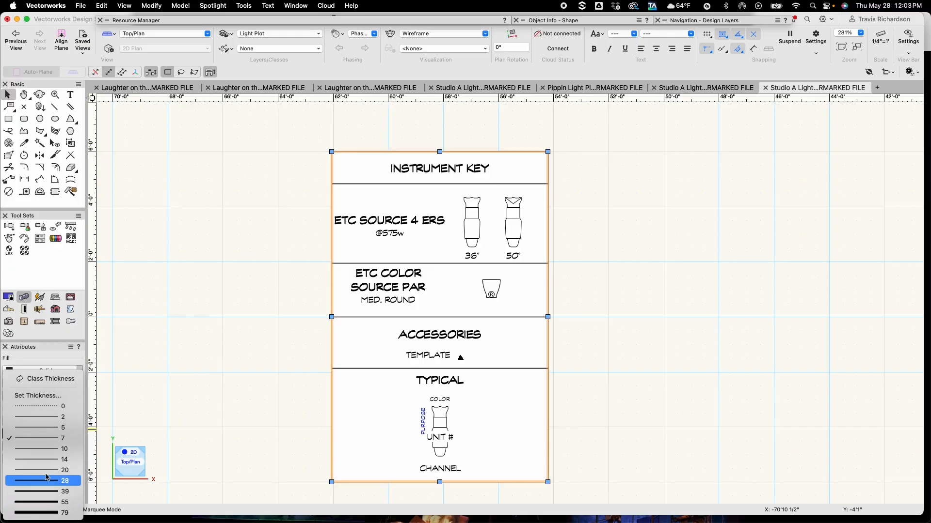
left_click(46, 470)
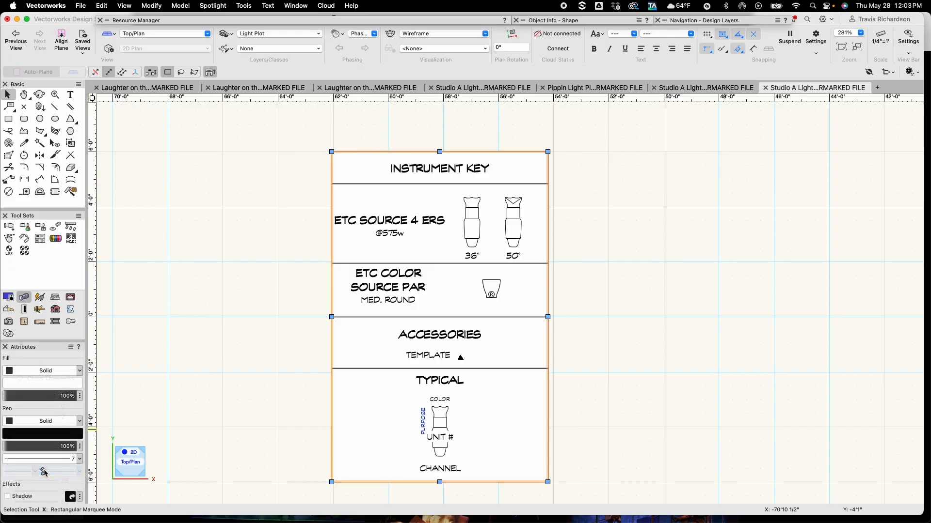
left_click(216, 313)
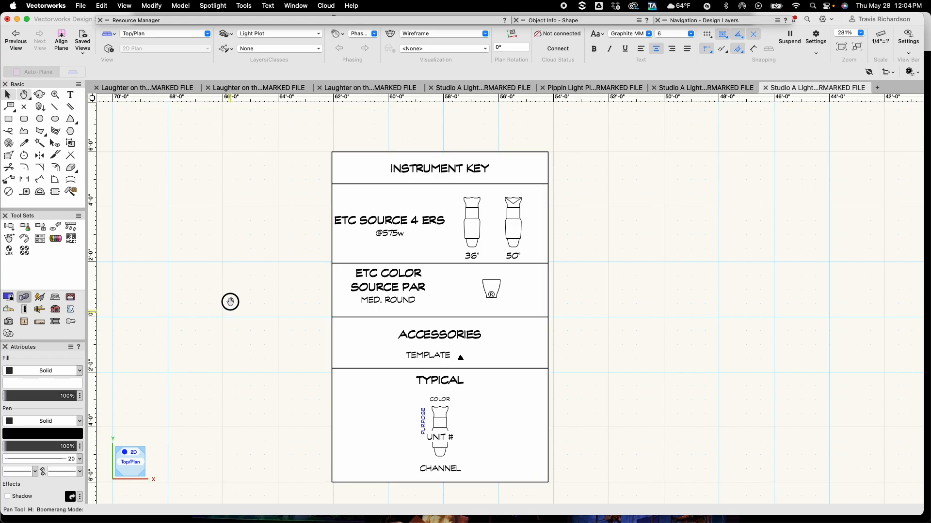
Group all the instrument key's lines, labels and symbols and reposition the group
scroll(231, 301, "down", 2)
left_click_drag(282, 122, 609, 463)
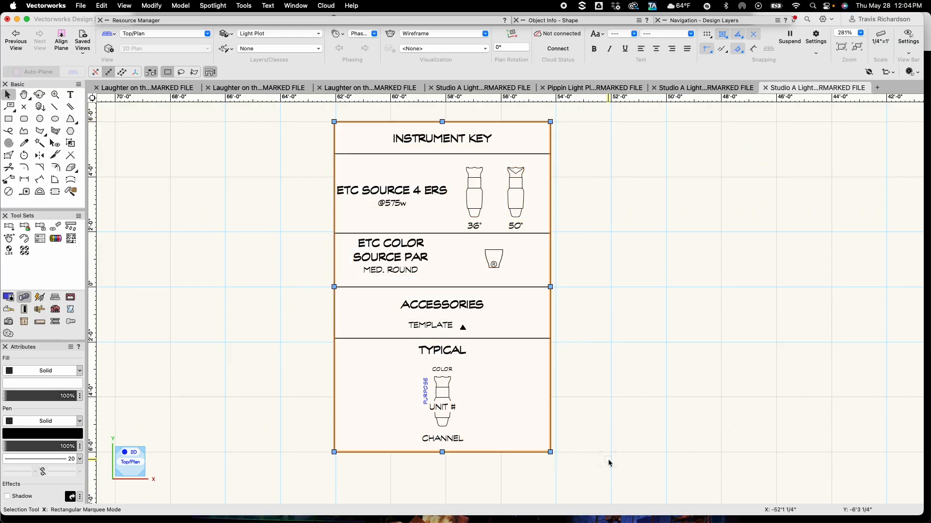
key("super+g")
left_click_drag(494, 257, 628, 288)
left_click_drag(522, 280, 420, 277)
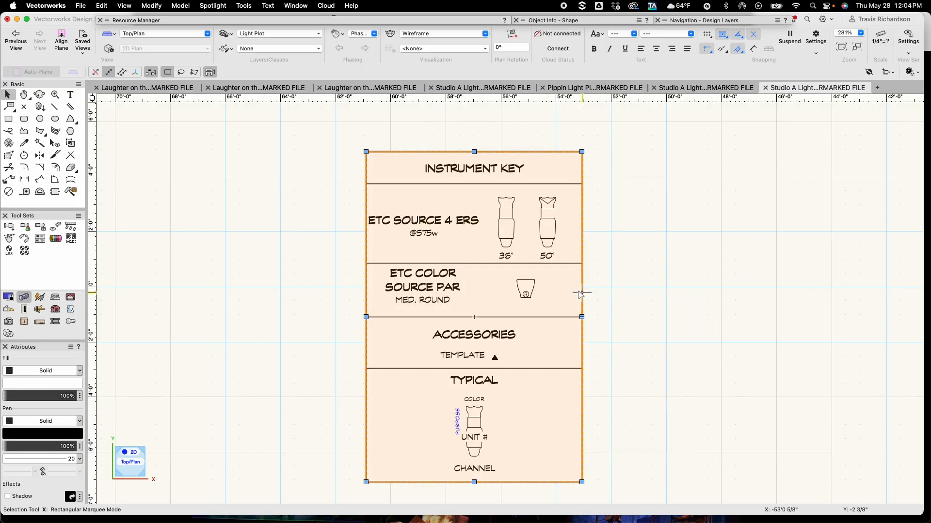
left_click(625, 297)
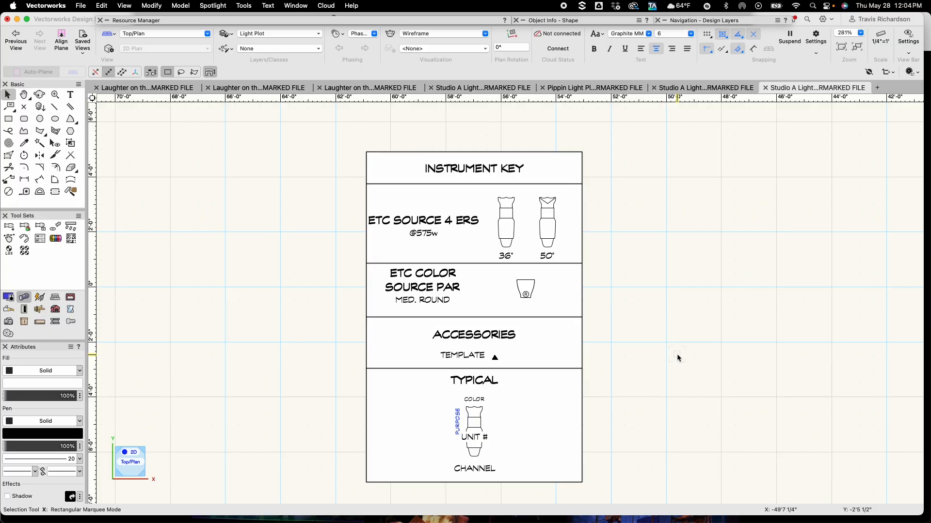
Draw a rectangle about 41' by 29' around the whole floor plan and set its fill and pen to none
scroll(678, 358, "down", 2)
middle_click_drag(677, 358, 453, 316)
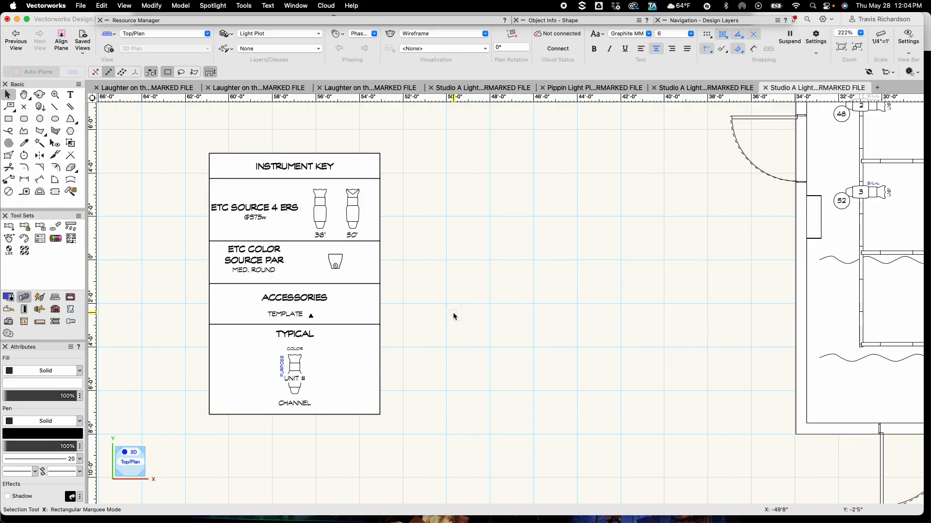
scroll(502, 318, "down", 3)
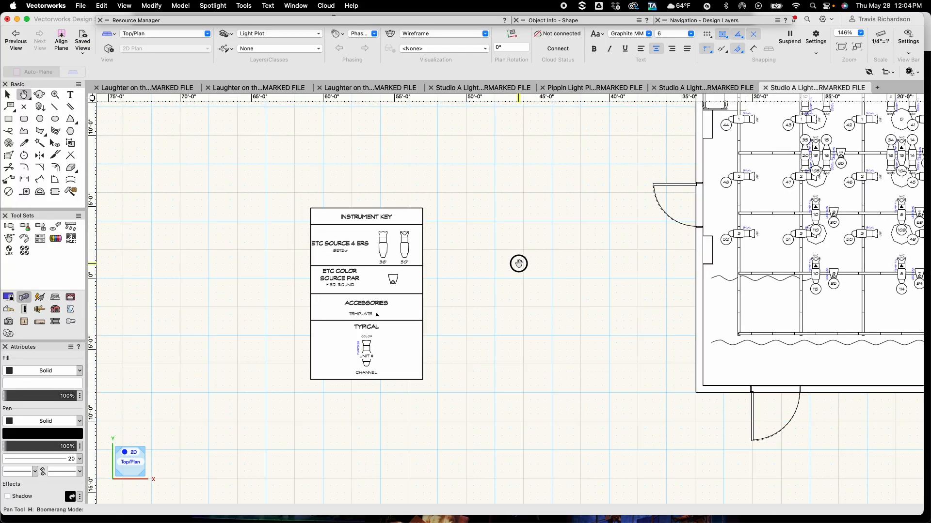
middle_click_drag(517, 261, 228, 305)
mouse_move(454, 275)
left_mouse_down()
mouse_move(309, 351)
mouse_move(268, 346)
left_mouse_up()
scroll(272, 345, "down", 2)
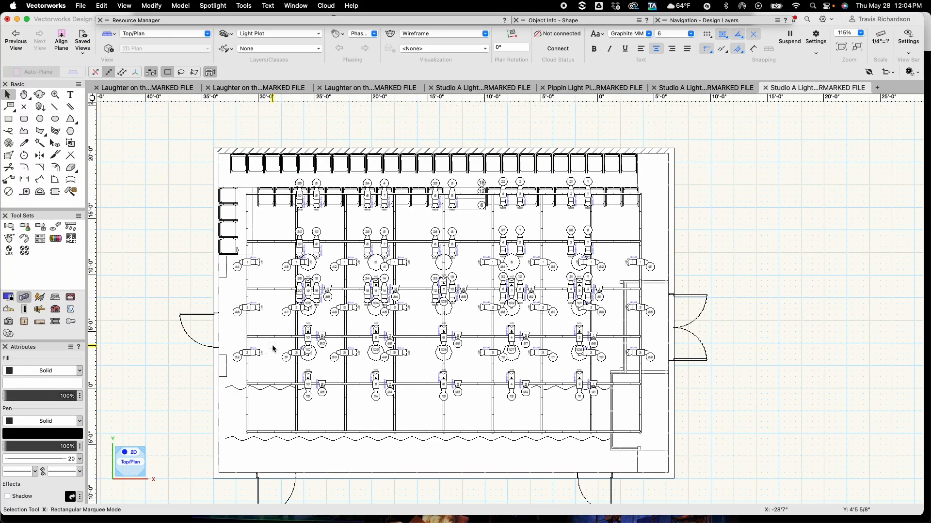
key("space")
mouse_move(320, 363)
left_mouse_down()
mouse_move(377, 344)
mouse_move(358, 346)
left_mouse_up()
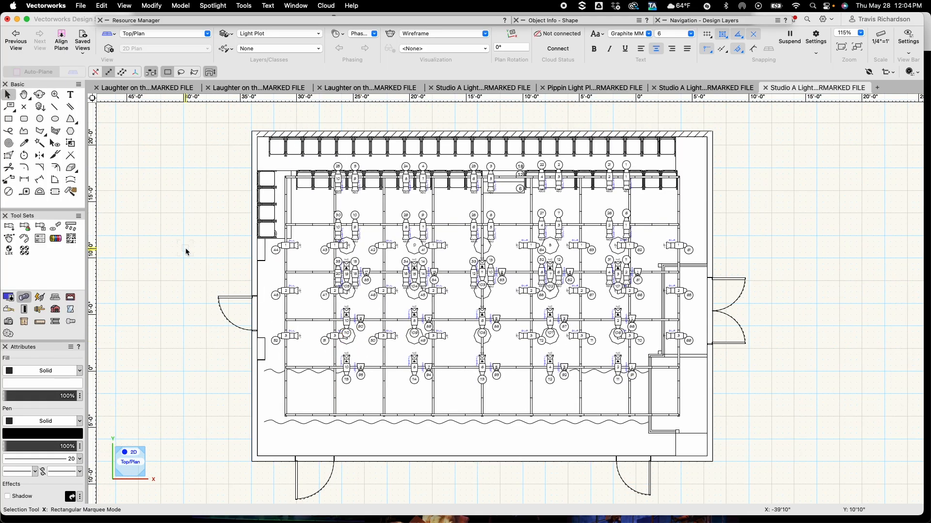
key("4")
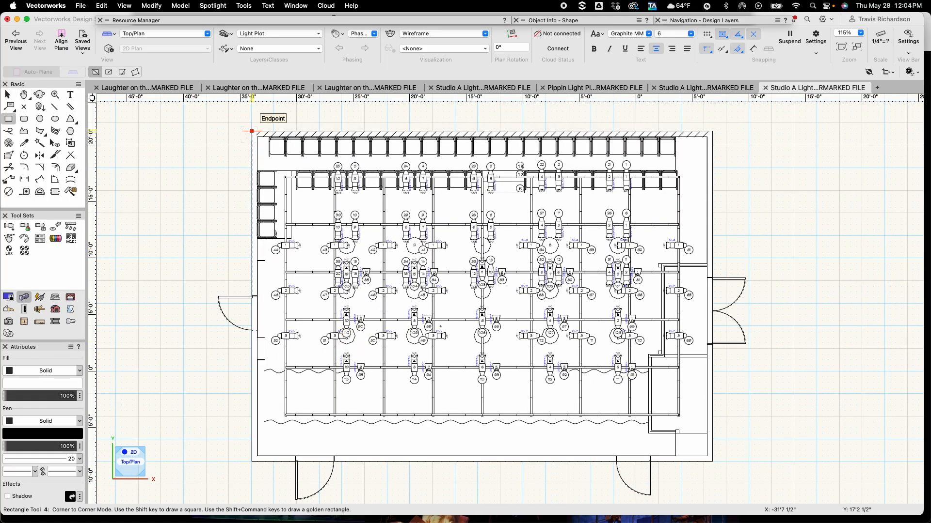
left_click_drag(252, 132, 712, 461)
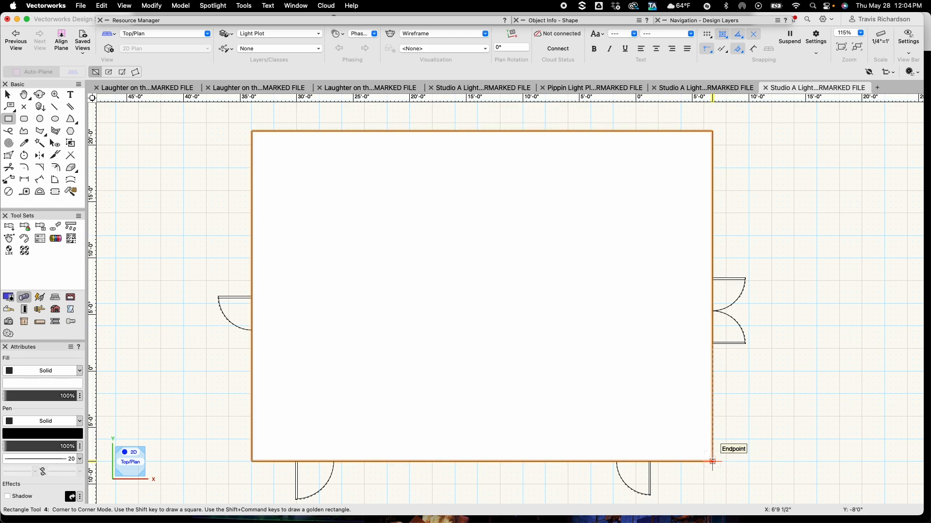
key("x")
left_click(68, 421)
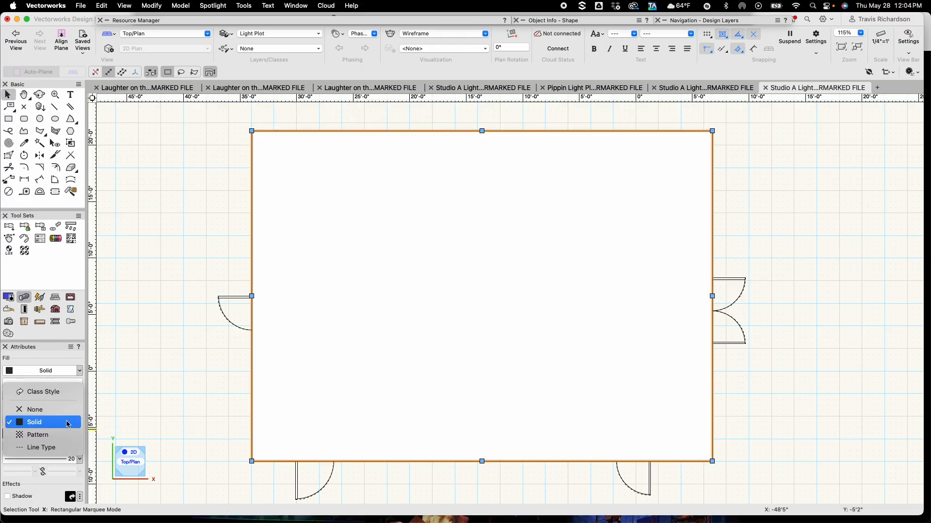
left_click(46, 410)
left_click(50, 372)
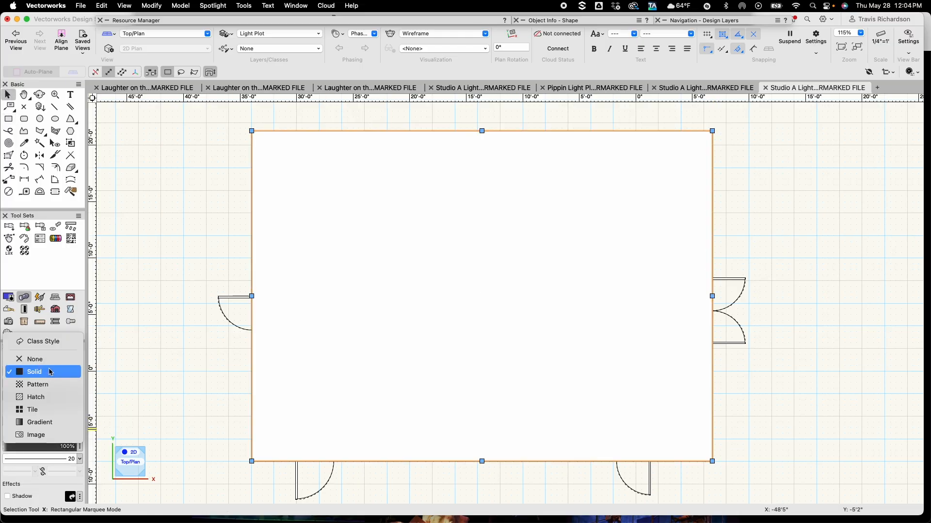
left_click(36, 359)
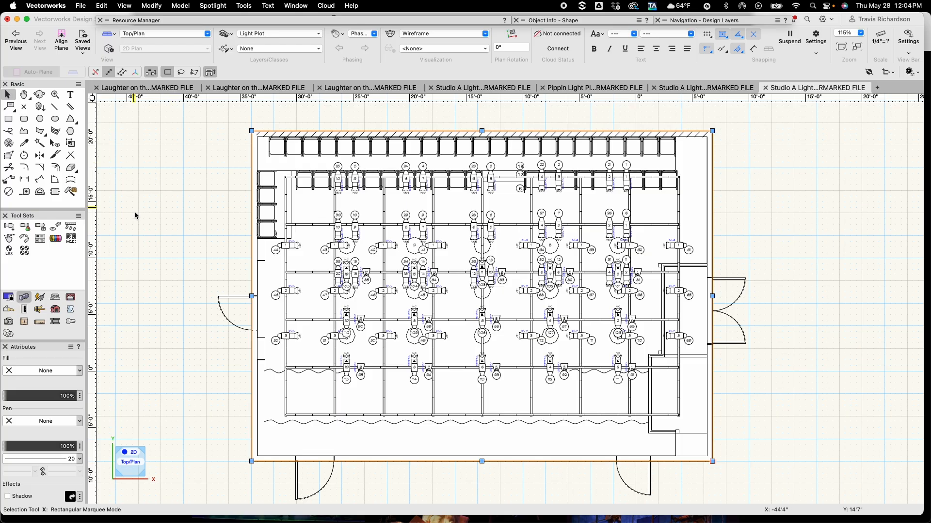
Create a viewport from the plan, using the selected rectangle as its crop
left_click(124, 6)
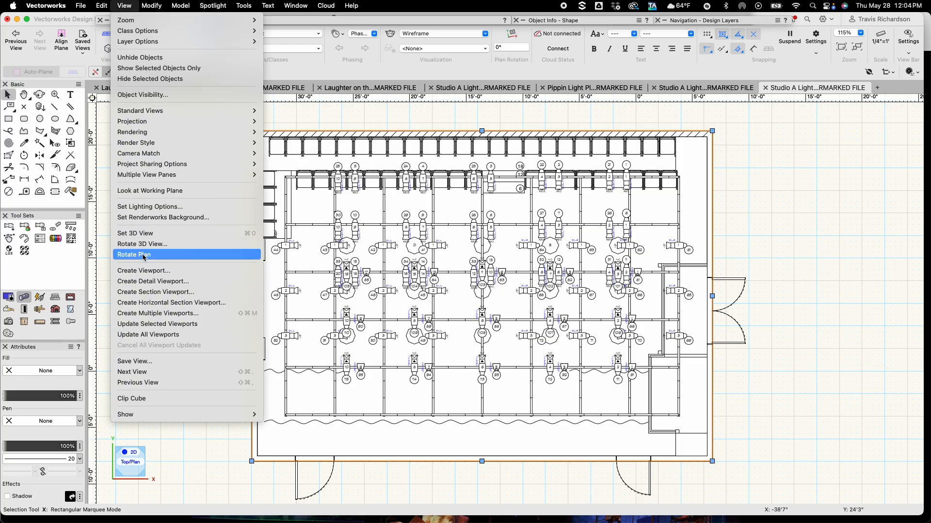
left_click(144, 269)
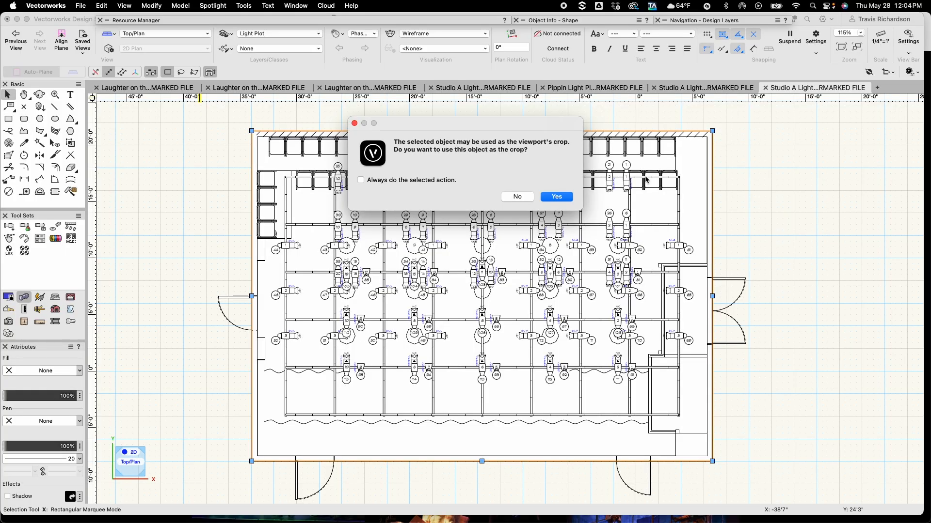
left_click(561, 195)
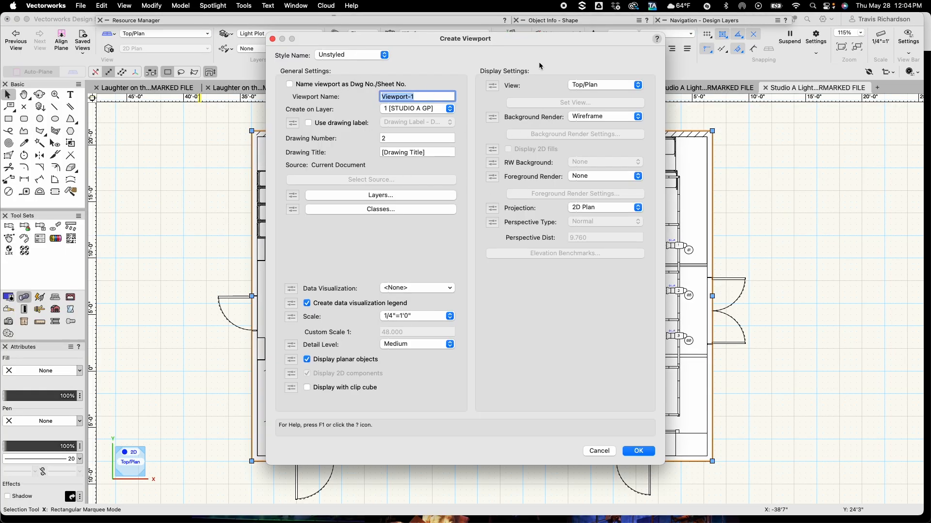
Name the viewport LIGHT PLOT and create a new sheet layer for it numbered 2 and titled LIGHT PLOT
type("LIGHT PLOT")
left_click(413, 113)
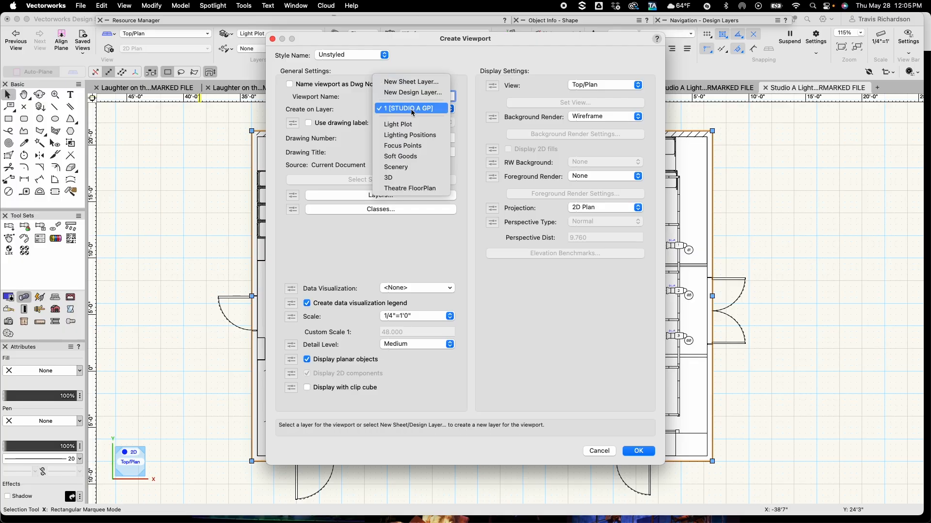
left_click(411, 82)
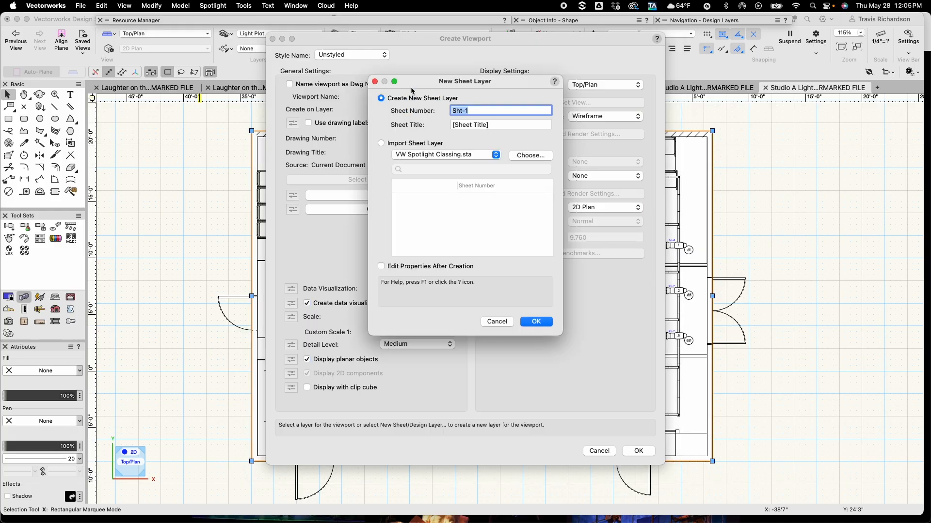
type("2")
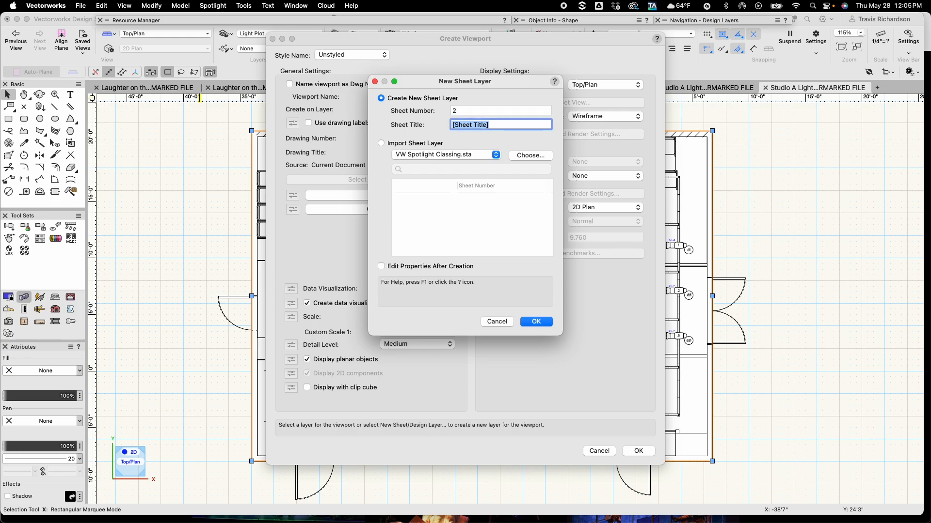
type("LIGHT PLOT")
left_click(536, 322)
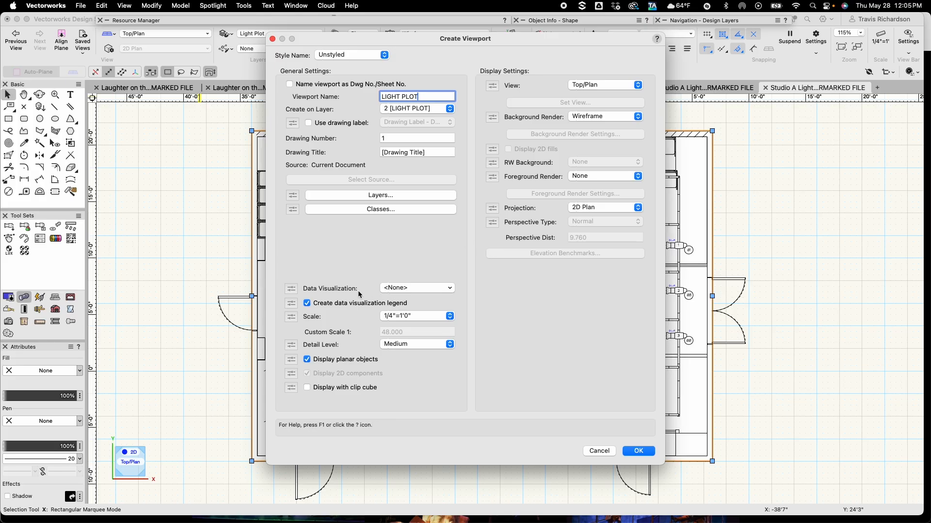
Set the viewport scale to 1/2"=1'0" and create the viewport
left_click(408, 315)
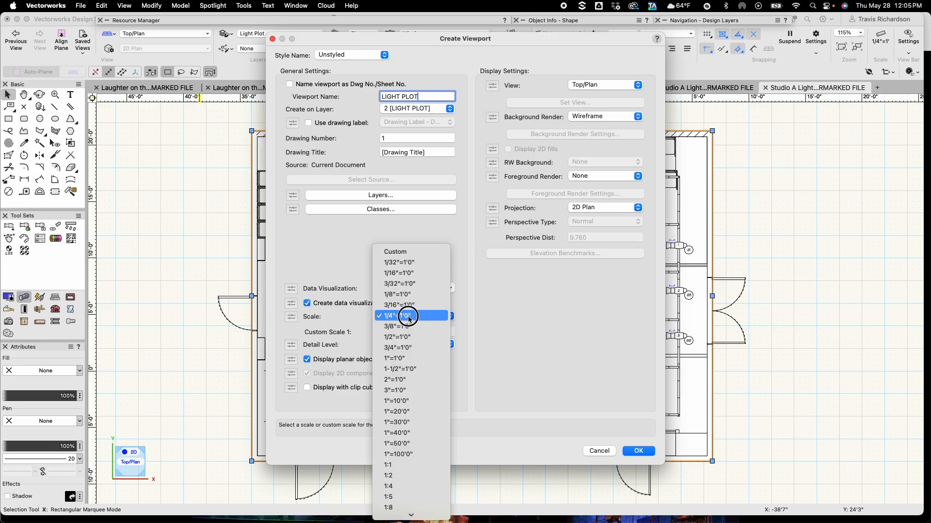
left_click(410, 337)
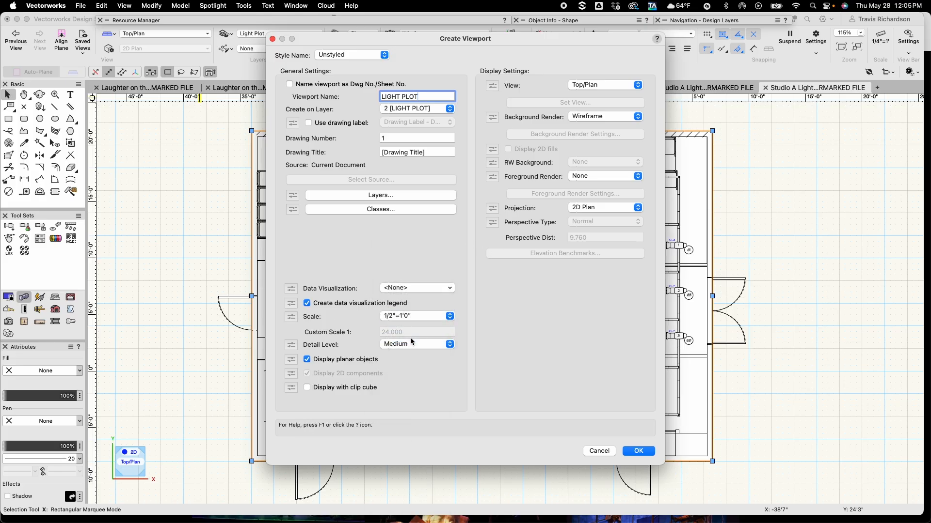
left_click(638, 451)
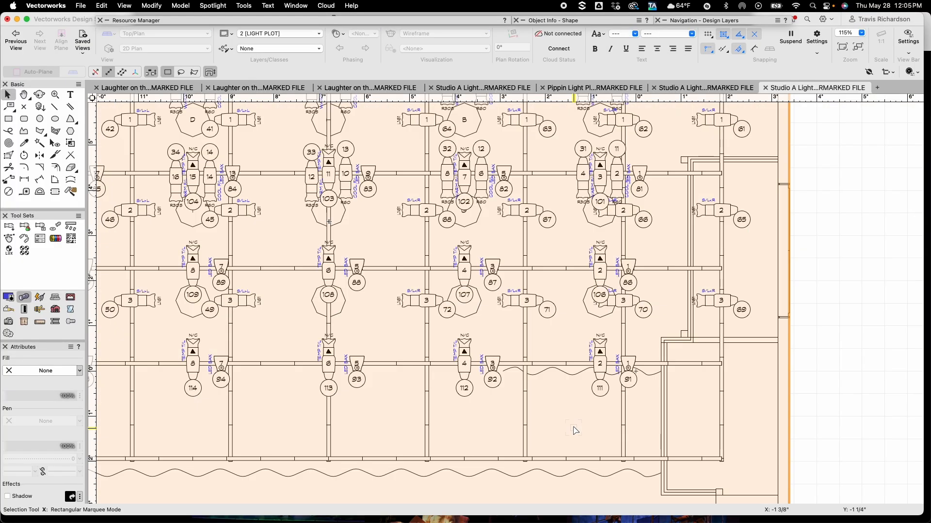
Reposition the new viewport so it sits centred on the sheet layer's page
scroll(574, 431, "down", 4)
key("h")
left_click_drag(551, 422, 388, 311)
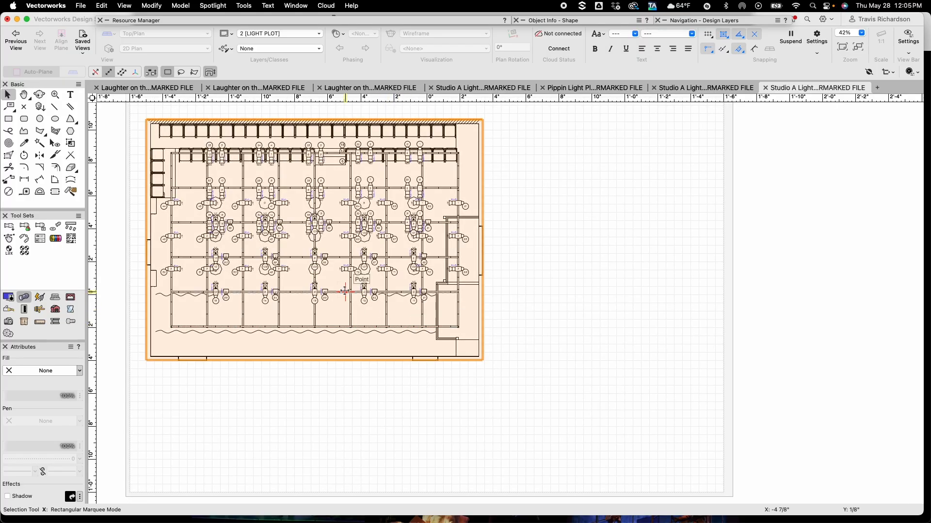
mouse_move(314, 236)
left_mouse_down()
mouse_move(376, 284)
mouse_move(432, 301)
mouse_move(423, 303)
left_mouse_up()
scroll(431, 301, "up", 2)
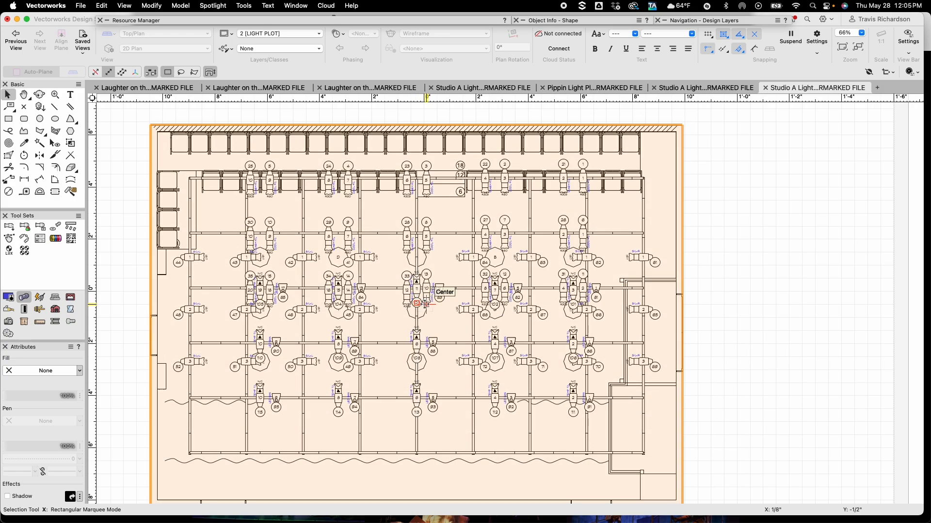
scroll(425, 304, "down", 3)
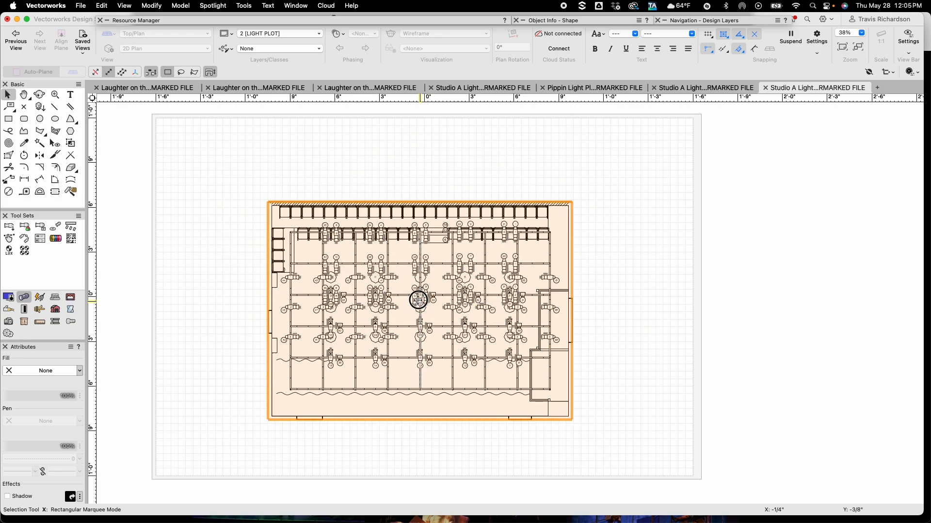
left_click_drag(420, 301, 420, 299)
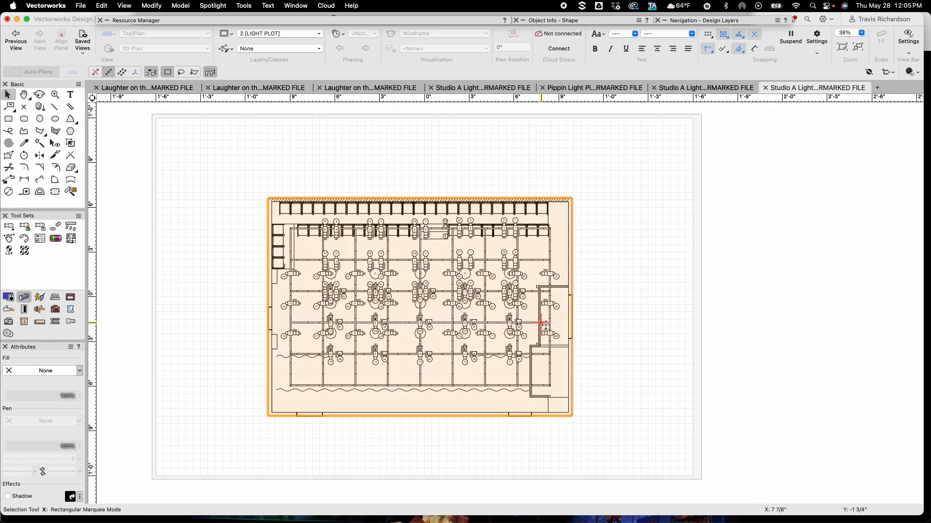
left_click(671, 314)
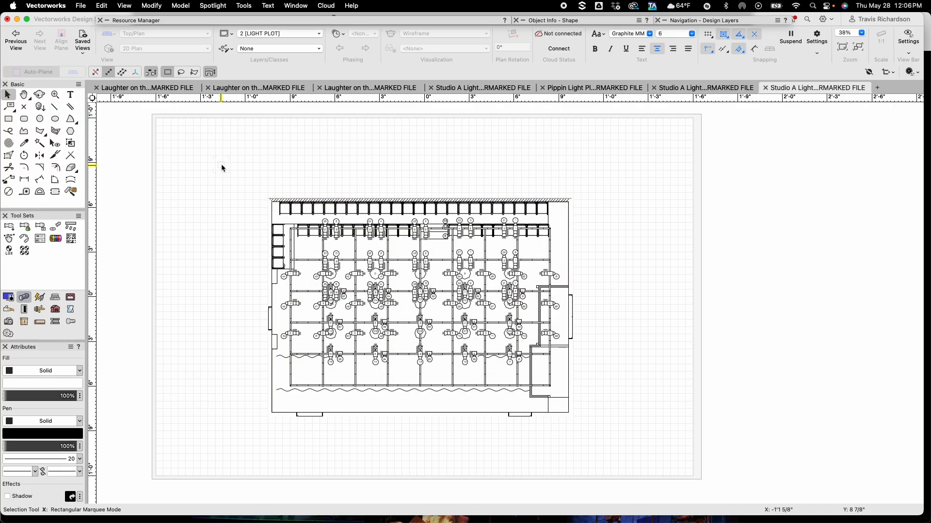
Insert the US ARCH D TB title block symbol from the current file's resources, centred on the sheet
left_click(178, 22)
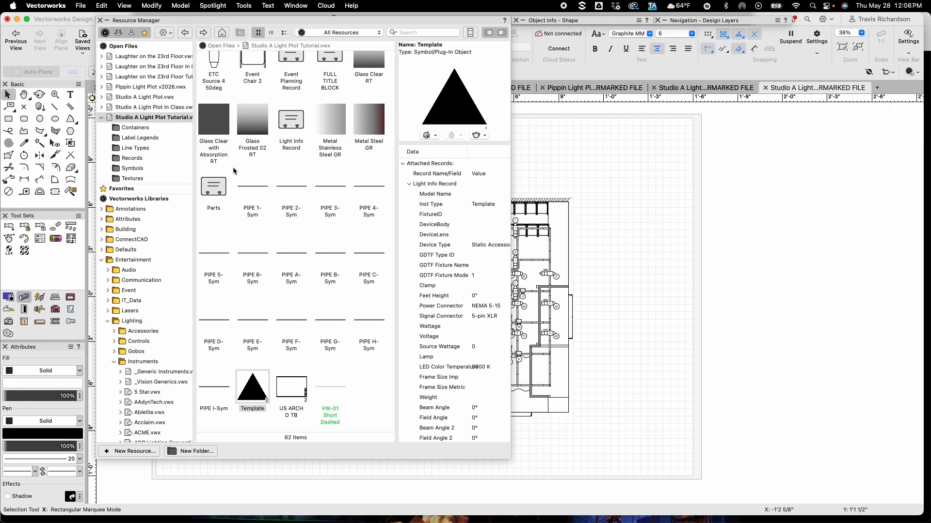
scroll(233, 166, "up", 2)
scroll(241, 181, "down", 3)
scroll(241, 181, "up", 1)
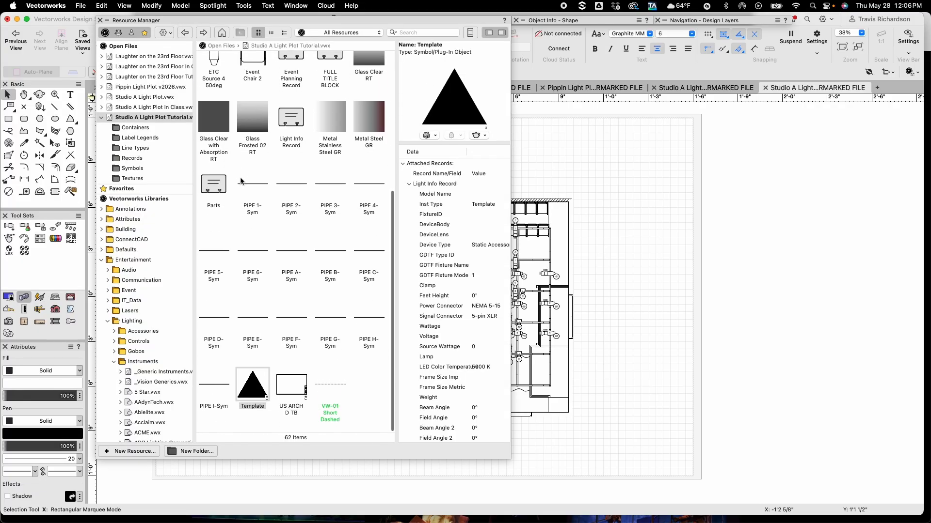
double_click(303, 388)
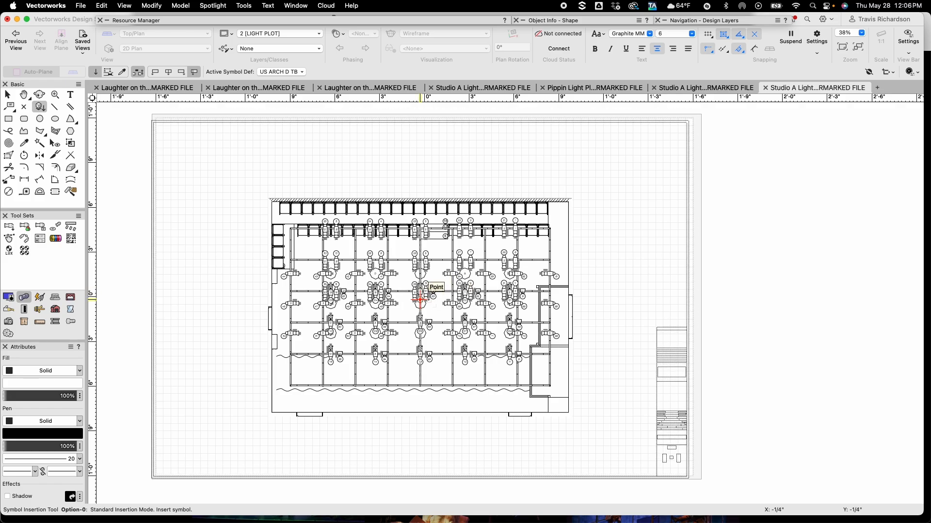
left_click(419, 300)
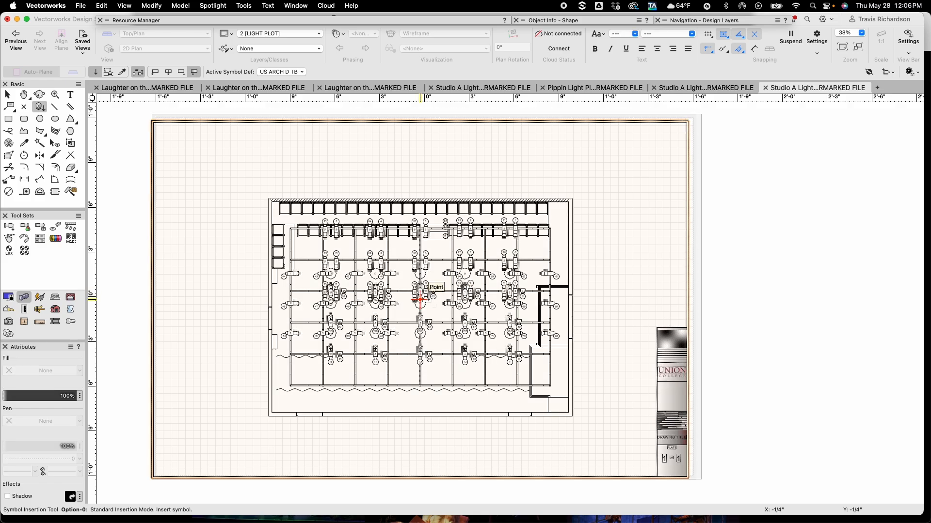
key("x")
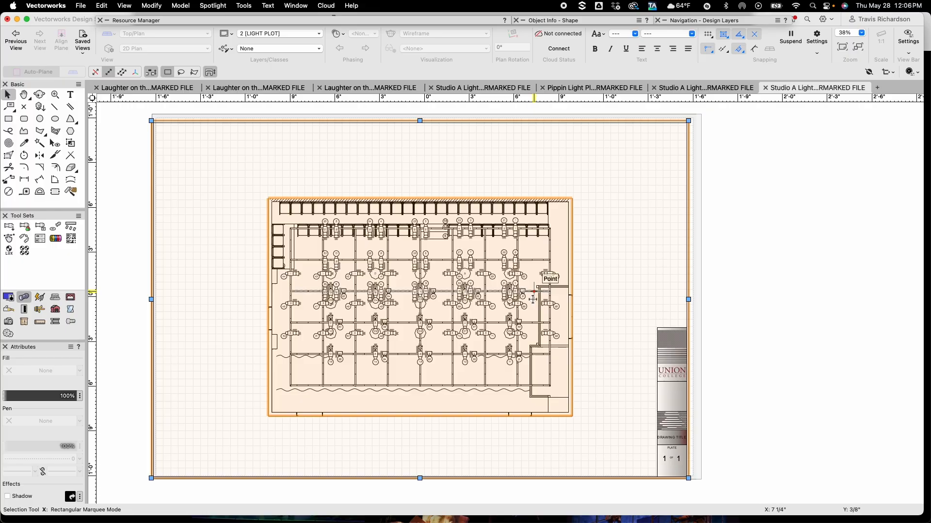
left_click(712, 172)
Align the title block's corner with the corner of the sheet's page area
scroll(705, 146, "up", 5)
scroll(630, 349, "up", 5)
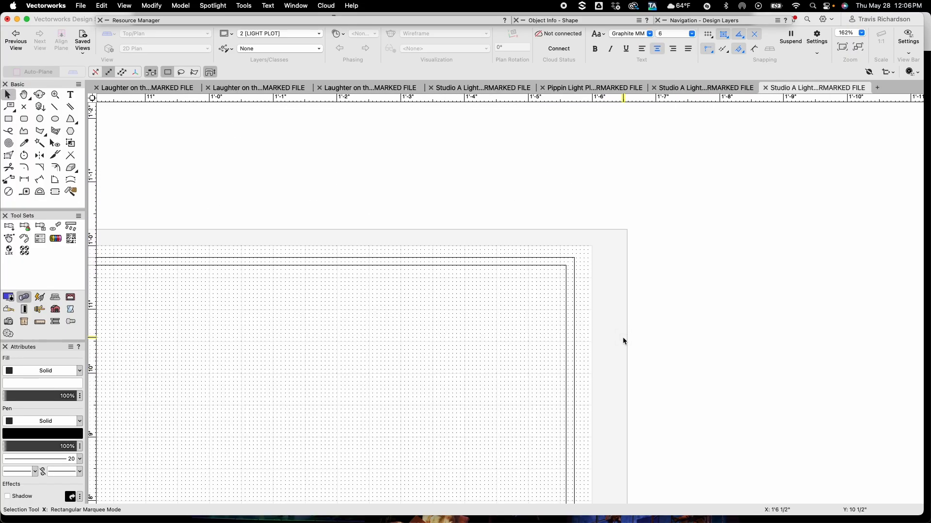
left_click_drag(567, 246, 588, 232)
scroll(606, 275, "down", 10)
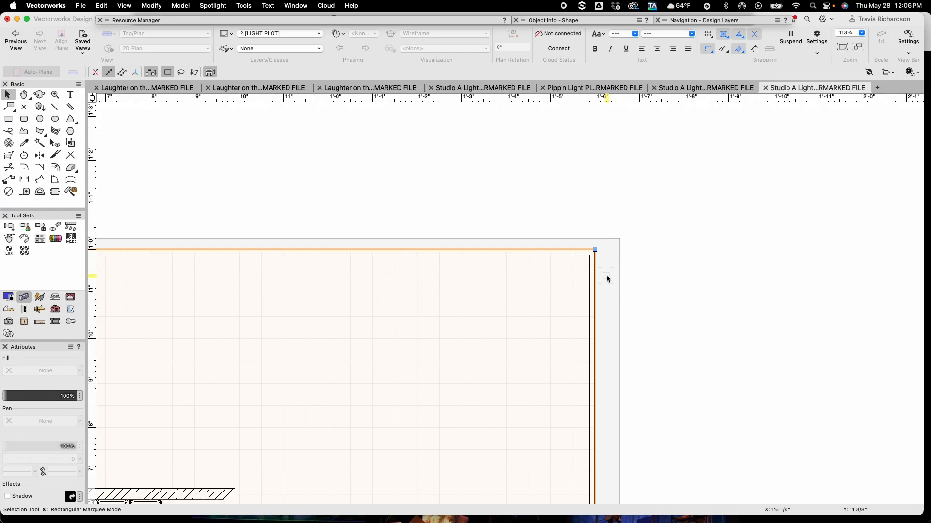
middle_click_drag(707, 426, 707, 330)
left_click(706, 330)
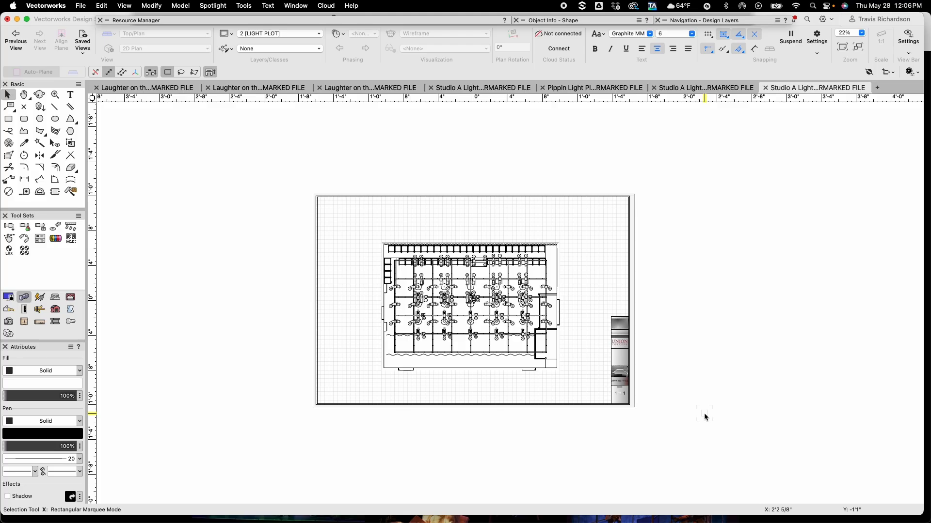
Select the title block and enter the lighting designer's name in its LIGHTING record field
left_click(631, 351)
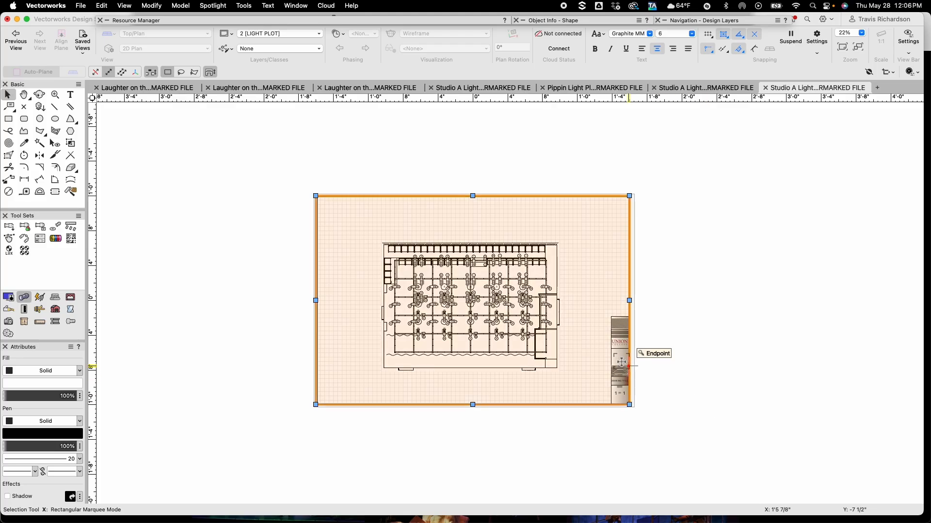
left_click(547, 22)
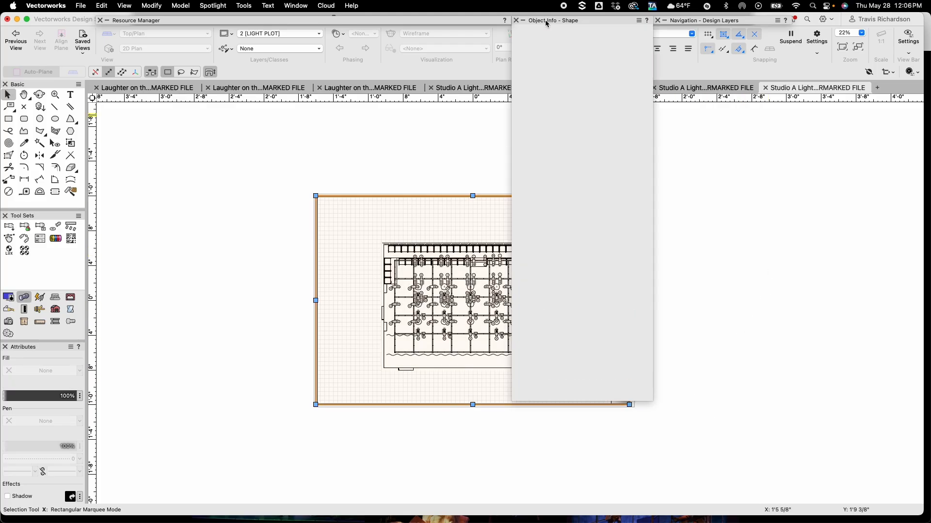
left_click(569, 34)
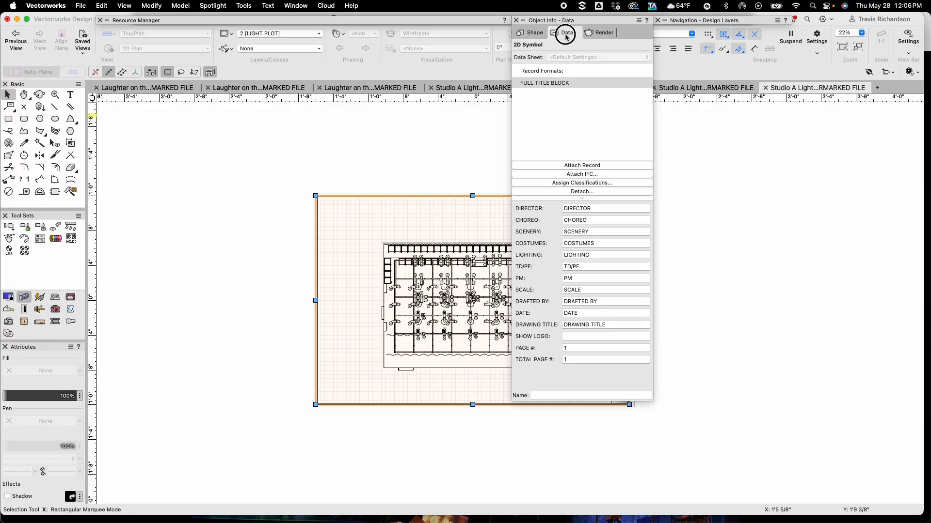
left_click(600, 255)
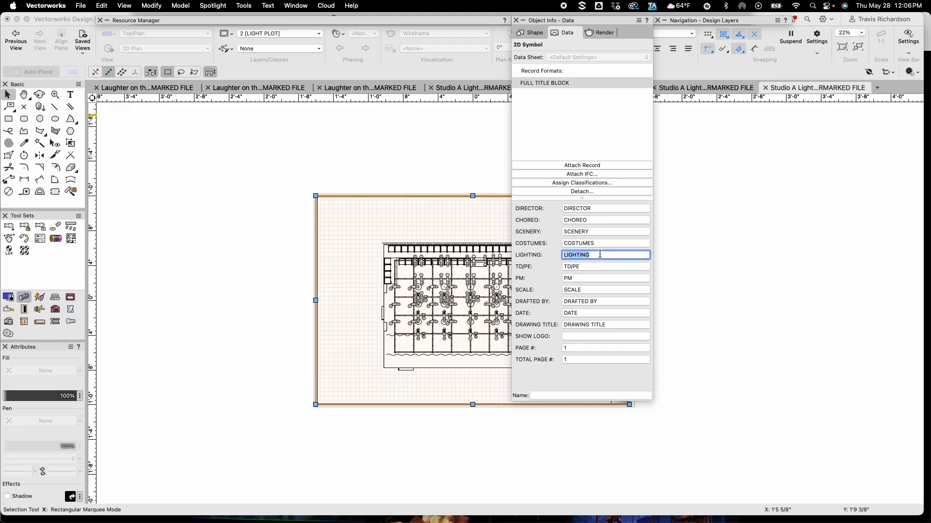
type("TRA")
Set the title block's SCALE field to 1/2"=1'-0"
key("Tab")
key("Tab")
key("Tab")
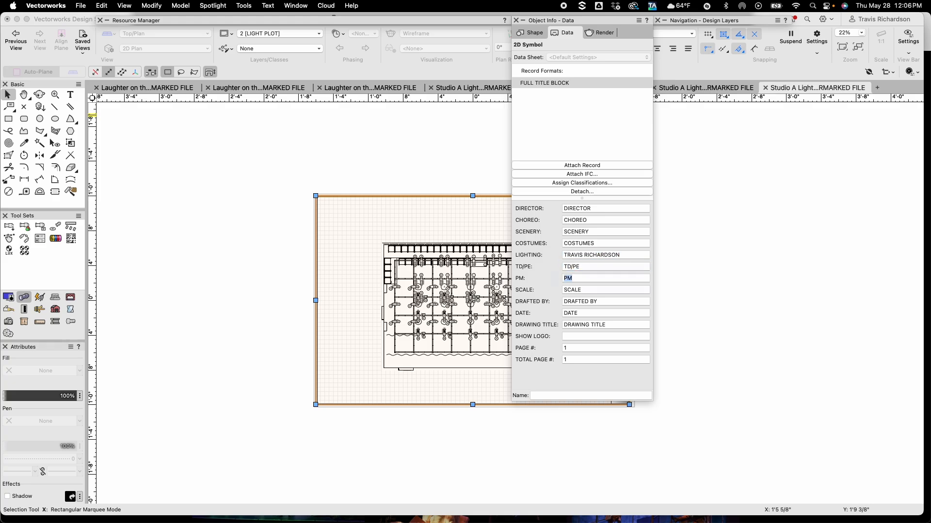
type("1/2\"=1'-0")
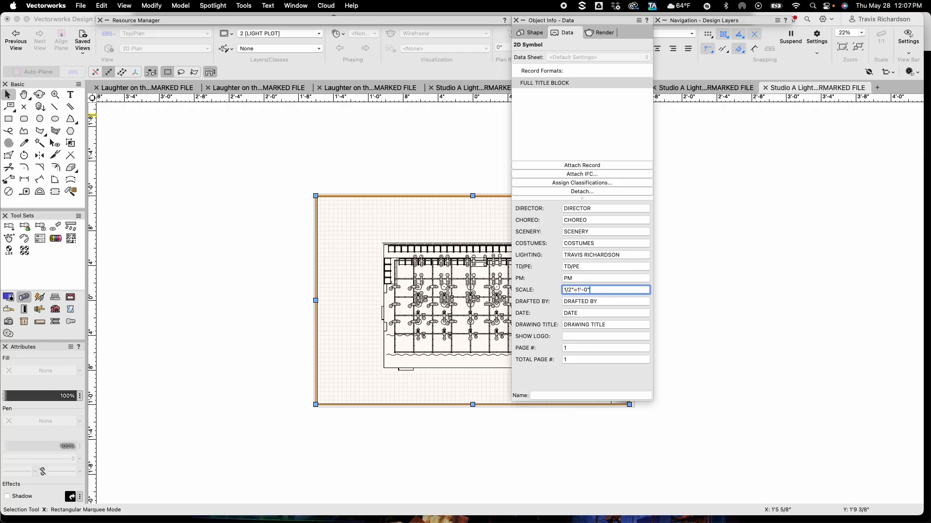
key("Tab")
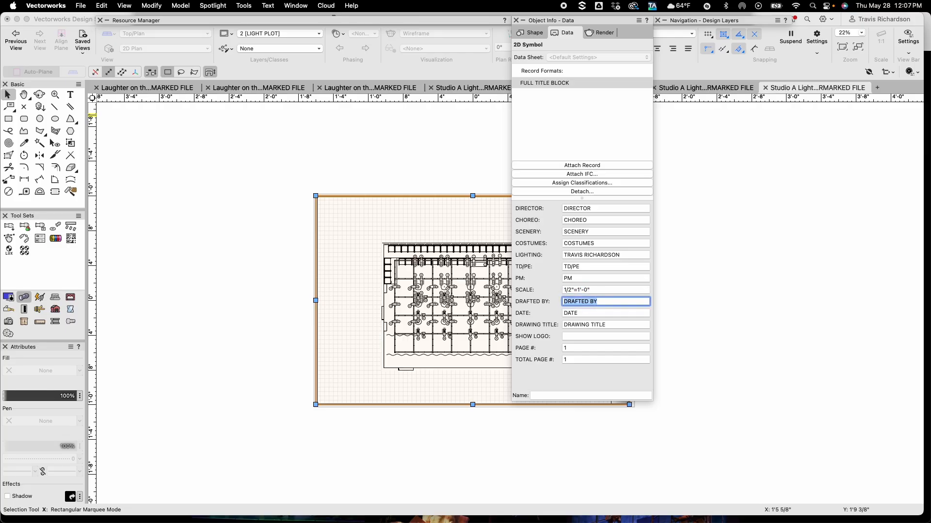
Fill in the drafter's initials in DRAFTED BY and set the DATE field to 5.28.26
type("TCR")
key("Tab")
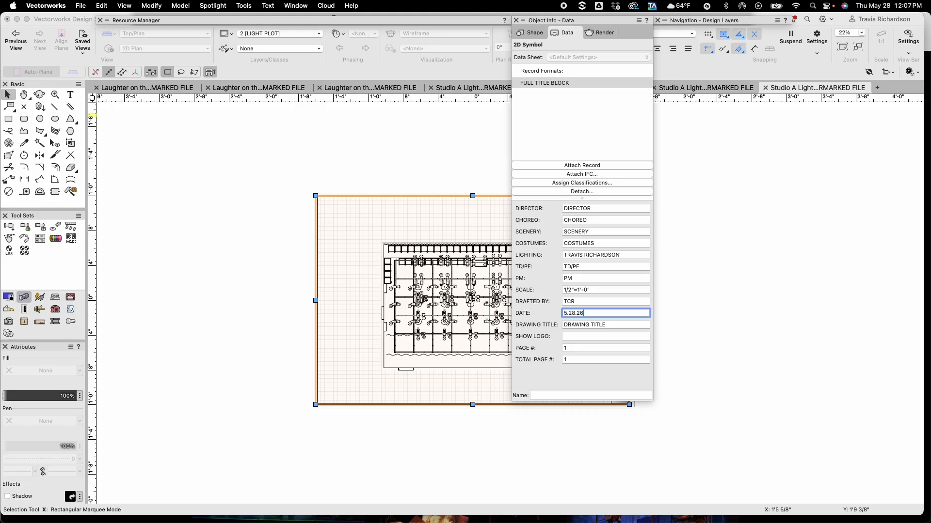
Set the title block's DRAWING TITLE to LIGHT PLOT and apply the record changes
key("Tab")
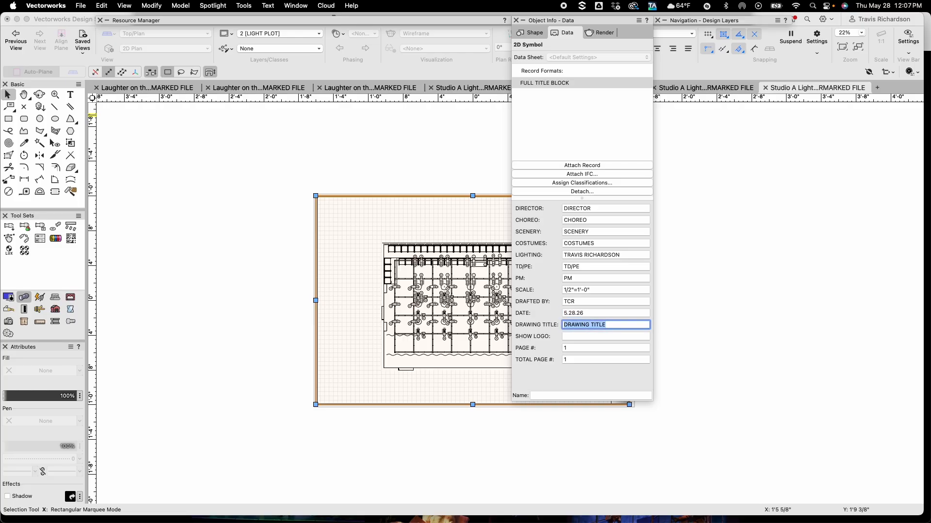
type("LIGHT PLOT")
key("Return")
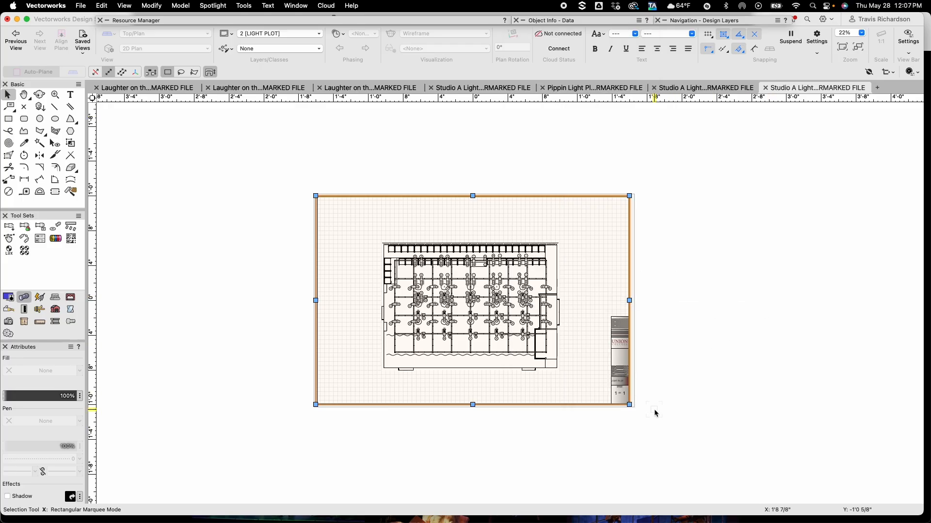
Open the title block symbol's 2D components for editing and select the DRAWING TITLE text inside its group
scroll(656, 412, "up", 5)
scroll(654, 412, "up", 5)
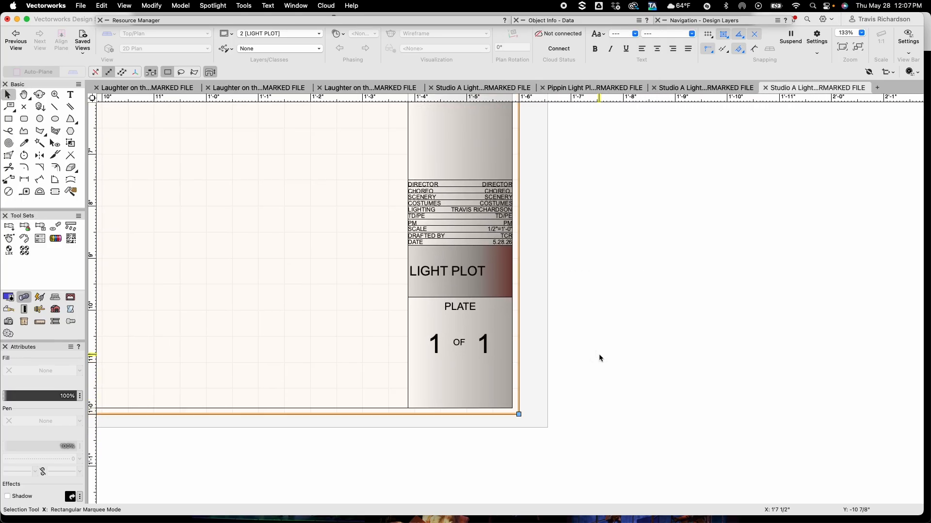
scroll(603, 358, "down", 1)
scroll(603, 359, "up", 1)
key("space")
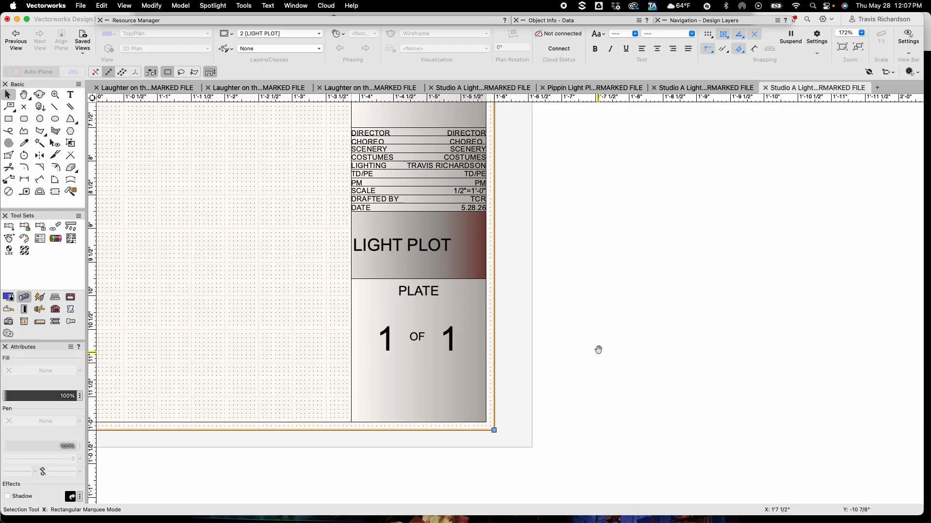
left_click_drag(603, 321, 642, 382)
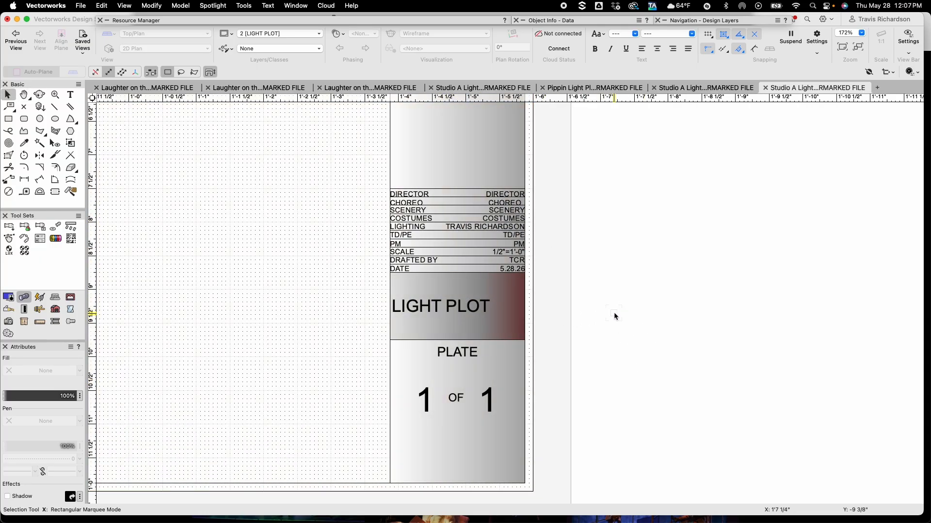
left_click(408, 293)
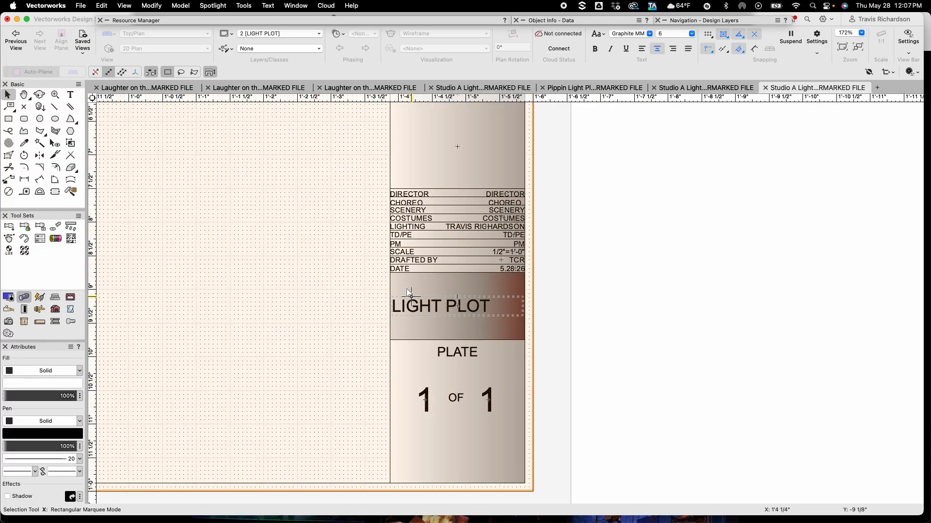
double_click(458, 308)
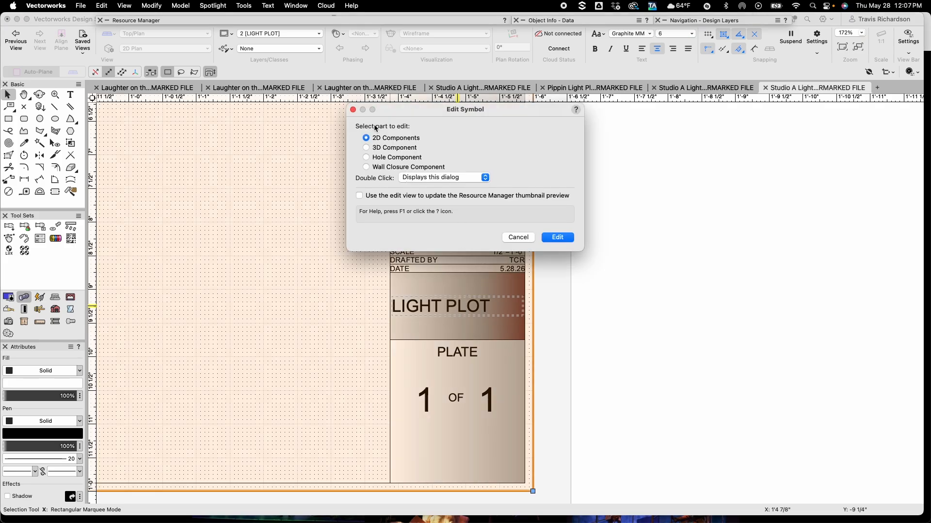
left_click(557, 238)
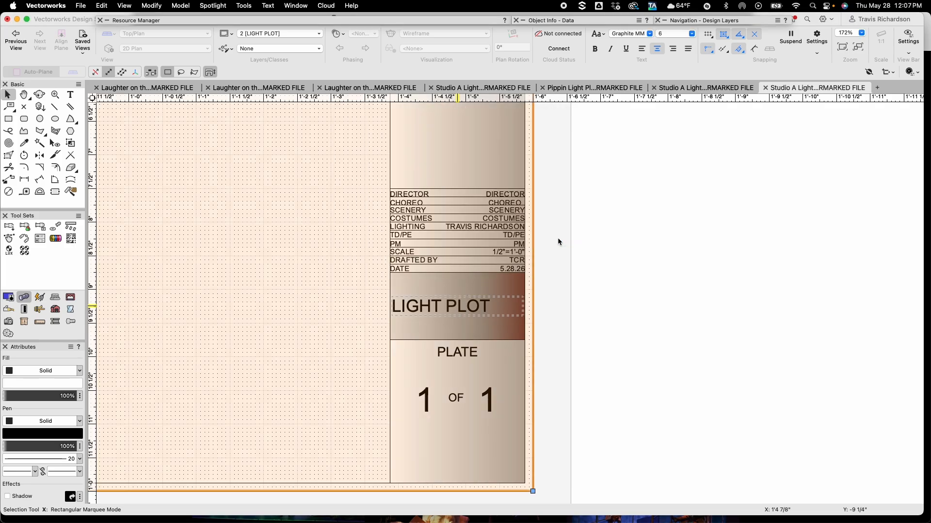
double_click(480, 307)
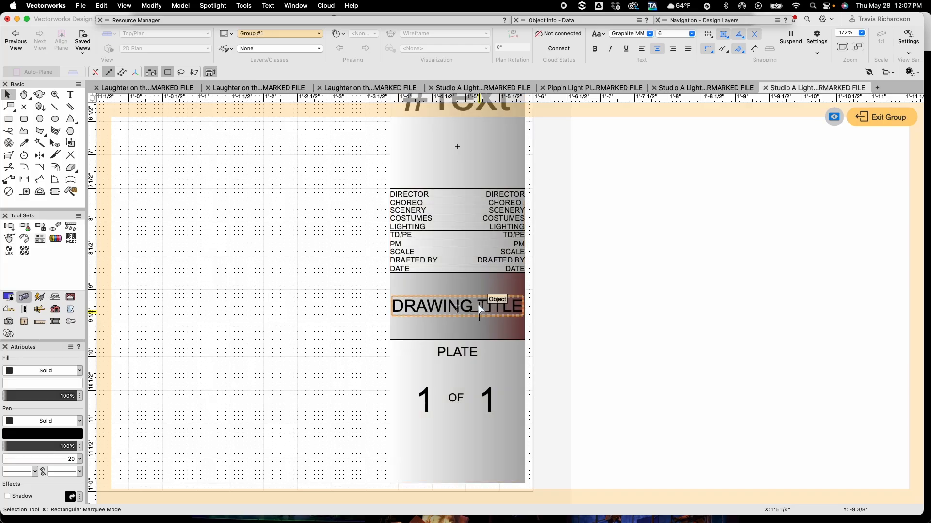
left_click(452, 307)
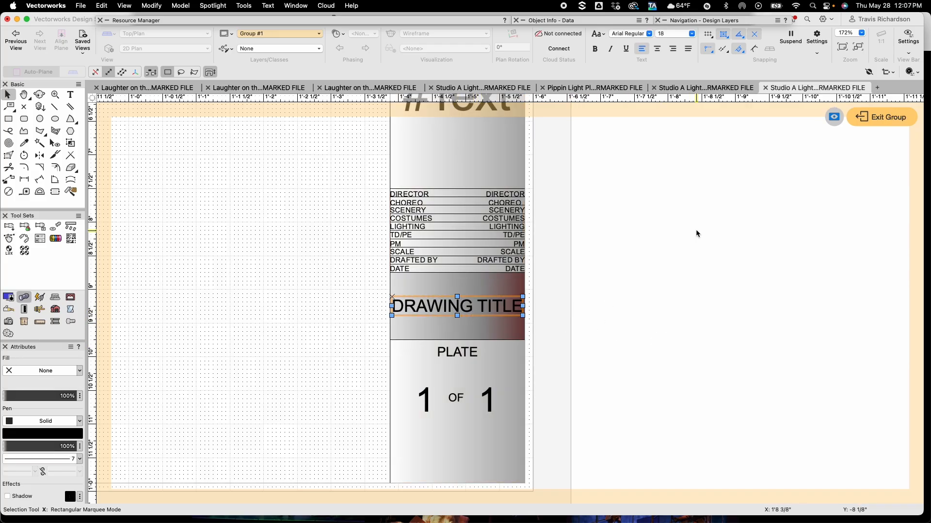
Set the DRAWING TITLE text's horizontal and vertical alignment to Center, then exit the group and symbol editing
left_click(585, 21)
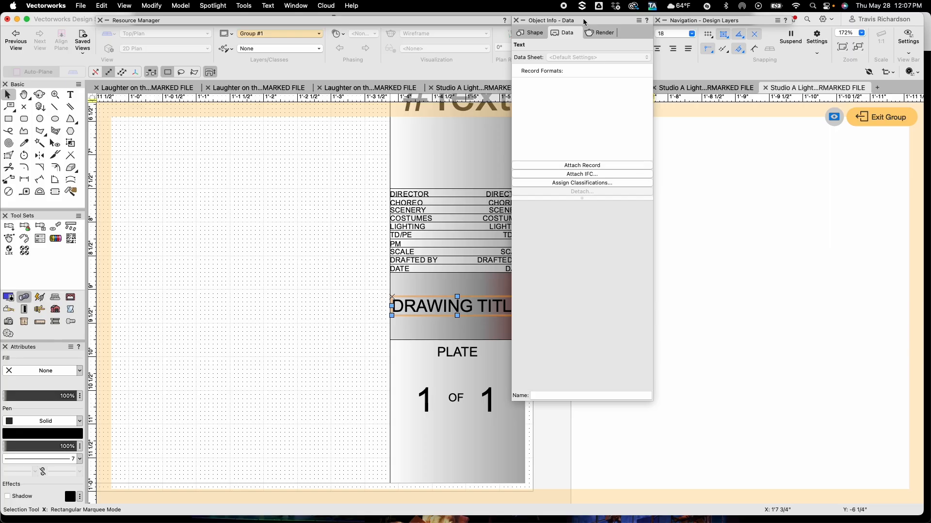
left_click(535, 33)
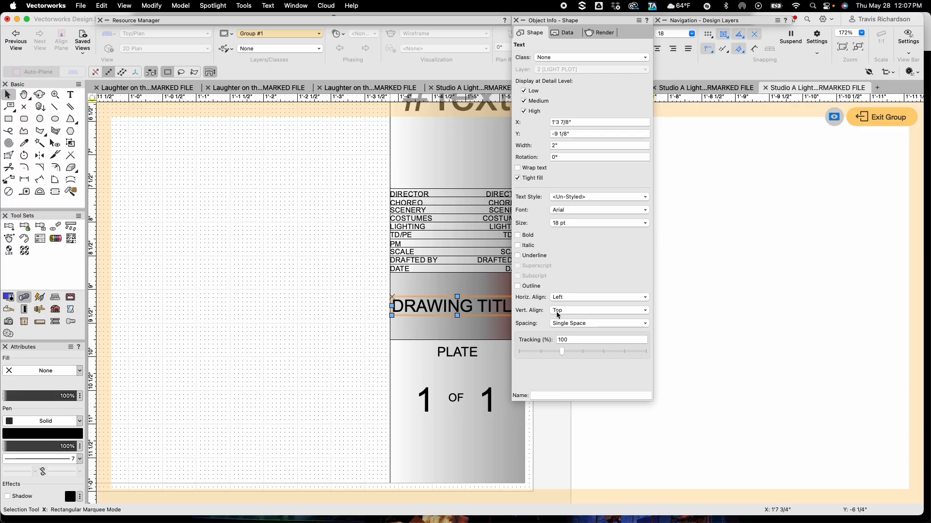
left_click(582, 299)
left_click(578, 321)
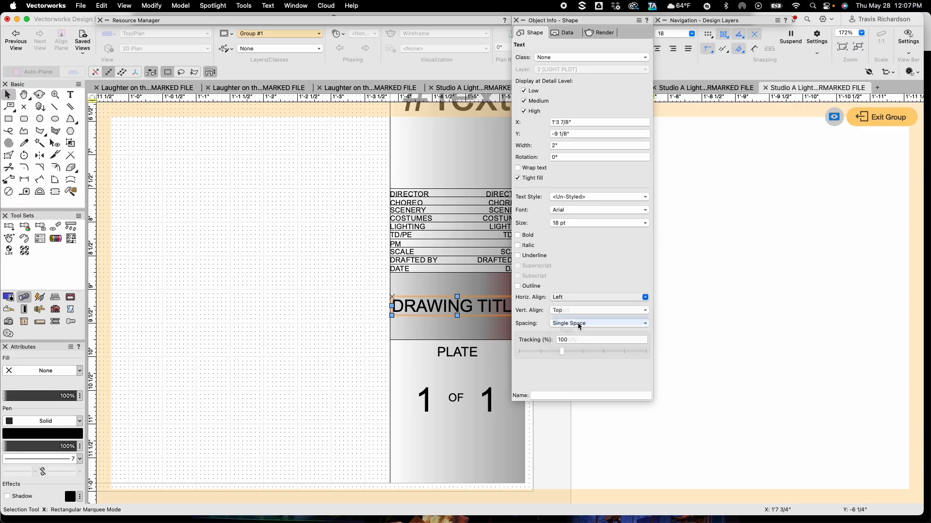
left_click(578, 308)
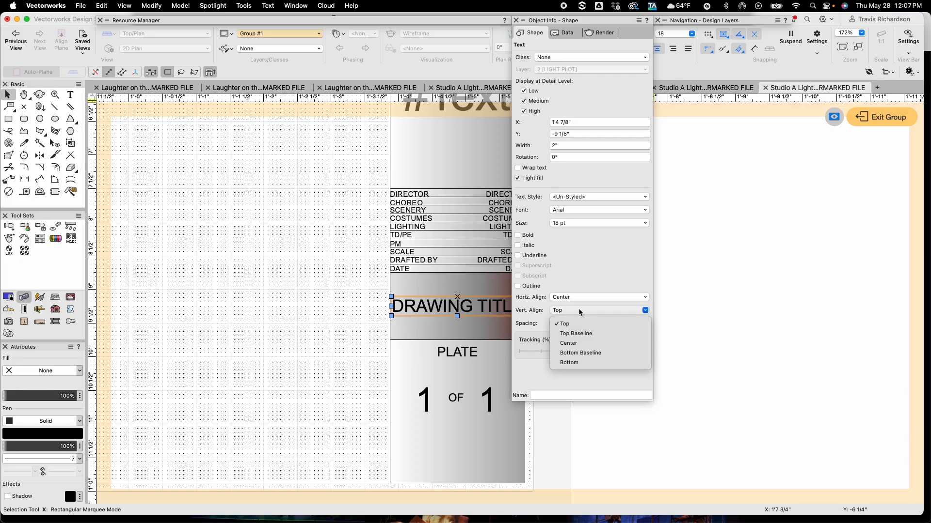
left_click(580, 342)
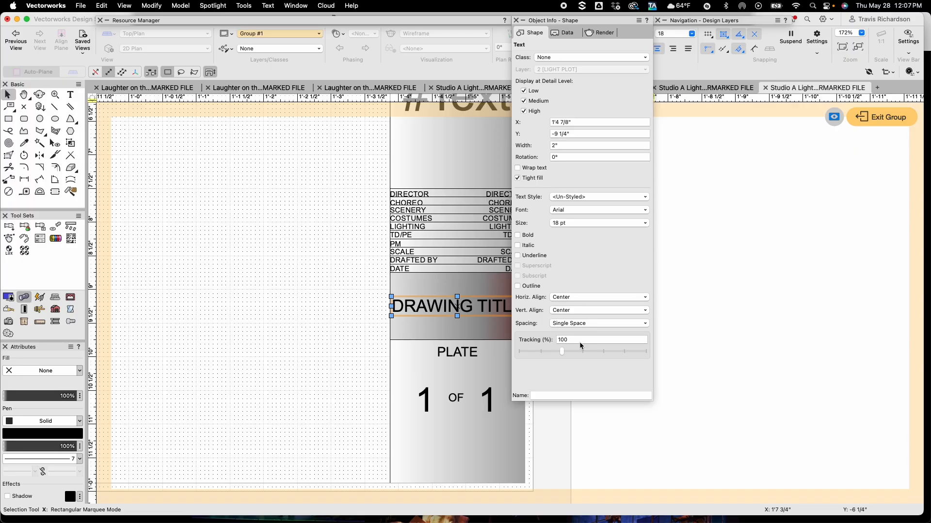
left_click(711, 320)
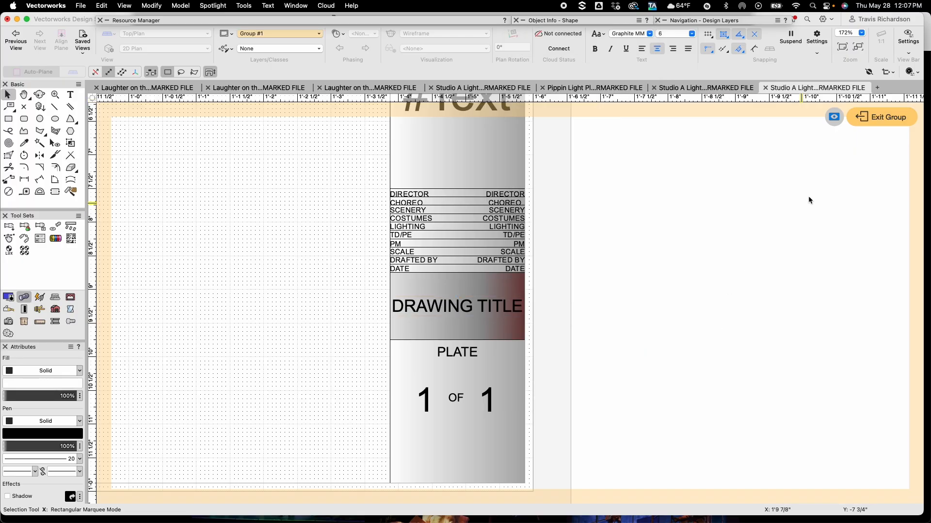
left_click(891, 123)
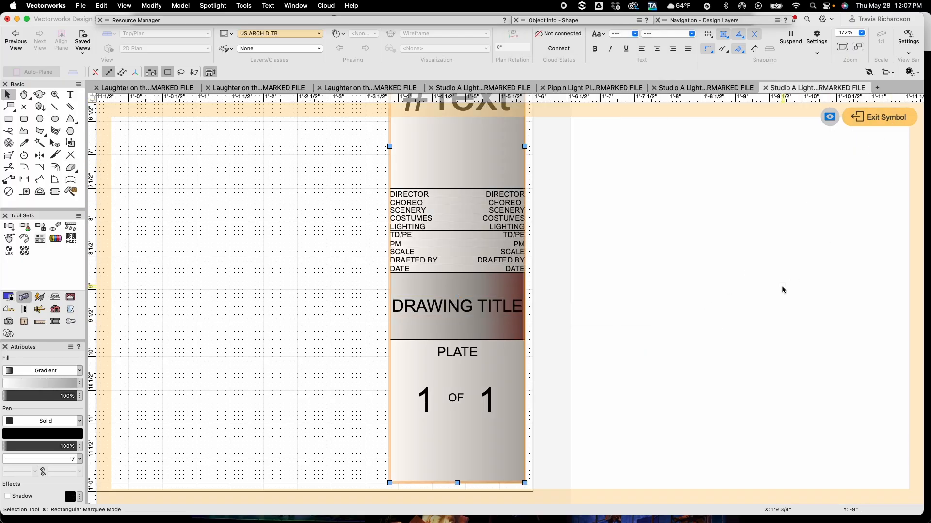
left_click(872, 118)
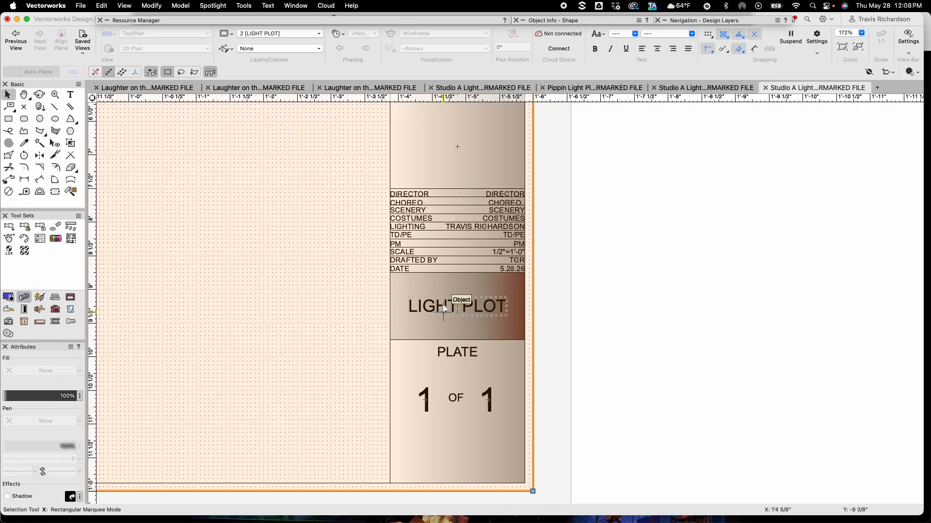
Switch to the Light Plot design layer and draw a rectangle exactly around the instrument key
left_click(638, 301)
scroll(638, 302, "down", 3)
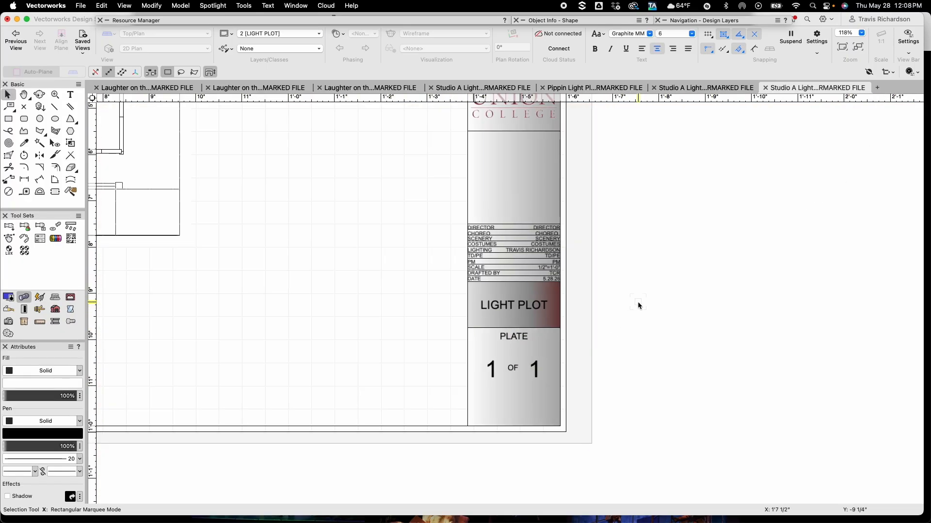
scroll(638, 303, "down", 3)
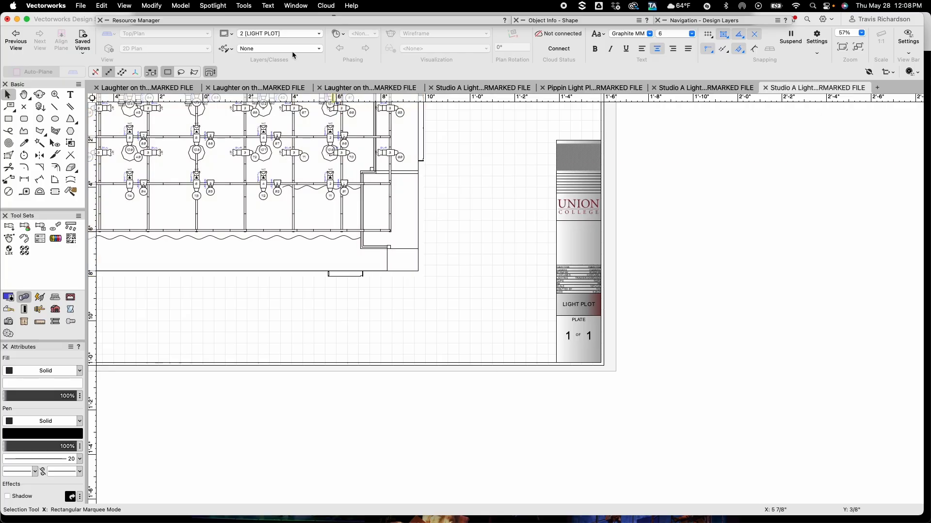
left_click(278, 34)
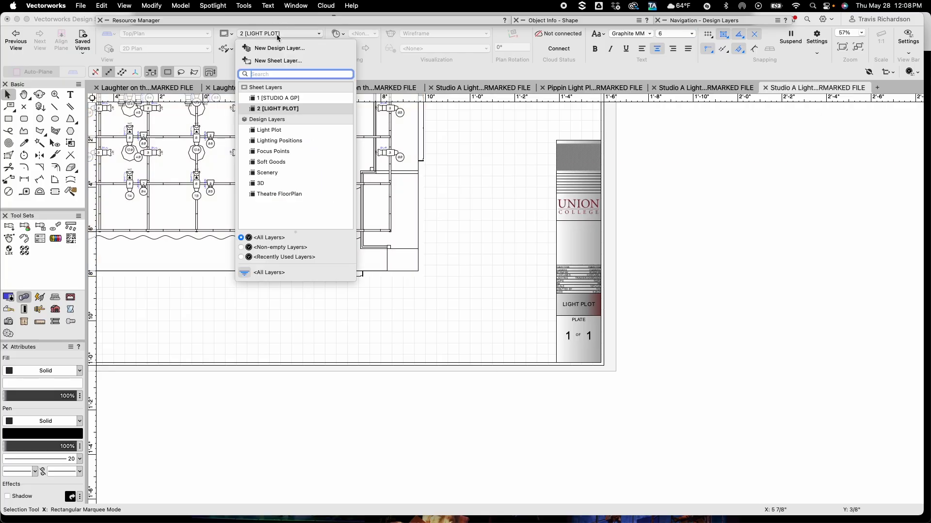
left_click(268, 131)
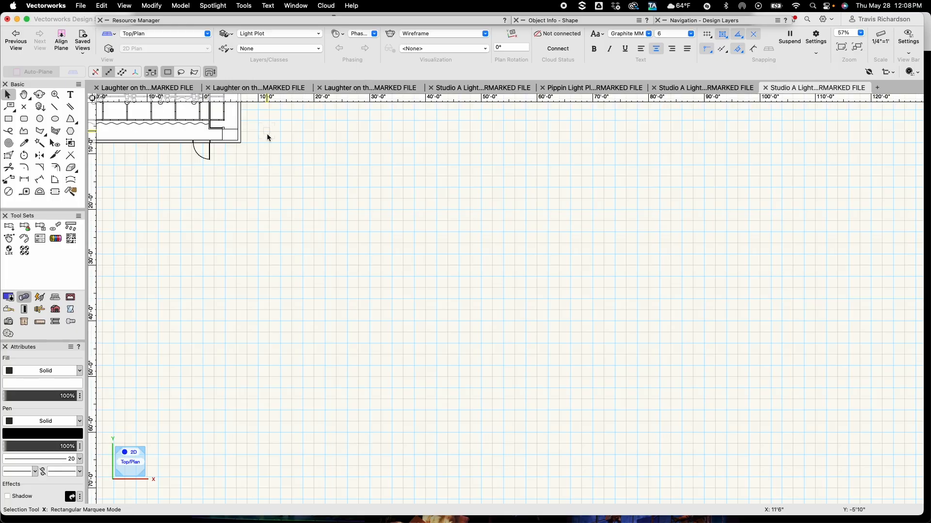
middle_click_drag(229, 228, 648, 376)
mouse_move(349, 276)
middle_mouse_down()
mouse_move(457, 297)
mouse_move(441, 289)
middle_mouse_up()
scroll(414, 274, "up", 6)
scroll(414, 275, "up", 2)
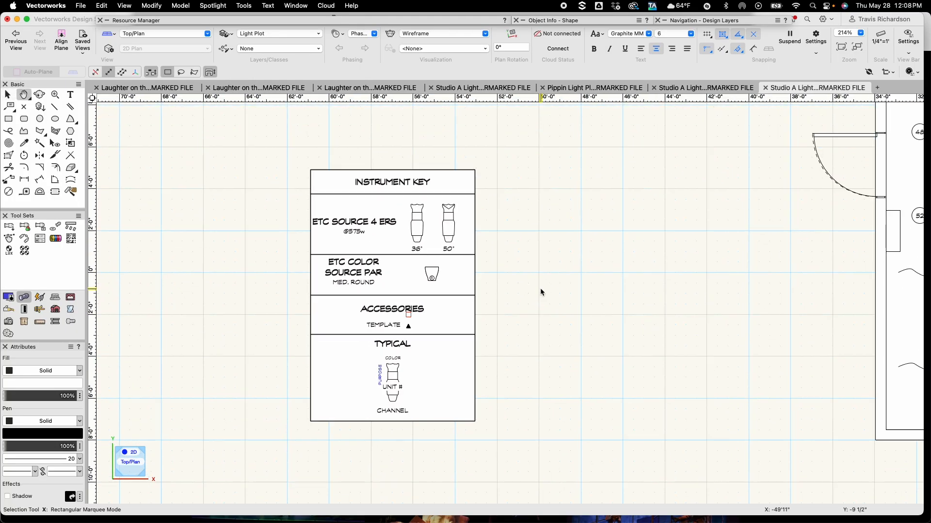
key("4")
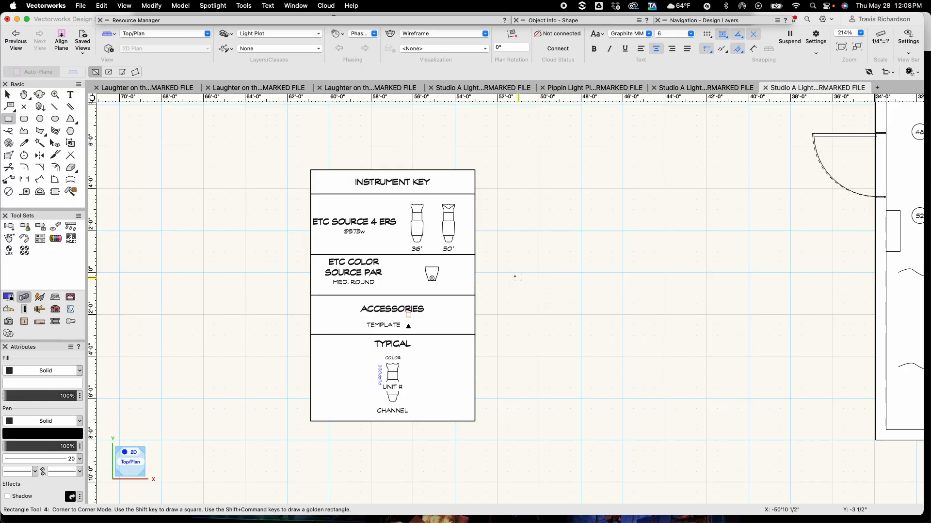
left_click(310, 169)
left_click(480, 423)
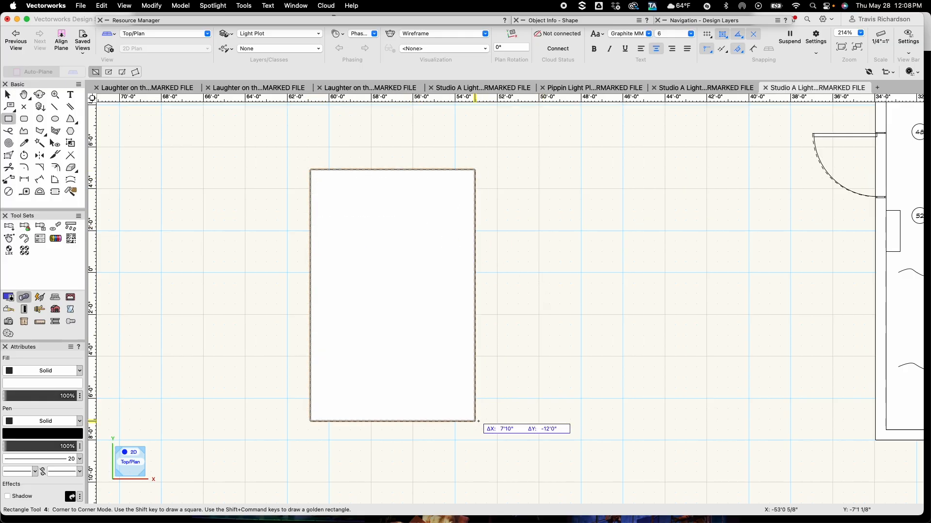
Set the rectangle's pen and fill to None
key("x")
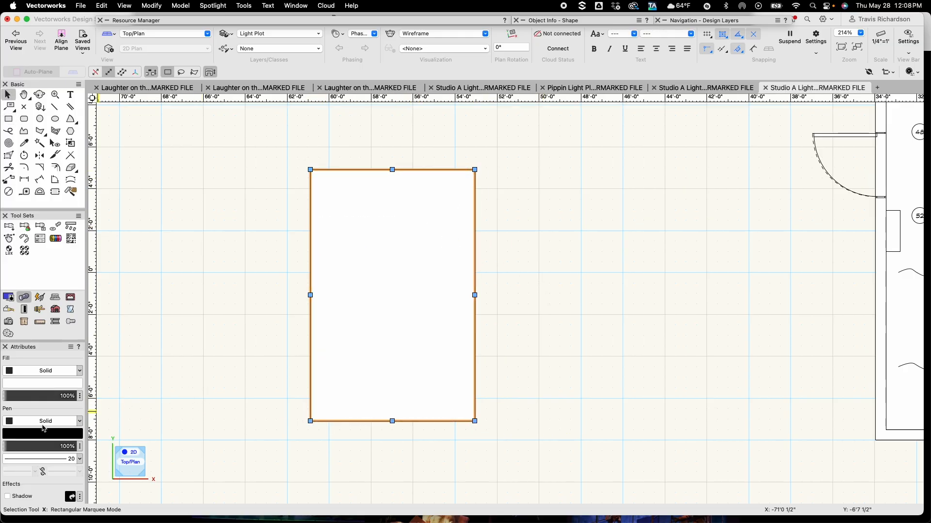
left_click(43, 422)
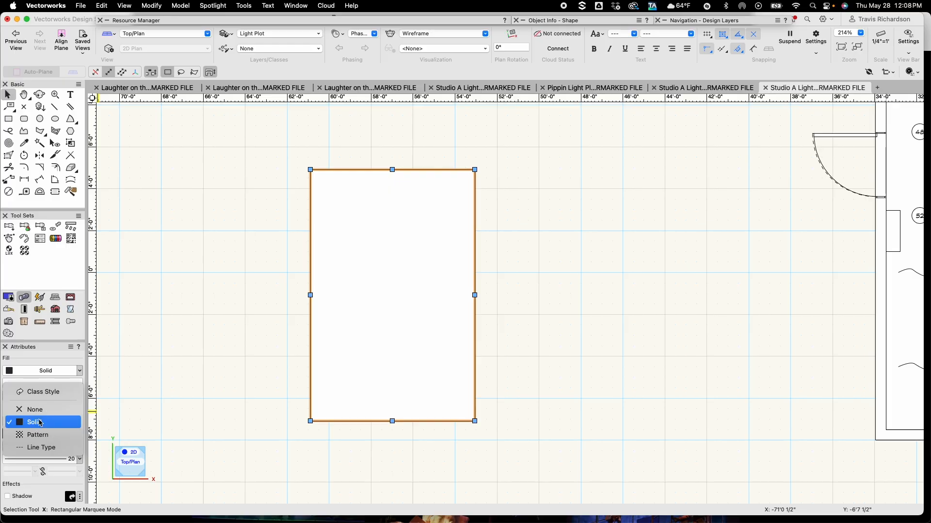
left_click(29, 371)
left_click(39, 361)
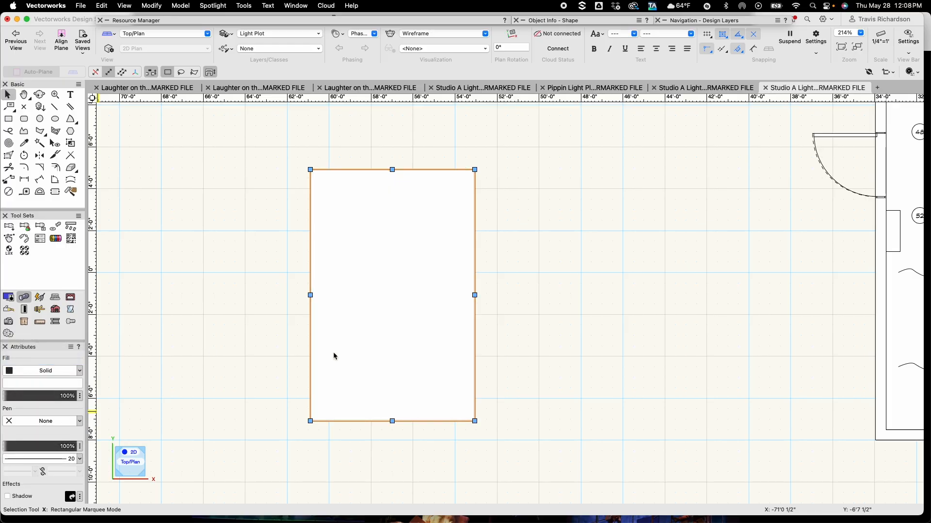
Create a viewport from the rectangle named INST KEY on the 2 [LIGHT PLOT] sheet at 1/2"=1'-0" scale
left_click(120, 5)
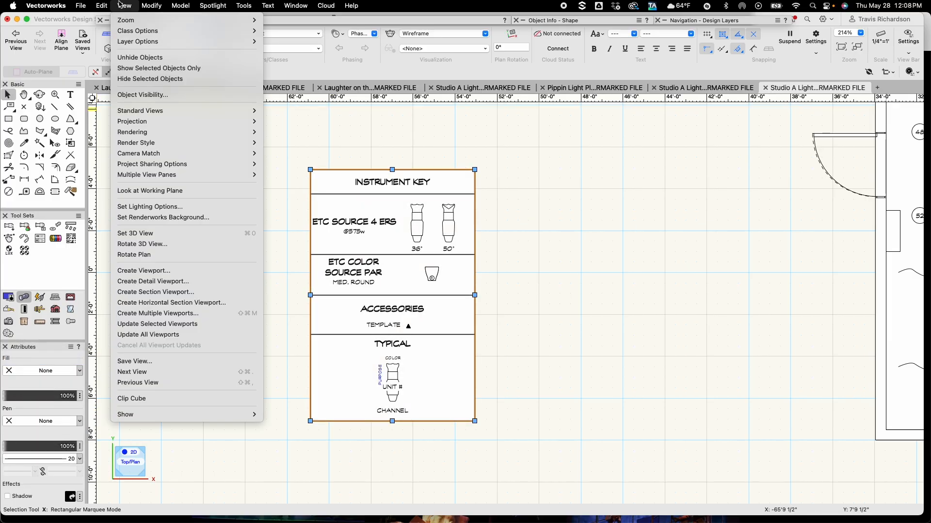
left_click(155, 273)
left_click(557, 196)
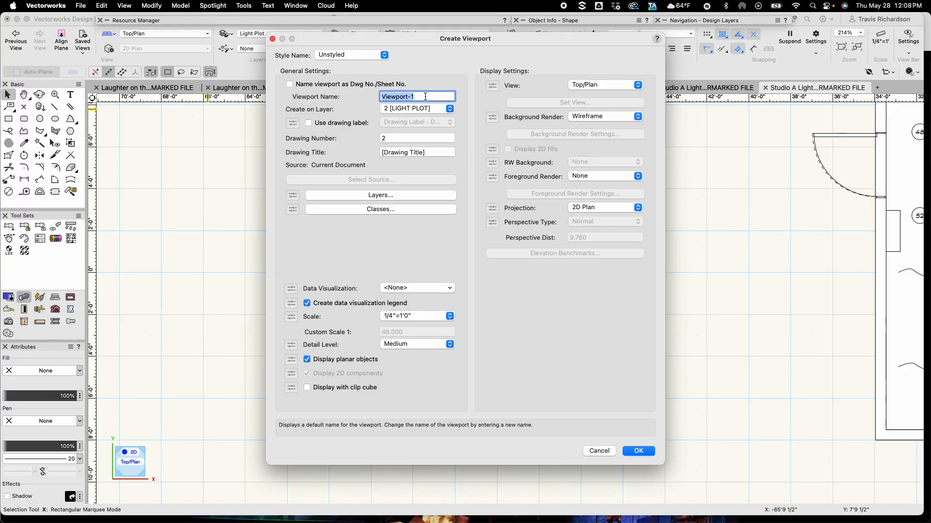
type("INST KEY")
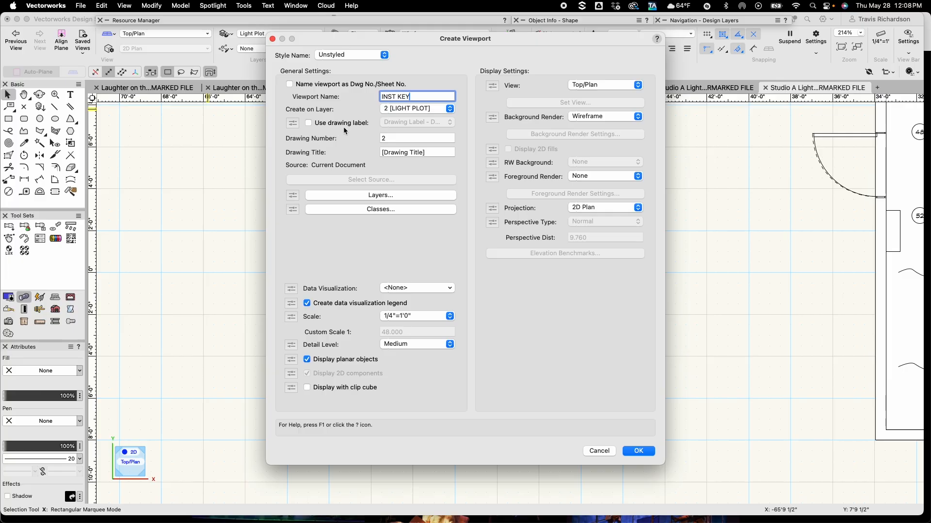
left_click(396, 316)
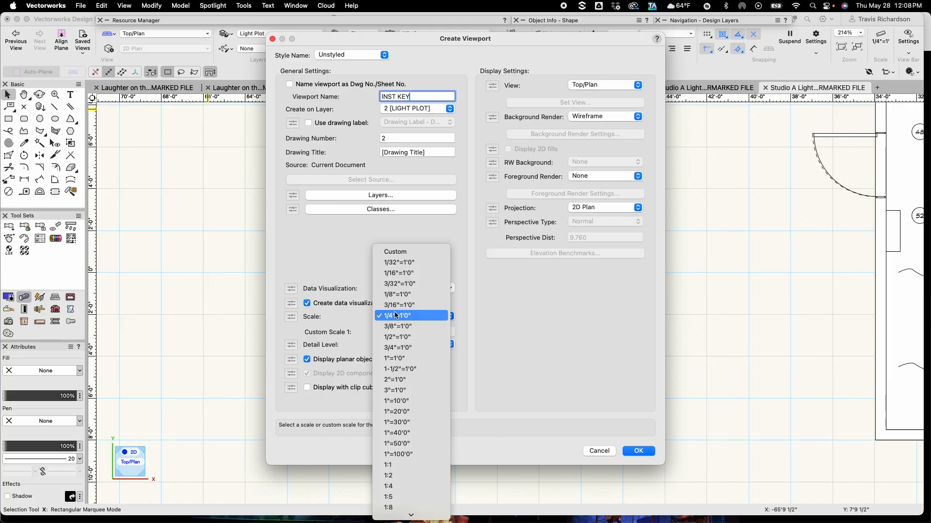
left_click(398, 338)
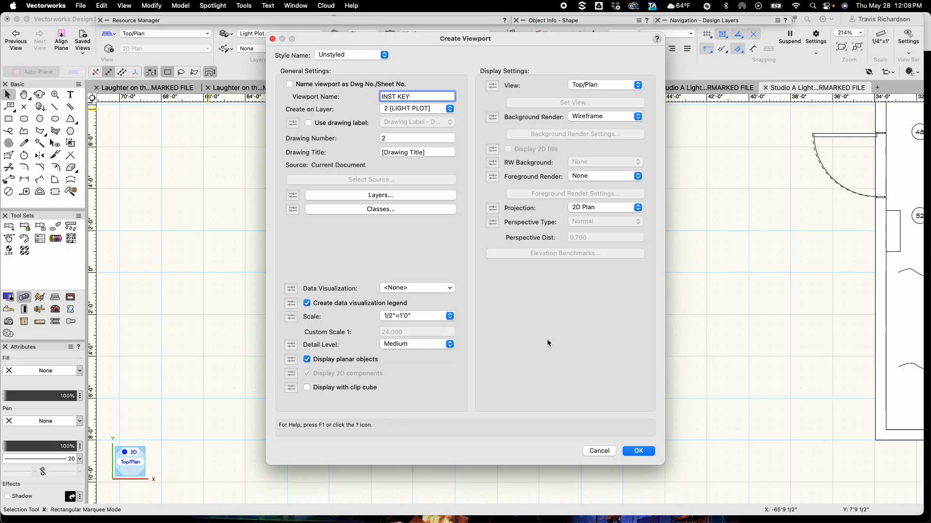
left_click(639, 451)
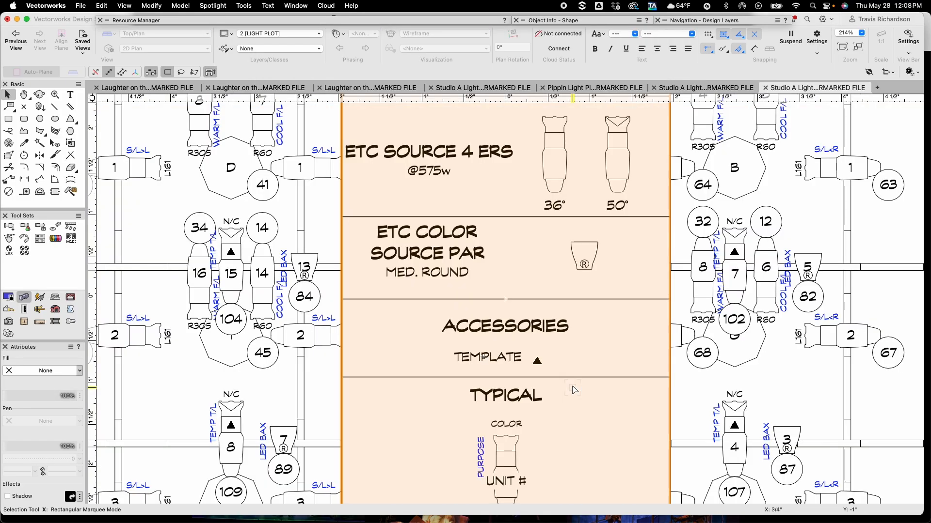
Move the INST KEY viewport off the plot to the sheet's upper area beside the title block
scroll(572, 389, "down", 3)
left_click_drag(565, 391, 257, 264)
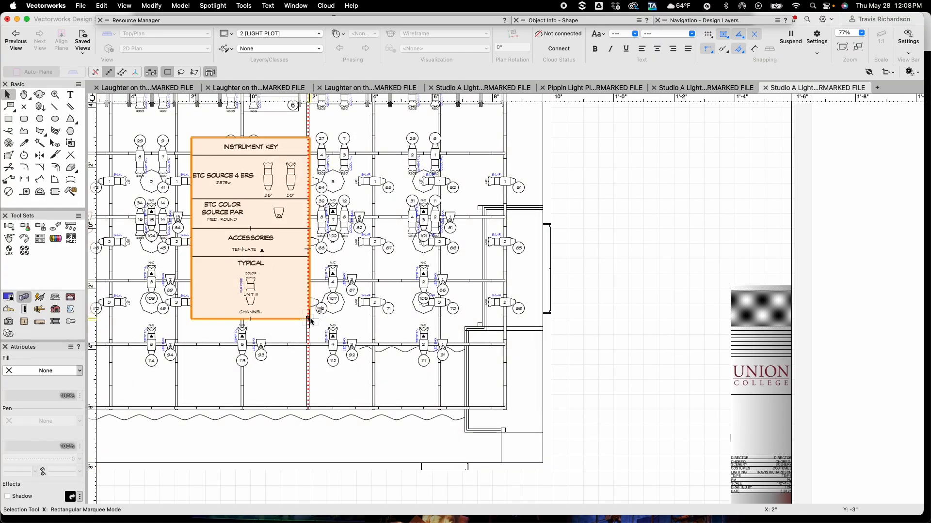
left_click_drag(468, 258, 658, 233)
left_click(623, 387)
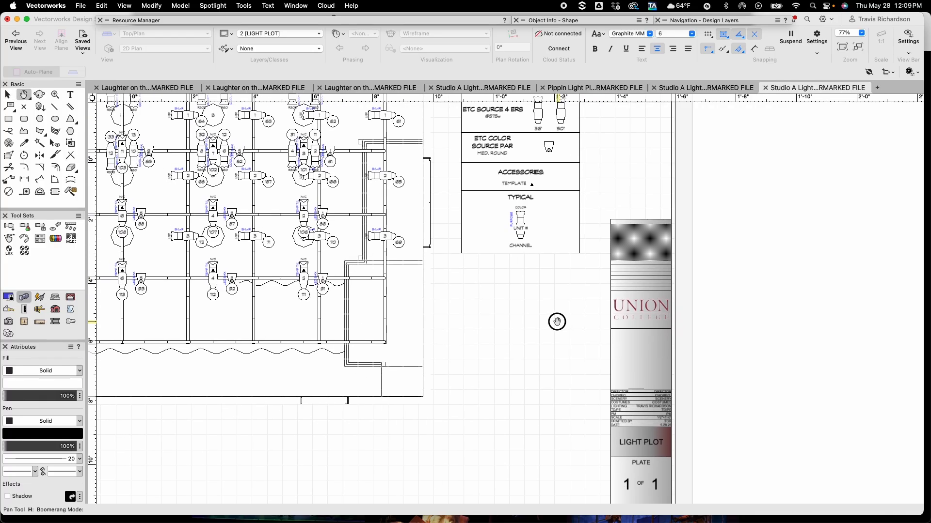
scroll(554, 320, "down", 5)
scroll(554, 320, "right", 5)
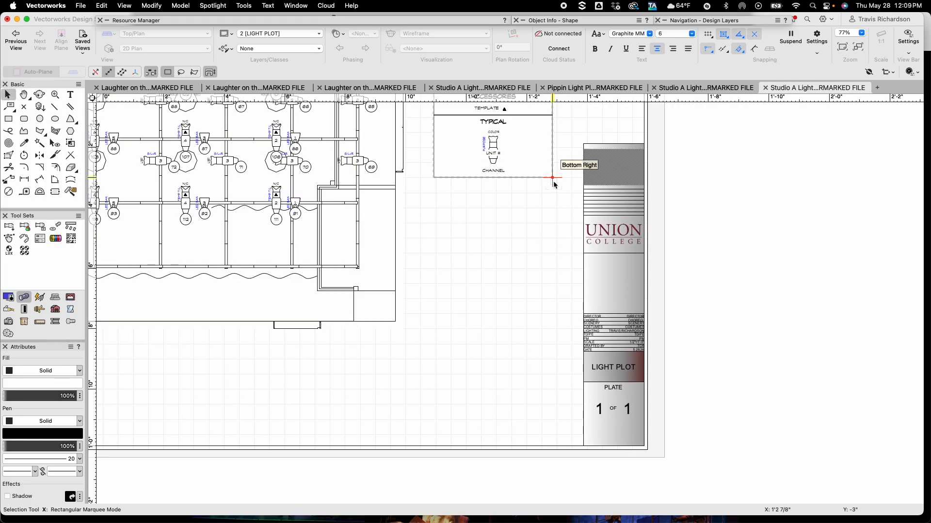
Snap the INST KEY viewport's lower right corner against the title block's lower left corner
left_click_drag(552, 178, 583, 446)
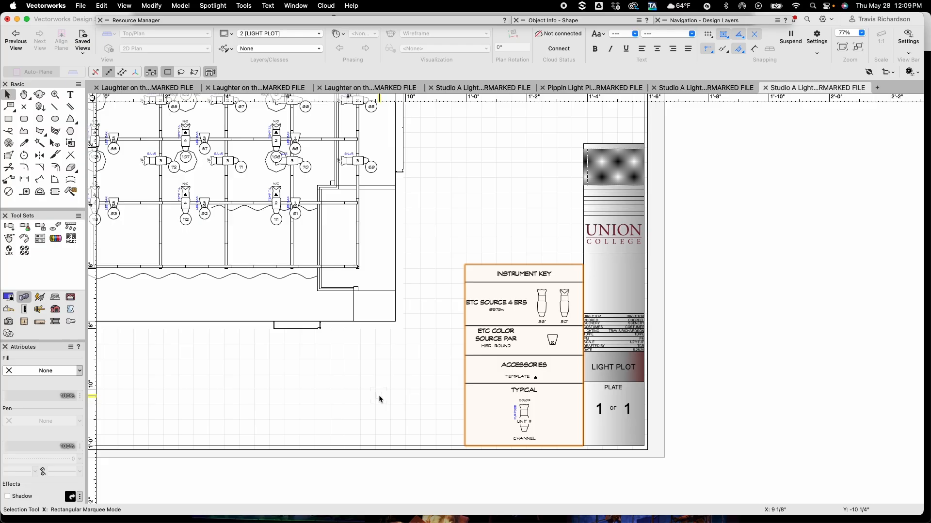
left_click(407, 382)
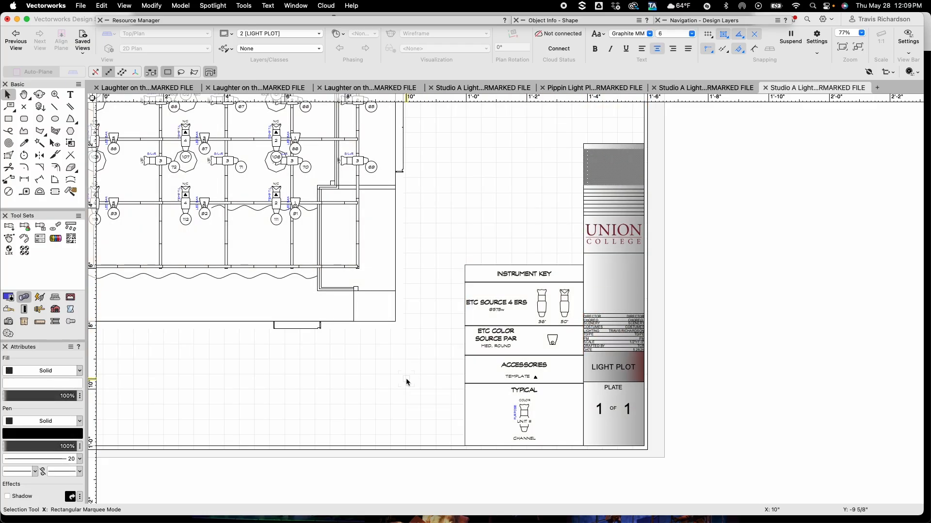
Export the whole sheet as a PDF, choosing the Studio A Light Plot folder as the destination
left_click(842, 47)
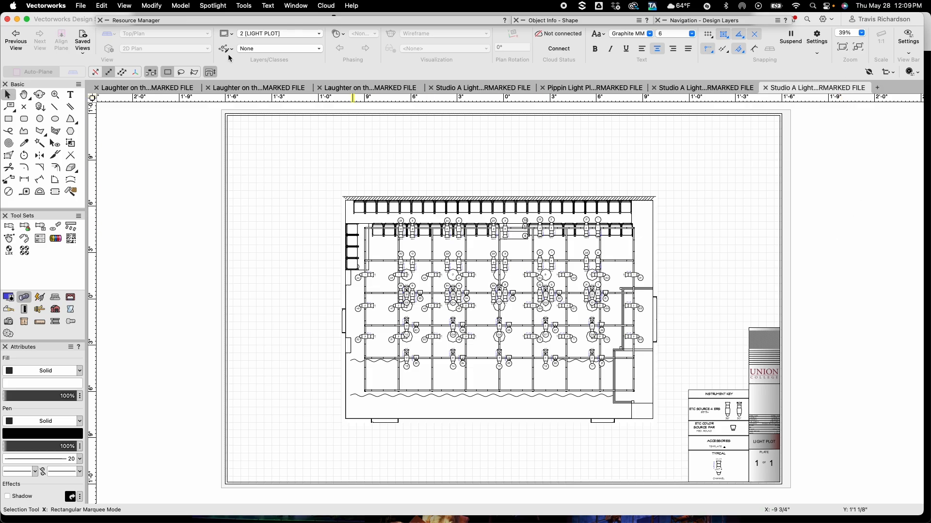
left_click(81, 5)
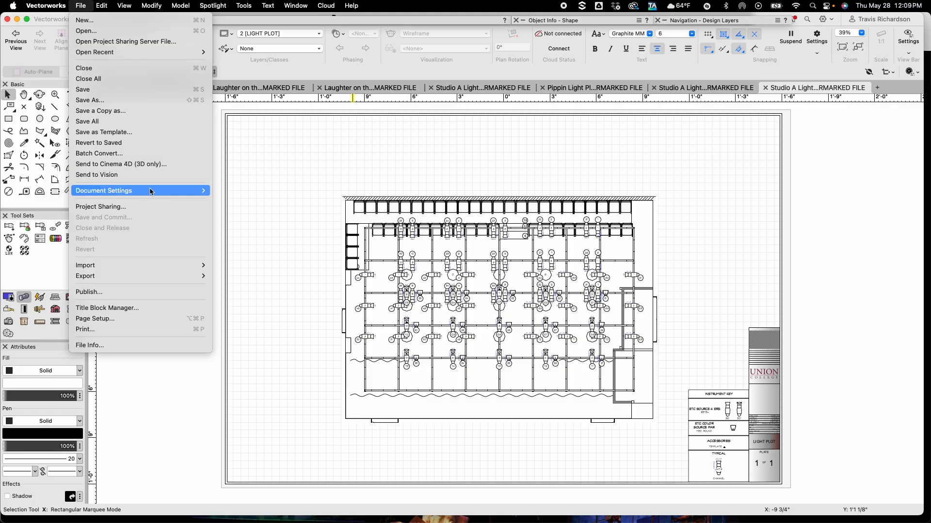
mouse_move(121, 277)
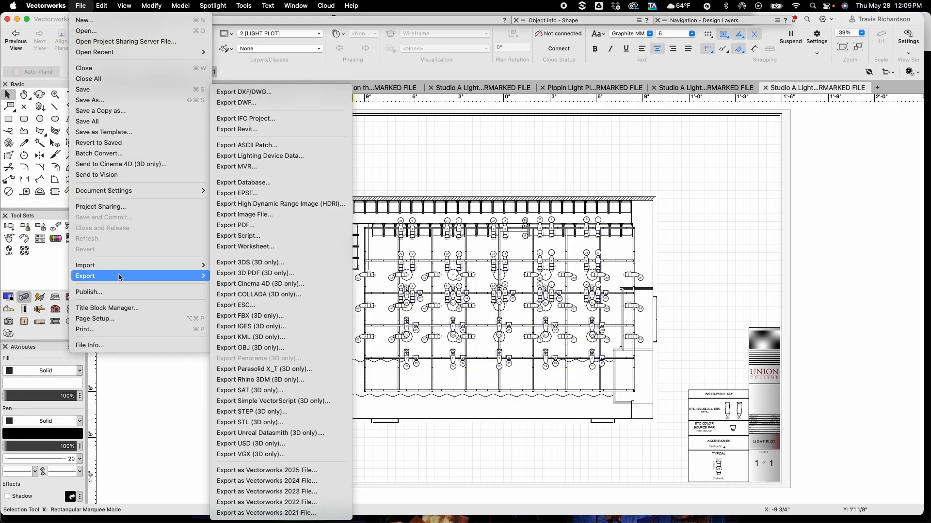
left_click(240, 219)
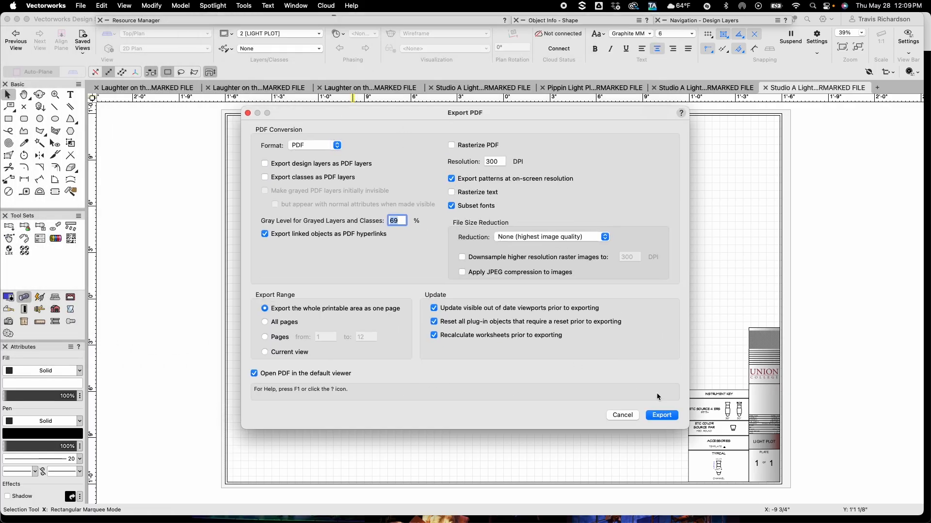
left_click(655, 418)
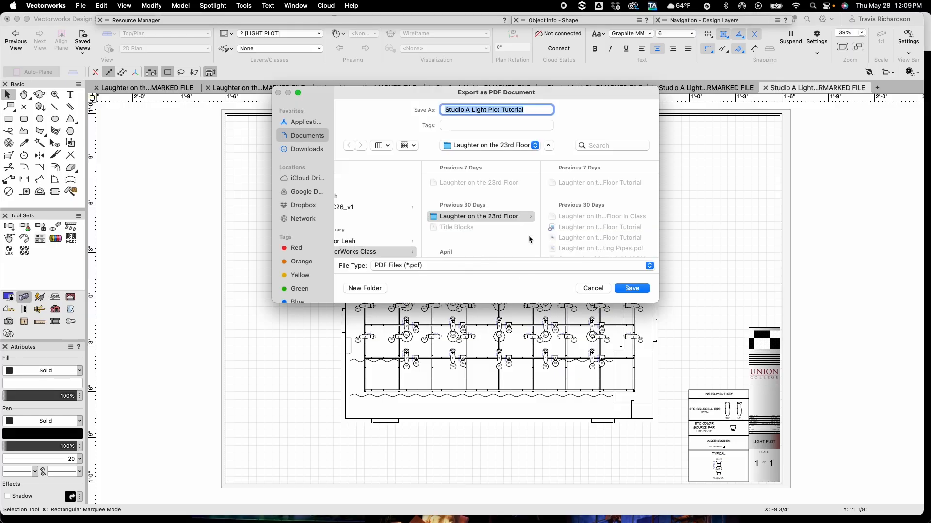
scroll(420, 219, "left", 3)
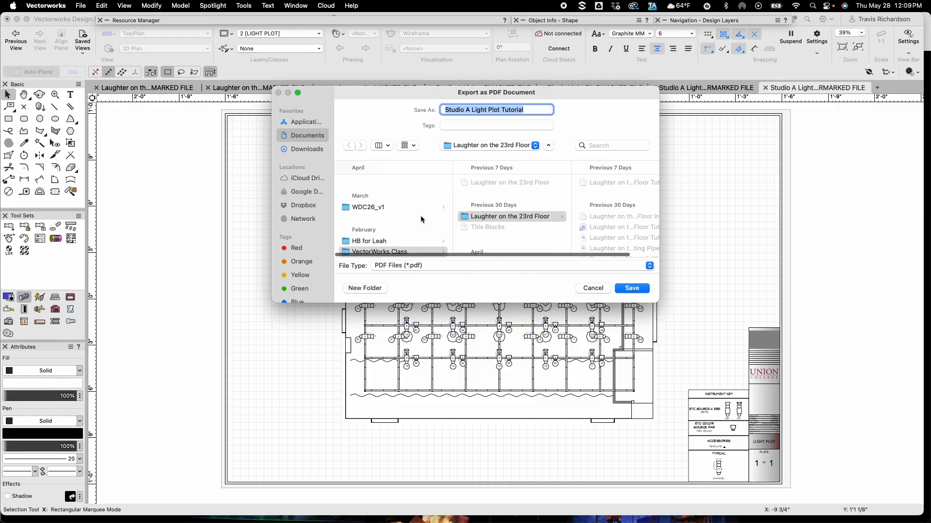
scroll(476, 231, "down", 10)
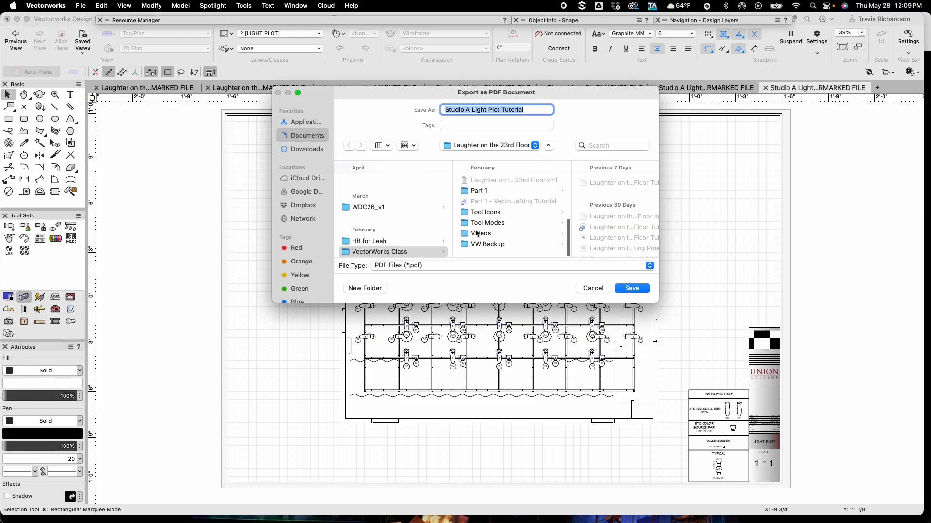
scroll(476, 233, "up", 10)
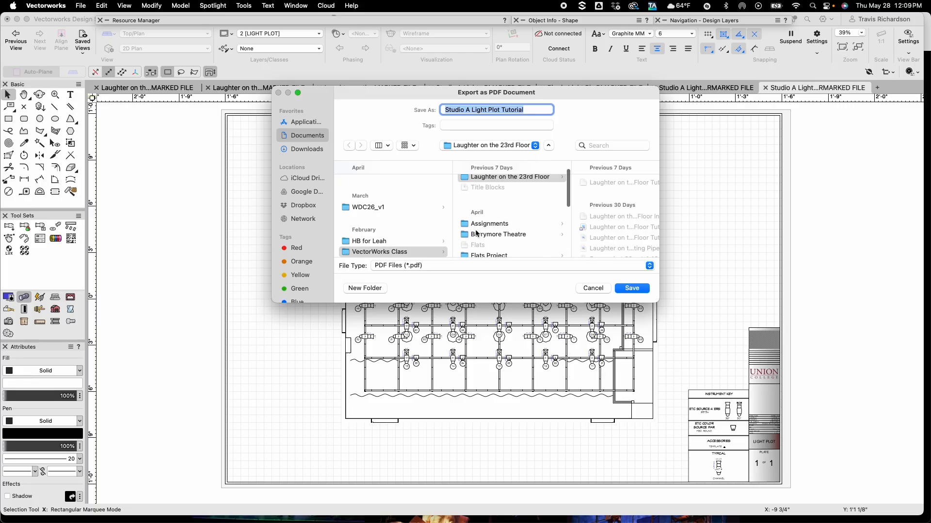
scroll(475, 233, "down", 5)
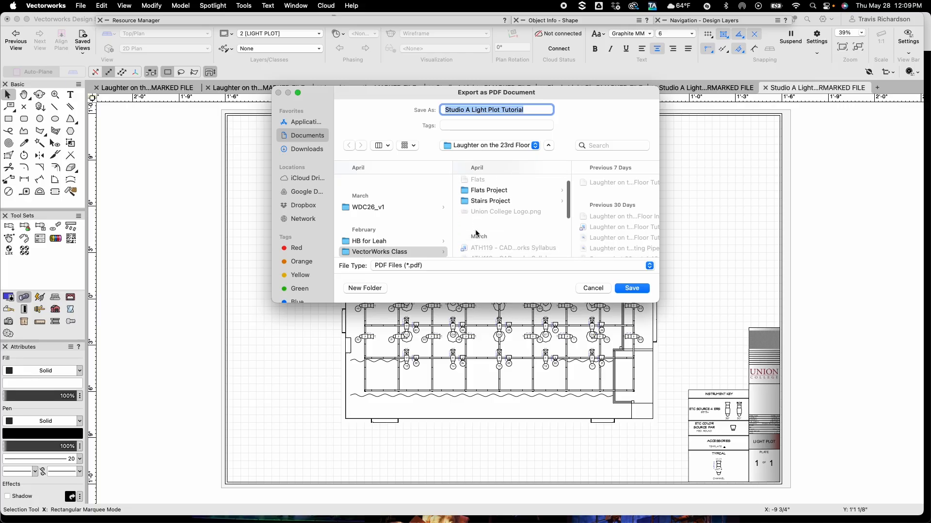
scroll(475, 232, "down", 4)
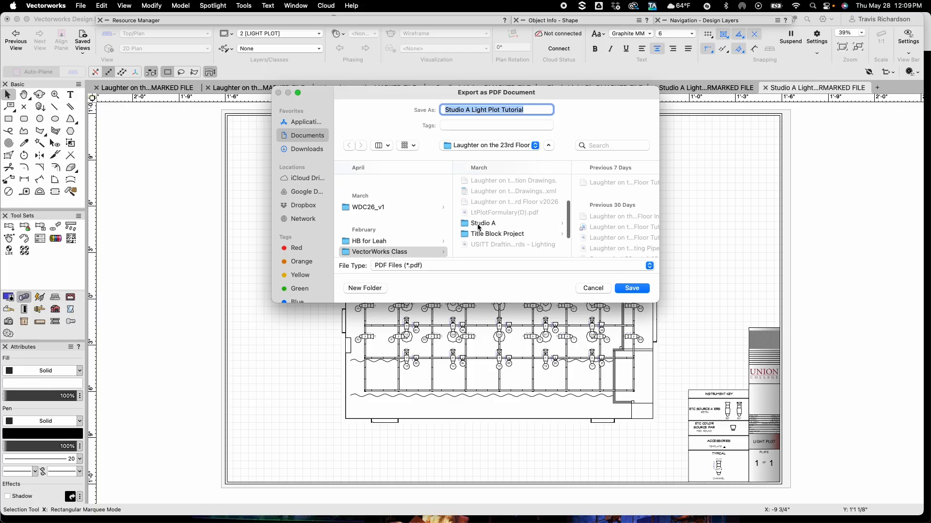
left_click(478, 224)
left_click(584, 184)
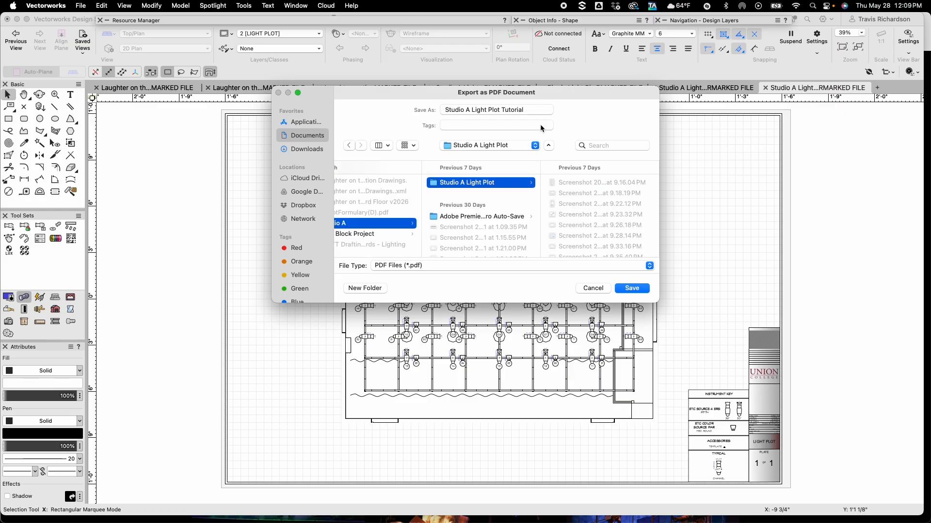
Save the PDF without replacing the existing file, adding Class after Light Plot in the file name
left_click(638, 292)
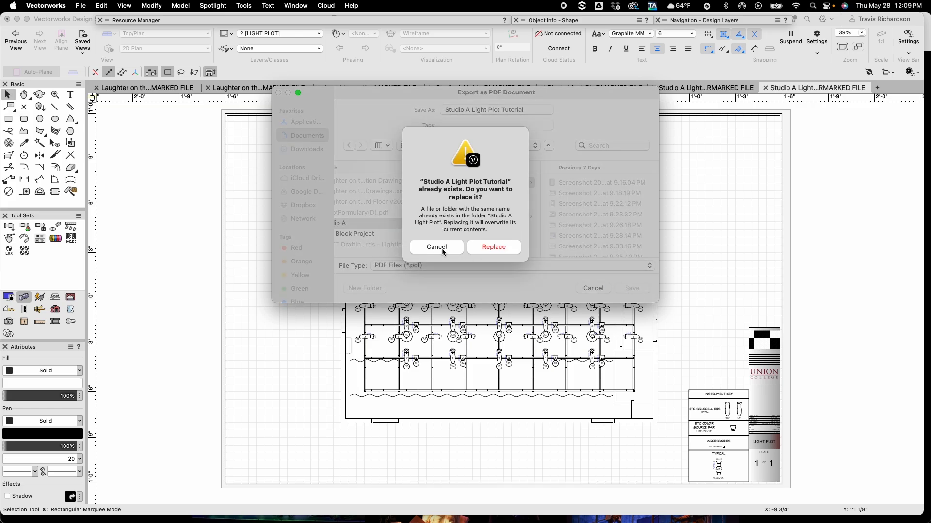
left_click(441, 248)
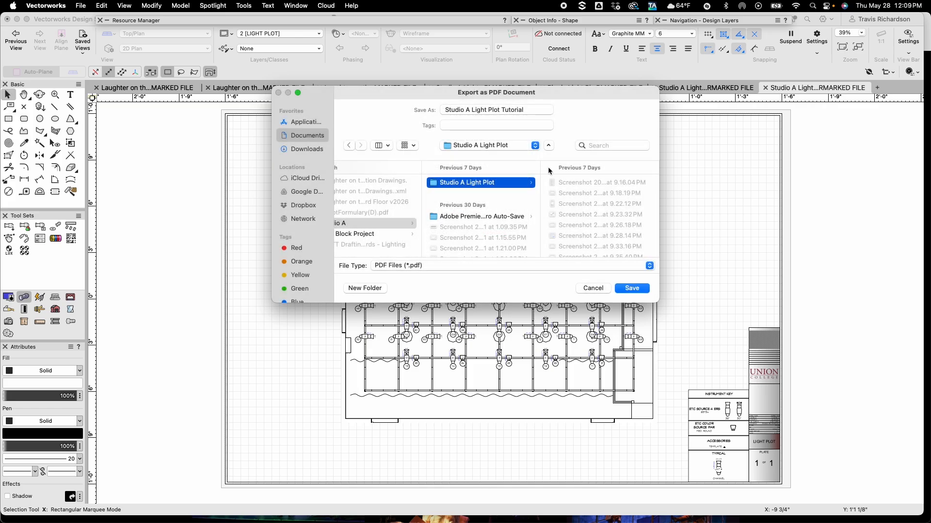
left_click(502, 110)
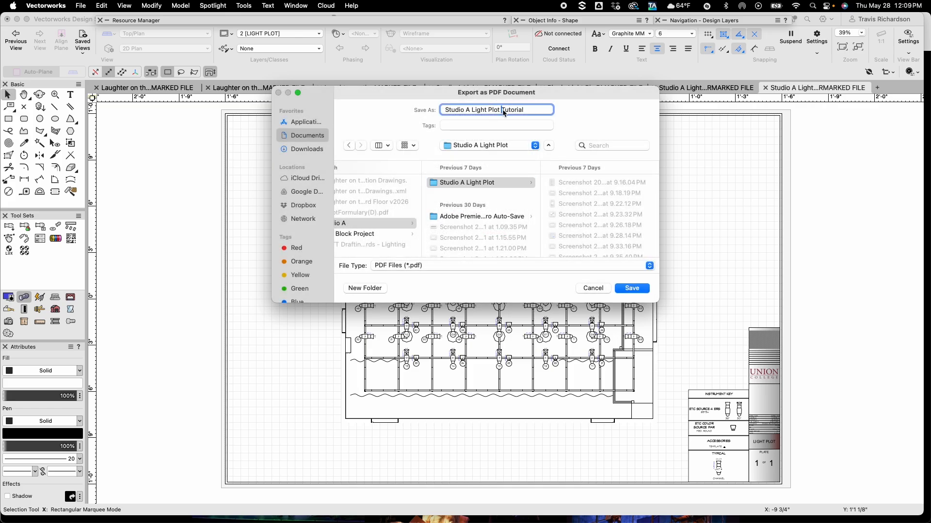
type("Class")
key("Return")
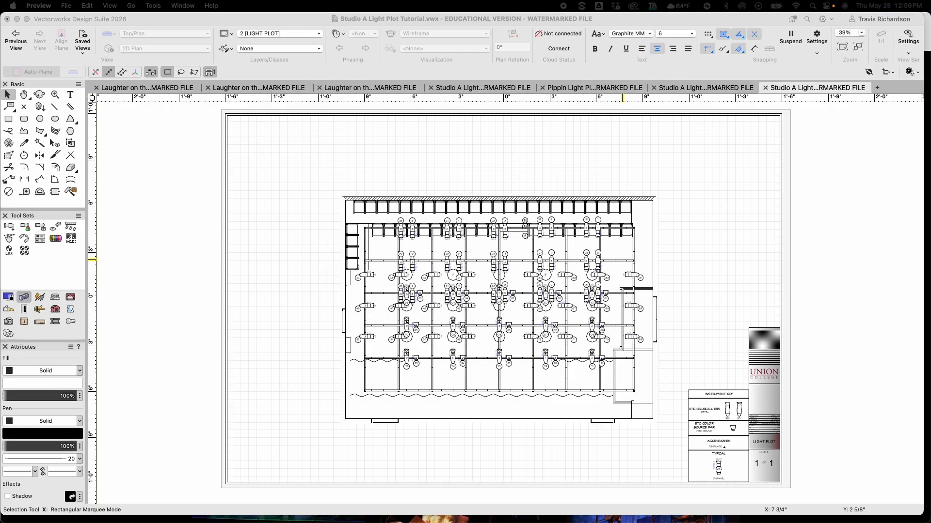